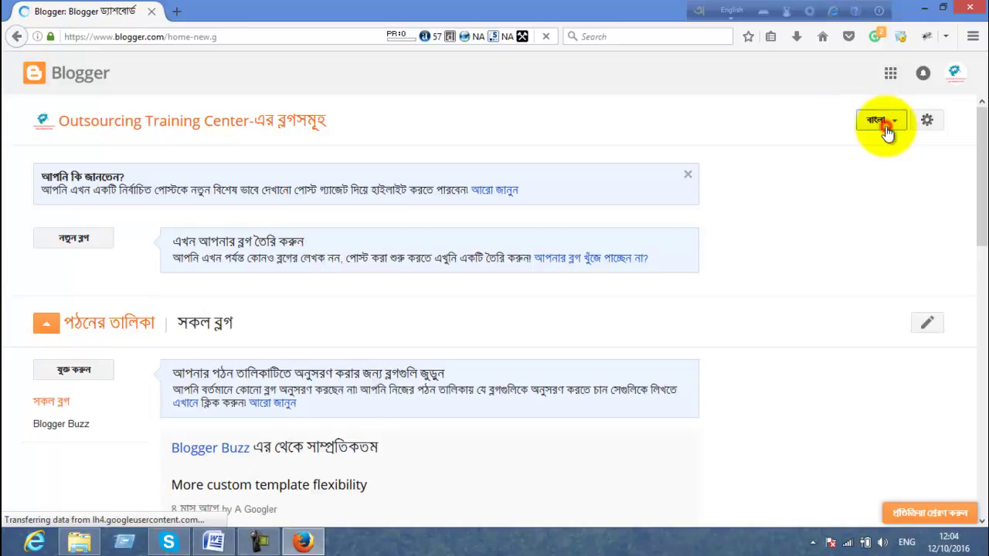
Look through the display languages offered in the dashboard's language list.
{"action": "scroll", "coordinate": [878, 269], "scroll_direction": "down", "scroll_amount": 8}
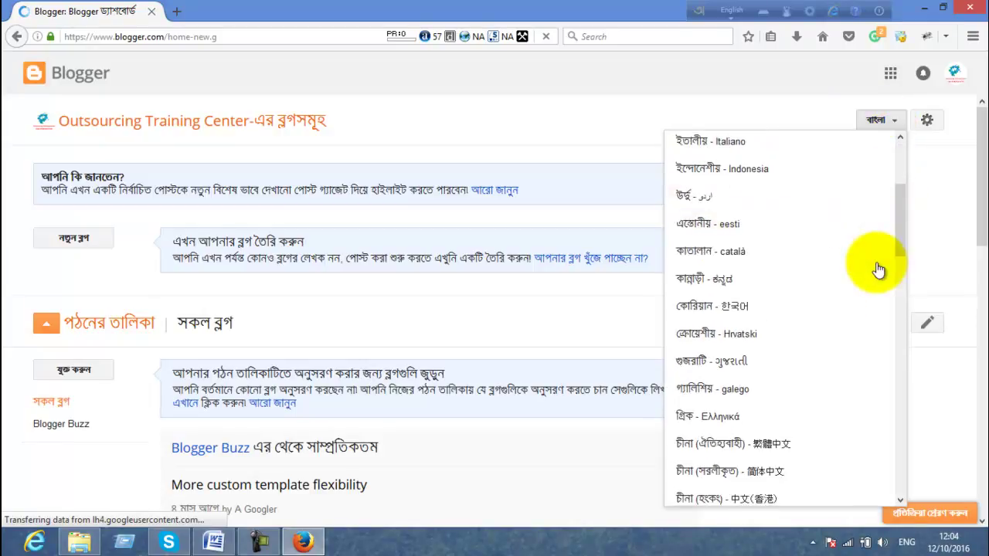
{"action": "scroll", "coordinate": [879, 270], "scroll_direction": "down", "scroll_amount": 3}
{"action": "scroll", "coordinate": [879, 269], "scroll_direction": "up", "scroll_amount": 7}
{"action": "scroll", "coordinate": [879, 269], "scroll_direction": "up", "scroll_amount": 1}
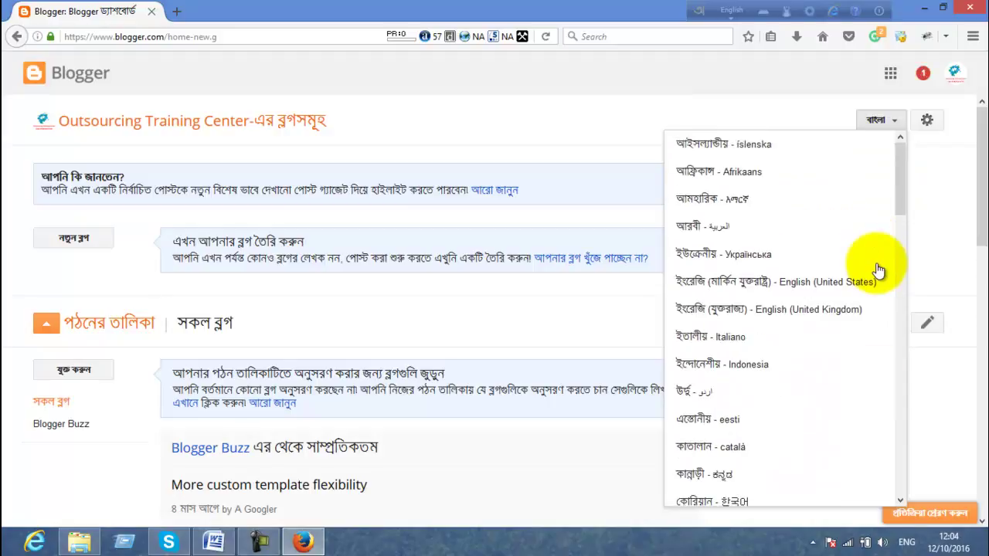
{"action": "scroll", "coordinate": [878, 269], "scroll_direction": "down", "scroll_amount": 6}
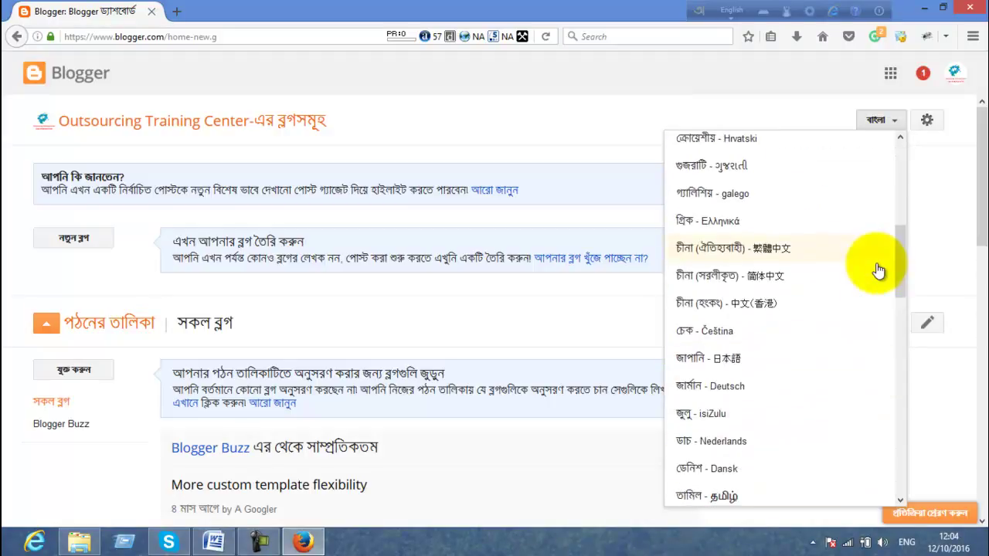
{"action": "scroll", "coordinate": [879, 270], "scroll_direction": "down", "scroll_amount": 4}
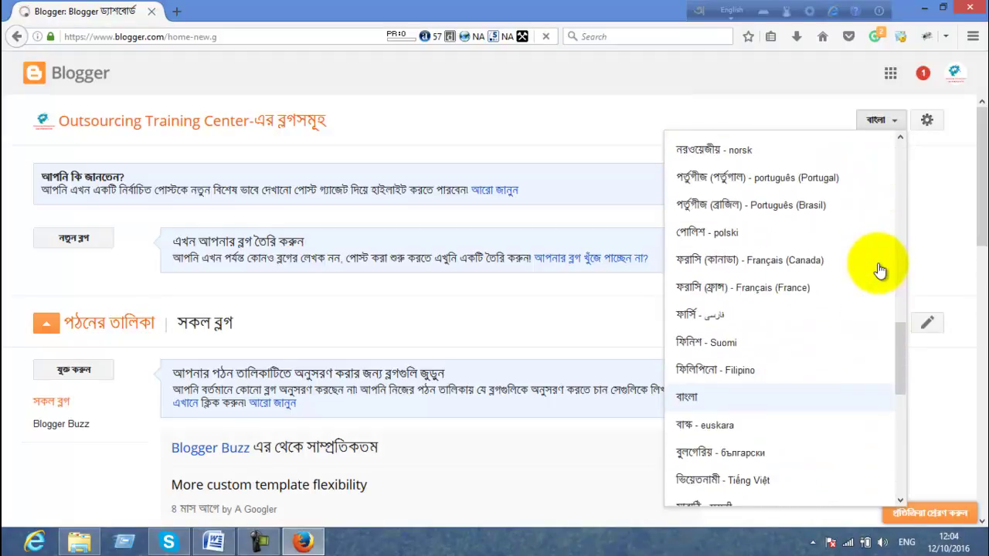
{"action": "scroll", "coordinate": [878, 270], "scroll_direction": "down", "scroll_amount": 4}
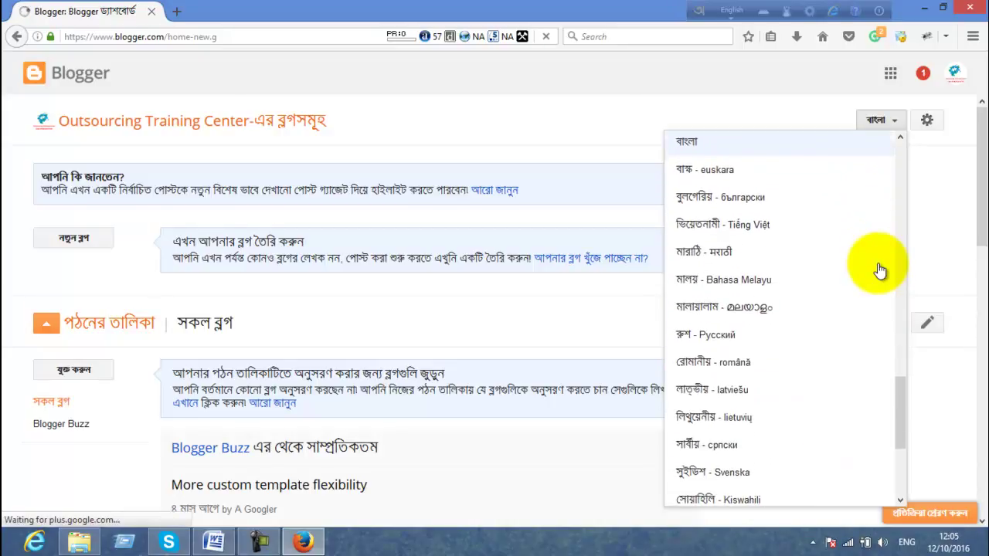
{"action": "scroll", "coordinate": [879, 270], "scroll_direction": "down", "scroll_amount": 2}
{"action": "scroll", "coordinate": [879, 270], "scroll_direction": "up", "scroll_amount": 5}
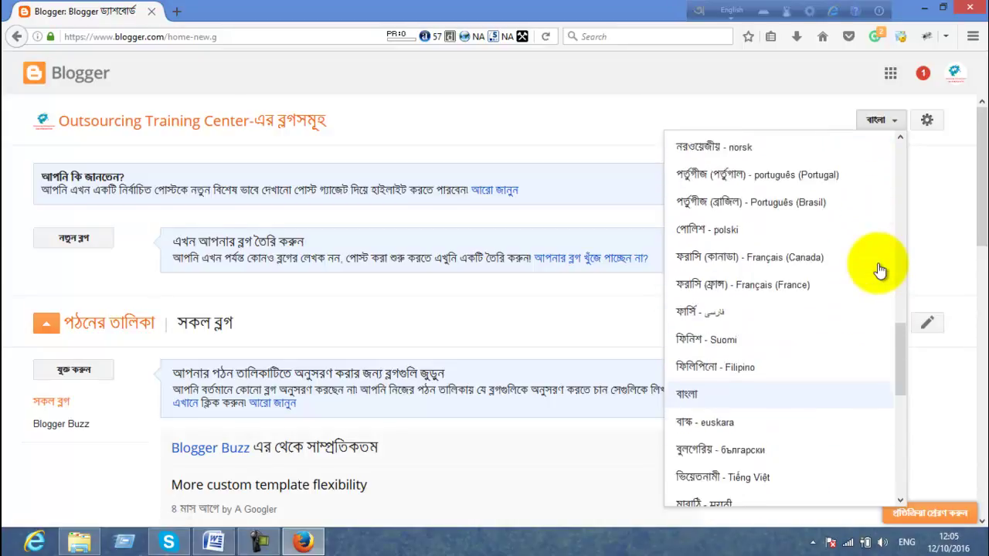
{"action": "scroll", "coordinate": [878, 269], "scroll_direction": "up", "scroll_amount": 3}
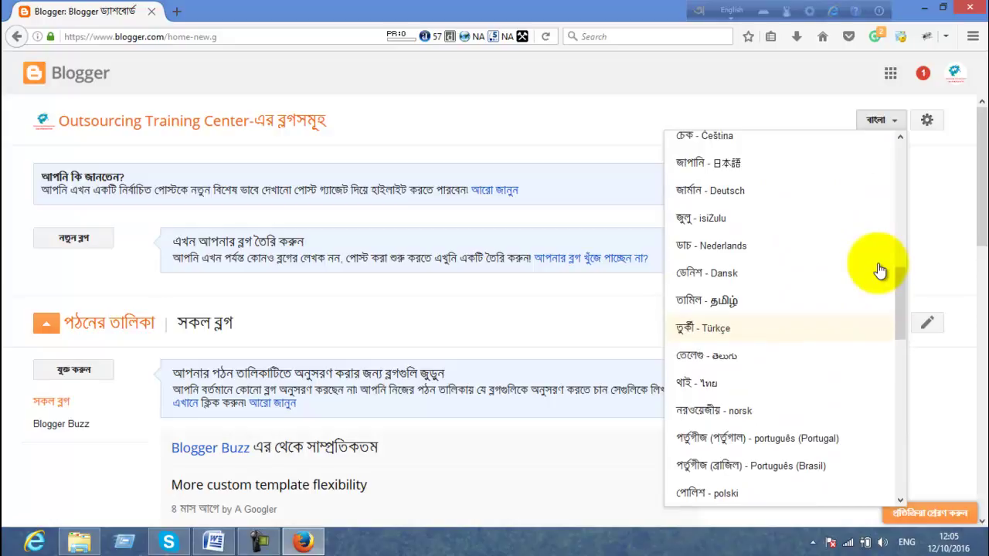
{"action": "scroll", "coordinate": [874, 275], "scroll_direction": "down", "scroll_amount": 5}
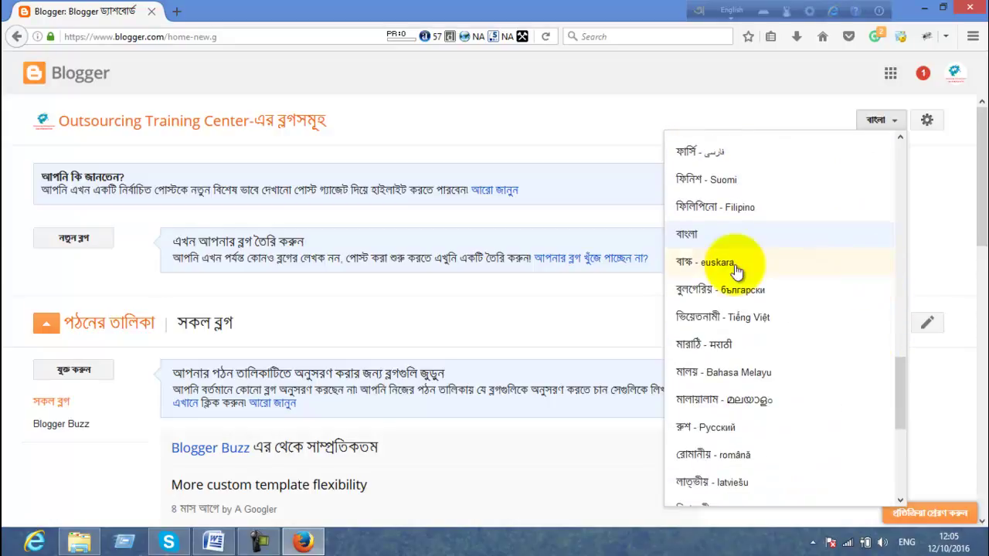
{"action": "scroll", "coordinate": [705, 302], "scroll_direction": "down", "scroll_amount": 5}
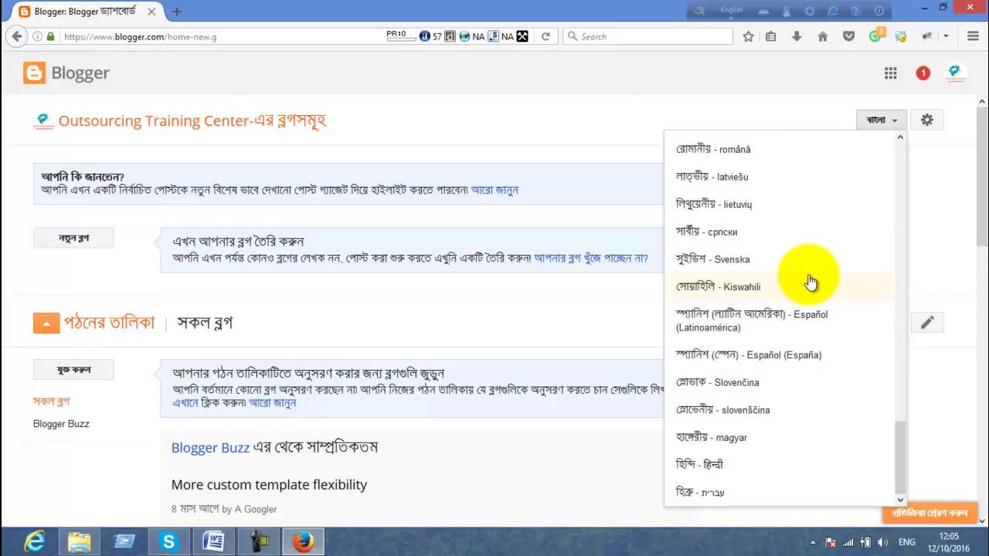
Switch the Blogger dashboard's display language to English (United States).
{"action": "scroll", "coordinate": [809, 280], "scroll_direction": "up", "scroll_amount": 8}
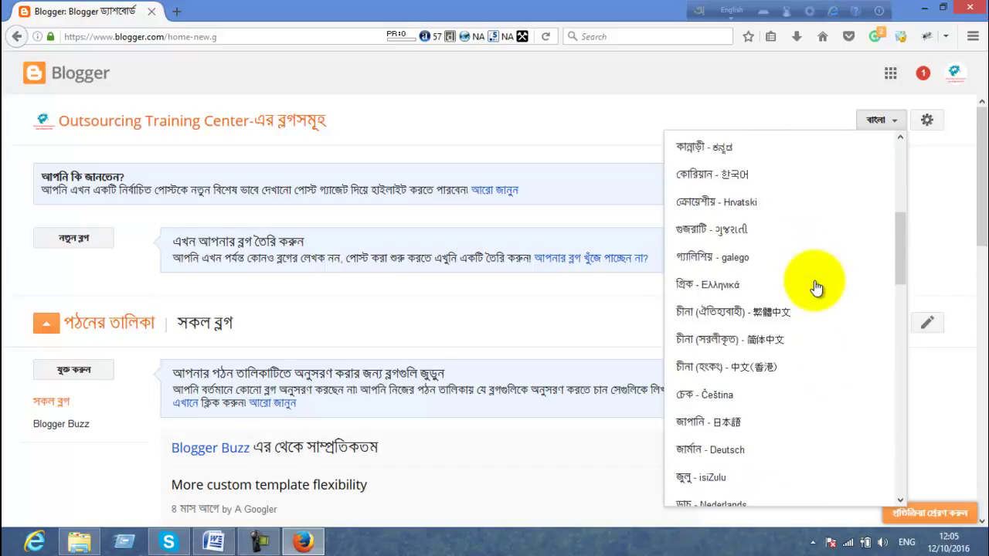
{"action": "scroll", "coordinate": [819, 285], "scroll_direction": "up", "scroll_amount": 4}
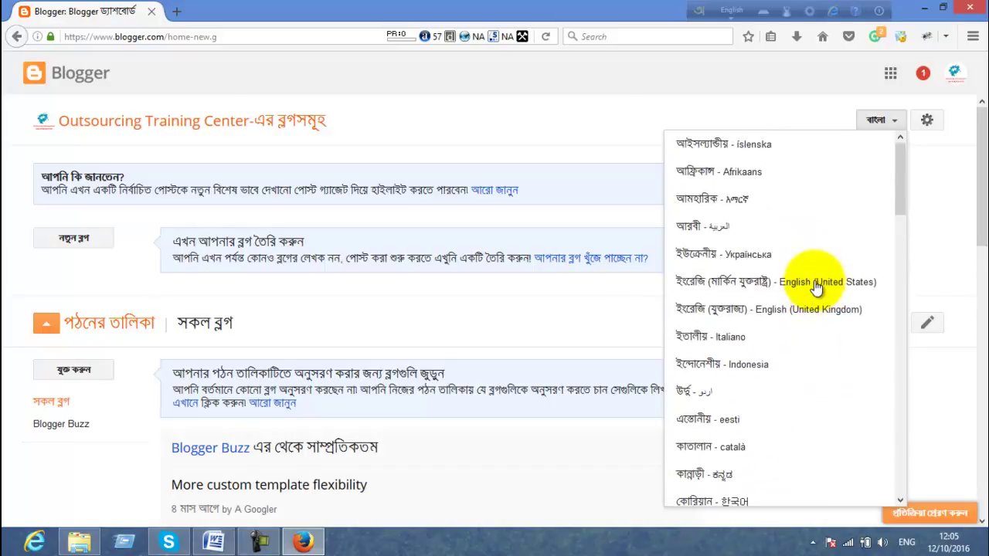
{"action": "left_click", "coordinate": [752, 287]}
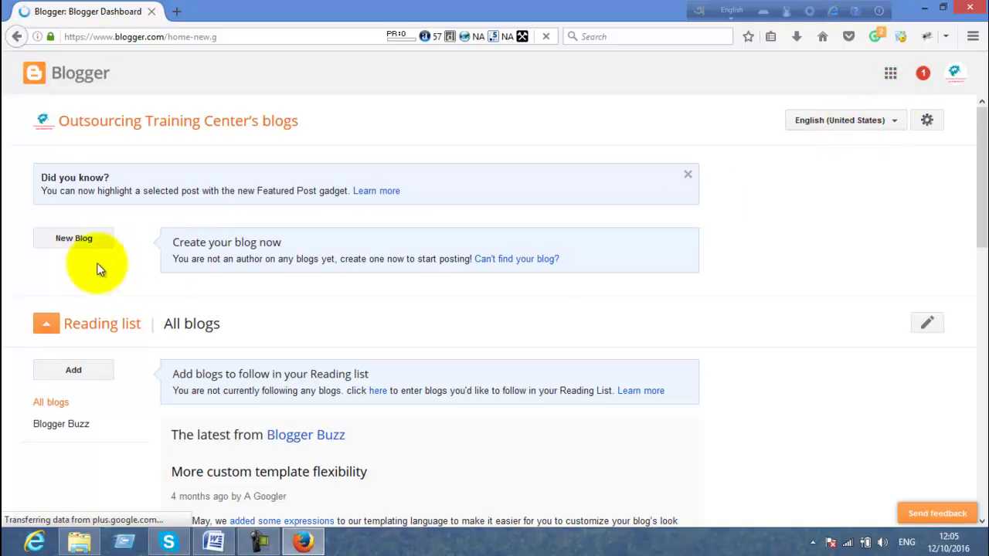
Start creating a new blog and enter the title "Historical Place of Bangladesh".
{"action": "double_click", "coordinate": [219, 243]}
{"action": "left_click", "coordinate": [81, 242]}
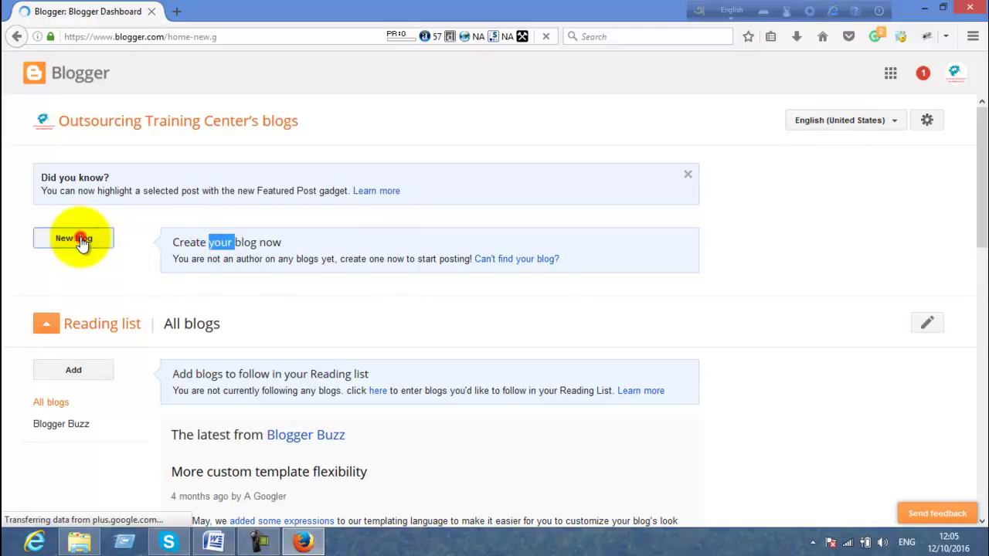
{"action": "left_click", "coordinate": [384, 141]}
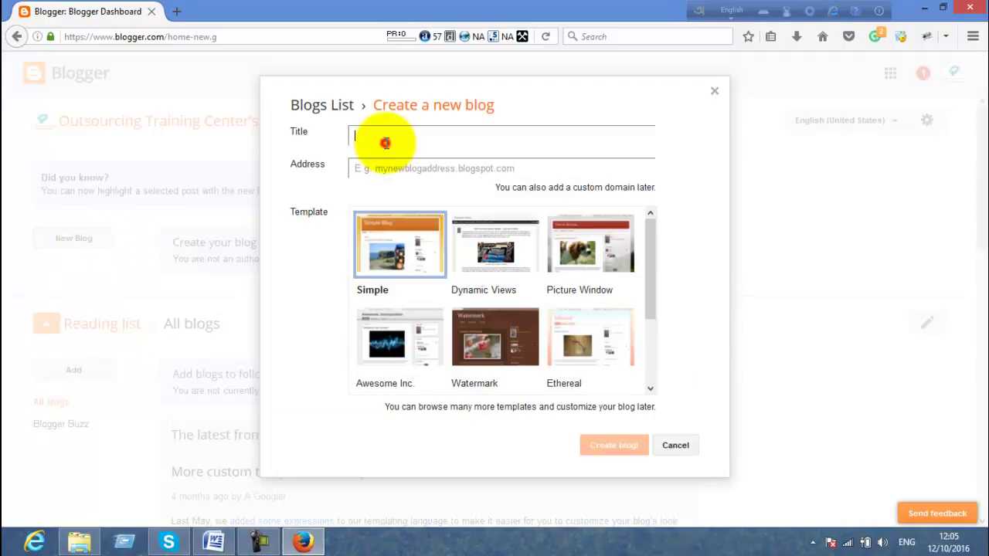
{"action": "type", "text": "His"}
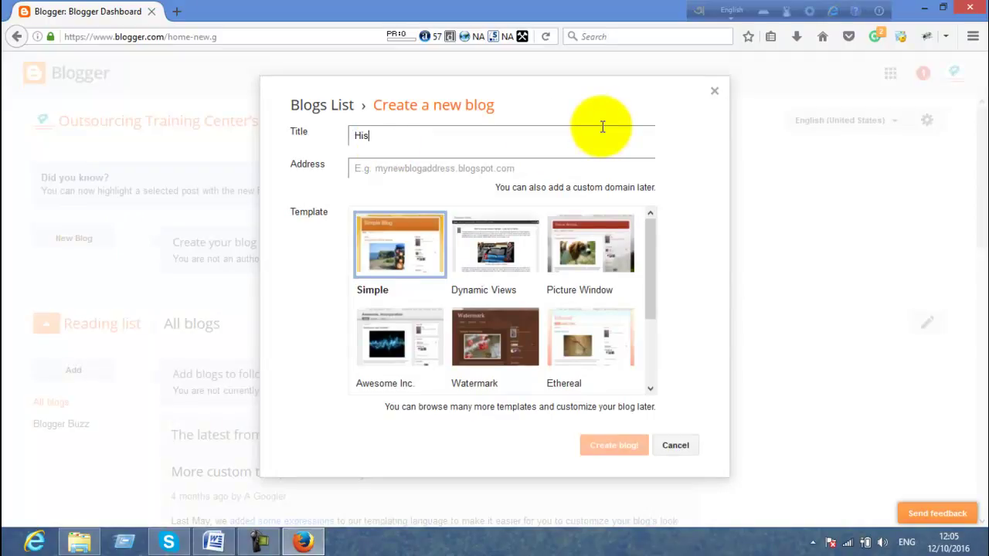
{"action": "type", "text": "torical Pa"}
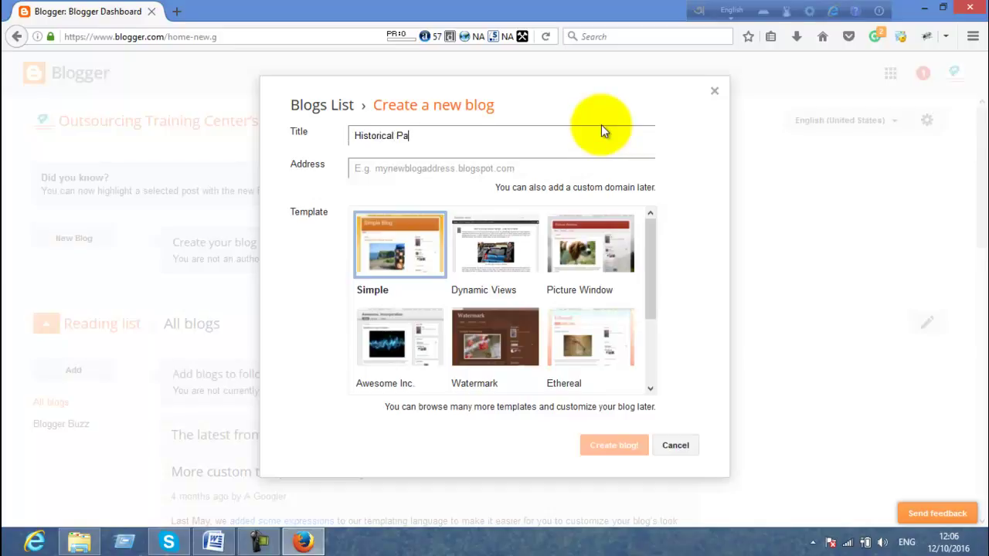
{"action": "key", "text": "BackSpace"}
{"action": "type", "text": "lace i"}
{"action": "type", "text": "f"}
{"action": "key", "text": "BackSpace"}
{"action": "key", "text": "BackSpace"}
{"action": "type", "text": "of Ban"}
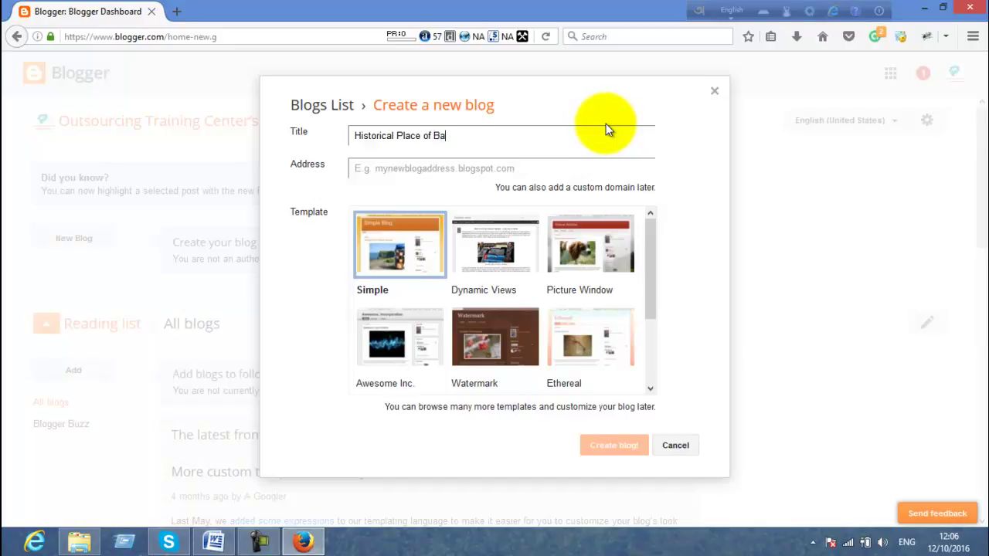
{"action": "type", "text": "glade"}
{"action": "key", "text": "BackSpace"}
{"action": "key", "text": "BackSpace"}
{"action": "type", "text": "desh"}
Try hpb.blogspot.com as the new blog's address, accepting the suggested full address.
{"action": "left_click", "coordinate": [404, 166]}
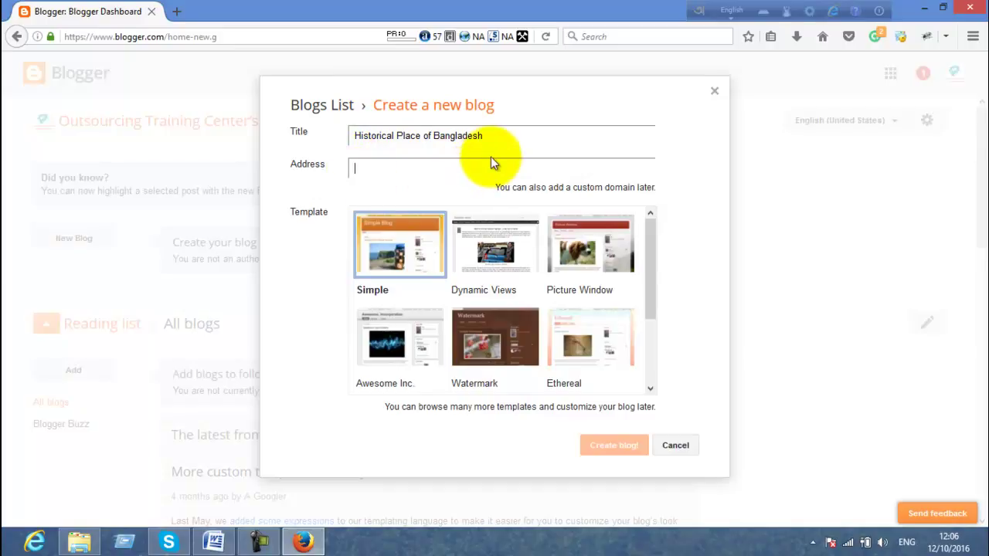
{"action": "type", "text": "NP"}
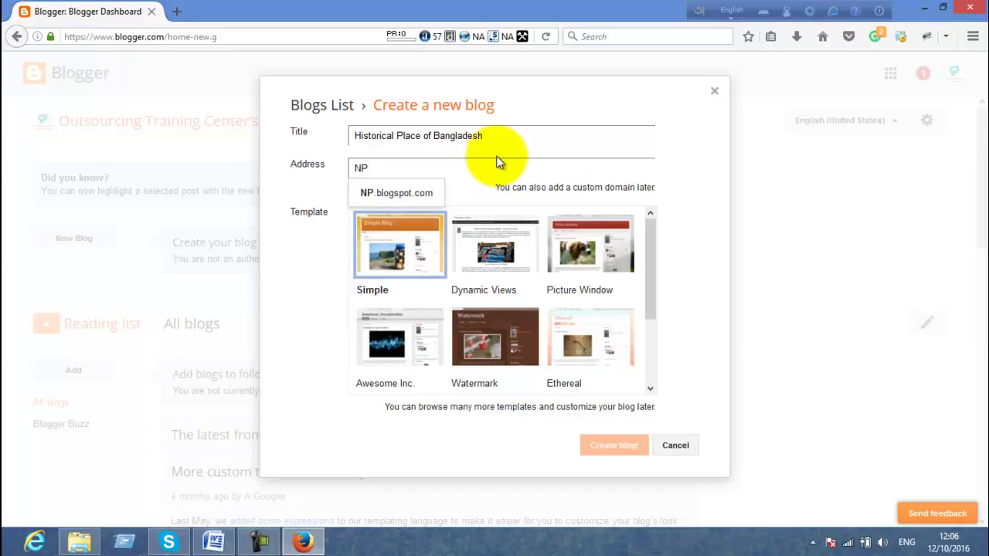
{"action": "key", "text": "BackSpace"}
{"action": "key", "text": "BackSpace"}
{"action": "type", "text": "H"}
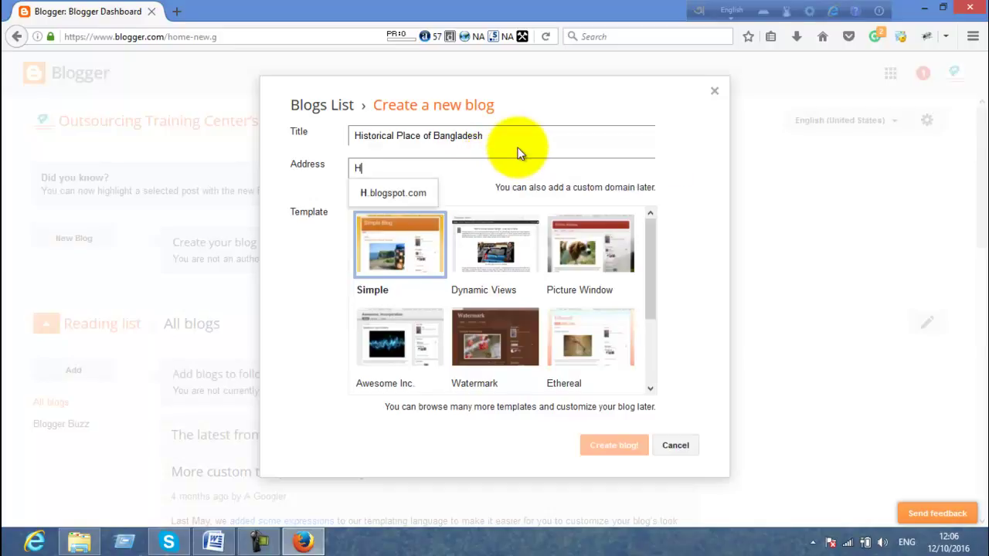
{"action": "type", "text": "PB"}
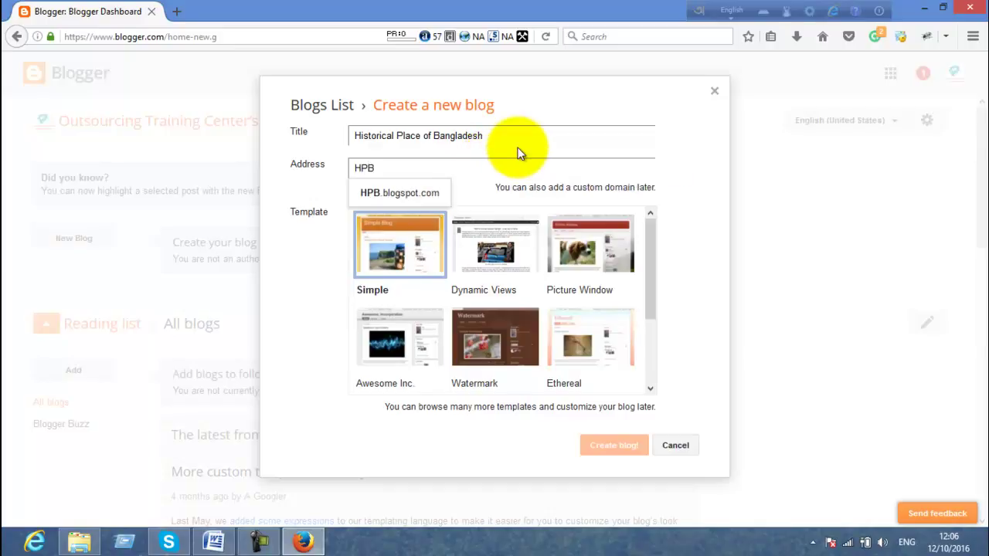
{"action": "key", "text": "BackSpace"}
{"action": "key", "text": "BackSpace"}
{"action": "key", "text": "BackSpace"}
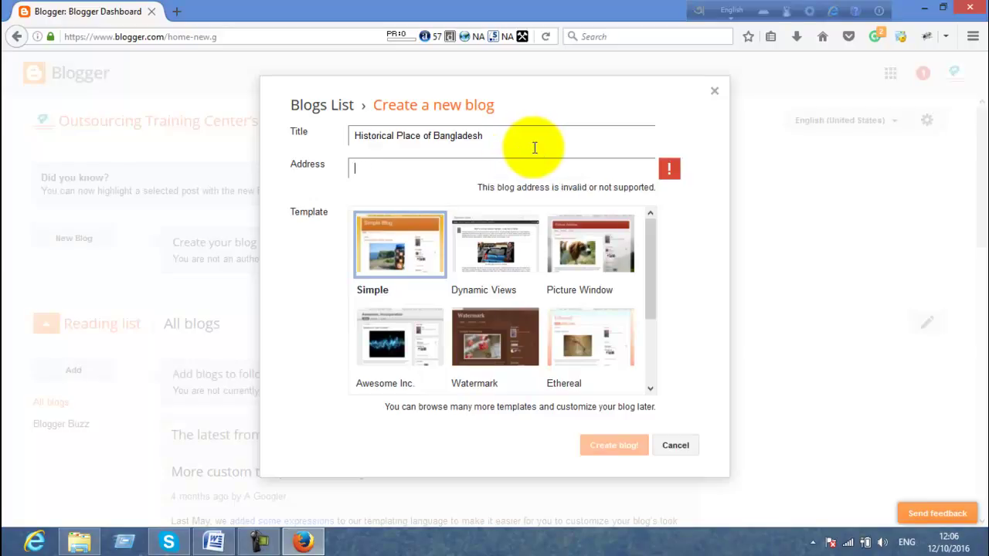
{"action": "type", "text": "h"}
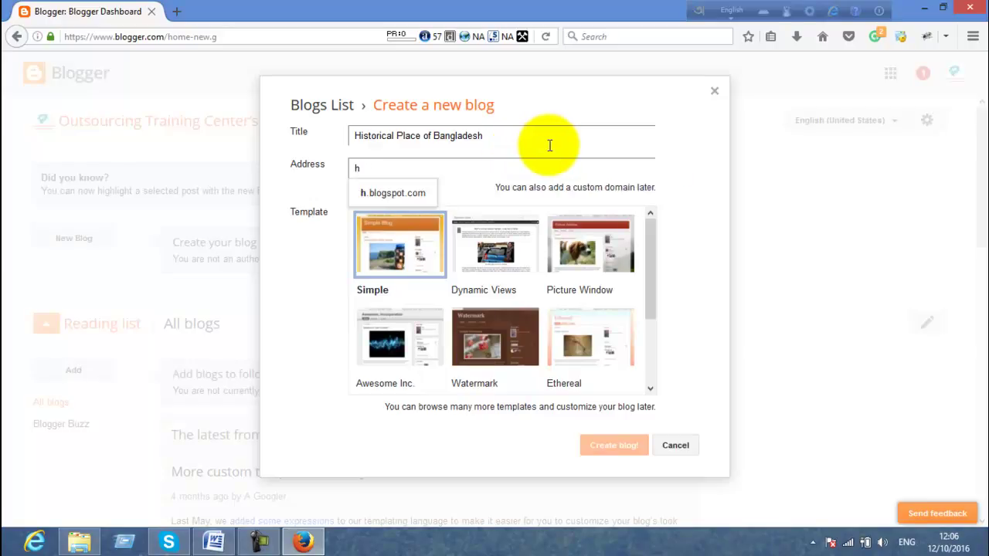
{"action": "type", "text": "pb"}
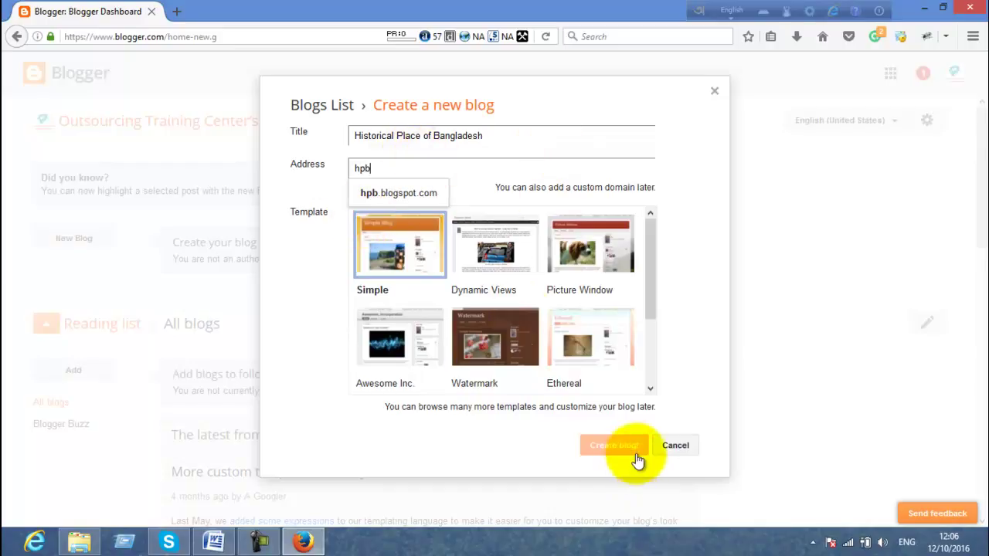
{"action": "left_click", "coordinate": [461, 191]}
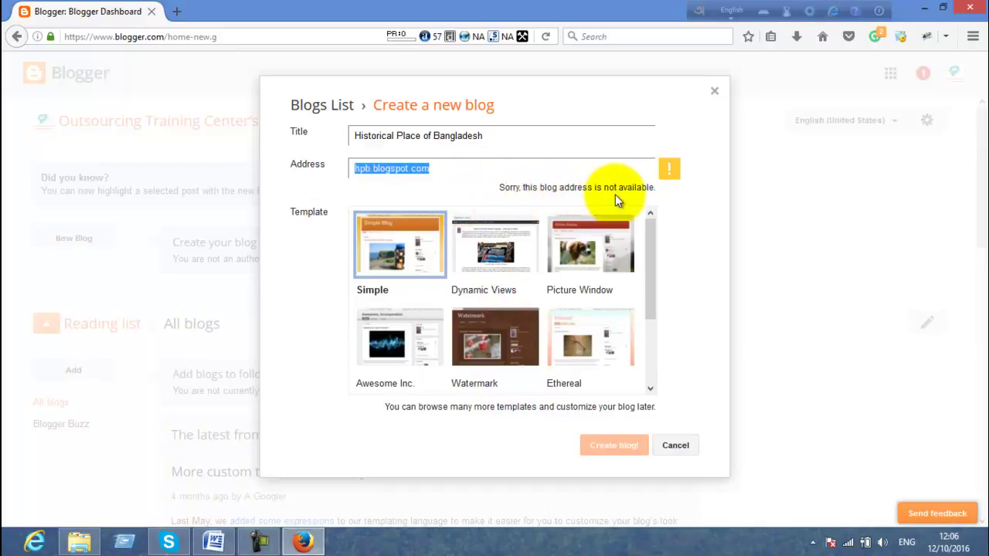
Try hpbd.blogspot.com as the new blog's address.
{"action": "left_click", "coordinate": [367, 170]}
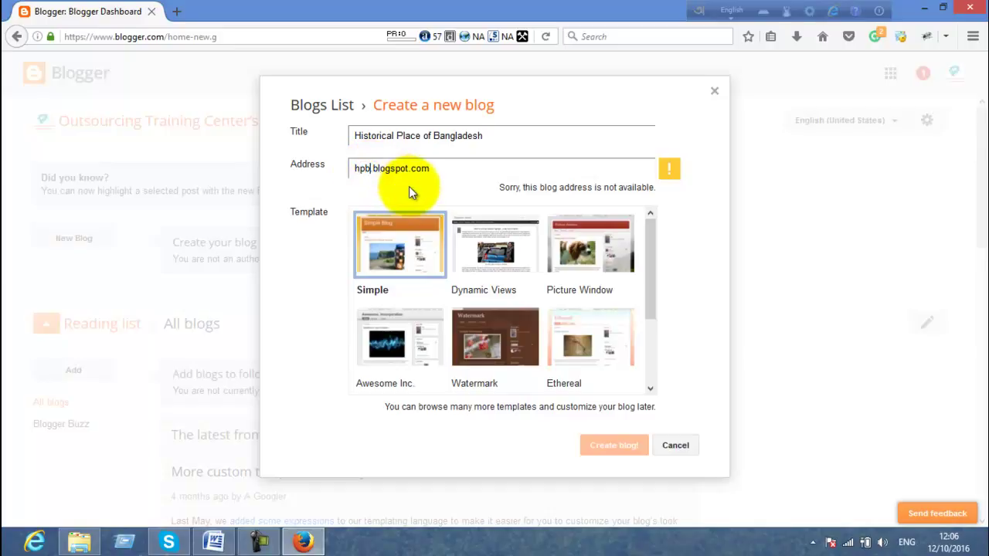
{"action": "type", "text": "d"}
{"action": "left_click", "coordinate": [308, 186]}
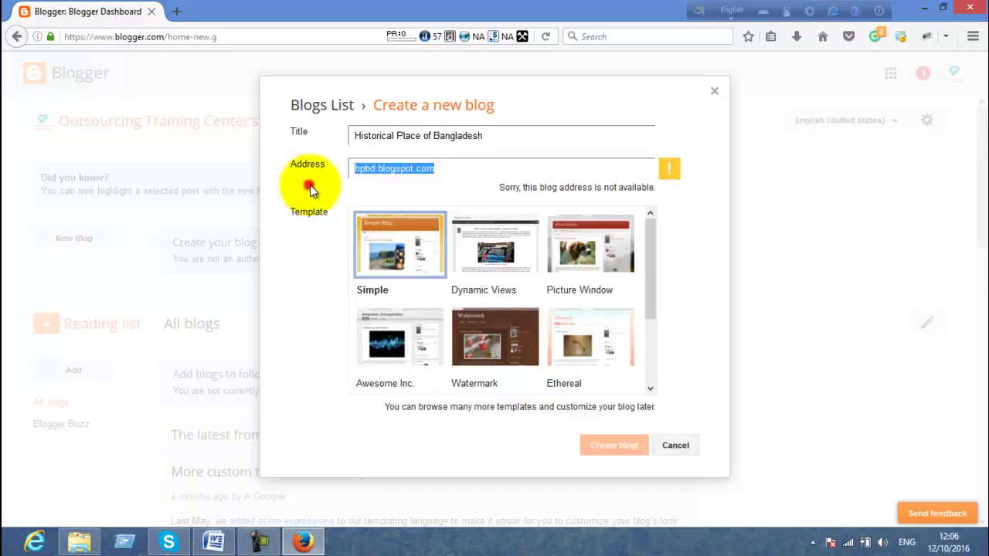
Try historicalplacebd.blogspot.com as the new blog's address in place of the hpbd name.
{"action": "left_click", "coordinate": [363, 171]}
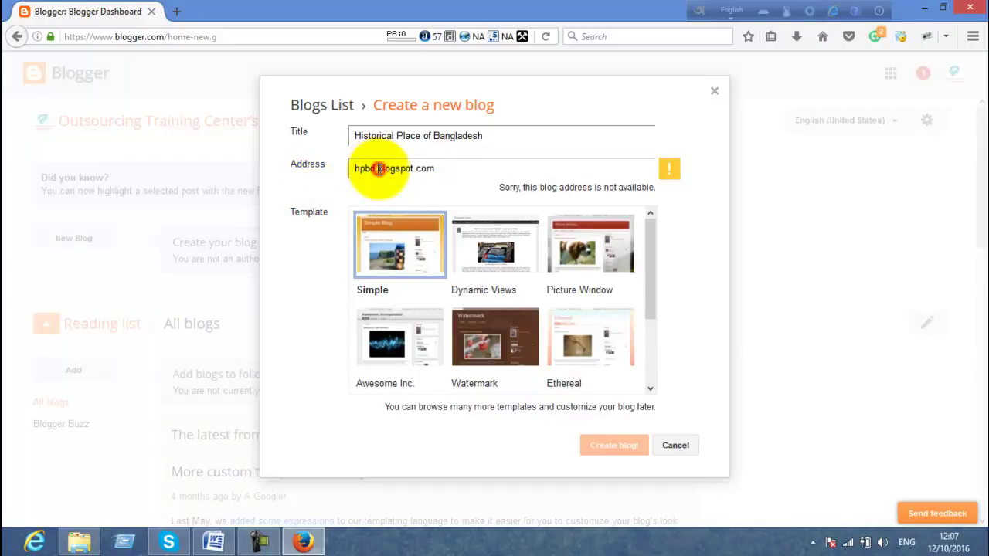
{"action": "left_click", "coordinate": [374, 168]}
{"action": "key", "text": "BackSpace"}
{"action": "key", "text": "BackSpace"}
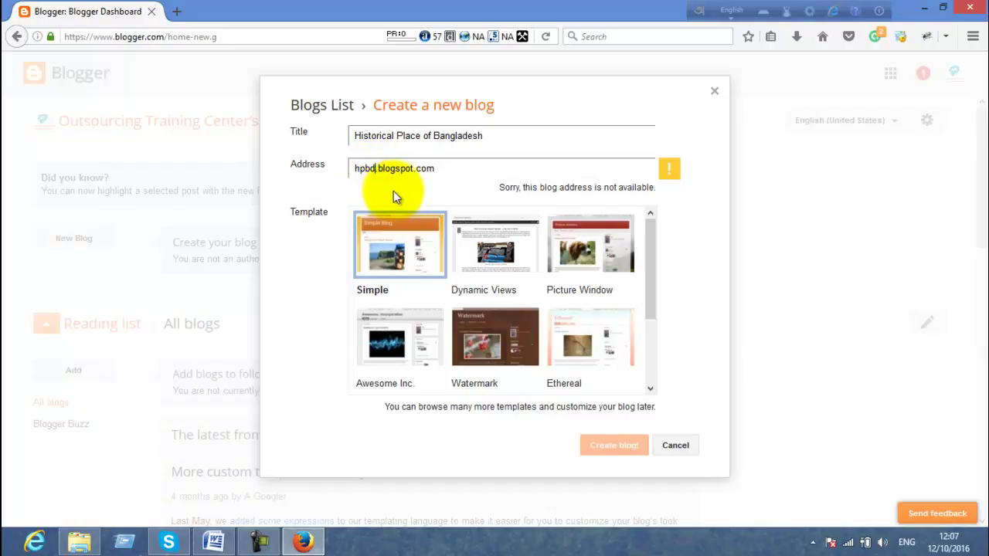
{"action": "key", "text": "BackSpace"}
{"action": "key", "text": "BackSpace"}
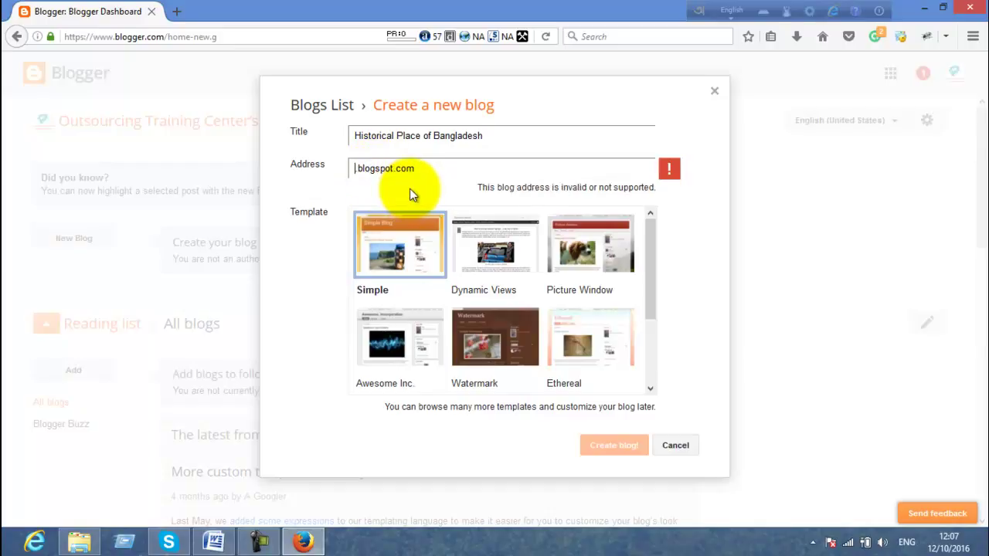
{"action": "type", "text": "his"}
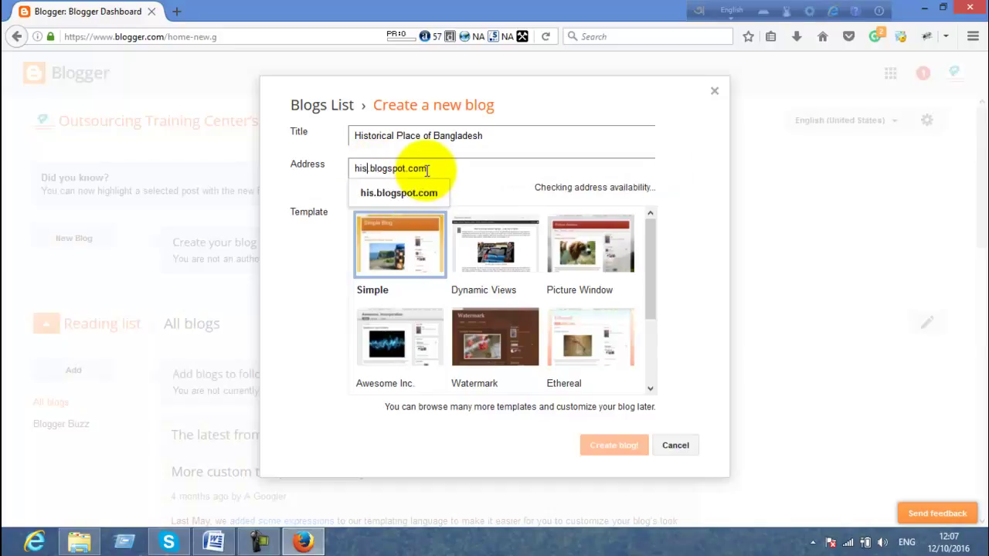
{"action": "type", "text": "tori"}
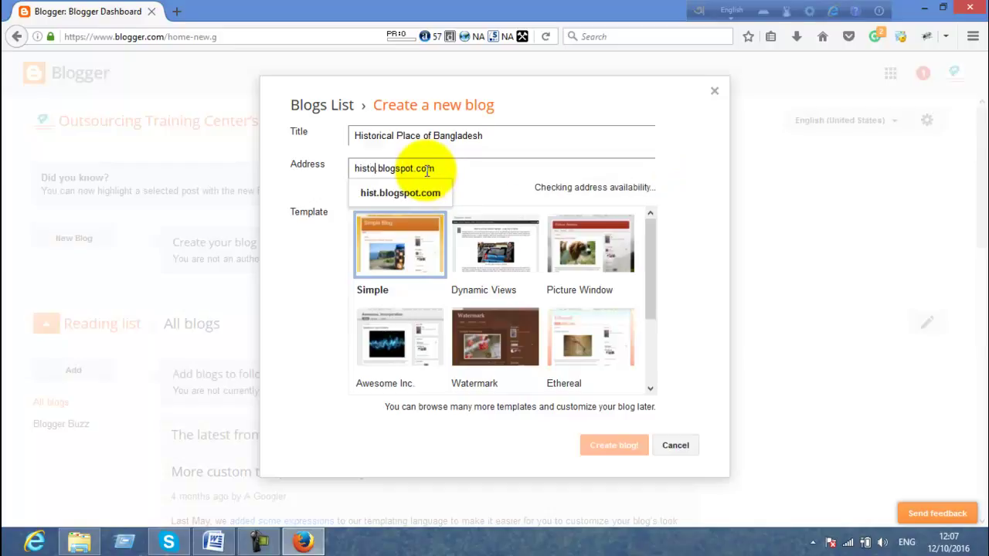
{"action": "type", "text": "cal"}
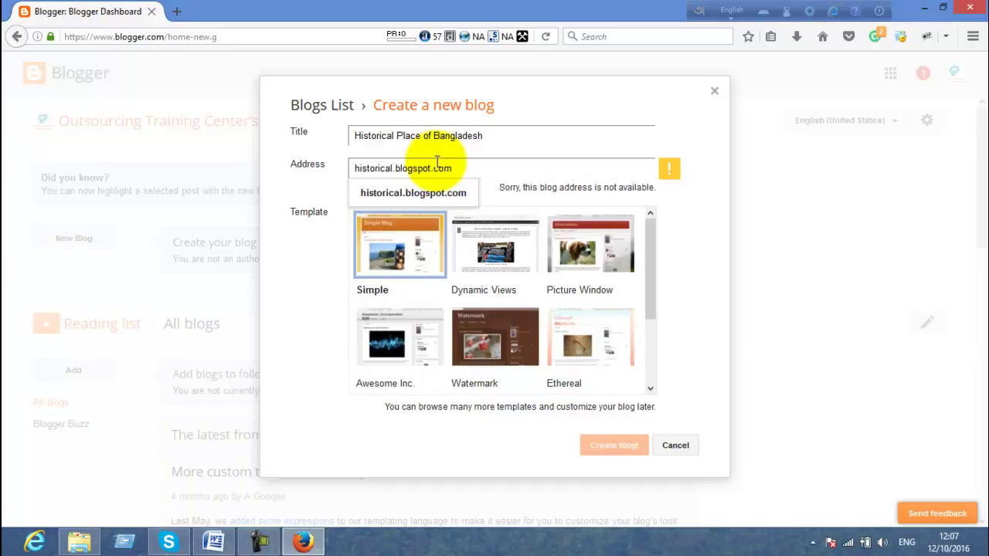
{"action": "type", "text": "pla"}
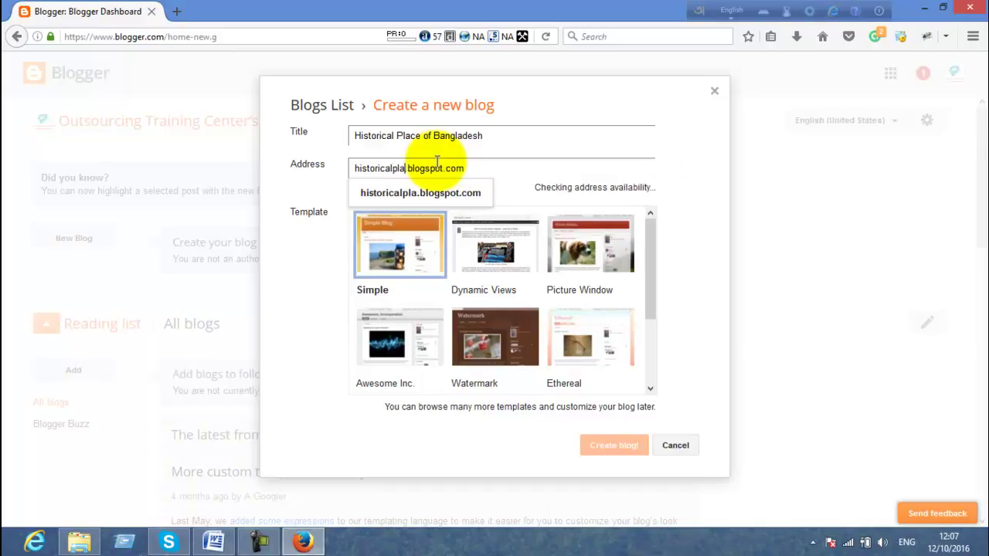
{"action": "type", "text": "ce"}
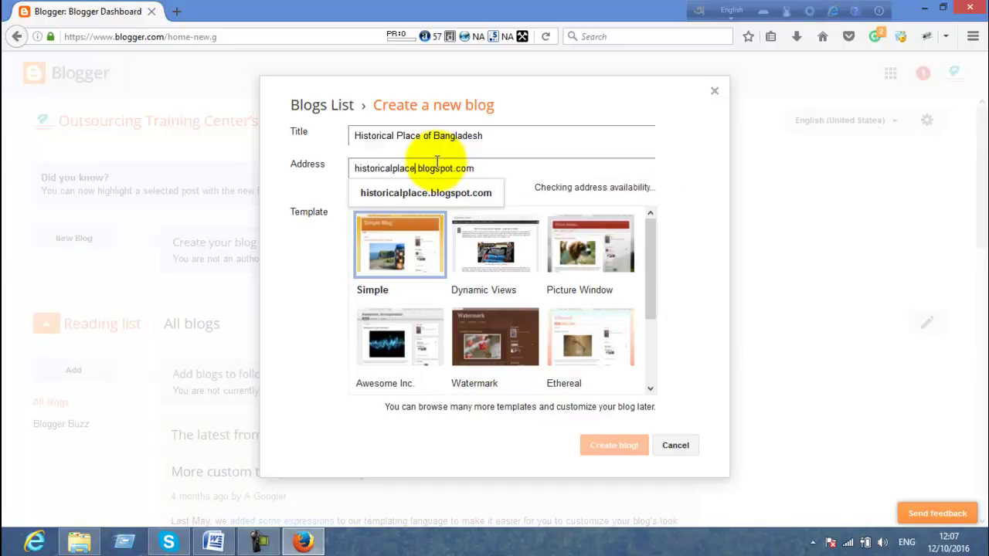
{"action": "type", "text": "ba"}
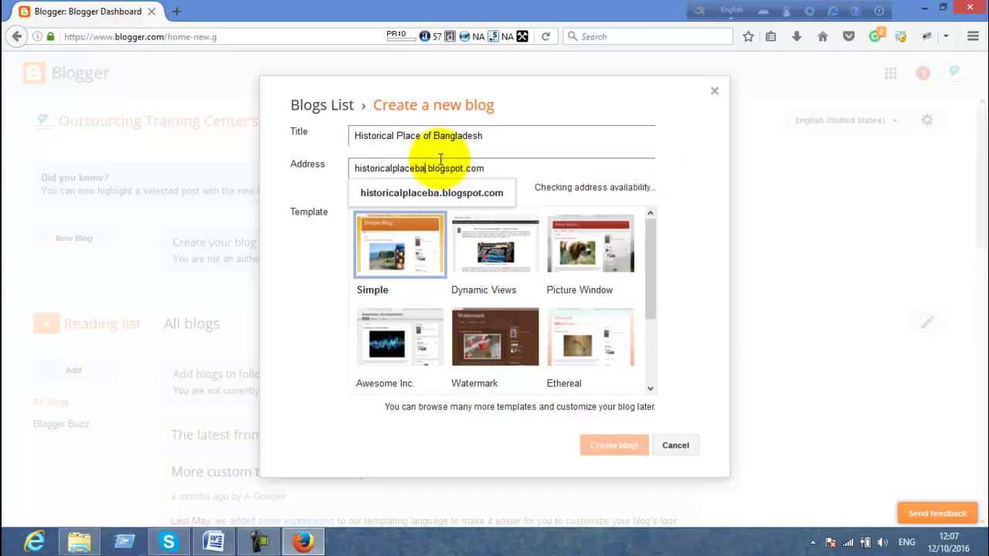
{"action": "key", "text": "BackSpace"}
{"action": "type", "text": "d"}
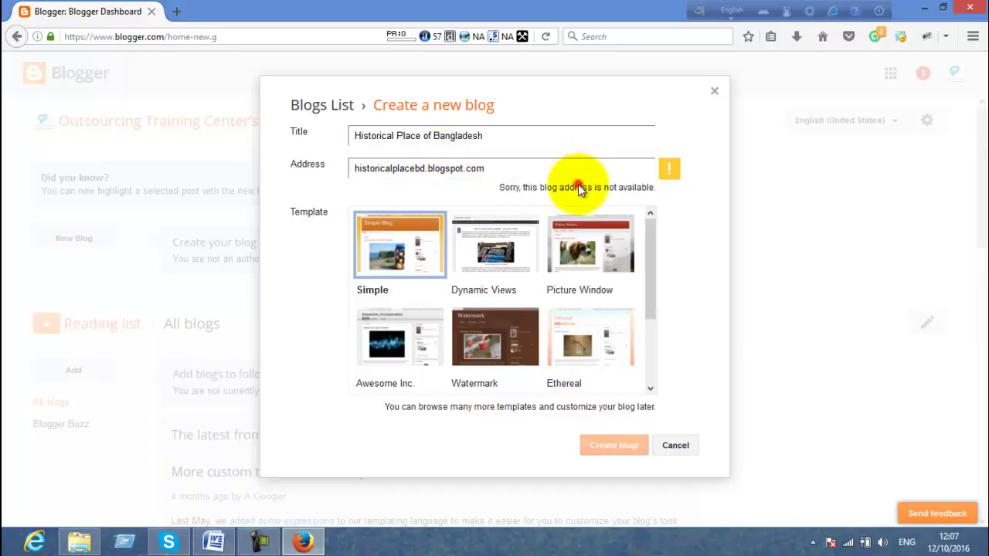
Try historicalplacebangladesh.blogspot.com as the new blog's address.
{"action": "key", "text": "ctrl+a"}
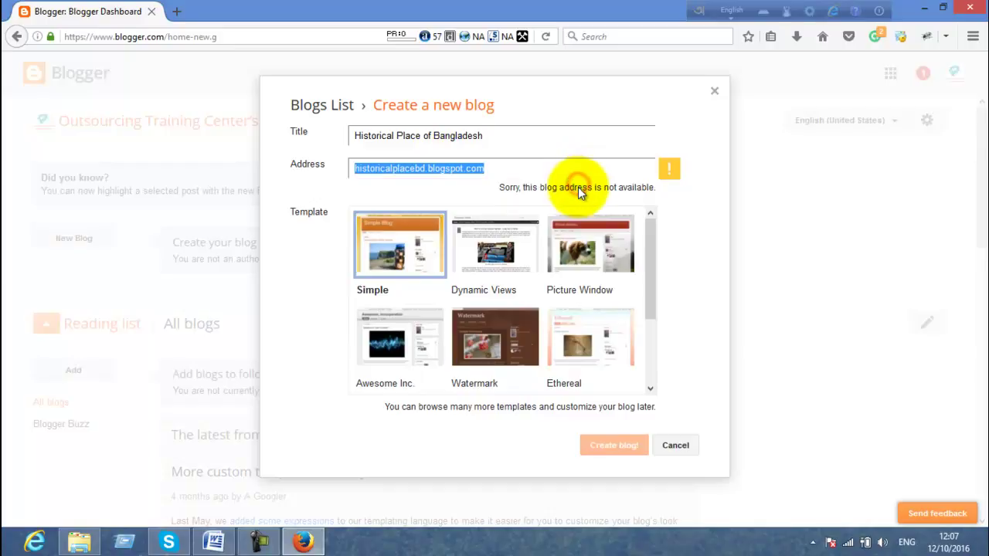
{"action": "left_click", "coordinate": [421, 170]}
{"action": "key", "text": "BackSpace"}
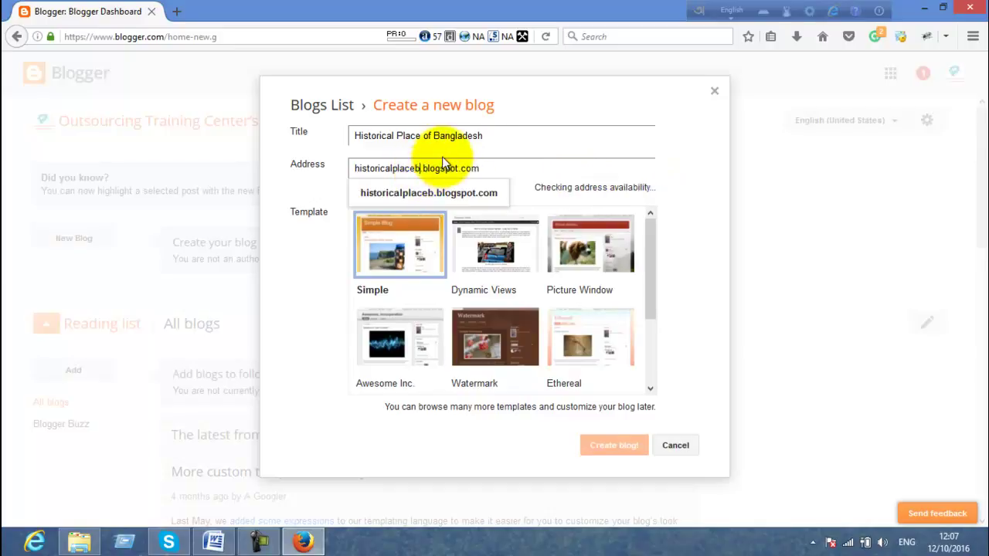
{"action": "type", "text": "an"}
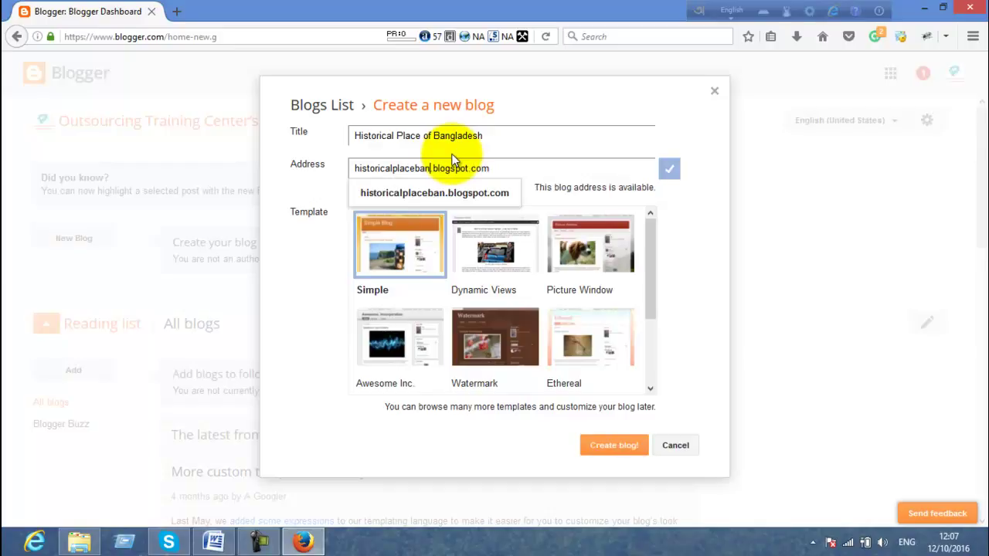
{"action": "type", "text": "glade"}
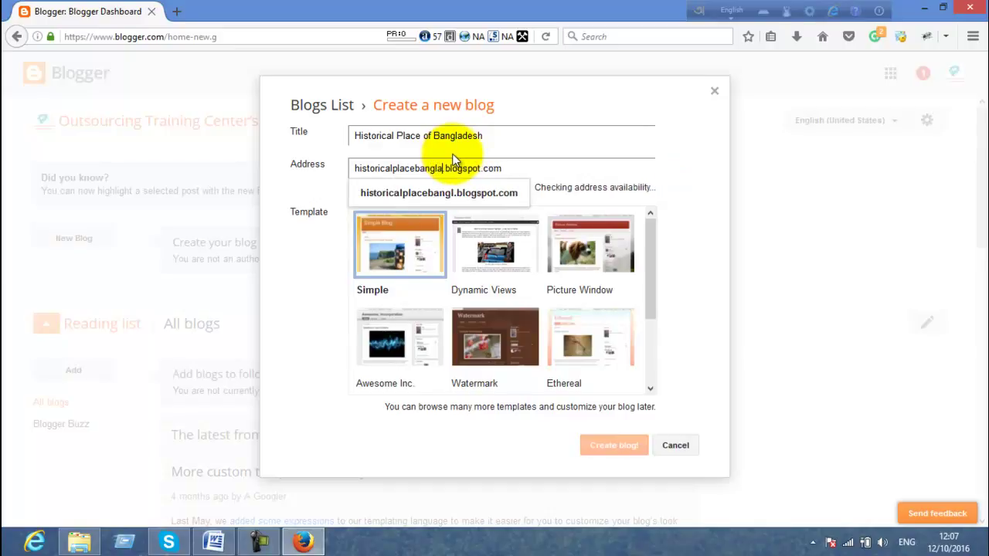
{"action": "type", "text": "sh"}
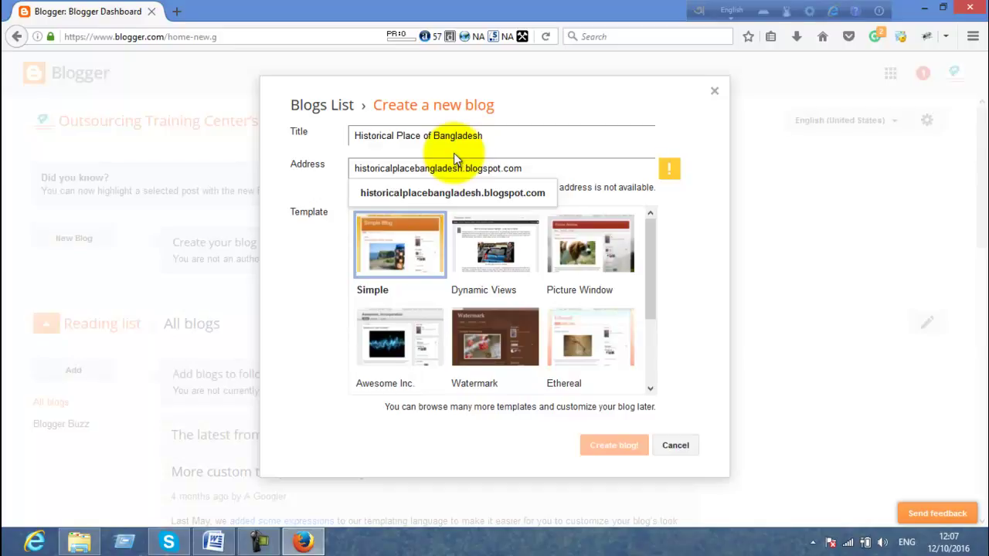
Try historicalplaceobangladesh.blogspot.com as the new blog's address and take the added letter back out.
{"action": "left_click", "coordinate": [415, 168]}
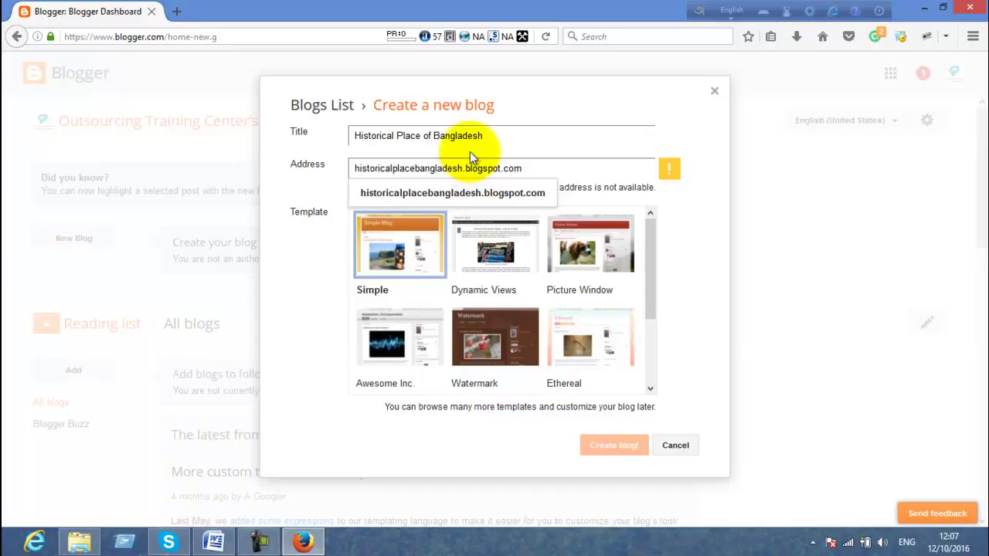
{"action": "type", "text": "og"}
{"action": "key", "text": "BackSpace"}
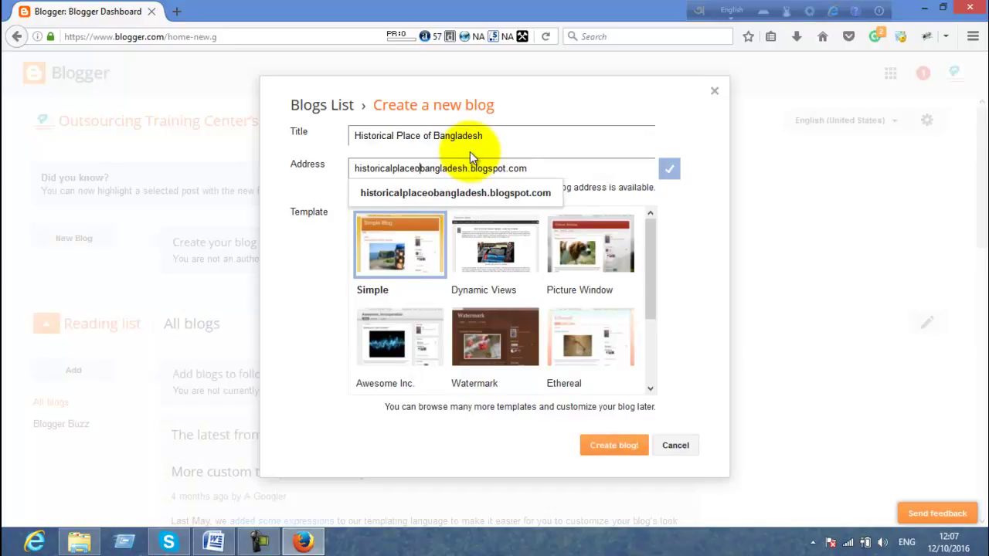
{"action": "key", "text": "BackSpace"}
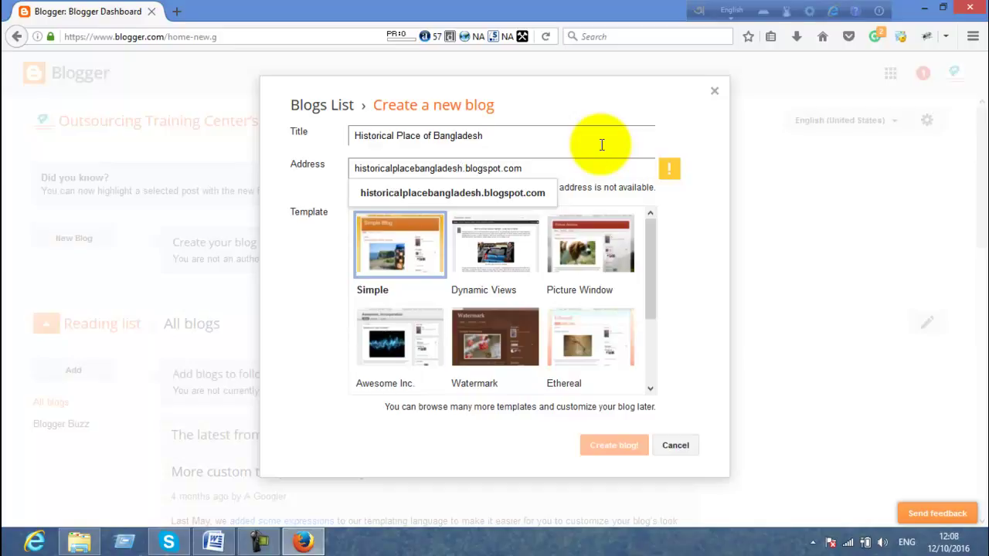
Clear the whole name before .blogspot.com in the new blog's address.
{"action": "key", "text": "BackSpace"}
{"action": "key", "text": "BackSpace"}
{"action": "key", "text": "BackSpace"}
{"action": "key", "text": "BackSpace"}
{"action": "key", "text": "BackSpace"}
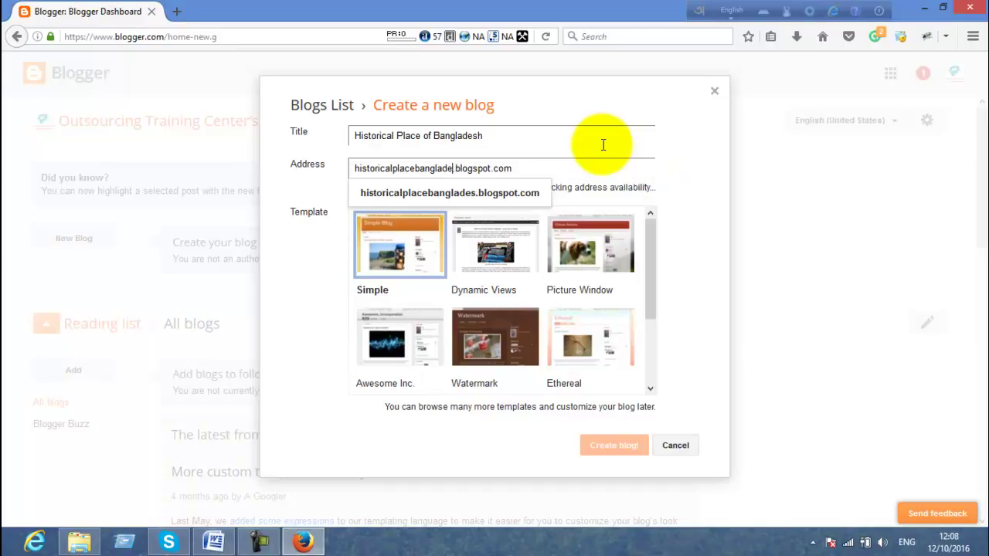
{"action": "key", "text": "BackSpace"}
{"action": "key", "text": "BackSpace"}
{"action": "key", "text": "BackSpace"}
{"action": "key", "text": "BackSpace"}
{"action": "key", "text": "BackSpace"}
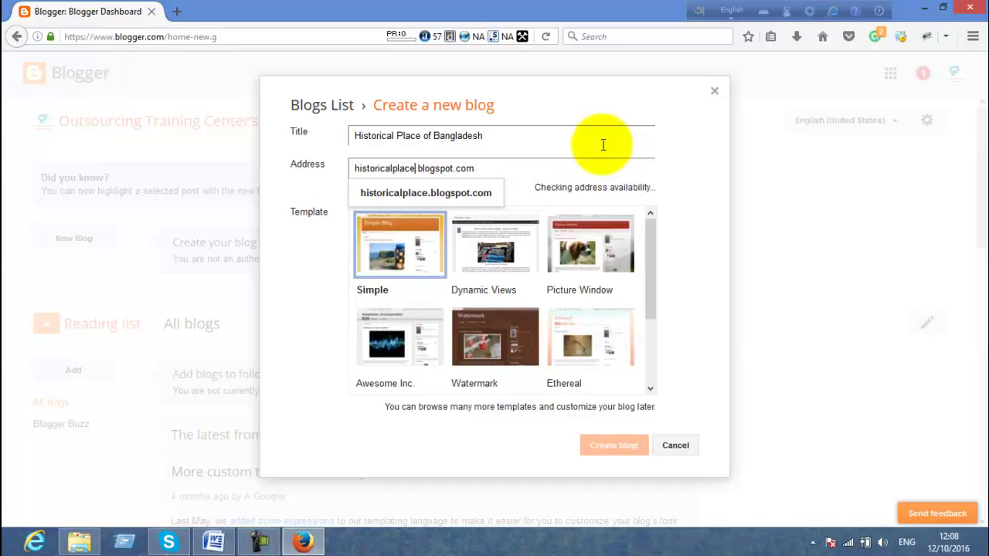
{"action": "key", "text": "BackSpace"}
{"action": "key", "text": "BackSpace"}
{"action": "key", "text": "BackSpace"}
{"action": "key", "text": "BackSpace"}
{"action": "key", "text": "BackSpace"}
{"action": "key", "text": "BackSpace"}
{"action": "key", "text": "BackSpace"}
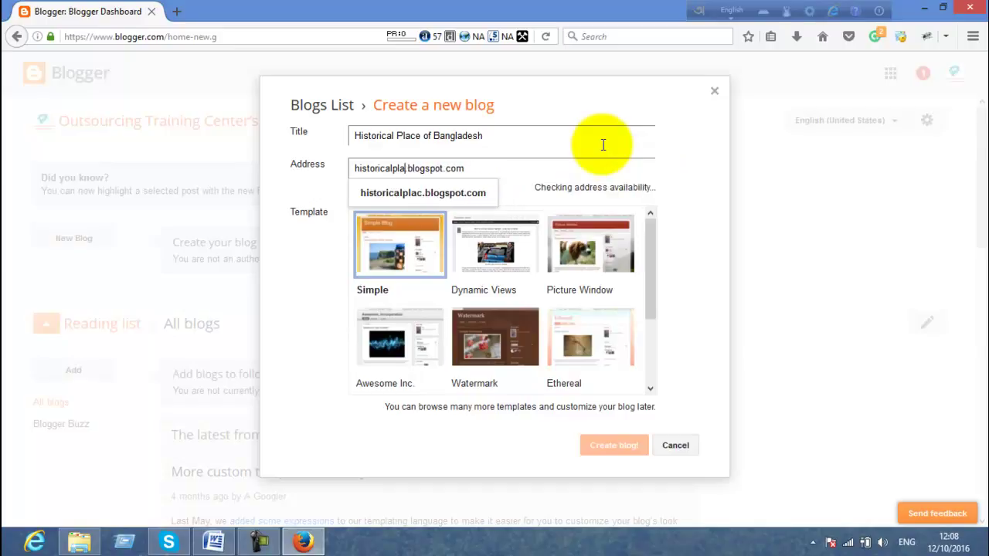
{"action": "key", "text": "BackSpace"}
{"action": "key", "text": "BackSpace"}
{"action": "key", "text": "BackSpace"}
{"action": "key", "text": "BackSpace"}
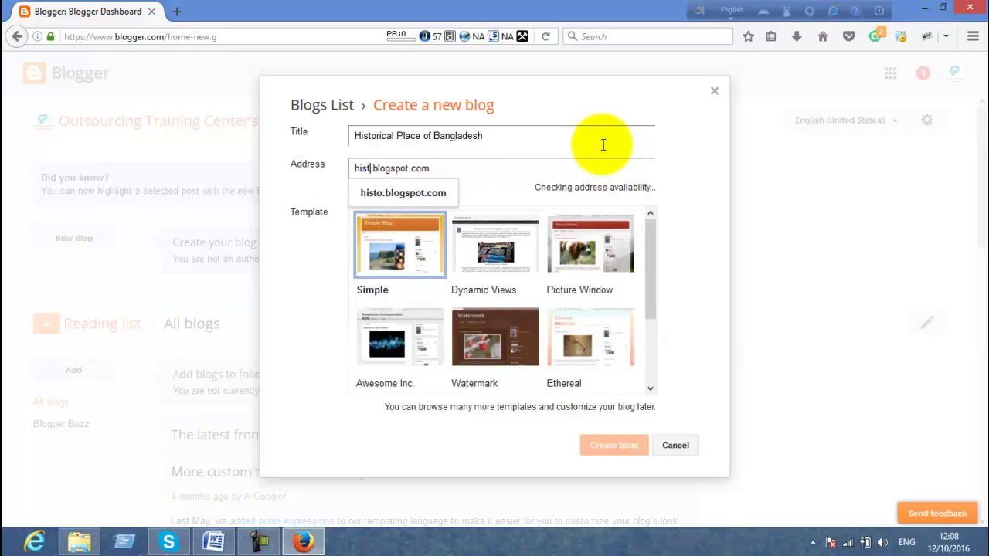
{"action": "key", "text": "BackSpace"}
{"action": "key", "text": "BackSpace"}
{"action": "key", "text": "BackSpace"}
{"action": "key", "text": "BackSpace"}
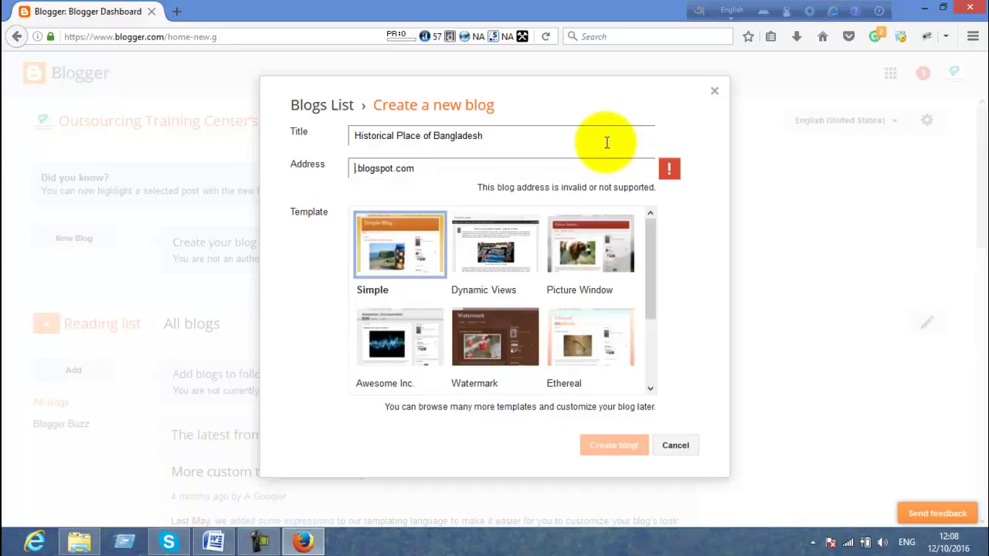
{"action": "key", "text": "BackSpace"}
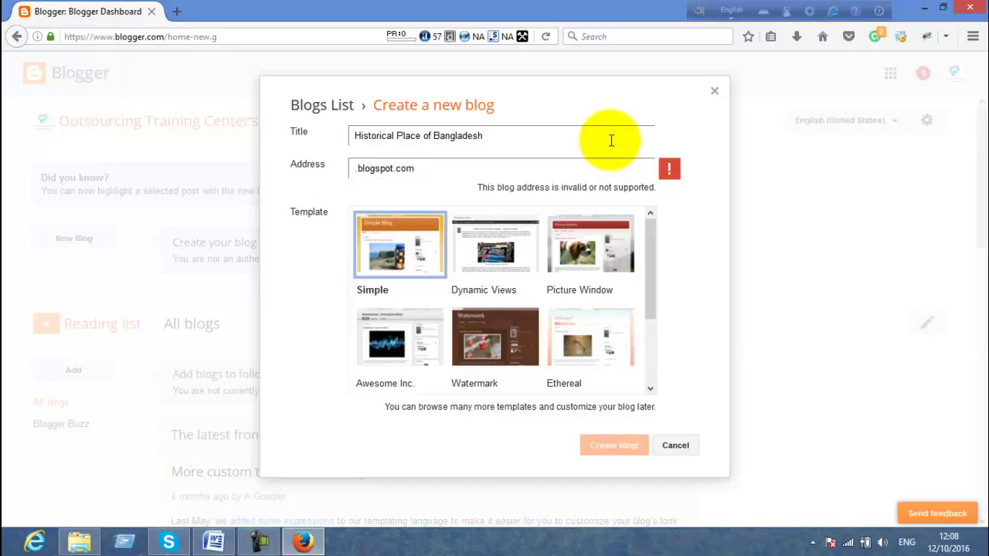
{"action": "type", "text": "be"}
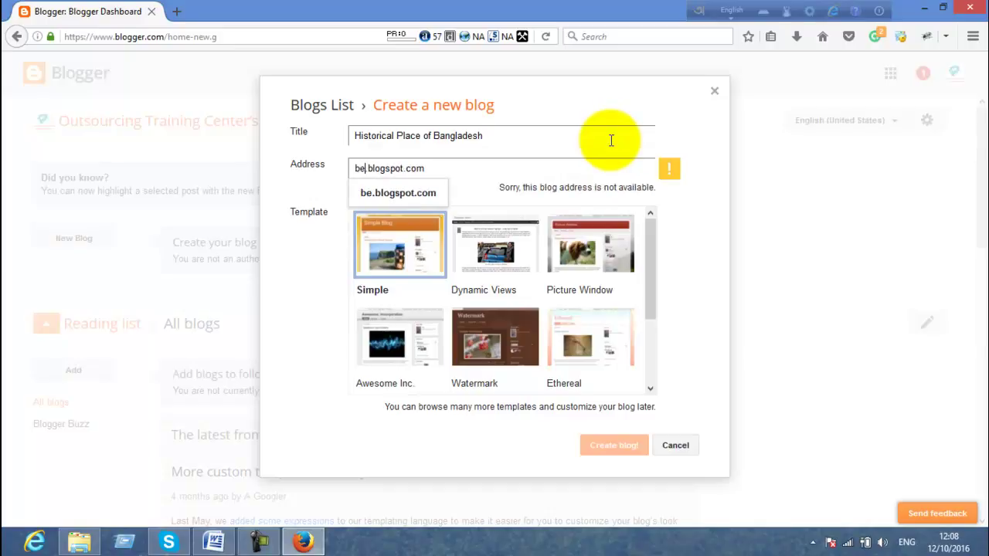
{"action": "key", "text": "BackSpace"}
{"action": "key", "text": "BackSpace"}
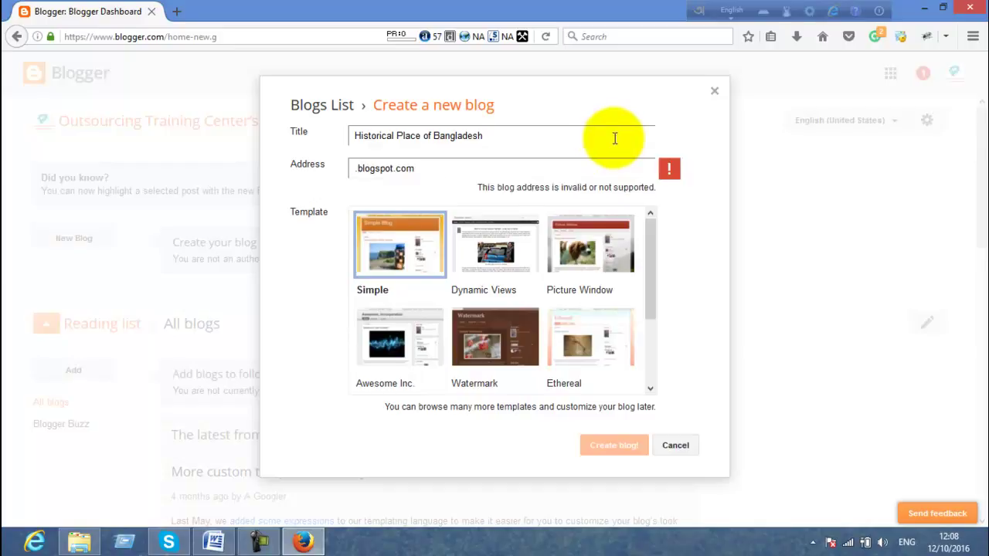
Enter historicalplaceallbanglasesh.blogspot.com as the new blog's address and dismiss the address suggestion.
{"action": "type", "text": "his"}
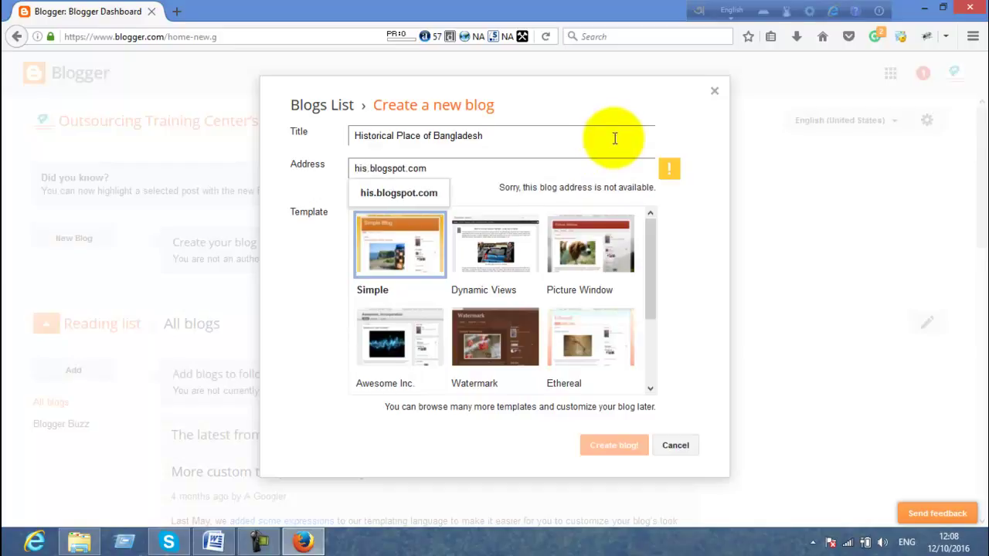
{"action": "type", "text": "to"}
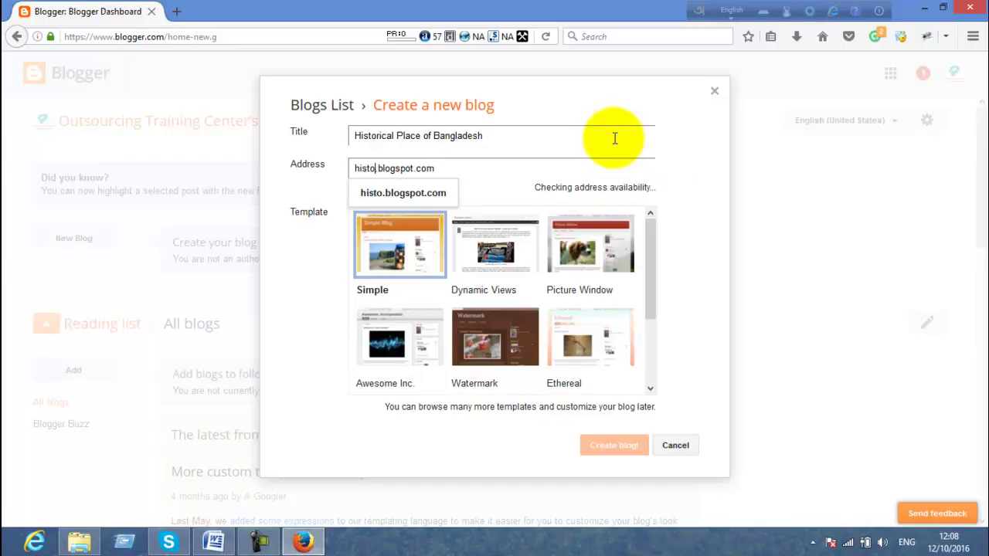
{"action": "type", "text": "ricalp"}
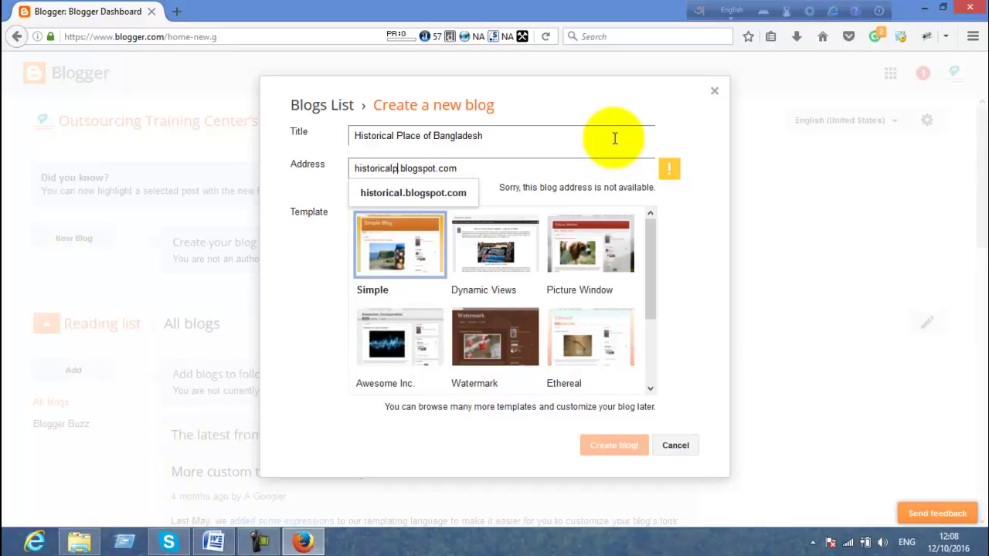
{"action": "type", "text": "lace"}
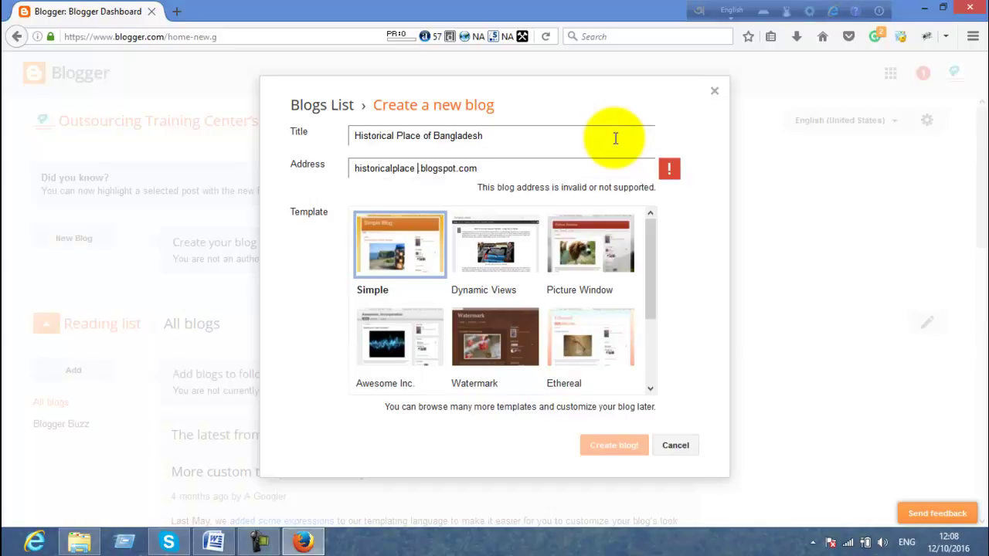
{"action": "key", "text": "BackSpace"}
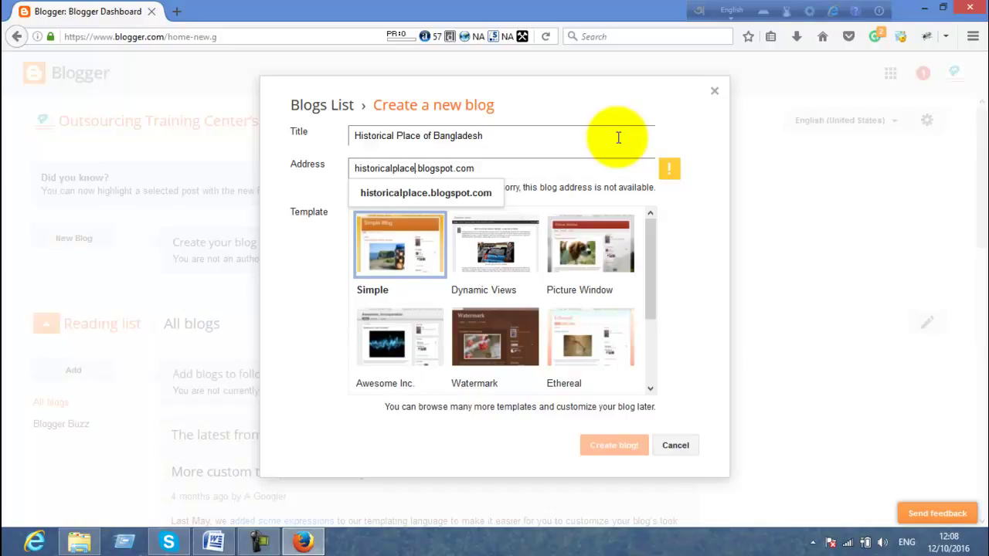
{"action": "type", "text": "all"}
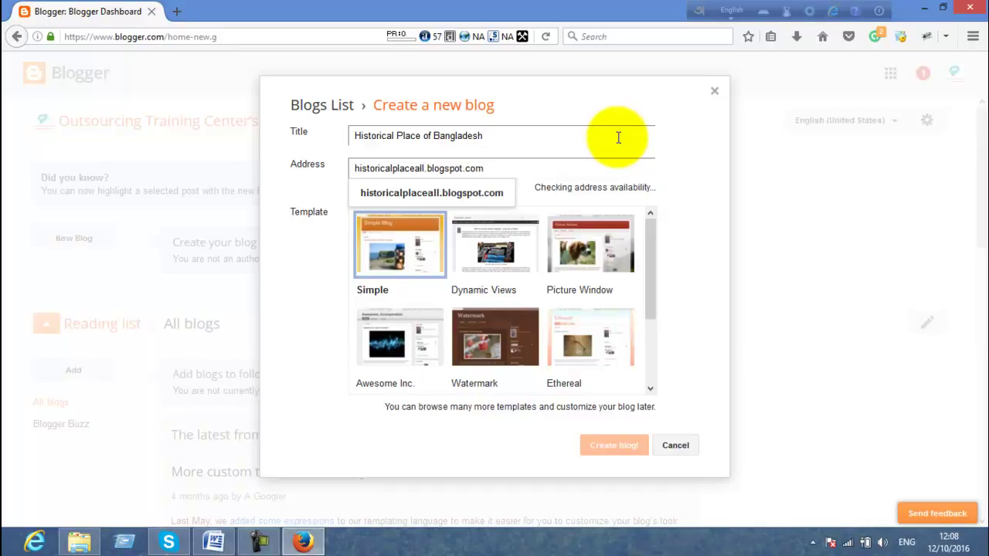
{"action": "type", "text": "banglases"}
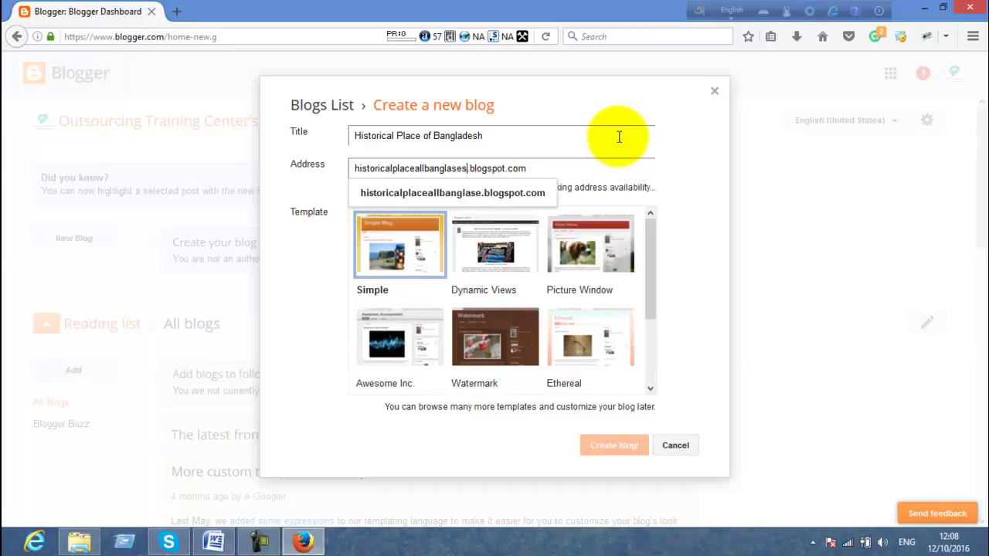
{"action": "type", "text": "h"}
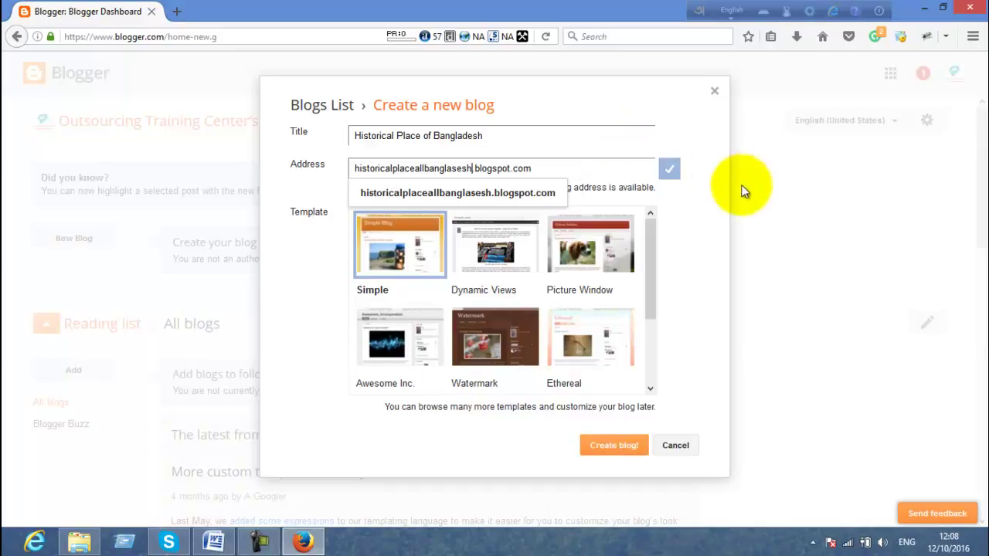
{"action": "left_click", "coordinate": [698, 215]}
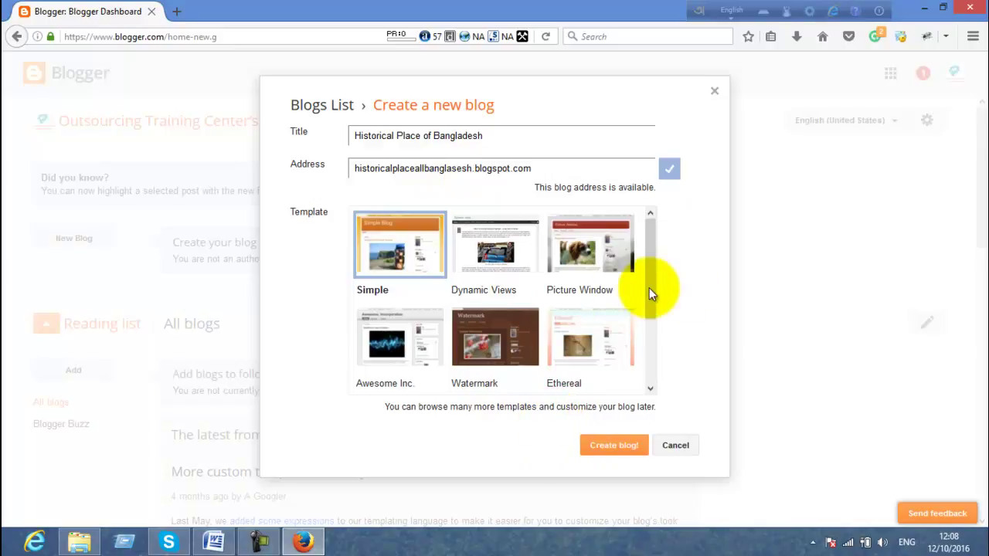
Choose the Picture Window template for the new blog and create the blog.
{"action": "mouse_move", "coordinate": [649, 279]}
{"action": "left_mouse_down"}
{"action": "mouse_move", "coordinate": [651, 345]}
{"action": "mouse_move", "coordinate": [657, 293]}
{"action": "left_mouse_up"}
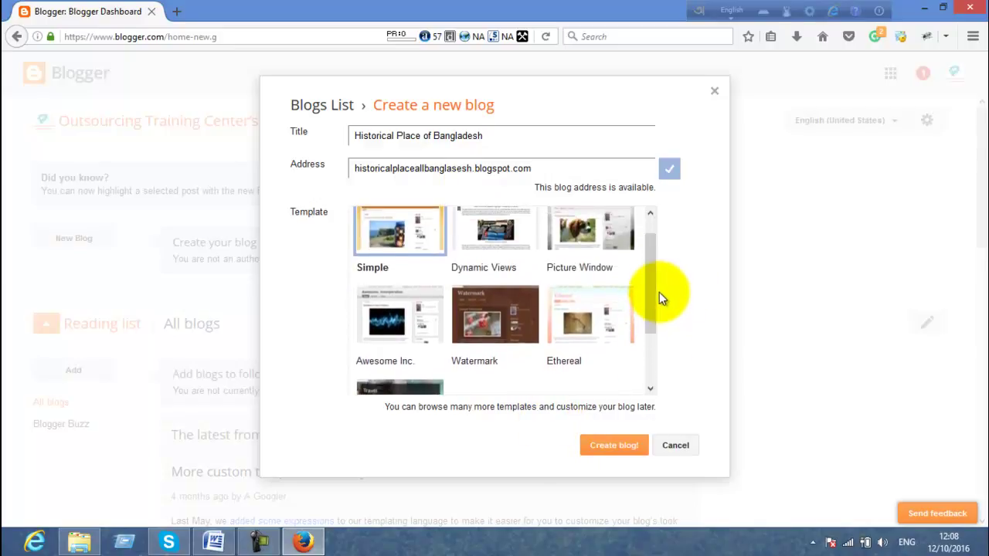
{"action": "left_click", "coordinate": [592, 249]}
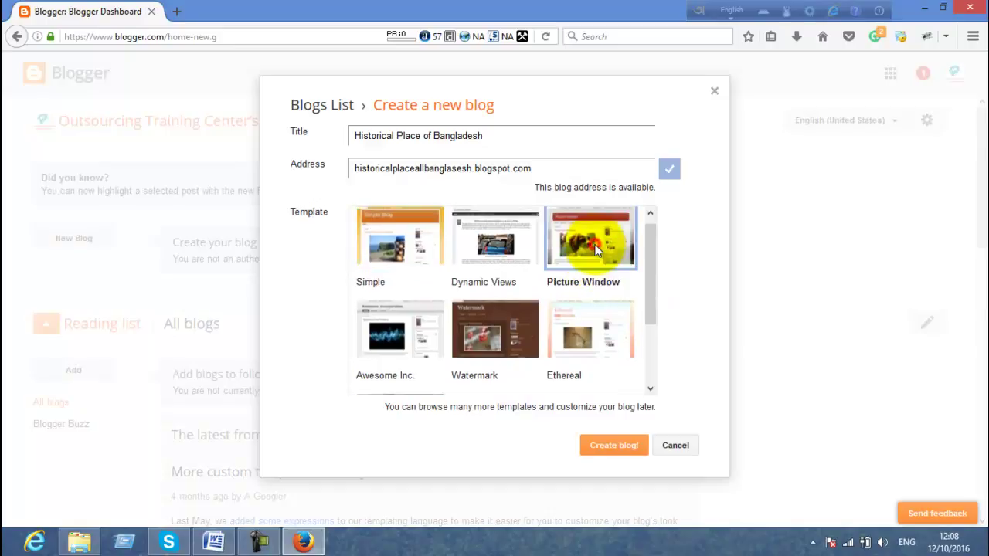
{"action": "left_click", "coordinate": [628, 456]}
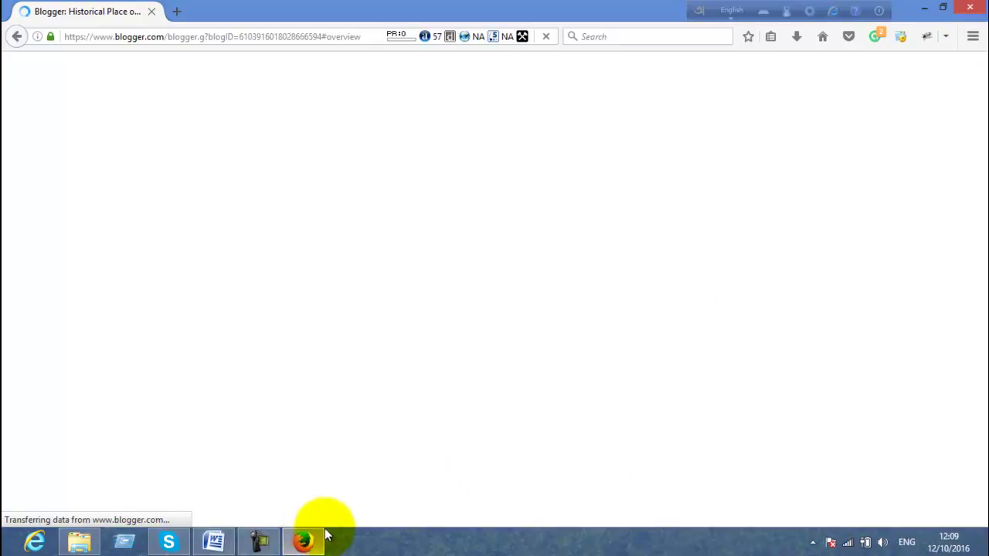
{"action": "left_click", "coordinate": [262, 543]}
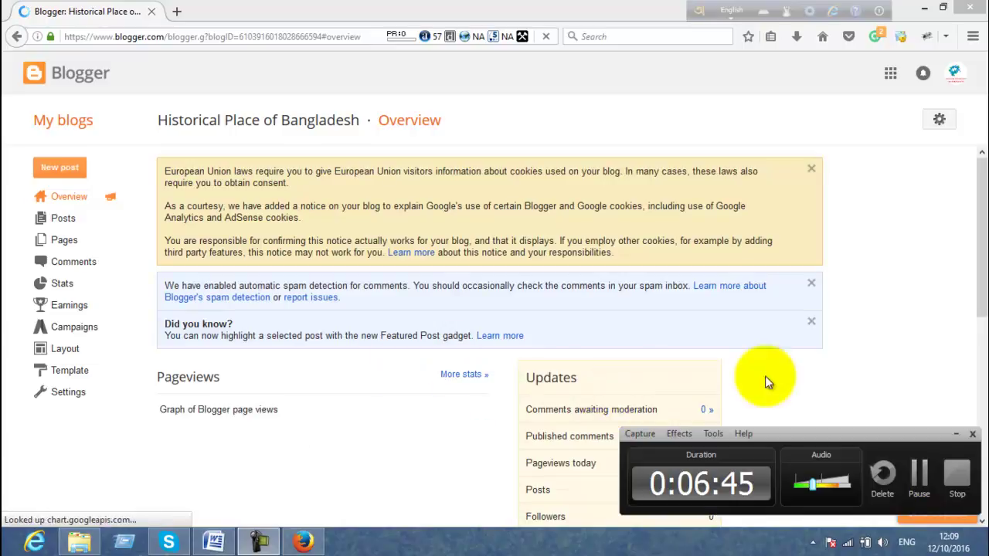
{"action": "left_click", "coordinate": [958, 435]}
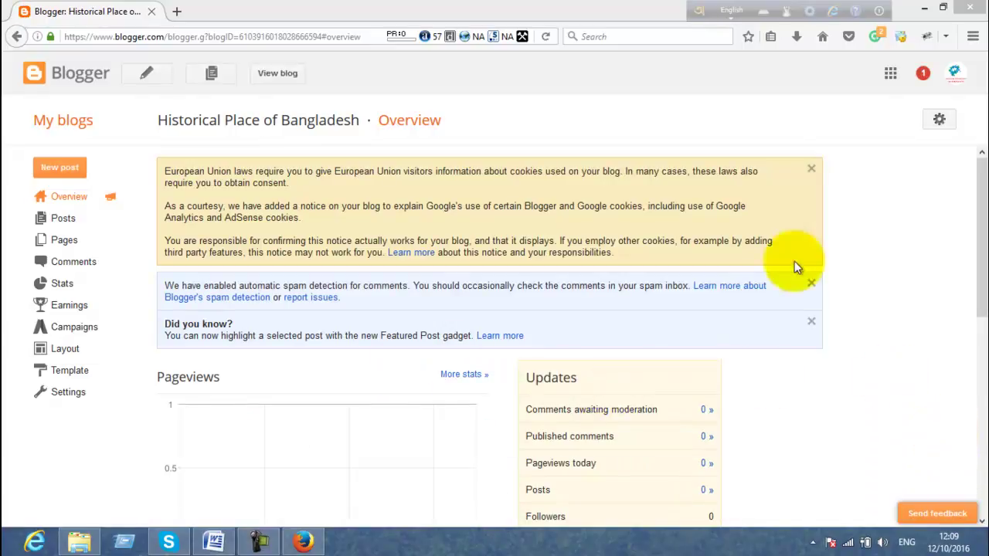
Start a new post in the Historical Place of Bangladesh blog from its Overview page.
{"action": "left_click", "coordinate": [66, 198]}
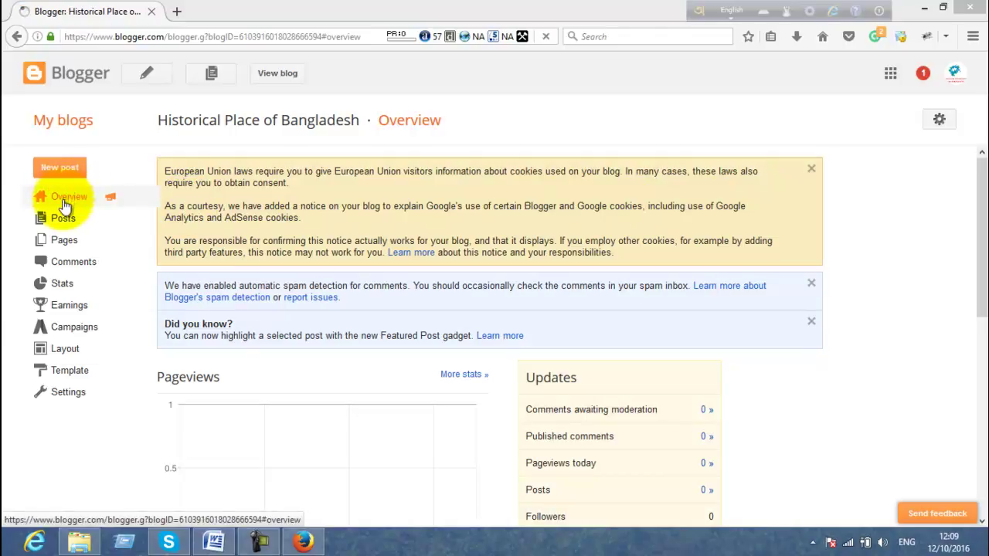
{"action": "left_click", "coordinate": [59, 169]}
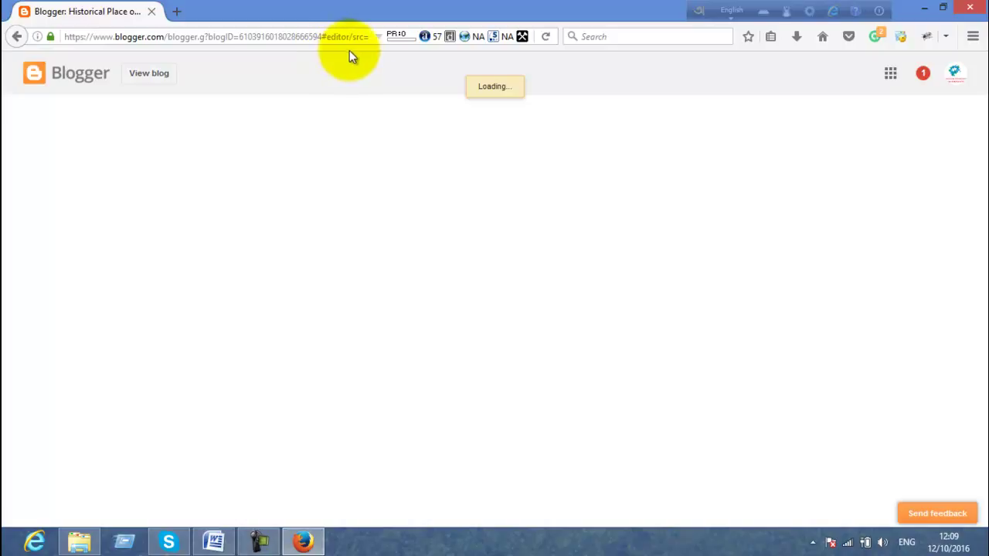
Search Google for "historical palce bd" in a new browser tab.
{"action": "left_click", "coordinate": [186, 14]}
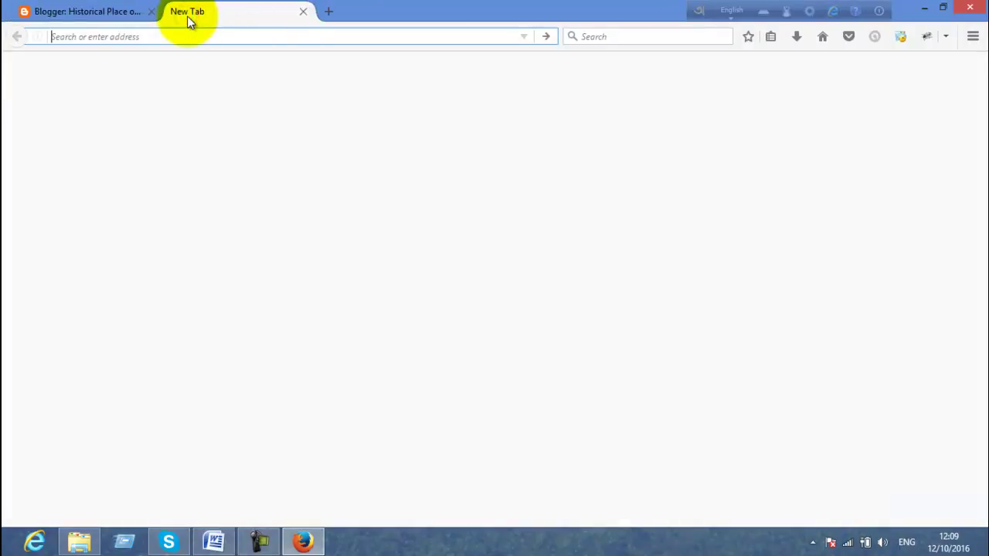
{"action": "type", "text": "h"}
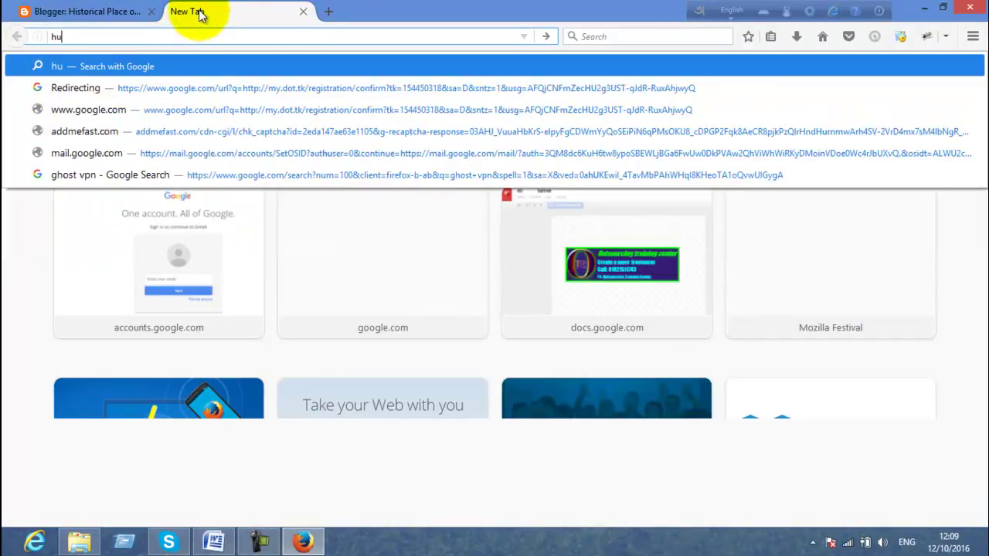
{"action": "type", "text": "isto"}
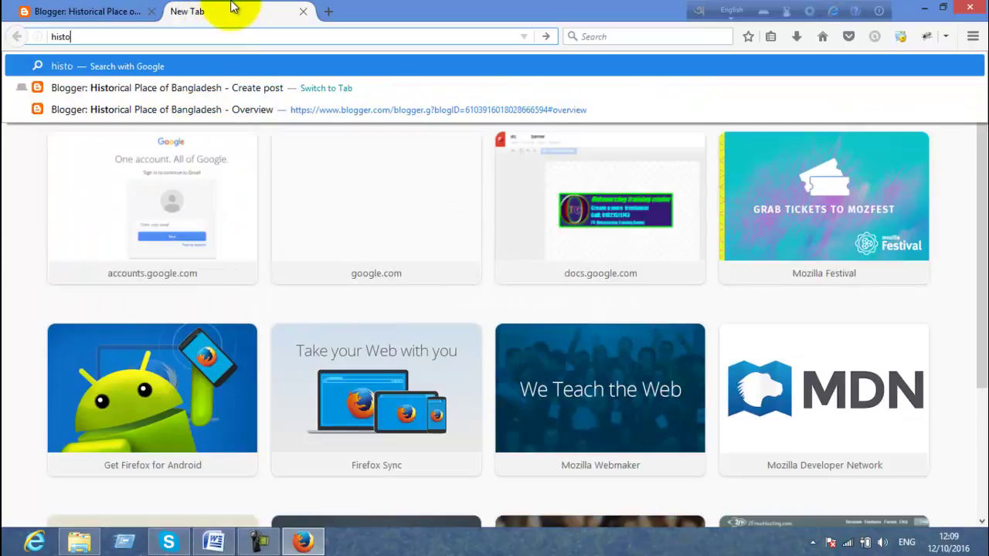
{"action": "type", "text": "rical "}
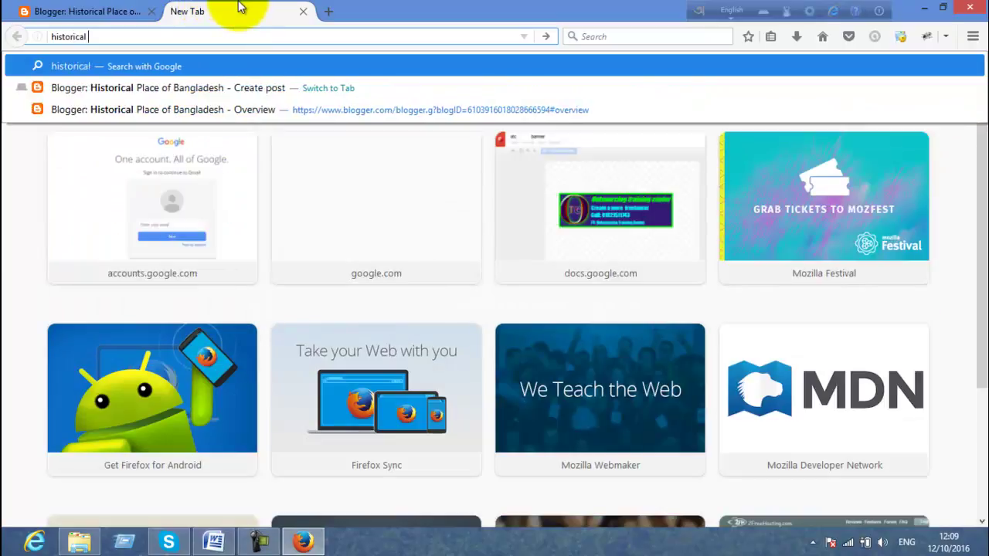
{"action": "type", "text": "palce"}
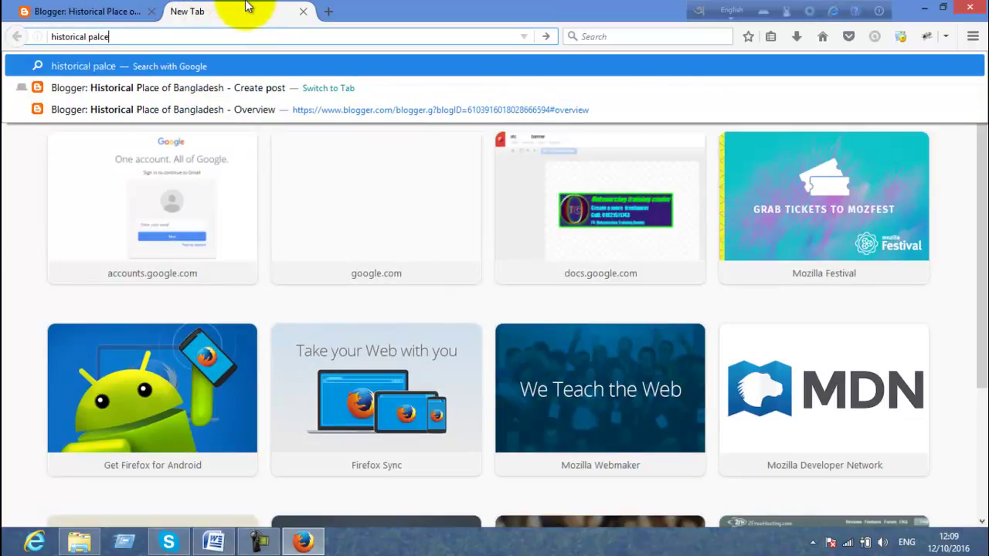
{"action": "type", "text": " bd"}
{"action": "key", "text": "Return"}
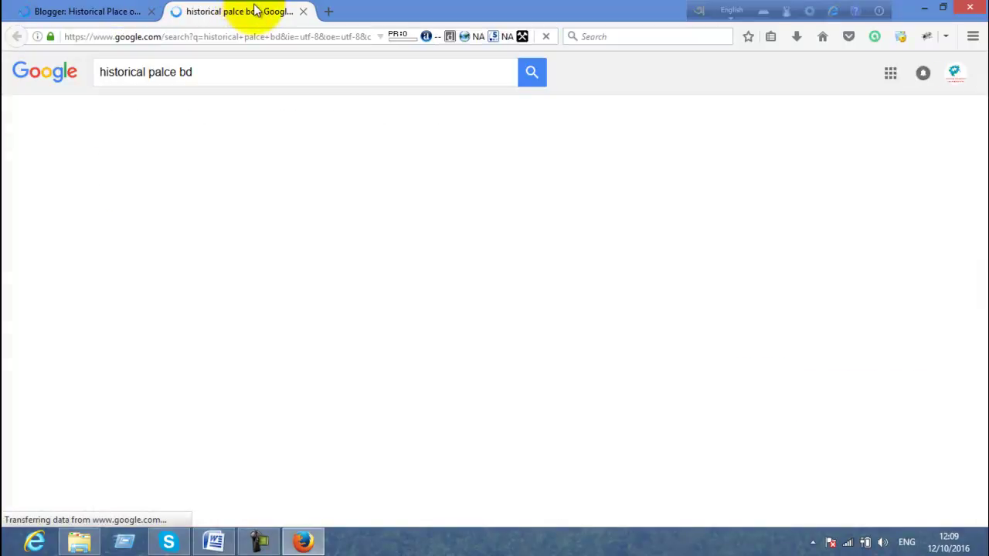
Open the image results for "historical place bd" in a separate browser tab.
{"action": "scroll", "coordinate": [201, 262], "scroll_direction": "down", "scroll_amount": 3}
{"action": "scroll", "coordinate": [203, 263], "scroll_direction": "down", "scroll_amount": 2}
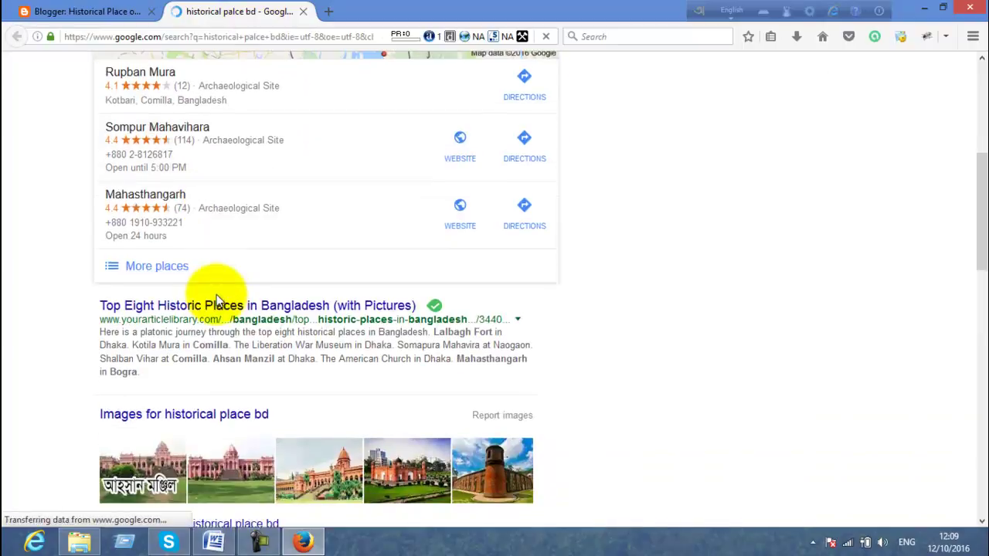
{"action": "scroll", "coordinate": [216, 355], "scroll_direction": "down", "scroll_amount": 3}
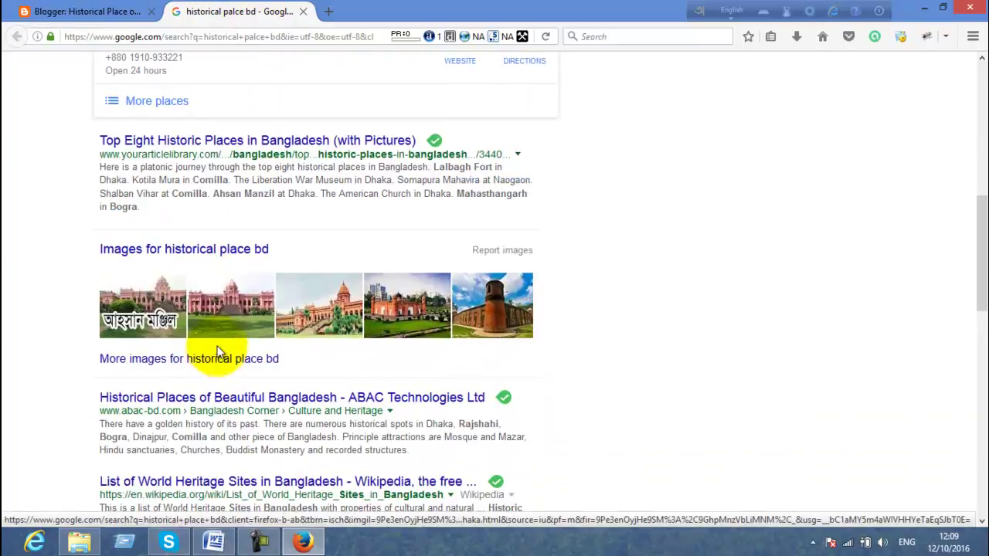
{"action": "right_click", "coordinate": [199, 251]}
{"action": "left_click", "coordinate": [232, 258]}
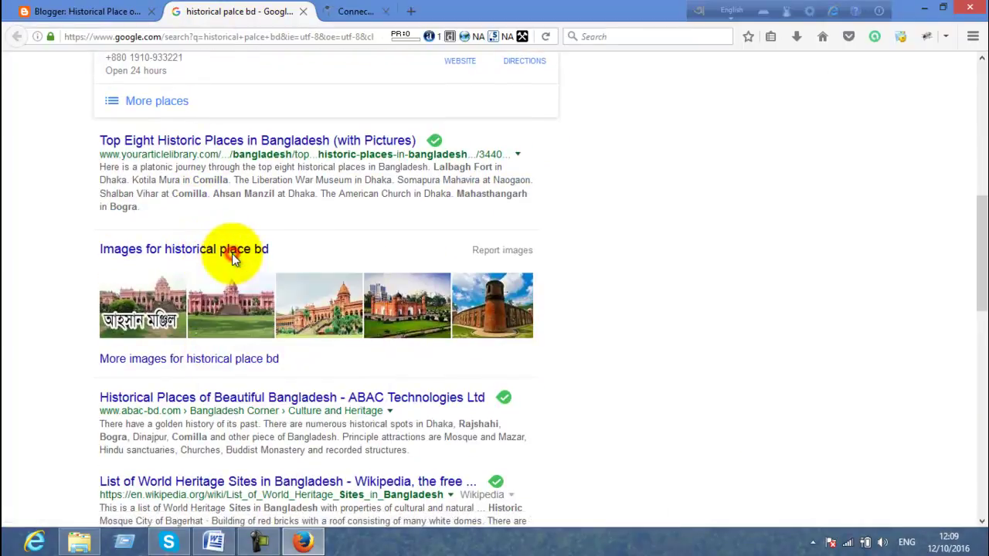
Open the search result "Top Eight Historic Places in Bangladesh (with Pictures)" and glance at the post editor while the article loads.
{"action": "left_click", "coordinate": [229, 149]}
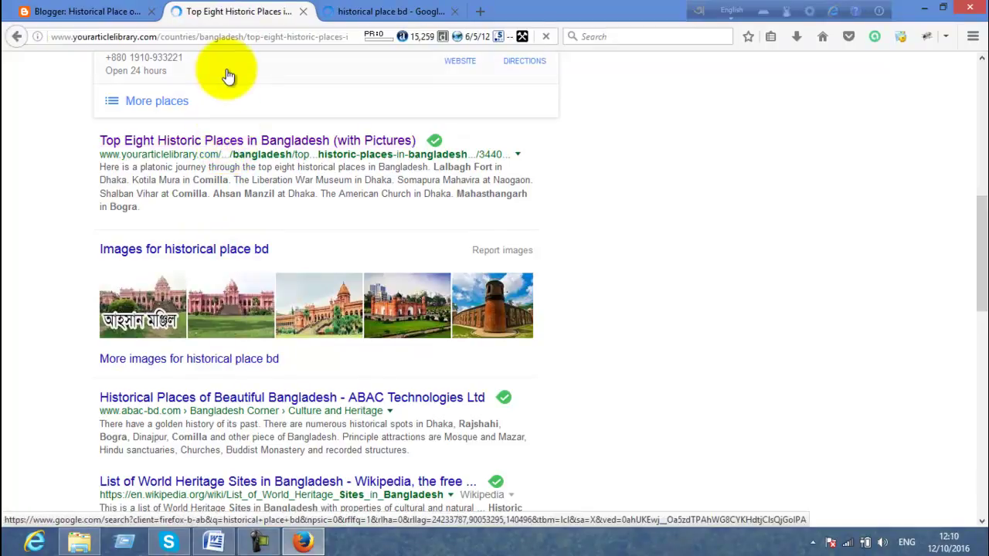
{"action": "scroll", "coordinate": [239, 124], "scroll_direction": "down", "scroll_amount": 3}
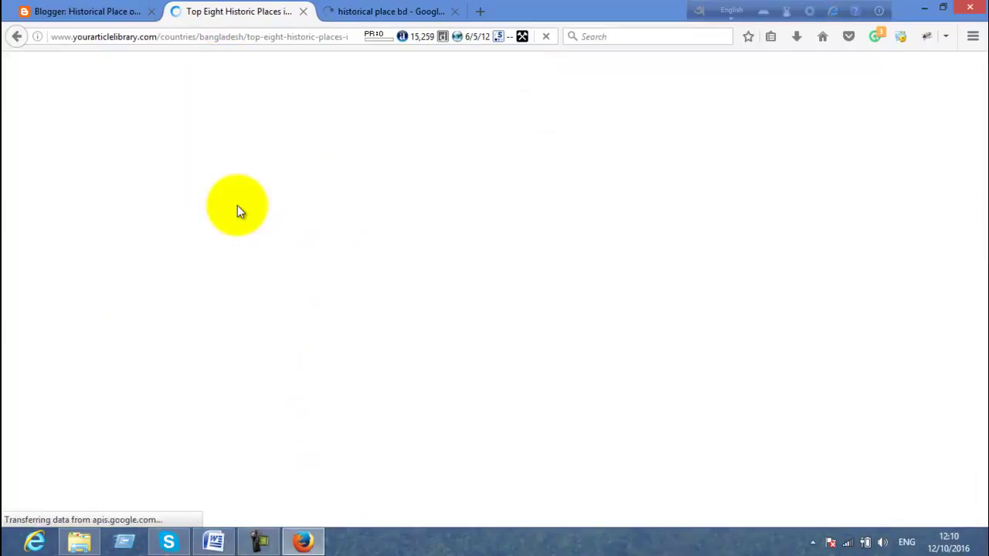
{"action": "left_click", "coordinate": [109, 4]}
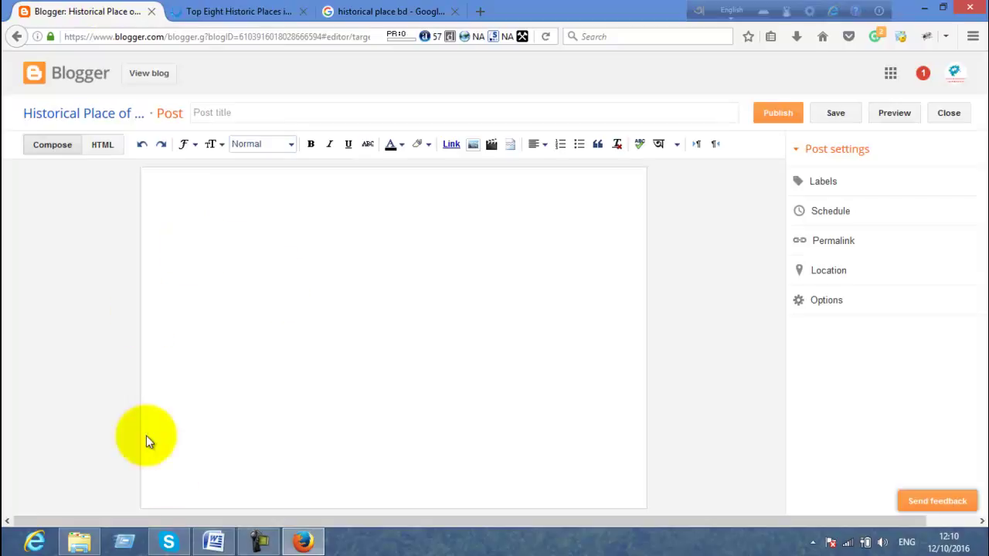
{"action": "left_click", "coordinate": [231, 9]}
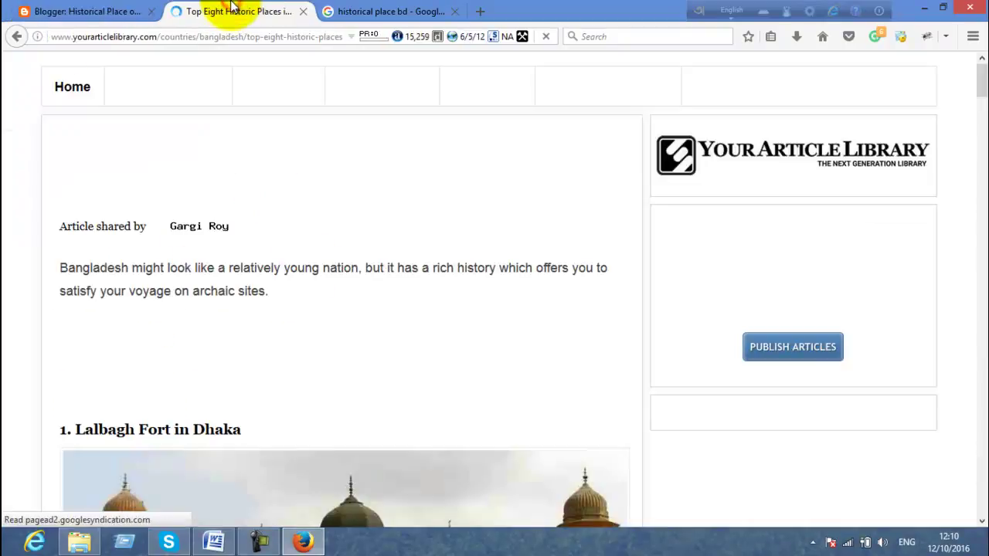
Leave the empty post editor and return to the Blogger dashboard home page.
{"action": "left_click", "coordinate": [48, 11]}
{"action": "left_click", "coordinate": [41, 74]}
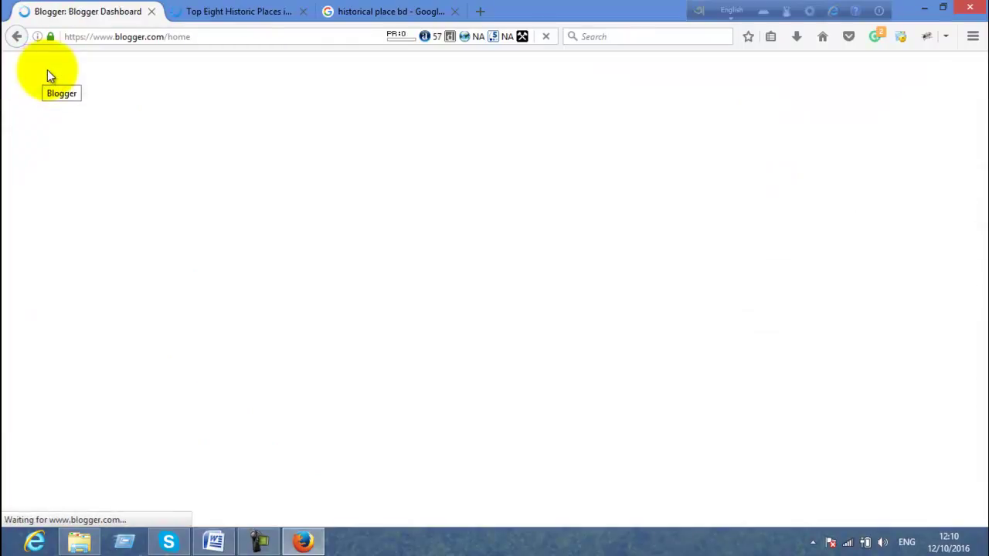
Look through the Top Eight Historic Places article, examining its place headings, pictures and descriptions, starting with Lalbagh Fort in Dhaka.
{"action": "left_click", "coordinate": [236, 11]}
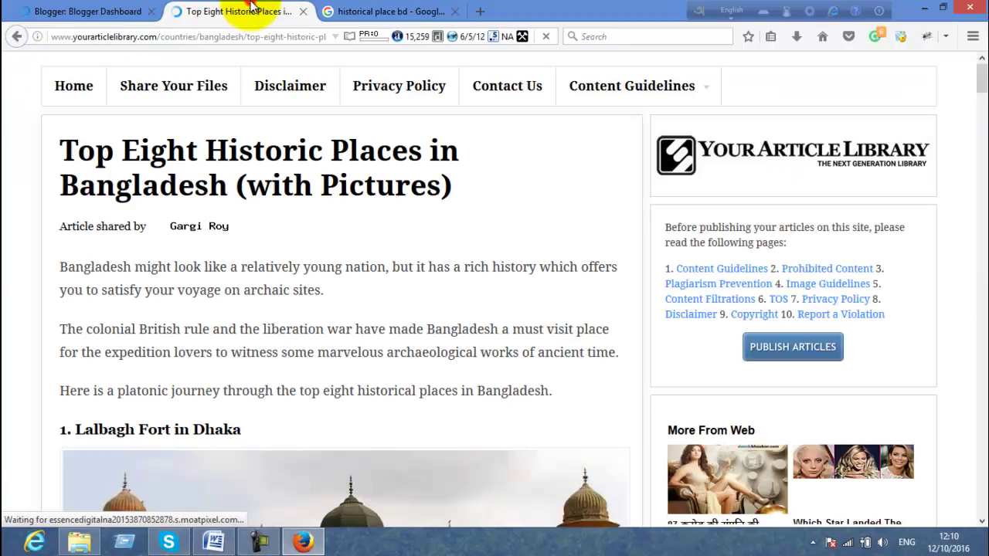
{"action": "scroll", "coordinate": [258, 232], "scroll_direction": "down", "scroll_amount": 5}
{"action": "scroll", "coordinate": [258, 244], "scroll_direction": "up", "scroll_amount": 3}
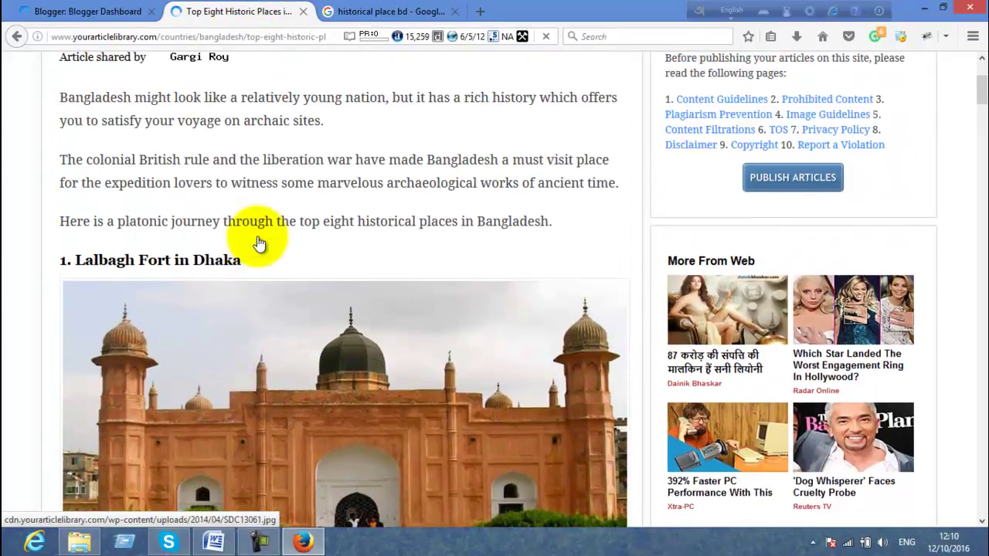
{"action": "left_click_drag", "start_coordinate": [54, 264], "coordinate": [120, 293]}
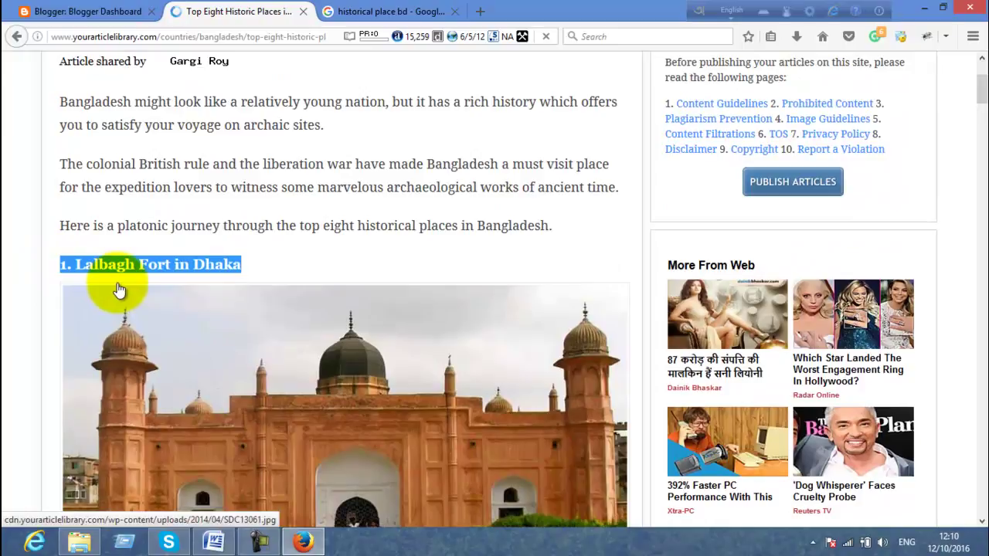
{"action": "scroll", "coordinate": [121, 287], "scroll_direction": "down", "scroll_amount": 10}
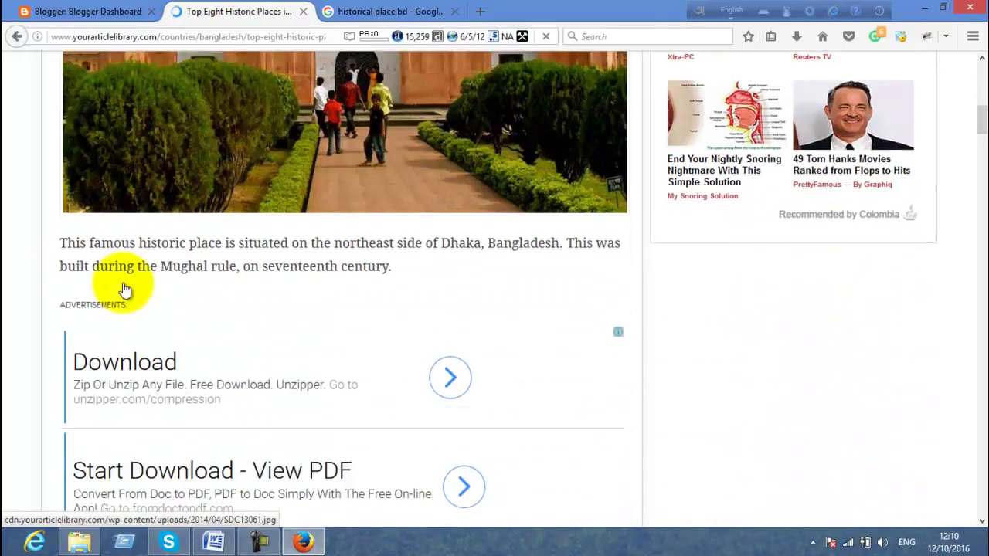
{"action": "scroll", "coordinate": [123, 284], "scroll_direction": "up", "scroll_amount": 3}
{"action": "scroll", "coordinate": [127, 285], "scroll_direction": "down", "scroll_amount": 9}
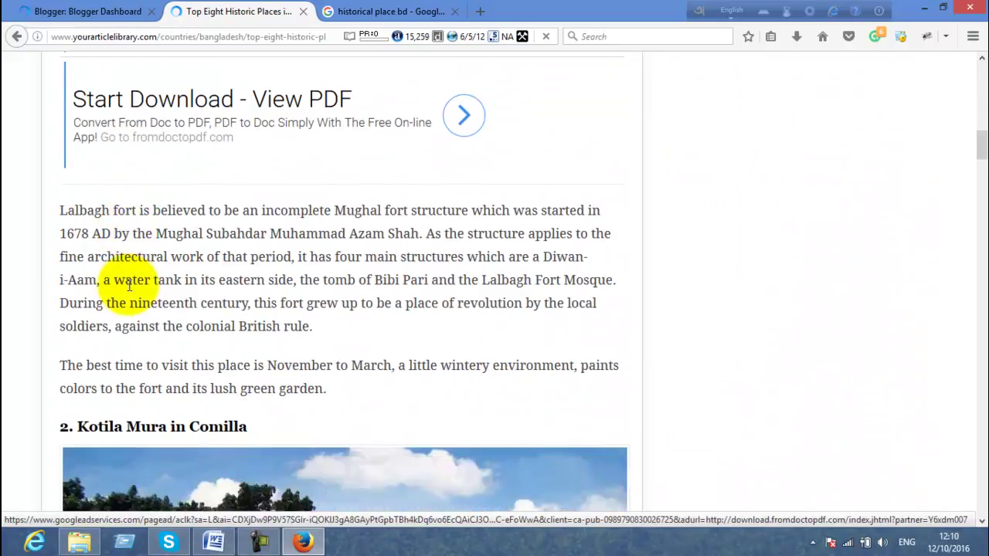
{"action": "scroll", "coordinate": [130, 293], "scroll_direction": "down", "scroll_amount": 10}
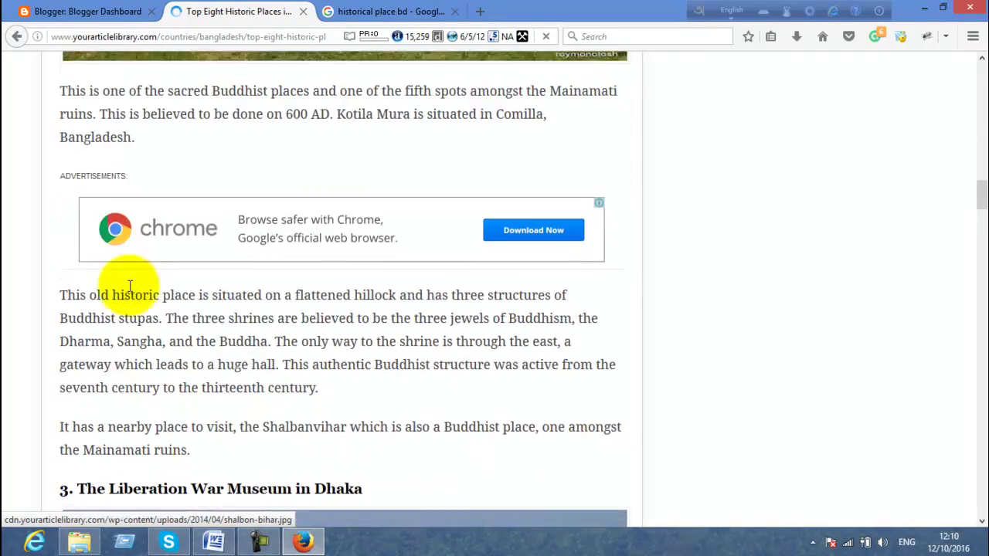
{"action": "scroll", "coordinate": [132, 297], "scroll_direction": "down", "scroll_amount": 10}
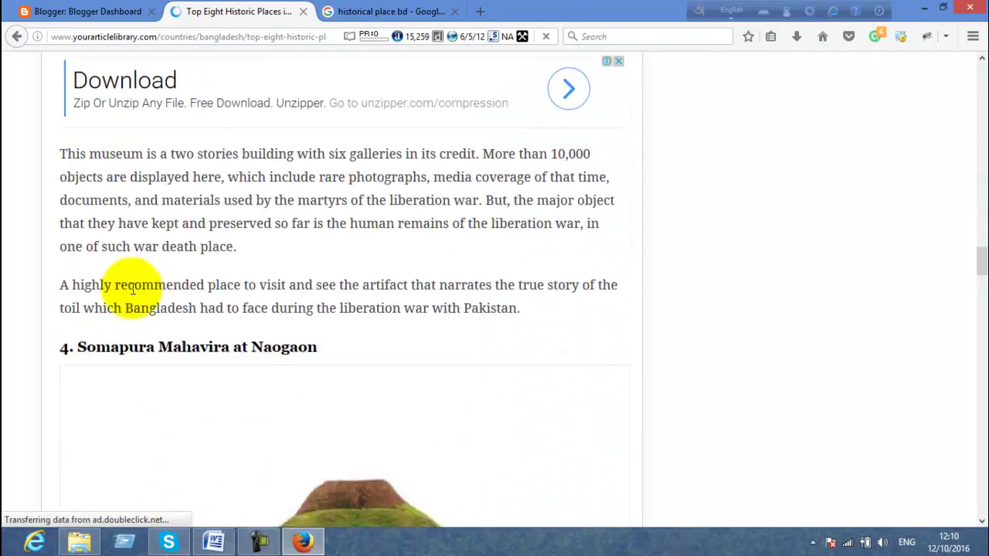
{"action": "scroll", "coordinate": [133, 296], "scroll_direction": "down", "scroll_amount": 10}
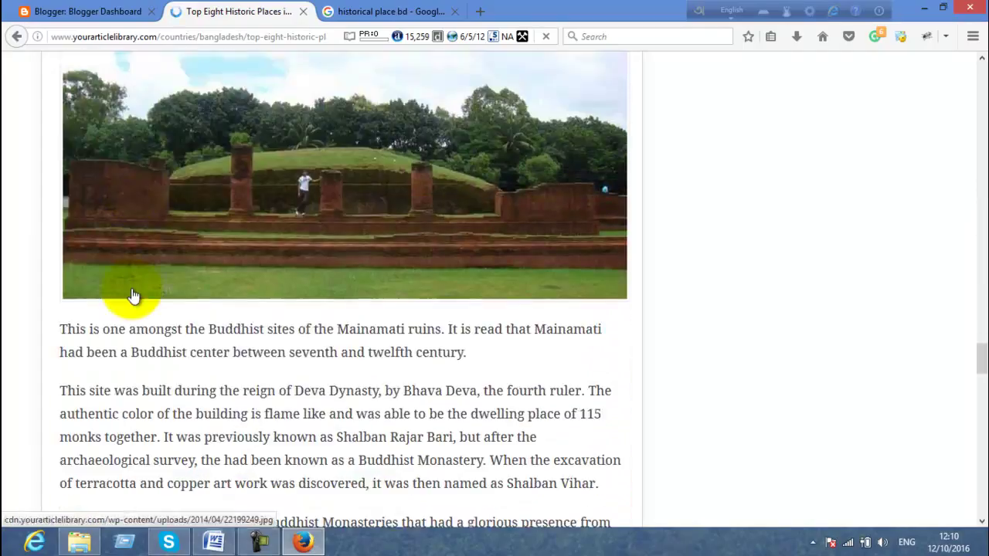
{"action": "scroll", "coordinate": [133, 296], "scroll_direction": "down", "scroll_amount": 10}
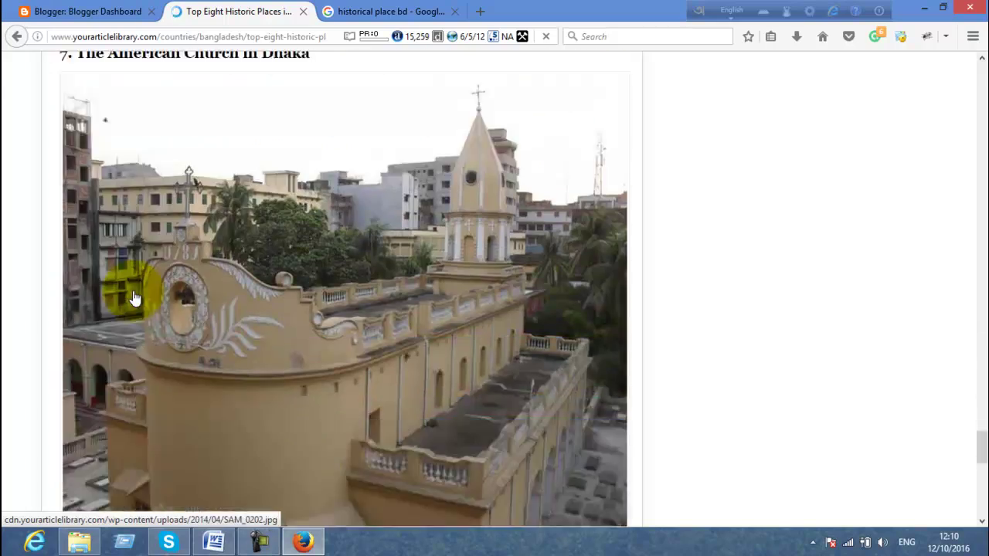
{"action": "scroll", "coordinate": [133, 297], "scroll_direction": "up", "scroll_amount": 15}
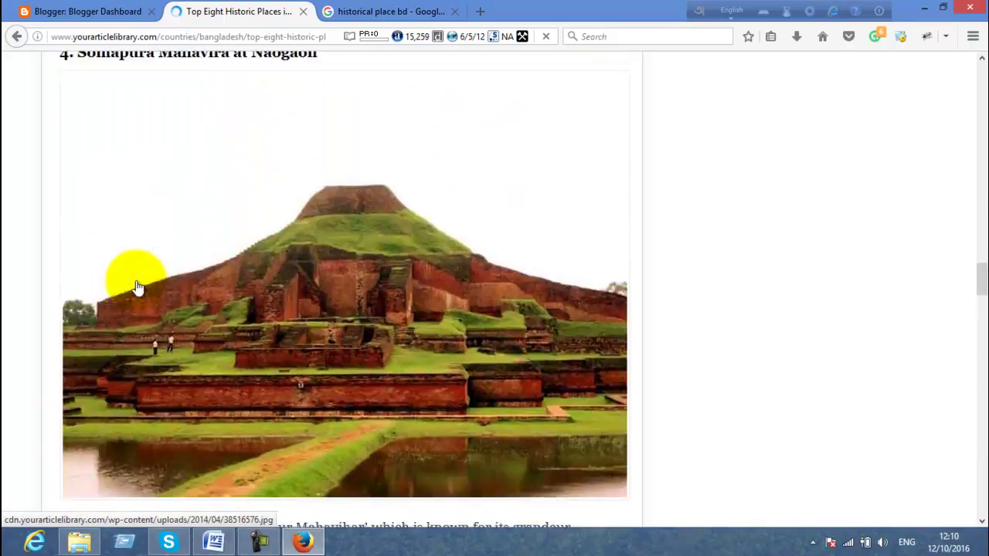
{"action": "scroll", "coordinate": [139, 286], "scroll_direction": "up", "scroll_amount": 15}
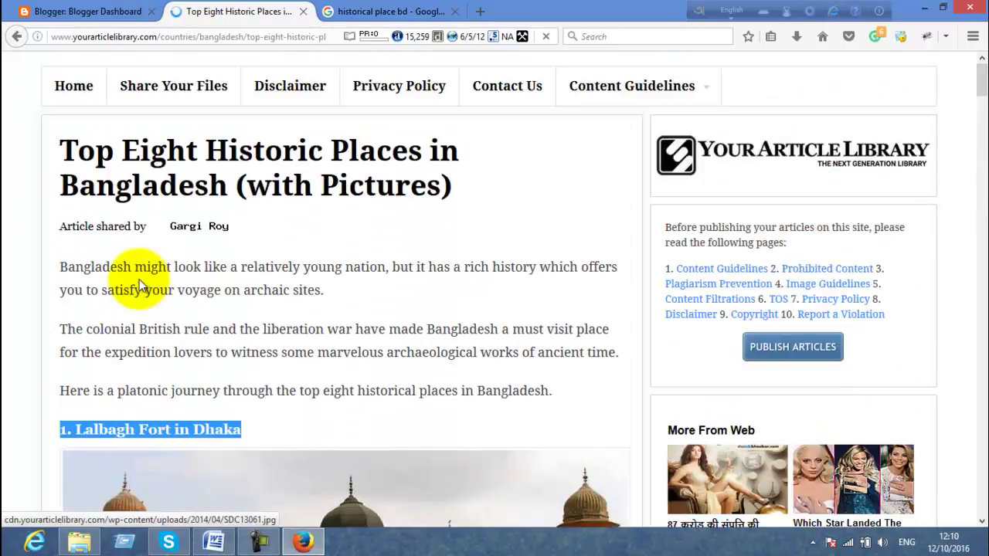
Select "Top Eight Historic Places in Bangladesh" in the article's title, leaving out "(with Pictures)", and switch back to the Blogger dashboard.
{"action": "left_click", "coordinate": [78, 406]}
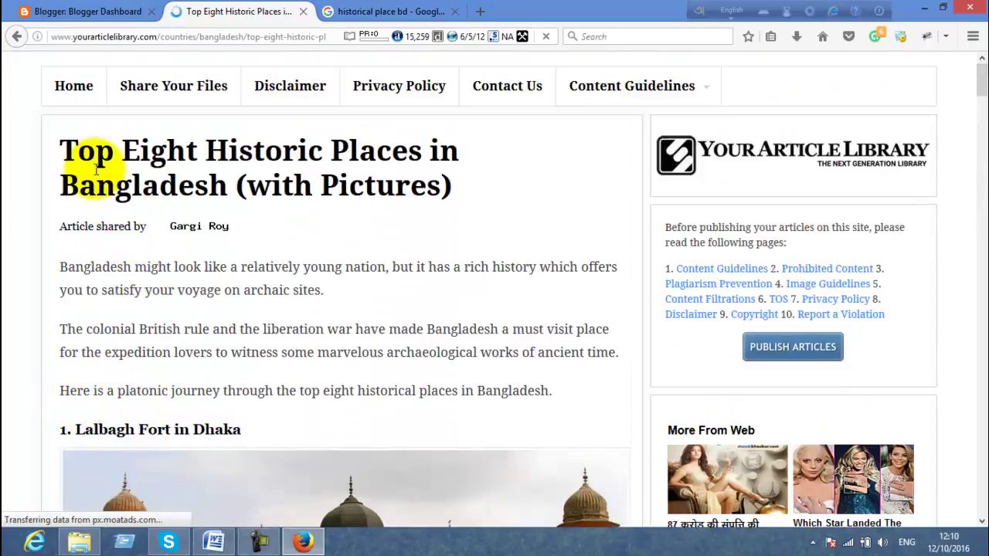
{"action": "left_click_drag", "start_coordinate": [56, 145], "coordinate": [222, 189]}
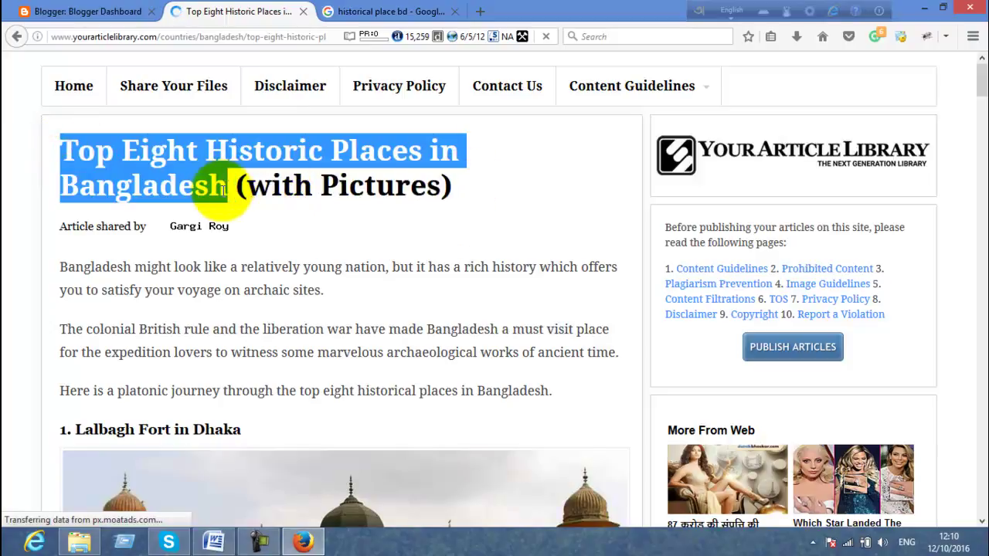
{"action": "left_click", "coordinate": [116, 11]}
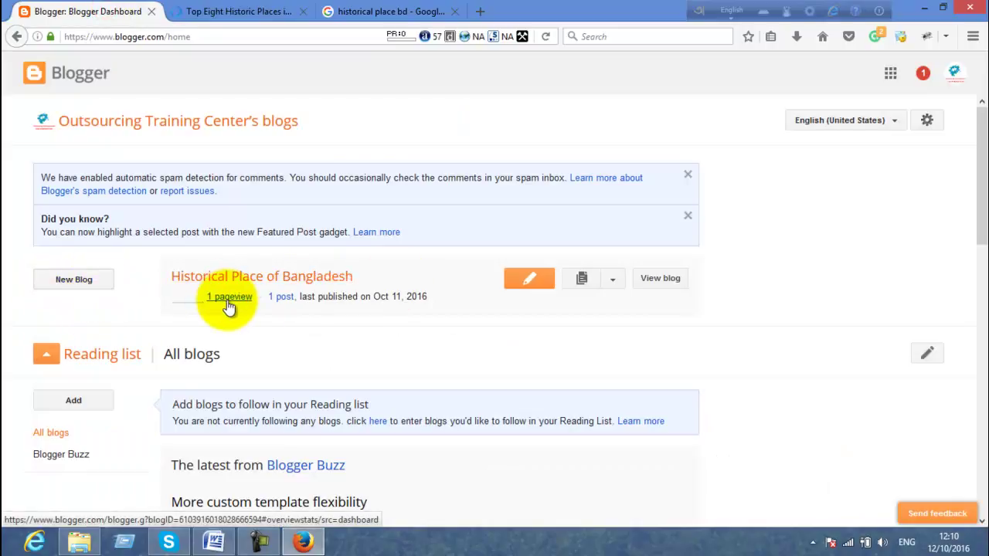
Start a new post in the Historical Place of Bangladesh blog.
{"action": "left_click", "coordinate": [534, 291]}
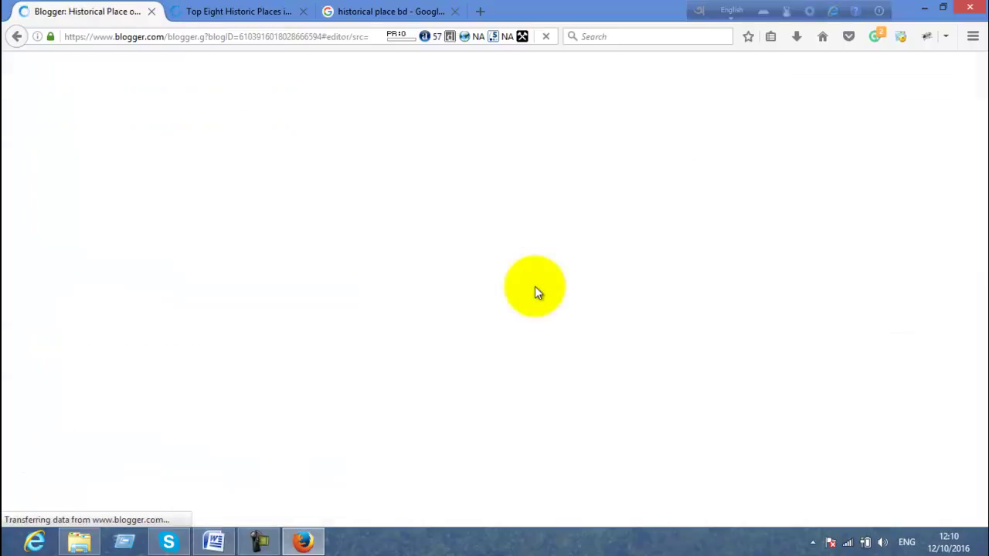
{"action": "left_click", "coordinate": [212, 11]}
{"action": "left_click", "coordinate": [92, 10]}
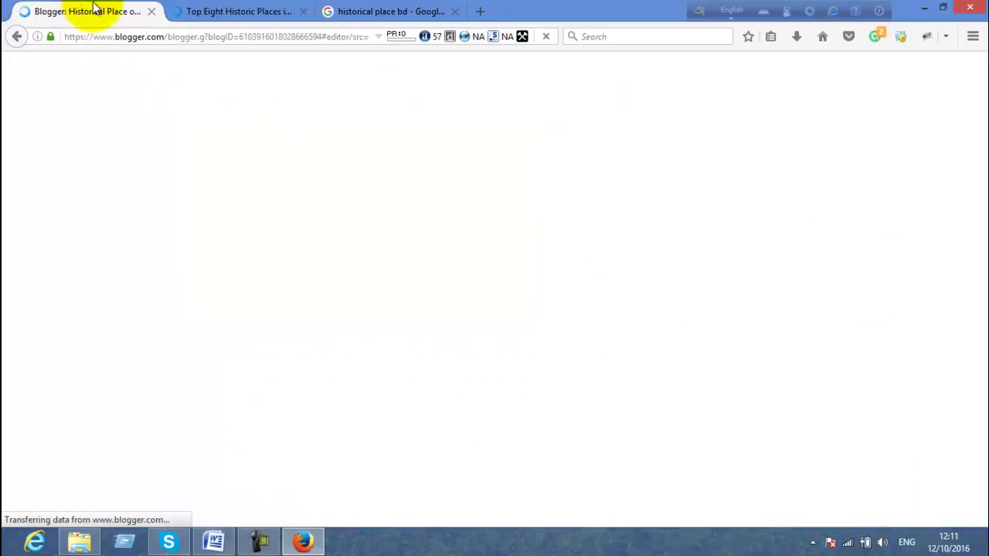
{"action": "left_click", "coordinate": [186, 11]}
{"action": "left_click", "coordinate": [351, 10]}
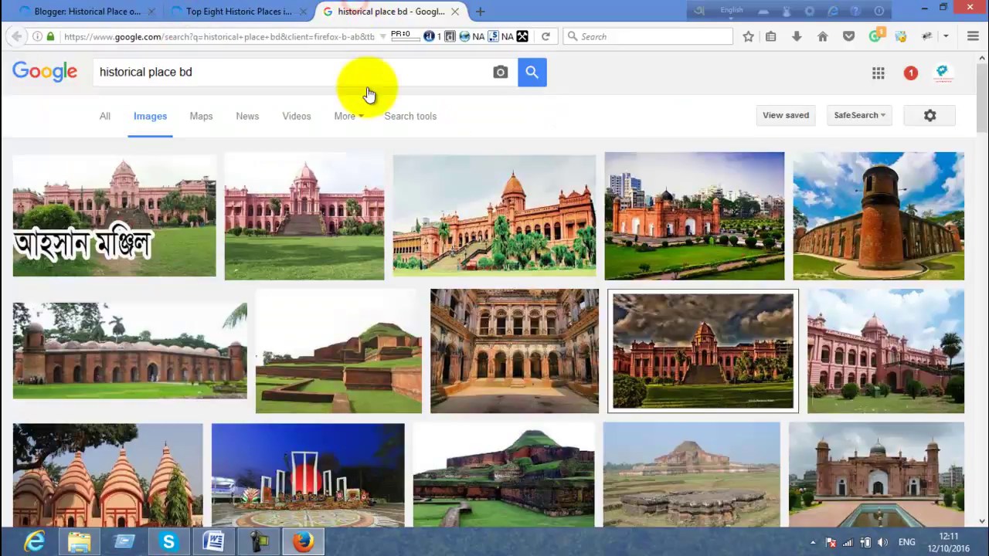
{"action": "scroll", "coordinate": [282, 232], "scroll_direction": "down", "scroll_amount": 2}
{"action": "scroll", "coordinate": [290, 255], "scroll_direction": "down", "scroll_amount": 2}
{"action": "scroll", "coordinate": [294, 247], "scroll_direction": "up", "scroll_amount": 3}
{"action": "left_click", "coordinate": [196, 9]}
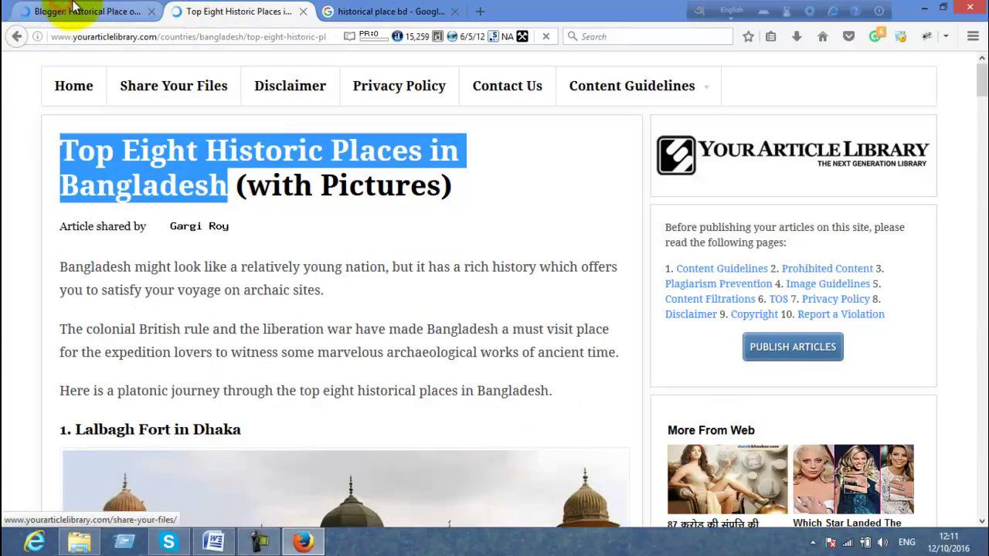
{"action": "left_click", "coordinate": [74, 8]}
{"action": "left_click", "coordinate": [188, 7]}
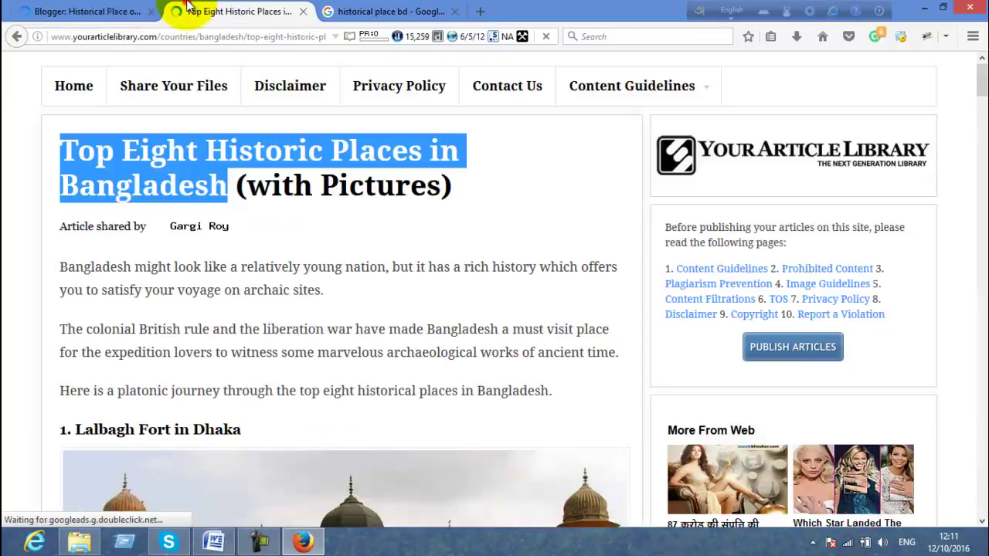
{"action": "scroll", "coordinate": [253, 286], "scroll_direction": "down", "scroll_amount": 5}
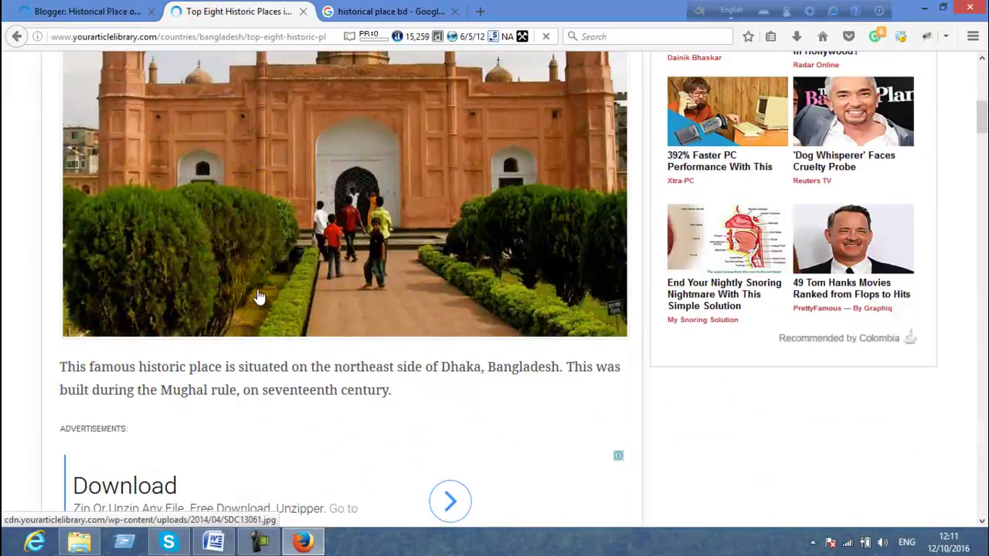
{"action": "scroll", "coordinate": [259, 298], "scroll_direction": "up", "scroll_amount": 5}
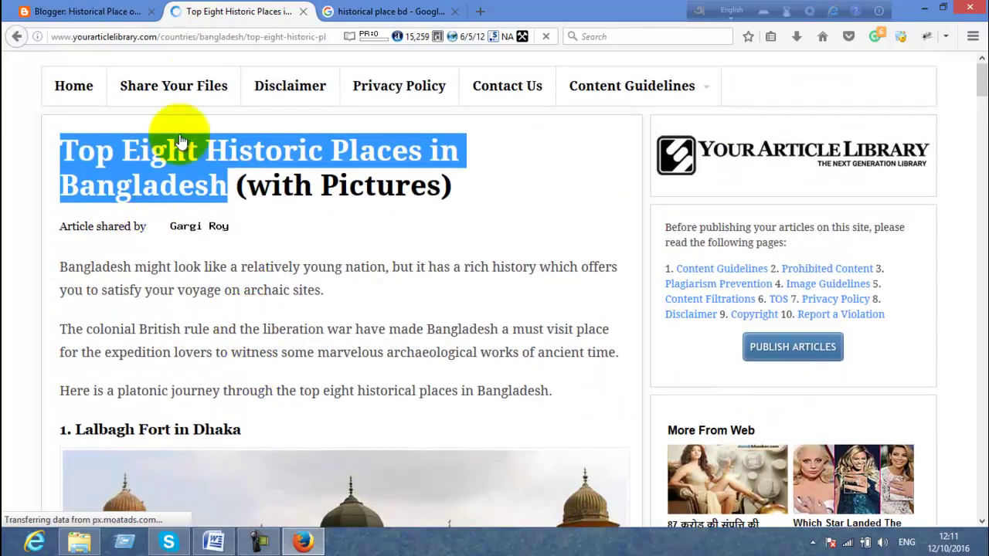
{"action": "left_click", "coordinate": [78, 11]}
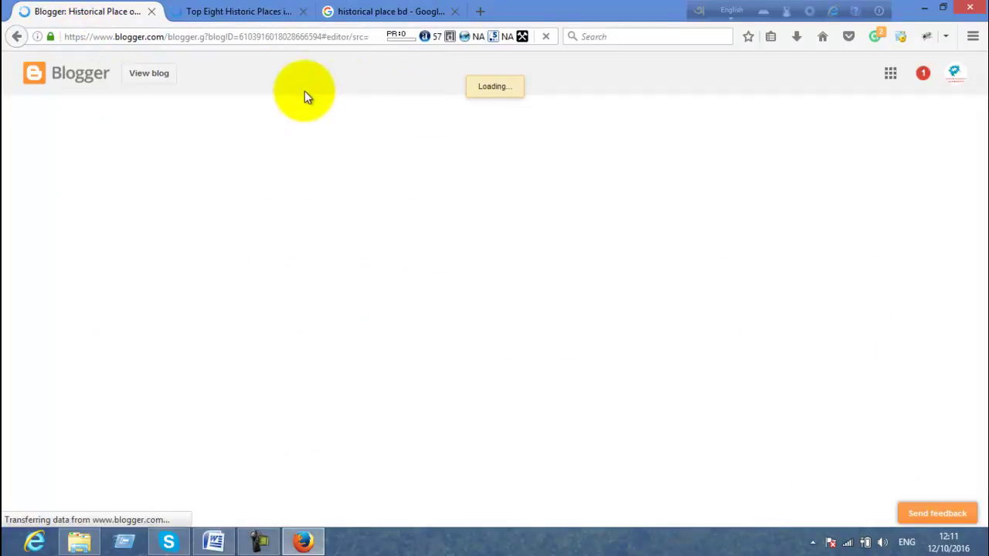
{"action": "left_click", "coordinate": [224, 7]}
{"action": "left_click", "coordinate": [420, 8]}
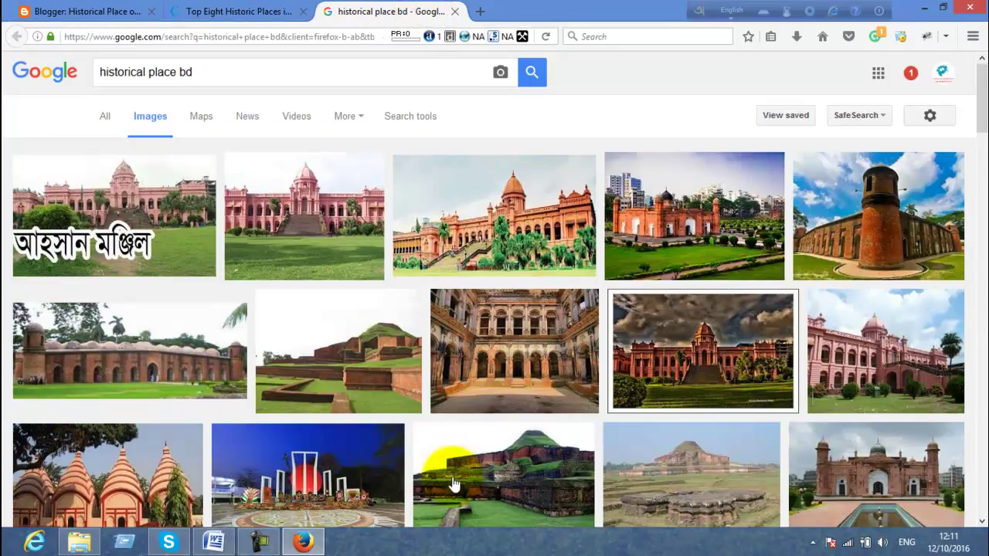
{"action": "left_click", "coordinate": [269, 545]}
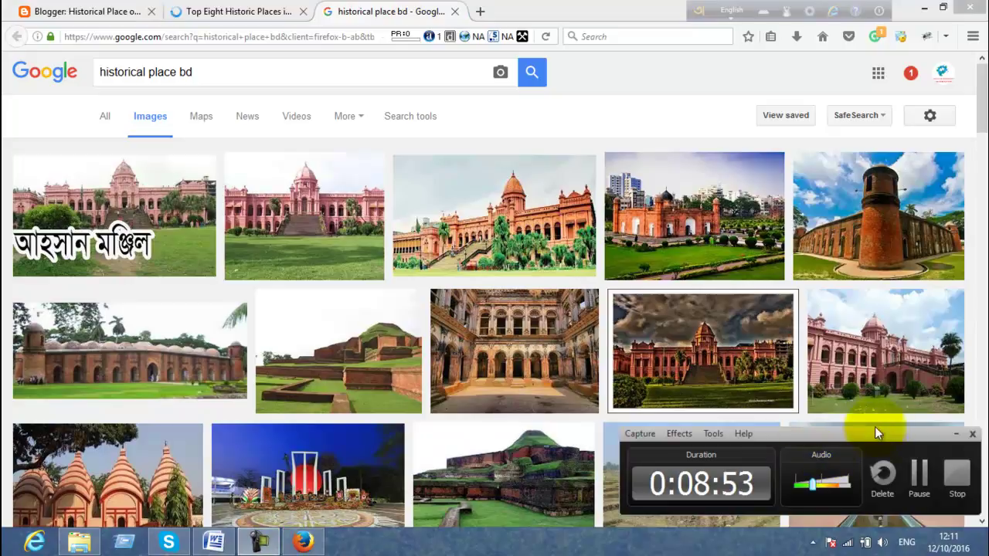
{"action": "left_click", "coordinate": [919, 474]}
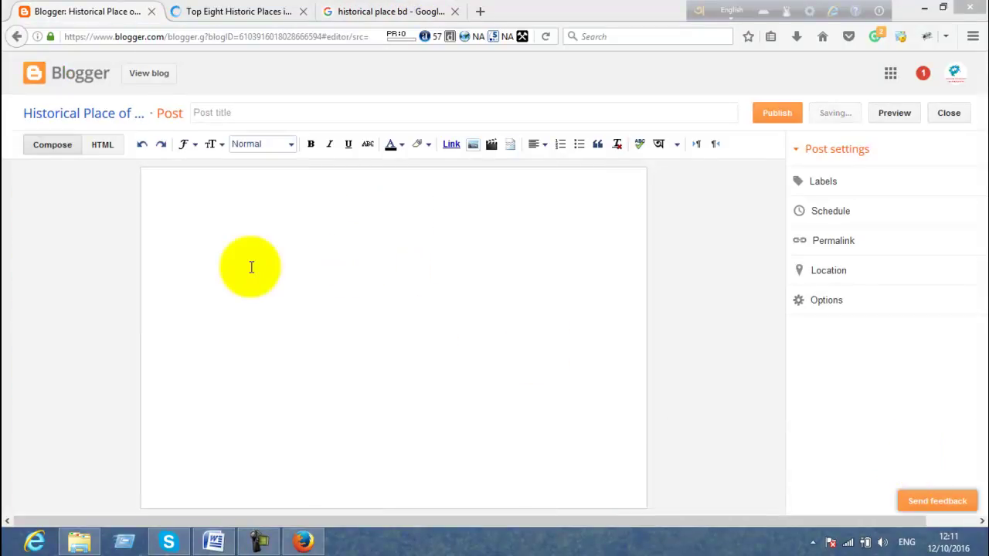
Title the post "Top Eight Historic Places in Bangladesh" and clear the copy of that title pasted into the post body.
{"action": "left_click", "coordinate": [255, 214]}
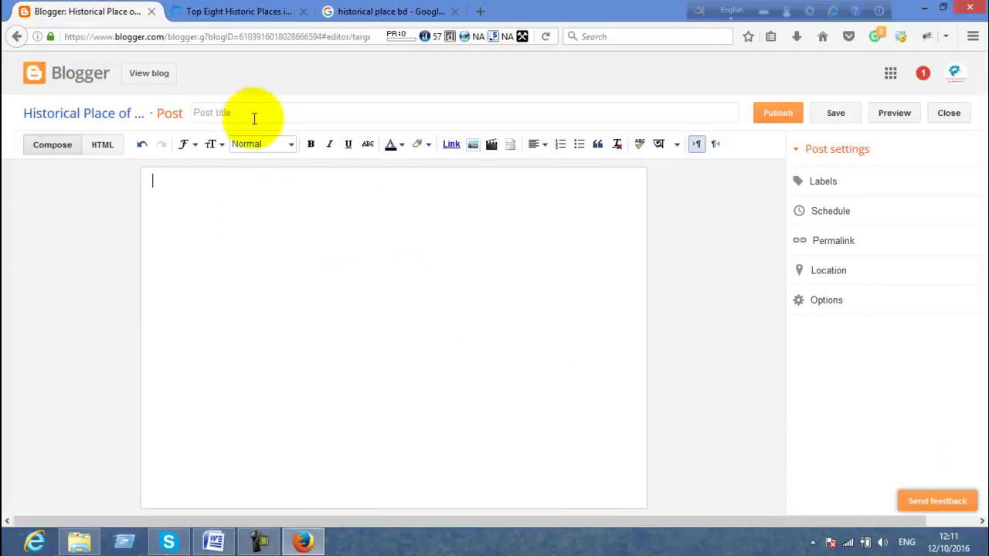
{"action": "left_click", "coordinate": [210, 215]}
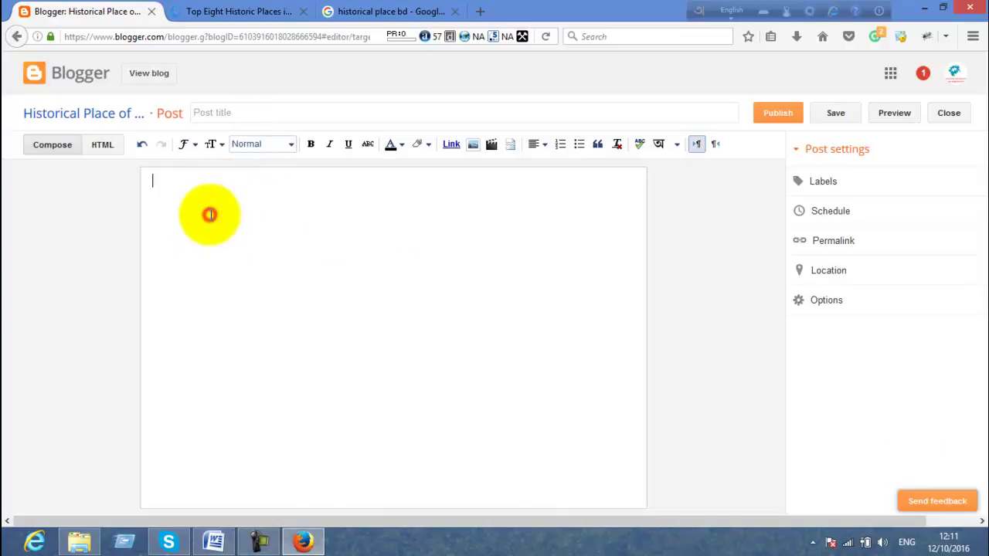
{"action": "type", "text": "Top Eight Historic Places in Bangladesh"}
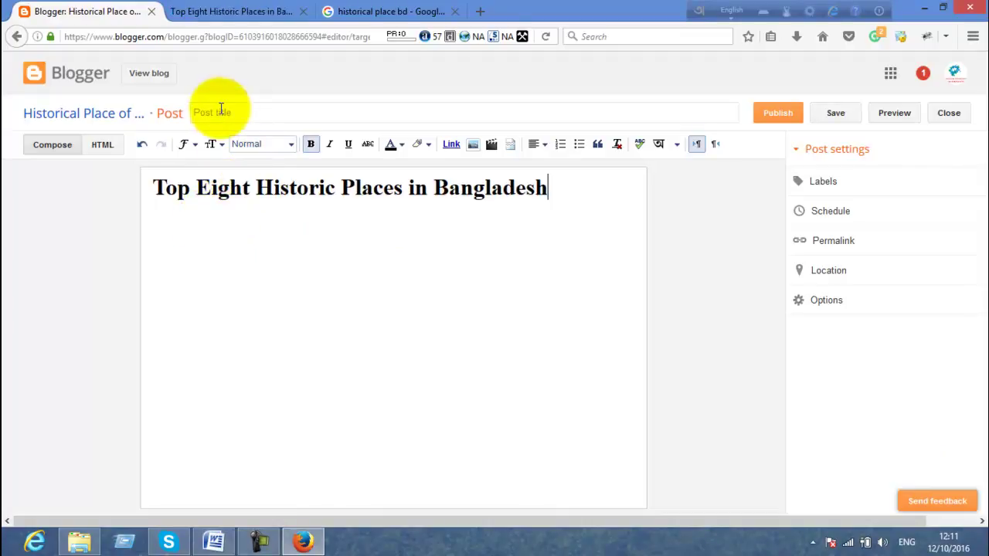
{"action": "left_click_drag", "start_coordinate": [562, 187], "coordinate": [122, 187]}
{"action": "key", "text": "Delete"}
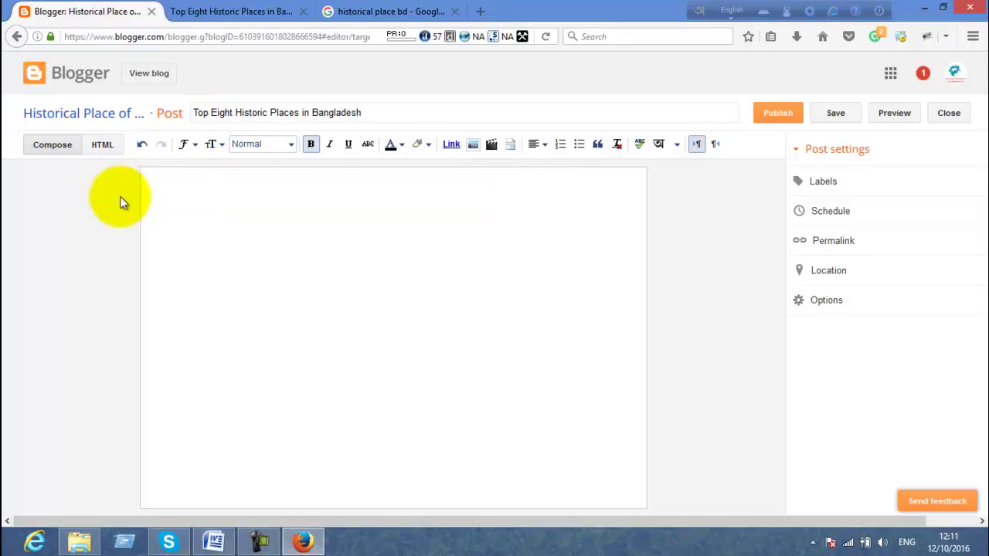
Copy the article's introduction with the "1. Lalbagh Fort in Dhaka" heading and picture, and paste it into the post body.
{"action": "left_click", "coordinate": [231, 9]}
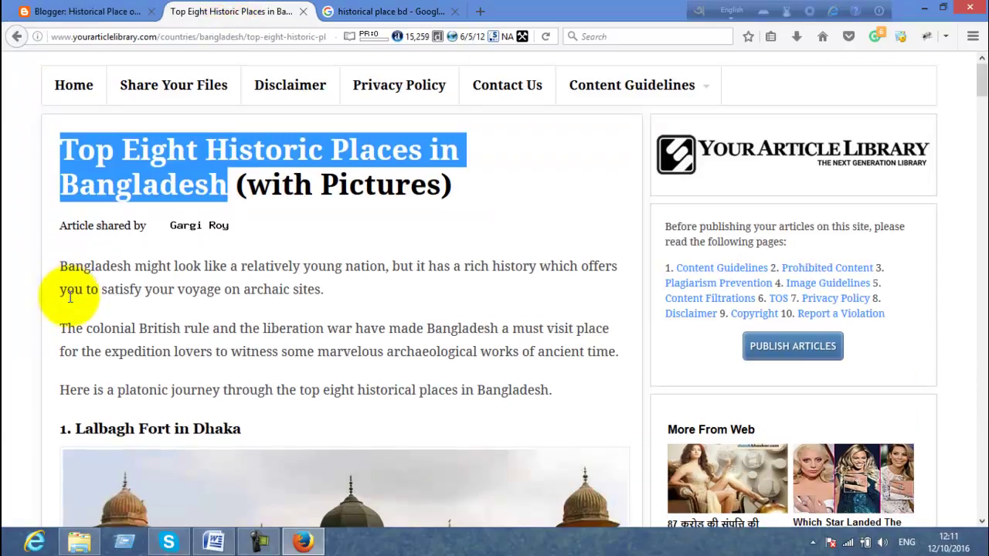
{"action": "scroll", "coordinate": [66, 255], "scroll_direction": "down", "scroll_amount": 3}
{"action": "left_click_drag", "start_coordinate": [59, 101], "coordinate": [226, 338]}
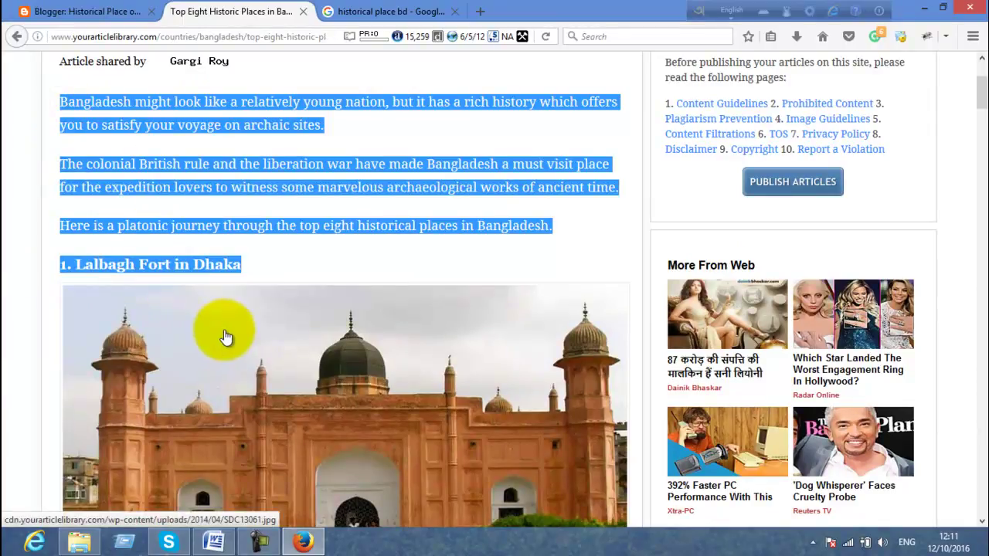
{"action": "left_click", "coordinate": [97, 11]}
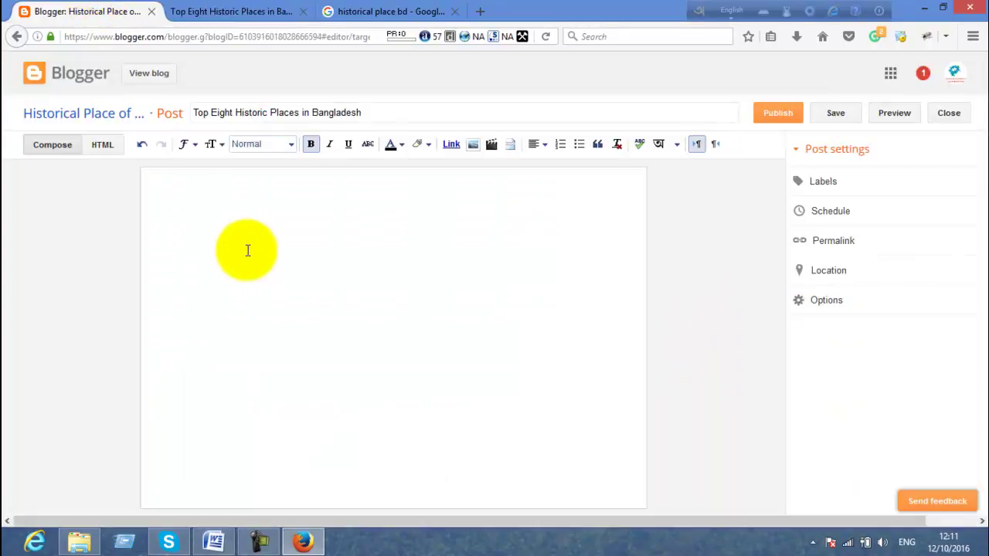
{"action": "key", "text": "ctrl+v"}
{"action": "scroll", "coordinate": [242, 250], "scroll_direction": "up", "scroll_amount": 3}
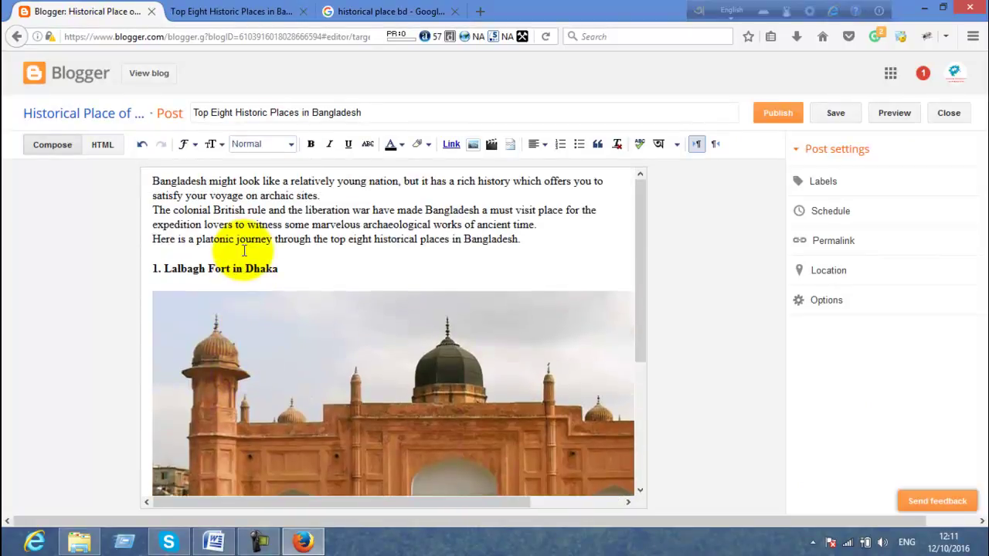
{"action": "scroll", "coordinate": [243, 250], "scroll_direction": "down", "scroll_amount": 3}
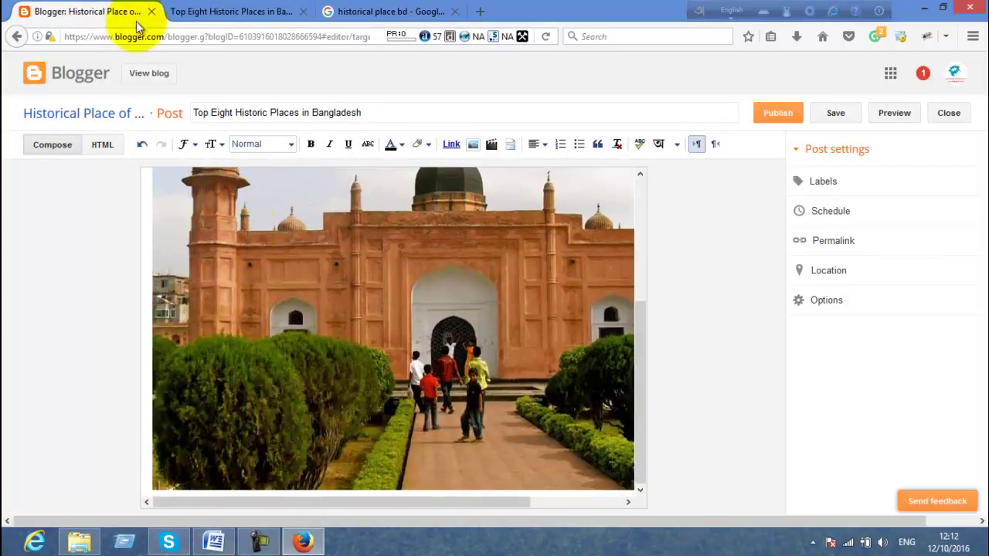
Copy the rest of the article from the Lalbagh Fort description through "8. Mahasthangarh in Bogra" and return to the post editor.
{"action": "left_click", "coordinate": [171, 9]}
{"action": "scroll", "coordinate": [187, 149], "scroll_direction": "down", "scroll_amount": 10}
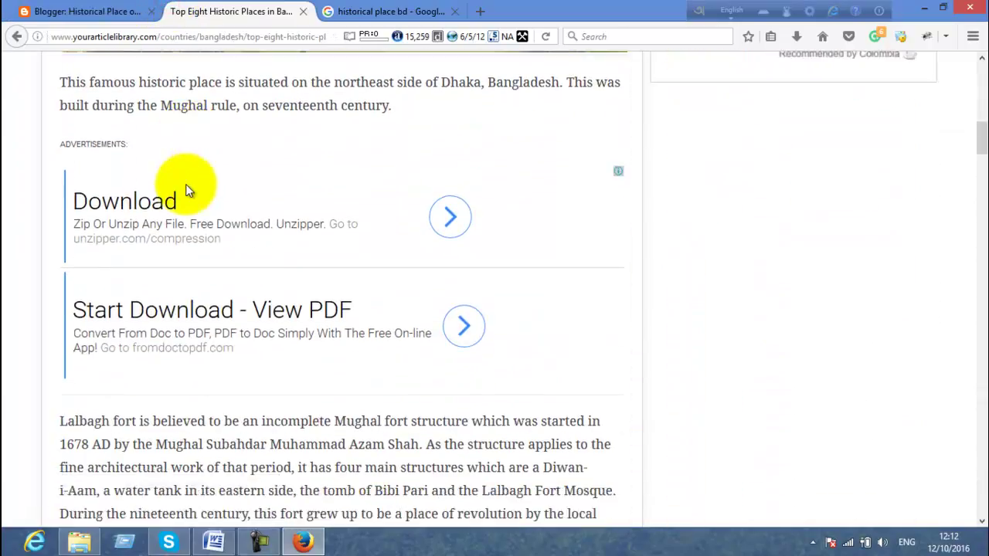
{"action": "scroll", "coordinate": [164, 254], "scroll_direction": "down", "scroll_amount": 2}
{"action": "left_click_drag", "start_coordinate": [99, 234], "coordinate": [202, 388]}
{"action": "left_click", "coordinate": [202, 388]}
{"action": "left_click_drag", "start_coordinate": [55, 208], "coordinate": [309, 521]}
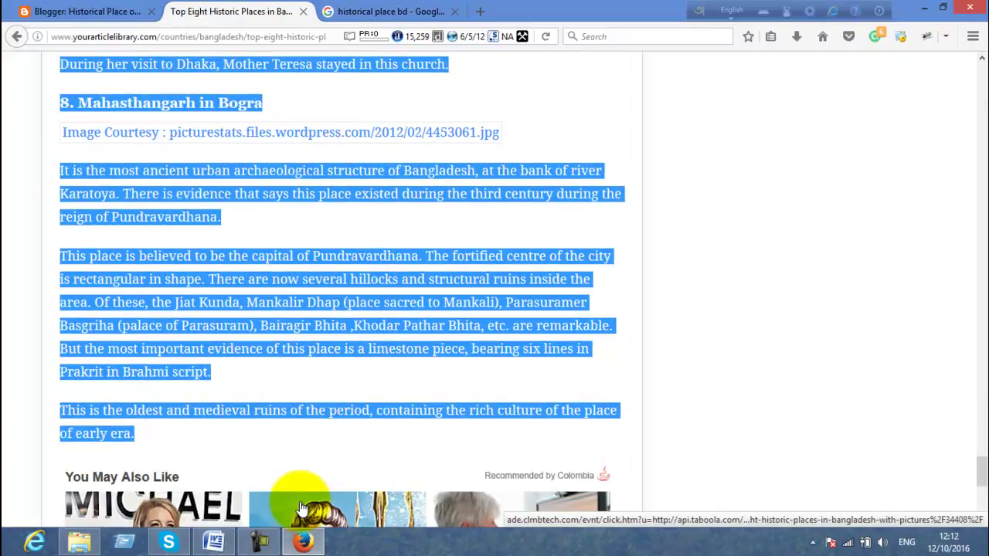
{"action": "left_click", "coordinate": [81, 11]}
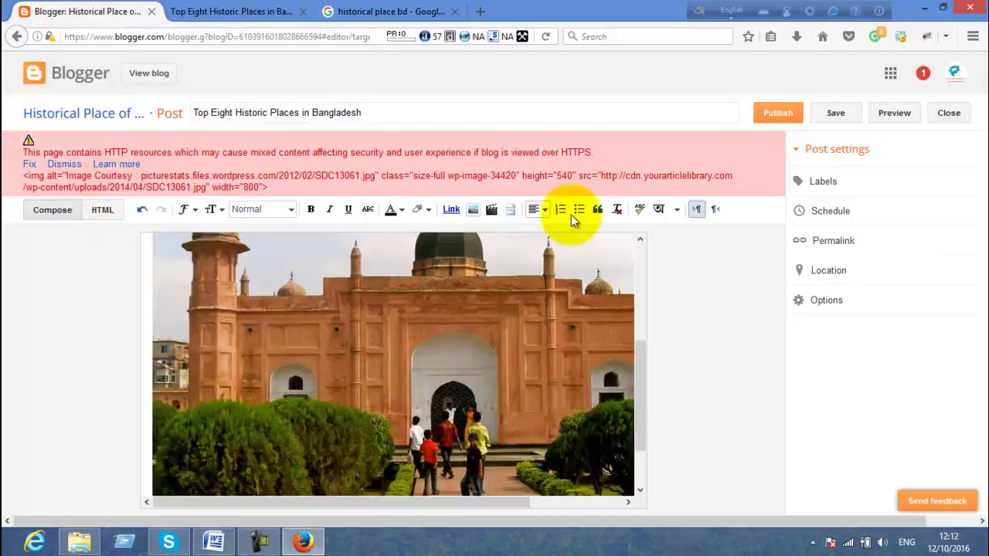
Dismiss the HTTP mixed-content warning above the post body.
{"action": "scroll", "coordinate": [614, 293], "scroll_direction": "up", "scroll_amount": 5}
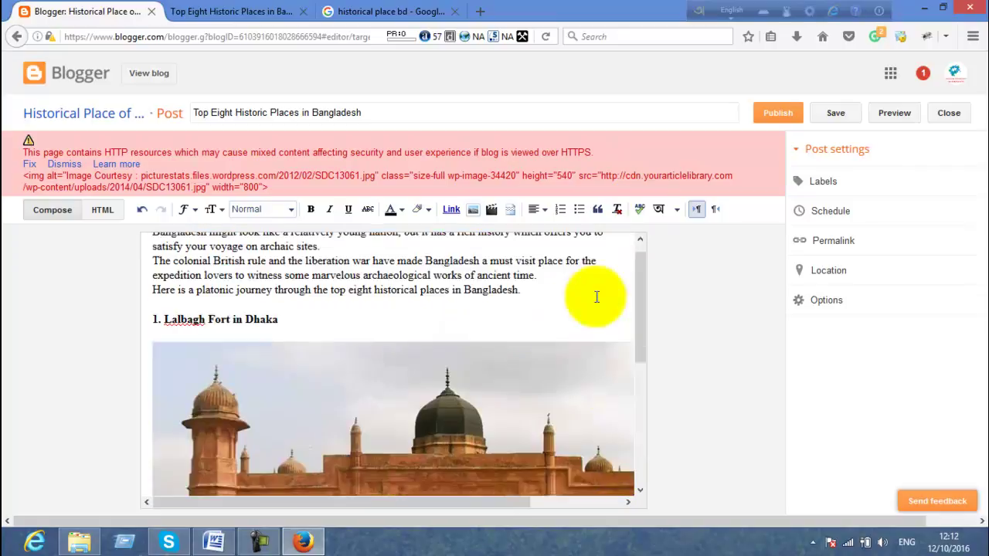
{"action": "left_click", "coordinate": [66, 166]}
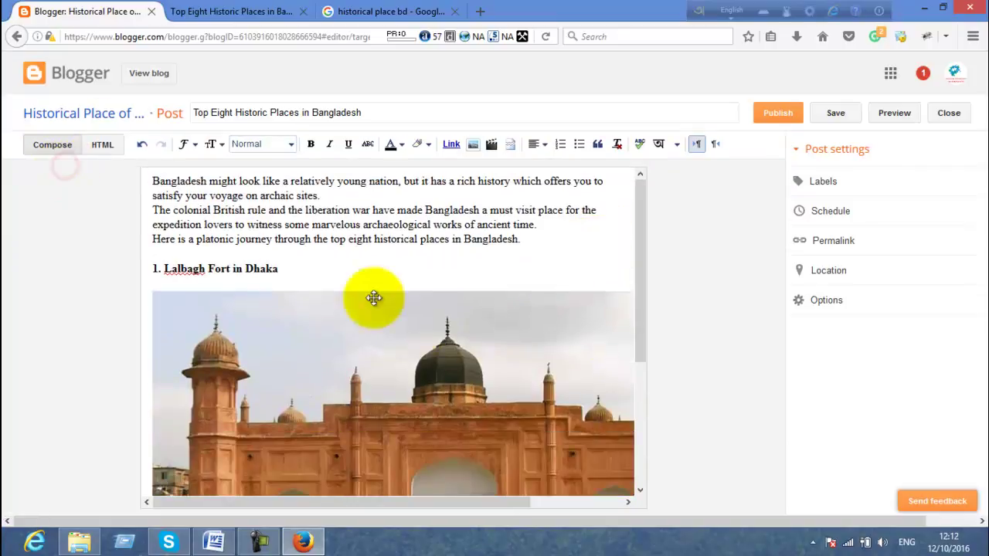
{"action": "scroll", "coordinate": [375, 298], "scroll_direction": "down", "scroll_amount": 5}
{"action": "scroll", "coordinate": [466, 424], "scroll_direction": "up", "scroll_amount": 3}
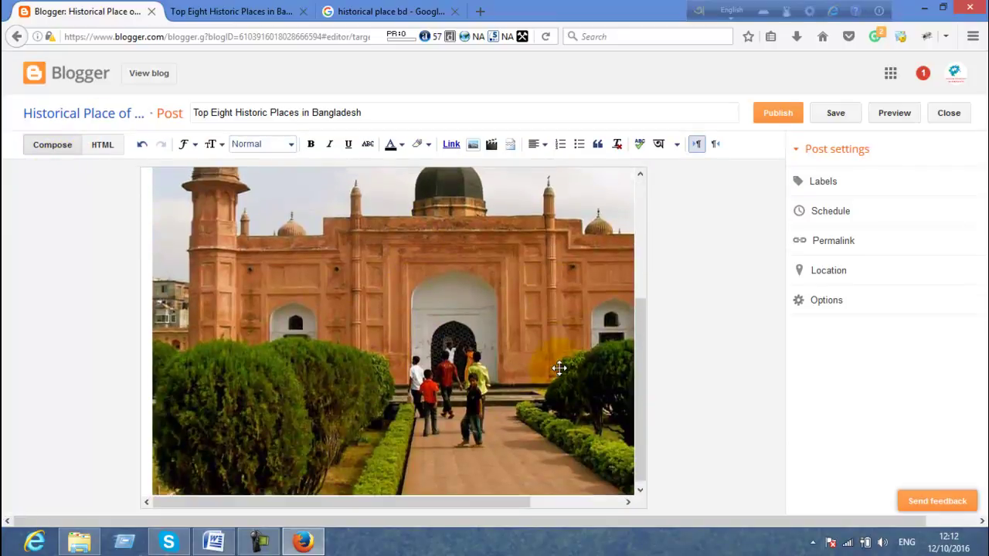
Select the Lalbagh Fort picture in the post and set its size to Small.
{"action": "left_click", "coordinate": [559, 369]}
{"action": "scroll", "coordinate": [558, 369], "scroll_direction": "down", "scroll_amount": 3}
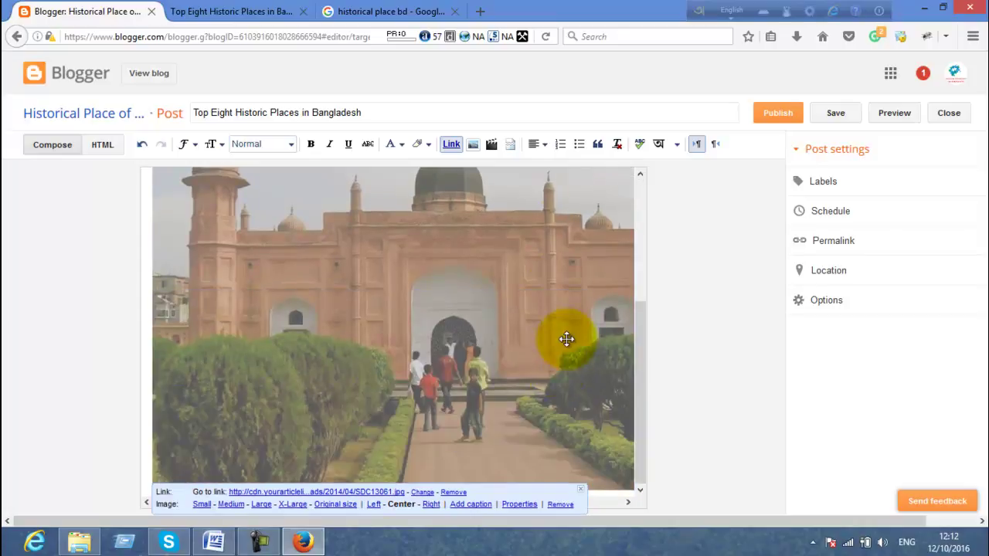
{"action": "scroll", "coordinate": [568, 338], "scroll_direction": "right", "scroll_amount": 1}
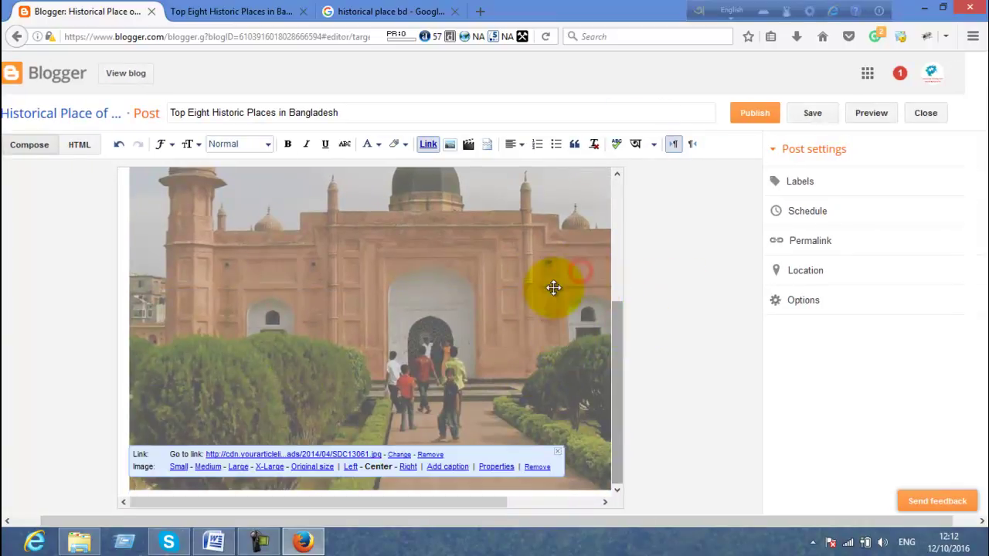
{"action": "left_click", "coordinate": [181, 467]}
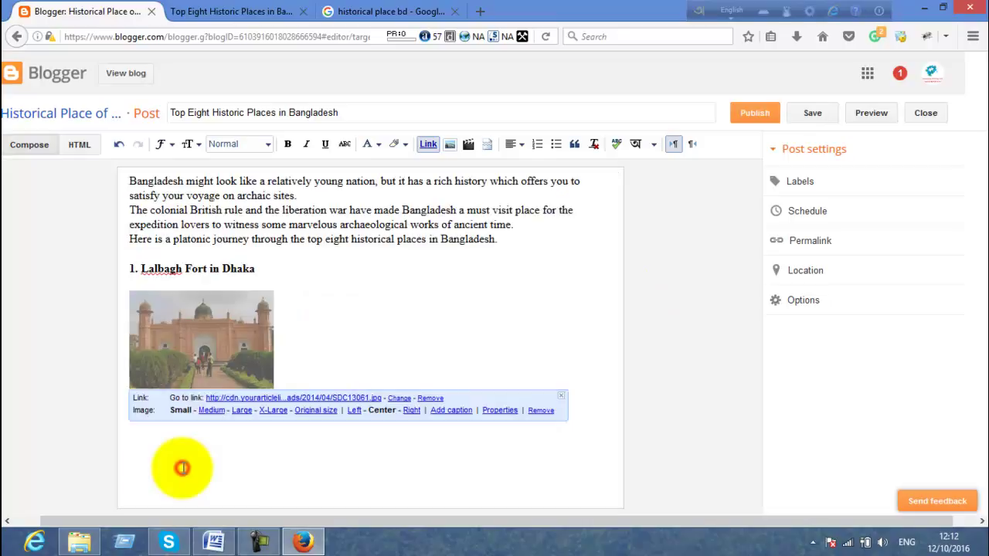
Paste the copied remainder of the article on the line below the Lalbagh Fort picture.
{"action": "left_click", "coordinate": [306, 377]}
{"action": "left_click", "coordinate": [293, 376]}
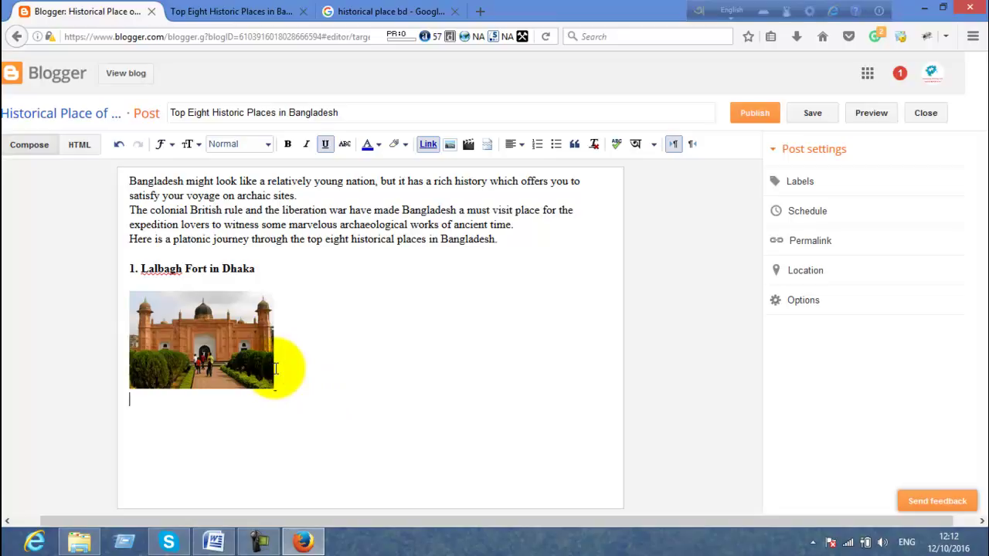
{"action": "type", "text": "It is the most ancient urban archaeological structure of Bangladesh, at the bank of river Karatoya. There is evidence that says this place existed during the third century during the reign of Pundravardhana. This place is believed to be the capital of Pundravardhana. The fortified centre of the city is rectangular in shape. There are now several hillocks and structural ruins inside the area. Of these, the Jiat Kunda, Mankalir Dhap (place sacred to Mankali), Parasuramer Basgriha (palace of Parasuram), Bairagir Bhita ,Khodar Pathar Bhita, etc. are remarkable. But the most important evidence of this place is a limestone piece, bearing six lines in Prakrit in Brahmi script. This is the oldest and medieval ruins of the period, containing the rich culture of the place of early era."}
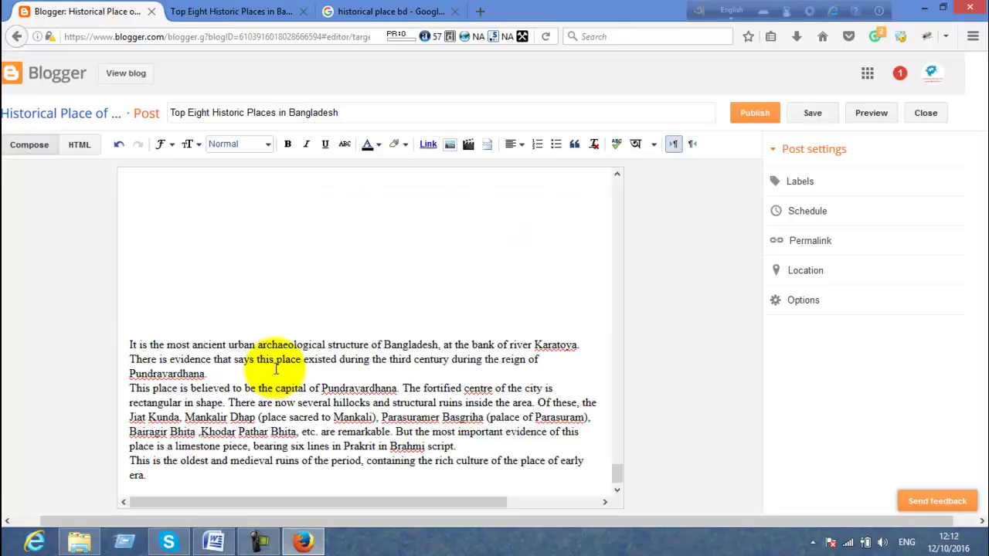
Set the Lalbagh Fort picture near the beginning of the post to Large size.
{"action": "scroll", "coordinate": [267, 375], "scroll_direction": "up", "scroll_amount": 20}
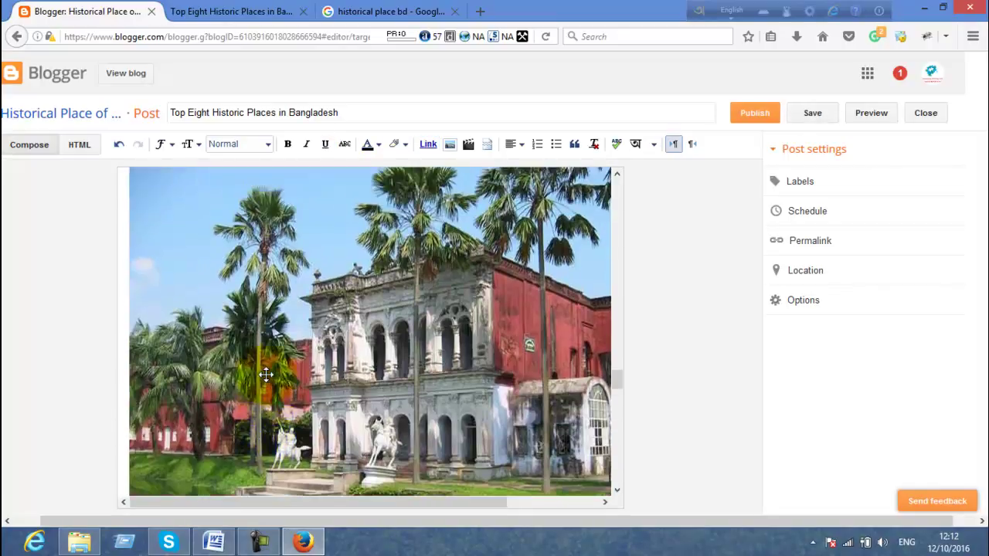
{"action": "scroll", "coordinate": [266, 375], "scroll_direction": "up", "scroll_amount": 20}
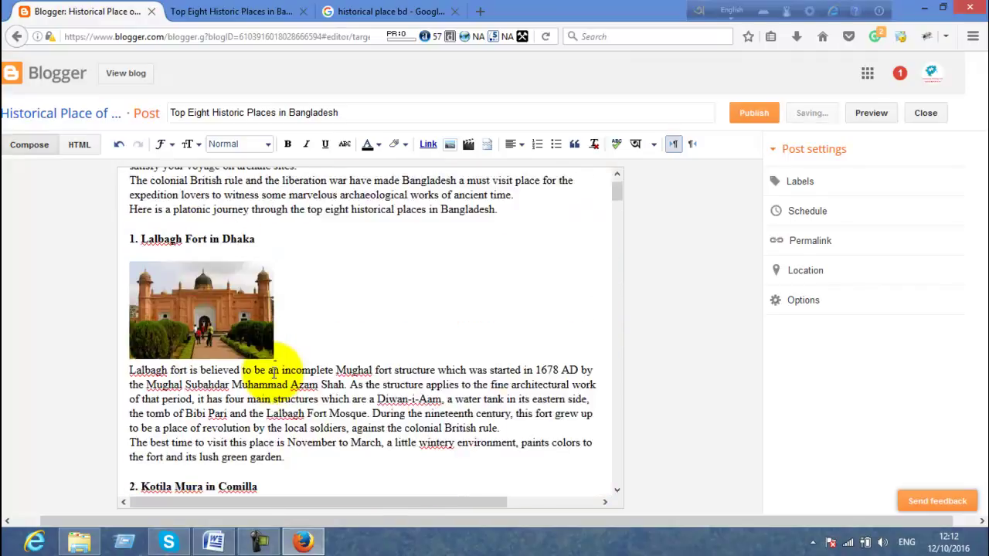
{"action": "left_click", "coordinate": [272, 375]}
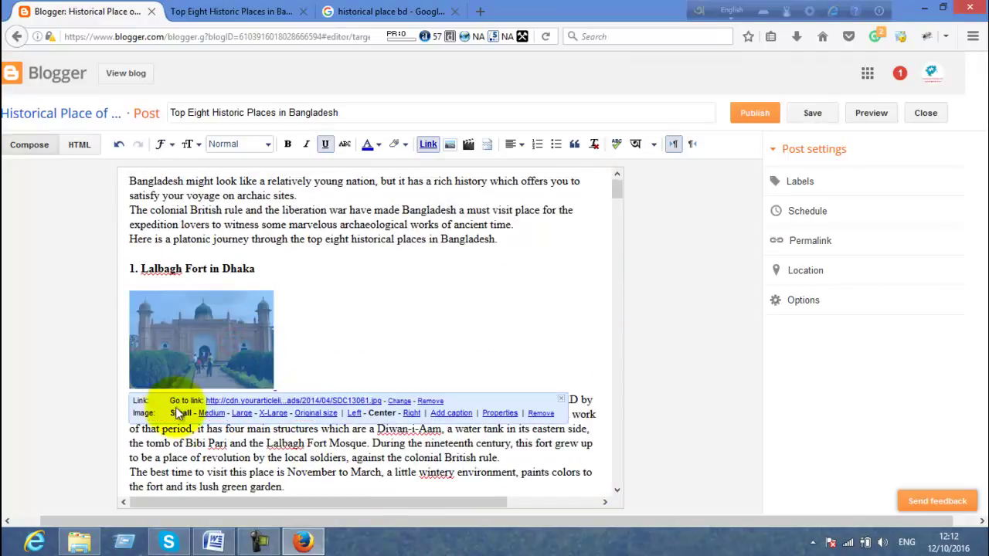
{"action": "left_click", "coordinate": [241, 413]}
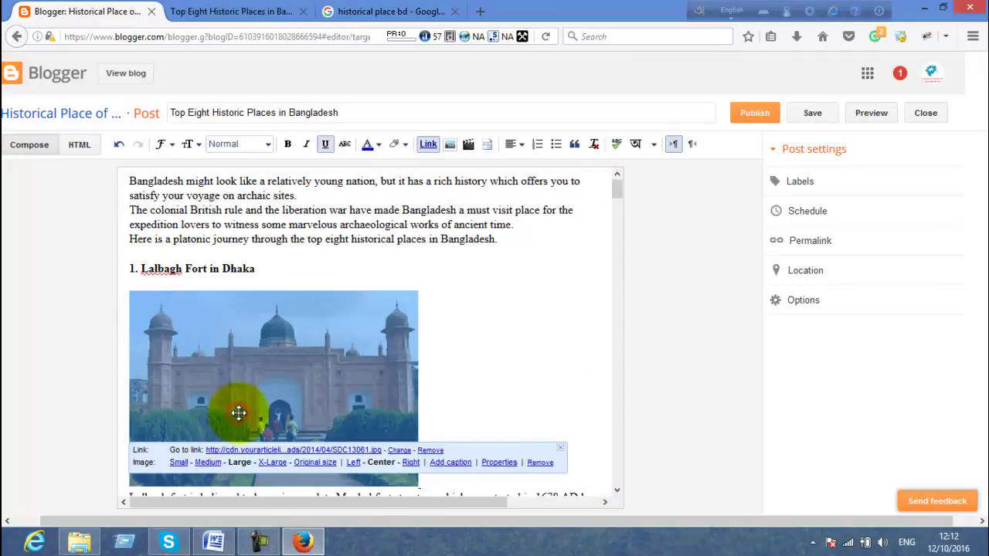
Set the Lalbagh Fort picture to its original size.
{"action": "left_click", "coordinate": [316, 462]}
{"action": "scroll", "coordinate": [316, 406], "scroll_direction": "down", "scroll_amount": 5}
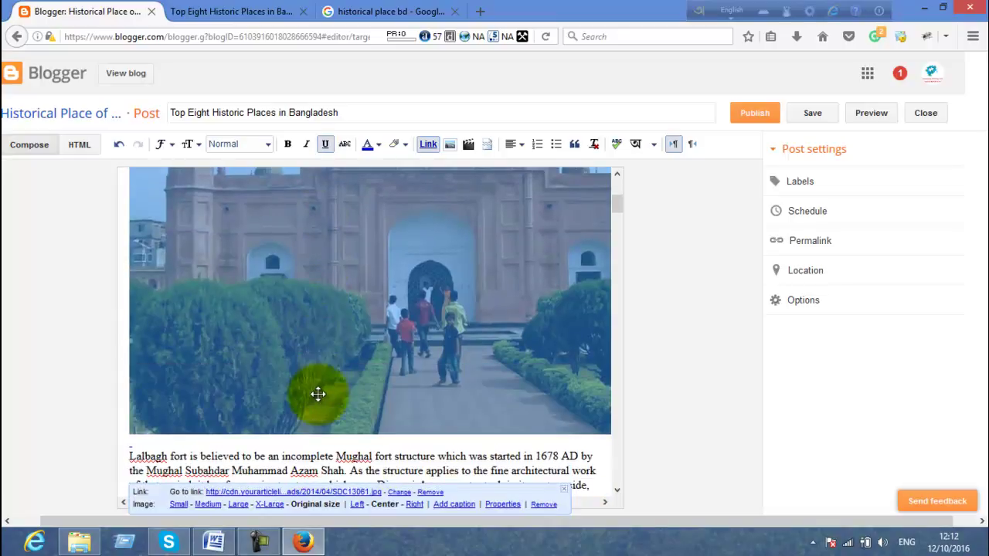
Delete the "ADVERTISEMENTS:" line below the first Kotila Mura paragraph.
{"action": "scroll", "coordinate": [316, 399], "scroll_direction": "down", "scroll_amount": 5}
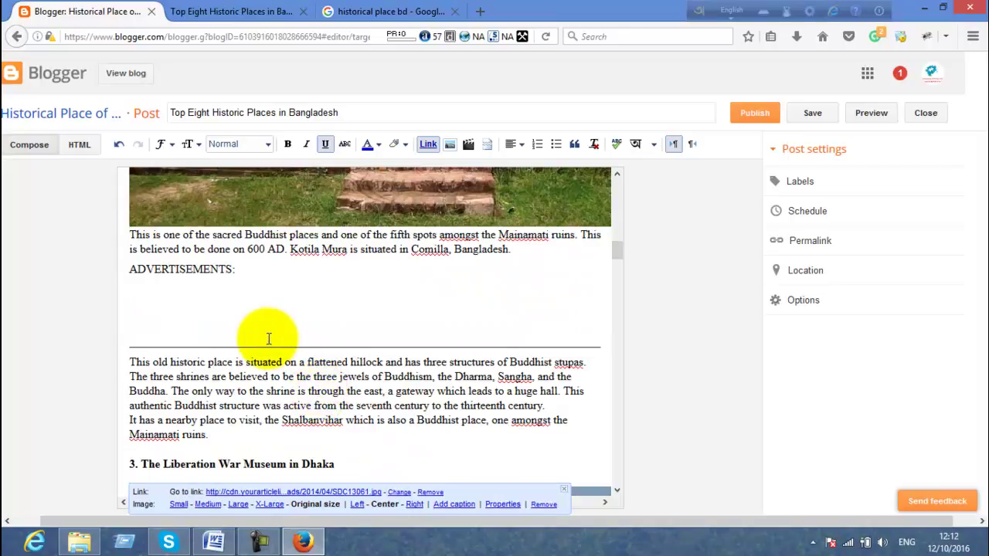
{"action": "left_click", "coordinate": [268, 338]}
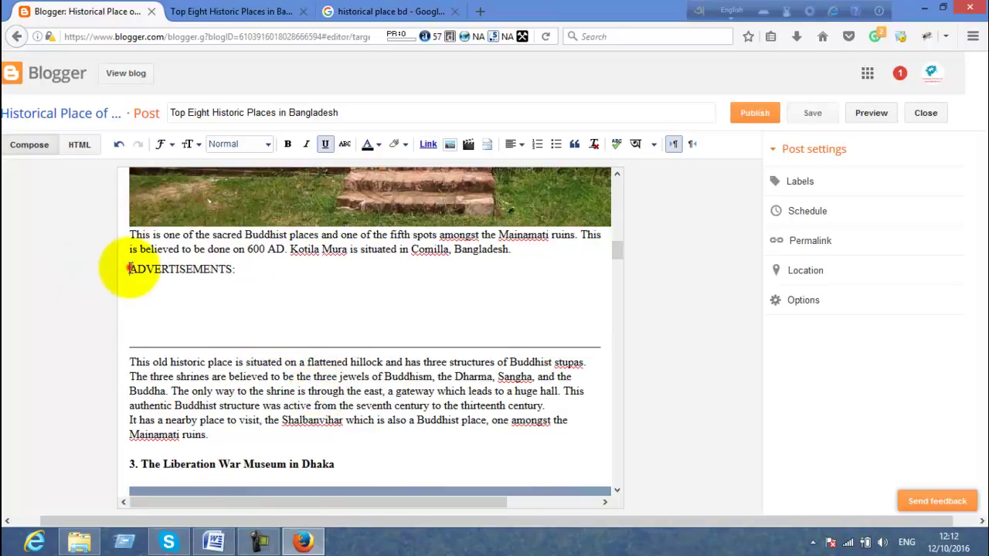
{"action": "left_click_drag", "start_coordinate": [129, 269], "coordinate": [235, 270]}
{"action": "key", "text": "BackSpace"}
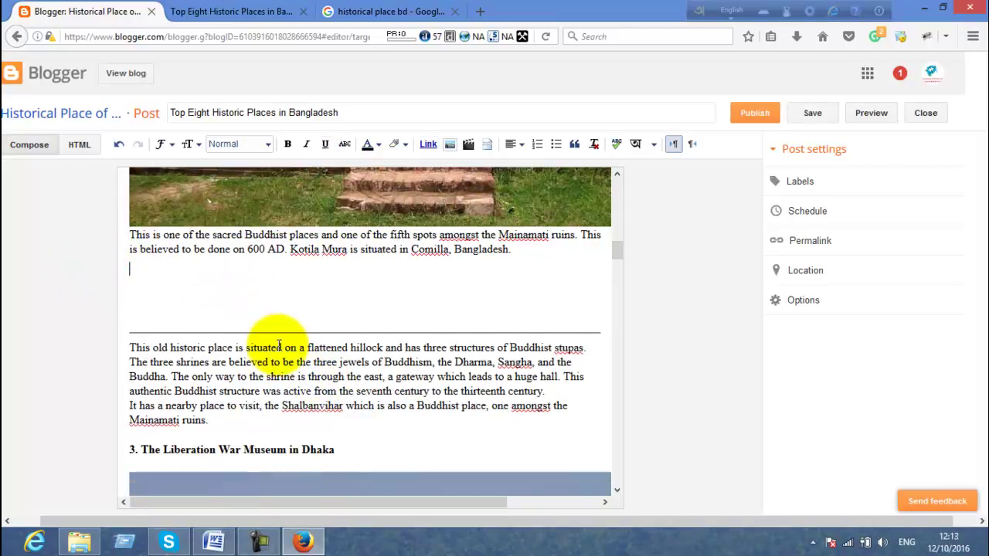
{"action": "key", "text": "BackSpace"}
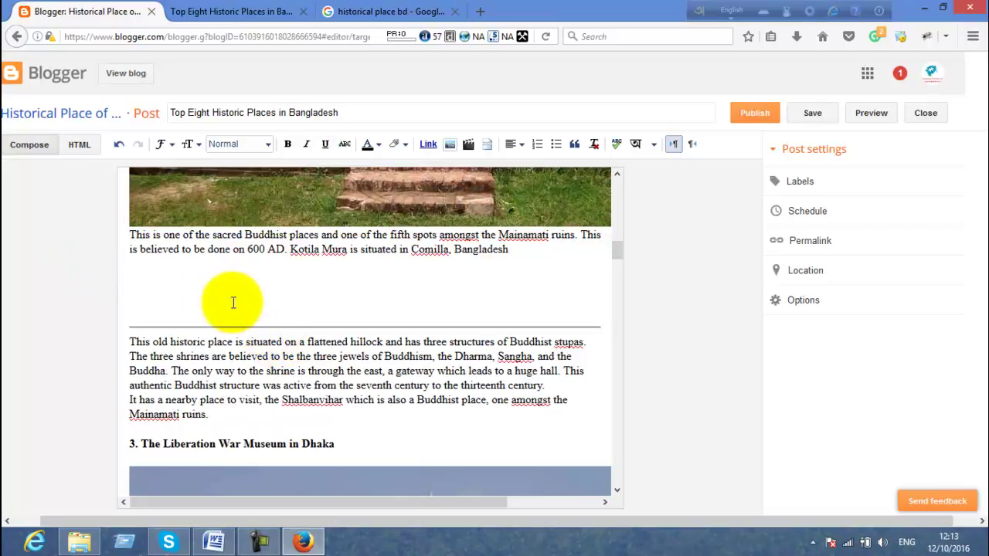
Remove the divider line and blank space between the Kotila Mura paragraphs, starting "This old historic place" on its own line.
{"action": "left_click", "coordinate": [131, 344]}
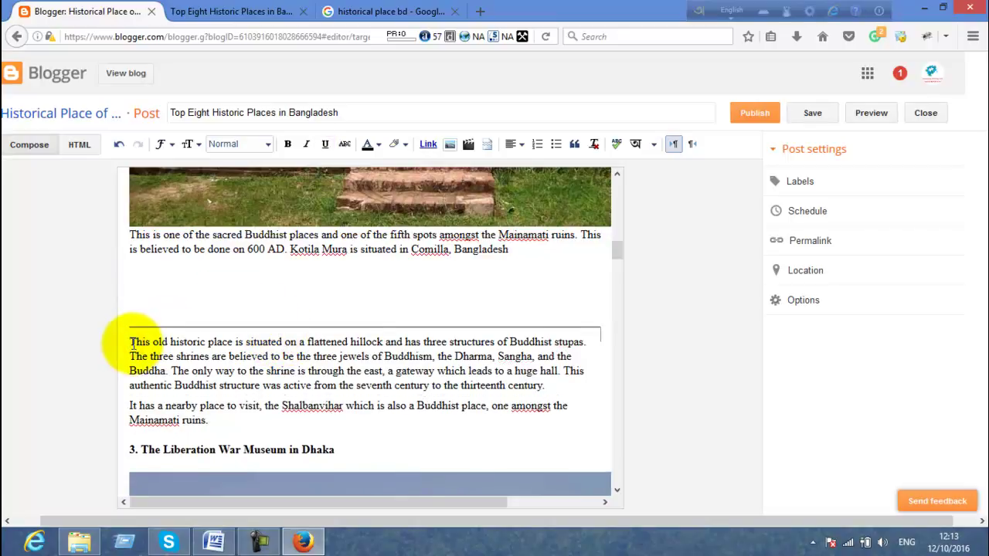
{"action": "key", "text": "ctrl+z"}
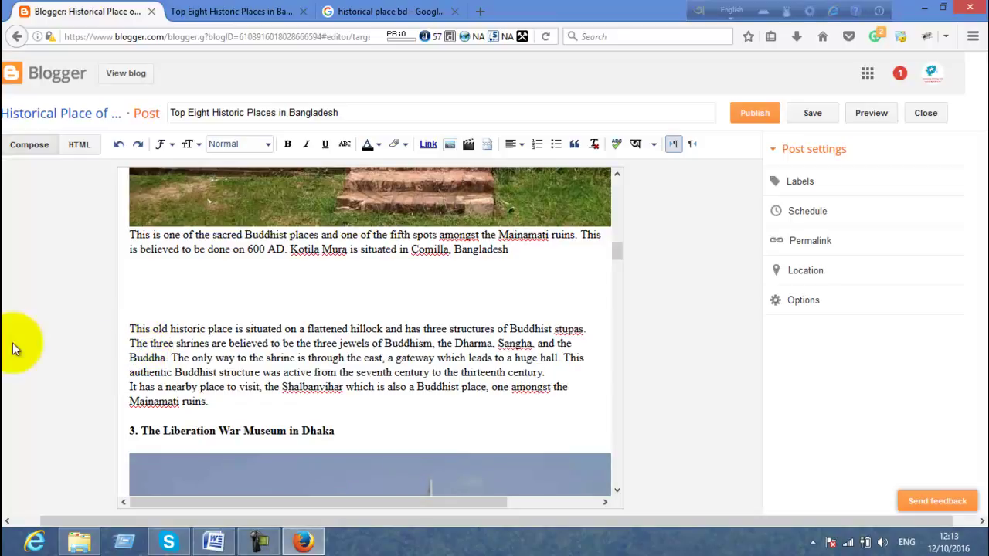
{"action": "left_click", "coordinate": [125, 320]}
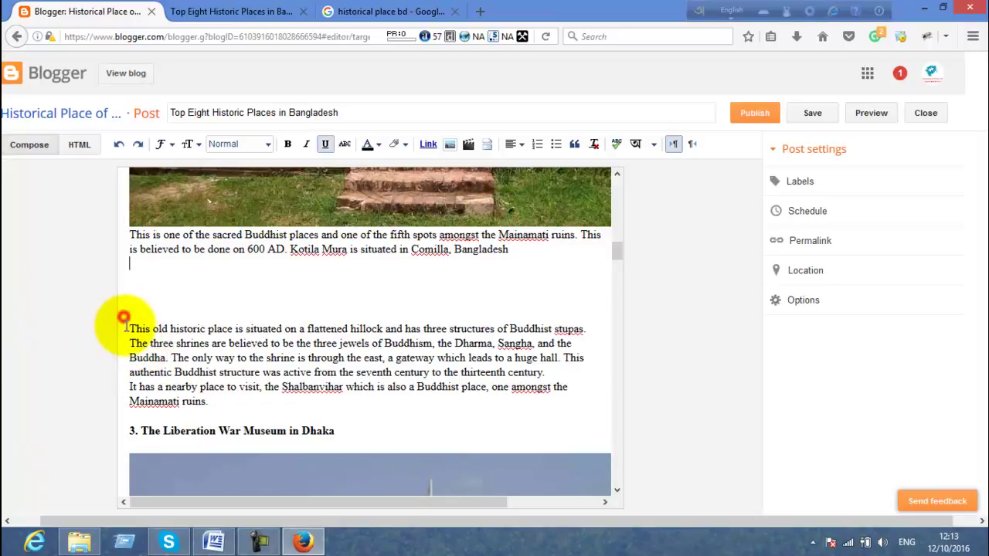
{"action": "left_click", "coordinate": [133, 267]}
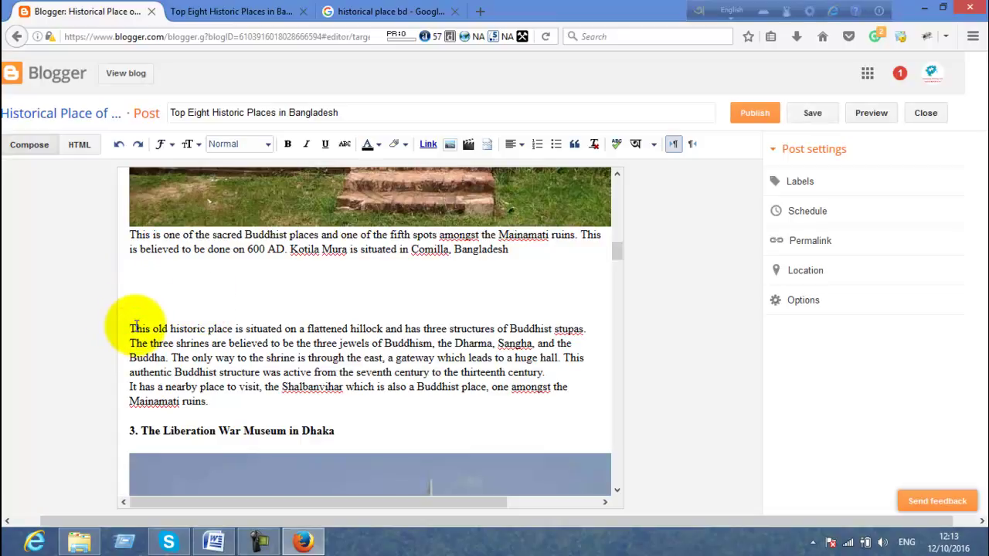
{"action": "key", "text": "BackSpace"}
{"action": "key", "text": "BackSpace"}
{"action": "key", "text": "BackSpace"}
{"action": "key", "text": "BackSpace"}
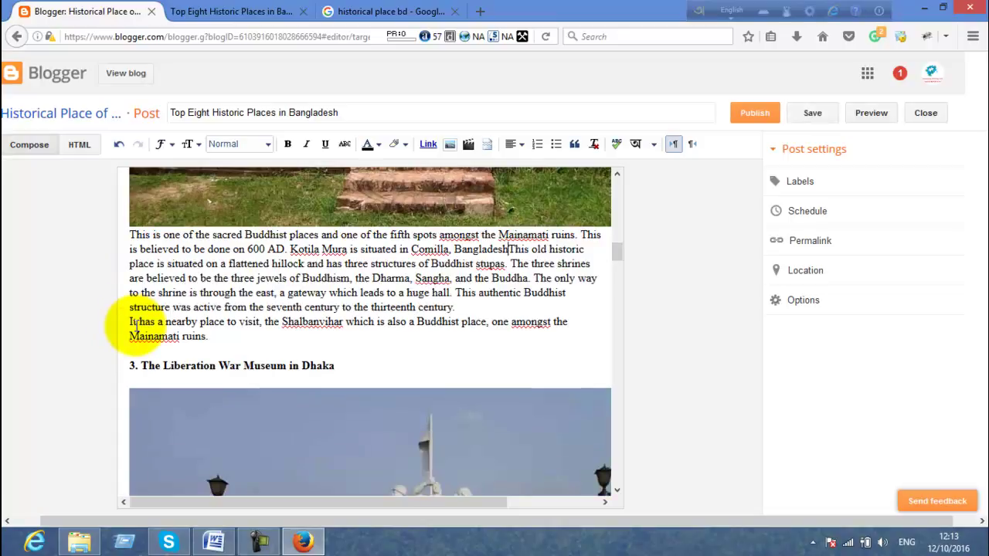
{"action": "key", "text": "Return"}
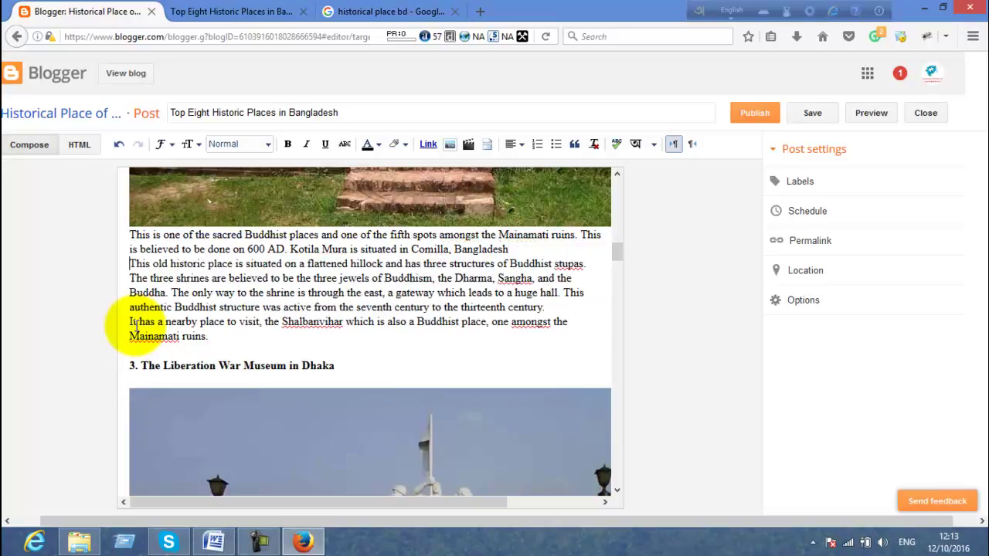
Justify the Kotila Mura paragraphs between the picture and the "3. The Liberation War Museum in Dhaka" heading.
{"action": "left_click_drag", "start_coordinate": [216, 350], "coordinate": [121, 227]}
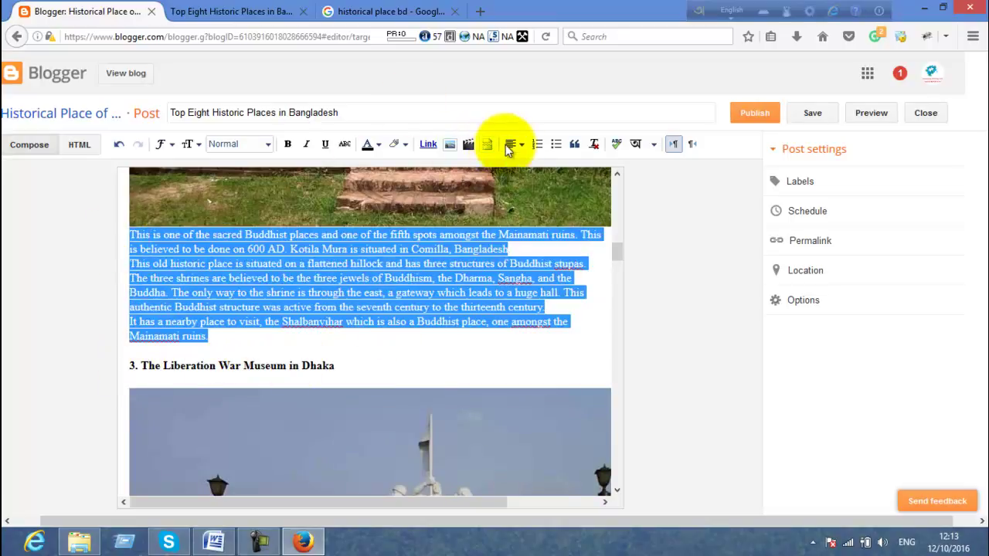
{"action": "left_click", "coordinate": [514, 145]}
{"action": "left_click", "coordinate": [529, 216]}
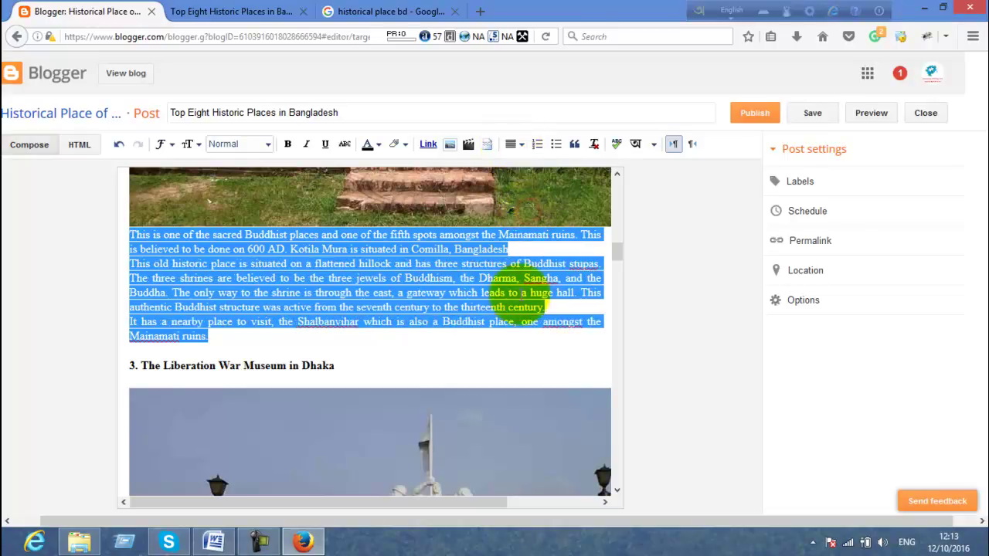
Delete the divider line, blank space and "ADVERTISEMENTS:" label above "This museum is a two stories building" in the Liberation War Museum section.
{"action": "scroll", "coordinate": [394, 349], "scroll_direction": "up", "scroll_amount": 10}
{"action": "scroll", "coordinate": [393, 348], "scroll_direction": "down", "scroll_amount": 5}
{"action": "scroll", "coordinate": [394, 348], "scroll_direction": "down", "scroll_amount": 12}
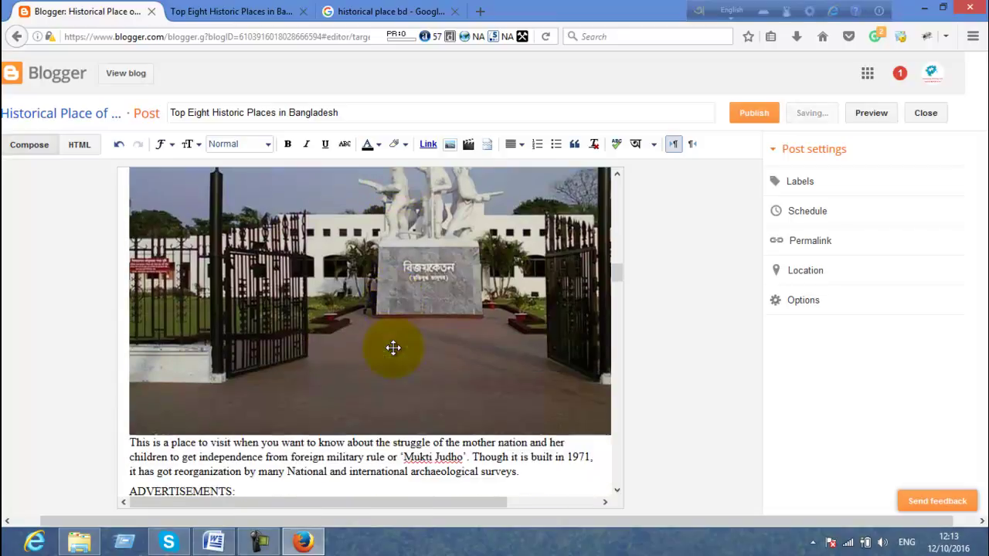
{"action": "scroll", "coordinate": [394, 348], "scroll_direction": "down", "scroll_amount": 2}
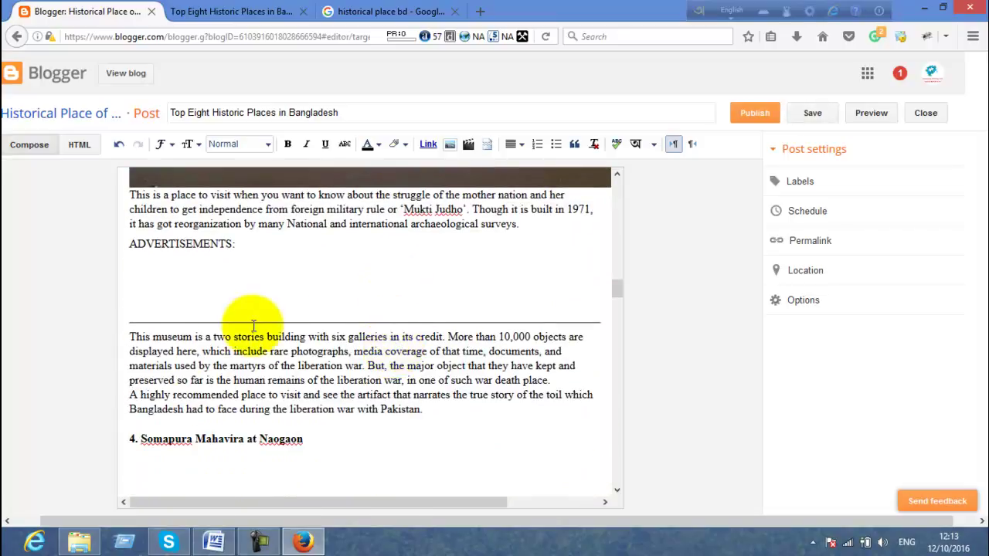
{"action": "left_click", "coordinate": [130, 336]}
{"action": "key", "text": "BackSpace"}
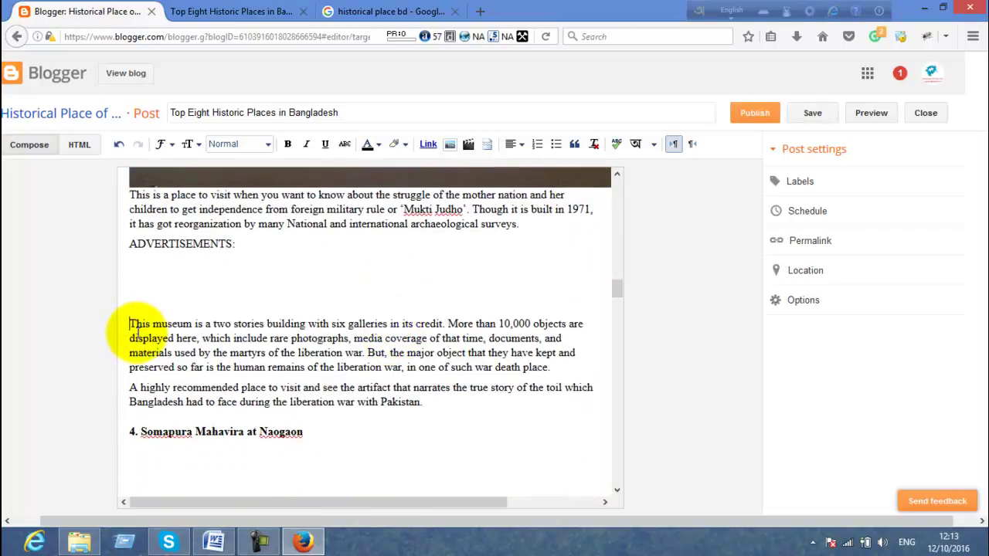
{"action": "key", "text": "BackSpace"}
{"action": "key", "text": "BackSpace"}
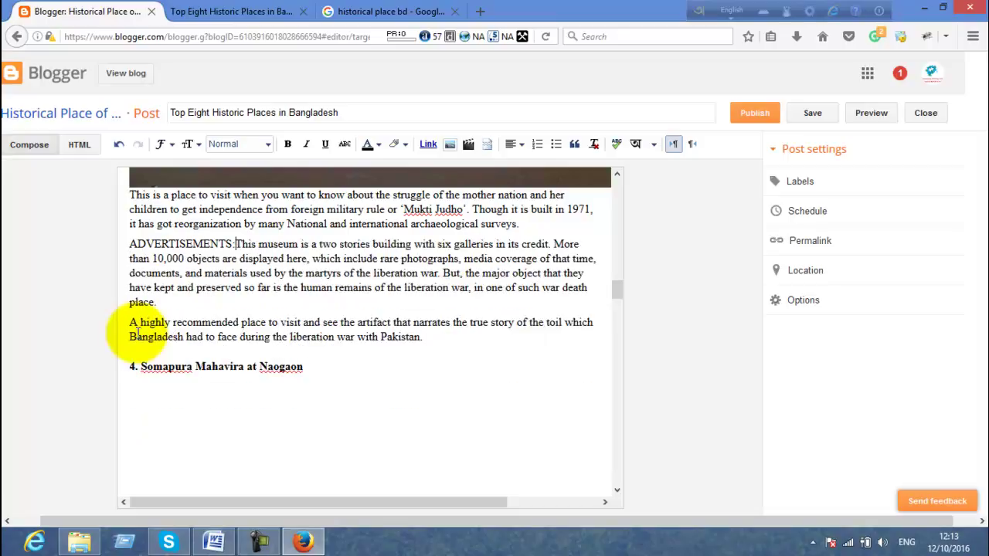
{"action": "key", "text": "BackSpace"}
{"action": "key", "text": "BackSpace"}
{"action": "key", "text": "BackSpace"}
{"action": "key", "text": "BackSpace"}
{"action": "key", "text": "BackSpace"}
{"action": "key", "text": "BackSpace"}
{"action": "key", "text": "BackSpace"}
{"action": "key", "text": "BackSpace"}
{"action": "key", "text": "BackSpace"}
{"action": "key", "text": "BackSpace"}
{"action": "key", "text": "BackSpace"}
{"action": "key", "text": "BackSpace"}
{"action": "key", "text": "BackSpace"}
{"action": "key", "text": "BackSpace"}
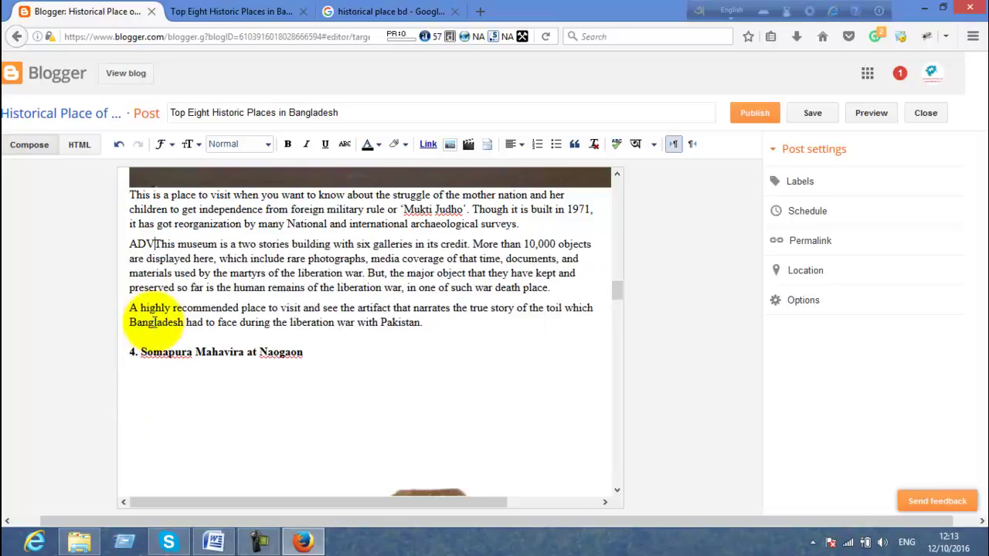
{"action": "key", "text": "BackSpace"}
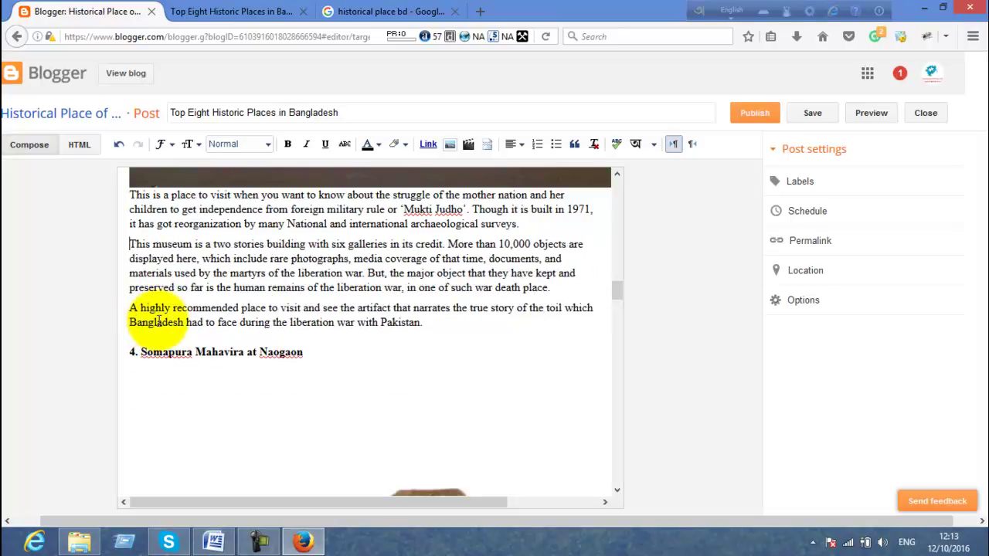
Delete the blank space and "ADVERTISEMENTS:" label before the paragraph "This monastery has a top position" in the Somapura Mahavira section.
{"action": "scroll", "coordinate": [249, 382], "scroll_direction": "down", "scroll_amount": 10}
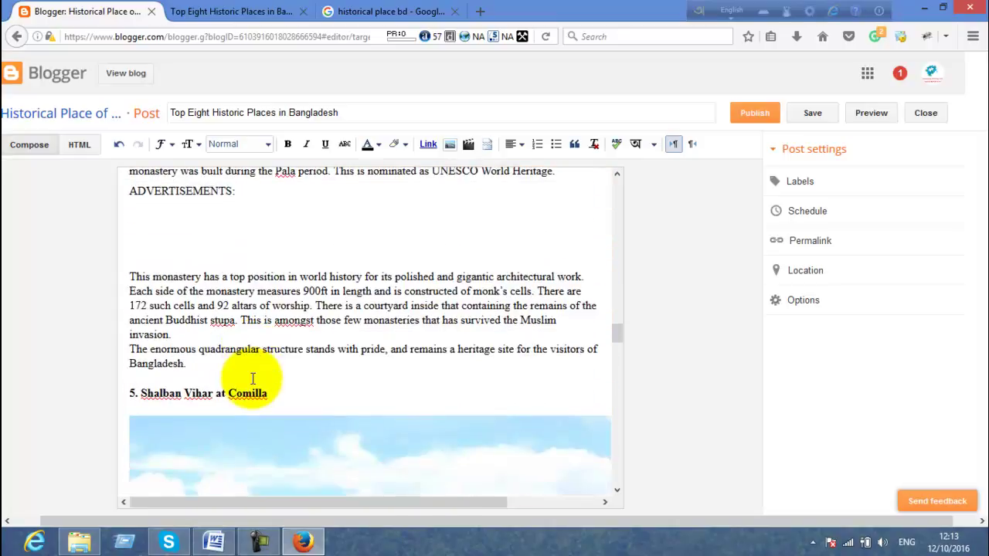
{"action": "left_click", "coordinate": [130, 277]}
{"action": "key", "text": "BackSpace"}
{"action": "key", "text": "BackSpace"}
{"action": "key", "text": "BackSpace"}
{"action": "key", "text": "BackSpace"}
{"action": "key", "text": "BackSpace"}
{"action": "key", "text": "BackSpace"}
{"action": "key", "text": "BackSpace"}
{"action": "key", "text": "BackSpace"}
{"action": "key", "text": "BackSpace"}
{"action": "key", "text": "BackSpace"}
{"action": "key", "text": "BackSpace"}
{"action": "key", "text": "BackSpace"}
{"action": "key", "text": "BackSpace"}
{"action": "key", "text": "BackSpace"}
{"action": "key", "text": "BackSpace"}
{"action": "key", "text": "BackSpace"}
{"action": "key", "text": "BackSpace"}
{"action": "key", "text": "BackSpace"}
{"action": "key", "text": "BackSpace"}
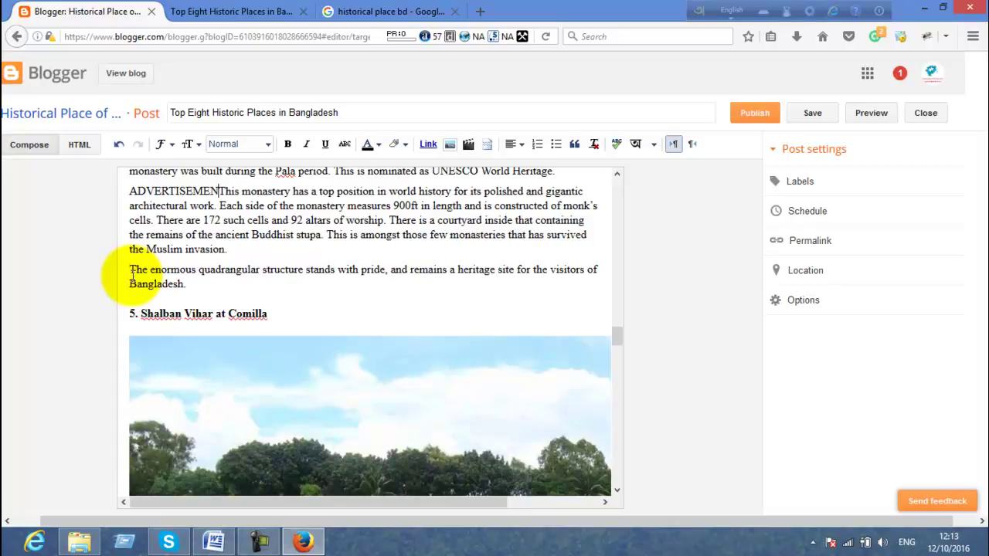
Justify the entire post body and check the alignment back at the beginning of the post.
{"action": "scroll", "coordinate": [151, 324], "scroll_direction": "down", "scroll_amount": 20}
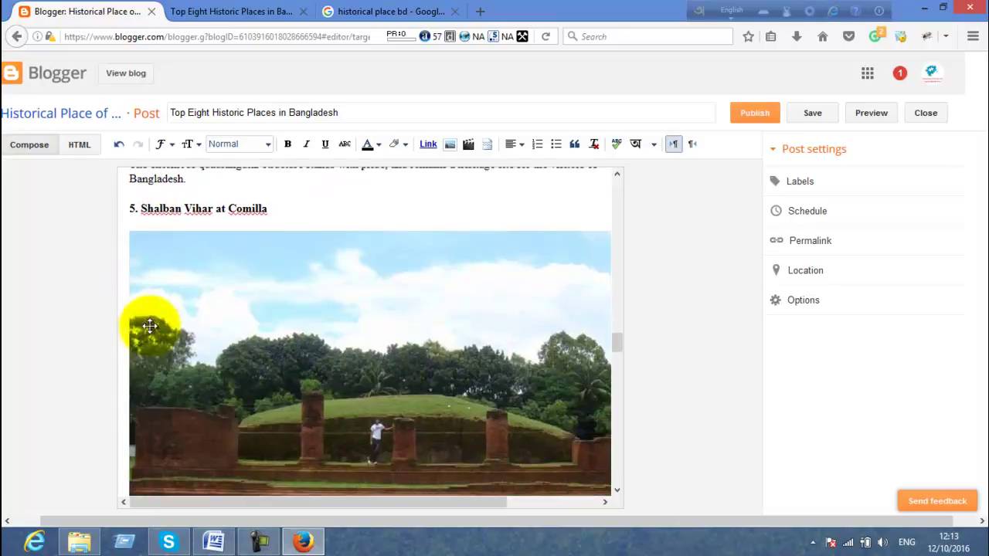
{"action": "scroll", "coordinate": [156, 325], "scroll_direction": "down", "scroll_amount": 20}
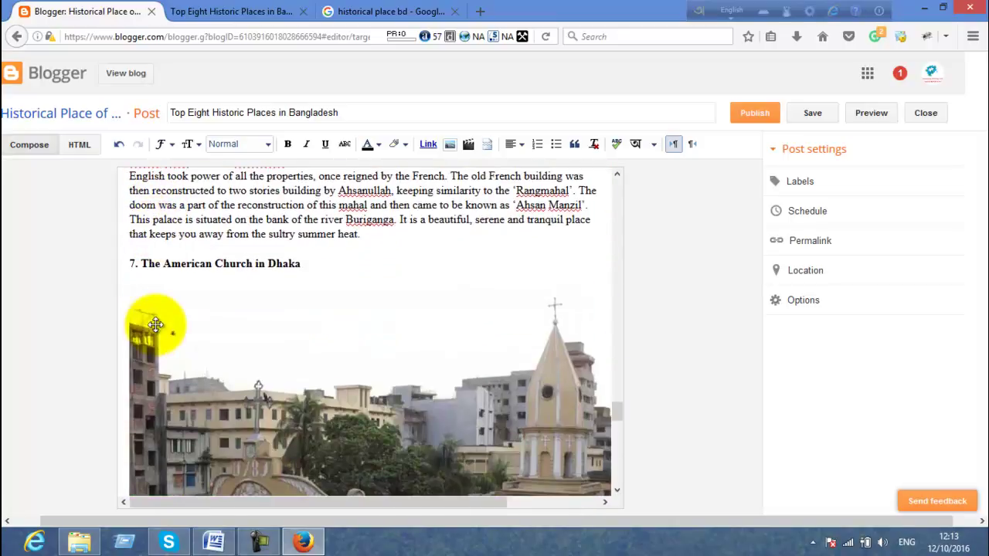
{"action": "scroll", "coordinate": [156, 325], "scroll_direction": "down", "scroll_amount": 5}
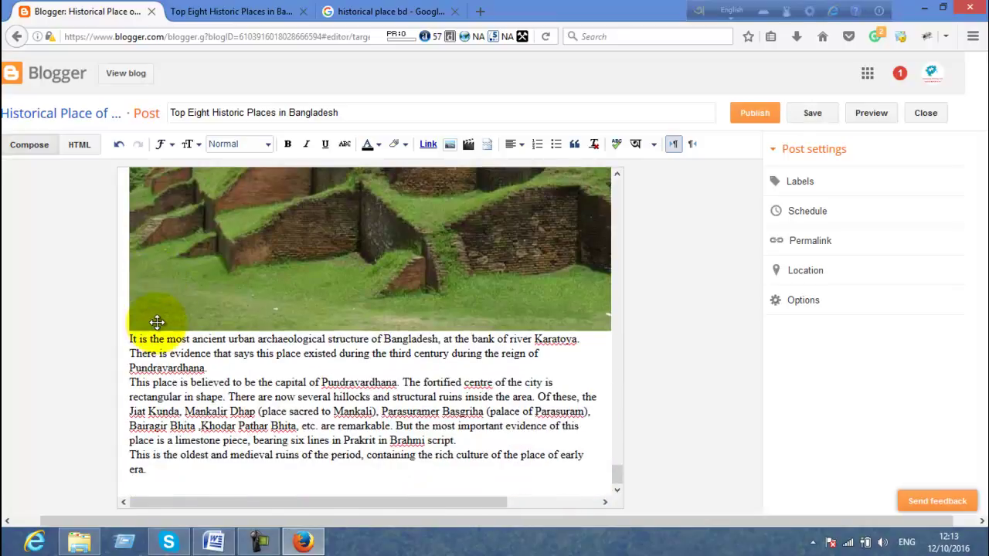
{"action": "key", "text": "ctrl+a"}
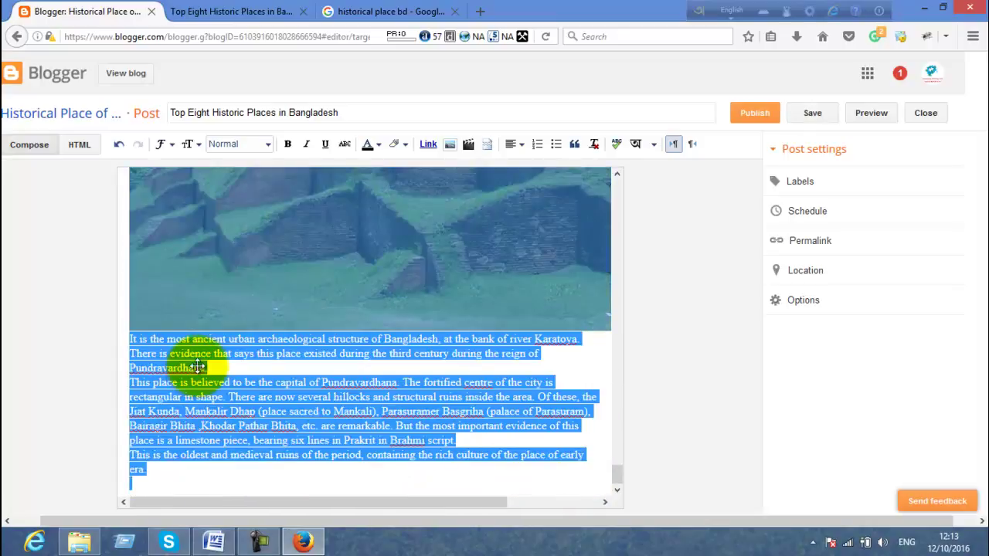
{"action": "left_click", "coordinate": [514, 145]}
{"action": "left_click", "coordinate": [533, 220]}
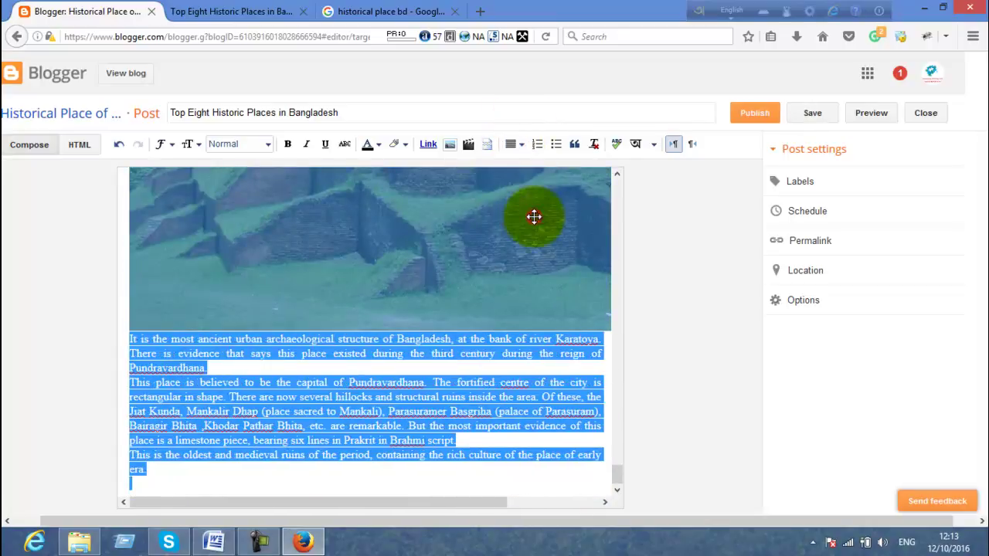
{"action": "scroll", "coordinate": [512, 232], "scroll_direction": "up", "scroll_amount": 15}
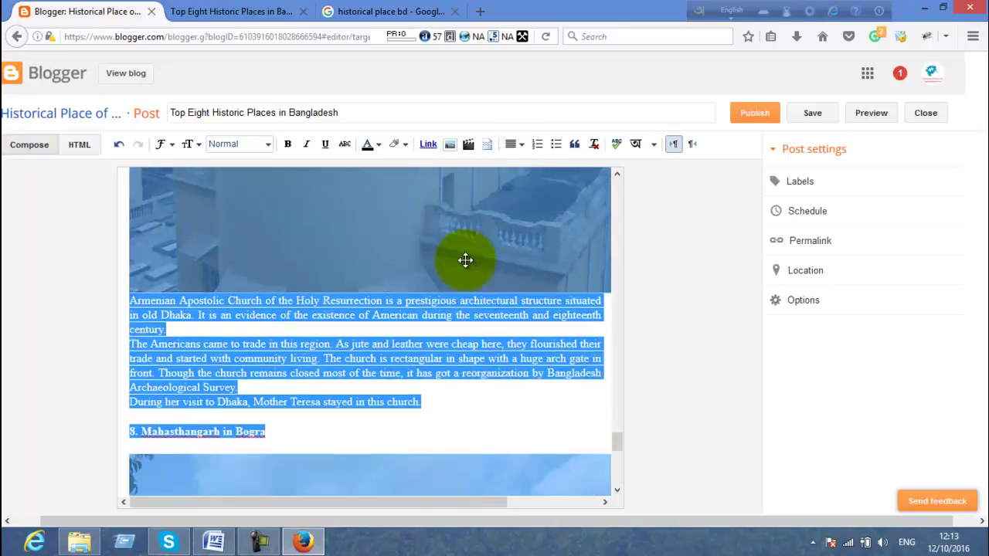
{"action": "scroll", "coordinate": [464, 261], "scroll_direction": "up", "scroll_amount": 15}
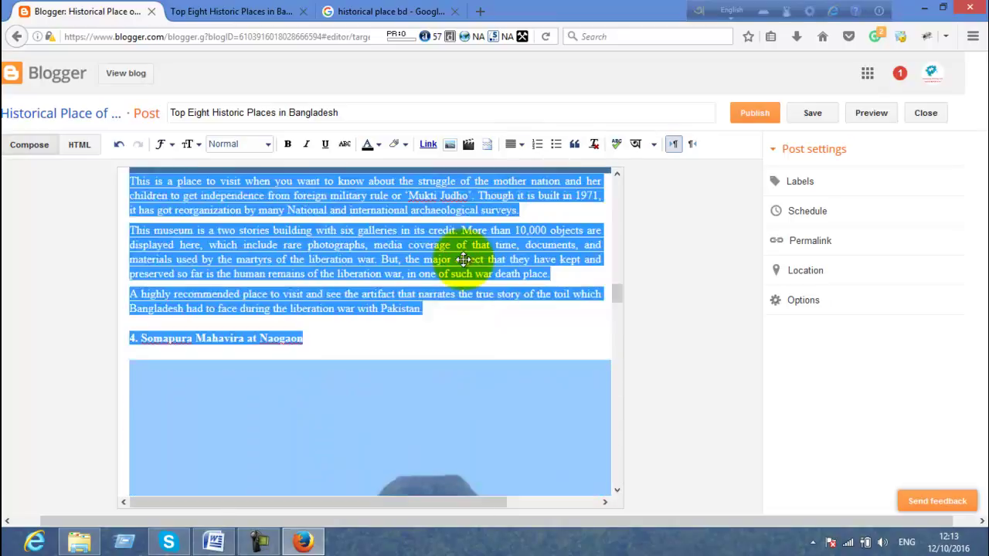
{"action": "scroll", "coordinate": [462, 260], "scroll_direction": "up", "scroll_amount": 5}
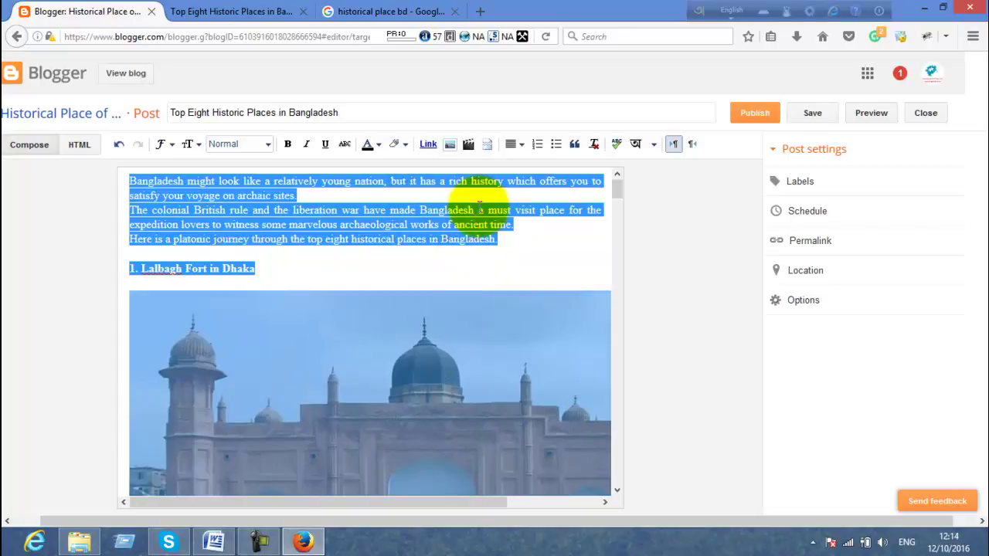
{"action": "left_click", "coordinate": [515, 146]}
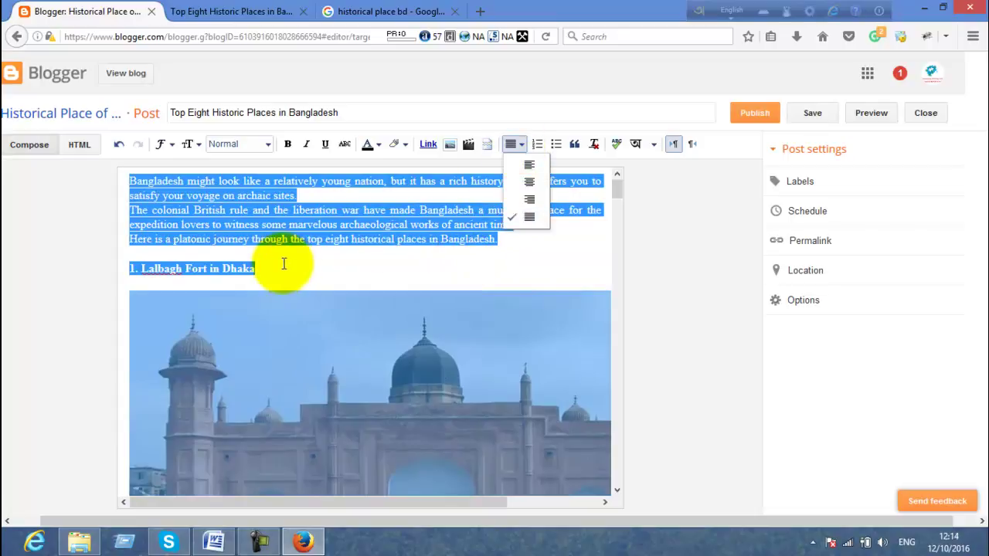
{"action": "left_click", "coordinate": [525, 253]}
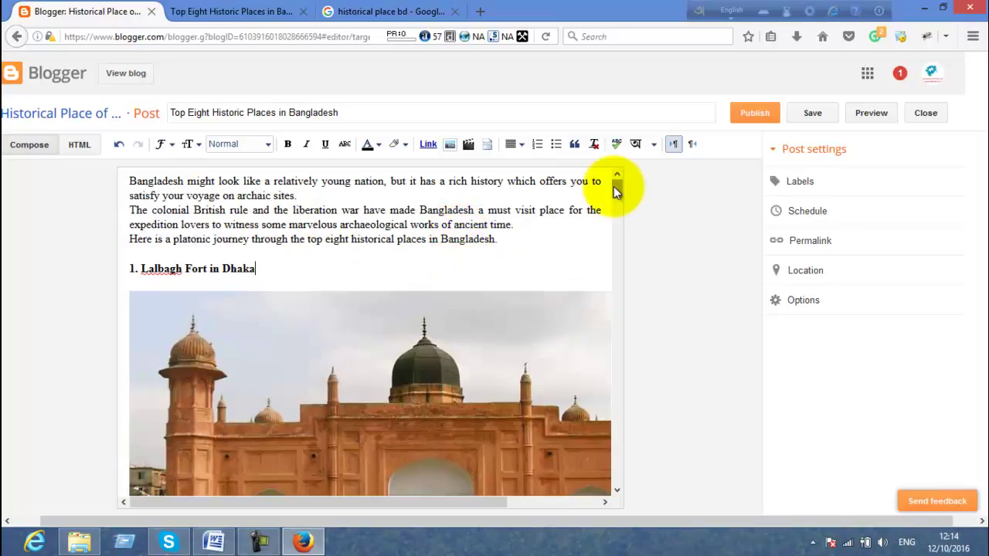
Change the text style of "1. Lalbagh Fort in Dhaka" to Heading.
{"action": "left_click_drag", "start_coordinate": [263, 269], "coordinate": [115, 266]}
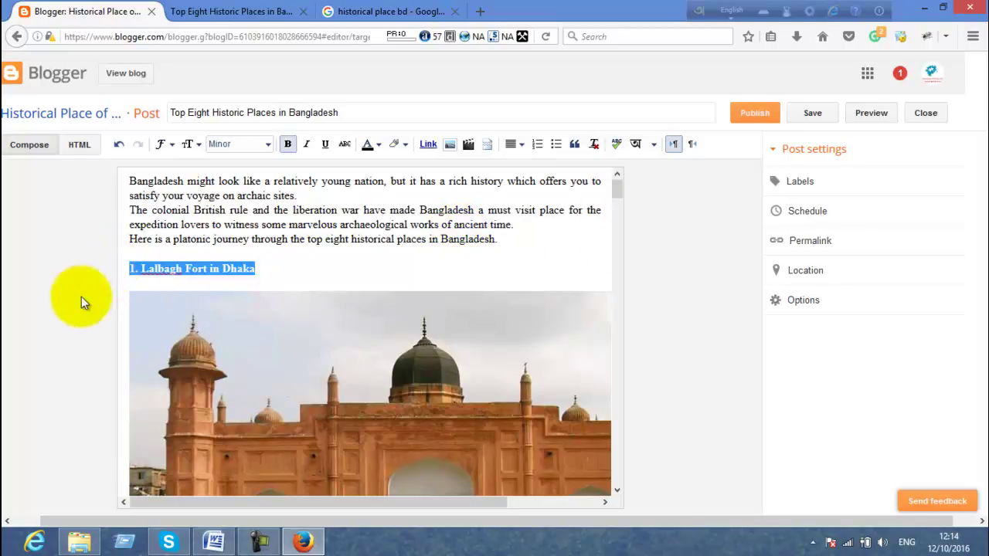
{"action": "left_click", "coordinate": [261, 143]}
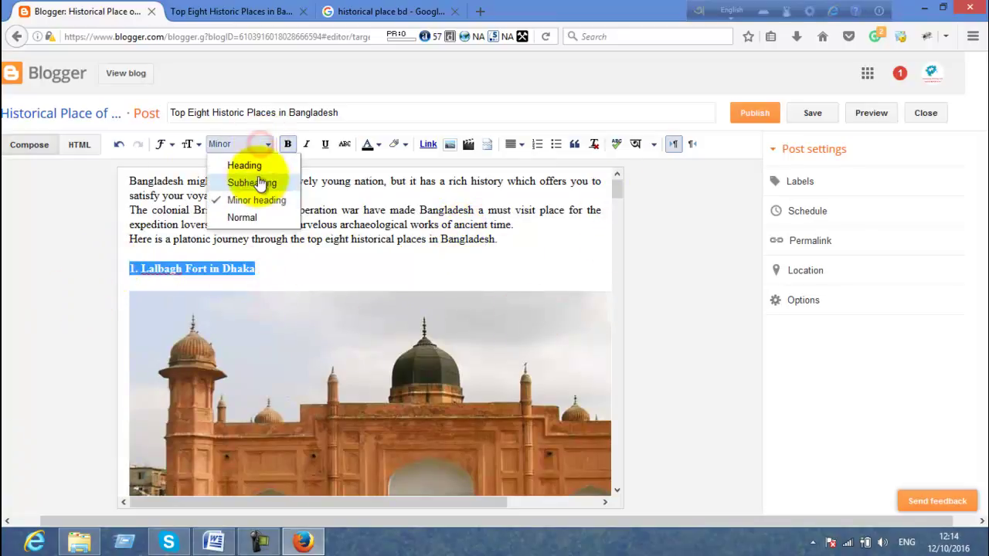
{"action": "left_click", "coordinate": [257, 184]}
{"action": "left_click", "coordinate": [266, 143]}
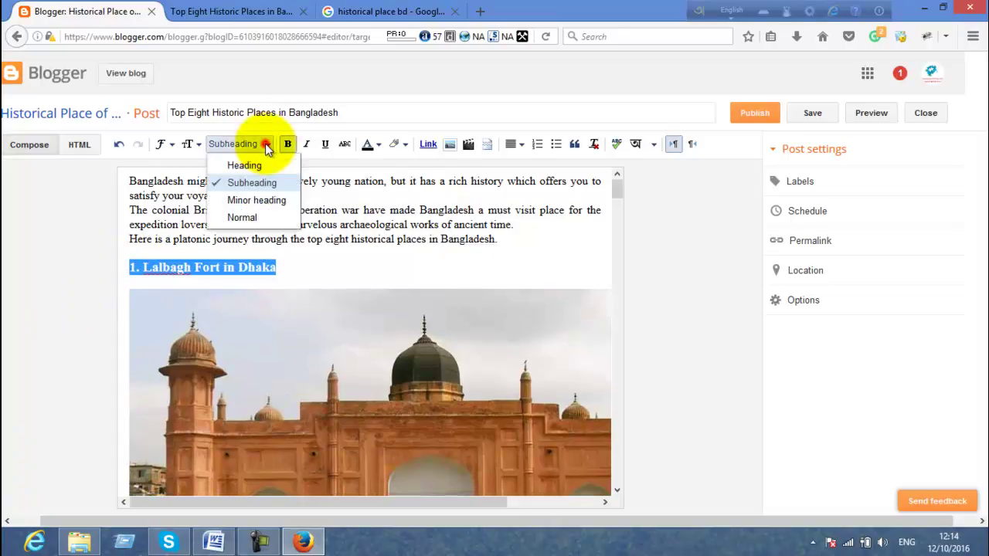
{"action": "left_click", "coordinate": [249, 166]}
{"action": "left_click", "coordinate": [264, 270]}
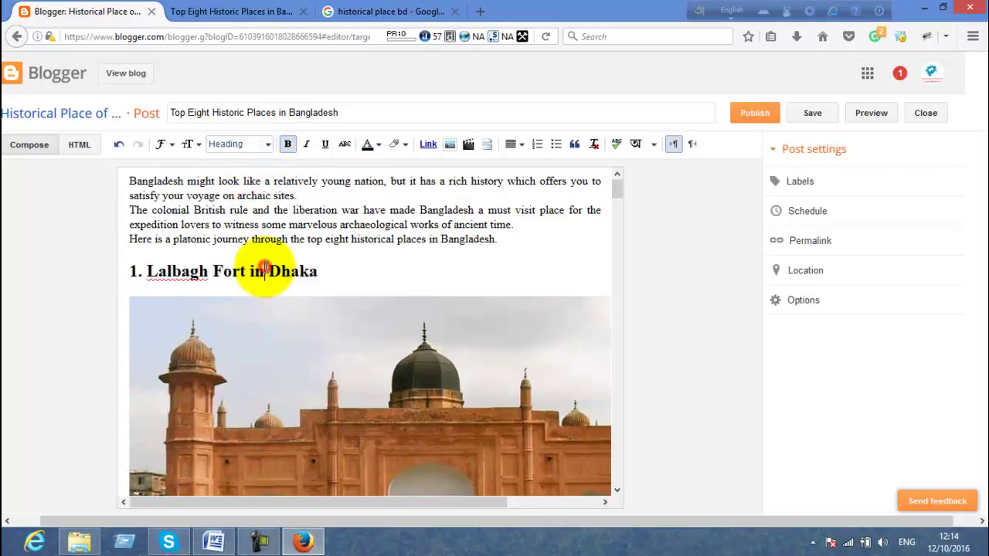
Change the text style of "2. Kotila Mura in Comilla" to Heading.
{"action": "scroll", "coordinate": [260, 302], "scroll_direction": "down", "scroll_amount": 7}
{"action": "scroll", "coordinate": [261, 248], "scroll_direction": "up", "scroll_amount": 2}
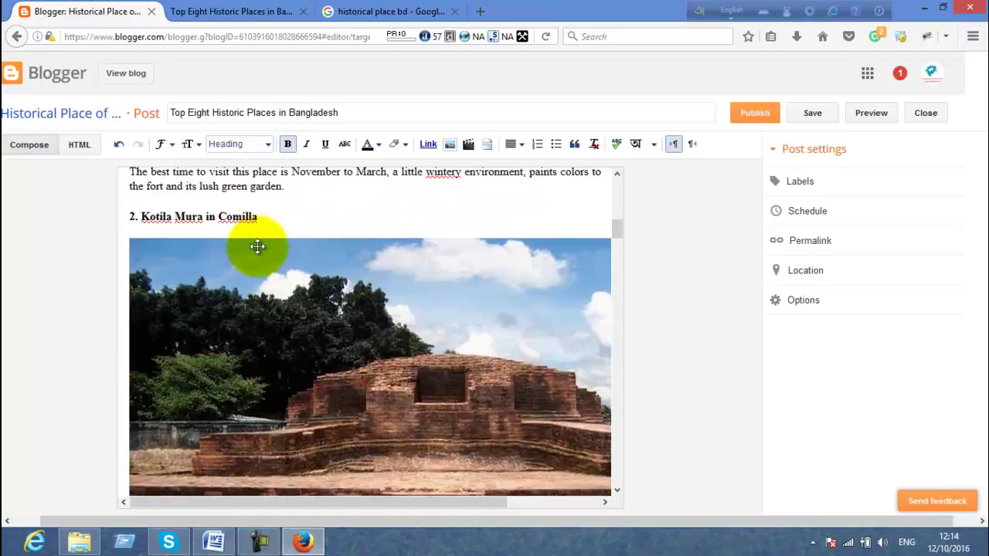
{"action": "left_click_drag", "start_coordinate": [258, 332], "coordinate": [22, 312]}
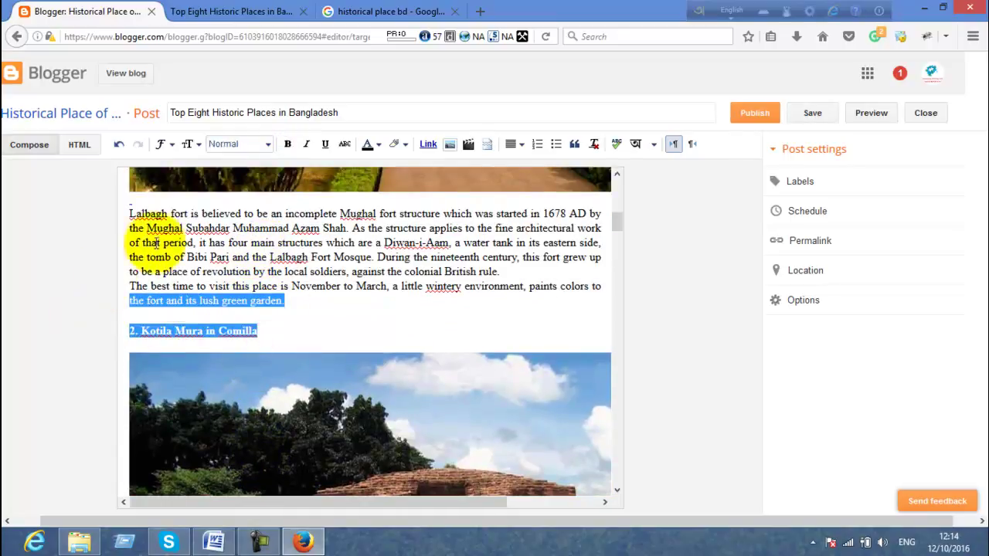
{"action": "left_click_drag", "start_coordinate": [259, 330], "coordinate": [101, 334]}
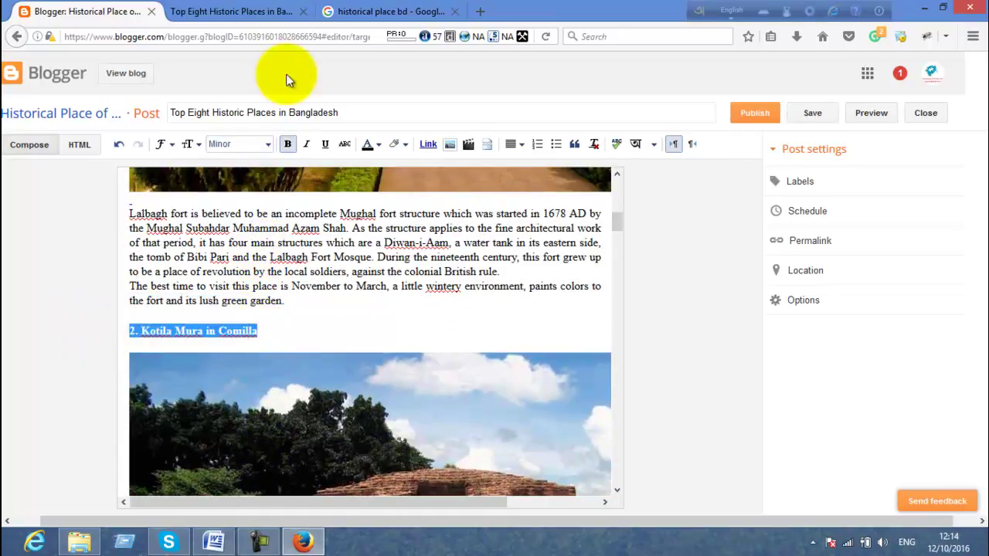
{"action": "left_click", "coordinate": [260, 148]}
{"action": "left_click", "coordinate": [259, 164]}
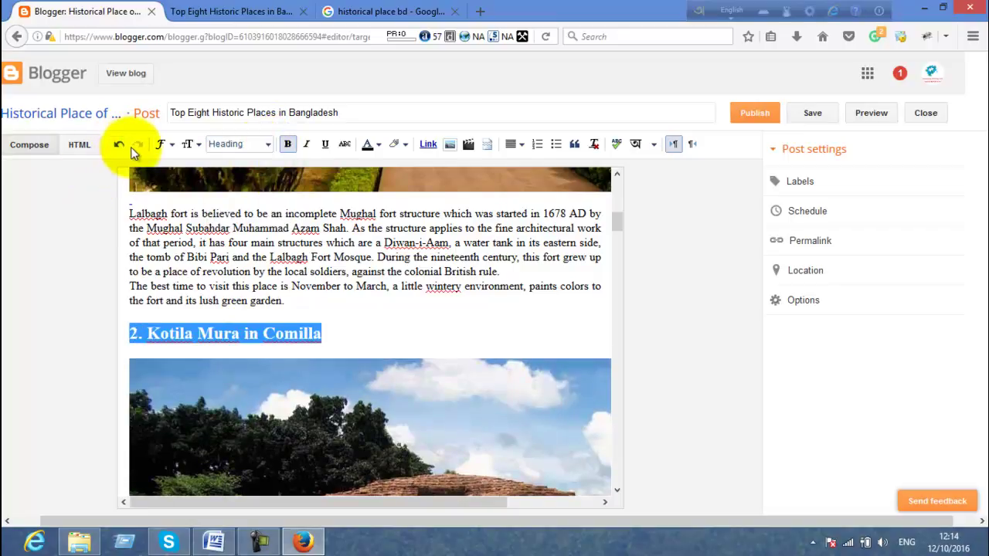
{"action": "left_click", "coordinate": [163, 144]}
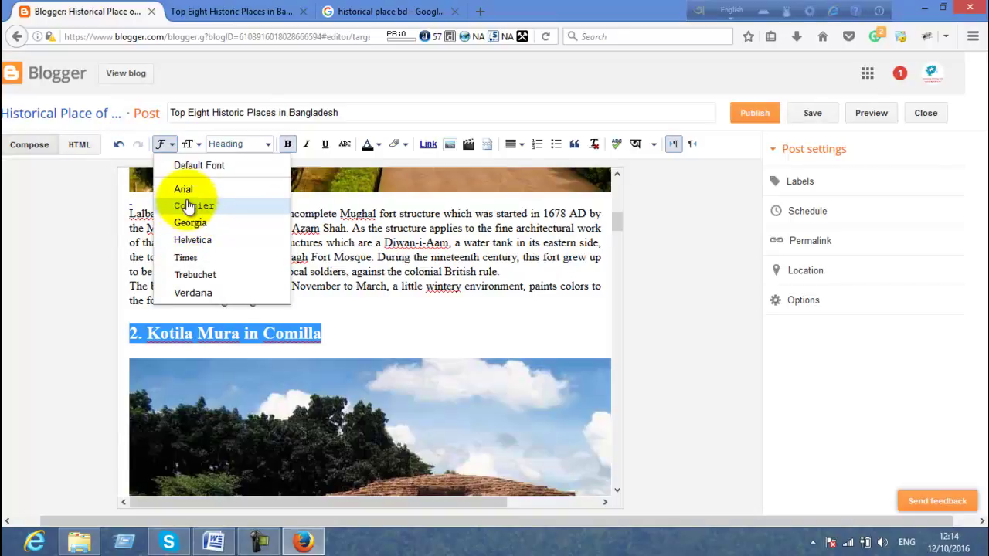
{"action": "left_click", "coordinate": [189, 144]}
{"action": "left_click", "coordinate": [190, 145]}
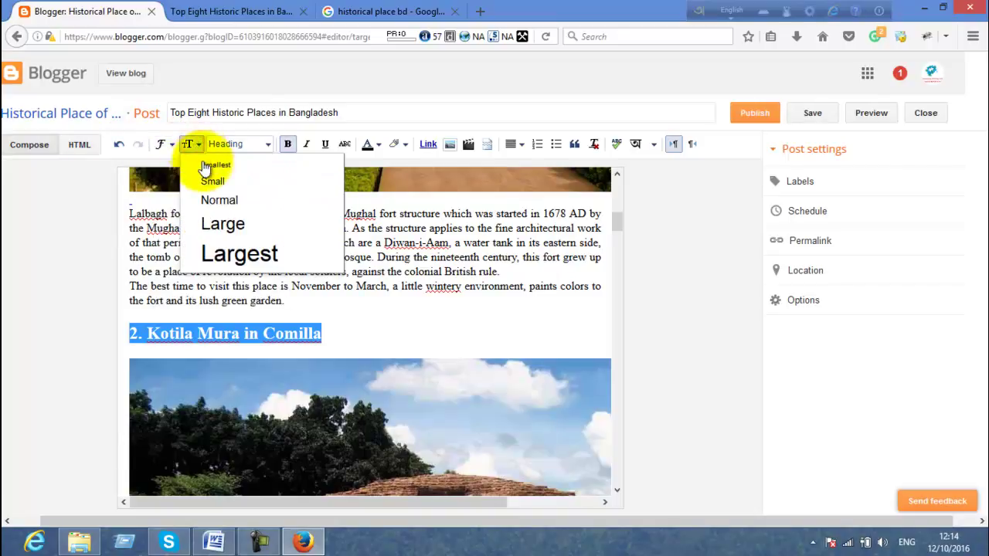
Try the Small text size on the closing lines of the Lalbagh Fort section and set them back to Normal.
{"action": "left_click_drag", "start_coordinate": [283, 301], "coordinate": [115, 270]}
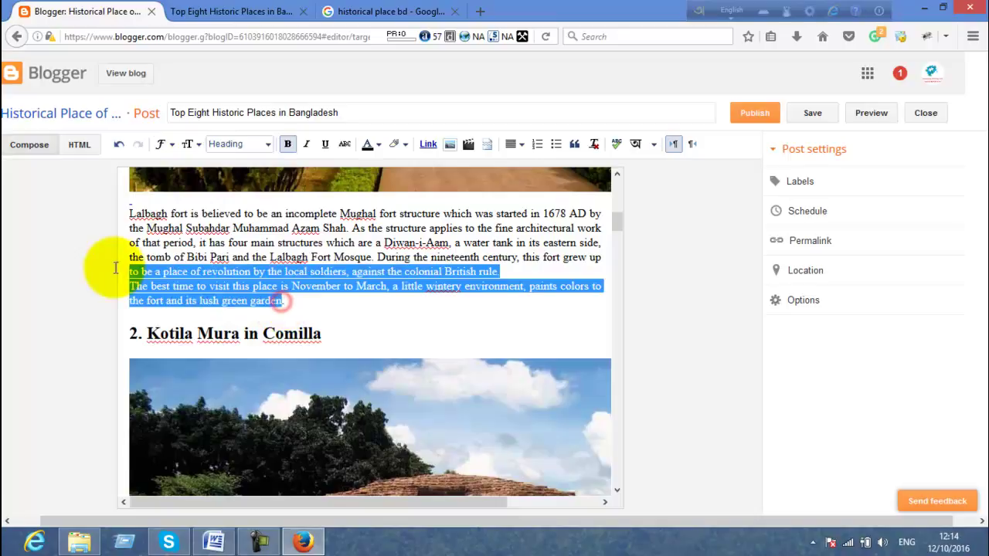
{"action": "left_click", "coordinate": [191, 144]}
{"action": "left_click", "coordinate": [210, 182]}
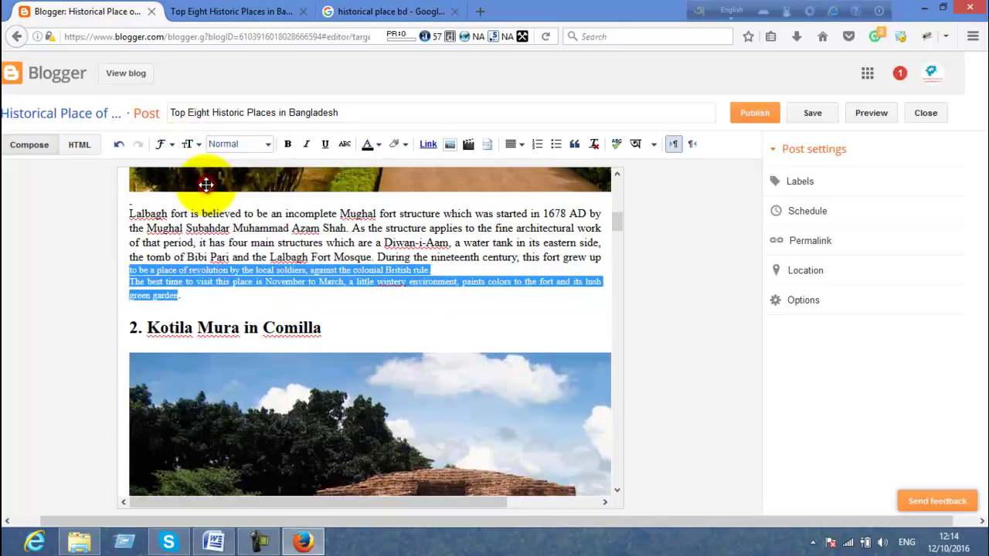
{"action": "left_click", "coordinate": [203, 144]}
{"action": "left_click", "coordinate": [224, 197]}
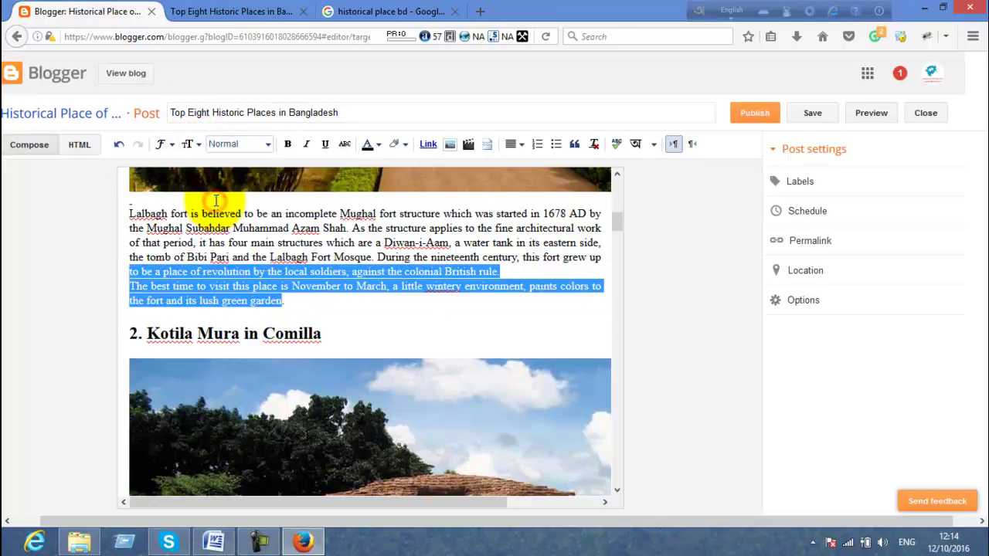
Try the Largest text size on the closing Lalbagh Fort lines and restore them to Normal.
{"action": "left_click", "coordinate": [190, 144]}
{"action": "left_click", "coordinate": [224, 253]}
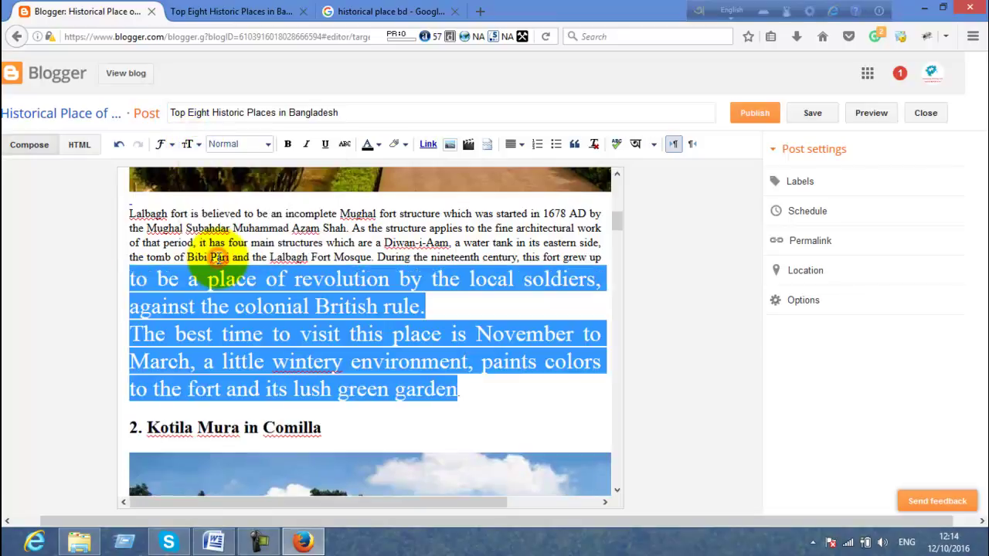
{"action": "left_click", "coordinate": [190, 145]}
{"action": "left_click", "coordinate": [205, 199]}
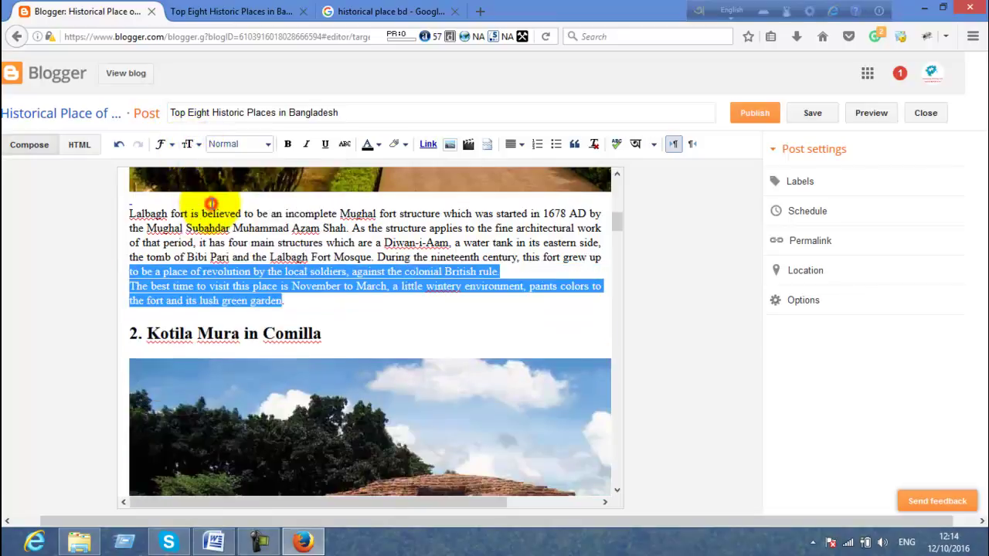
{"action": "left_click", "coordinate": [437, 332]}
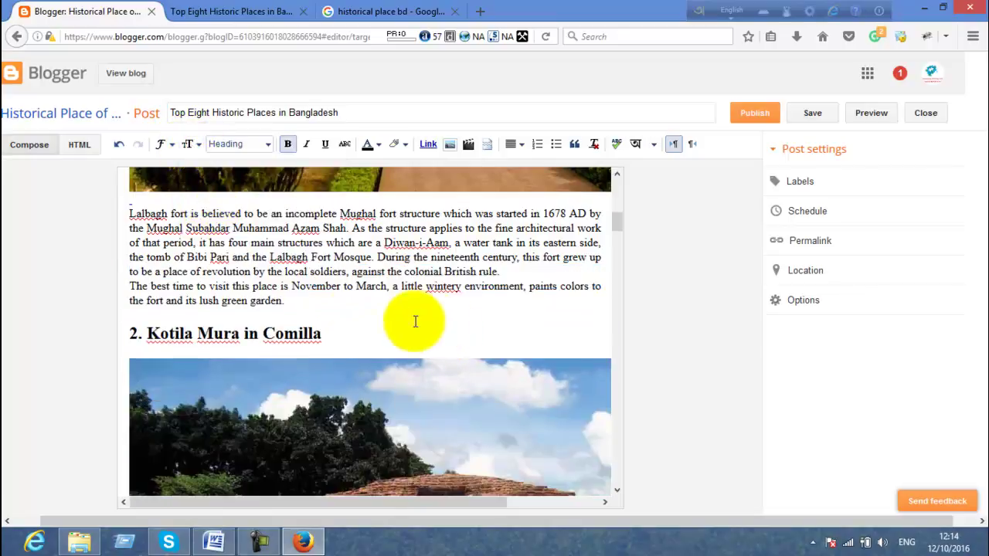
Apply bold, italic, underline and strikethrough to the Lalbagh Fort text from "it has four main structures" to "November".
{"action": "scroll", "coordinate": [386, 309], "scroll_direction": "up", "scroll_amount": 3}
{"action": "scroll", "coordinate": [360, 300], "scroll_direction": "down", "scroll_amount": 5}
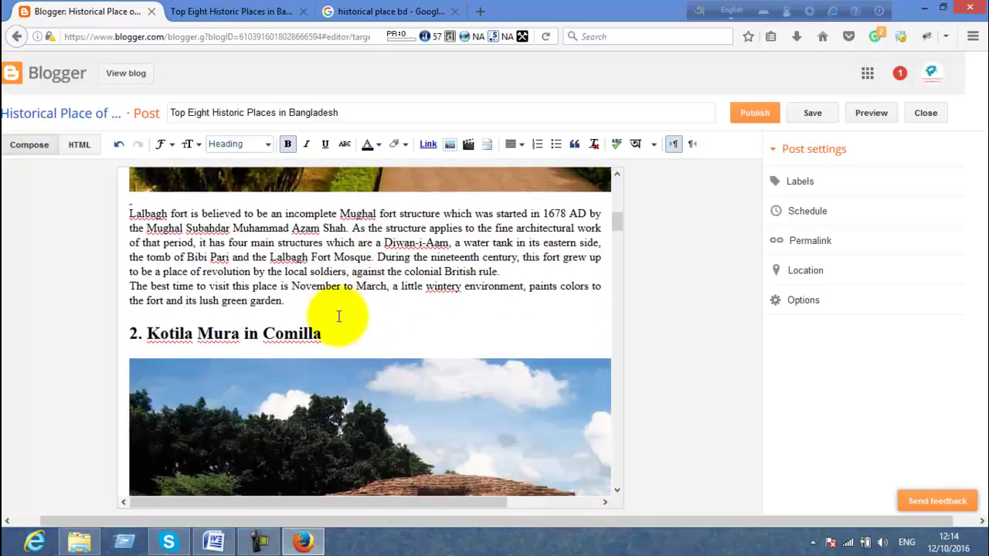
{"action": "left_click_drag", "start_coordinate": [330, 286], "coordinate": [187, 243]}
{"action": "left_click", "coordinate": [306, 144]}
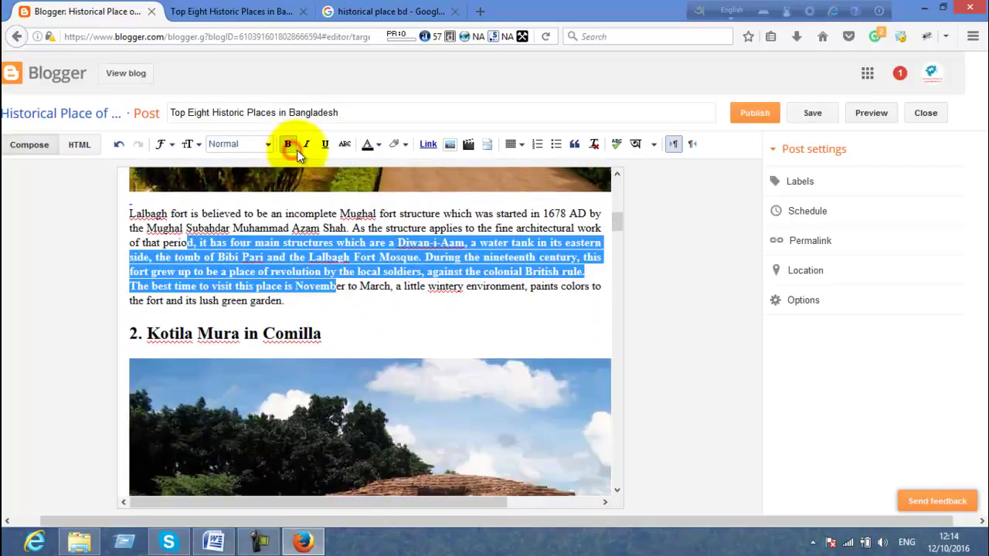
{"action": "left_click", "coordinate": [321, 144]}
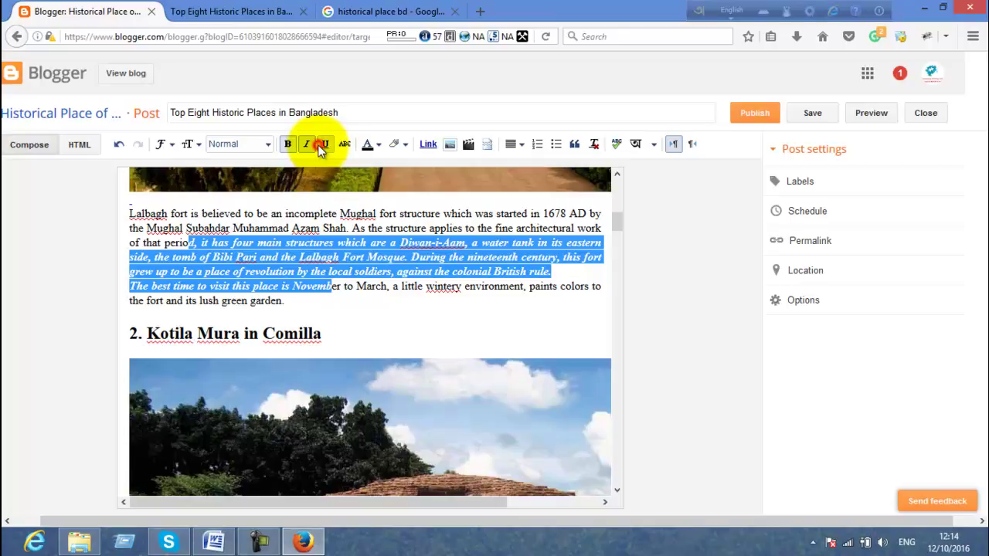
{"action": "left_click", "coordinate": [345, 146]}
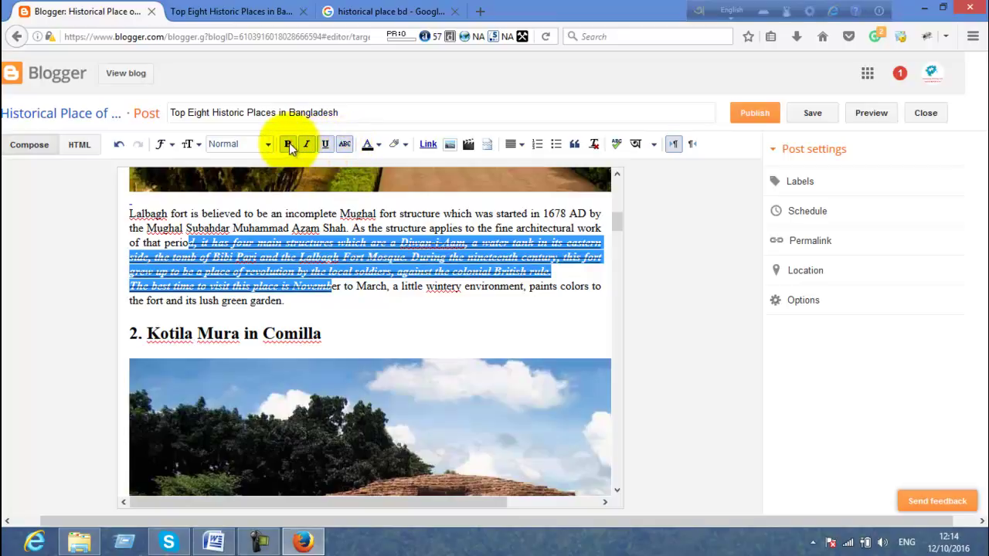
Remove the bold, italic, underline and strikethrough formatting from the selected Lalbagh Fort text.
{"action": "left_click", "coordinate": [289, 145]}
{"action": "left_click", "coordinate": [307, 145]}
{"action": "left_click", "coordinate": [322, 144]}
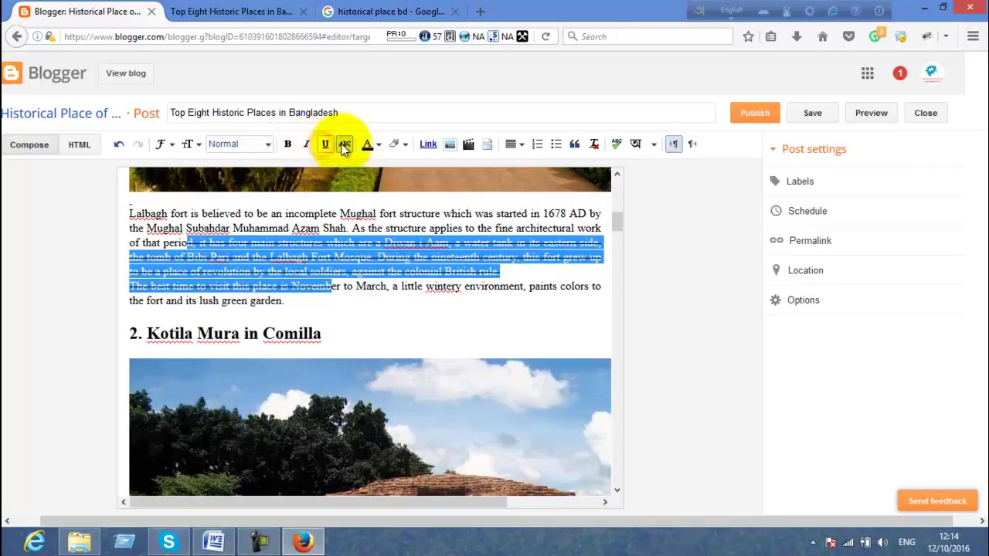
{"action": "left_click", "coordinate": [345, 145]}
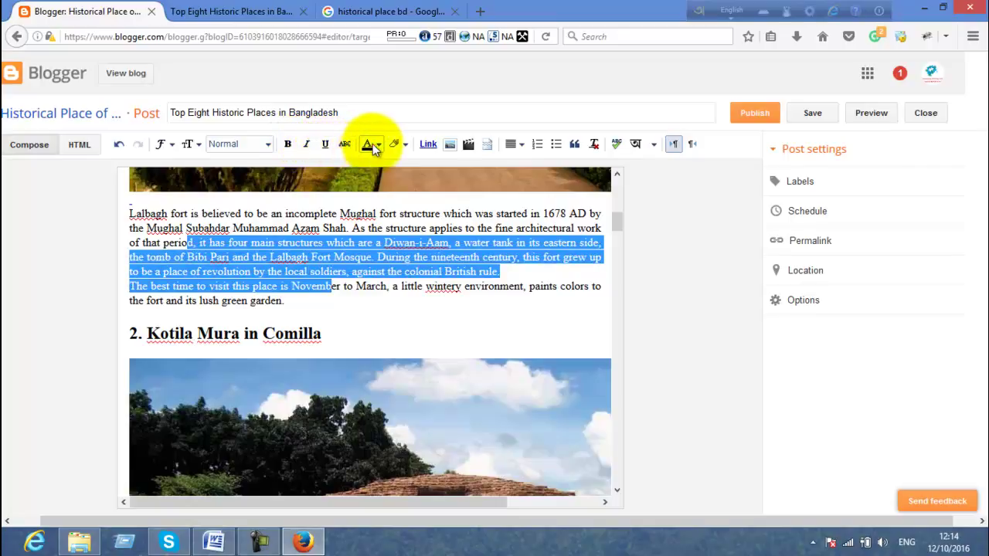
Try a red text color on the selected Lalbagh Fort text and change the color back to black.
{"action": "left_click", "coordinate": [369, 144]}
{"action": "left_click", "coordinate": [376, 190]}
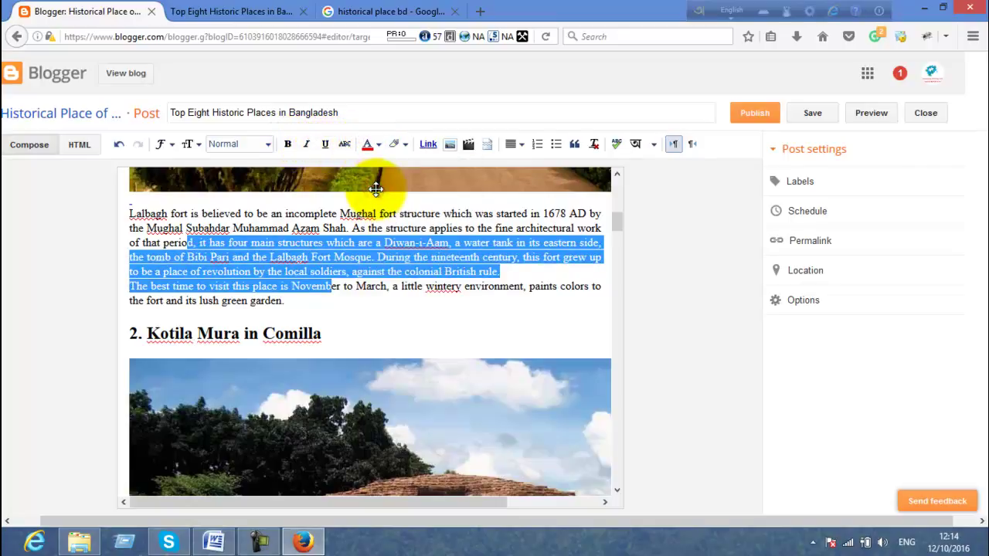
{"action": "left_click", "coordinate": [382, 236]}
{"action": "left_click_drag", "start_coordinate": [367, 299], "coordinate": [169, 243]}
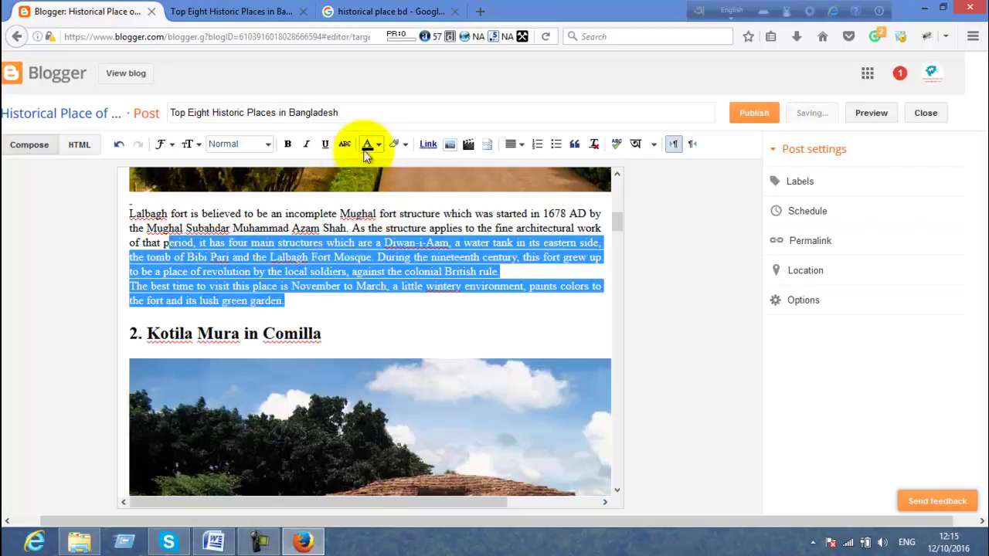
{"action": "left_click", "coordinate": [378, 145]}
{"action": "left_click", "coordinate": [369, 165]}
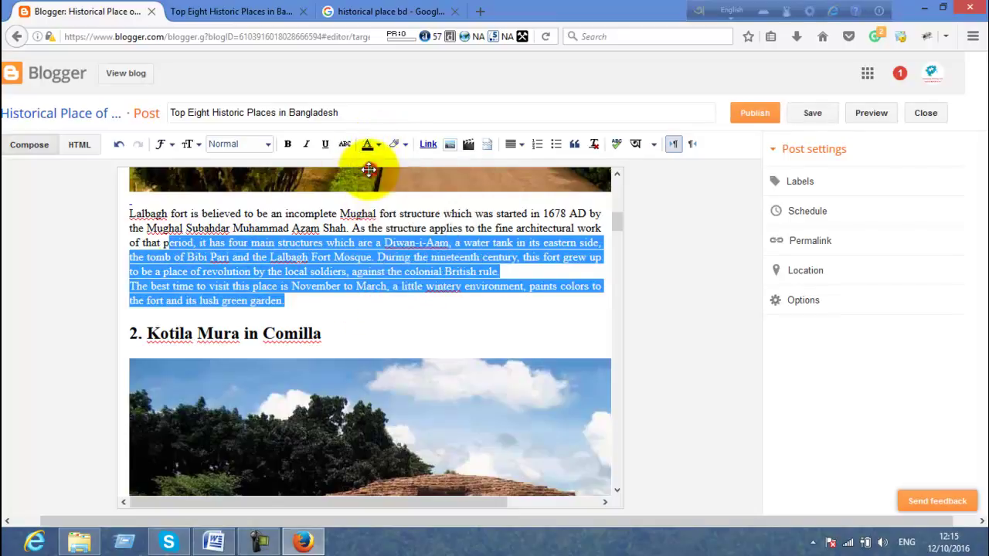
{"action": "left_click", "coordinate": [363, 305]}
Highlight the Lalbagh Fort text from "believed to be an incomplete" to "green garden." with a red background.
{"action": "left_click_drag", "start_coordinate": [388, 320], "coordinate": [269, 228]}
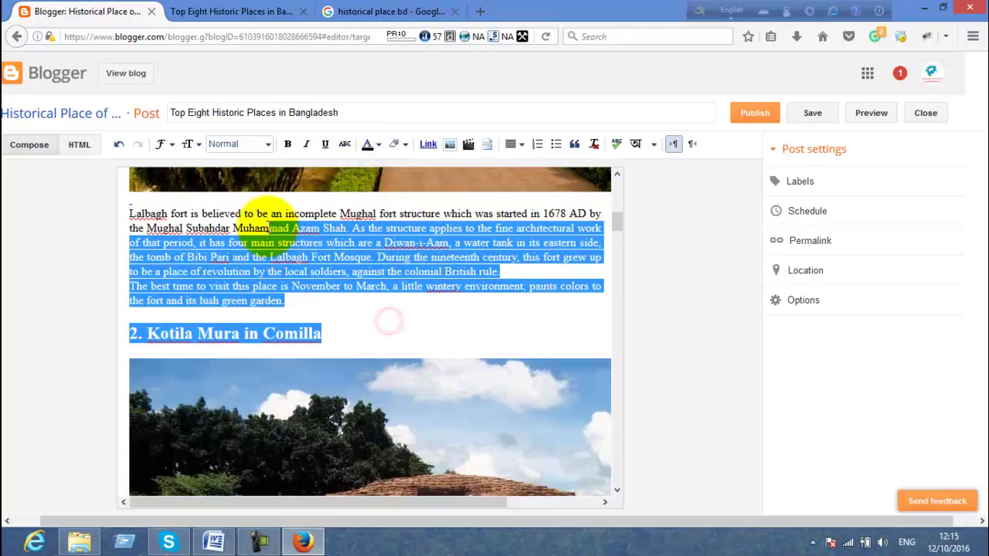
{"action": "left_click", "coordinate": [342, 304]}
{"action": "left_click_drag", "start_coordinate": [341, 305], "coordinate": [203, 213]}
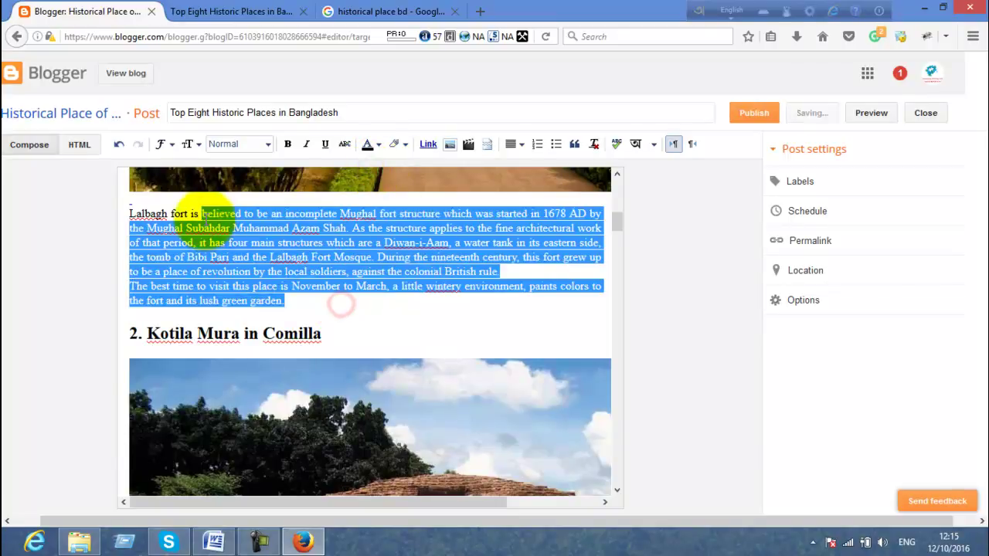
{"action": "left_click", "coordinate": [396, 143]}
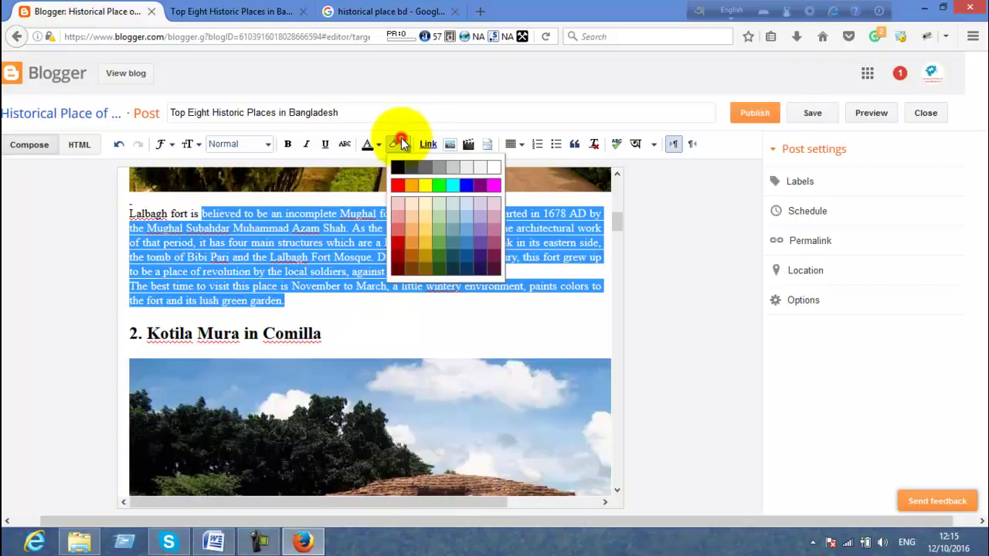
{"action": "left_click", "coordinate": [404, 185]}
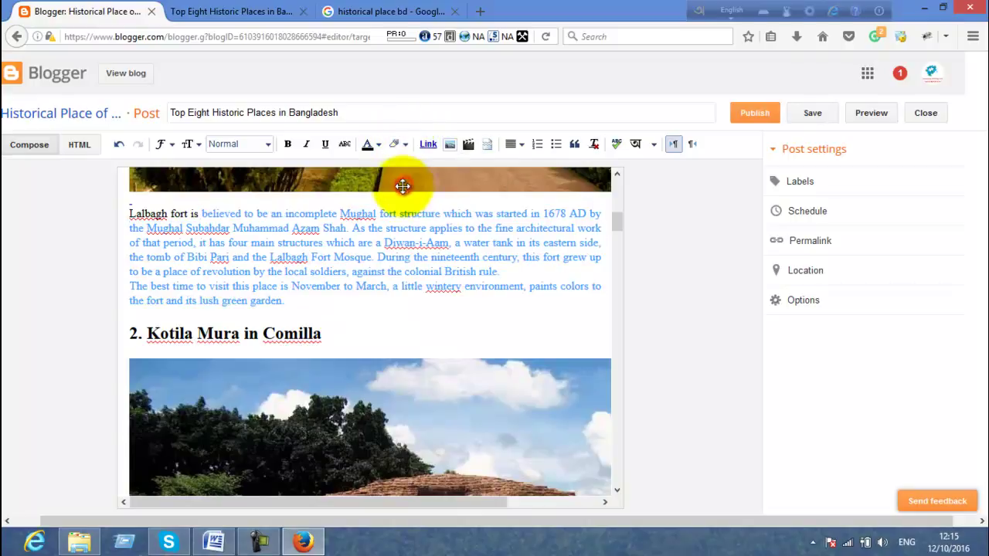
{"action": "left_click", "coordinate": [362, 308]}
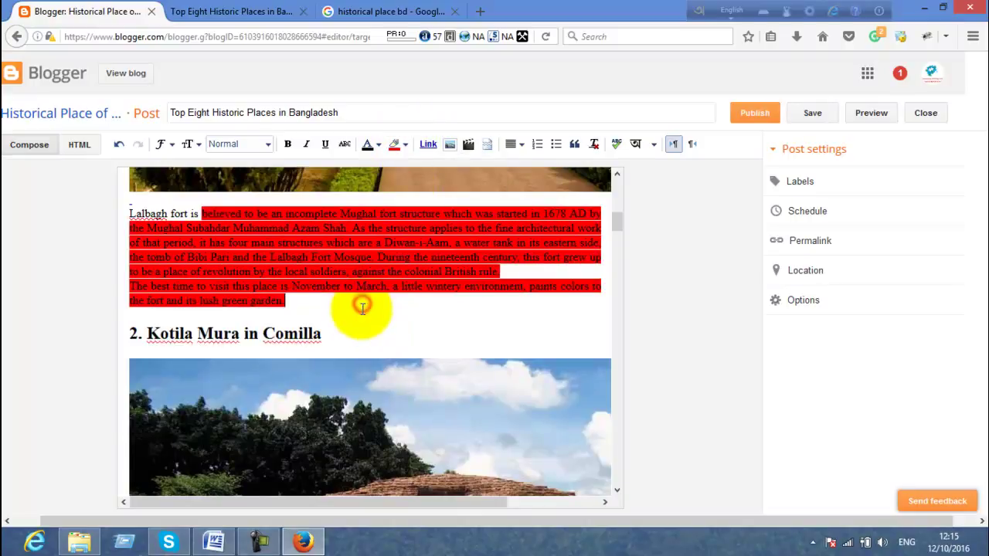
{"action": "left_click", "coordinate": [358, 330]}
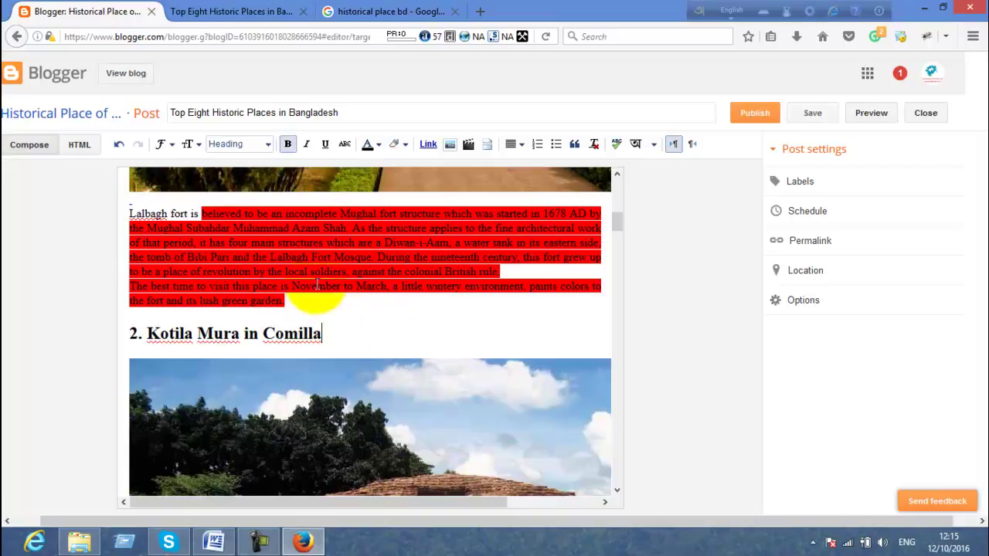
Change the background highlight of the red-marked Lalbagh Fort text to white.
{"action": "left_click_drag", "start_coordinate": [320, 307], "coordinate": [193, 214]}
{"action": "left_click", "coordinate": [403, 144]}
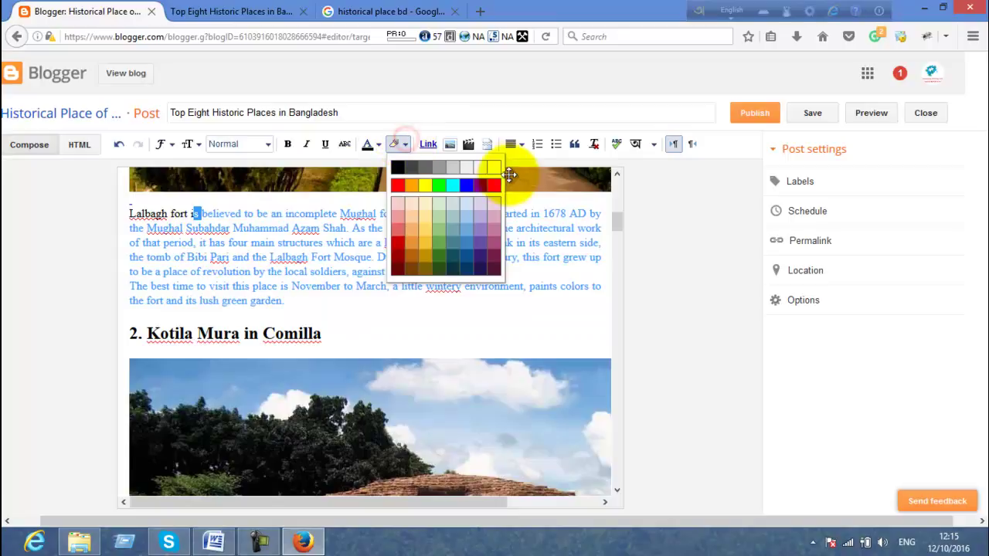
{"action": "left_click", "coordinate": [490, 167]}
{"action": "left_click", "coordinate": [425, 314]}
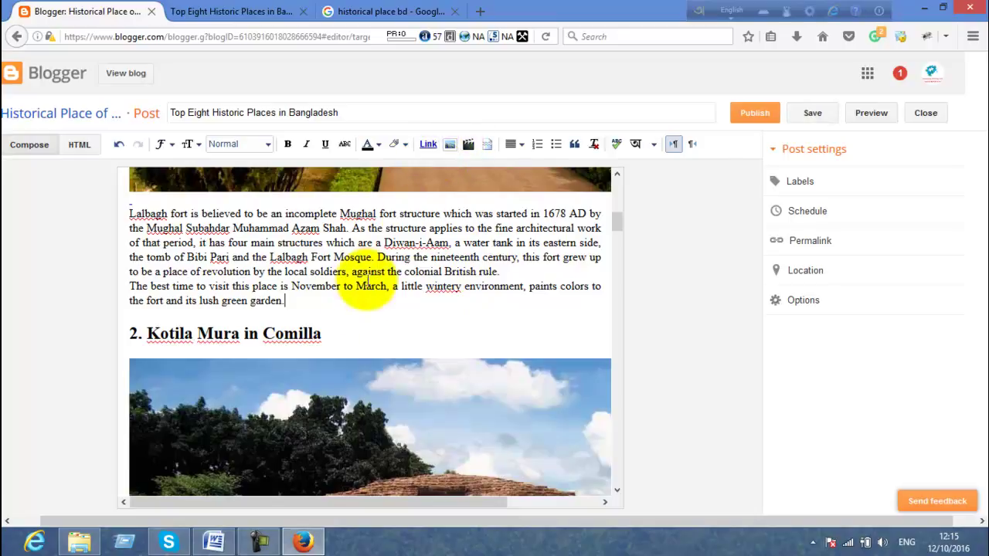
{"action": "left_click_drag", "start_coordinate": [322, 311], "coordinate": [198, 228]}
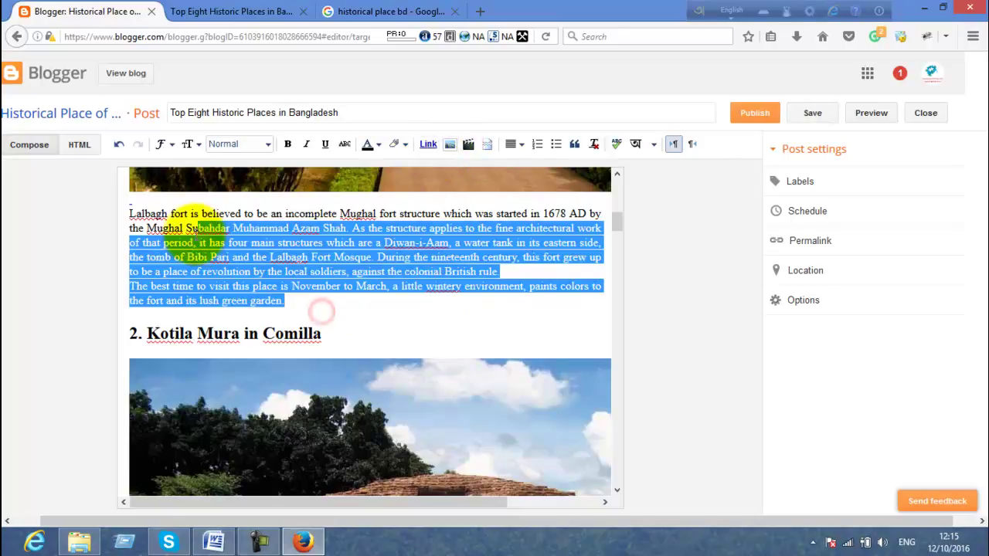
{"action": "left_click", "coordinate": [427, 145]}
{"action": "left_click", "coordinate": [478, 276]}
{"action": "type", "text": "www.facebook."}
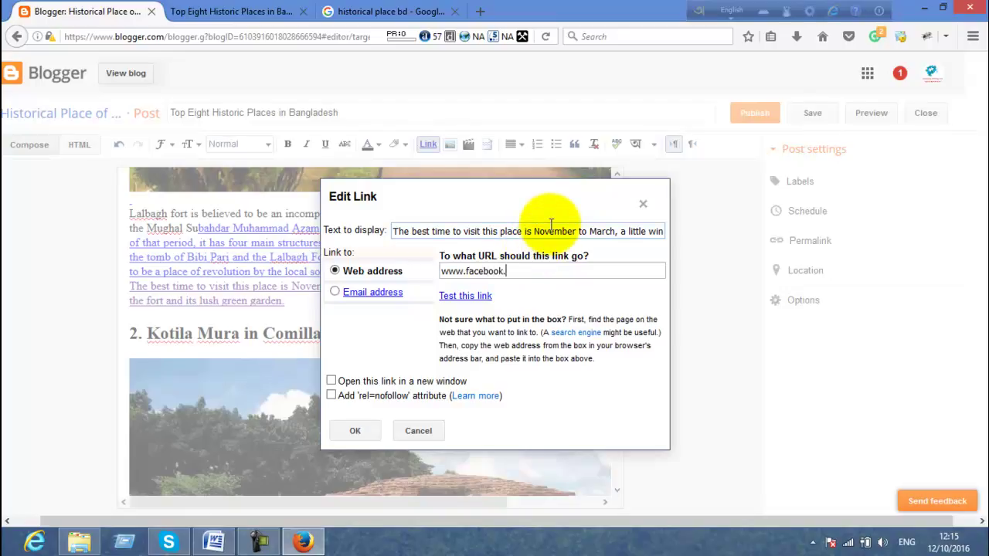
{"action": "type", "text": "com"}
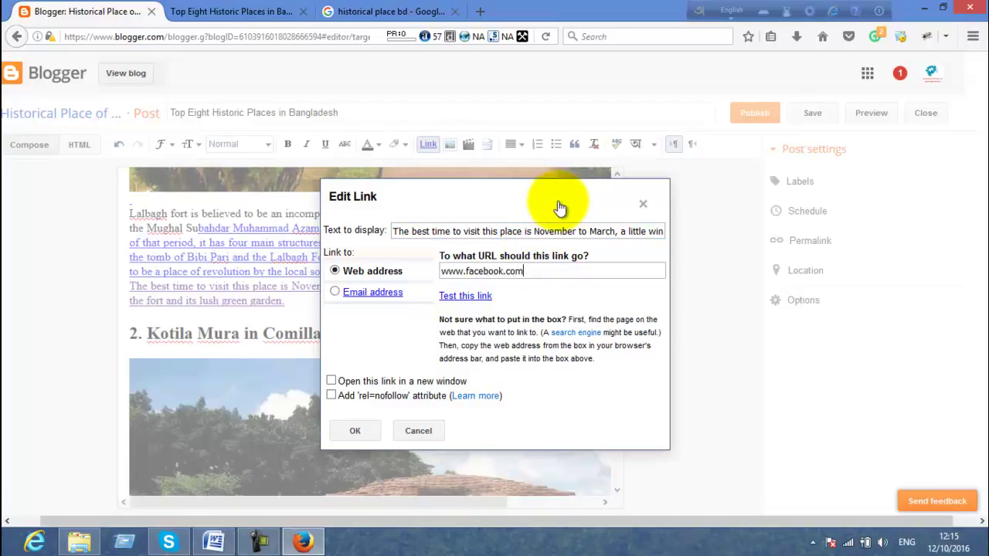
{"action": "left_click", "coordinate": [353, 430]}
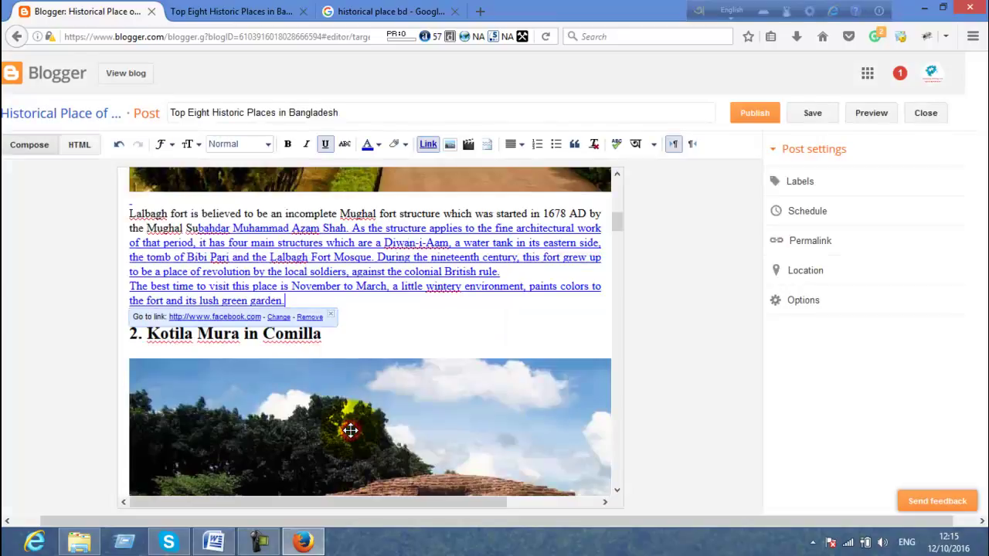
{"action": "left_click", "coordinate": [284, 272]}
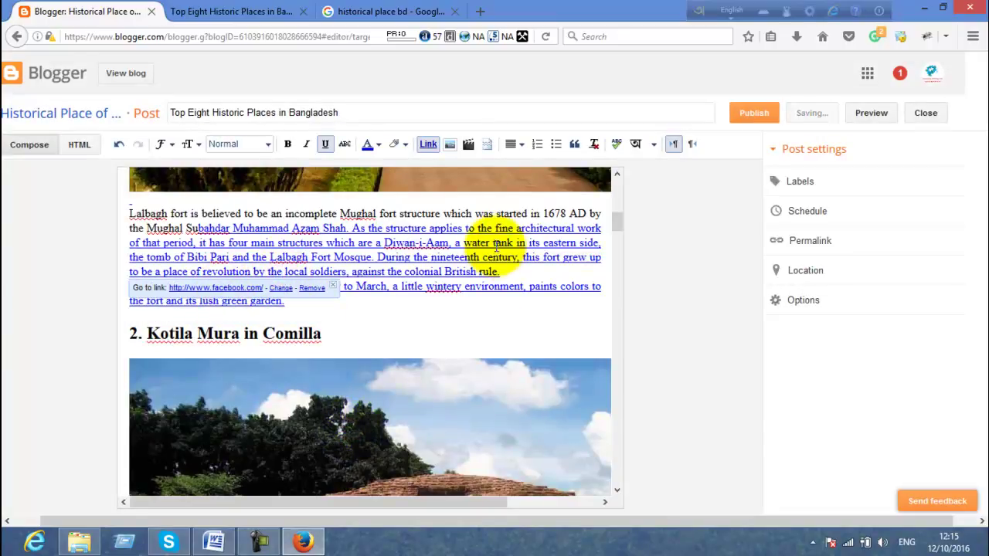
{"action": "left_click", "coordinate": [451, 145]}
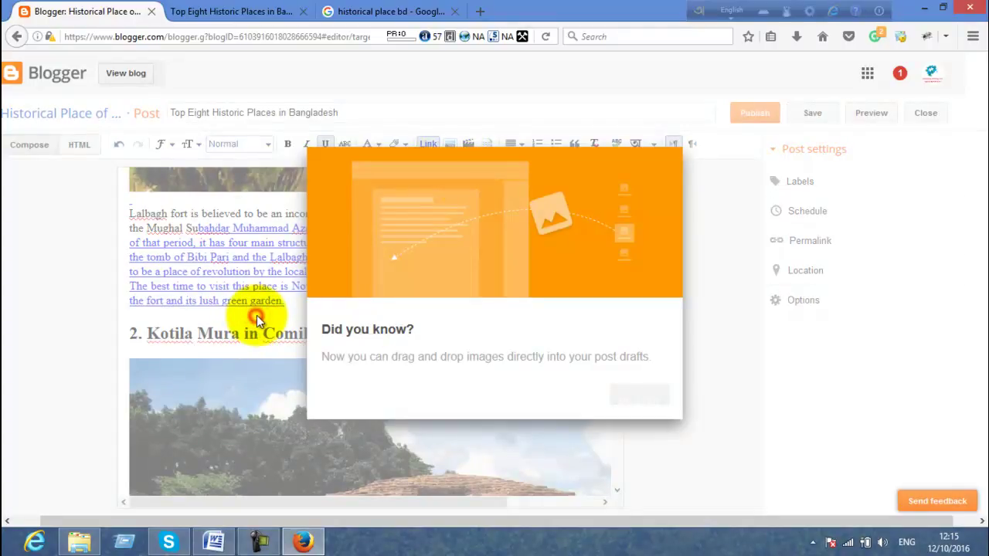
{"action": "left_click", "coordinate": [501, 191]}
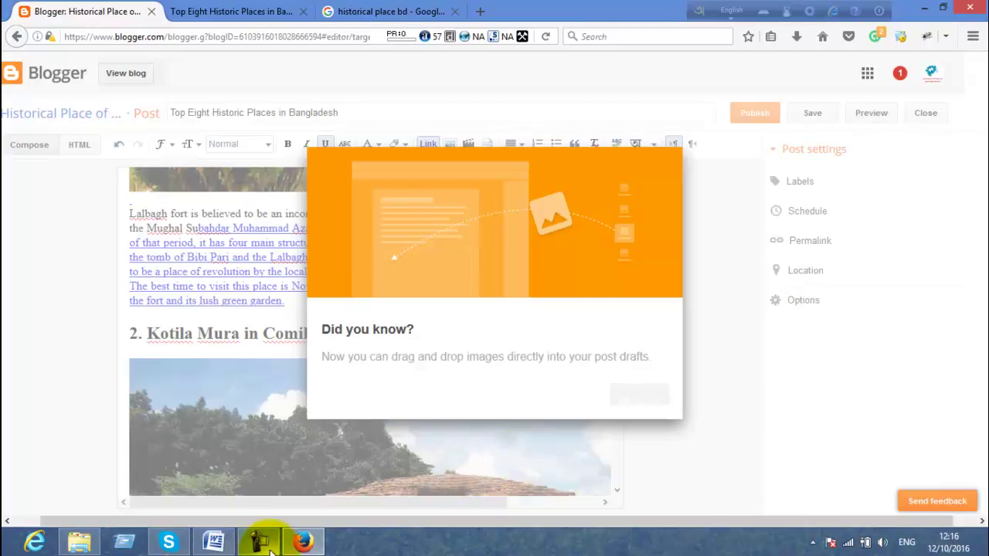
{"action": "left_click", "coordinate": [643, 397]}
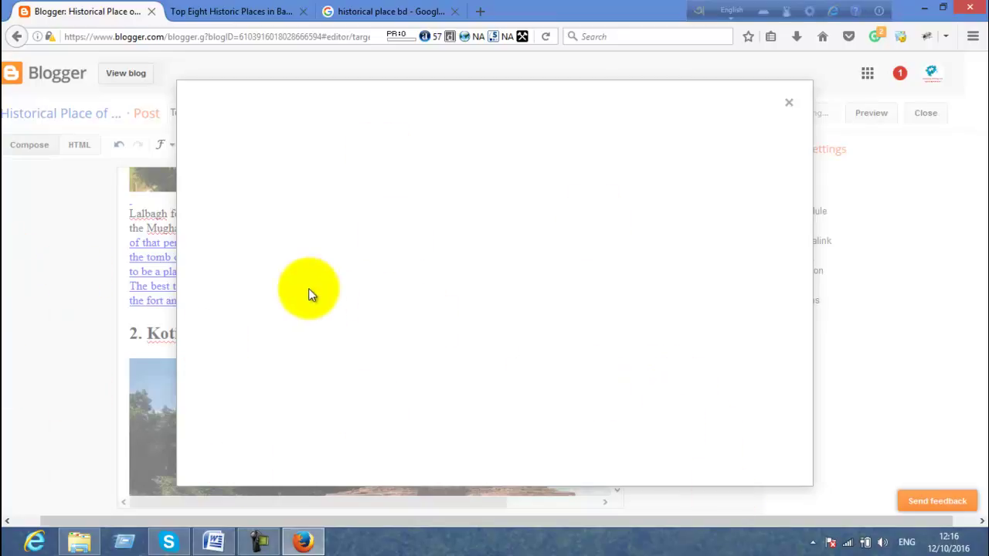
{"action": "left_click", "coordinate": [788, 105]}
Place the cursor below the last Mahasthangarh paragraph, start adding an image there and look at the file upload option.
{"action": "scroll", "coordinate": [486, 441], "scroll_direction": "down", "scroll_amount": 5}
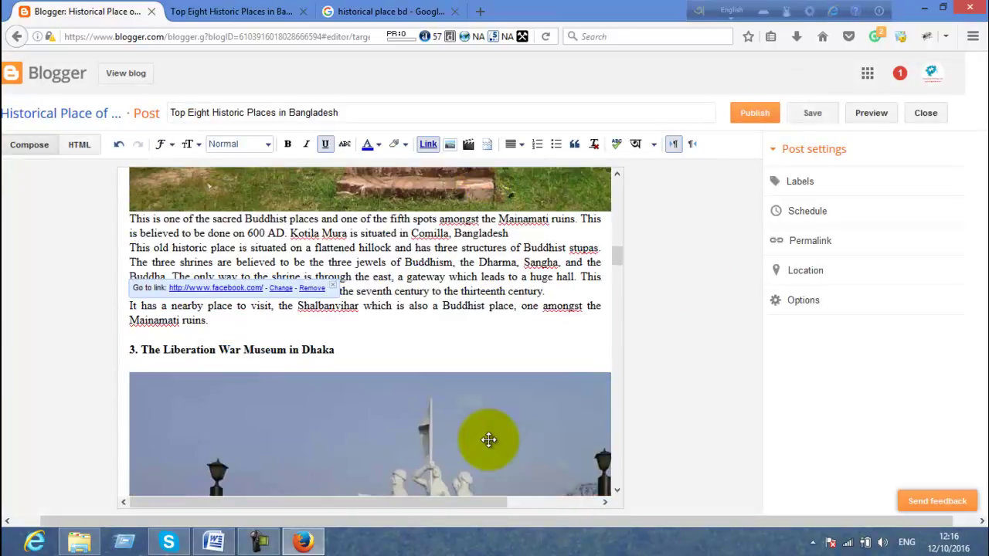
{"action": "scroll", "coordinate": [489, 439], "scroll_direction": "down", "scroll_amount": 20}
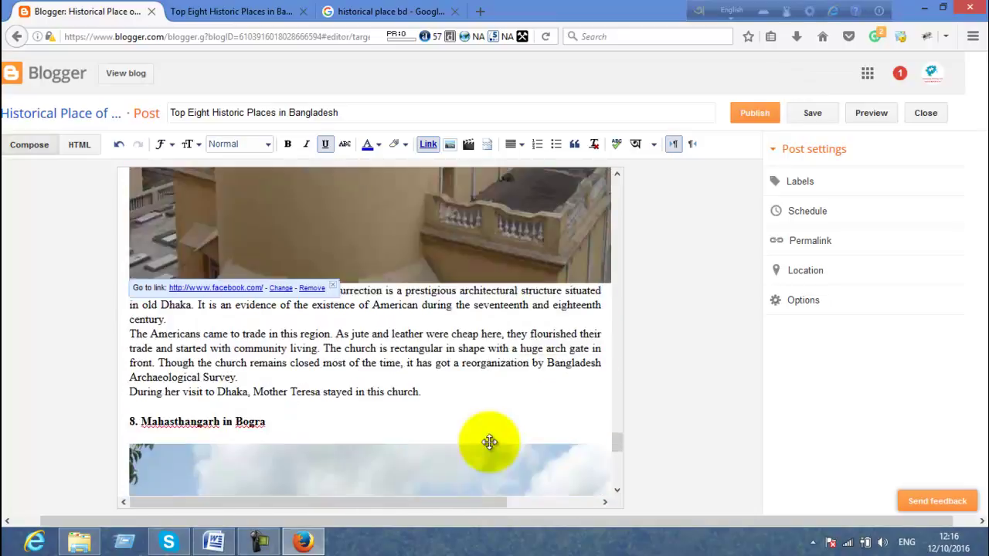
{"action": "scroll", "coordinate": [489, 441], "scroll_direction": "down", "scroll_amount": 5}
{"action": "left_click", "coordinate": [182, 482]}
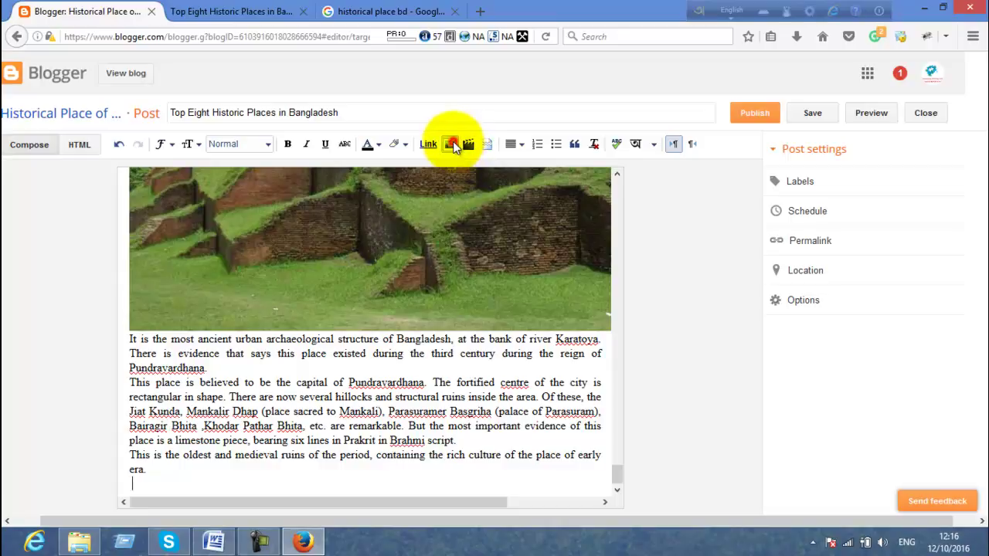
{"action": "left_click", "coordinate": [451, 144]}
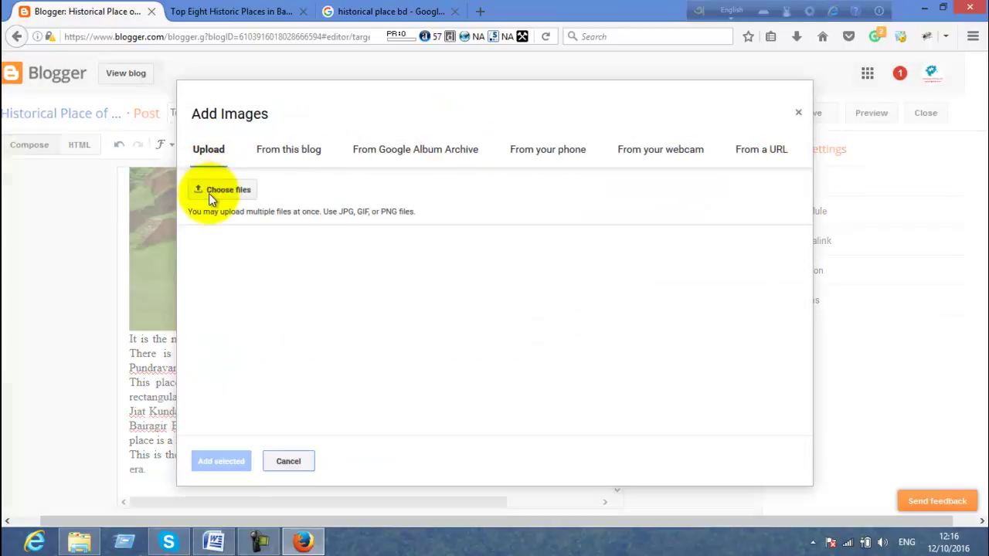
{"action": "left_click", "coordinate": [209, 193]}
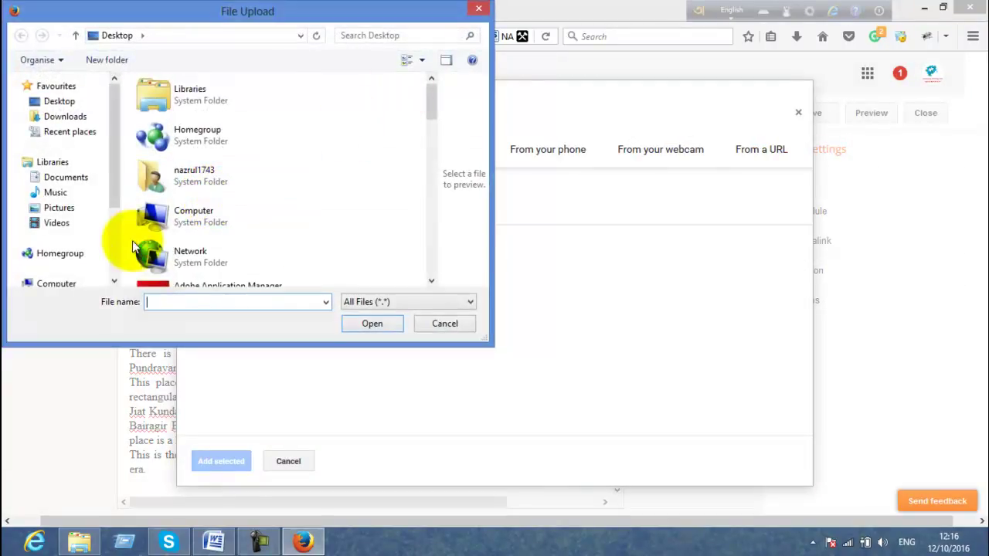
{"action": "left_click", "coordinate": [481, 8]}
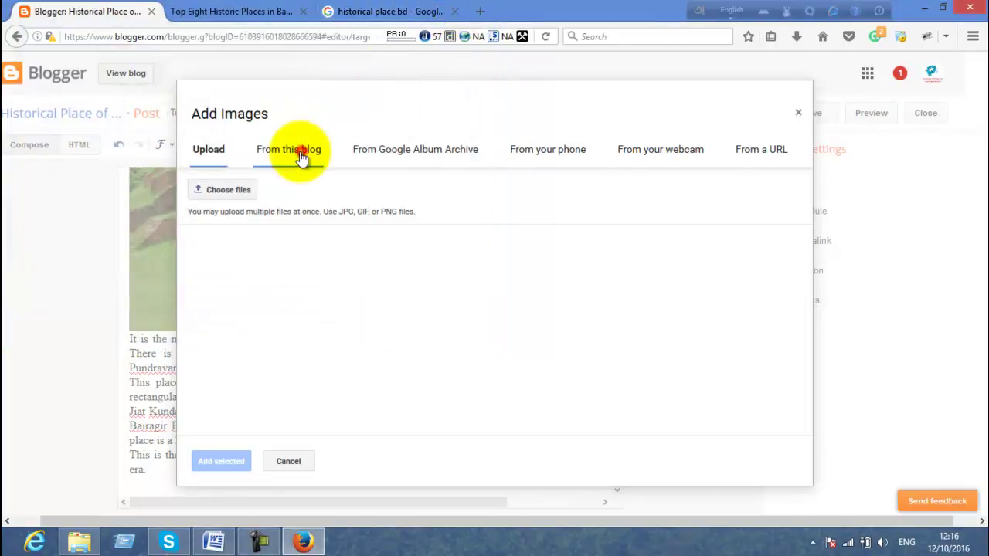
Insert the first Outsourcing Training Center logo from the Google Album Archive's "Profile photos" album at the end of the post.
{"action": "left_click", "coordinate": [302, 154]}
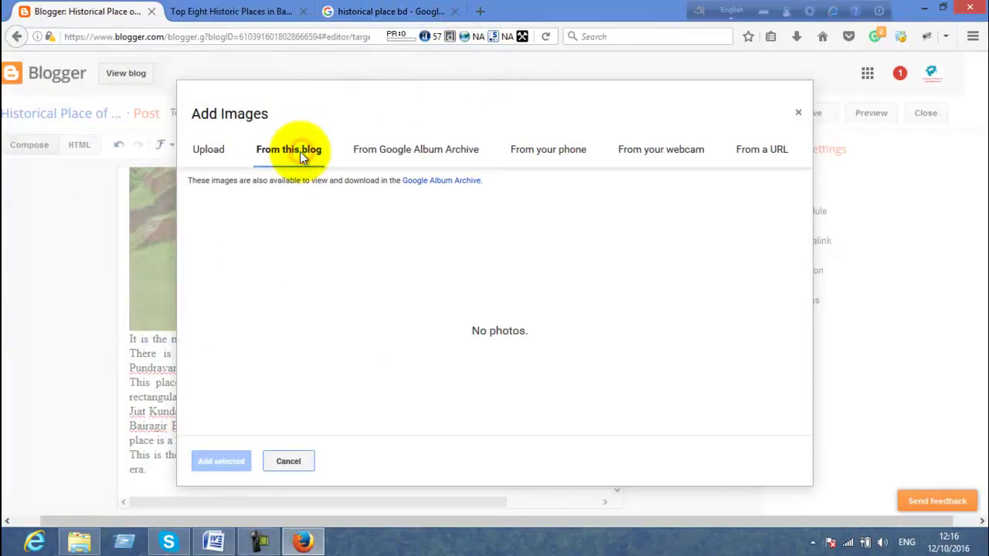
{"action": "left_click", "coordinate": [363, 154]}
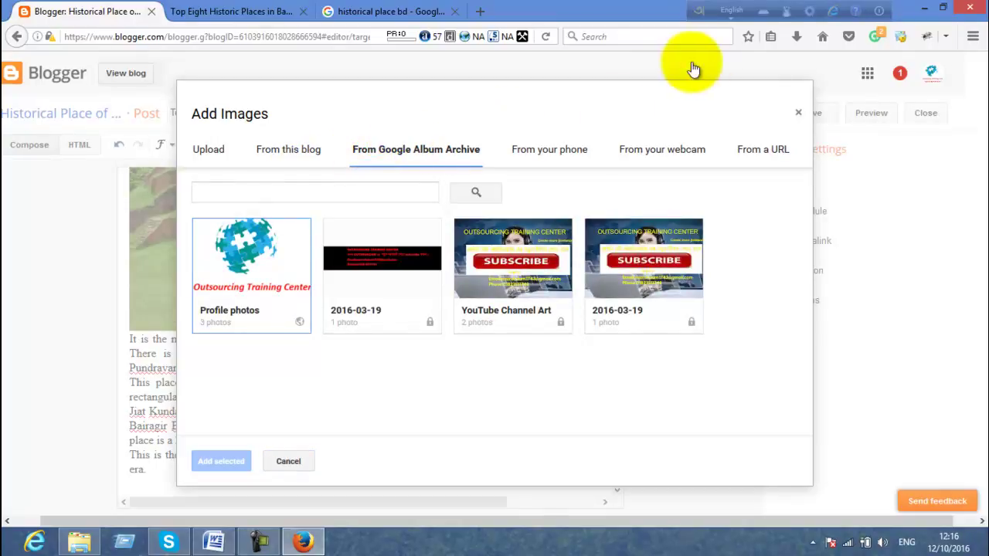
{"action": "left_click", "coordinate": [243, 310]}
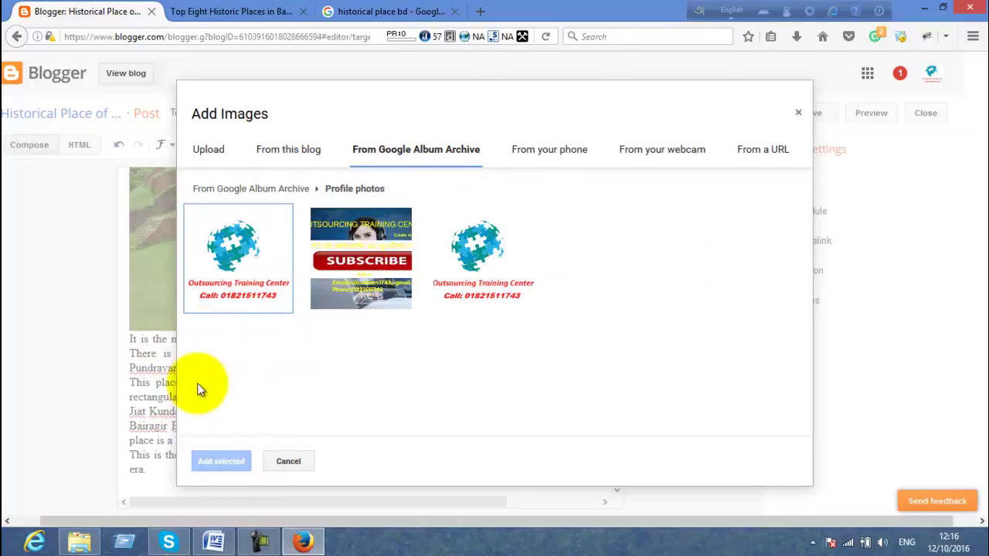
{"action": "left_click", "coordinate": [221, 307]}
{"action": "left_click", "coordinate": [221, 461]}
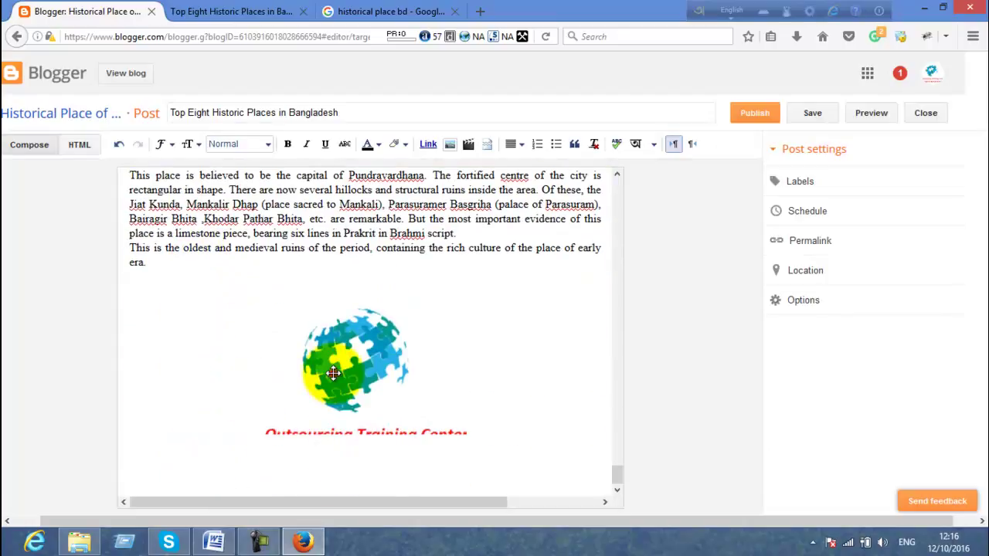
Delete the Outsourcing Training Center logo image from the end of the post.
{"action": "left_click", "coordinate": [333, 374]}
{"action": "left_click", "coordinate": [483, 373]}
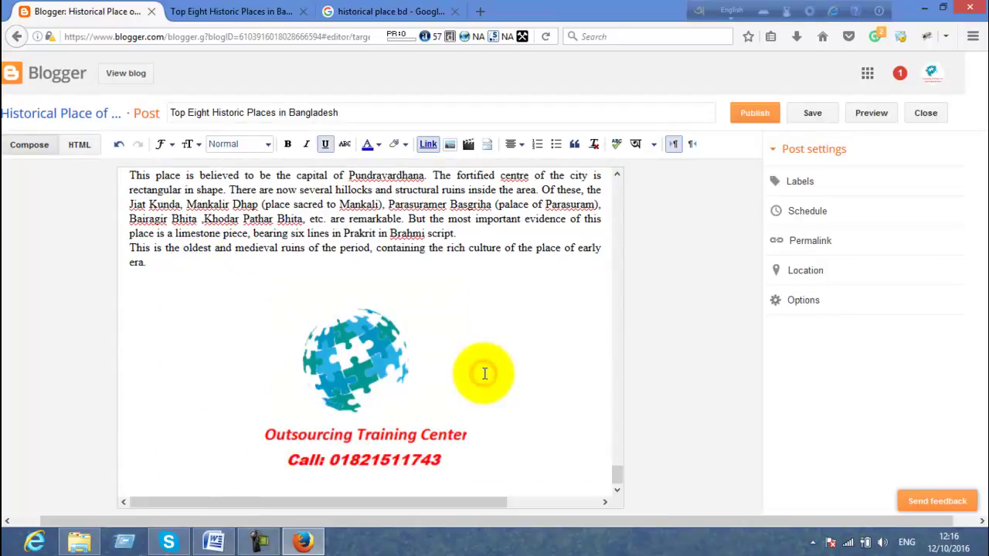
{"action": "left_click", "coordinate": [412, 370]}
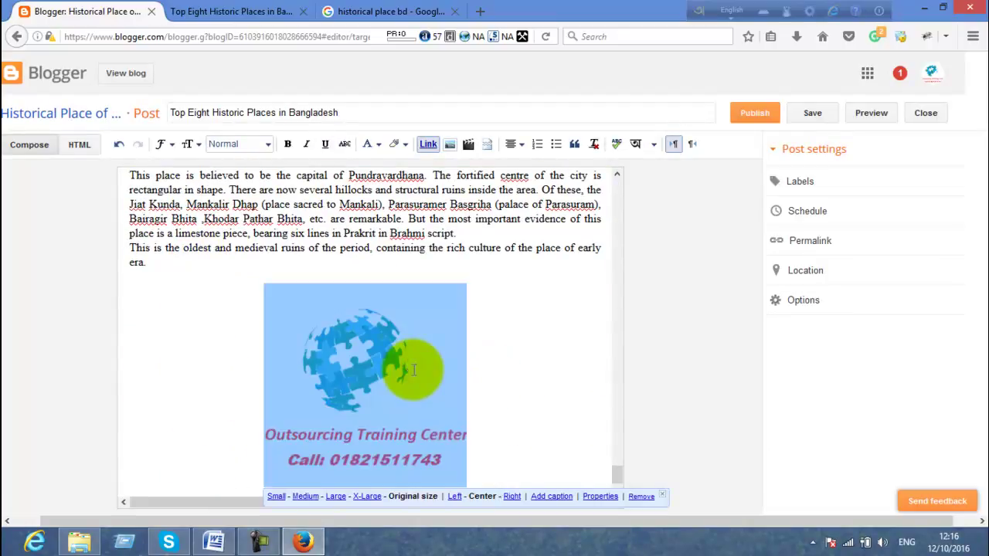
{"action": "key", "text": "Delete"}
Examine the sources for adding a video: file upload, YouTube search, own YouTube videos and phone, and leave without adding one.
{"action": "left_click", "coordinate": [471, 147]}
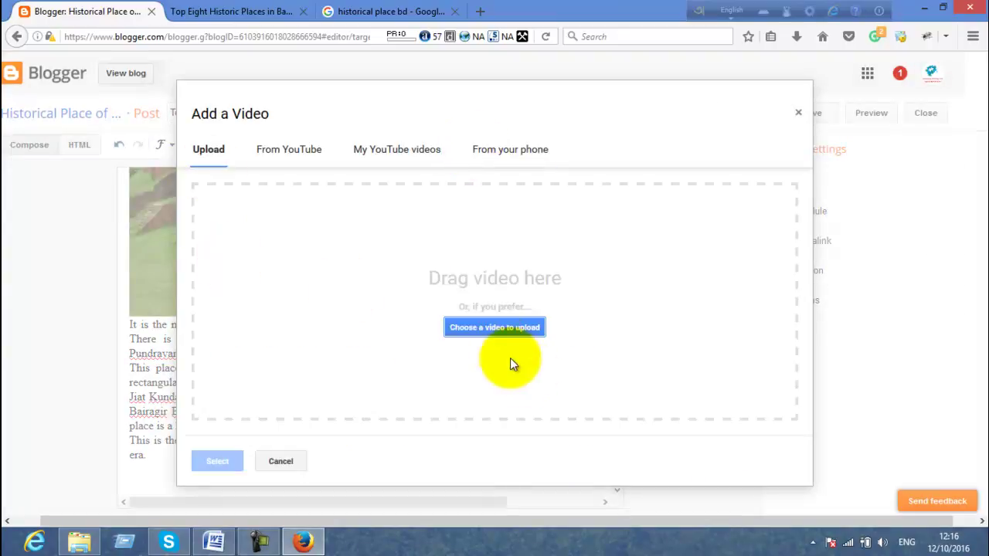
{"action": "left_click", "coordinate": [477, 320]}
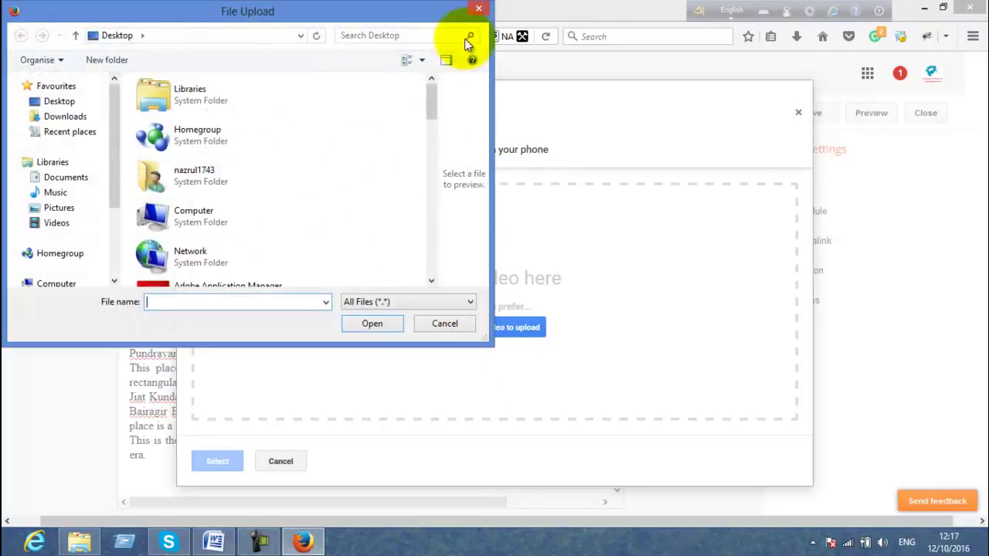
{"action": "left_click", "coordinate": [478, 9]}
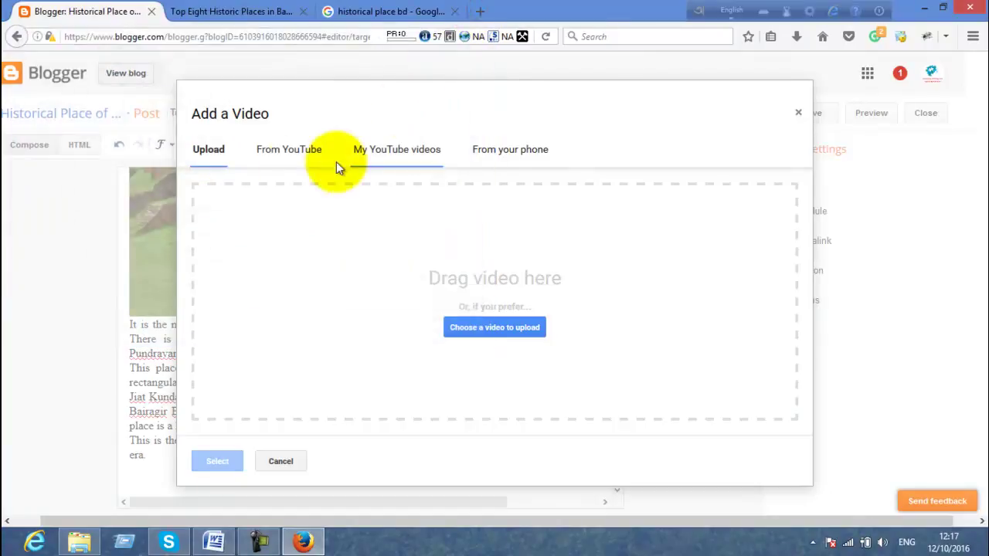
{"action": "left_click", "coordinate": [263, 151]}
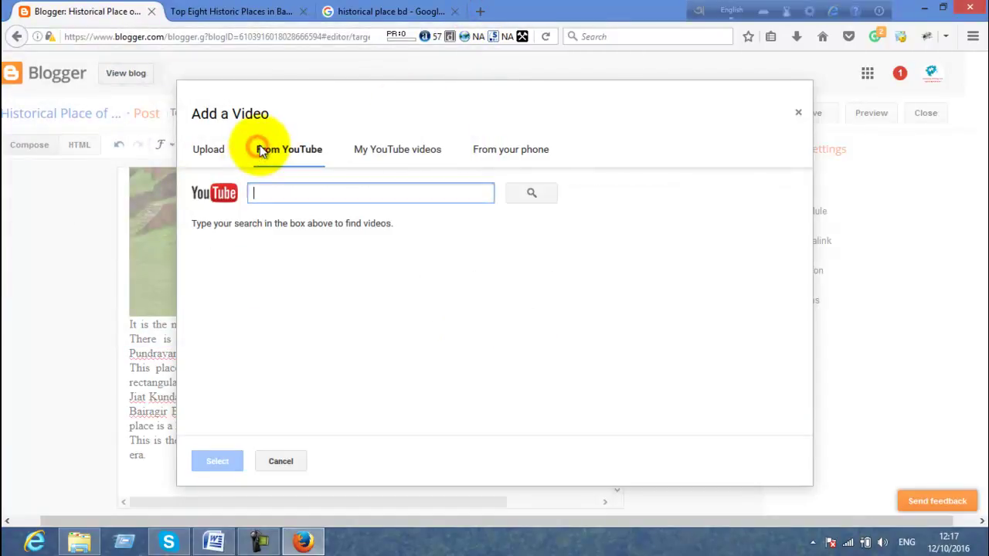
{"action": "left_click", "coordinate": [389, 151]}
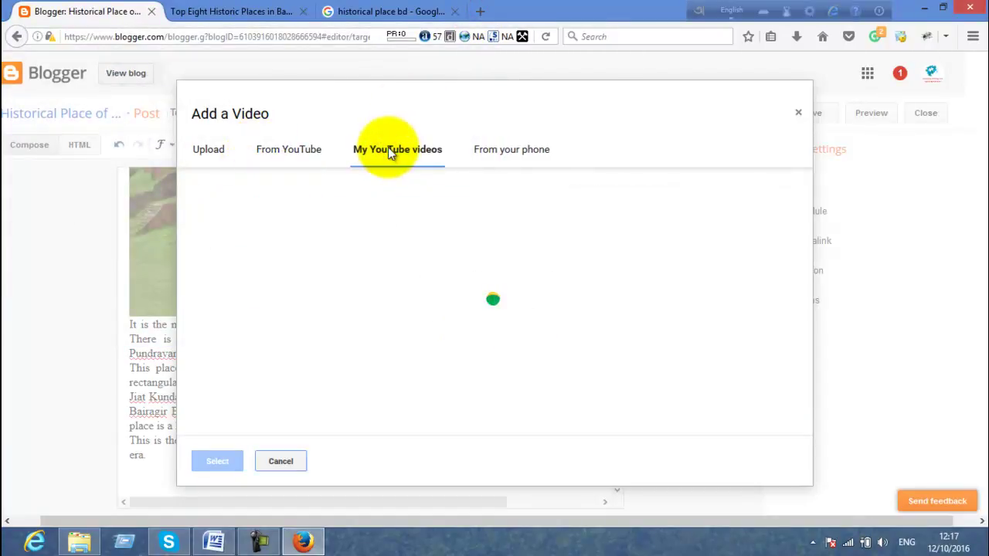
{"action": "left_click", "coordinate": [526, 156]}
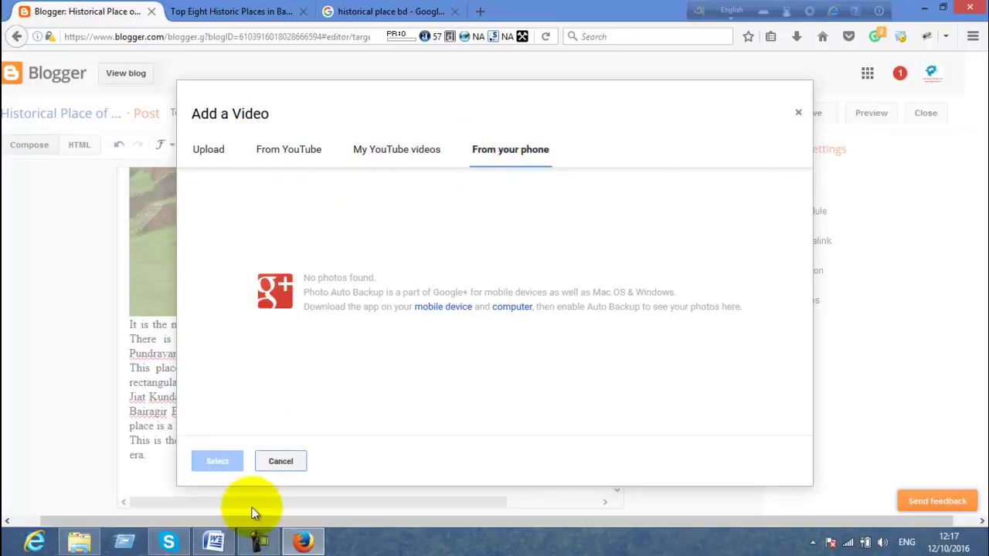
{"action": "left_click", "coordinate": [393, 156]}
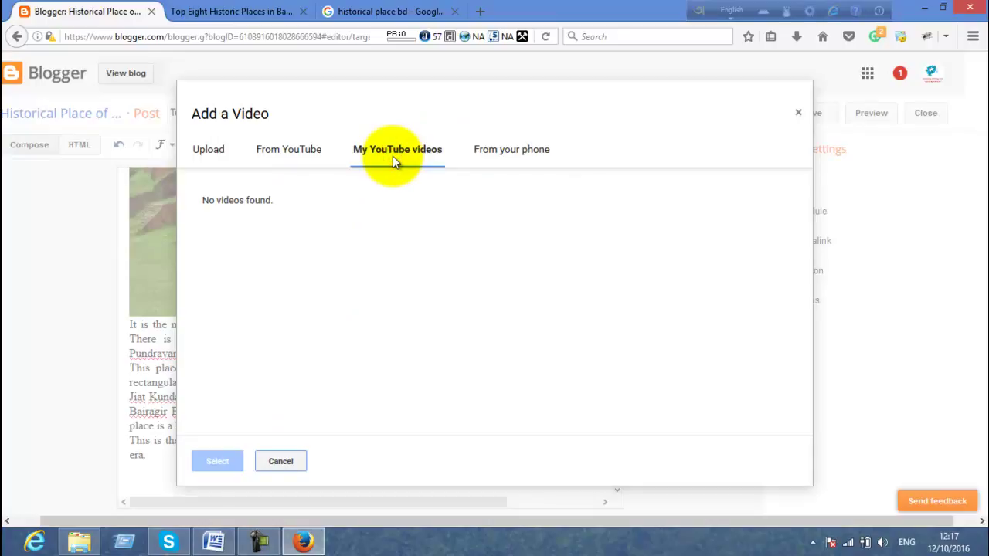
{"action": "left_click", "coordinate": [408, 10]}
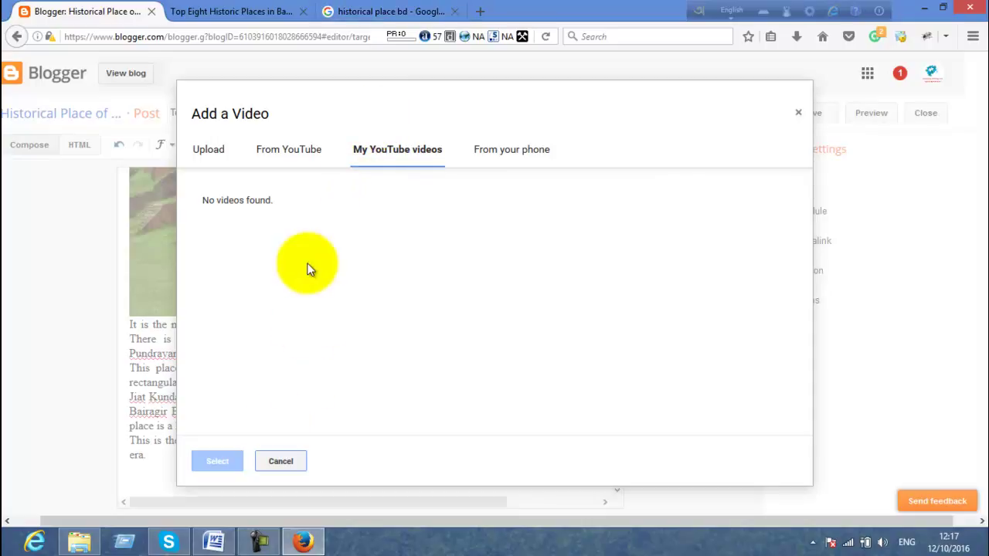
{"action": "left_click", "coordinate": [276, 460]}
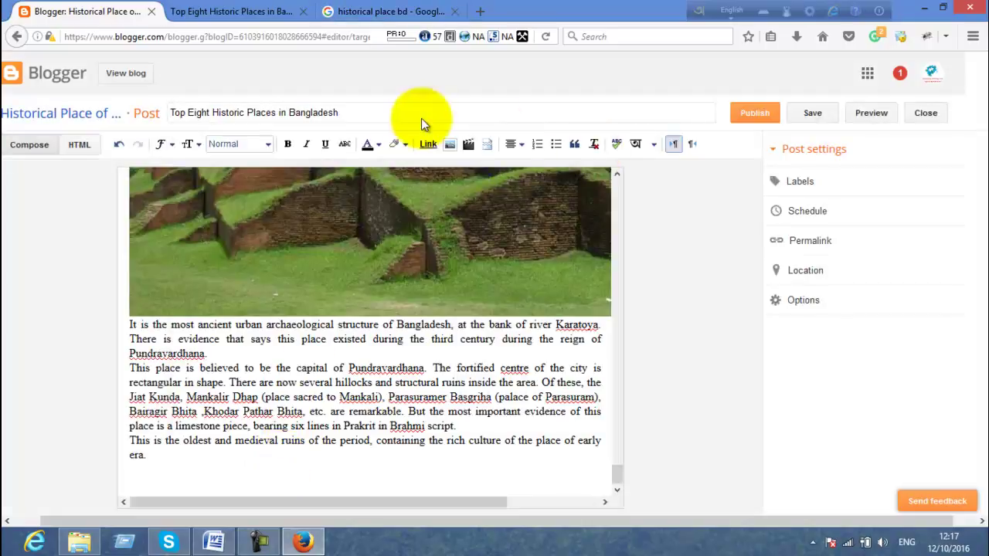
Insert a jump break after the last Mahasthangarh paragraph and left-align the empty line below it.
{"action": "left_click", "coordinate": [488, 149]}
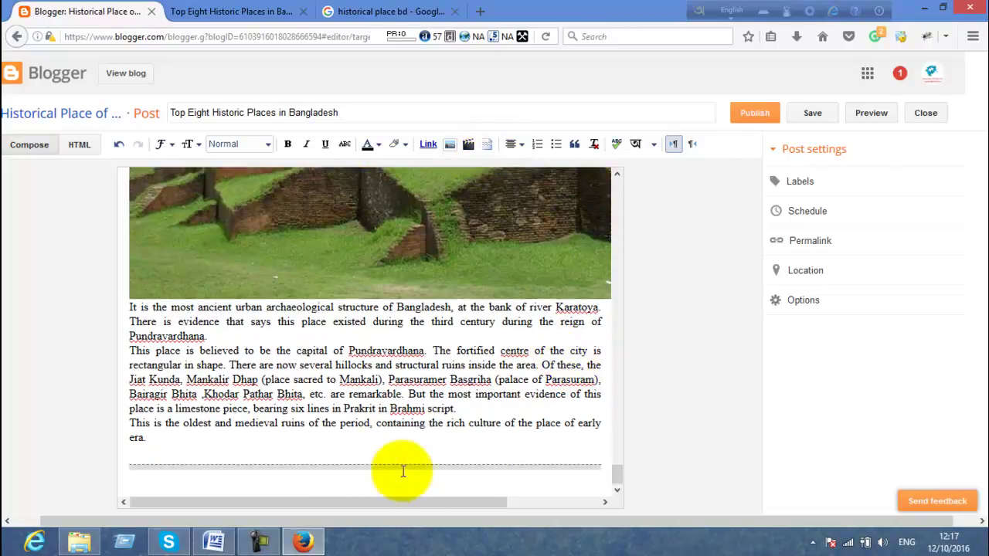
{"action": "left_click", "coordinate": [517, 145]}
{"action": "left_click", "coordinate": [526, 167]}
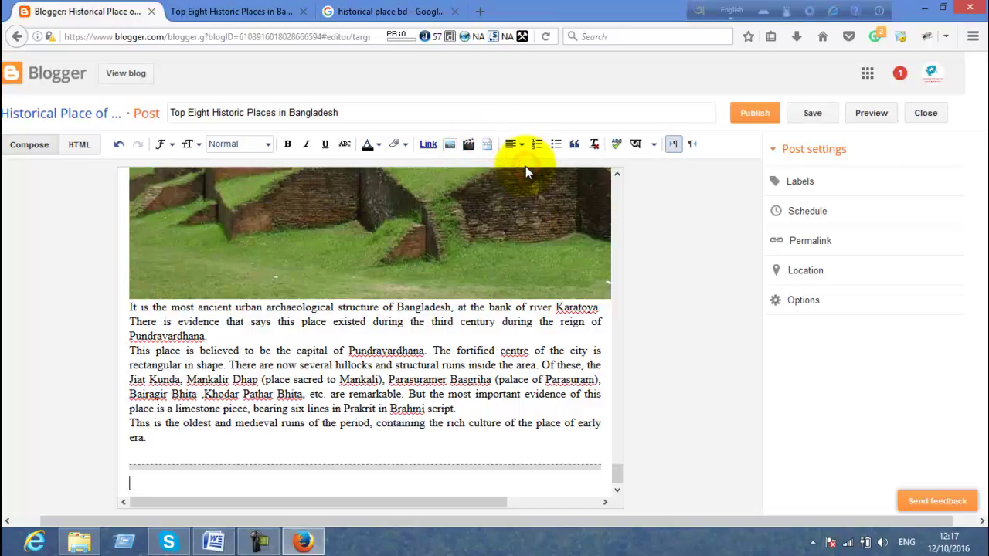
Try centred and right alignment on the empty line below the jump break.
{"action": "left_click", "coordinate": [513, 145]}
{"action": "left_click", "coordinate": [527, 186]}
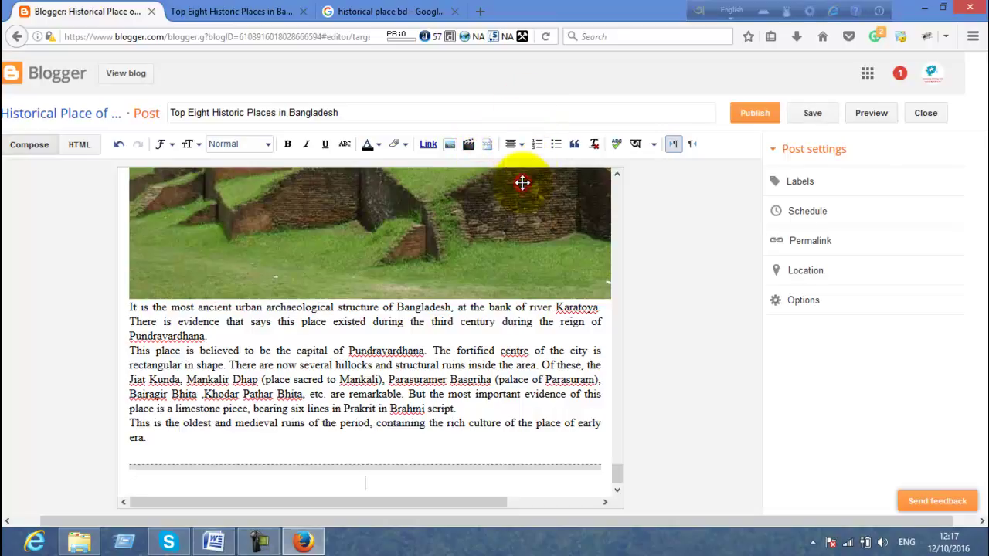
{"action": "left_click", "coordinate": [514, 146]}
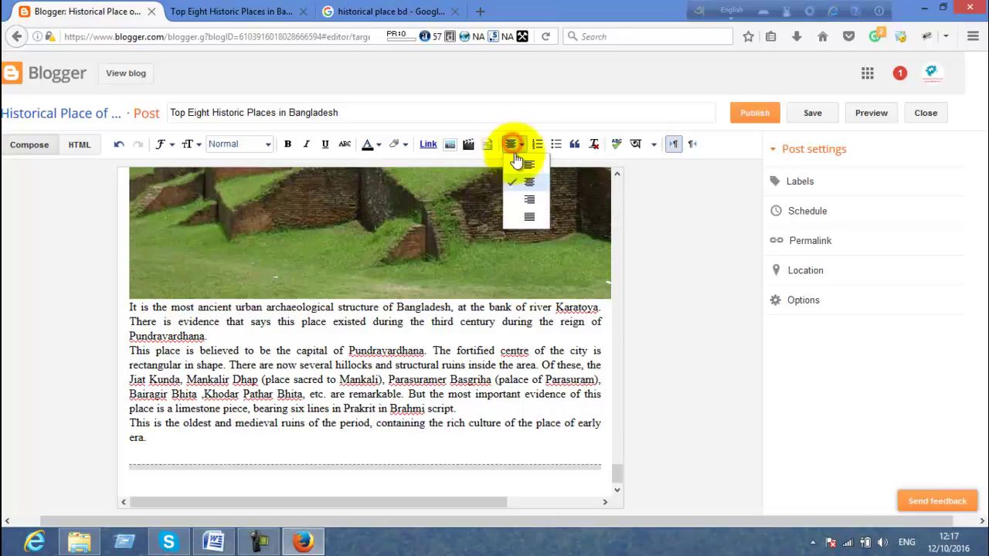
{"action": "left_click", "coordinate": [528, 200]}
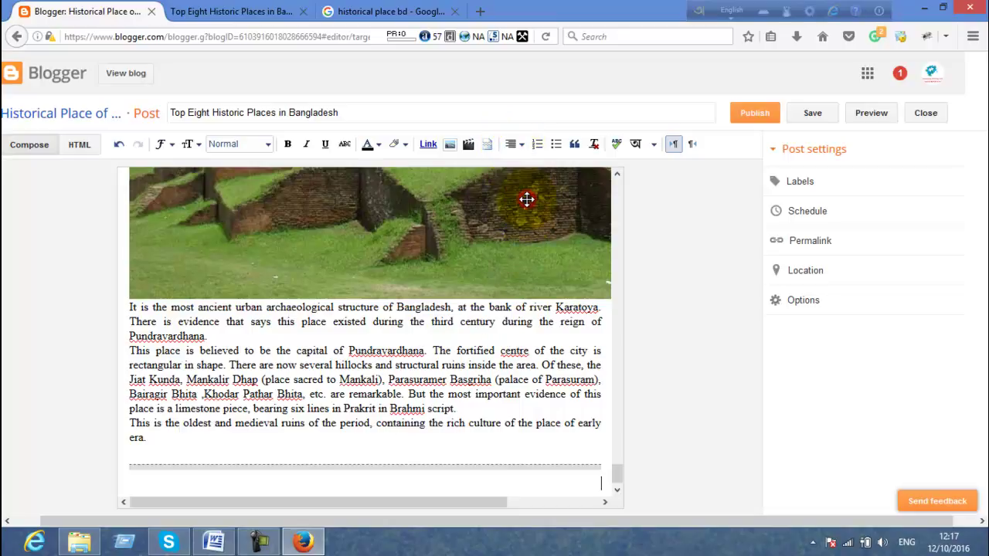
Justify the line below the jump break and delete the sample text "rgfhgfh" from it.
{"action": "left_click", "coordinate": [512, 144]}
{"action": "left_click", "coordinate": [521, 221]}
{"action": "left_click_drag", "start_coordinate": [169, 484], "coordinate": [125, 478]}
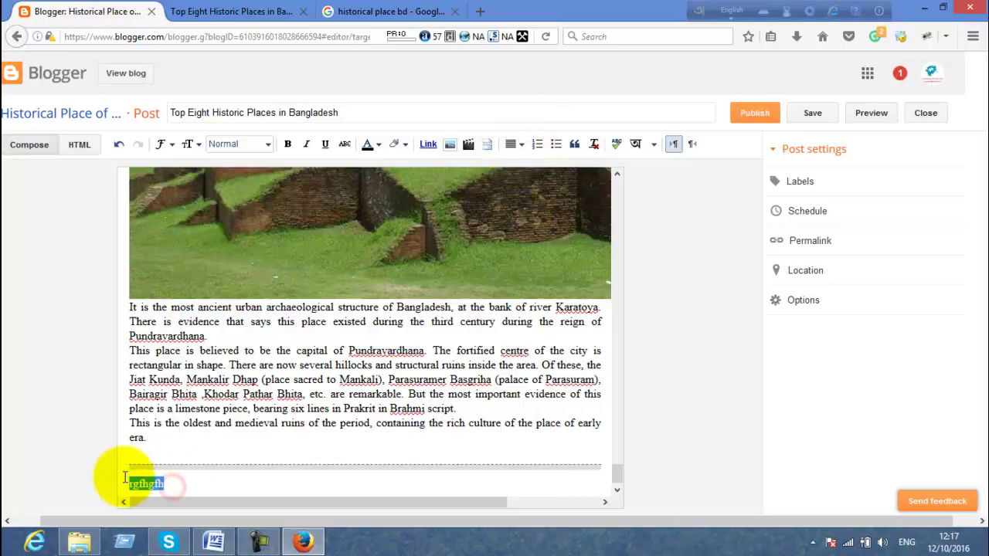
{"action": "key", "text": "BackSpace"}
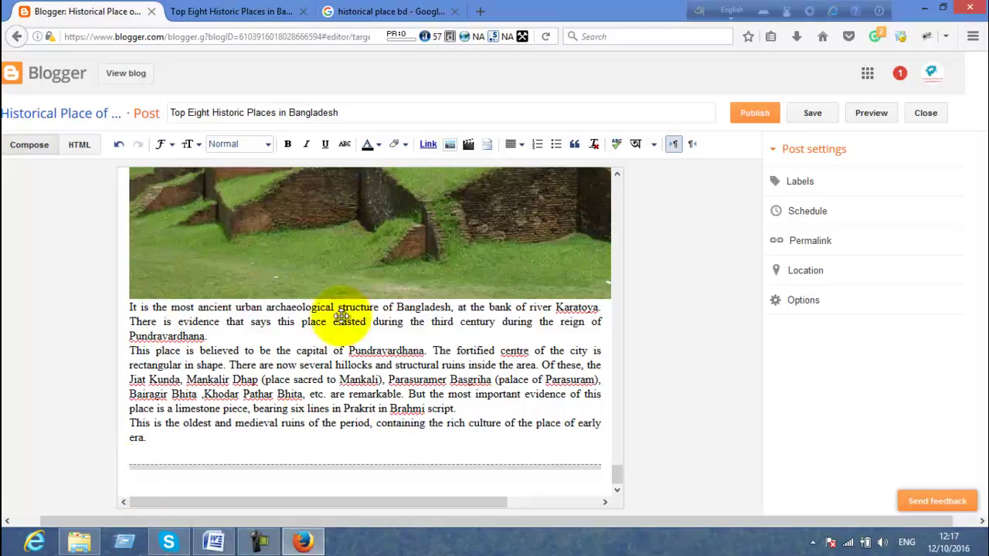
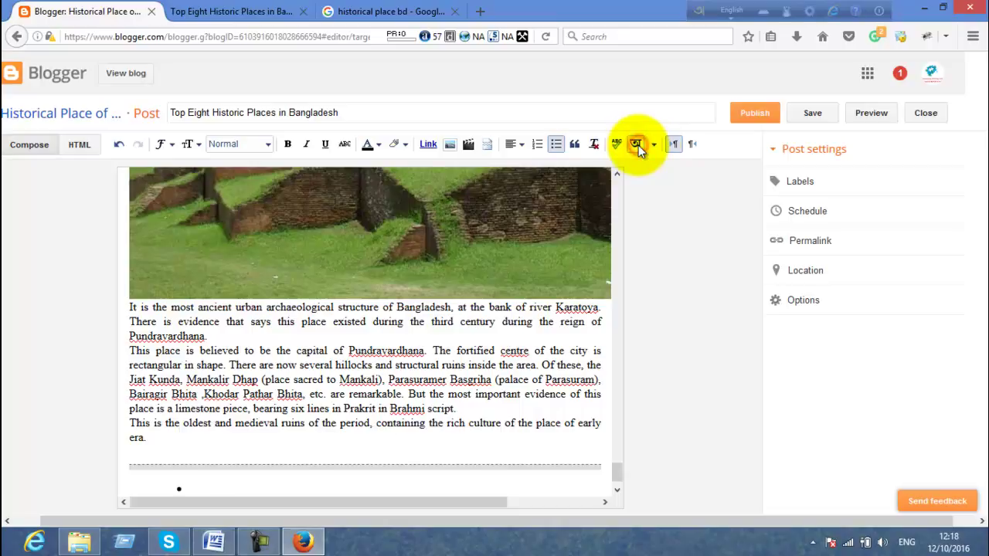
Spell-check the post with left-to-right text direction and turn on Bengali transliteration.
{"action": "left_click", "coordinate": [678, 145]}
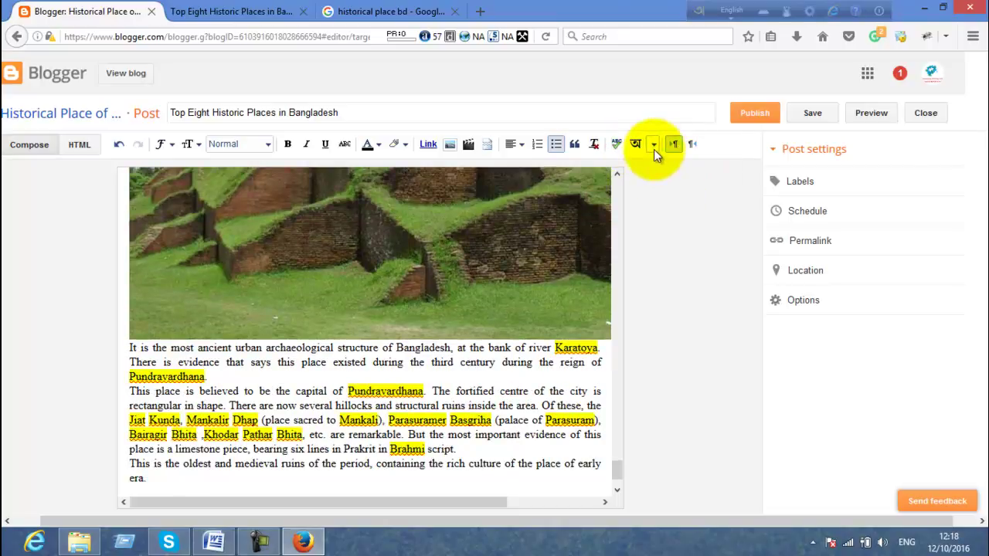
{"action": "left_click", "coordinate": [634, 147]}
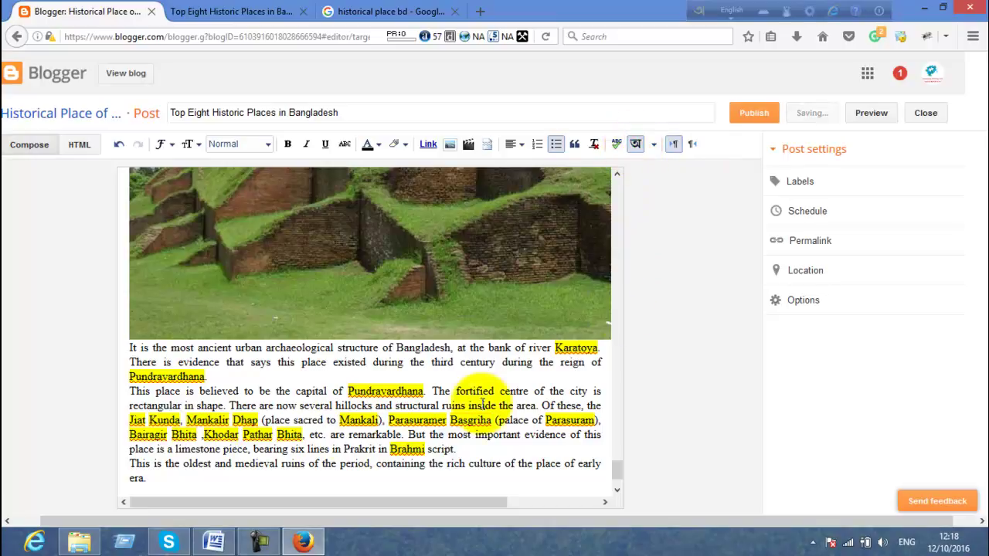
{"action": "scroll", "coordinate": [389, 388], "scroll_direction": "up", "scroll_amount": 3}
{"action": "scroll", "coordinate": [448, 357], "scroll_direction": "up", "scroll_amount": 10}
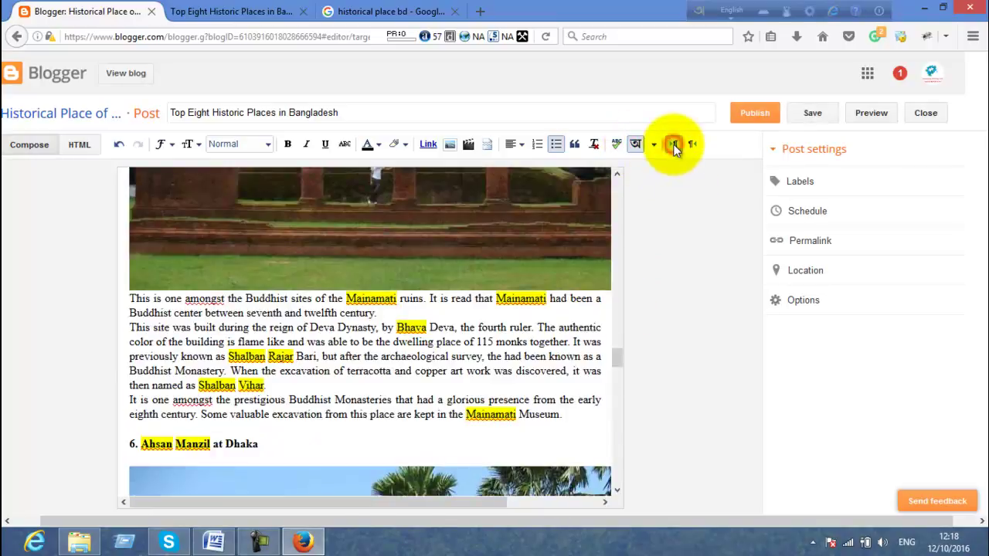
Set the text direction to left-to-right and turn off Bengali transliteration.
{"action": "left_click", "coordinate": [673, 148]}
{"action": "left_click", "coordinate": [633, 147]}
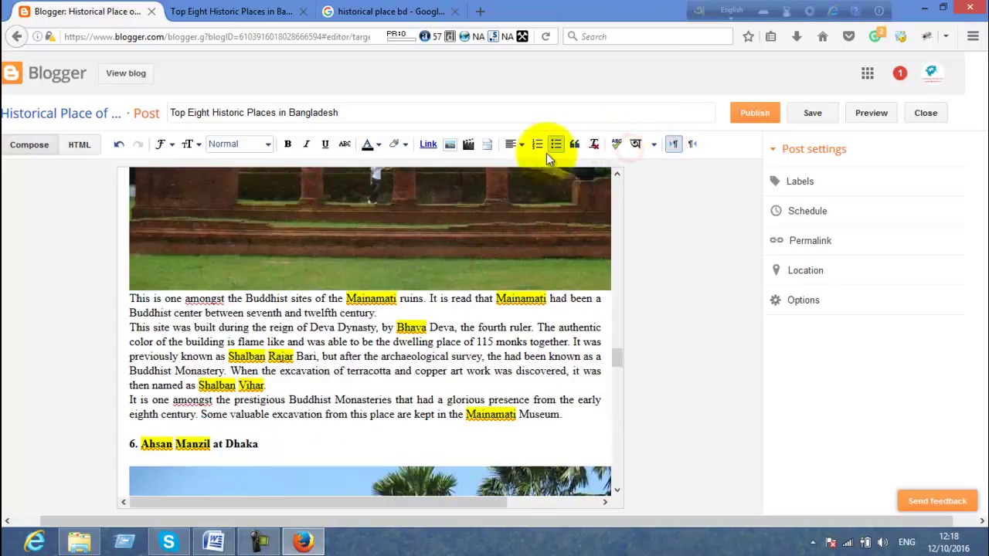
Publish the "Top Eight Historic Places in Bangladesh" post and dismiss the Google+ sharing prompt.
{"action": "left_click", "coordinate": [753, 115]}
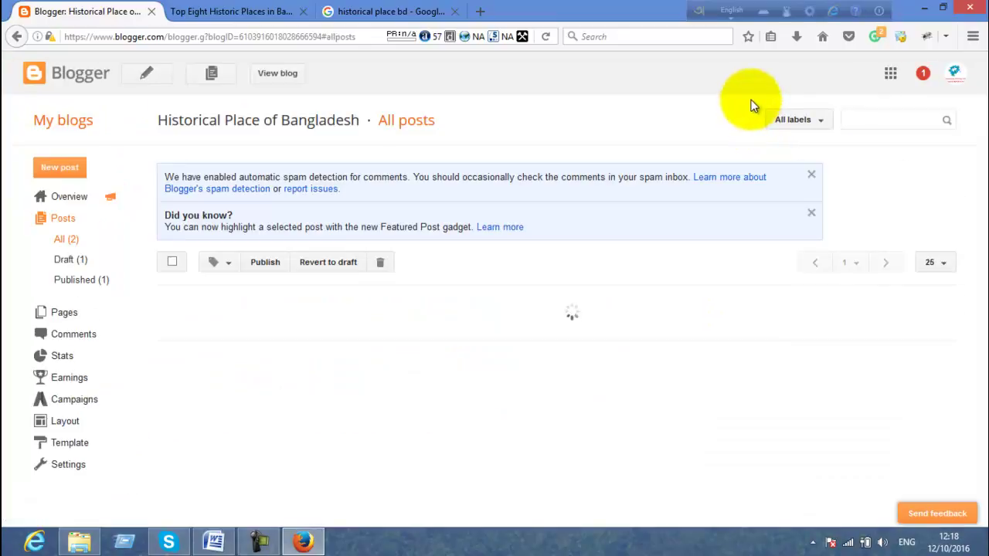
{"action": "left_click", "coordinate": [212, 306]}
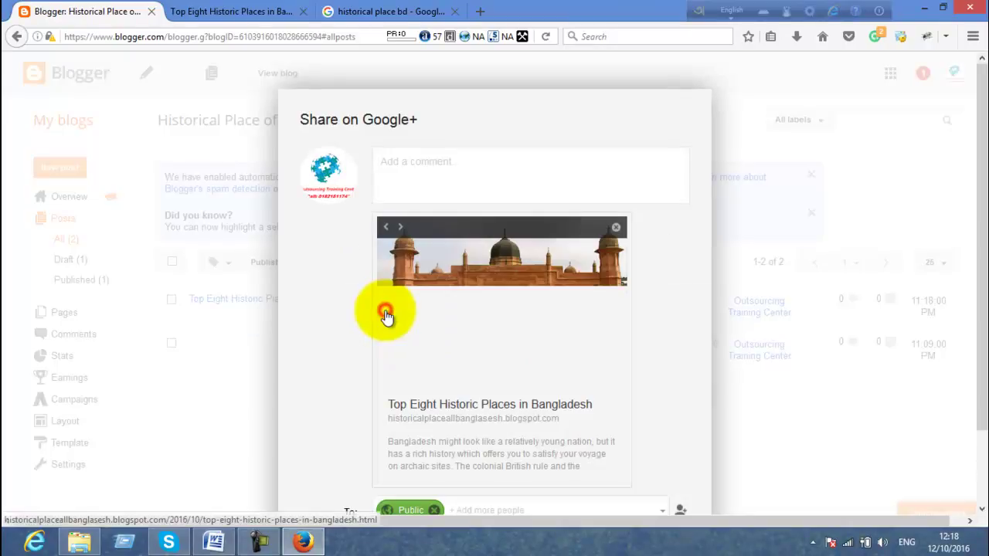
{"action": "scroll", "coordinate": [398, 348], "scroll_direction": "down", "scroll_amount": 2}
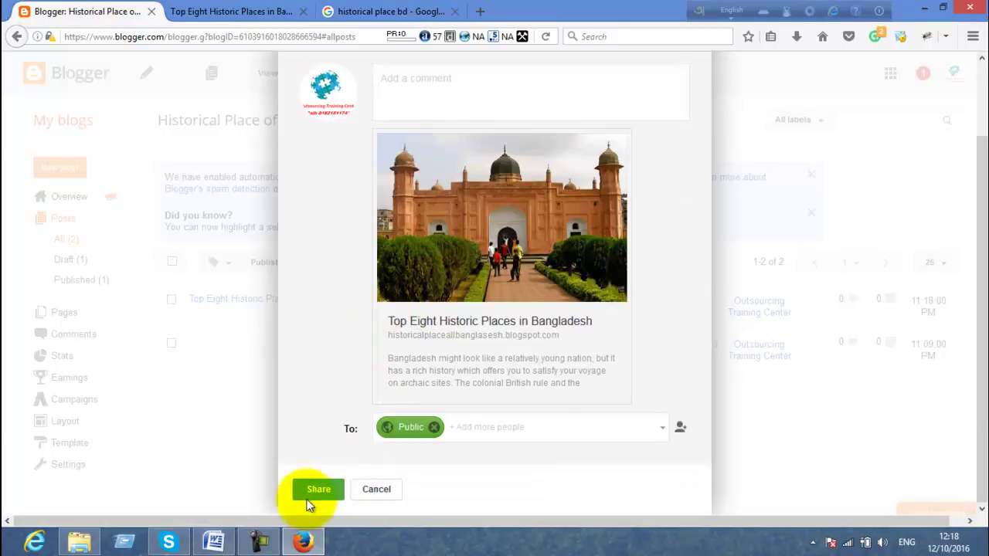
{"action": "left_click", "coordinate": [386, 495]}
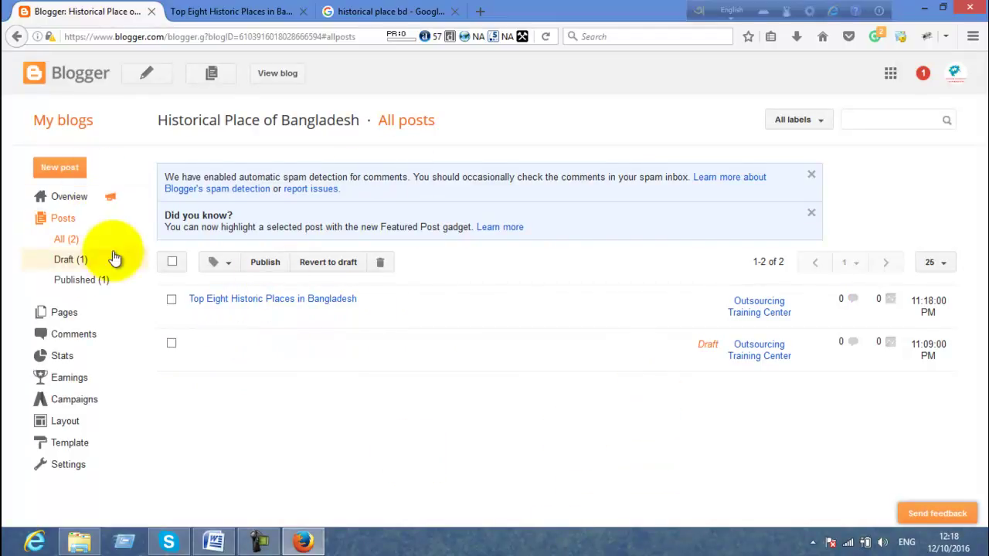
Return to the list of blogs and close the source article and Google search pages.
{"action": "left_click", "coordinate": [55, 129]}
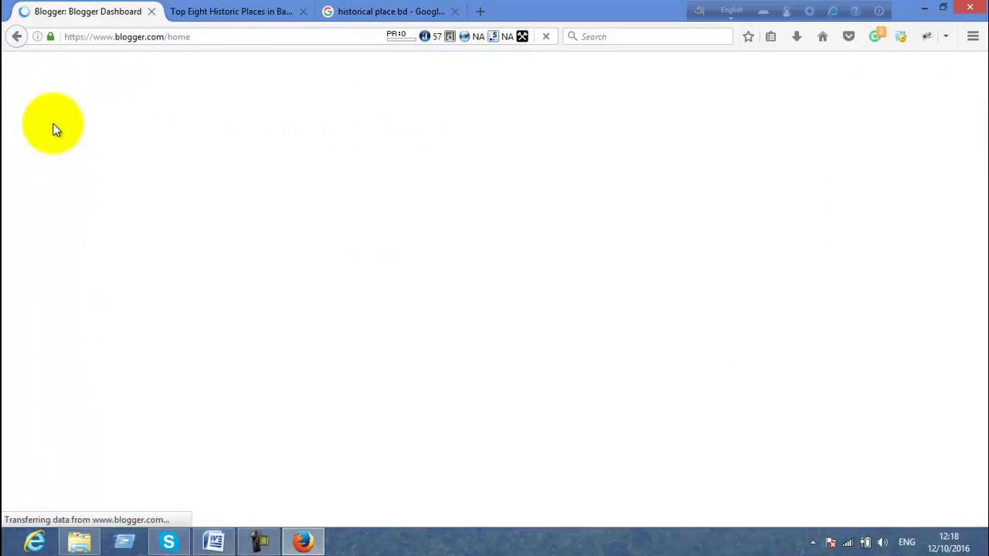
{"action": "left_click", "coordinate": [292, 13]}
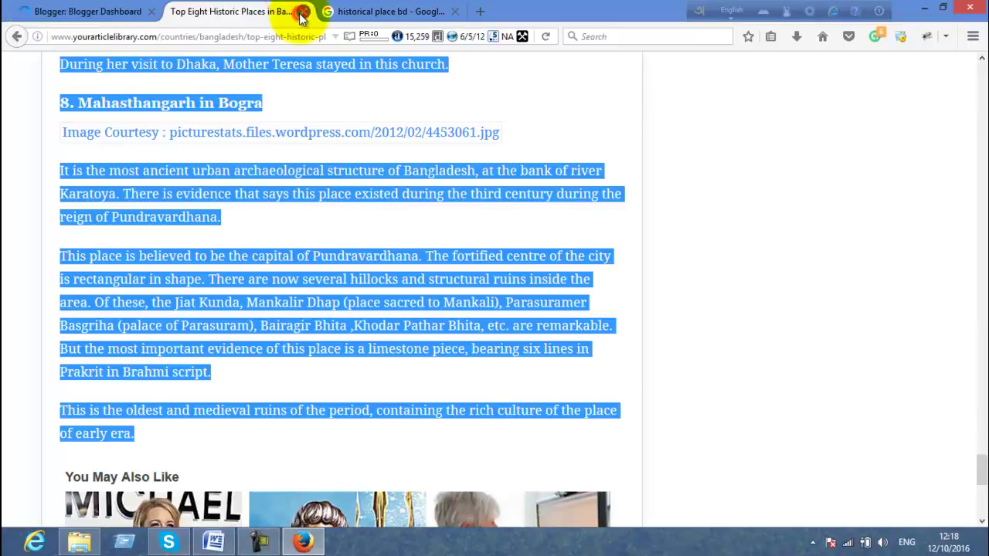
{"action": "left_click", "coordinate": [303, 12]}
{"action": "left_click", "coordinate": [303, 12]}
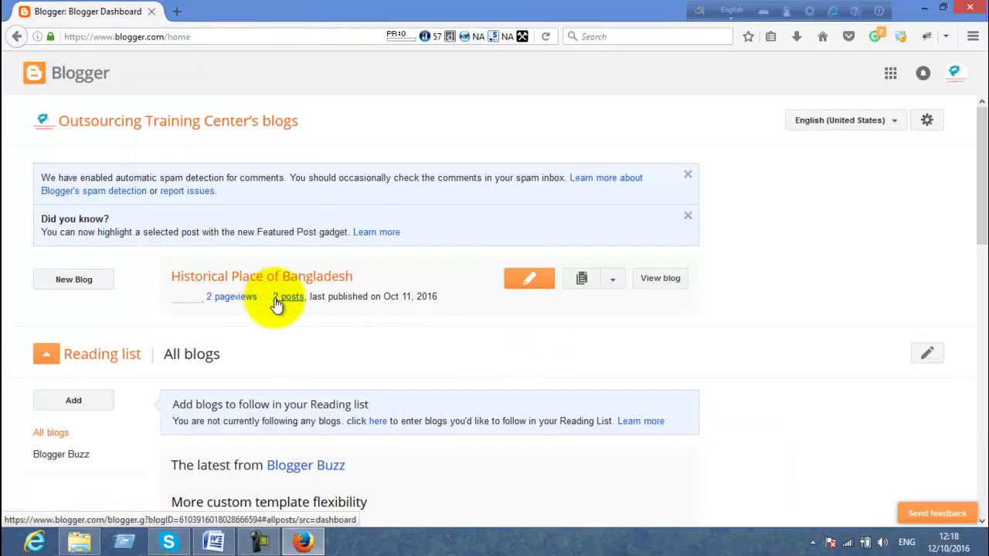
View the published Historical Place of Bangladesh blog and review the post from its introduction to the page footer.
{"action": "left_click", "coordinate": [664, 280]}
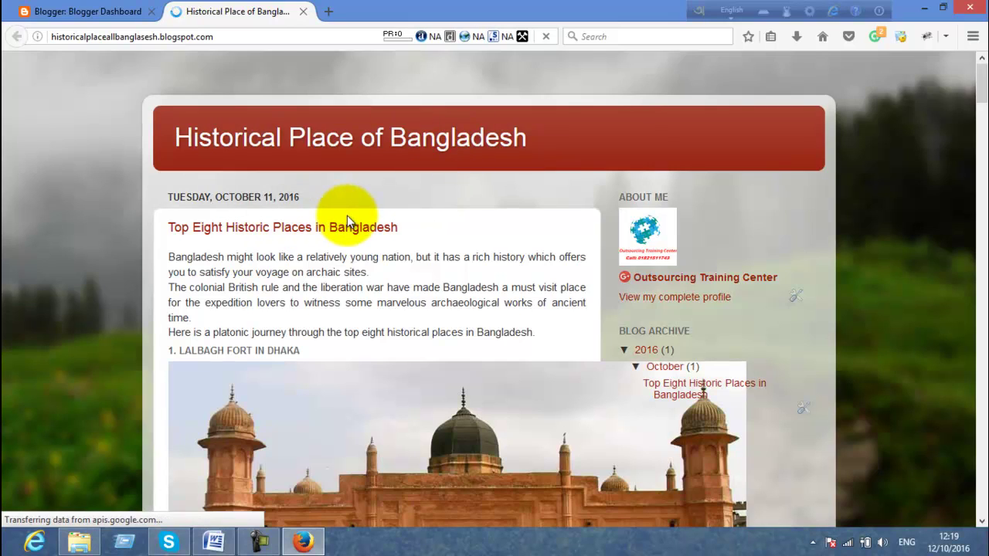
{"action": "scroll", "coordinate": [448, 267], "scroll_direction": "down", "scroll_amount": 3}
{"action": "scroll", "coordinate": [603, 284], "scroll_direction": "down", "scroll_amount": 15}
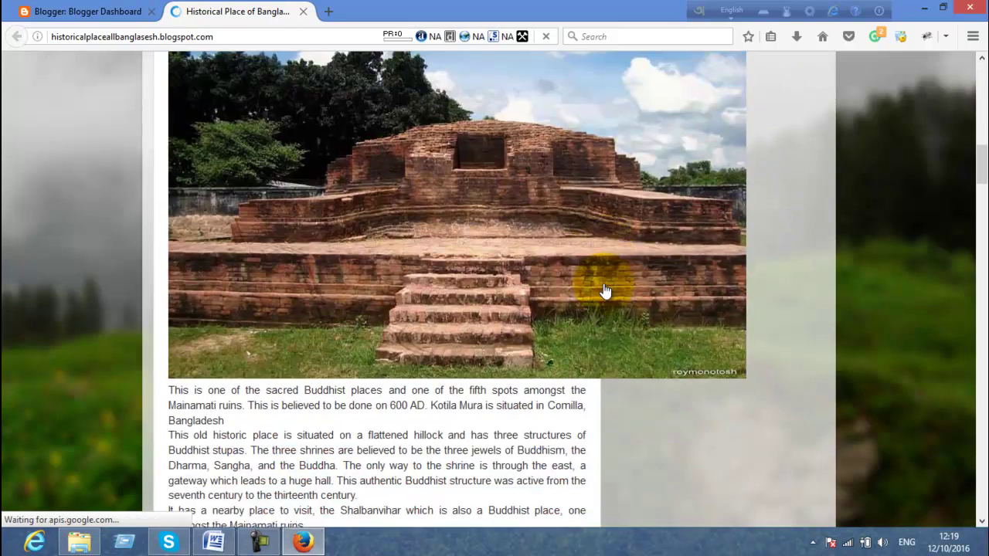
{"action": "scroll", "coordinate": [605, 291], "scroll_direction": "down", "scroll_amount": 15}
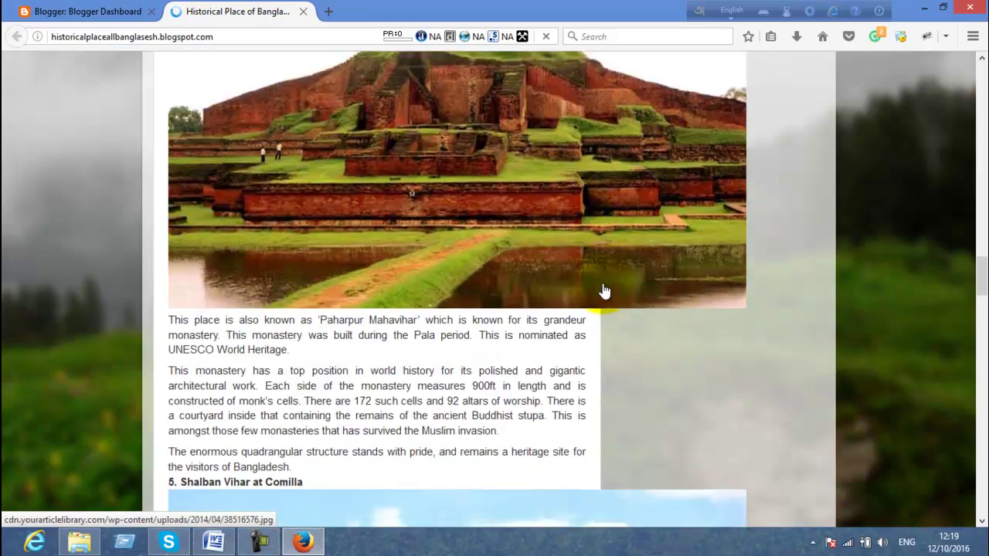
{"action": "scroll", "coordinate": [605, 291], "scroll_direction": "down", "scroll_amount": 15}
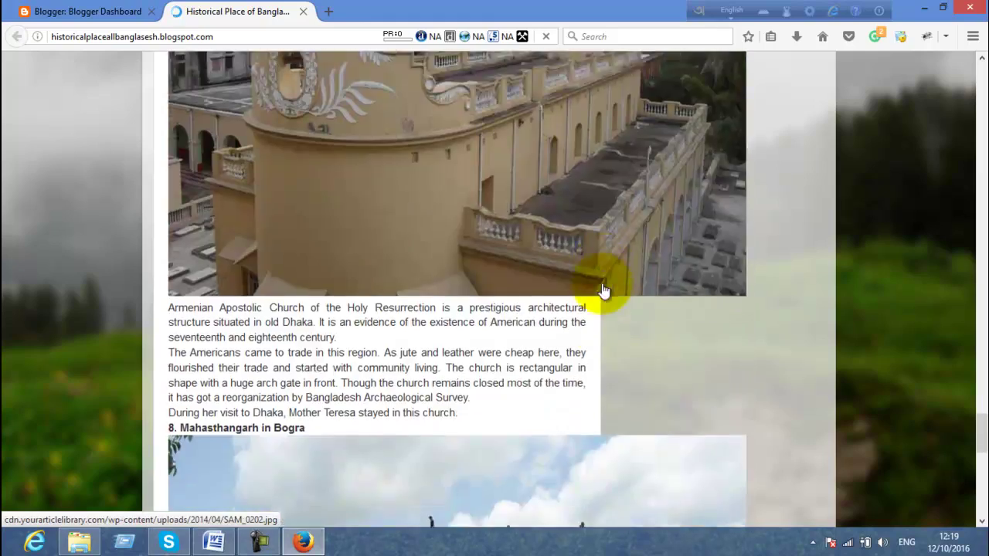
{"action": "scroll", "coordinate": [604, 291], "scroll_direction": "down", "scroll_amount": 4}
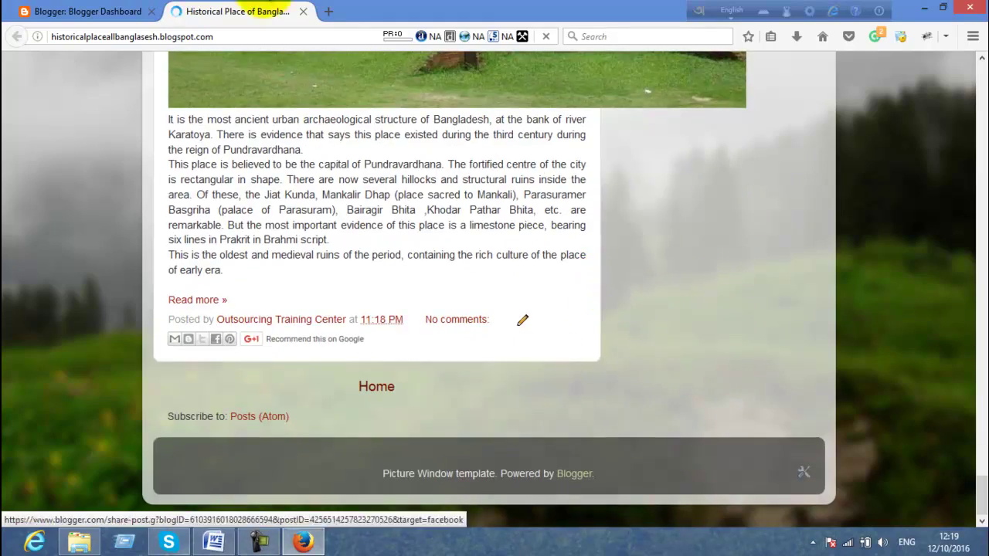
Open the blog's list of posts, rechecking the Mahasthangarh section on the published blog while it loads.
{"action": "left_click", "coordinate": [84, 11]}
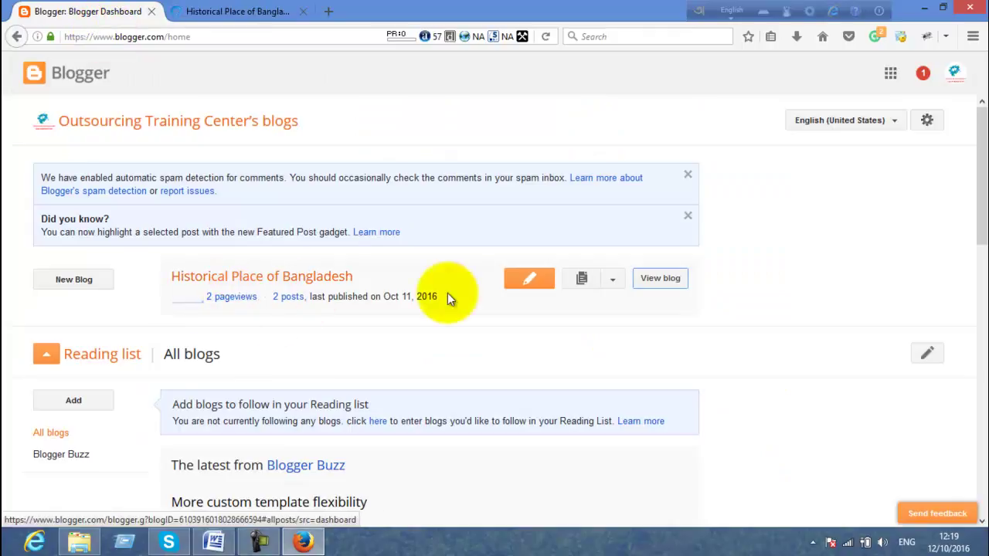
{"action": "left_click", "coordinate": [278, 299]}
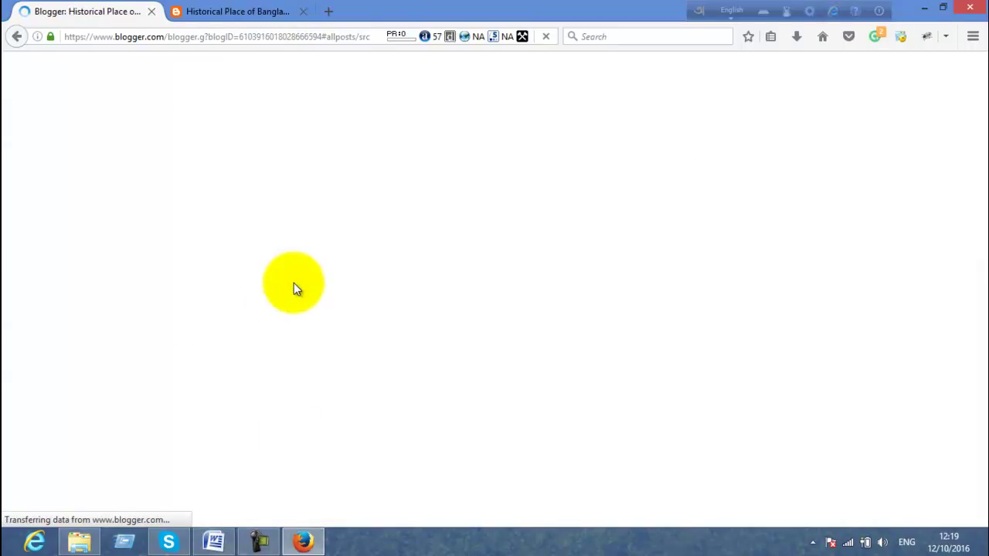
{"action": "left_click", "coordinate": [224, 11]}
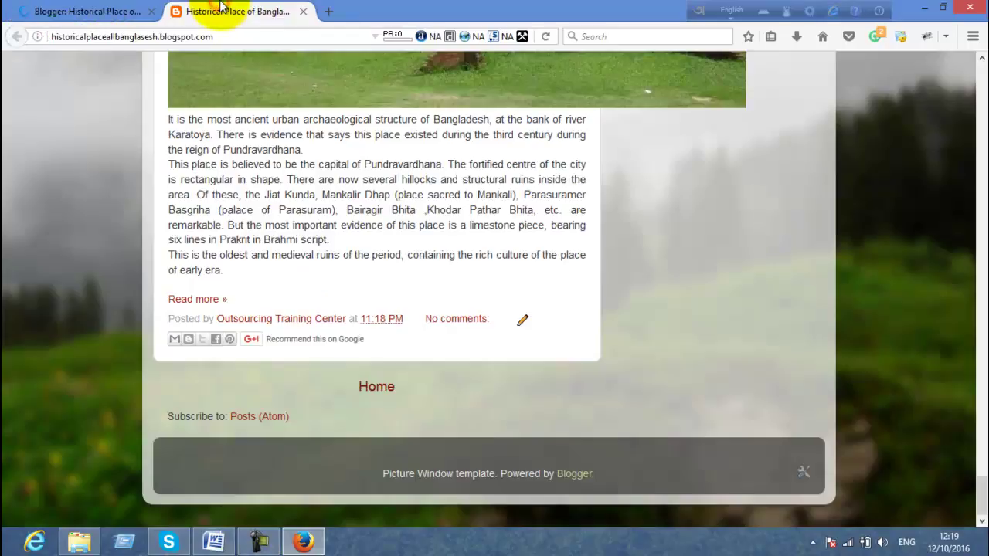
{"action": "scroll", "coordinate": [443, 308], "scroll_direction": "up", "scroll_amount": 5}
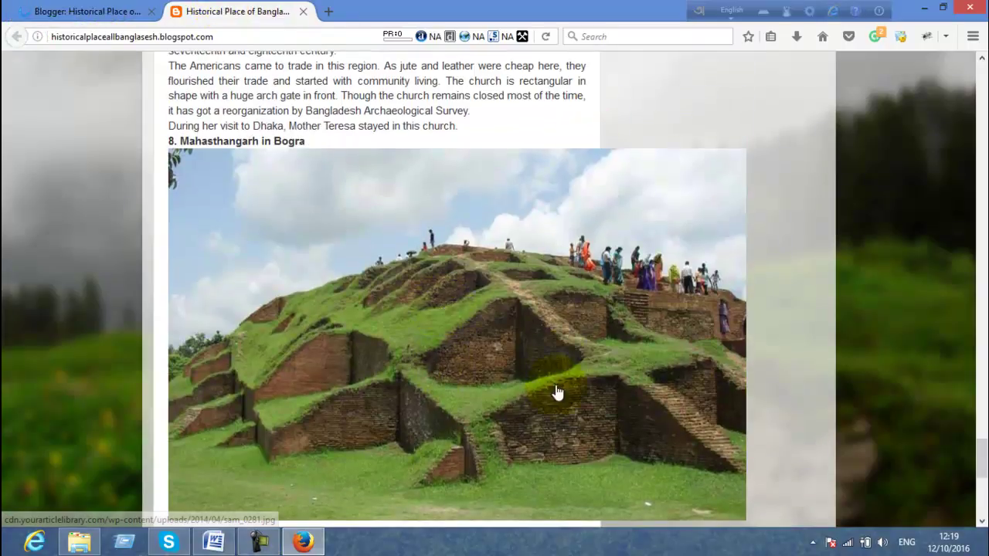
{"action": "left_click", "coordinate": [105, 9]}
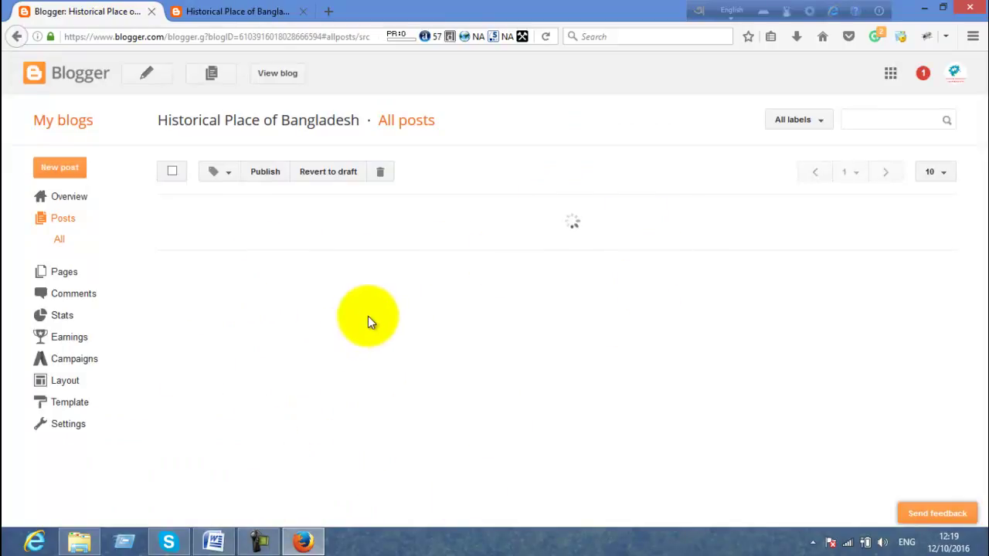
Close the open Word window and return to the blog's list of posts.
{"action": "mouse_move", "coordinate": [236, 548]}
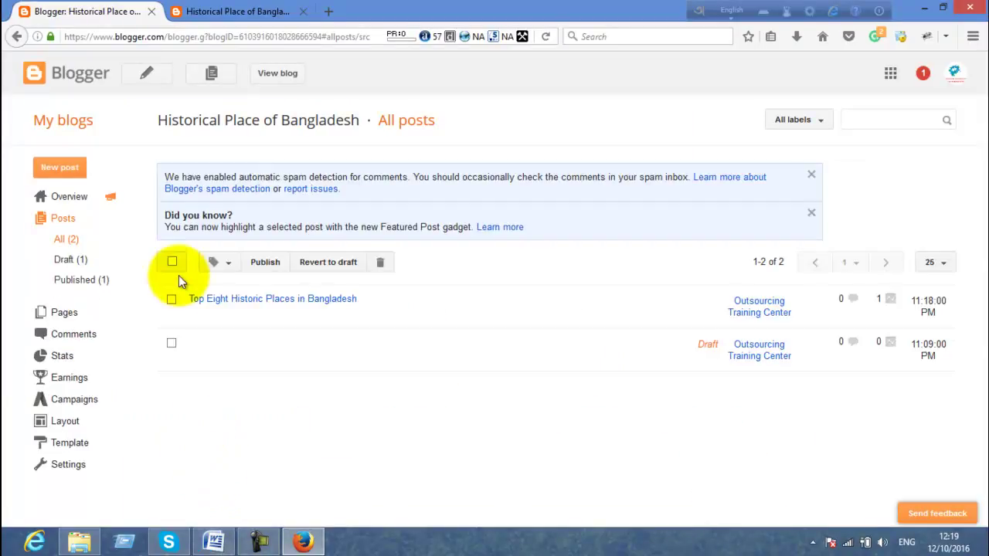
{"action": "right_click", "coordinate": [210, 534]}
{"action": "left_click", "coordinate": [201, 503]}
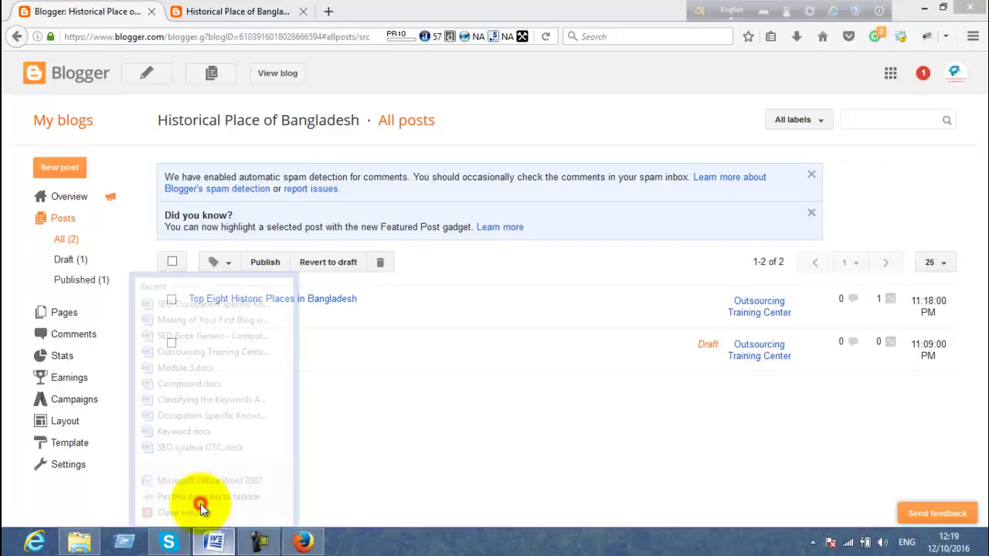
{"action": "left_click", "coordinate": [440, 306]}
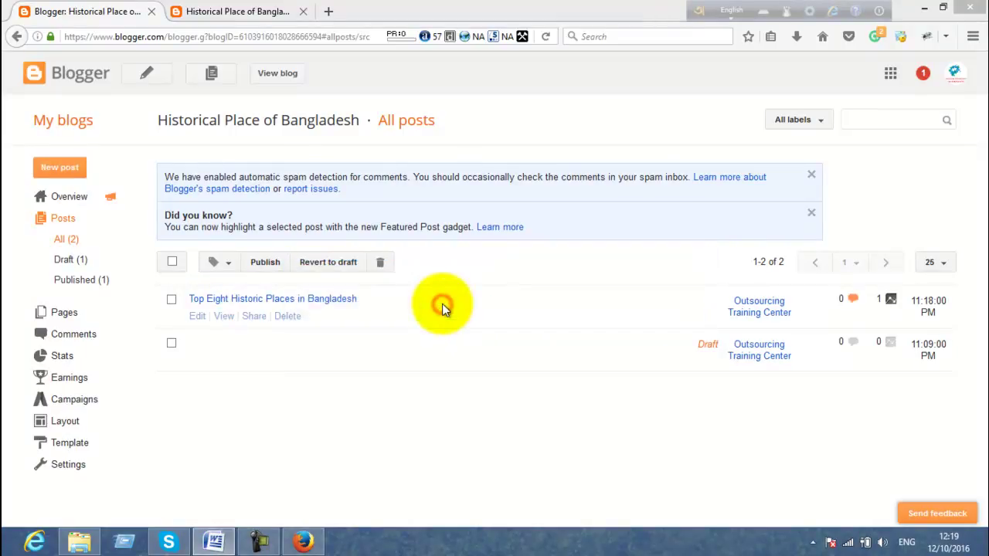
Open the "Top Eight Historic Places in Bangladesh" post for editing and set the Lalbagh Fort picture to Medium size.
{"action": "left_click", "coordinate": [196, 317]}
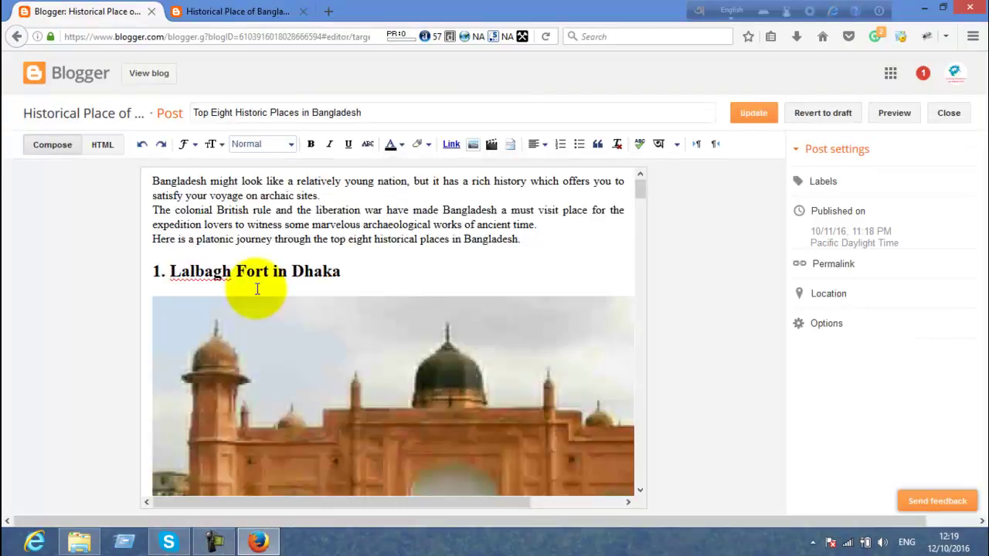
{"action": "scroll", "coordinate": [257, 289], "scroll_direction": "down", "scroll_amount": 5}
{"action": "left_click", "coordinate": [325, 252]}
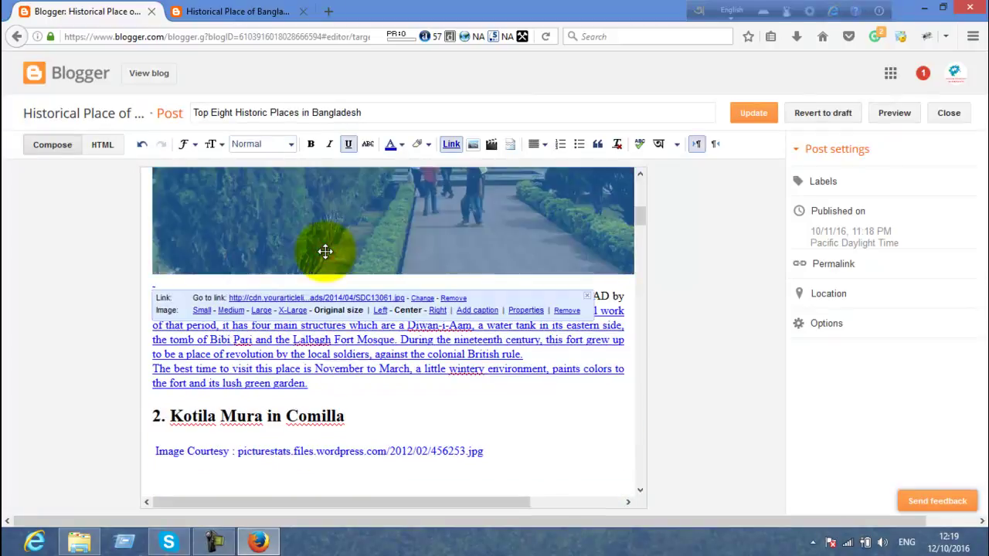
{"action": "left_click", "coordinate": [230, 310]}
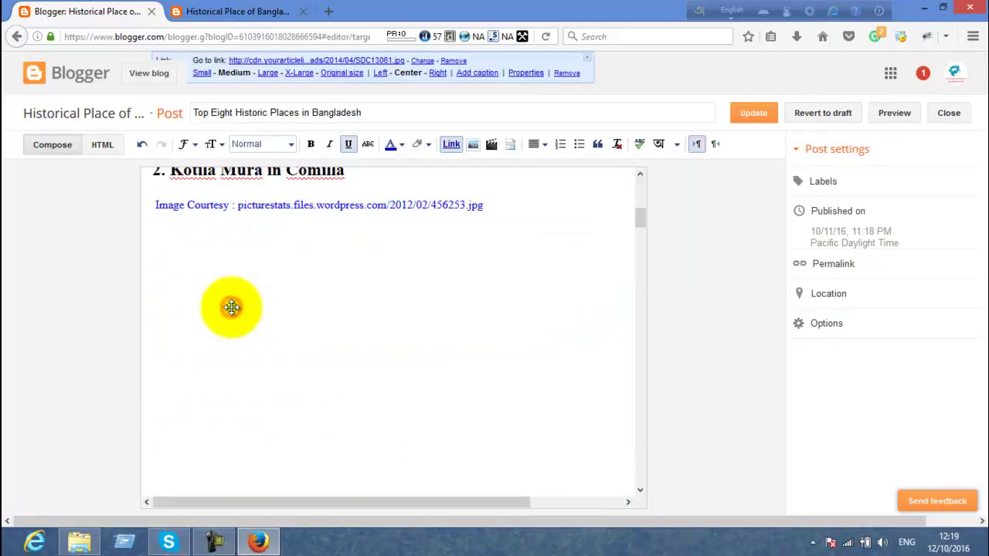
Set the Kotila Mura picture in section 2 to Medium size.
{"action": "scroll", "coordinate": [242, 306], "scroll_direction": "up", "scroll_amount": 3}
{"action": "scroll", "coordinate": [242, 309], "scroll_direction": "down", "scroll_amount": 5}
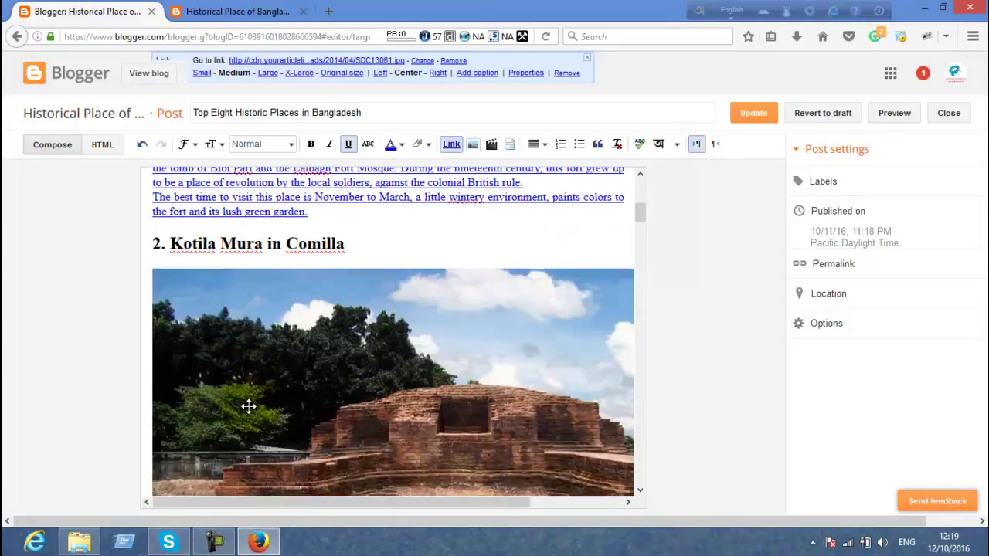
{"action": "left_click", "coordinate": [280, 337]}
{"action": "scroll", "coordinate": [280, 337], "scroll_direction": "down", "scroll_amount": 4}
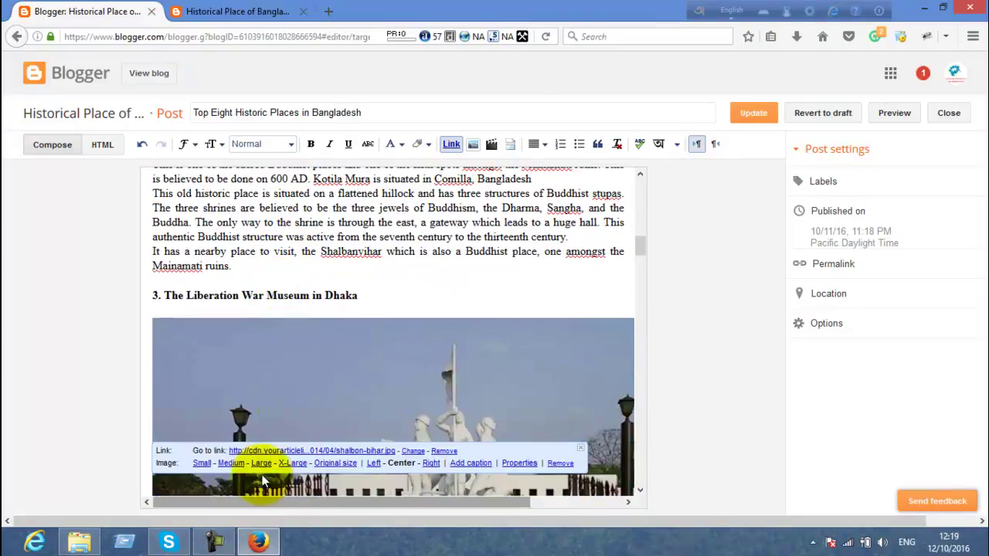
{"action": "left_click", "coordinate": [230, 466]}
{"action": "scroll", "coordinate": [243, 437], "scroll_direction": "down", "scroll_amount": 5}
{"action": "scroll", "coordinate": [244, 436], "scroll_direction": "up", "scroll_amount": 5}
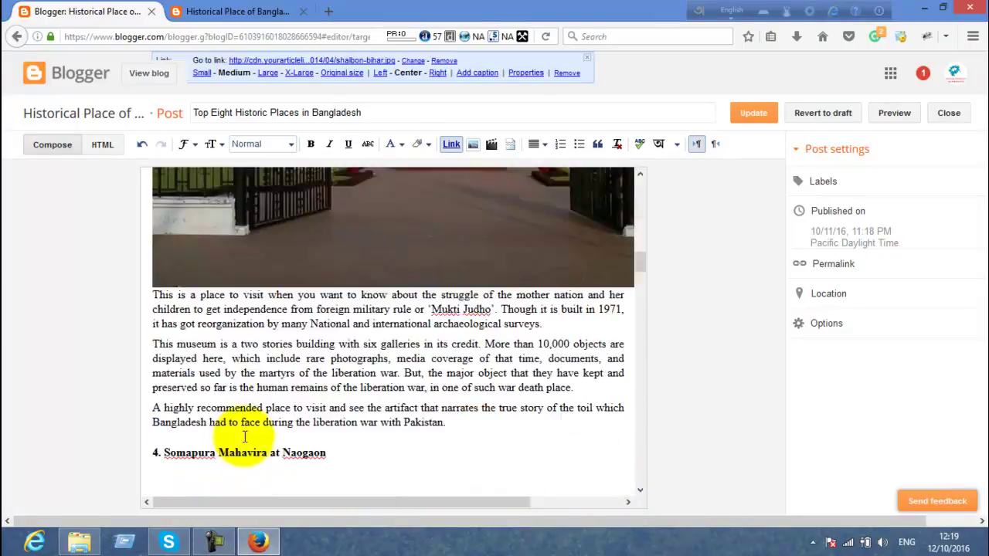
{"action": "scroll", "coordinate": [241, 437], "scroll_direction": "up", "scroll_amount": 8}
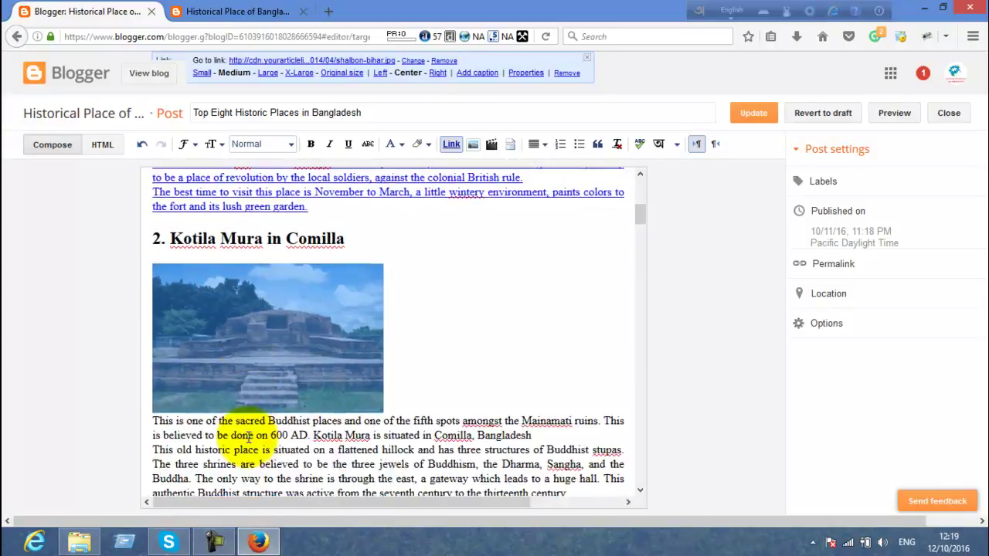
Set the Liberation War Museum picture in section 3 to Medium size.
{"action": "scroll", "coordinate": [247, 437], "scroll_direction": "down", "scroll_amount": 6}
{"action": "left_click", "coordinate": [268, 375]}
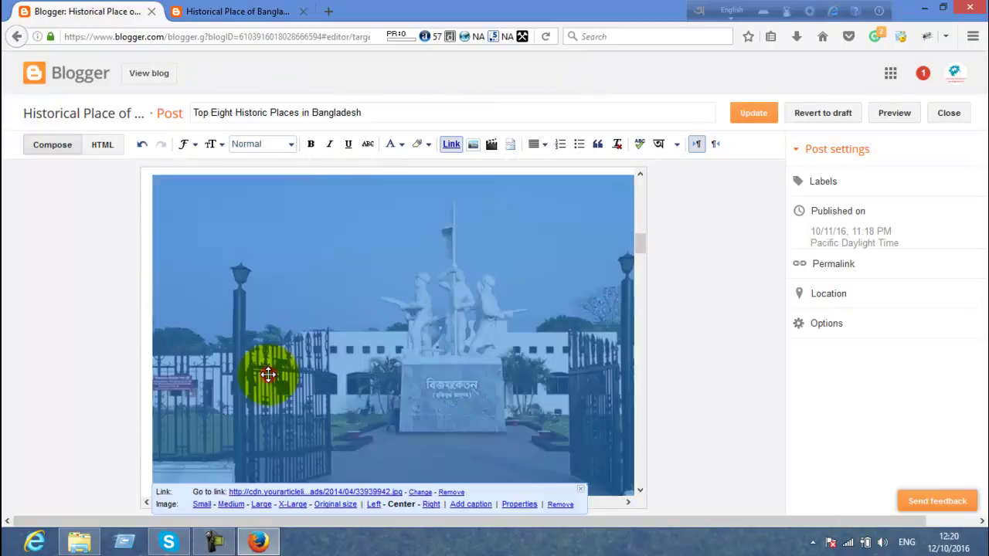
{"action": "scroll", "coordinate": [269, 375], "scroll_direction": "down", "scroll_amount": 3}
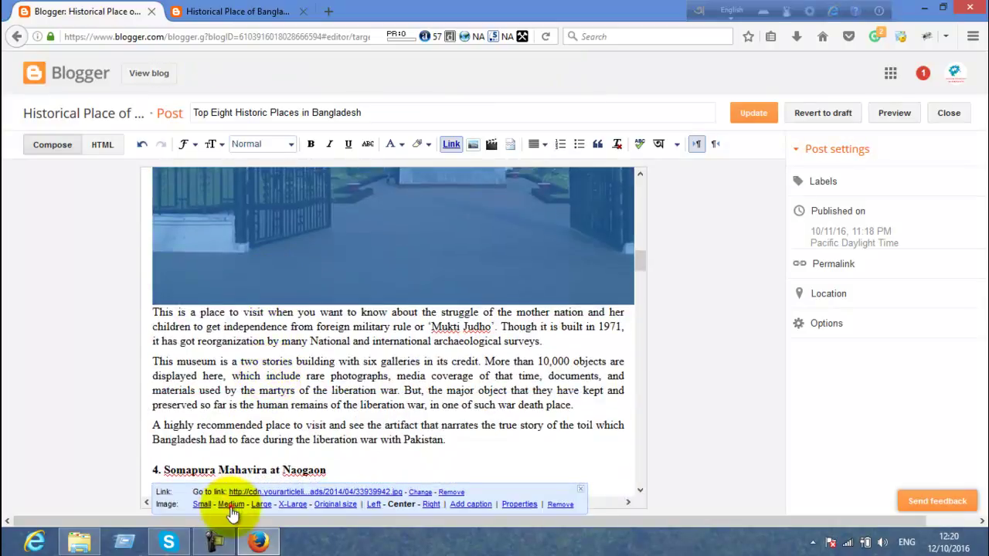
{"action": "left_click", "coordinate": [233, 503]}
Set the Somapura Mahavira picture in section 4 to Medium size.
{"action": "scroll", "coordinate": [296, 395], "scroll_direction": "down", "scroll_amount": 5}
{"action": "left_click", "coordinate": [296, 395]}
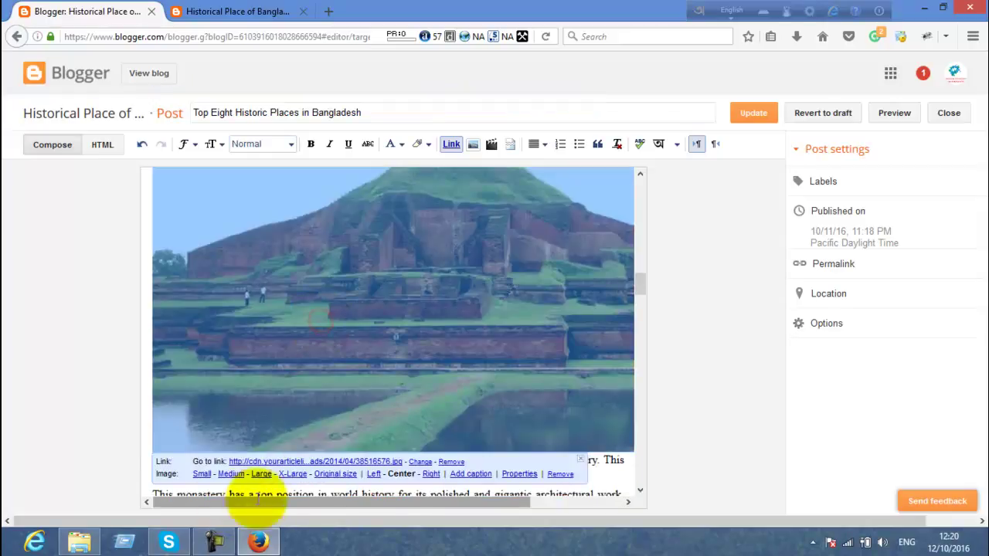
{"action": "left_click", "coordinate": [231, 474]}
Set the Shalban Vihar picture in section 5 to Medium size.
{"action": "scroll", "coordinate": [280, 404], "scroll_direction": "down", "scroll_amount": 5}
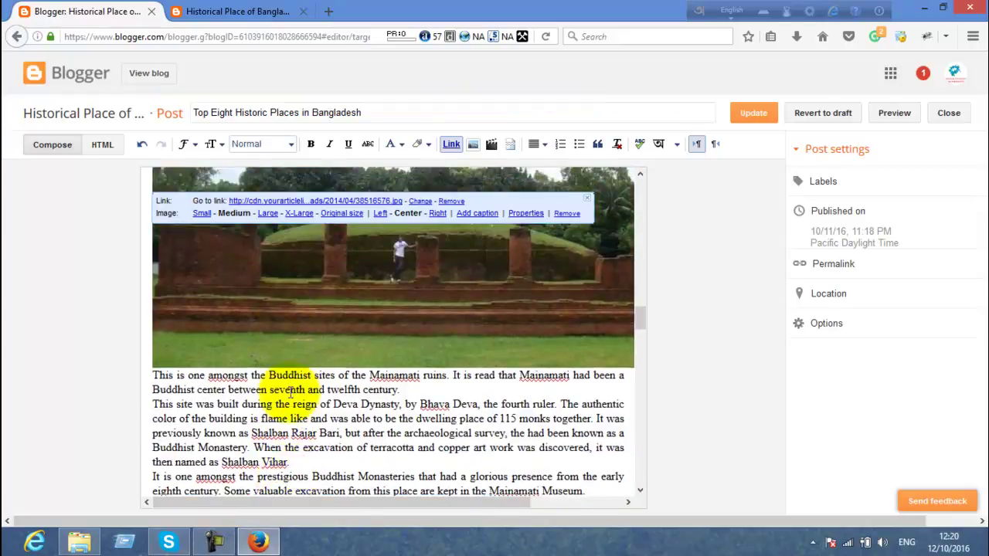
{"action": "scroll", "coordinate": [291, 384], "scroll_direction": "up", "scroll_amount": 2}
{"action": "left_click", "coordinate": [290, 384]}
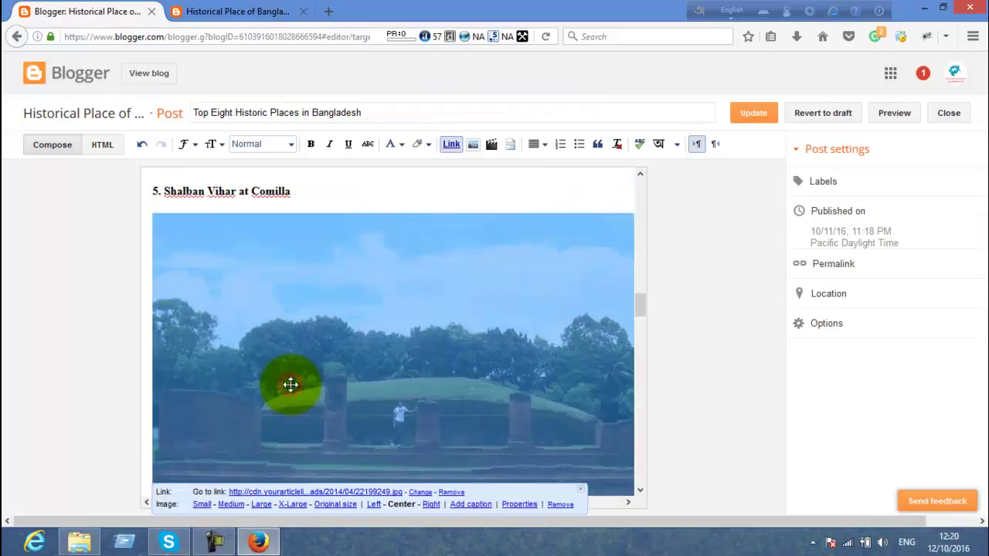
{"action": "left_click", "coordinate": [231, 509]}
{"action": "scroll", "coordinate": [234, 490], "scroll_direction": "up", "scroll_amount": 5}
Set the Ahsan Manzil picture in section 6 to Medium size.
{"action": "scroll", "coordinate": [247, 475], "scroll_direction": "down", "scroll_amount": 9}
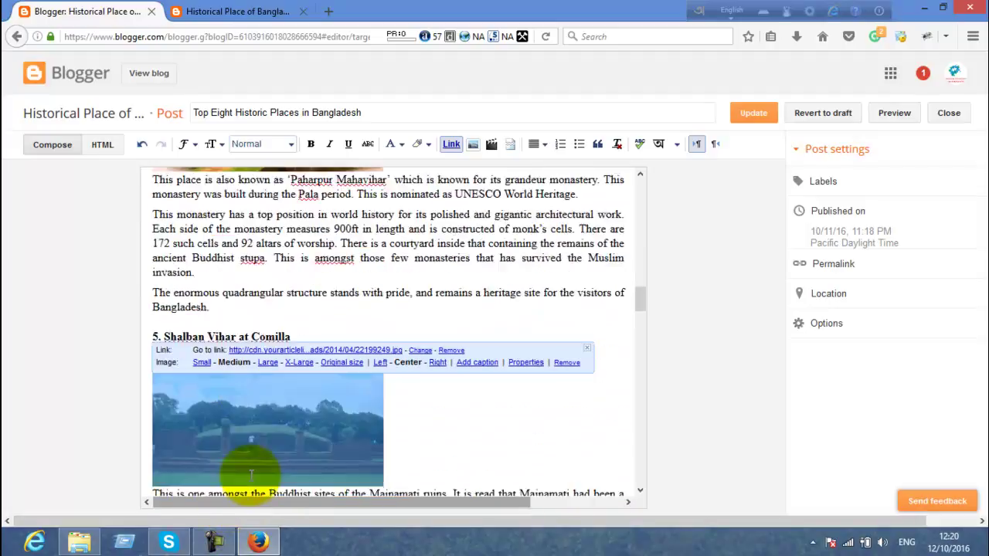
{"action": "scroll", "coordinate": [250, 475], "scroll_direction": "down", "scroll_amount": 3}
{"action": "left_click", "coordinate": [265, 435]}
{"action": "scroll", "coordinate": [265, 435], "scroll_direction": "down", "scroll_amount": 4}
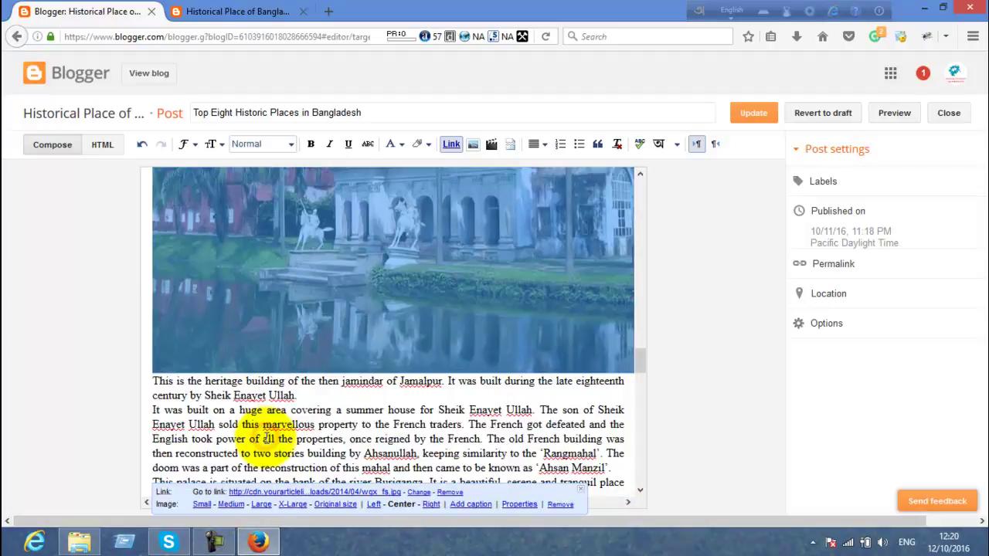
{"action": "left_click", "coordinate": [231, 507]}
Set the Armenian Church picture in section 7 to Medium size.
{"action": "scroll", "coordinate": [255, 440], "scroll_direction": "down", "scroll_amount": 5}
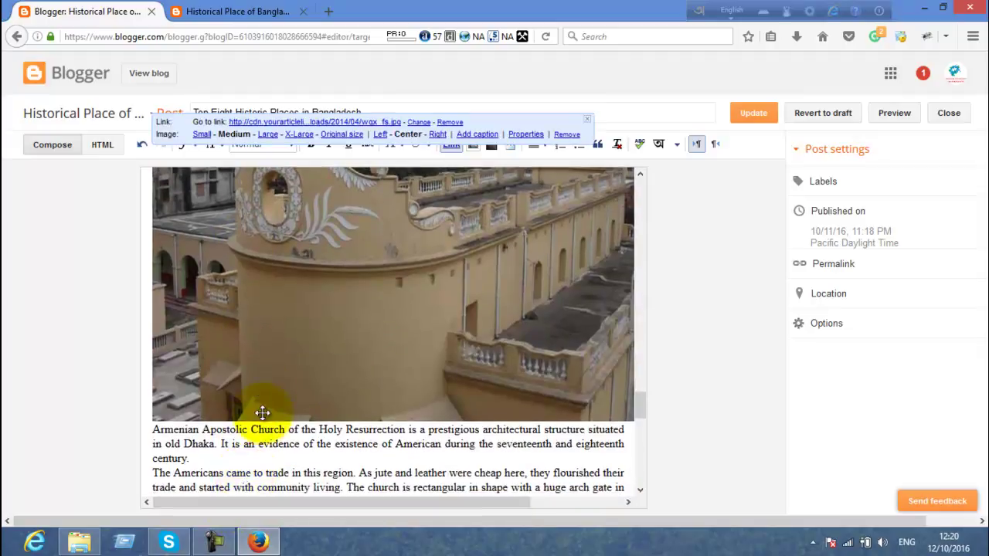
{"action": "left_click", "coordinate": [258, 393]}
{"action": "left_click", "coordinate": [235, 445]}
Set the Mahasthangarh picture in section 8 to Medium size.
{"action": "scroll", "coordinate": [242, 445], "scroll_direction": "down", "scroll_amount": 5}
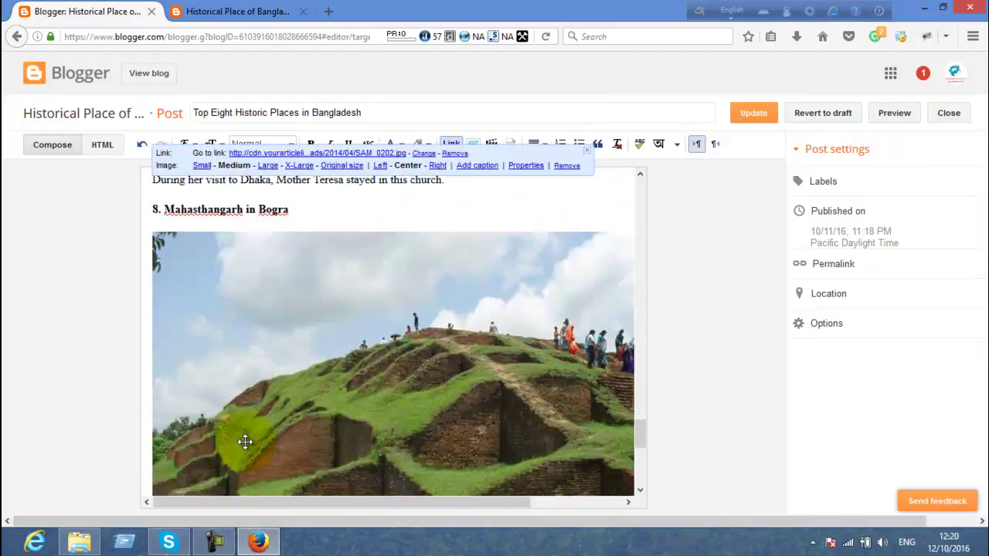
{"action": "scroll", "coordinate": [246, 452], "scroll_direction": "down", "scroll_amount": 1}
{"action": "left_click", "coordinate": [250, 309]}
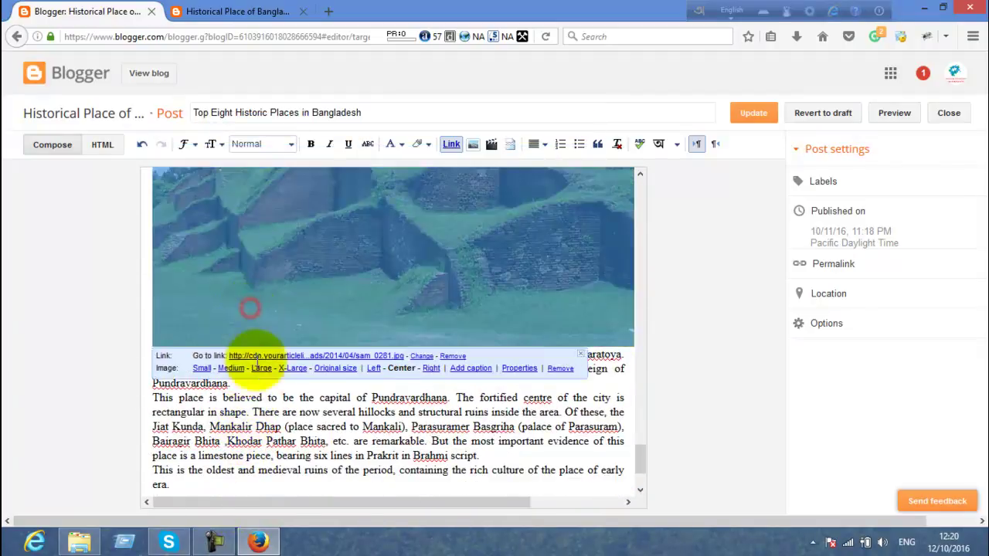
{"action": "left_click", "coordinate": [232, 369]}
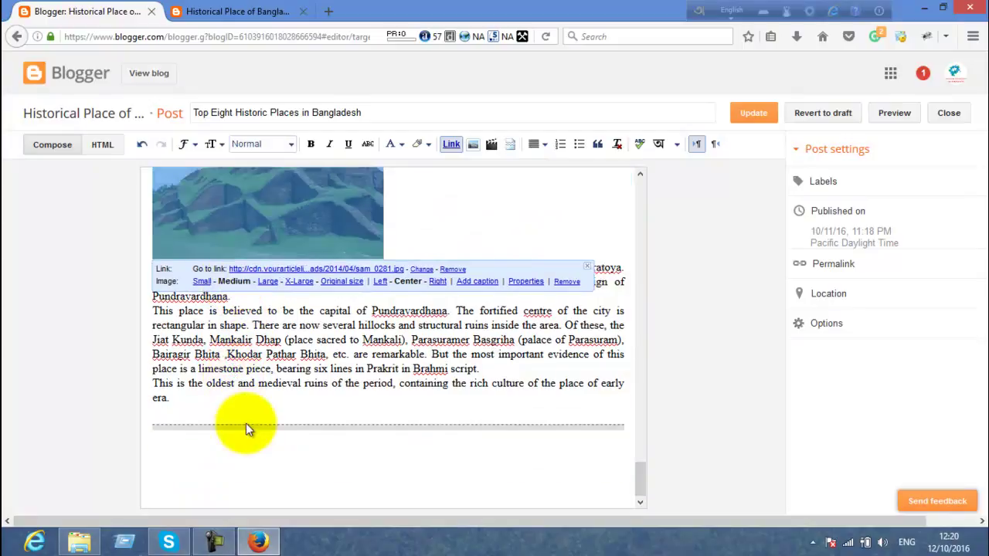
Update the published post with the resized pictures, dismissing the mixed-content warning about HTTP resources.
{"action": "scroll", "coordinate": [269, 421], "scroll_direction": "up", "scroll_amount": 20}
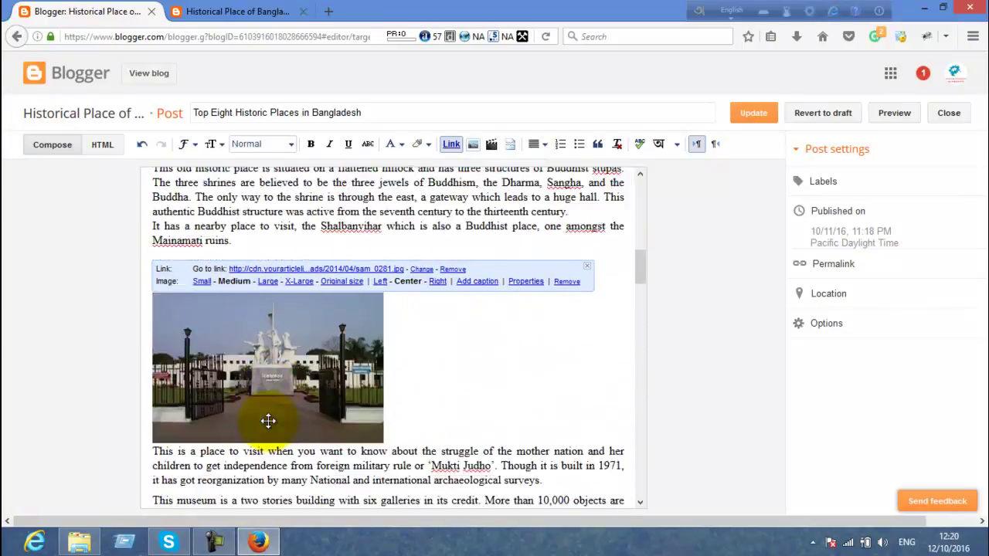
{"action": "scroll", "coordinate": [267, 419], "scroll_direction": "up", "scroll_amount": 2}
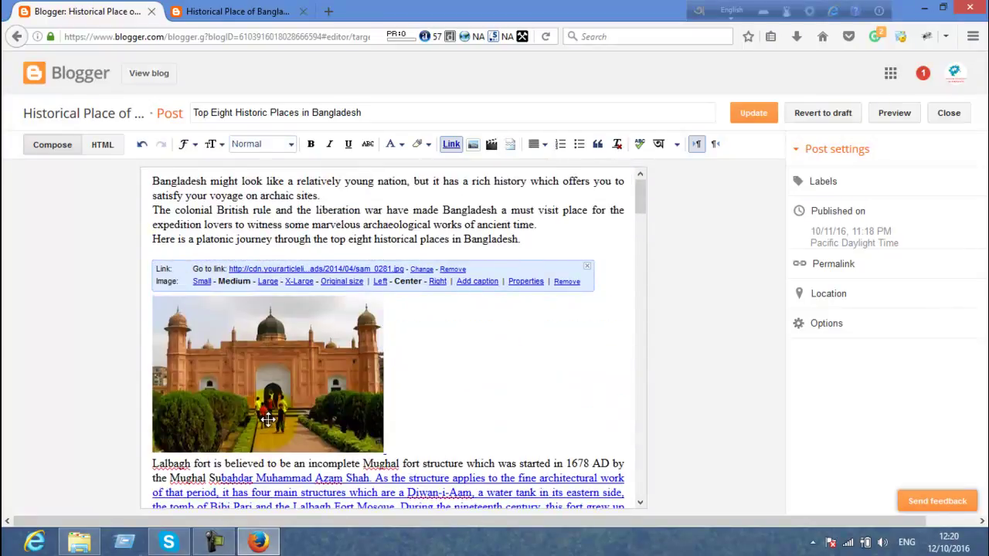
{"action": "left_click", "coordinate": [730, 118]}
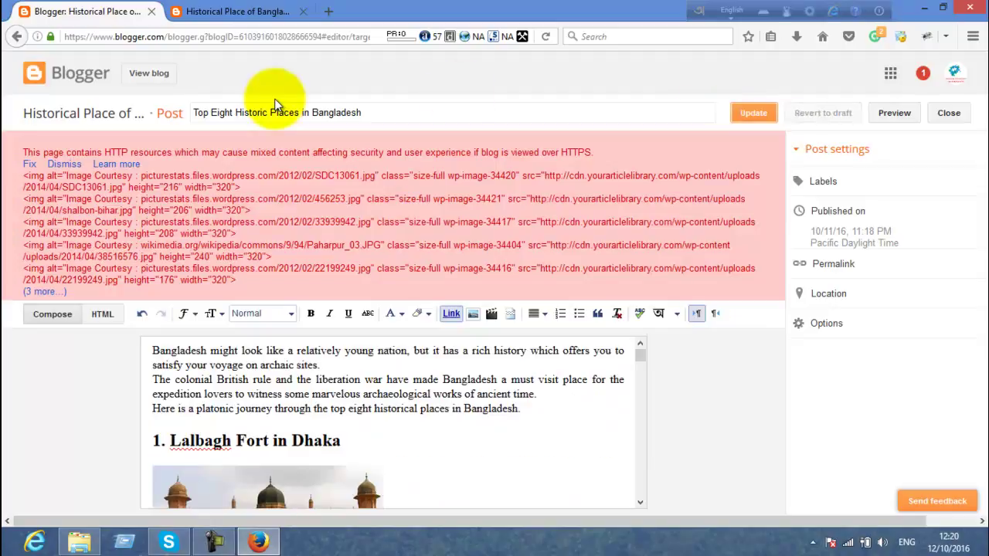
{"action": "left_click", "coordinate": [66, 165]}
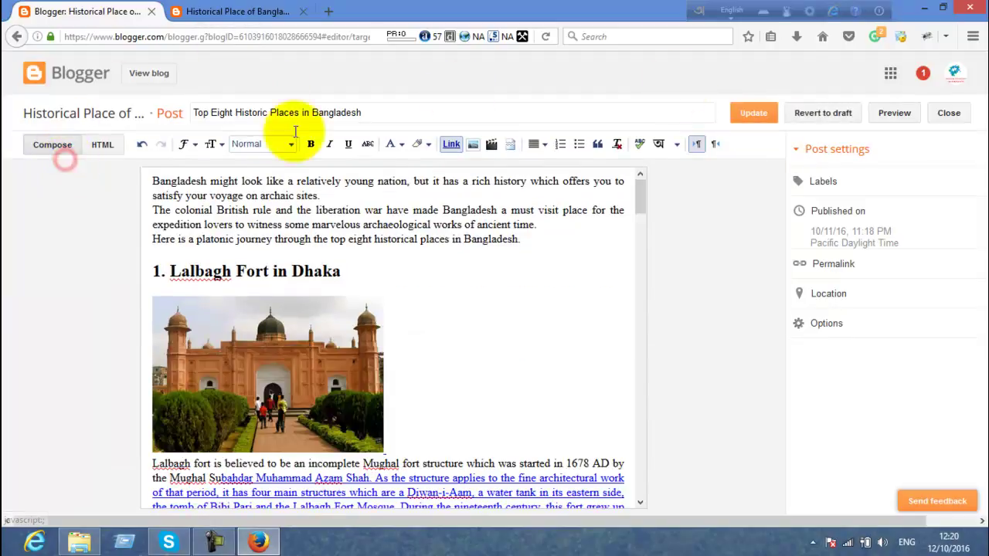
{"action": "left_click", "coordinate": [741, 113]}
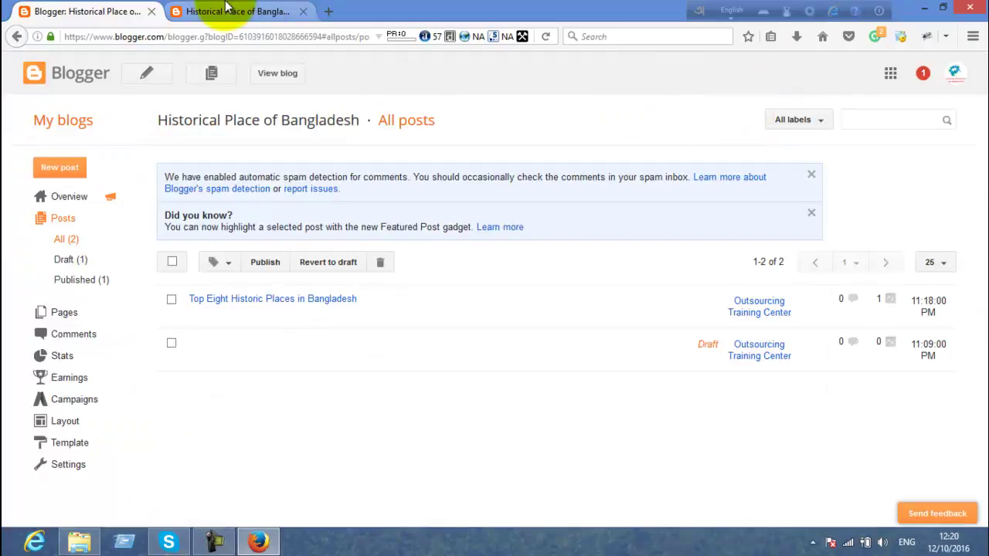
Reload the live blog page and review the updated post's pictures and text from beginning to end.
{"action": "left_click", "coordinate": [226, 11]}
{"action": "scroll", "coordinate": [539, 69], "scroll_direction": "up", "scroll_amount": 7}
{"action": "left_click", "coordinate": [547, 37]}
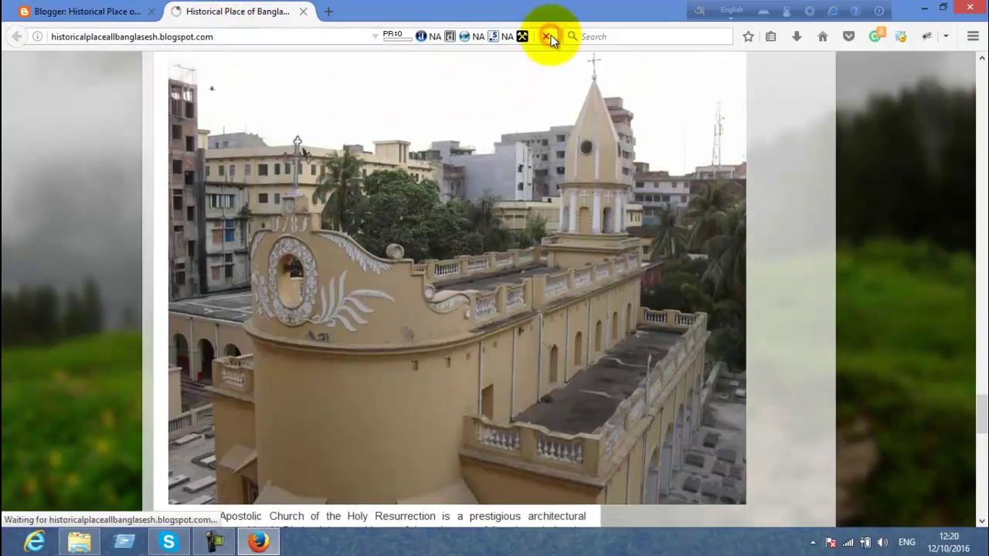
{"action": "scroll", "coordinate": [387, 154], "scroll_direction": "up", "scroll_amount": 15}
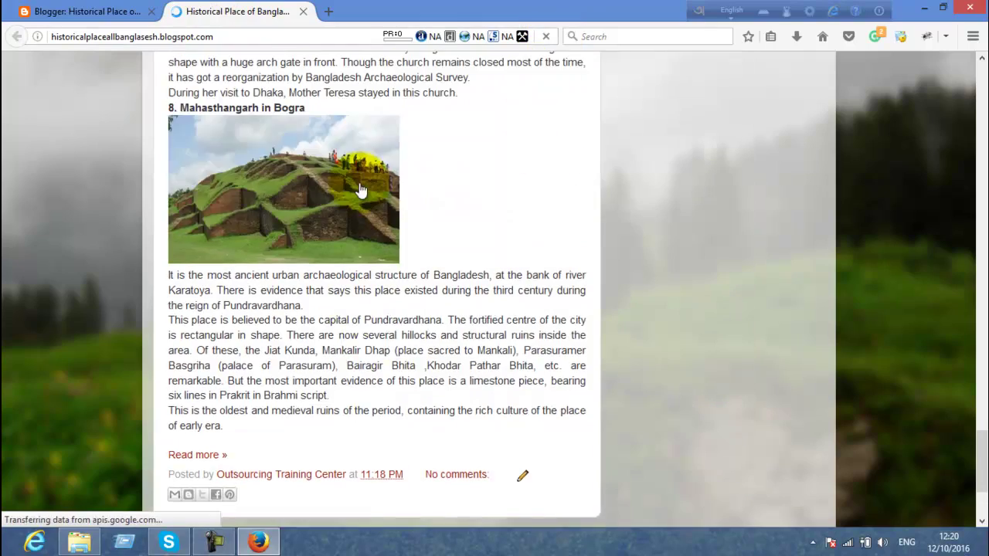
{"action": "scroll", "coordinate": [391, 108], "scroll_direction": "up", "scroll_amount": 15}
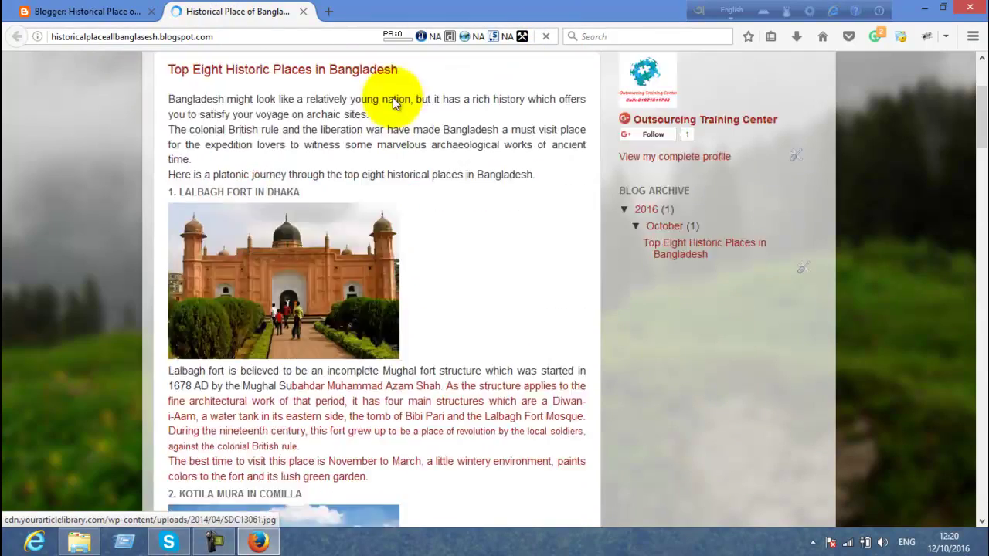
{"action": "scroll", "coordinate": [394, 94], "scroll_direction": "down", "scroll_amount": 2}
{"action": "scroll", "coordinate": [394, 94], "scroll_direction": "down", "scroll_amount": 2}
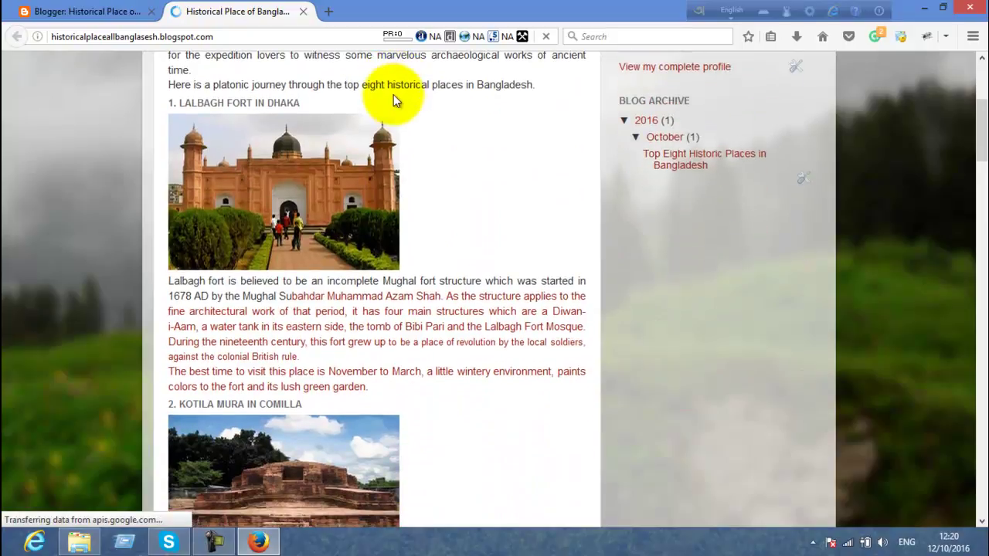
{"action": "scroll", "coordinate": [314, 265], "scroll_direction": "down", "scroll_amount": 2}
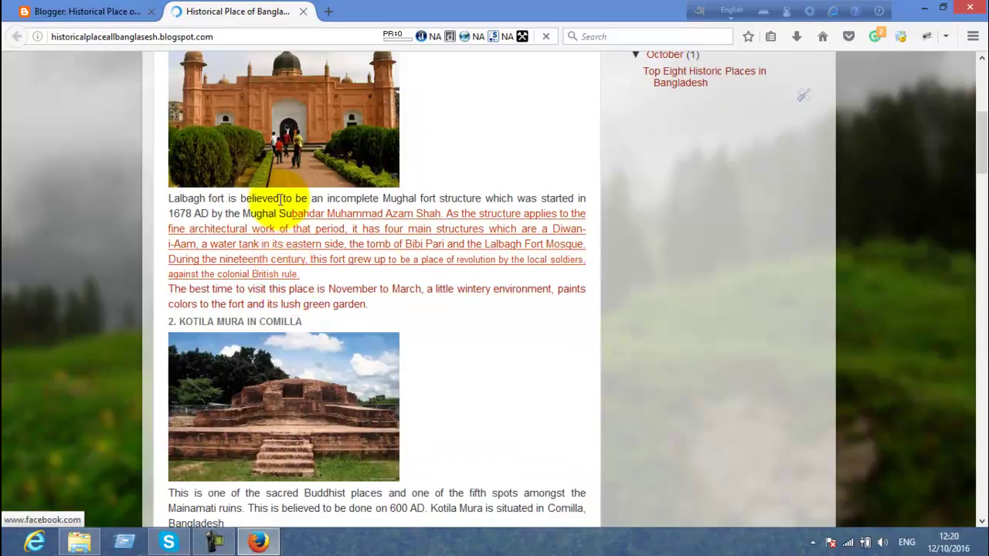
{"action": "scroll", "coordinate": [323, 307], "scroll_direction": "down", "scroll_amount": 7}
{"action": "scroll", "coordinate": [323, 308], "scroll_direction": "down", "scroll_amount": 20}
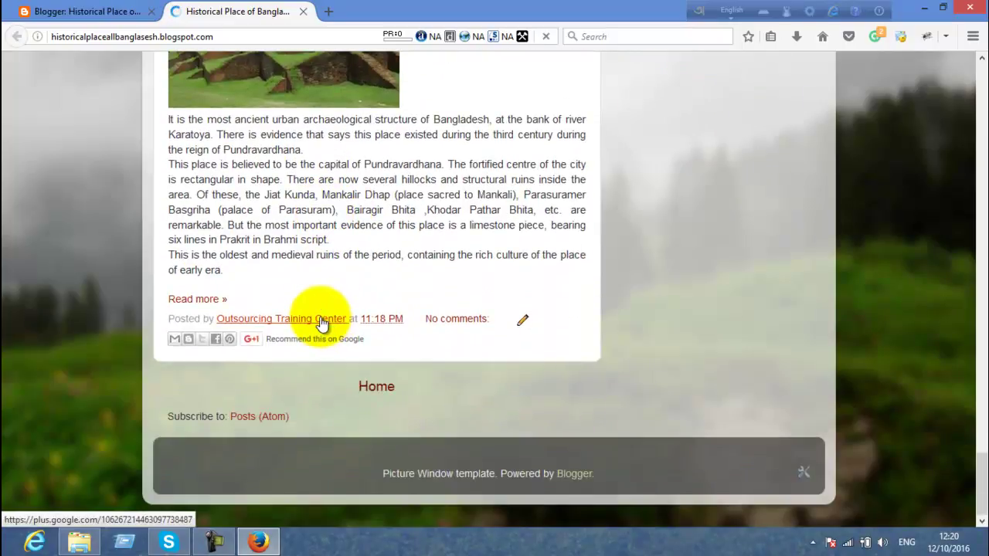
{"action": "scroll", "coordinate": [320, 315], "scroll_direction": "up", "scroll_amount": 20}
{"action": "scroll", "coordinate": [606, 229], "scroll_direction": "up", "scroll_amount": 20}
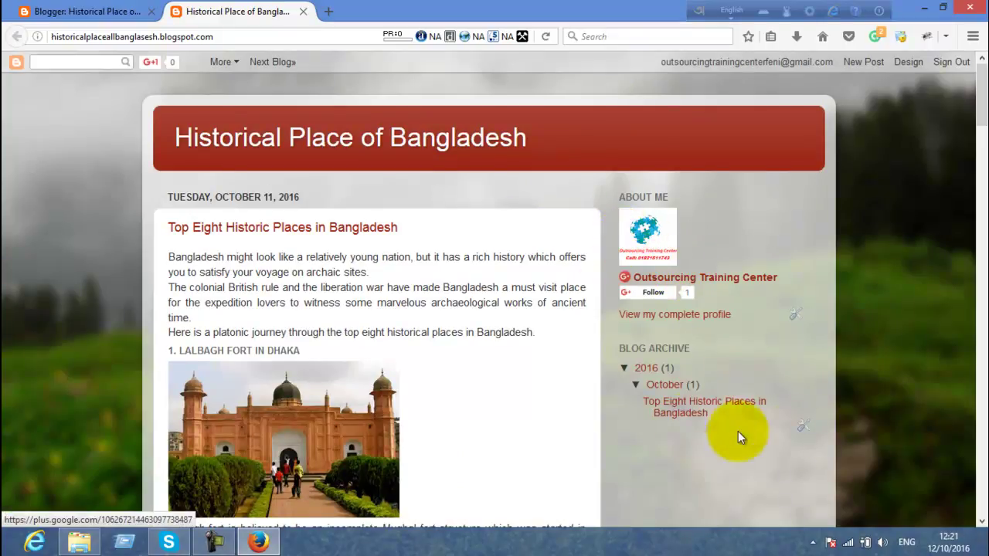
Return to the Blogger dashboard and examine the blog's Overview, covering comments awaiting moderation, published comments, pageviews and followers.
{"action": "left_click", "coordinate": [78, 11]}
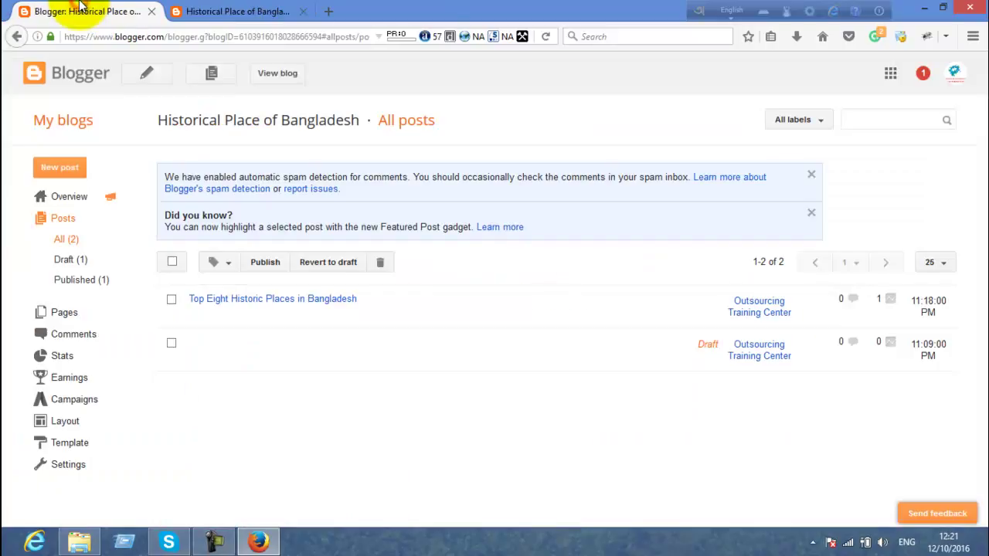
{"action": "left_click", "coordinate": [68, 196]}
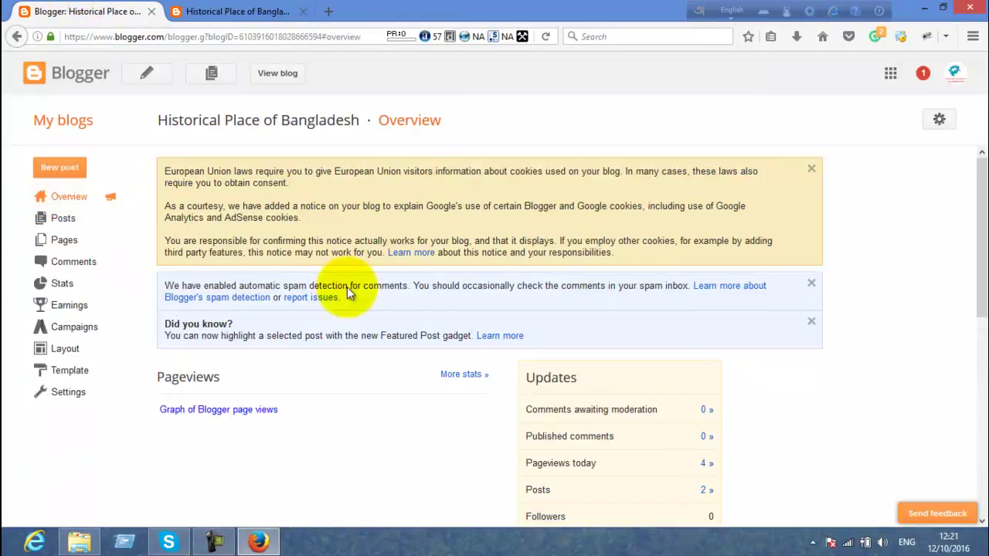
{"action": "scroll", "coordinate": [347, 287], "scroll_direction": "down", "scroll_amount": 3}
{"action": "left_click_drag", "start_coordinate": [547, 280], "coordinate": [692, 293]}
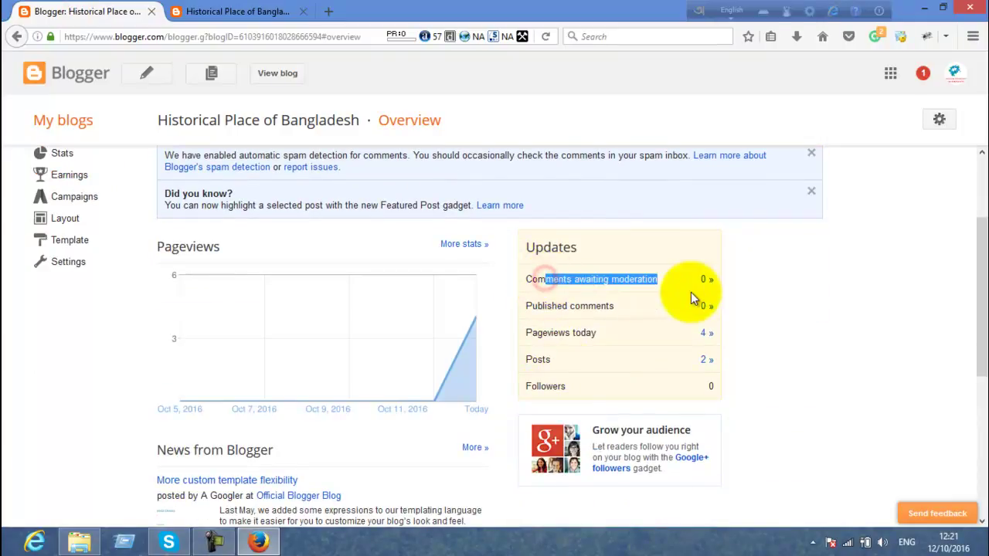
{"action": "left_click_drag", "start_coordinate": [532, 305], "coordinate": [698, 325]}
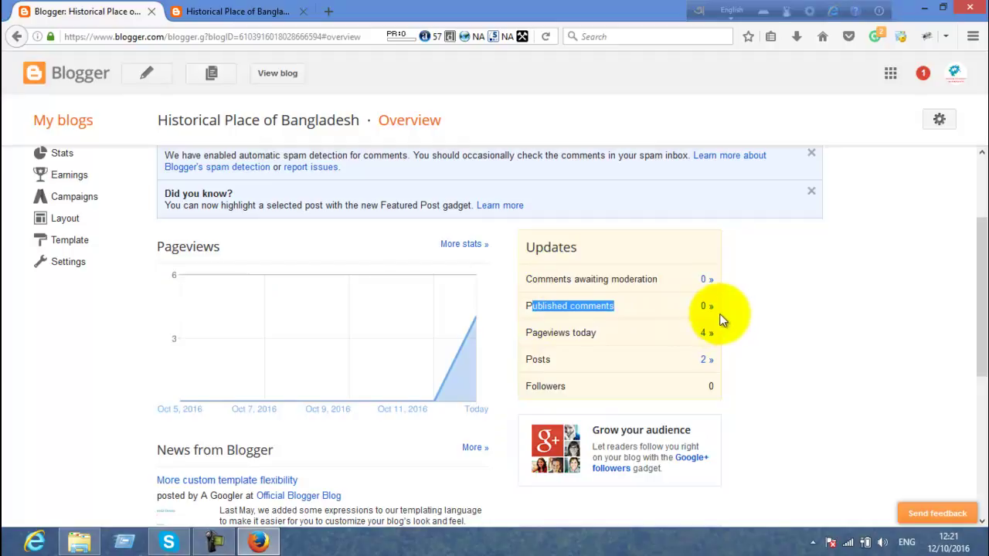
{"action": "left_click_drag", "start_coordinate": [552, 272], "coordinate": [672, 288]}
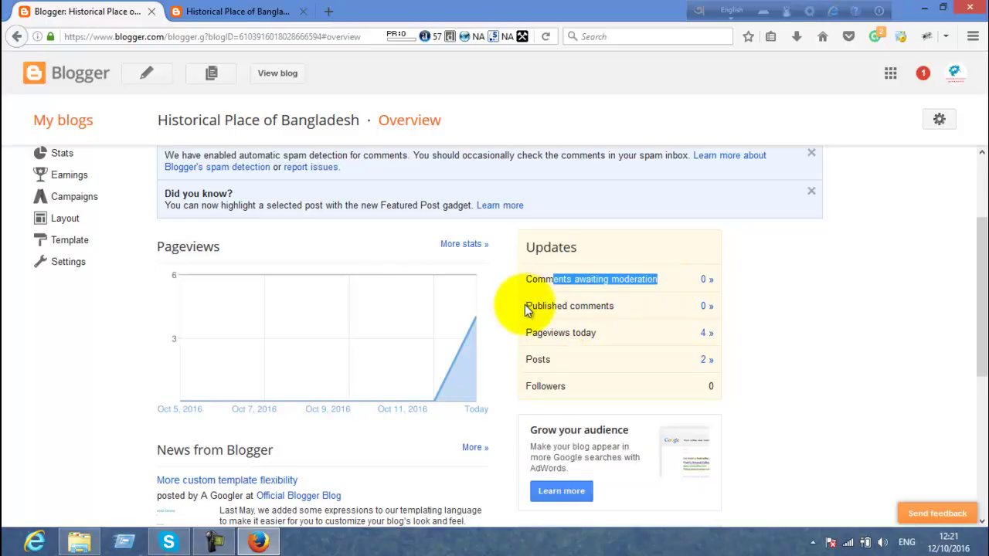
{"action": "left_click_drag", "start_coordinate": [524, 307], "coordinate": [641, 312]}
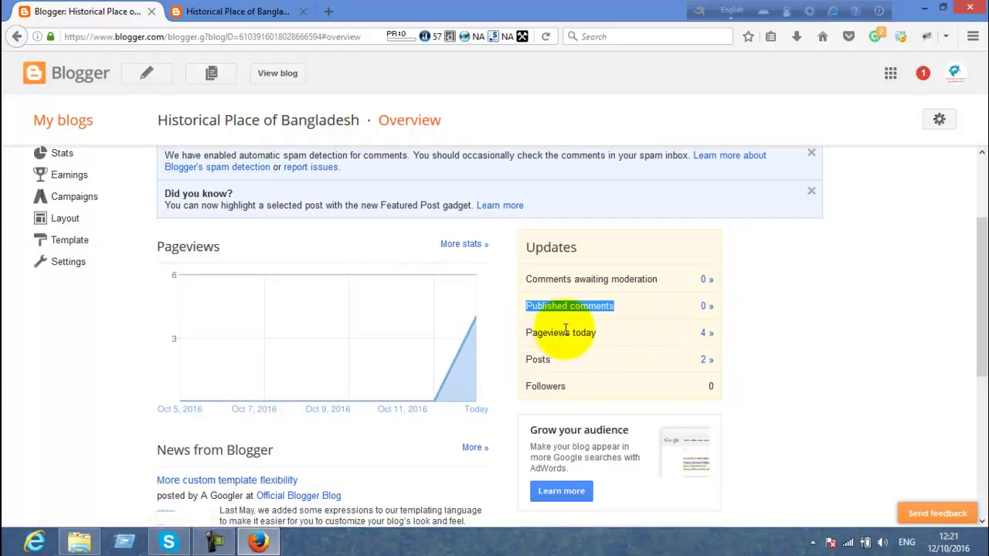
{"action": "left_click_drag", "start_coordinate": [537, 333], "coordinate": [581, 333]}
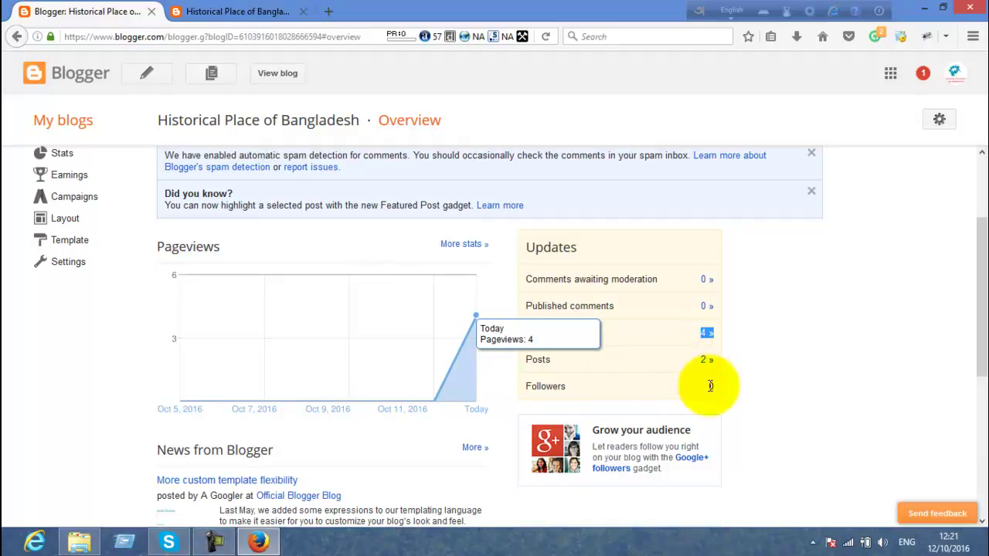
{"action": "scroll", "coordinate": [710, 385], "scroll_direction": "down", "scroll_amount": 3}
{"action": "scroll", "coordinate": [285, 340], "scroll_direction": "up", "scroll_amount": 3}
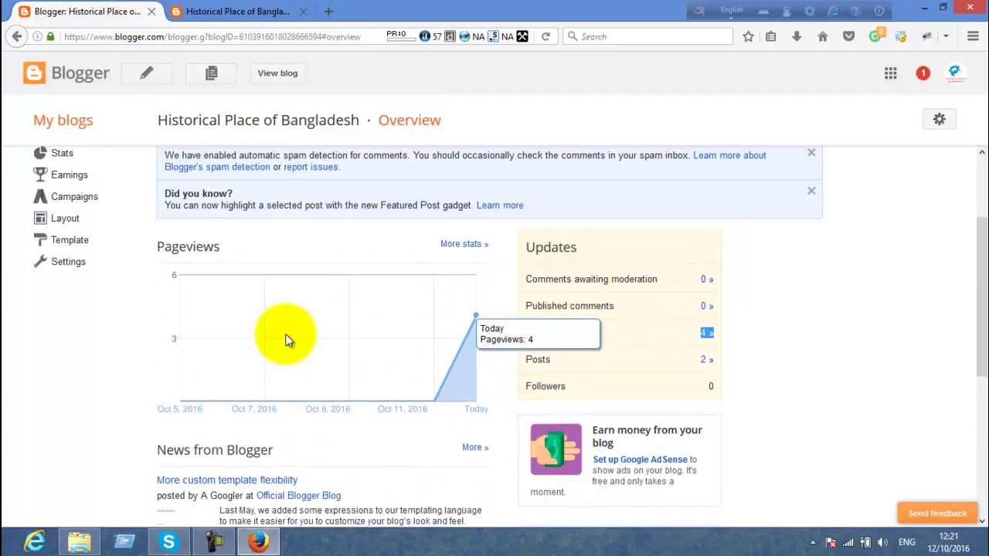
{"action": "left_click", "coordinate": [646, 324]}
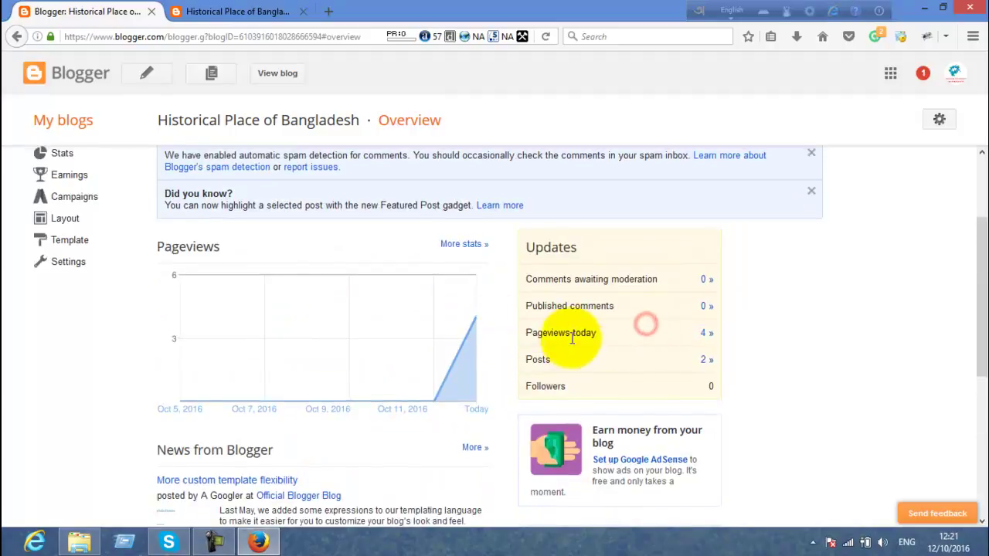
Open the detailed statistics for today's pageviews and examine the pageview history, post views, traffic sources and audience.
{"action": "left_click", "coordinate": [705, 333]}
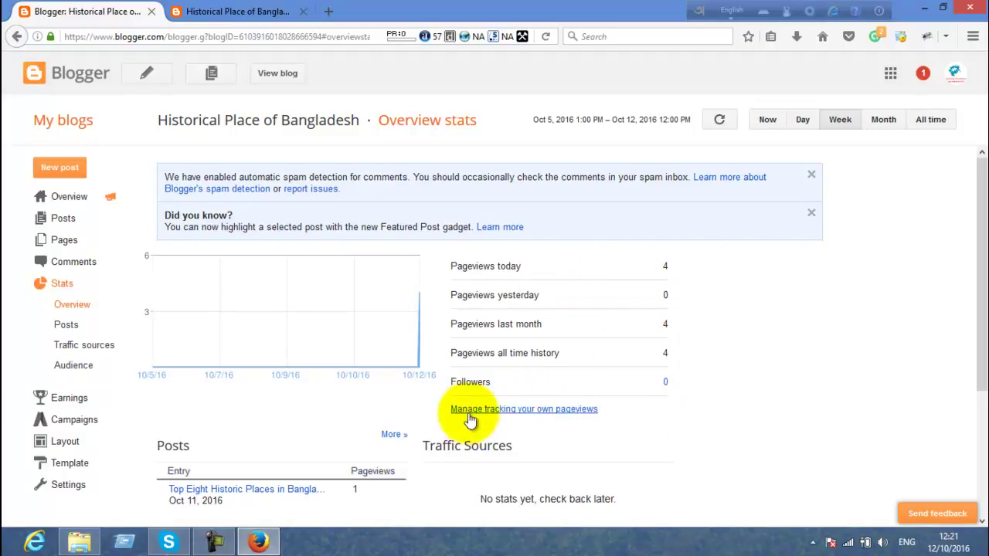
{"action": "scroll", "coordinate": [391, 420], "scroll_direction": "down", "scroll_amount": 4}
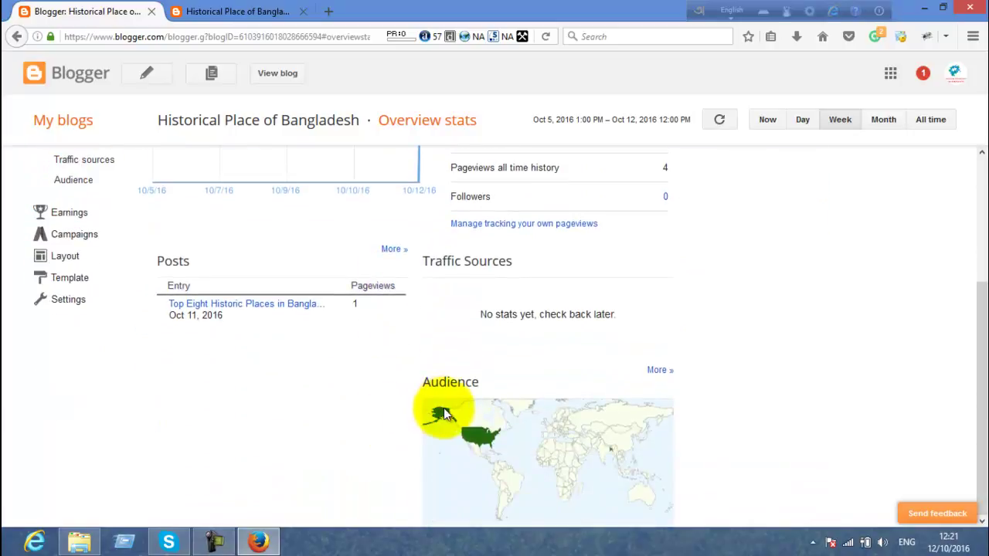
{"action": "scroll", "coordinate": [537, 442], "scroll_direction": "up", "scroll_amount": 2}
{"action": "scroll", "coordinate": [538, 442], "scroll_direction": "down", "scroll_amount": 2}
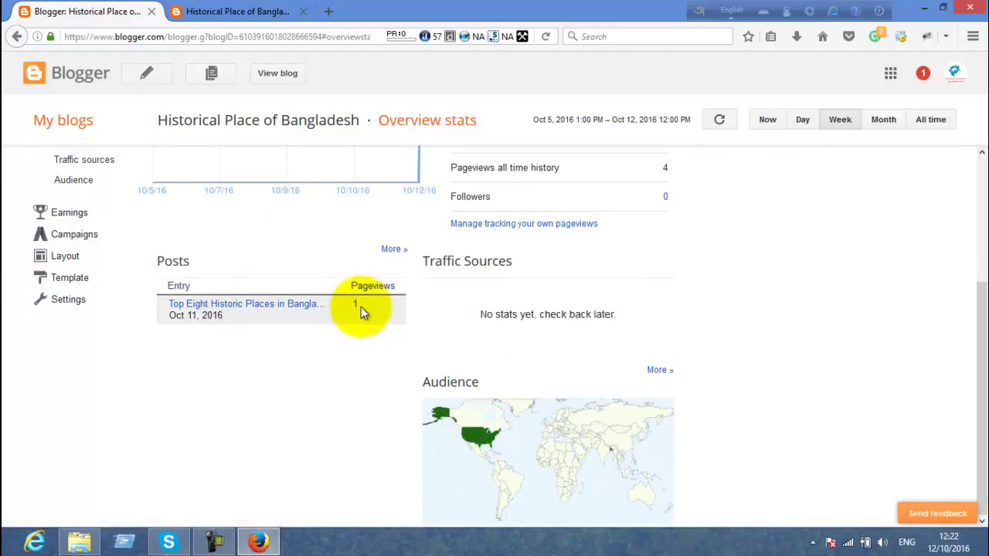
{"action": "scroll", "coordinate": [351, 311], "scroll_direction": "up", "scroll_amount": 4}
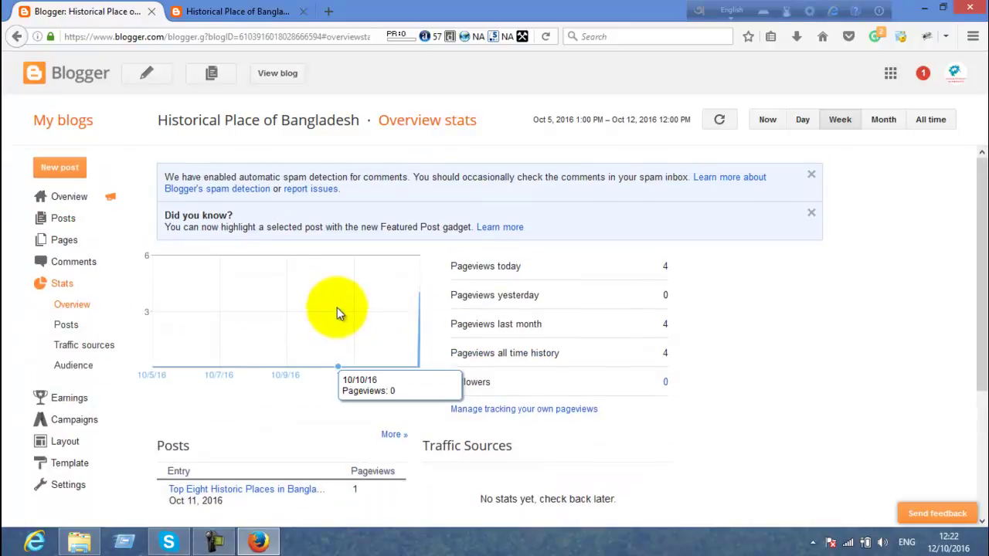
Go back to the list of blogs, reopen "Historical Place of Bangladesh" and look through its Overview.
{"action": "left_click", "coordinate": [83, 122]}
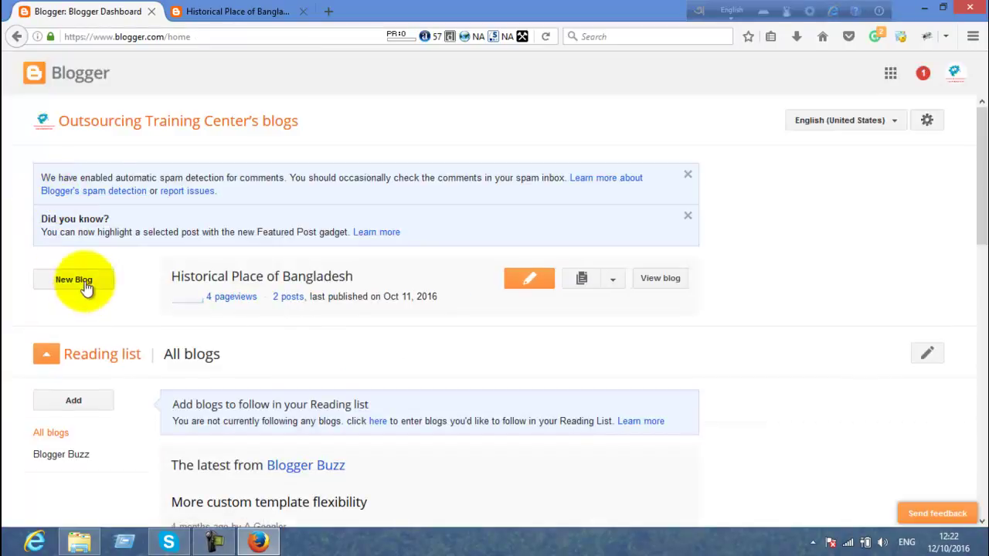
{"action": "left_click", "coordinate": [285, 280]}
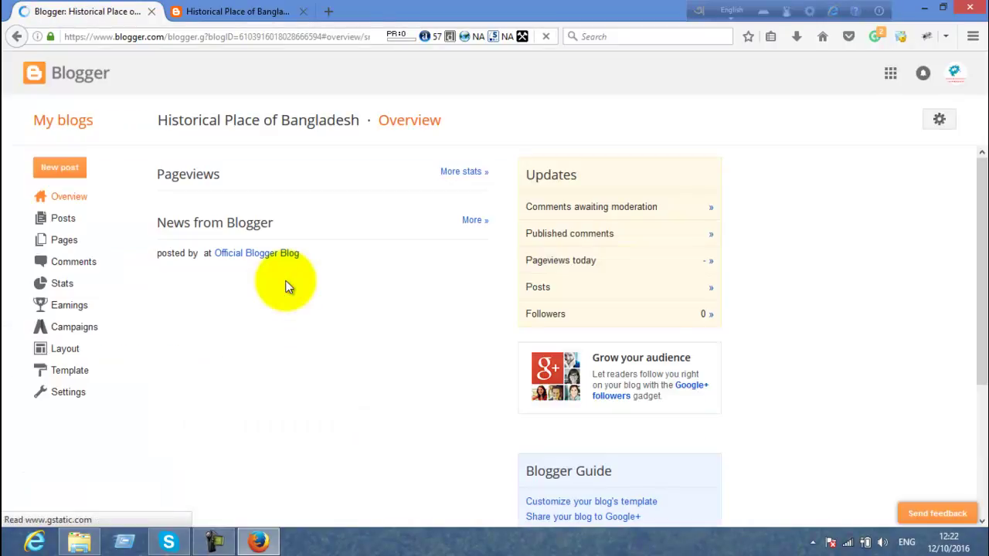
{"action": "left_click", "coordinate": [82, 203]}
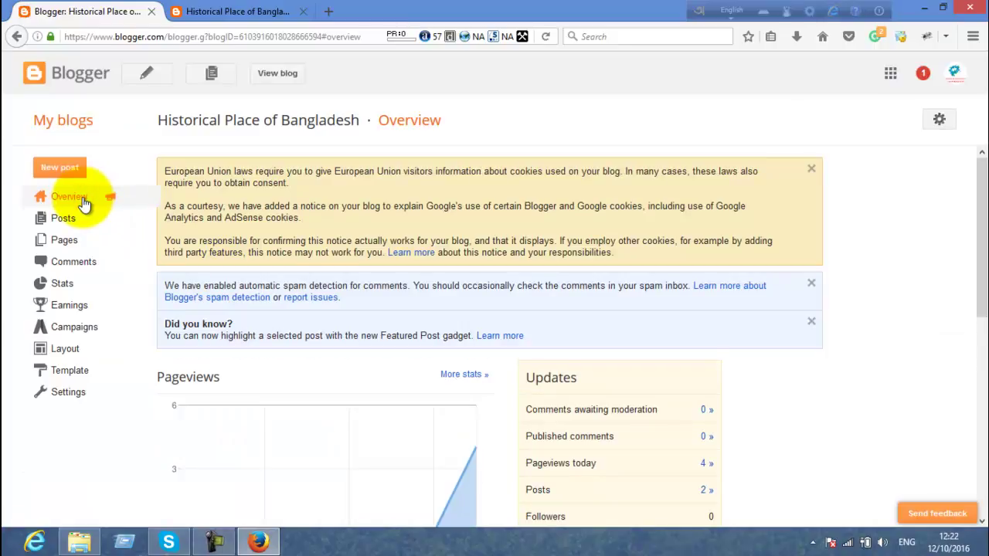
{"action": "scroll", "coordinate": [346, 292], "scroll_direction": "down", "scroll_amount": 3}
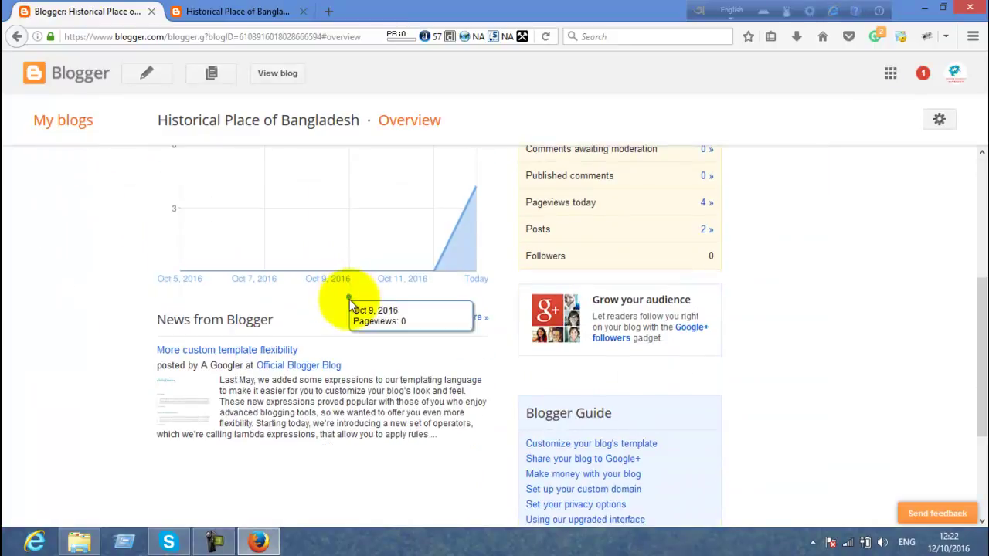
Open the blog's list of draft posts, select the untitled draft and delete it.
{"action": "scroll", "coordinate": [198, 260], "scroll_direction": "up", "scroll_amount": 3}
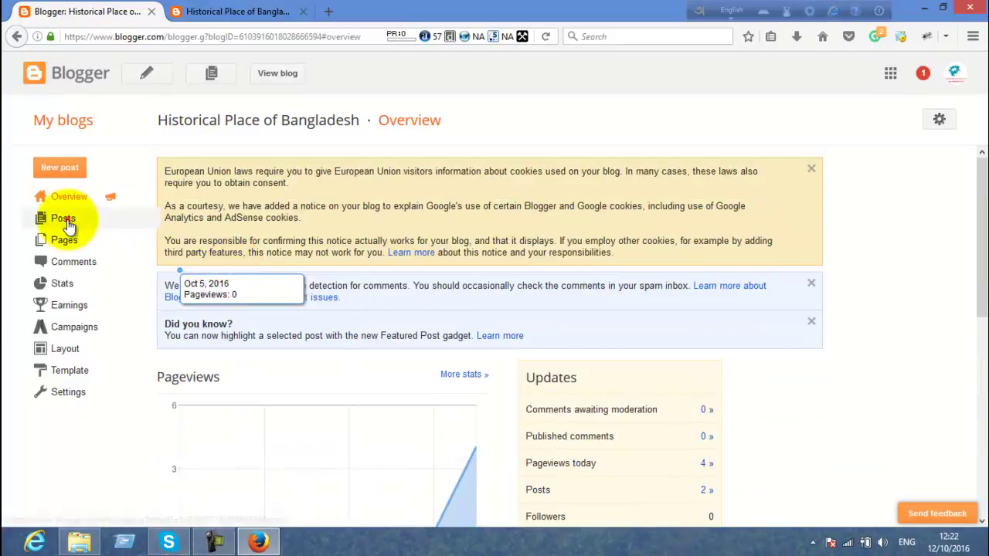
{"action": "left_click", "coordinate": [66, 221]}
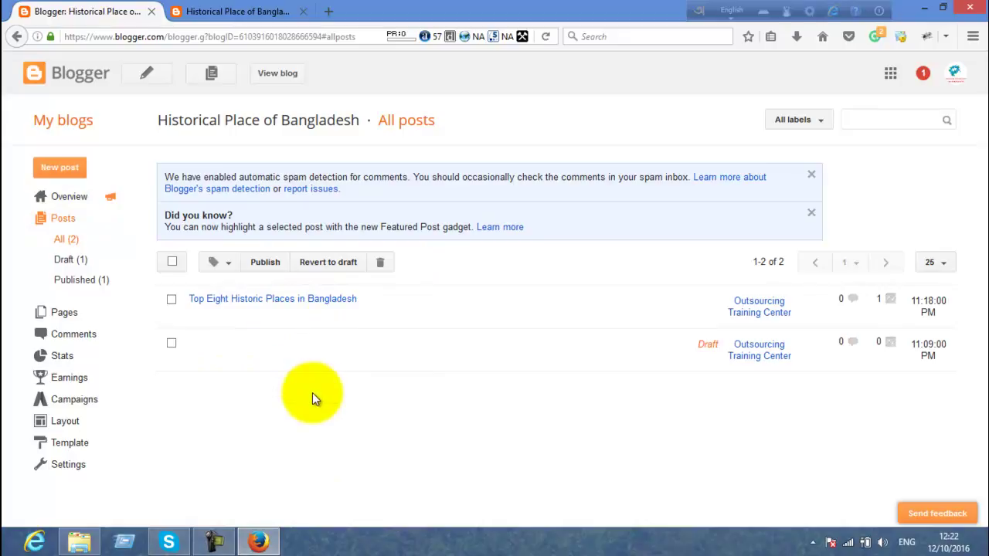
{"action": "left_click", "coordinate": [75, 263]}
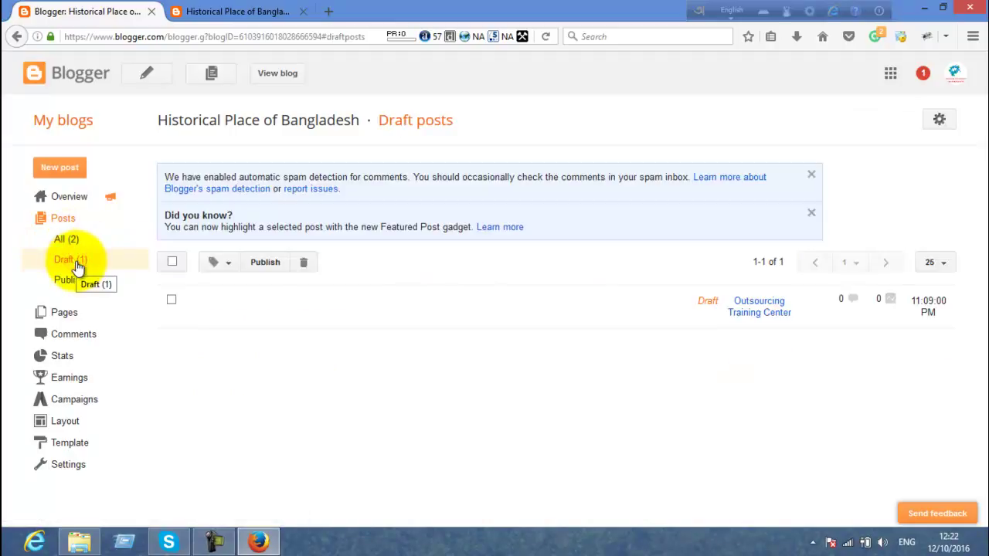
{"action": "left_click", "coordinate": [171, 299]}
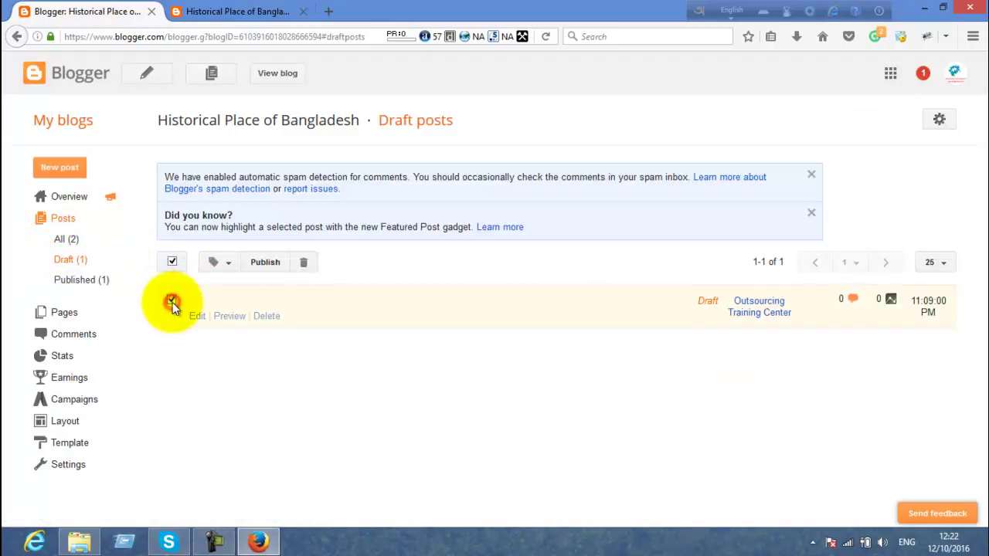
{"action": "left_click", "coordinate": [263, 319]}
{"action": "left_click", "coordinate": [509, 258]}
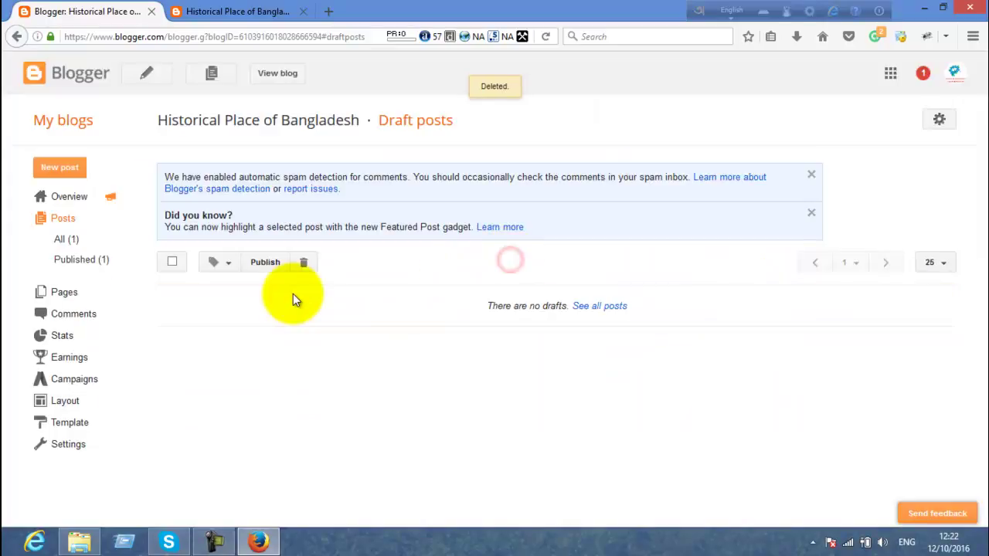
Look through the blog's published posts and its list of all pages.
{"action": "left_click", "coordinate": [105, 261]}
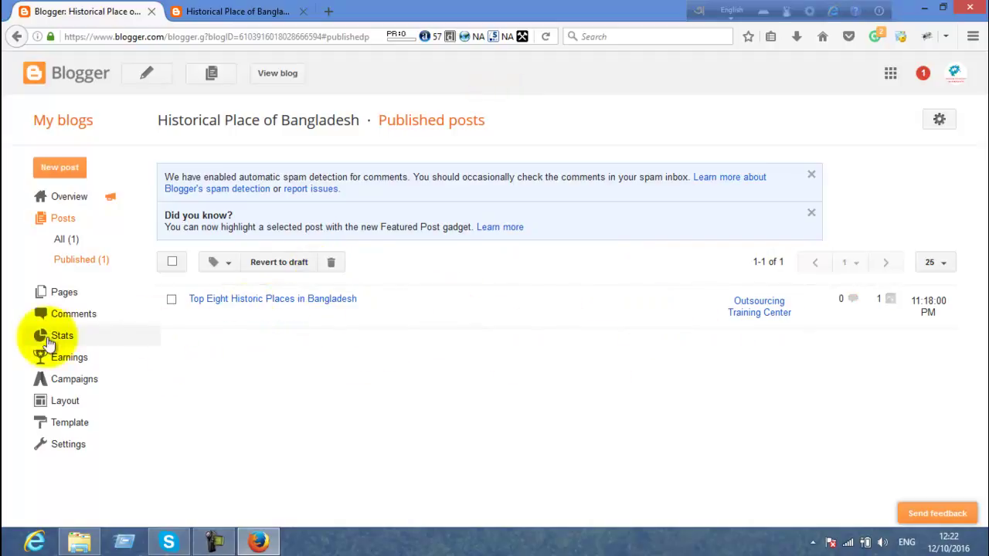
{"action": "left_click", "coordinate": [50, 295]}
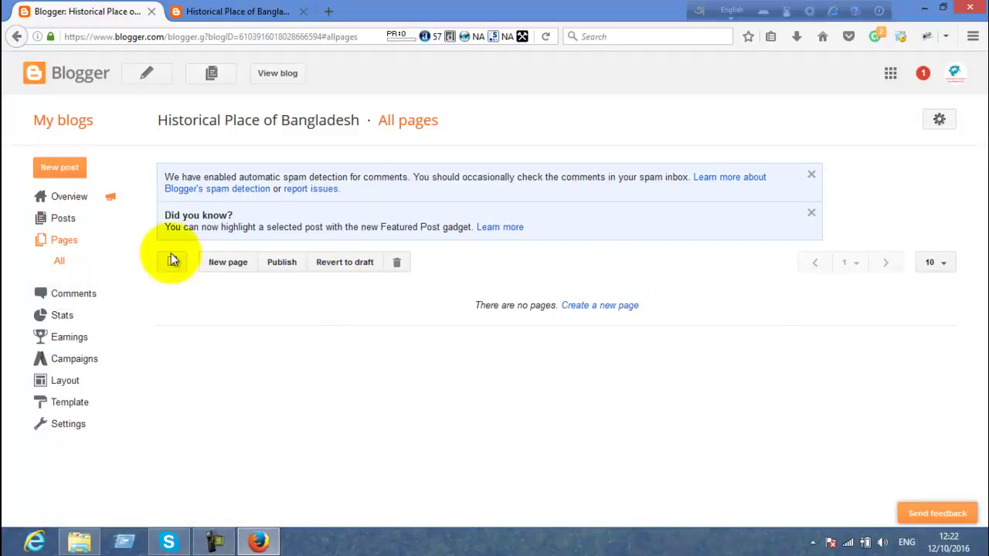
{"action": "left_click", "coordinate": [62, 260]}
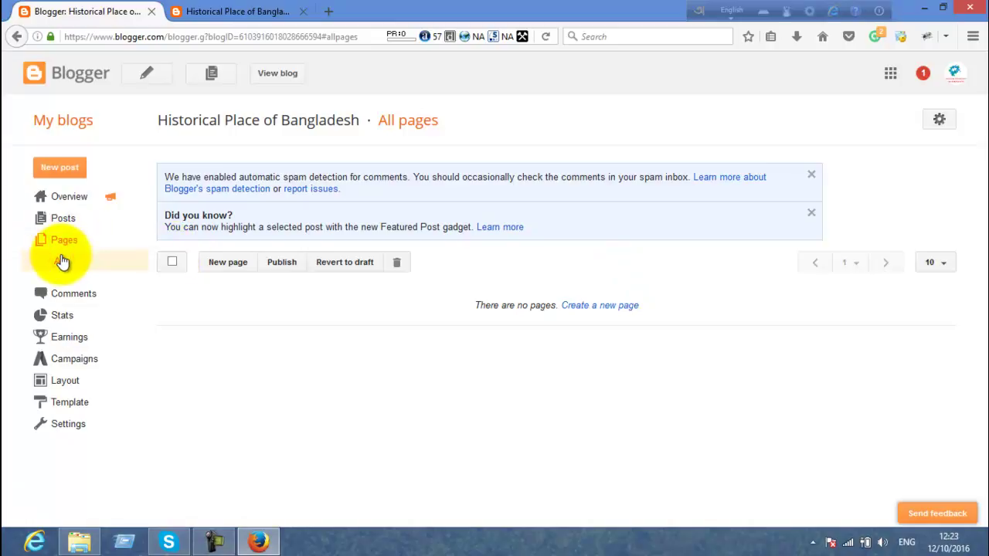
{"action": "left_click", "coordinate": [63, 261]}
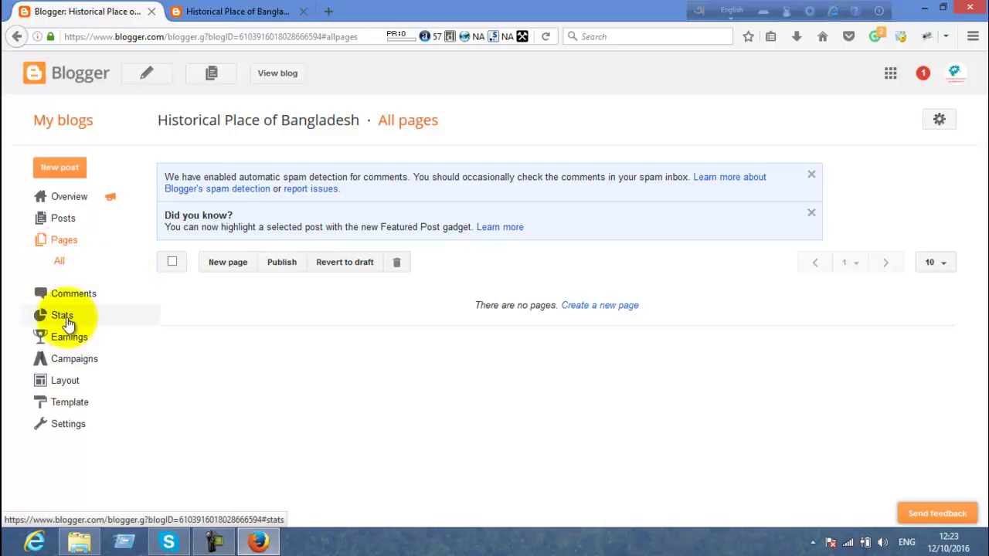
Check the blog's published comments and its spam comments.
{"action": "left_click", "coordinate": [67, 293]}
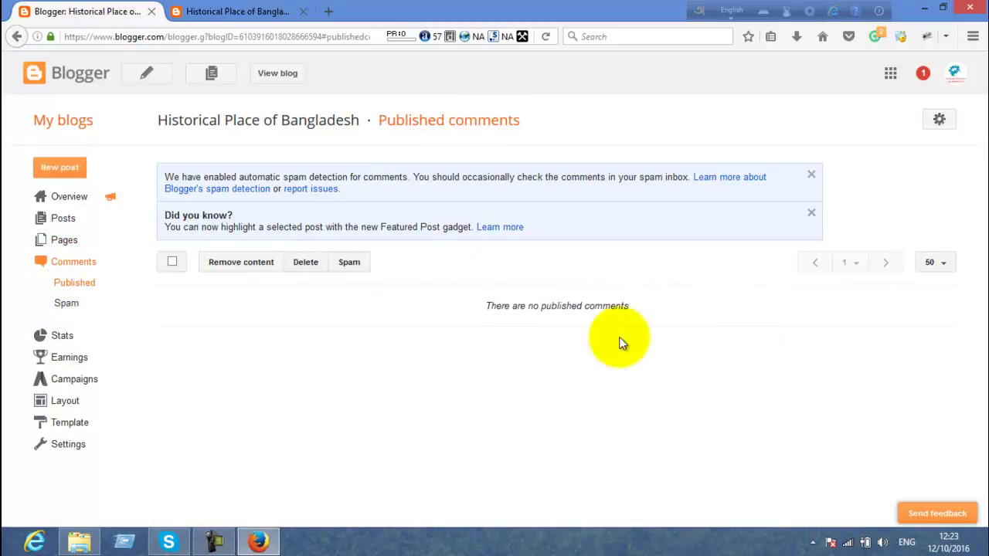
{"action": "left_click", "coordinate": [75, 283]}
{"action": "left_click", "coordinate": [67, 303]}
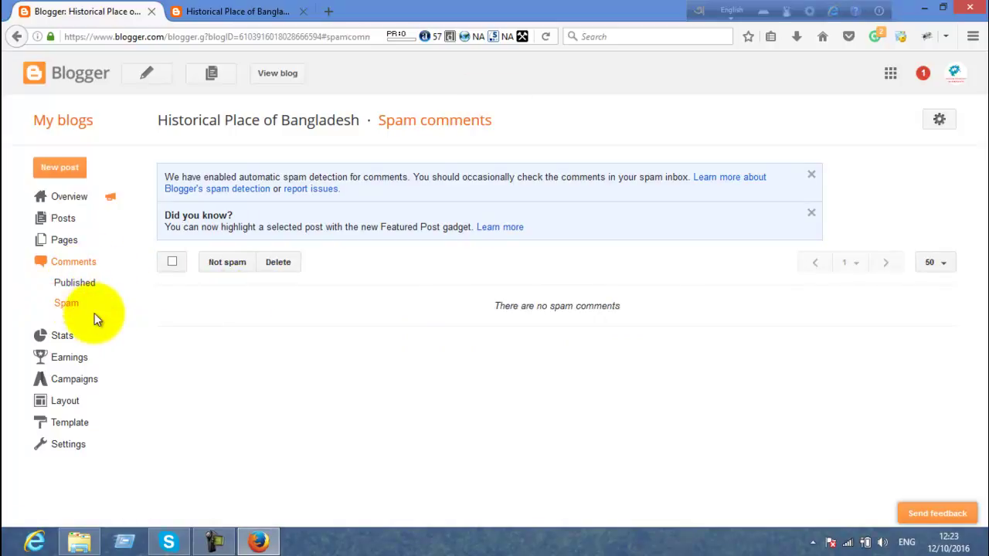
Open the blog's statistics and examine the overview, the post views and the traffic sources.
{"action": "left_click", "coordinate": [45, 336]}
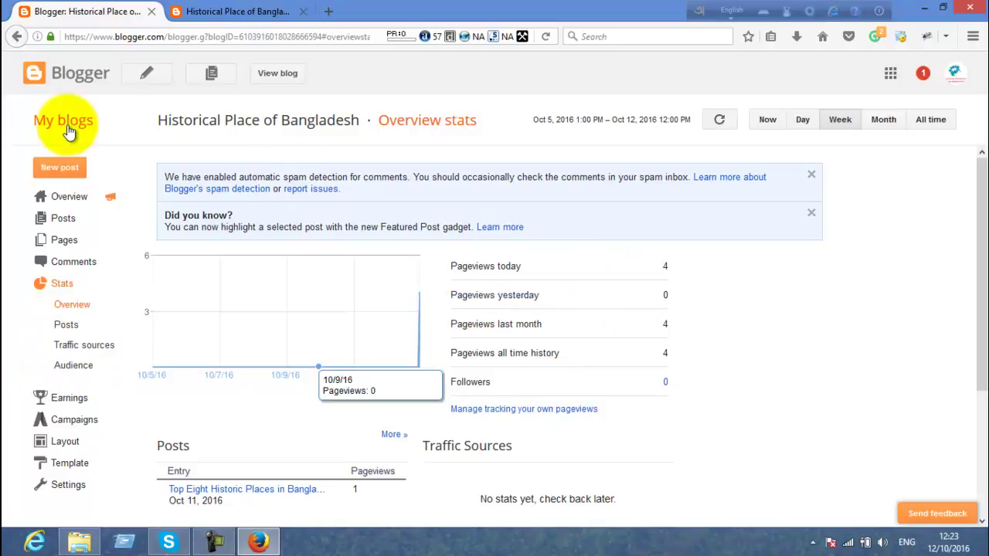
{"action": "scroll", "coordinate": [587, 356], "scroll_direction": "down", "scroll_amount": 2}
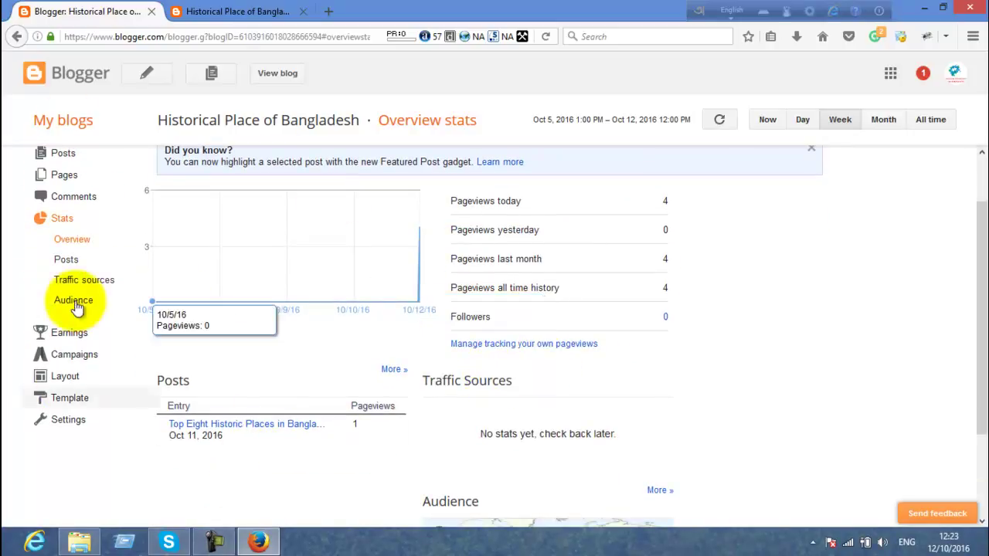
{"action": "left_click", "coordinate": [68, 262]}
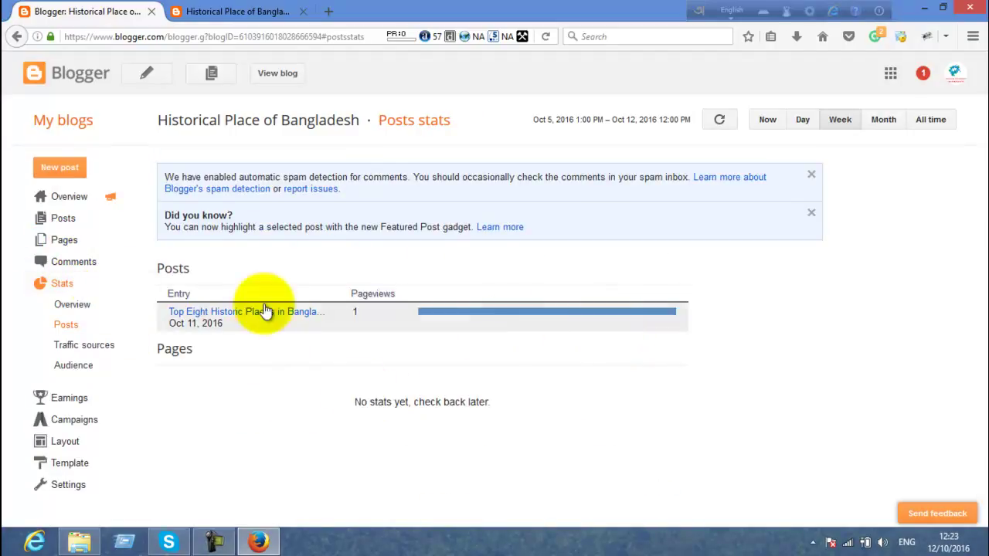
{"action": "left_click", "coordinate": [83, 345]}
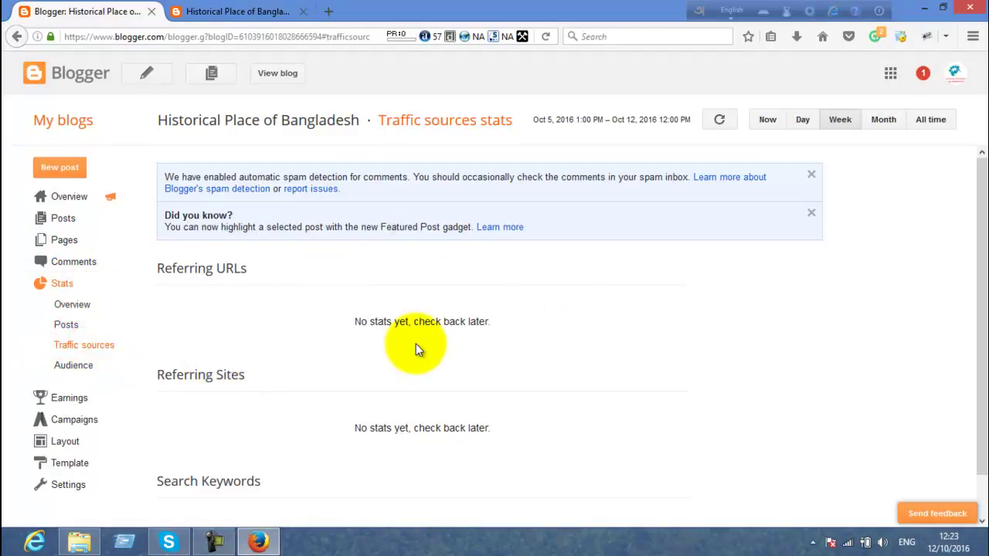
{"action": "scroll", "coordinate": [271, 343], "scroll_direction": "down", "scroll_amount": 2}
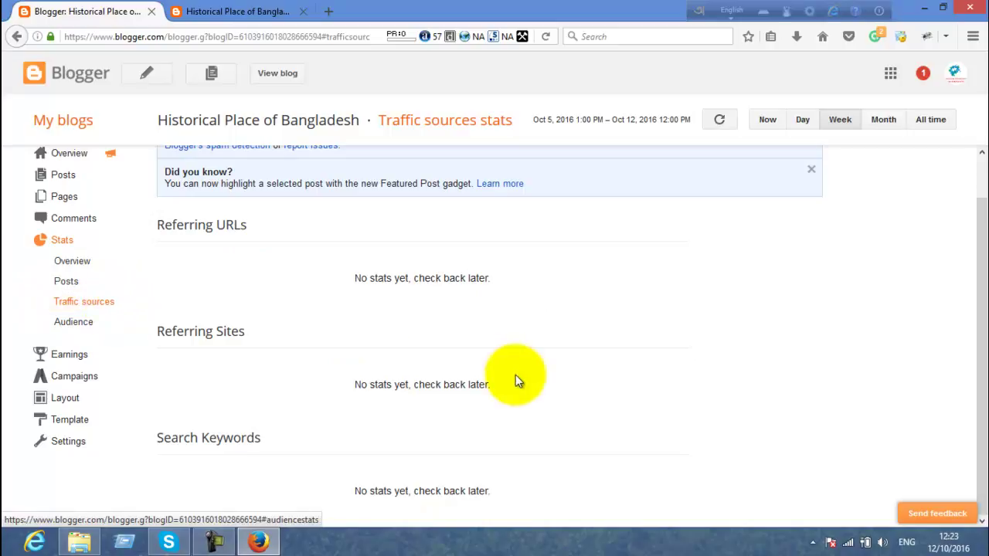
Open the audience statistics and examine pageviews by country, browser (Chrome, Firefox) and operating system (Windows).
{"action": "left_click", "coordinate": [73, 321]}
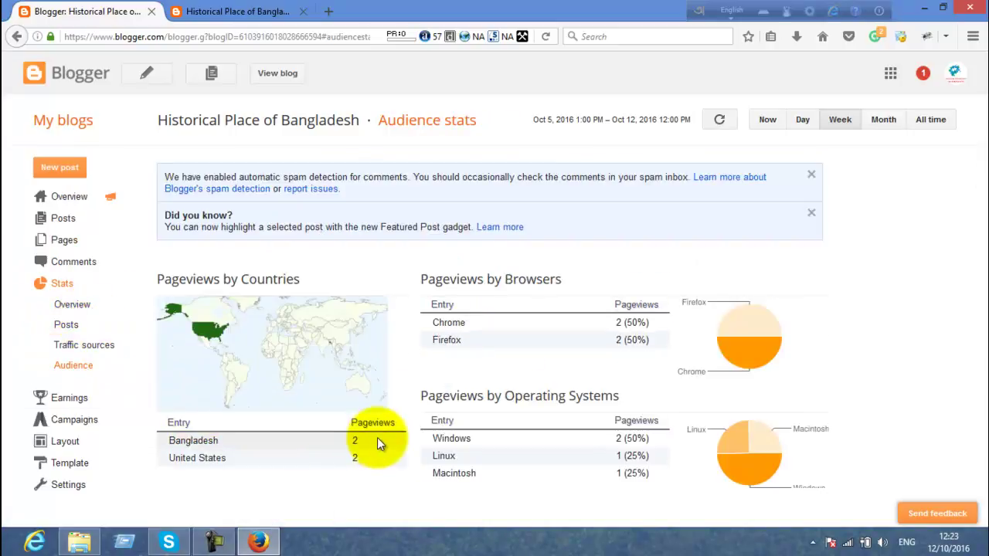
{"action": "double_click", "coordinate": [610, 327]}
{"action": "left_click", "coordinate": [531, 341]}
{"action": "double_click", "coordinate": [629, 340]}
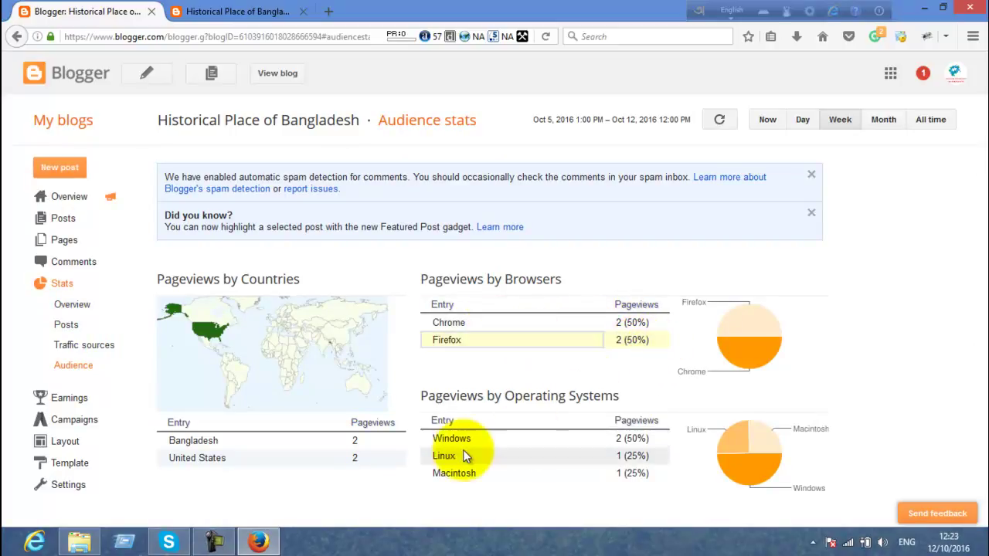
{"action": "left_click", "coordinate": [497, 437]}
{"action": "double_click", "coordinate": [629, 438]}
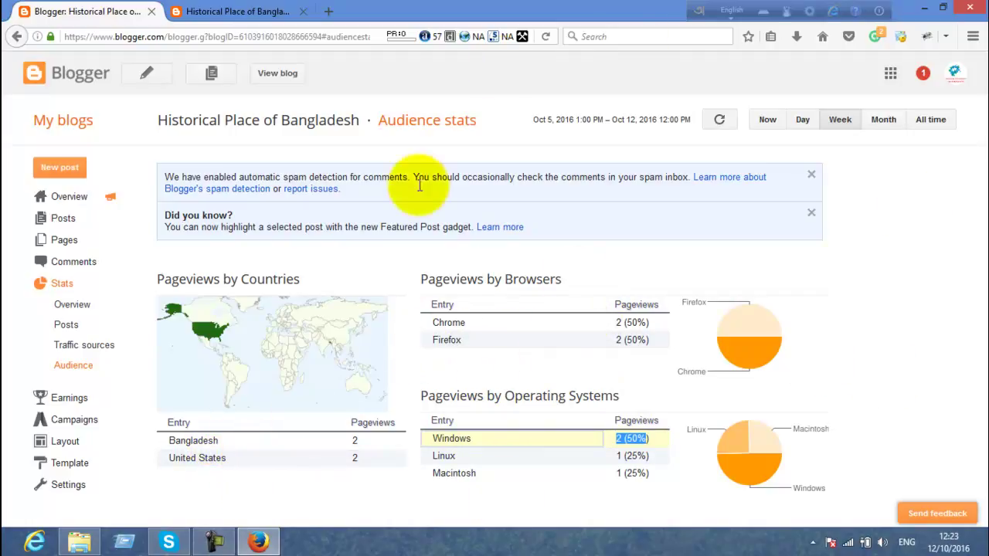
Look through the blog's Earnings page on AdSense and its Campaigns page on AdWords.
{"action": "left_click", "coordinate": [51, 402]}
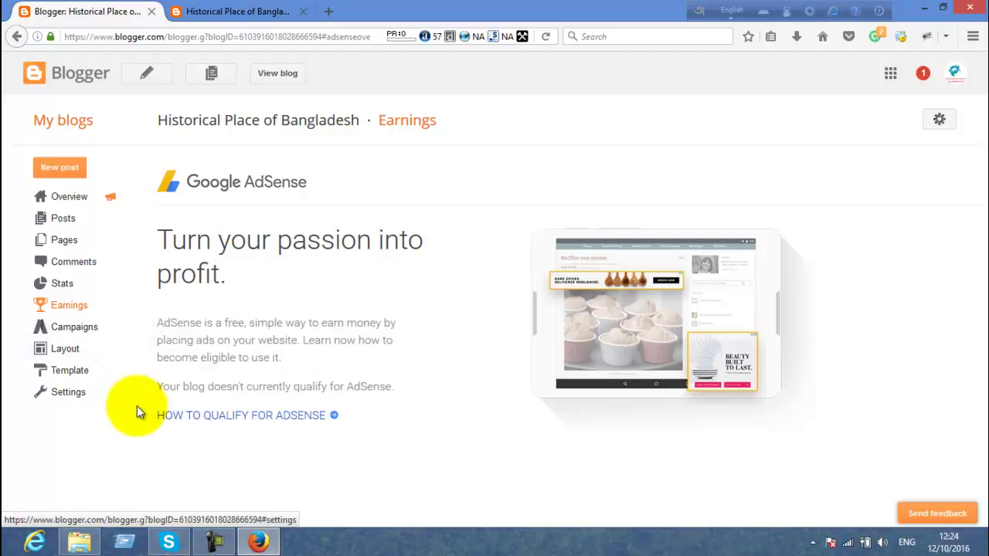
{"action": "left_click", "coordinate": [71, 328]}
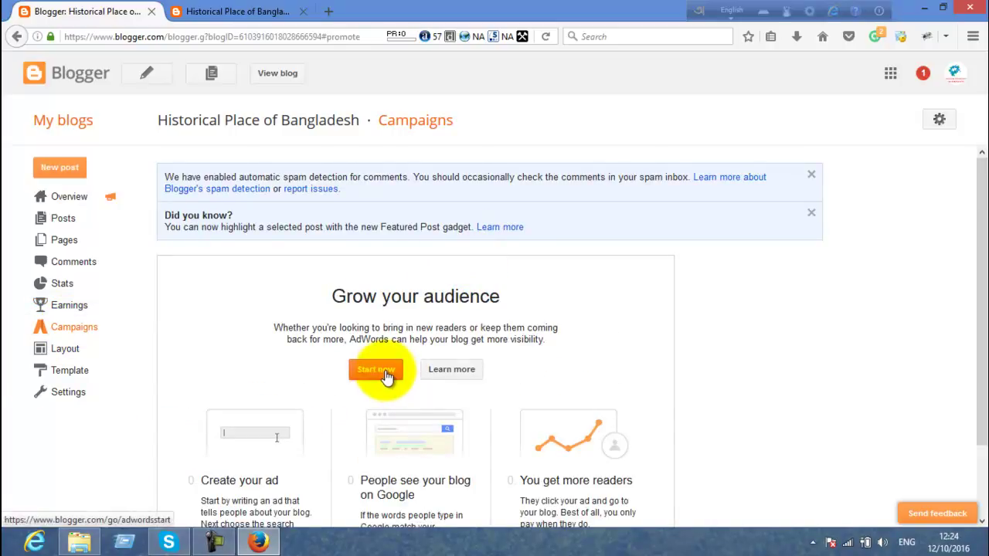
{"action": "scroll", "coordinate": [382, 379], "scroll_direction": "down", "scroll_amount": 2}
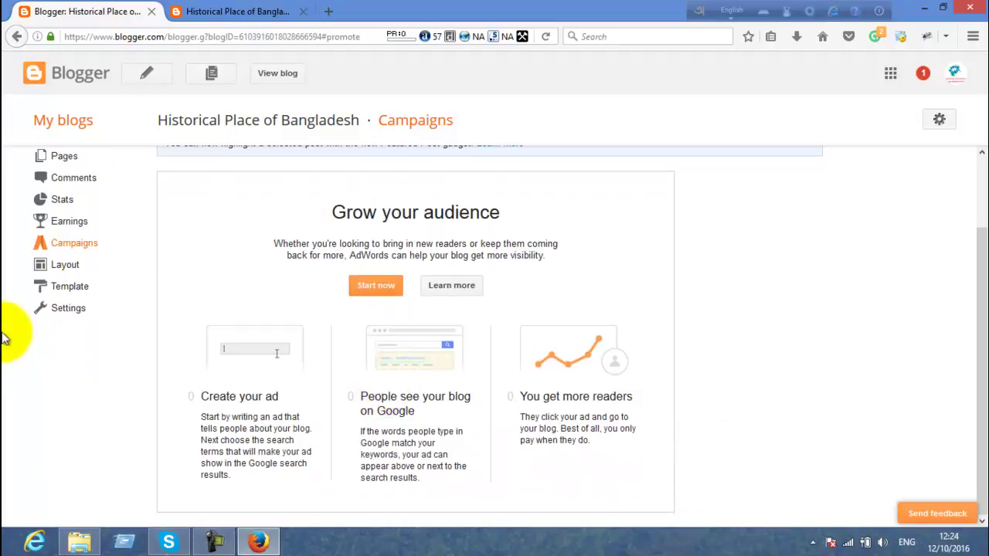
Open the blog's Layout page and locate the Favicon gadget.
{"action": "left_click", "coordinate": [55, 265]}
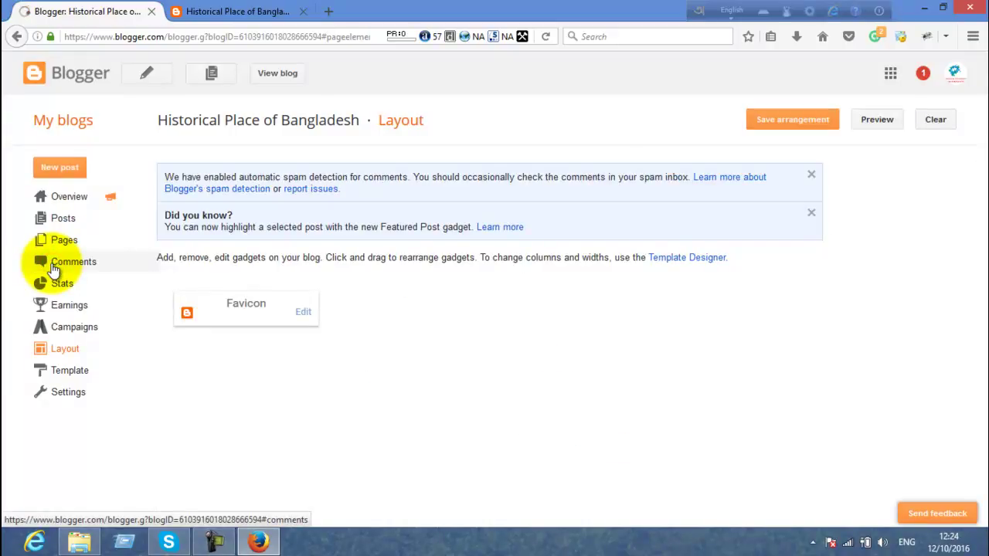
{"action": "left_click", "coordinate": [216, 541]}
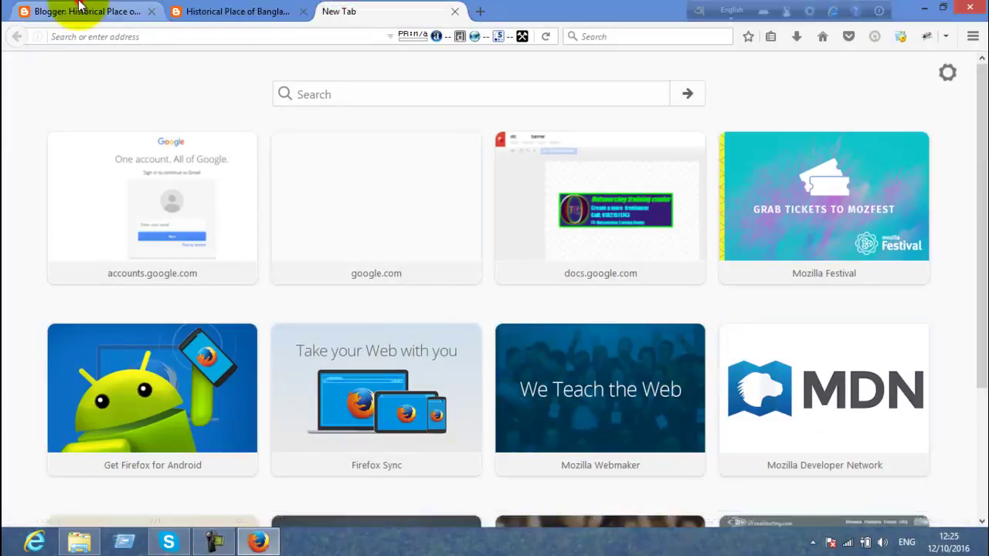
{"action": "left_click", "coordinate": [78, 11]}
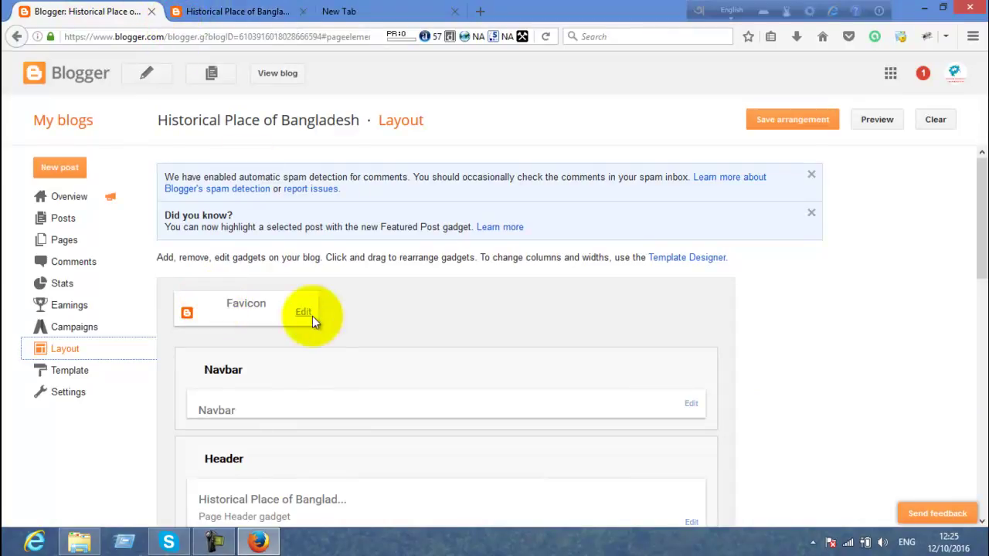
Search the web for "google images" in the new browser tab.
{"action": "left_click", "coordinate": [344, 12]}
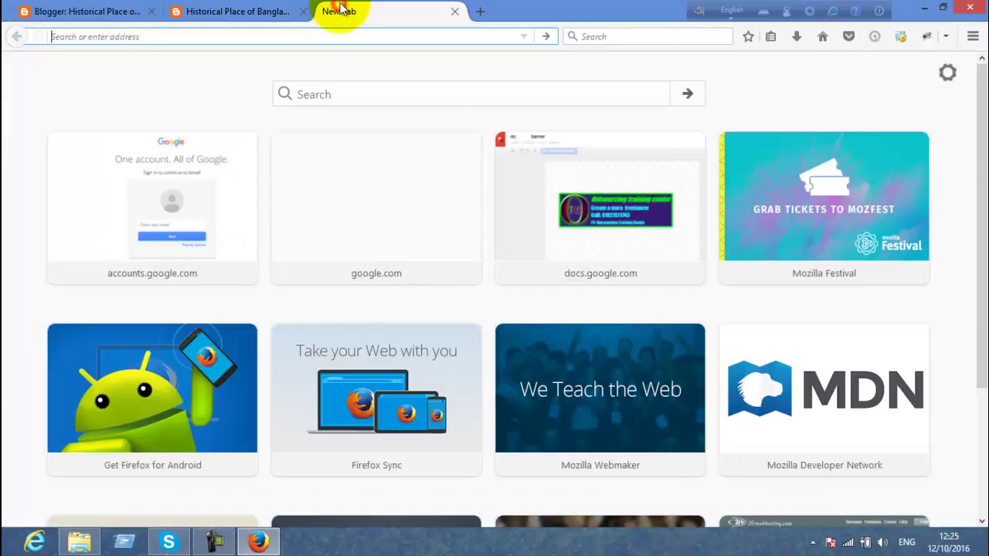
{"action": "type", "text": "go"}
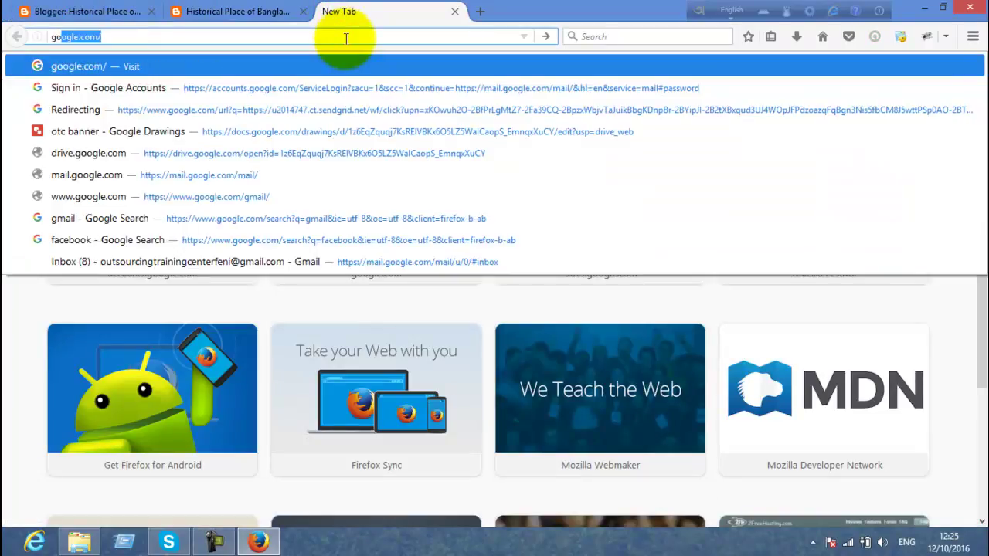
{"action": "type", "text": "ogle i"}
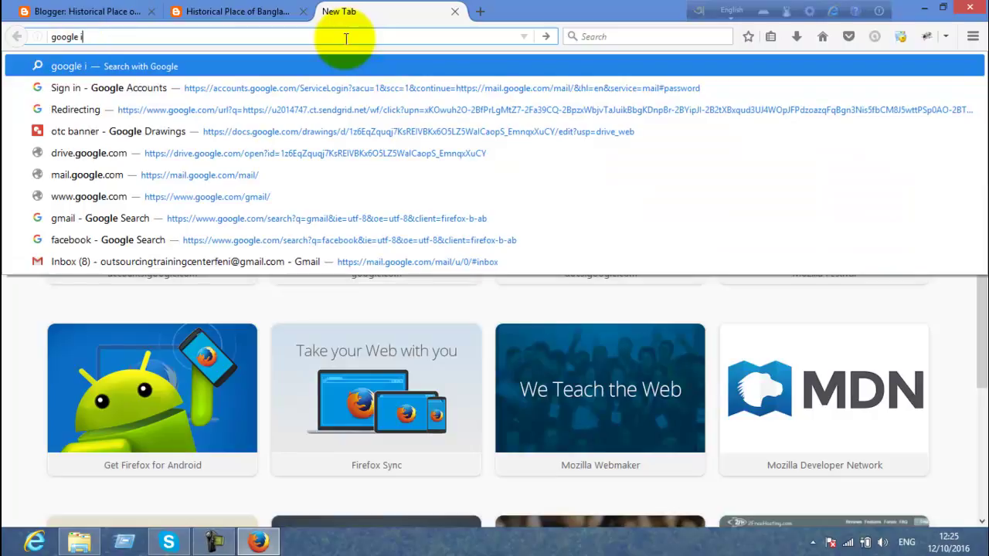
{"action": "type", "text": "mages"}
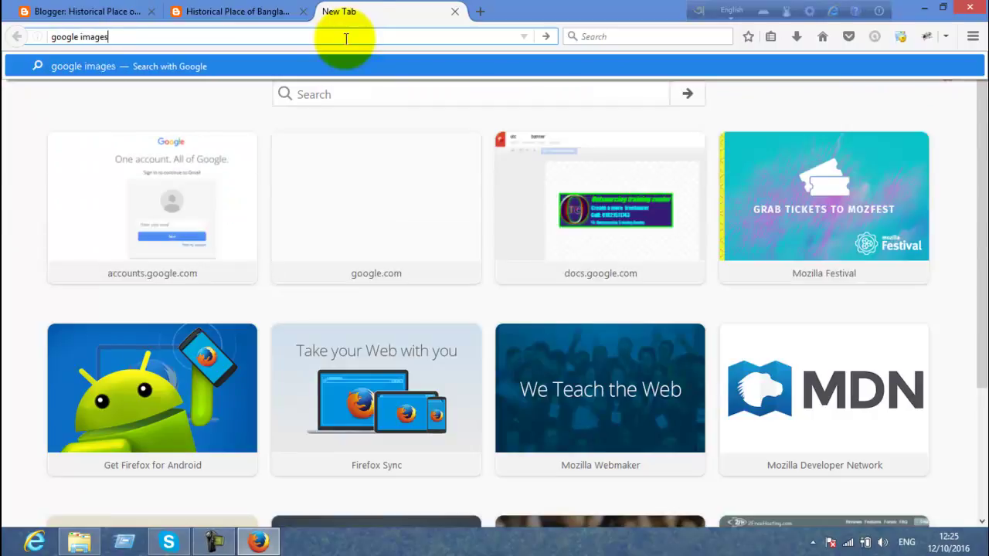
{"action": "key", "text": "Return"}
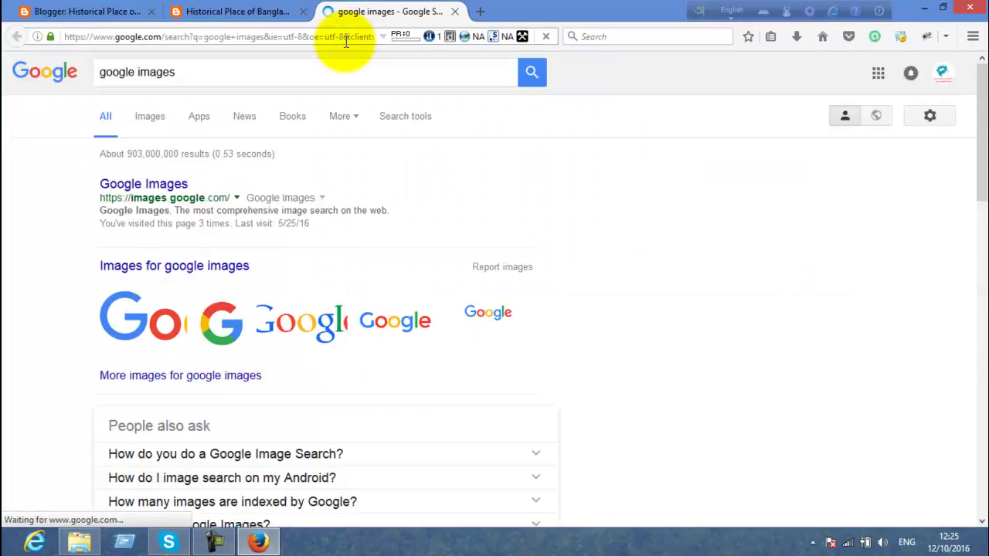
{"action": "left_click", "coordinate": [212, 541]}
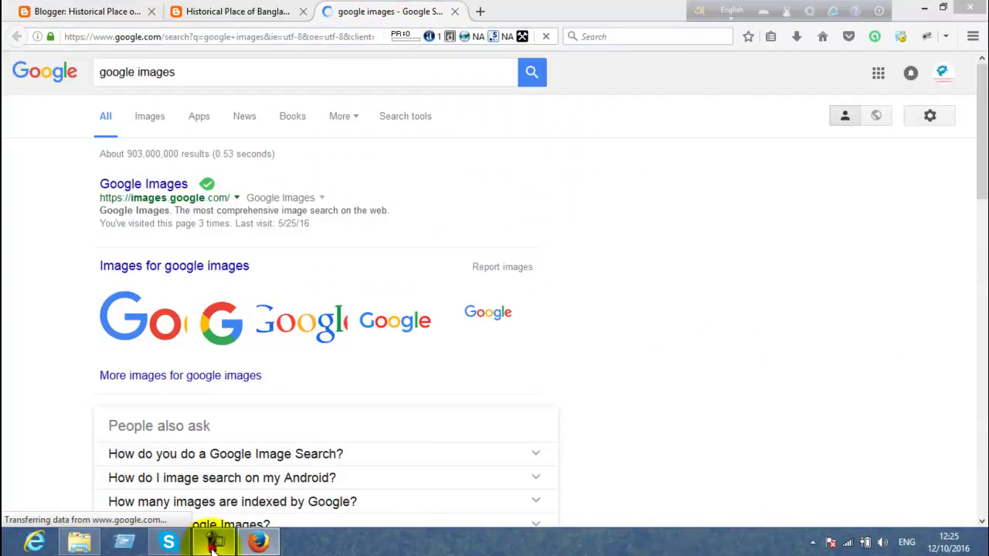
{"action": "left_click", "coordinate": [919, 475]}
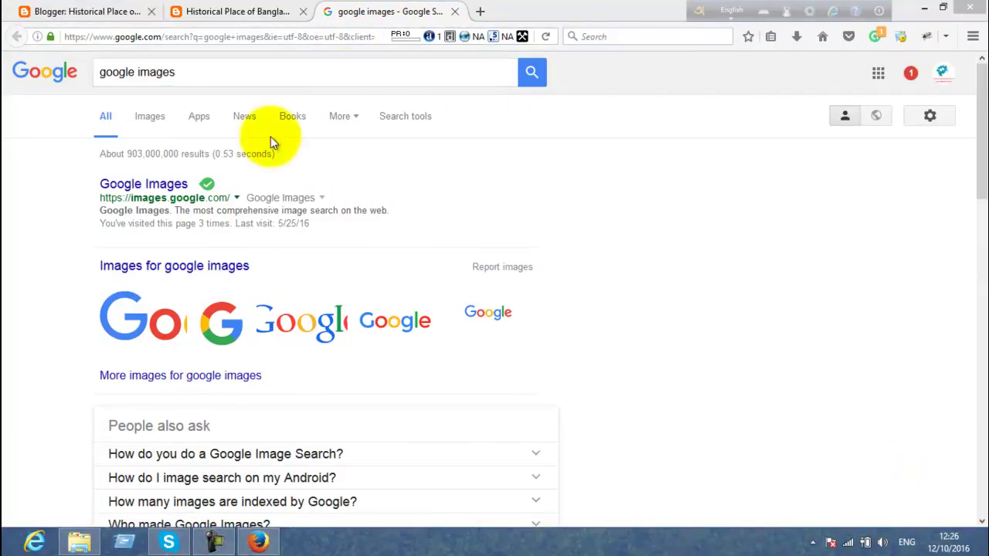
Open the Google Images site from the results and start entering an image search.
{"action": "left_click", "coordinate": [128, 185]}
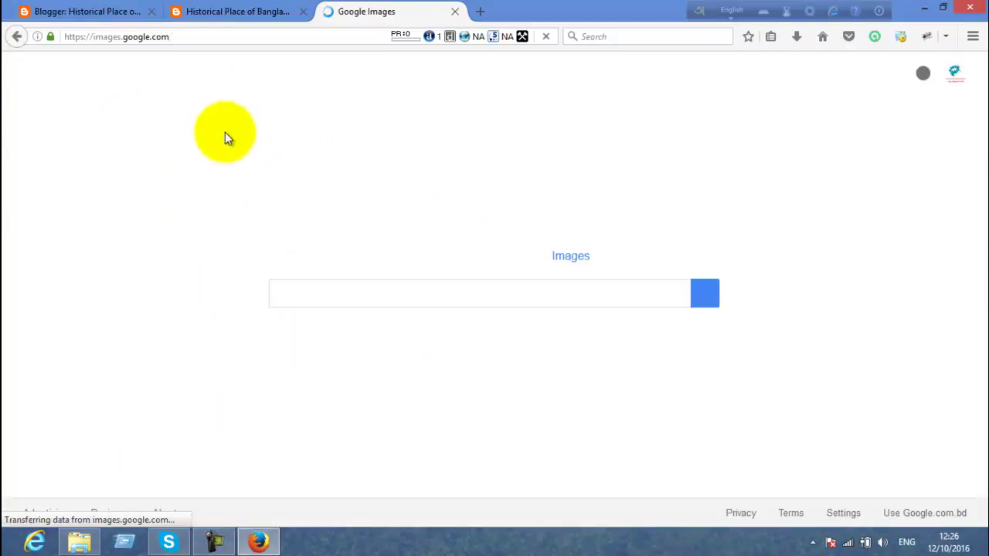
{"action": "left_click", "coordinate": [312, 294]}
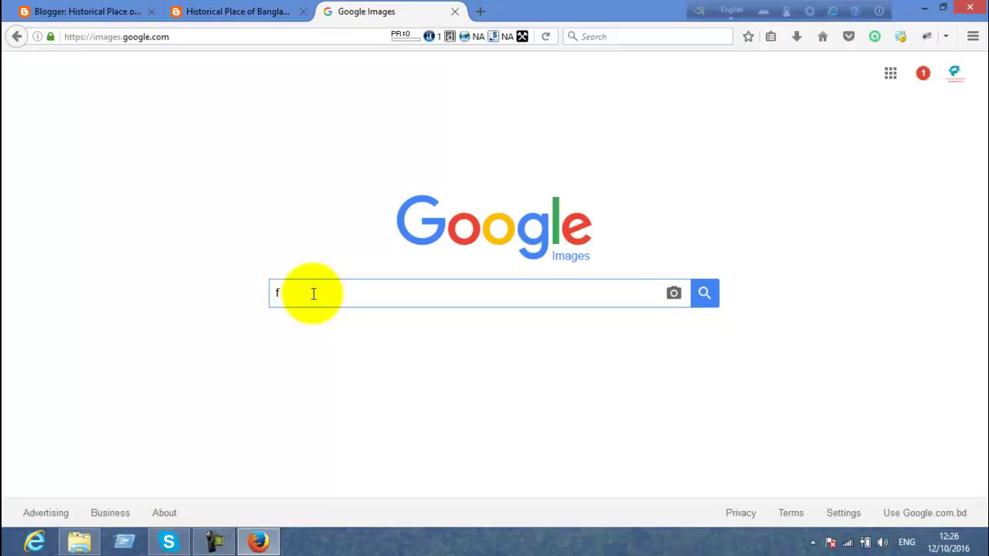
Search Google Images for "favivon image".
{"action": "type", "text": "fa"}
{"action": "mouse_move", "coordinate": [214, 541]}
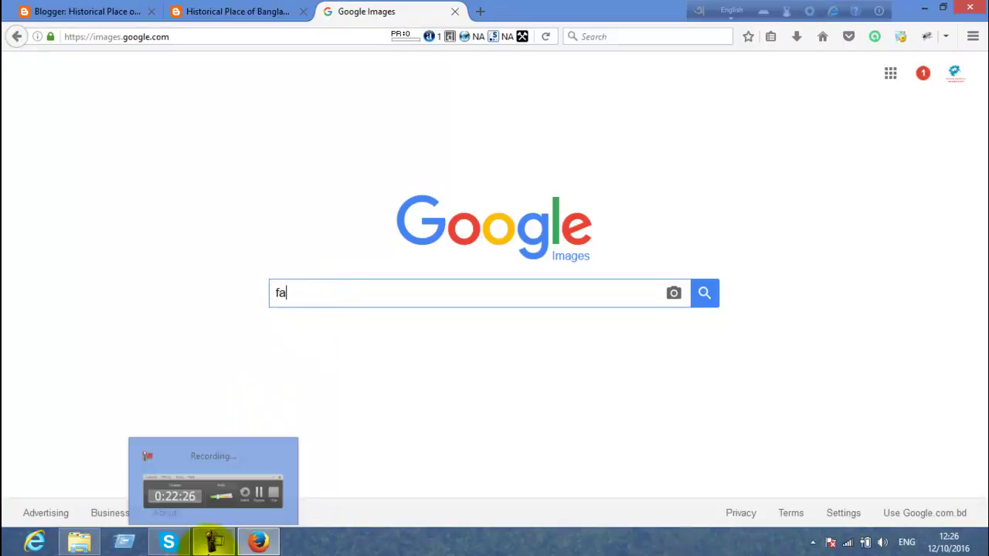
{"action": "type", "text": "vivon image"}
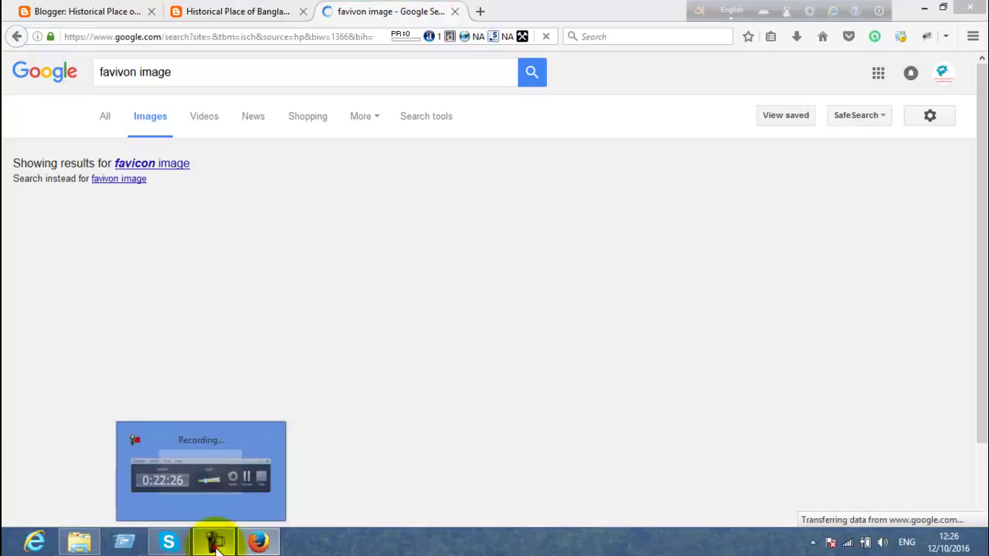
{"action": "left_click", "coordinate": [214, 541]}
Save the orange and red ring image from the search results to the Desktop as favicon.png.
{"action": "scroll", "coordinate": [456, 363], "scroll_direction": "down", "scroll_amount": 6}
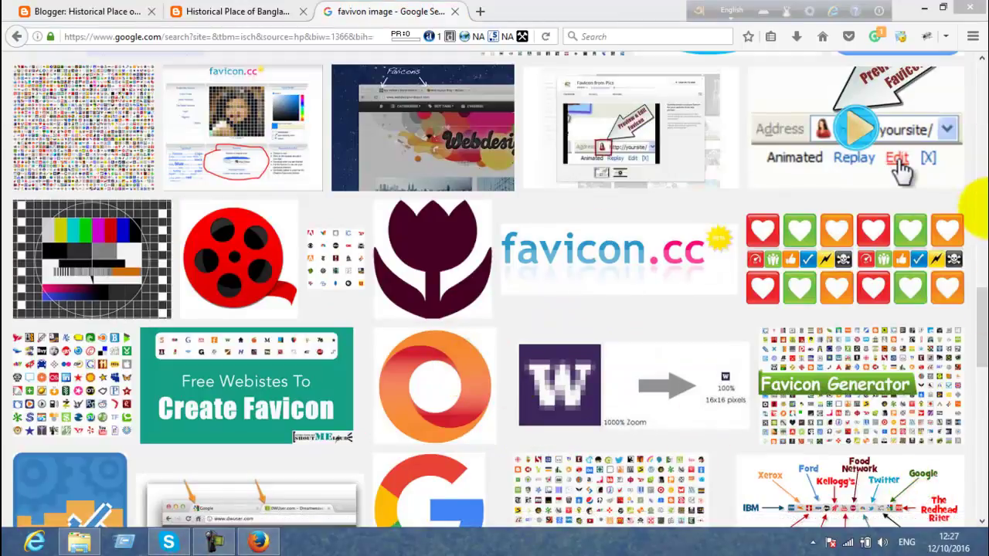
{"action": "mouse_move", "coordinate": [980, 347]}
{"action": "left_mouse_down"}
{"action": "mouse_move", "coordinate": [980, 249]}
{"action": "mouse_move", "coordinate": [979, 344]}
{"action": "left_mouse_up"}
{"action": "left_click", "coordinate": [421, 224]}
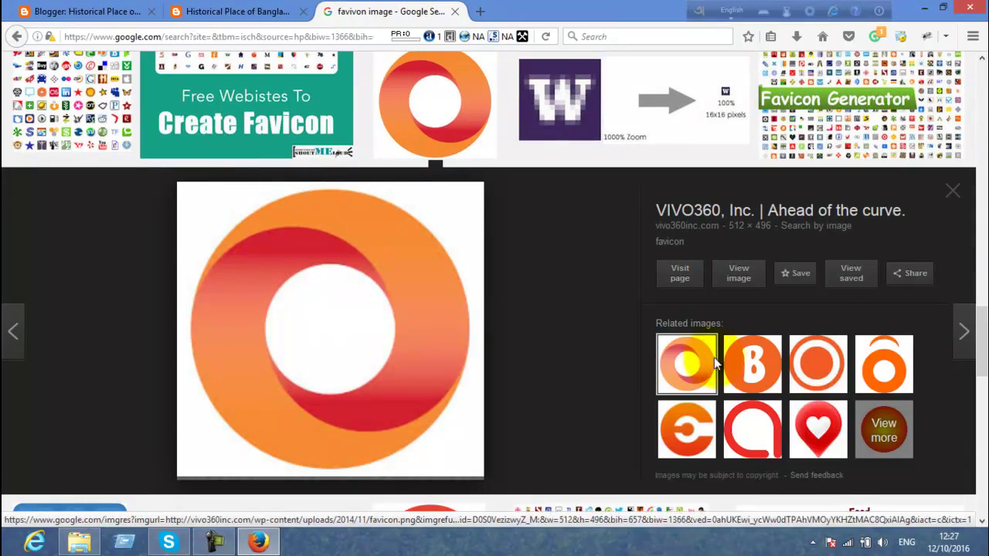
{"action": "right_click", "coordinate": [375, 331]}
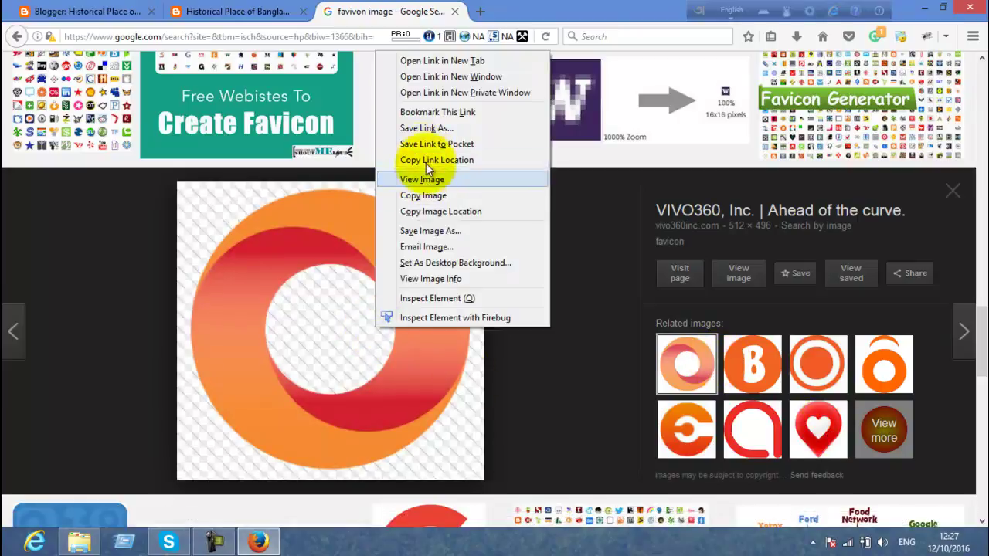
{"action": "left_click", "coordinate": [407, 230]}
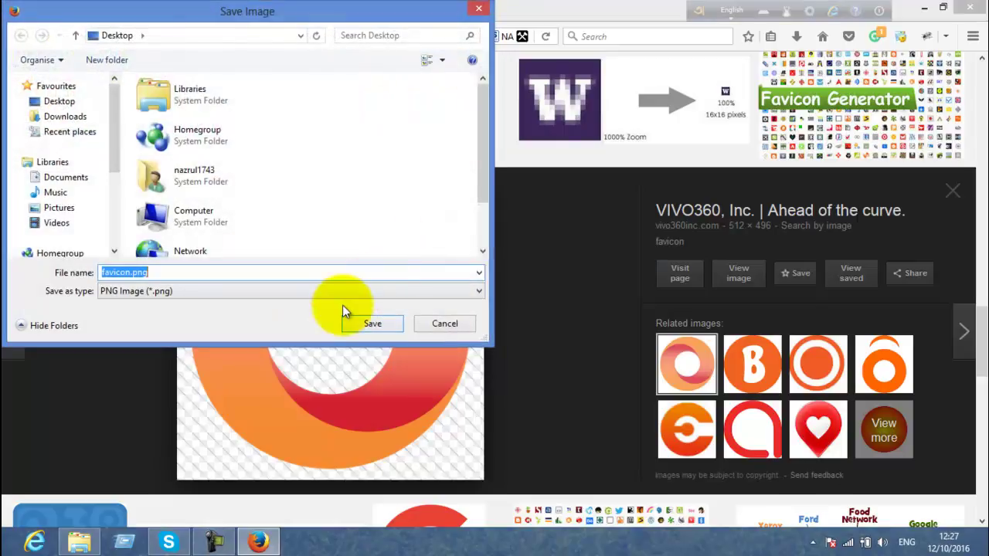
{"action": "left_click", "coordinate": [59, 101]}
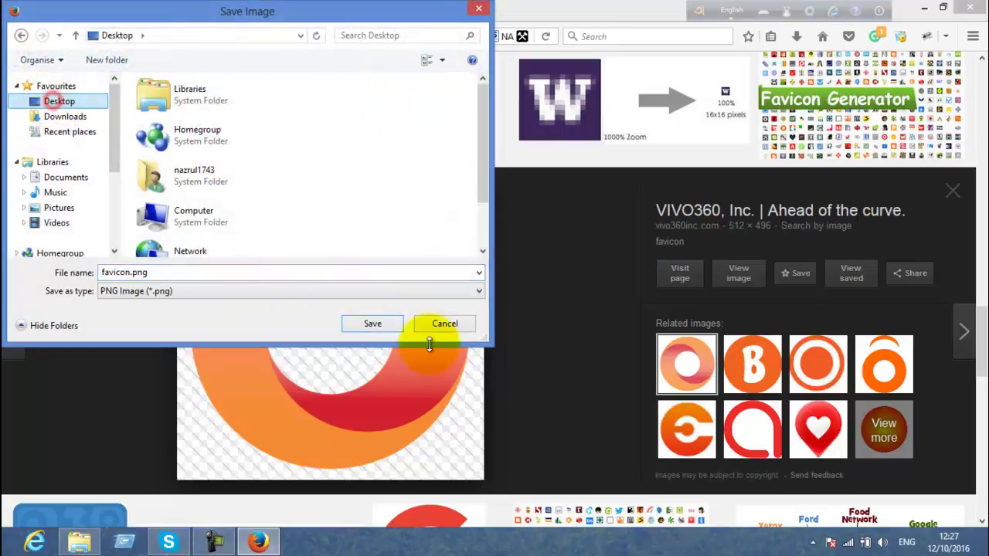
{"action": "left_click", "coordinate": [373, 323]}
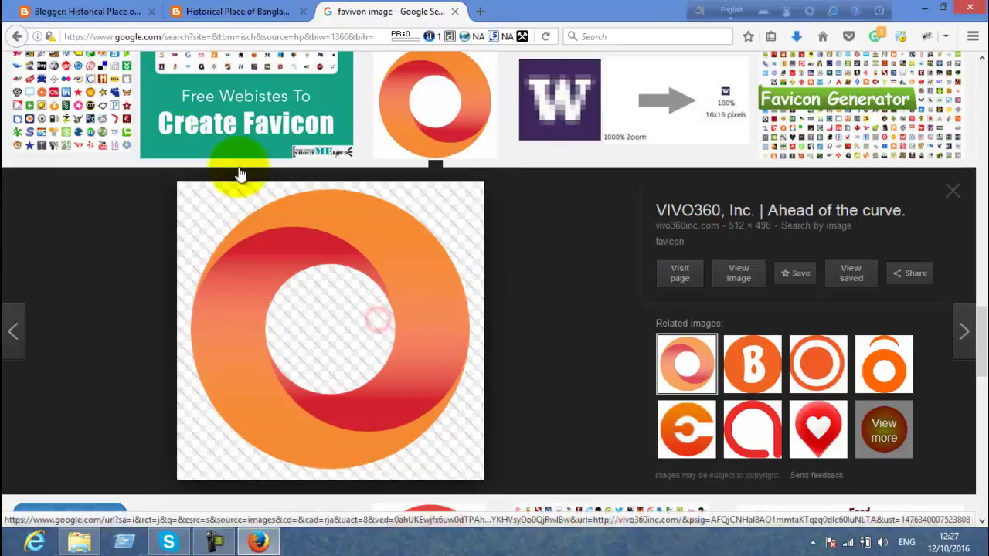
Open the favicon configuration from the Blogger layout and choose favicon.png from the Desktop as the custom favicon.
{"action": "left_click", "coordinate": [112, 11]}
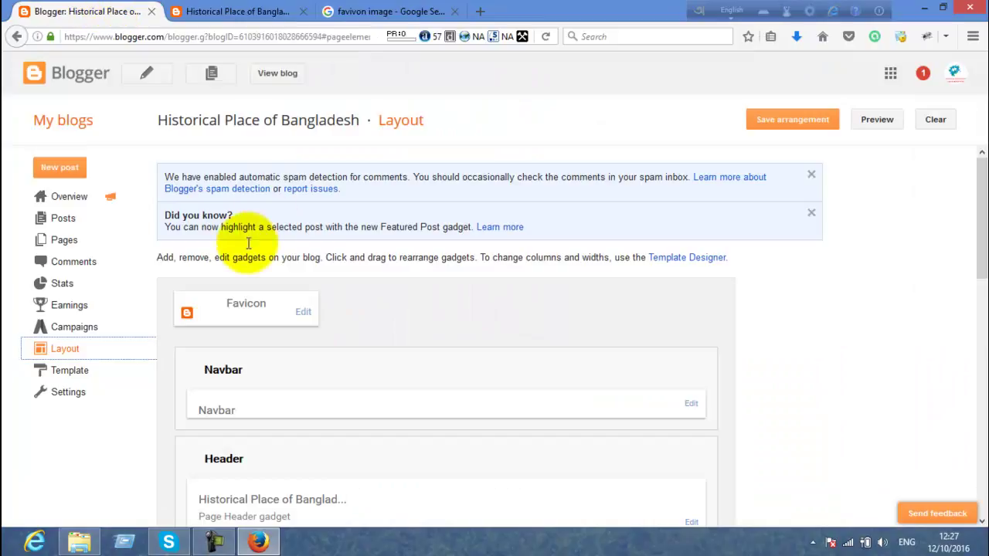
{"action": "left_click", "coordinate": [301, 313]}
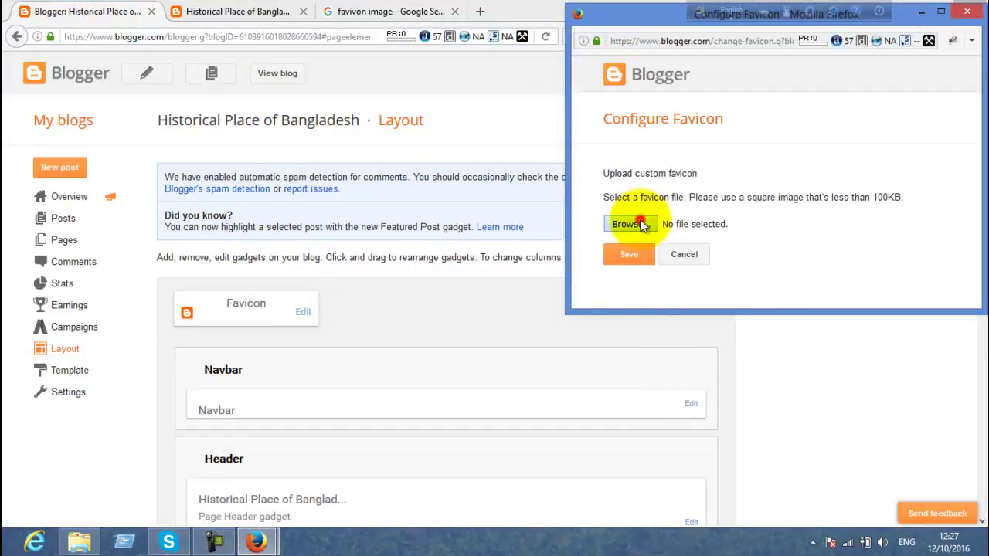
{"action": "left_click", "coordinate": [638, 222]}
{"action": "left_click_drag", "start_coordinate": [925, 126], "coordinate": [953, 283]}
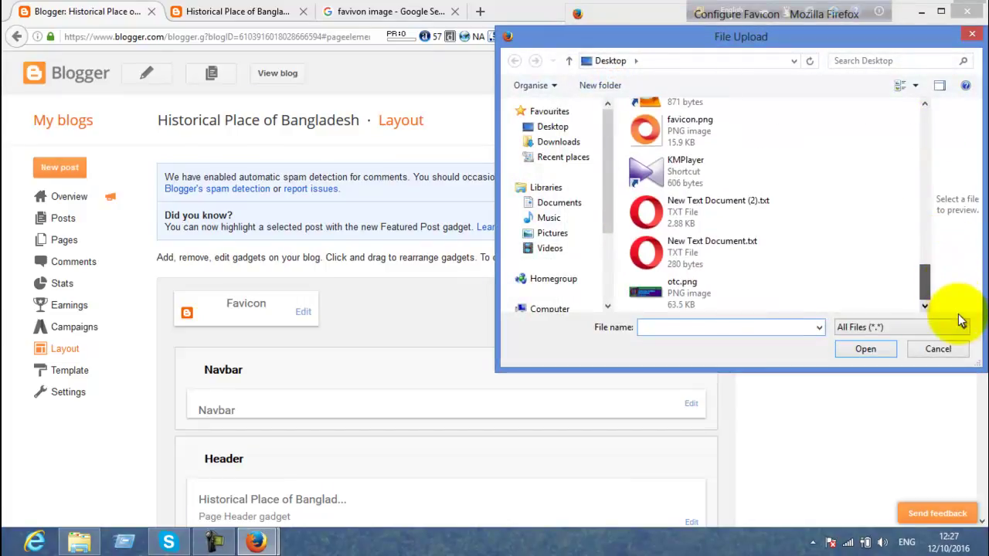
{"action": "left_click", "coordinate": [676, 128]}
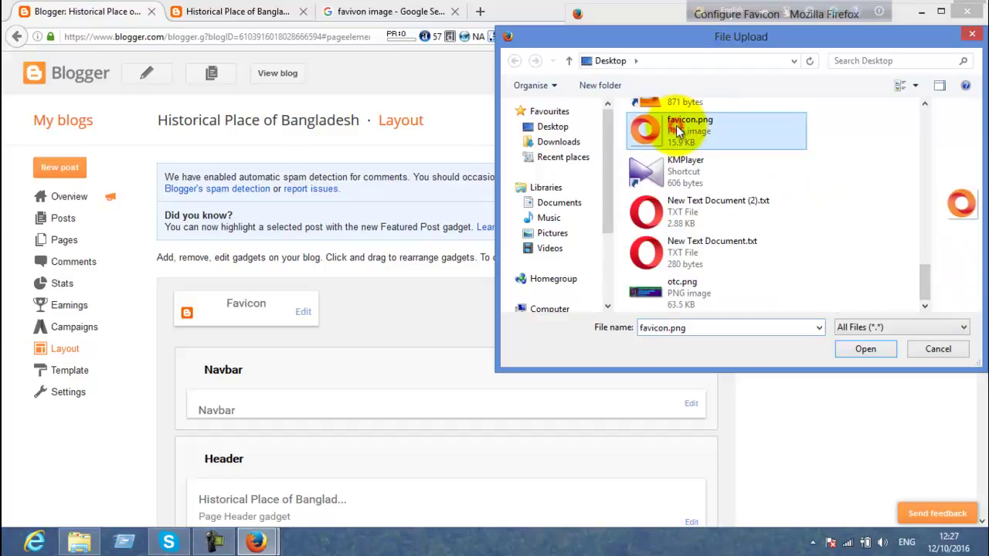
{"action": "left_click", "coordinate": [864, 349]}
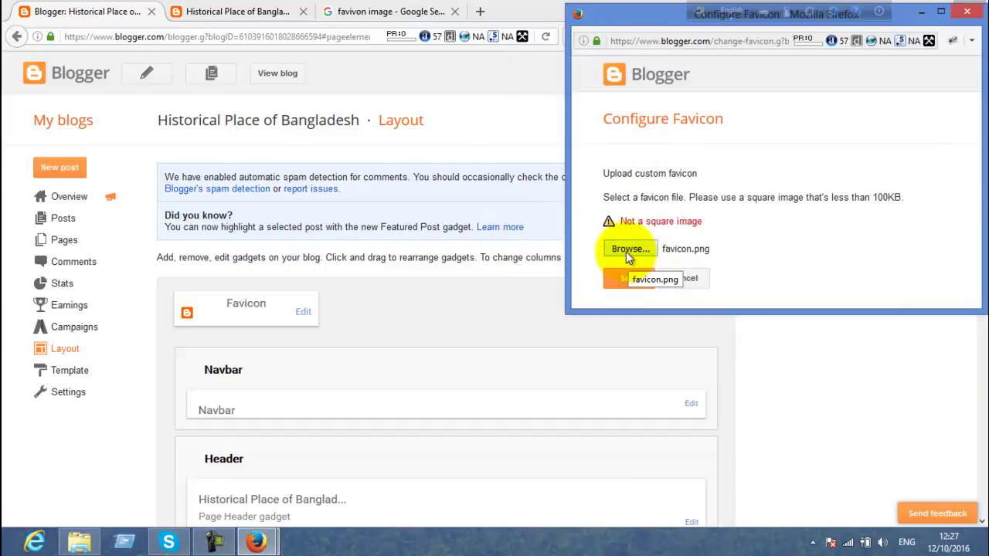
{"action": "left_click", "coordinate": [629, 250]}
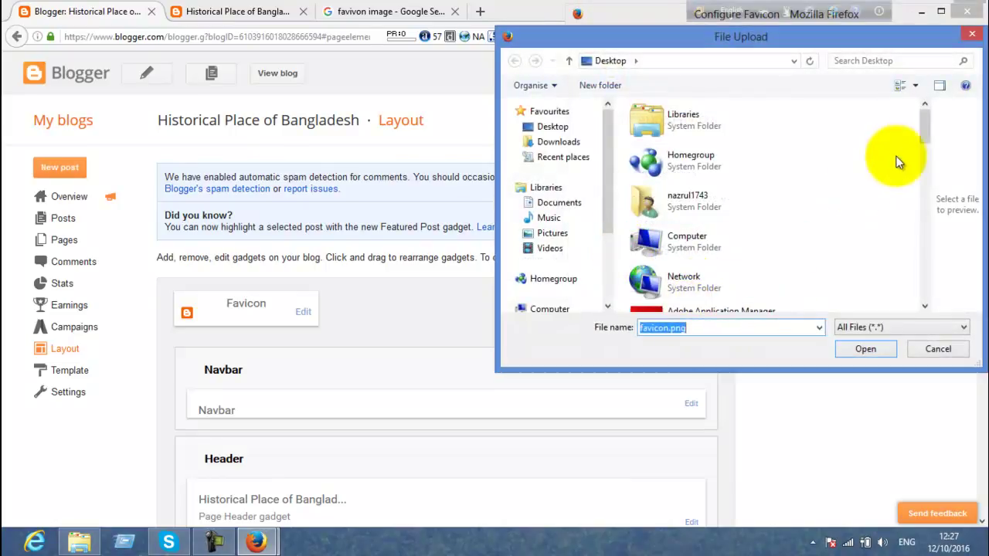
{"action": "left_click_drag", "start_coordinate": [925, 132], "coordinate": [908, 251]}
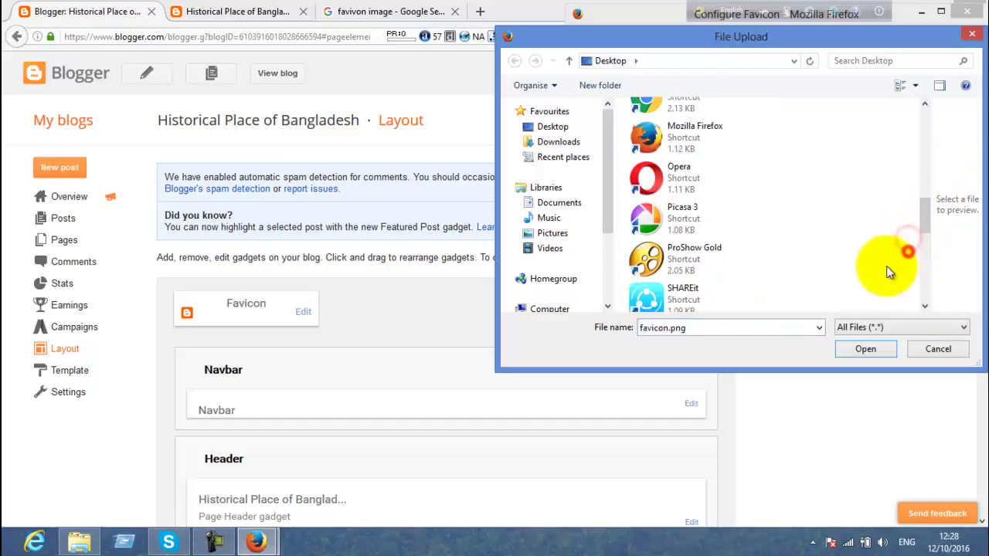
{"action": "left_click", "coordinate": [974, 35]}
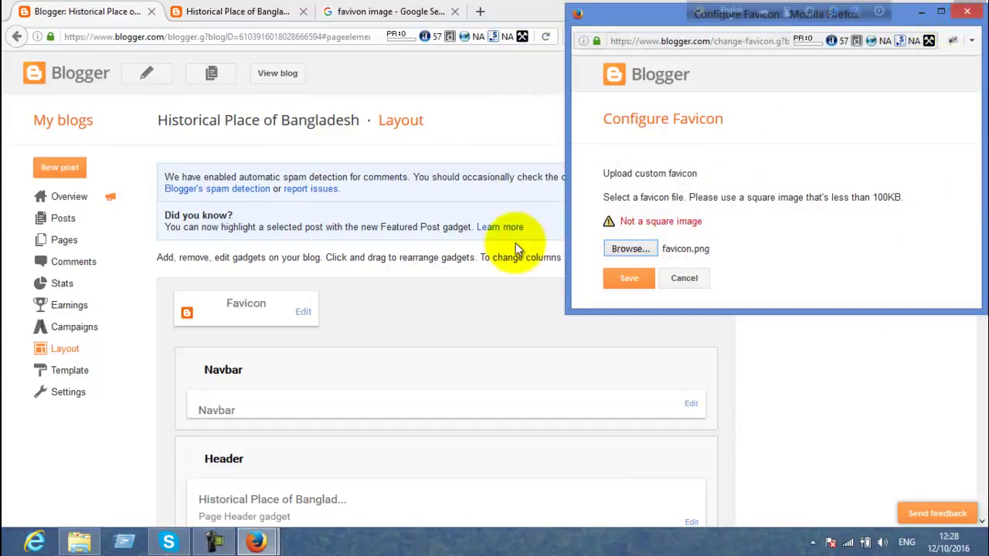
Reopen the favicon file selection and preview favicon.png at full size to examine its shape.
{"action": "left_click", "coordinate": [639, 246]}
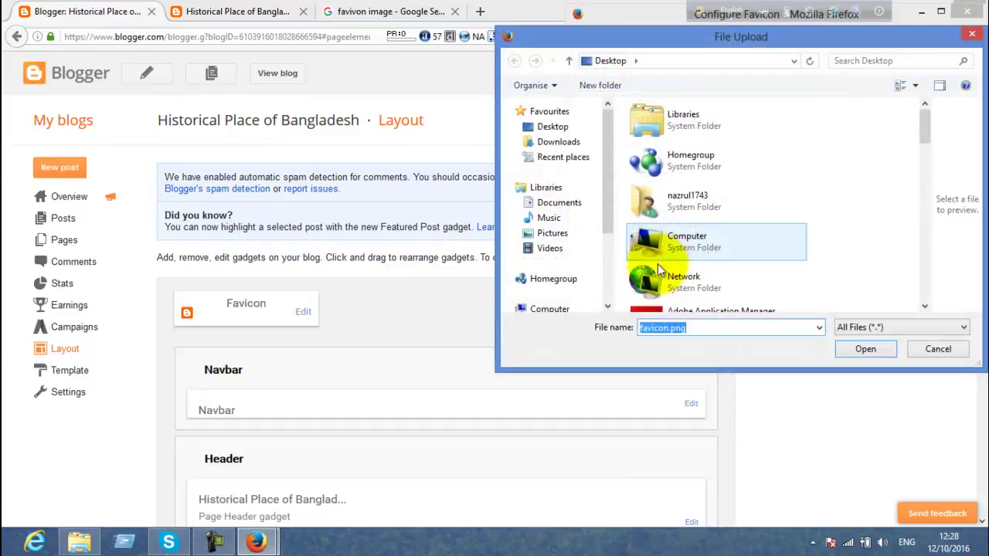
{"action": "left_click", "coordinate": [657, 282]}
{"action": "scroll", "coordinate": [658, 282], "scroll_direction": "down", "scroll_amount": 5}
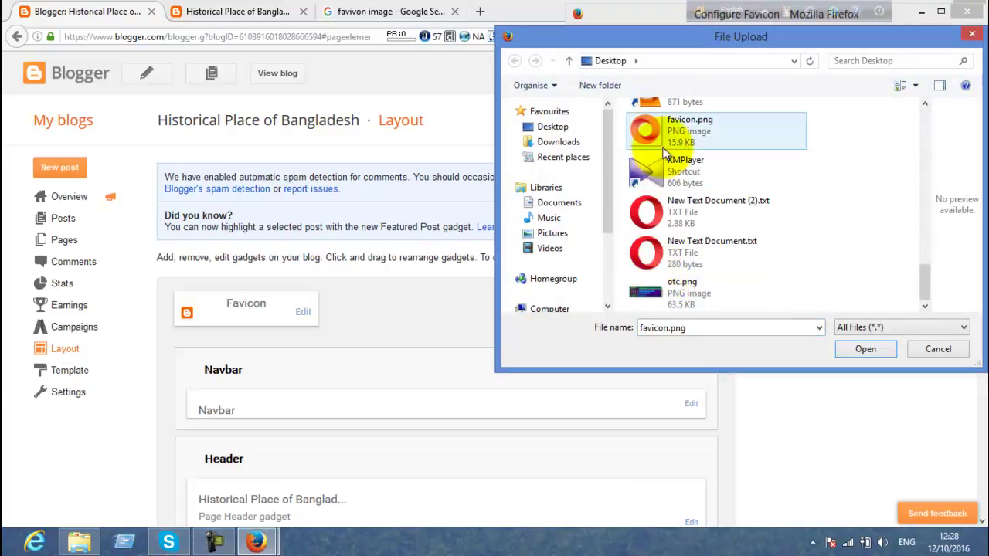
{"action": "right_click", "coordinate": [661, 137]}
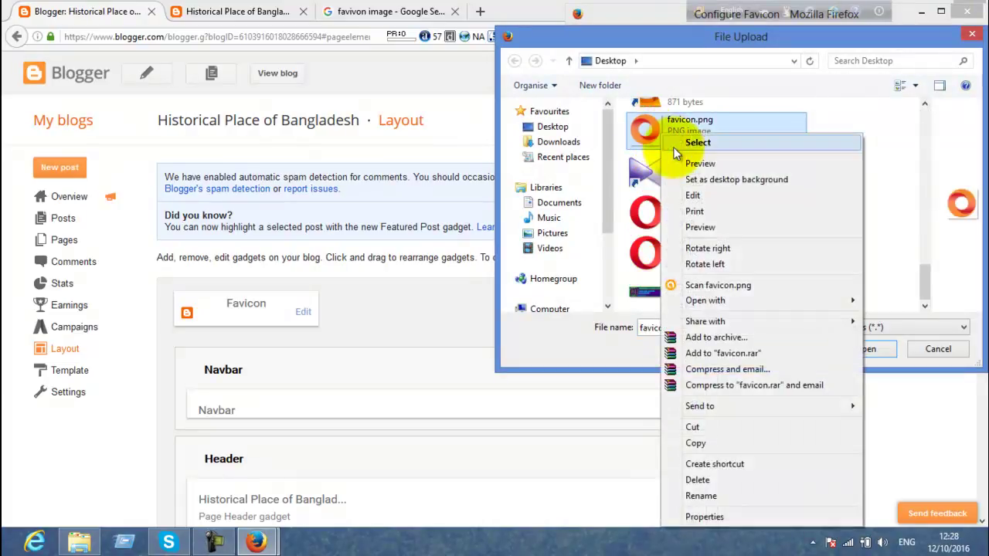
{"action": "left_click", "coordinate": [690, 166]}
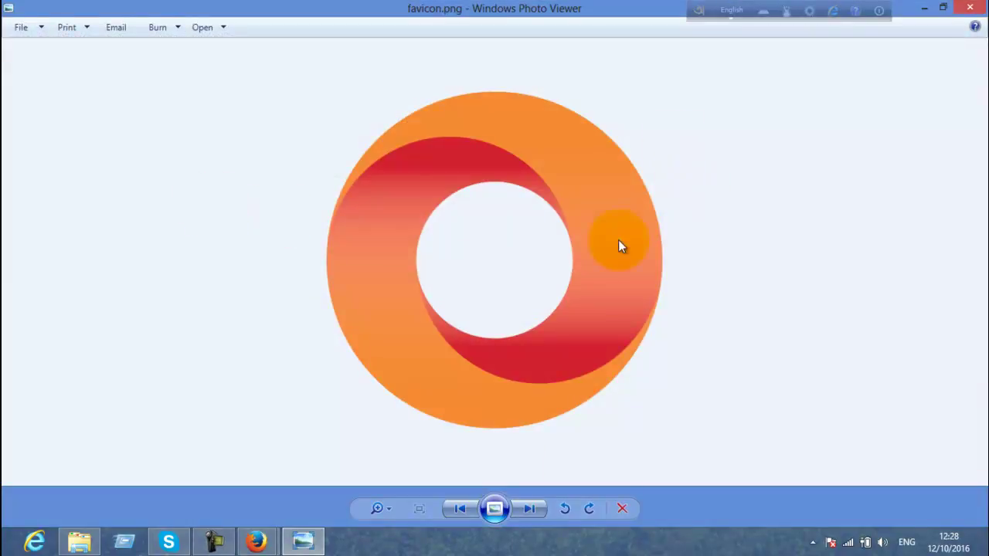
{"action": "left_click", "coordinate": [969, 13]}
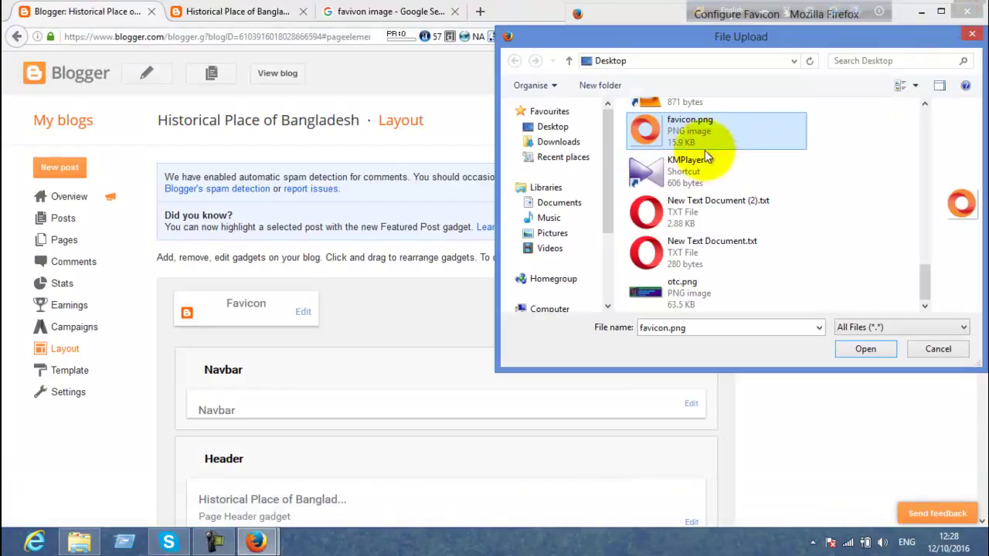
Try to save favicon.png as the blog's custom favicon and close the favicon configuration.
{"action": "double_click", "coordinate": [677, 135]}
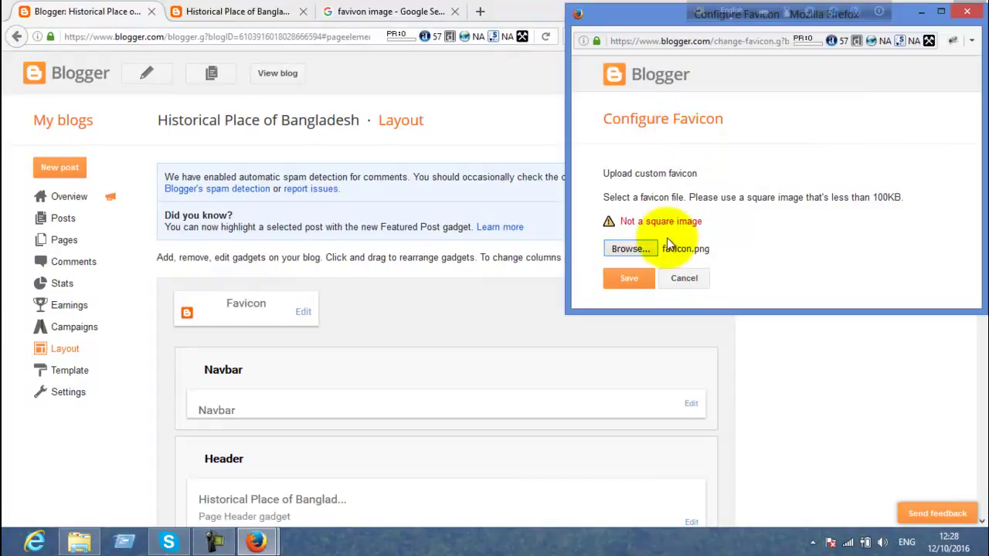
{"action": "left_click", "coordinate": [621, 283]}
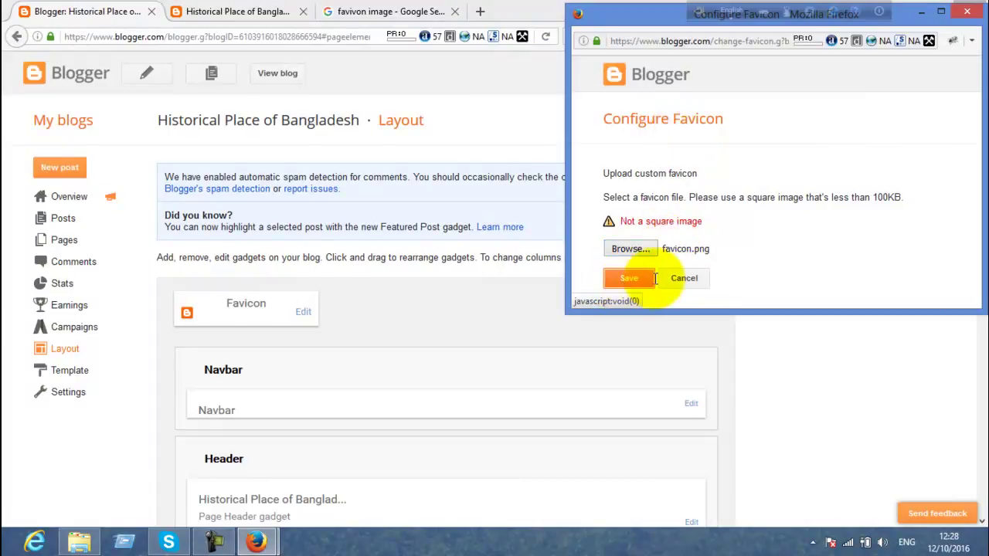
{"action": "left_click", "coordinate": [669, 279]}
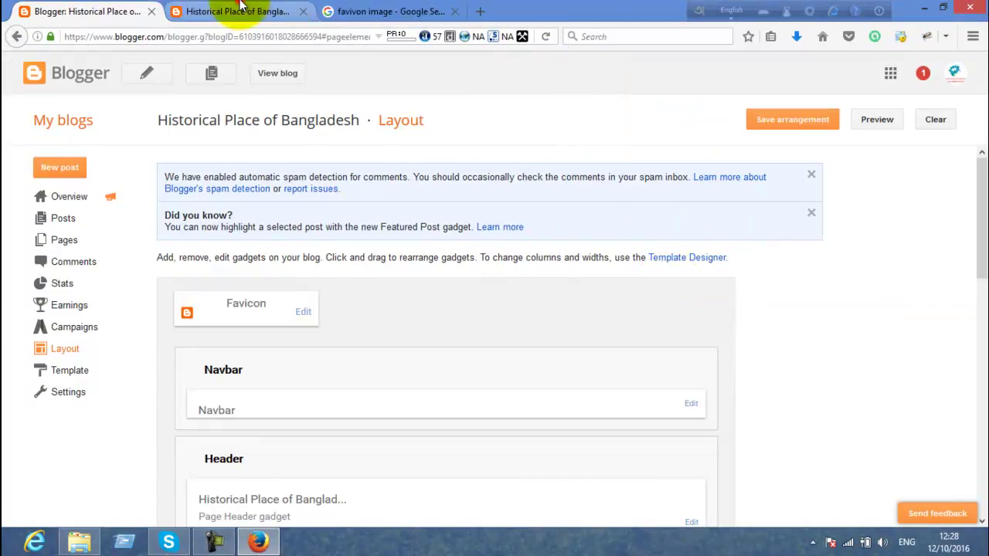
Return to the favicon image results and look for another square image, previewing the circle made of multicoloured squares.
{"action": "left_click", "coordinate": [241, 6]}
{"action": "left_click", "coordinate": [390, 11]}
{"action": "scroll", "coordinate": [401, 160], "scroll_direction": "up", "scroll_amount": 1}
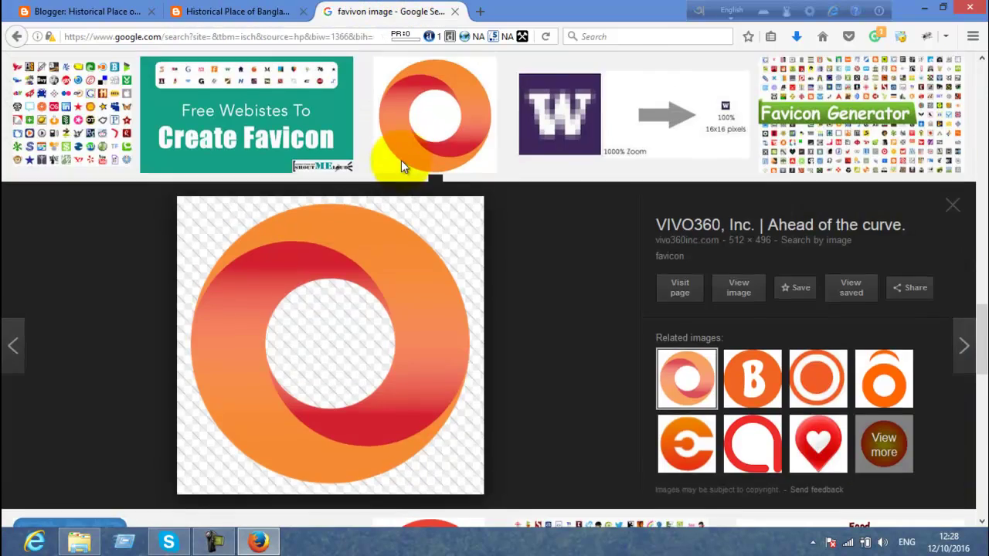
{"action": "scroll", "coordinate": [401, 160], "scroll_direction": "up", "scroll_amount": 5}
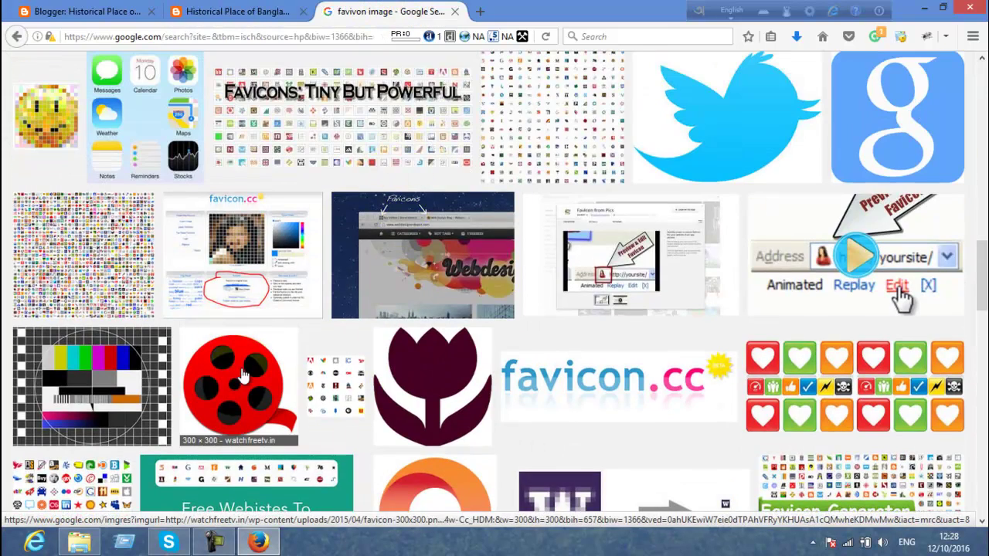
{"action": "scroll", "coordinate": [241, 376], "scroll_direction": "down", "scroll_amount": 10}
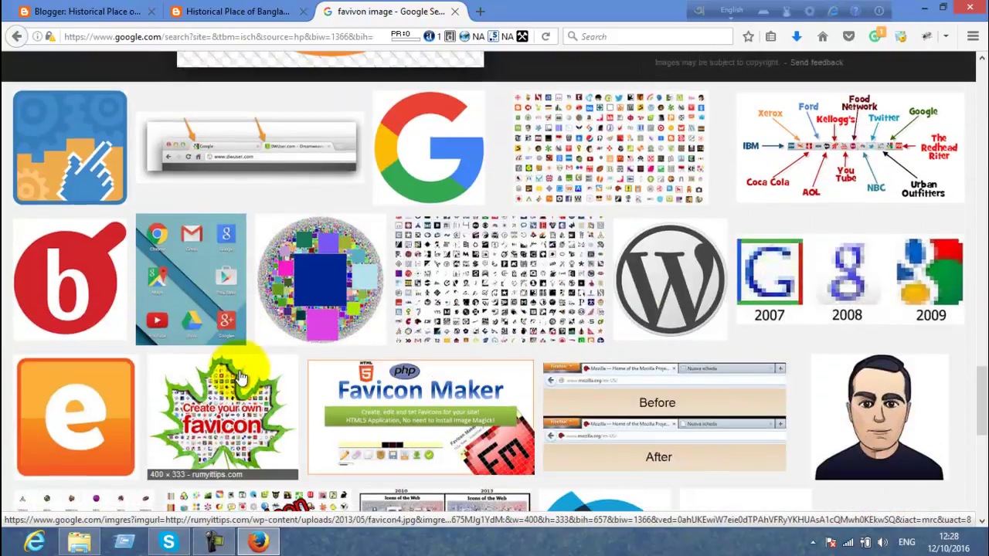
{"action": "left_click", "coordinate": [309, 313]}
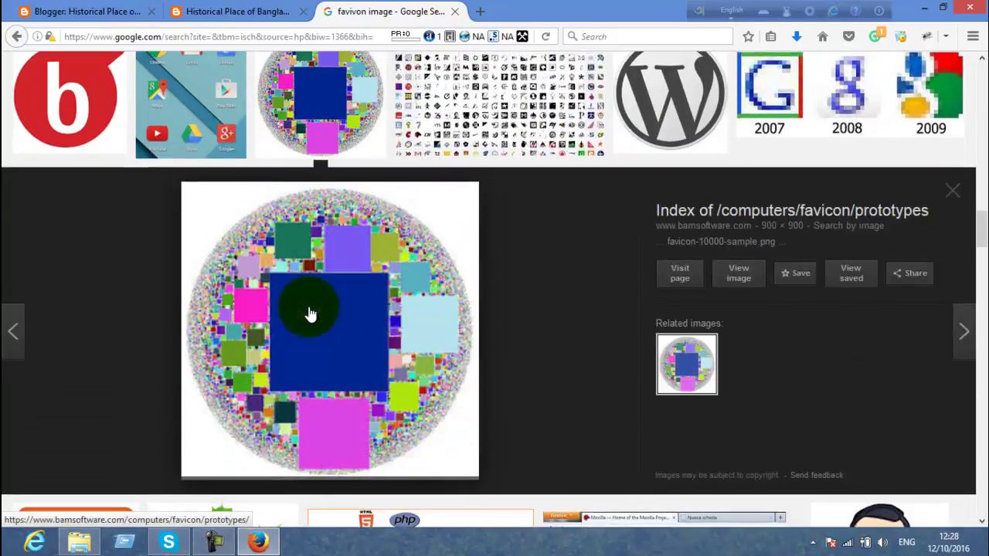
{"action": "scroll", "coordinate": [309, 324], "scroll_direction": "down", "scroll_amount": 5}
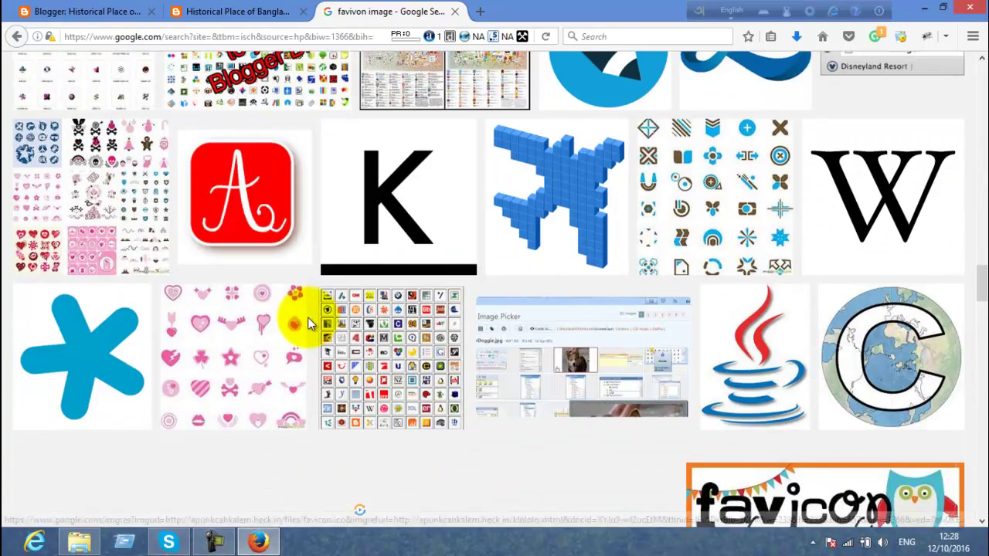
{"action": "scroll", "coordinate": [298, 332], "scroll_direction": "down", "scroll_amount": 3}
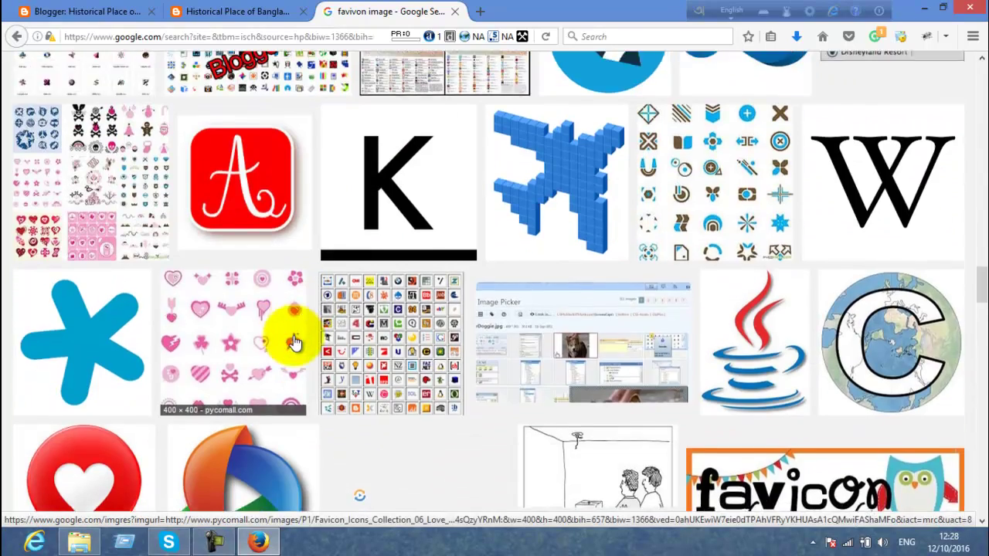
{"action": "scroll", "coordinate": [290, 340], "scroll_direction": "down", "scroll_amount": 3}
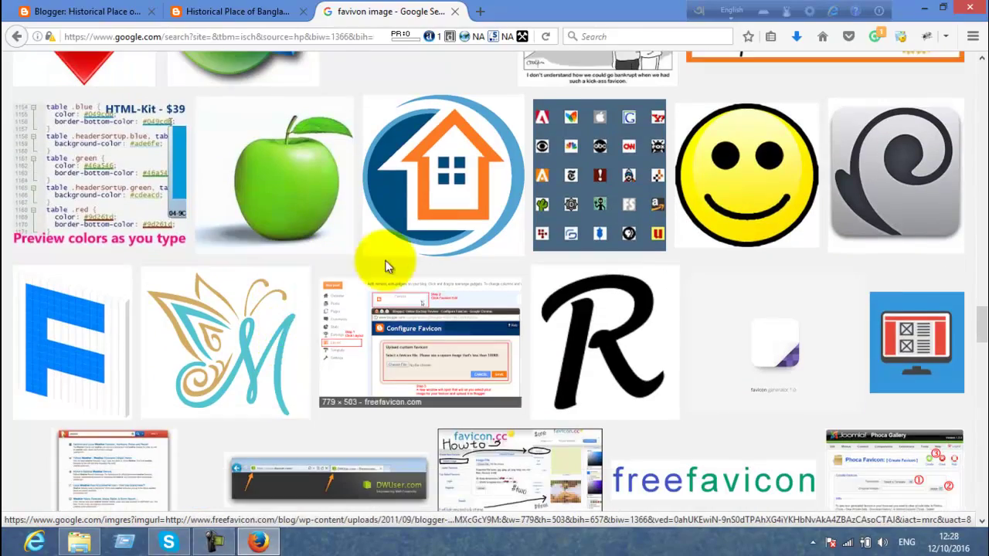
Preview the green apple and the orange, blue and green AVETH logo as favicon candidates.
{"action": "left_click", "coordinate": [282, 216]}
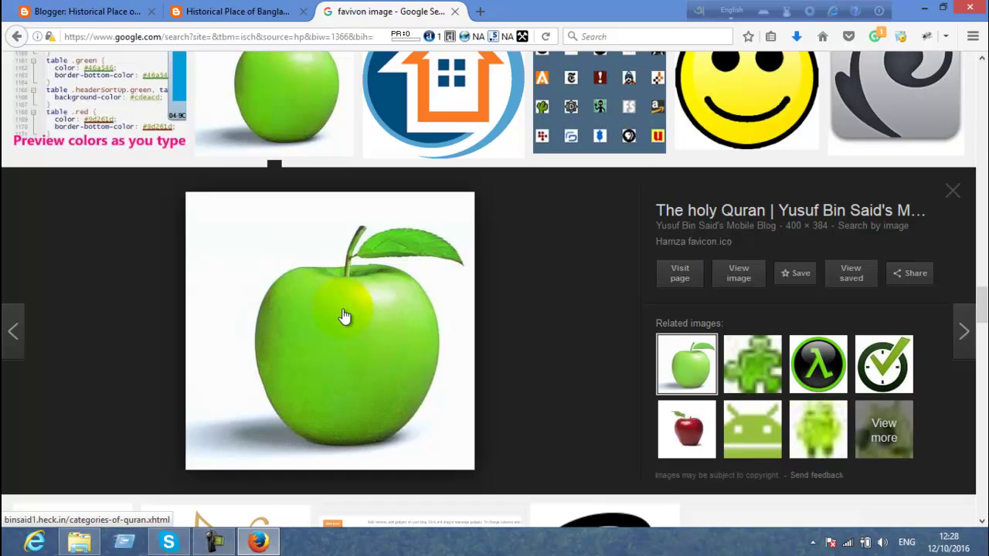
{"action": "scroll", "coordinate": [343, 317], "scroll_direction": "down", "scroll_amount": 5}
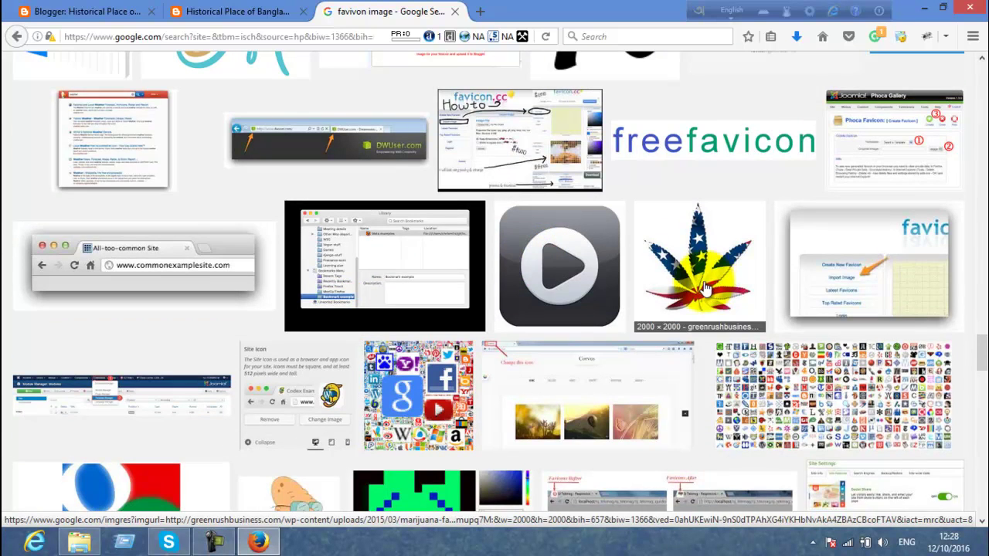
{"action": "scroll", "coordinate": [703, 284], "scroll_direction": "down", "scroll_amount": 4}
{"action": "left_click", "coordinate": [369, 330]}
{"action": "scroll", "coordinate": [369, 330], "scroll_direction": "up", "scroll_amount": 6}
{"action": "left_click", "coordinate": [263, 326]}
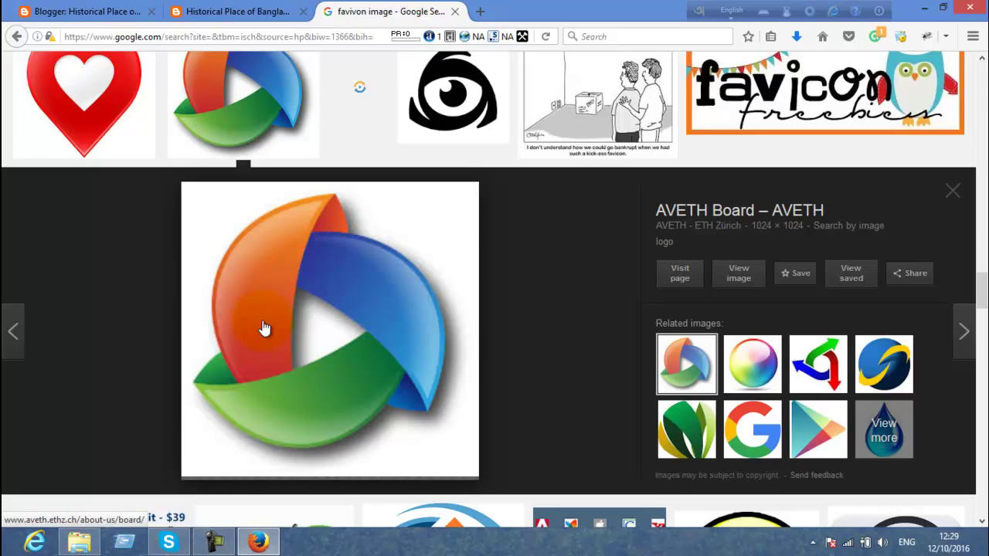
Look through the earlier image results for more candidates, previewing the Puma logo with four overlapping circles.
{"action": "scroll", "coordinate": [264, 328], "scroll_direction": "up", "scroll_amount": 10}
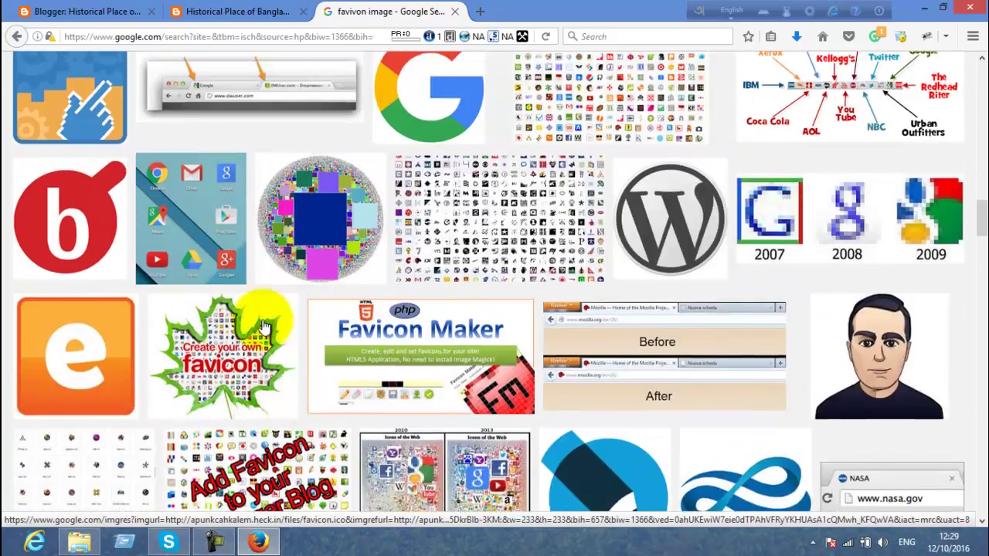
{"action": "scroll", "coordinate": [264, 327], "scroll_direction": "up", "scroll_amount": 5}
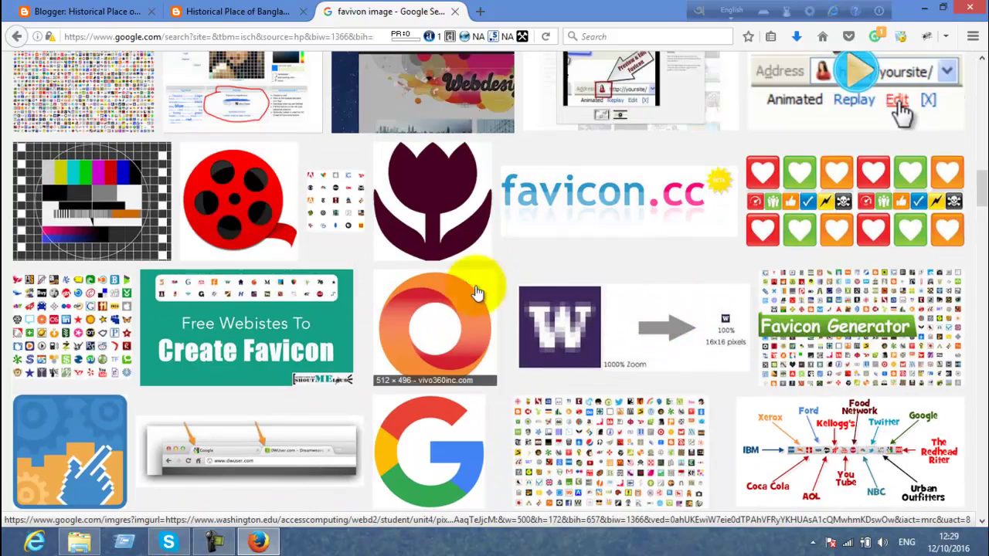
{"action": "scroll", "coordinate": [342, 232], "scroll_direction": "up", "scroll_amount": 10}
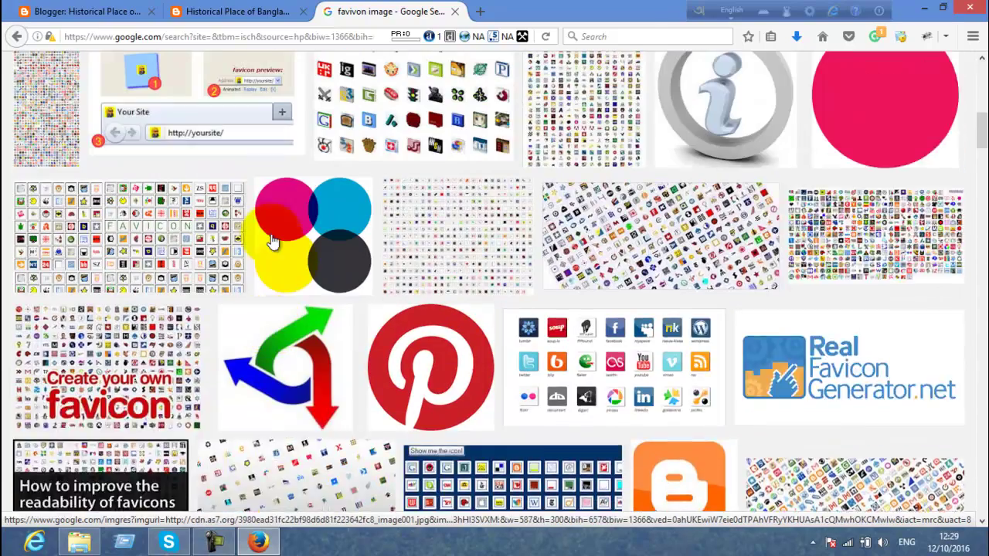
{"action": "scroll", "coordinate": [272, 242], "scroll_direction": "up", "scroll_amount": 1}
{"action": "left_click", "coordinate": [291, 262]}
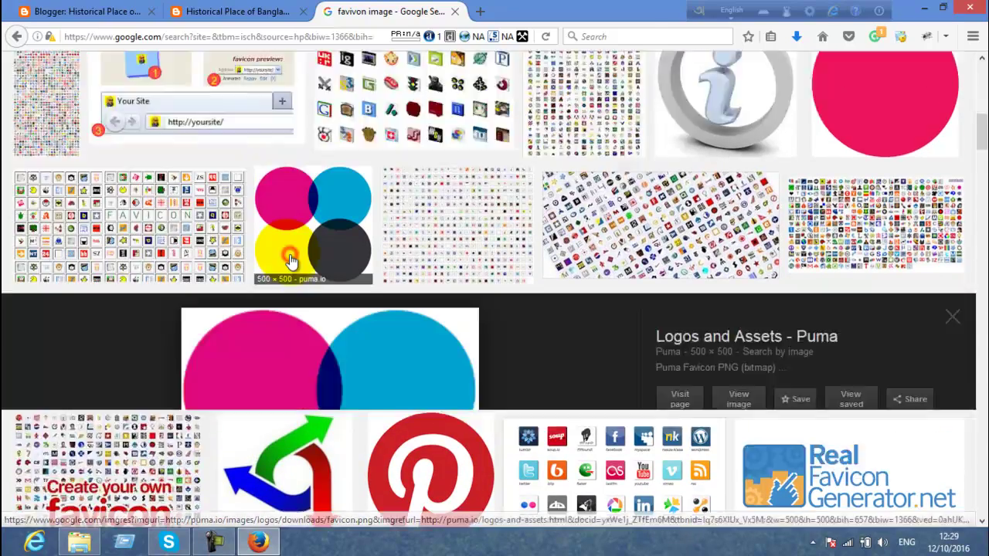
{"action": "scroll", "coordinate": [290, 260], "scroll_direction": "up", "scroll_amount": 6}
{"action": "scroll", "coordinate": [290, 254], "scroll_direction": "up", "scroll_amount": 3}
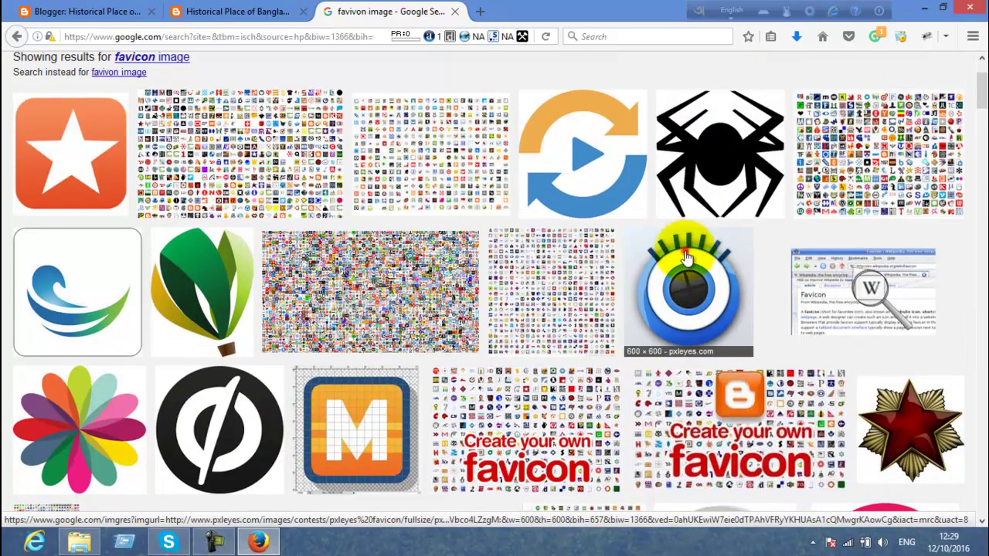
Save the blue Pxleyes eye image to the Desktop as pxleyes favicon_4c31654719bf0.jpg.
{"action": "left_click", "coordinate": [685, 251]}
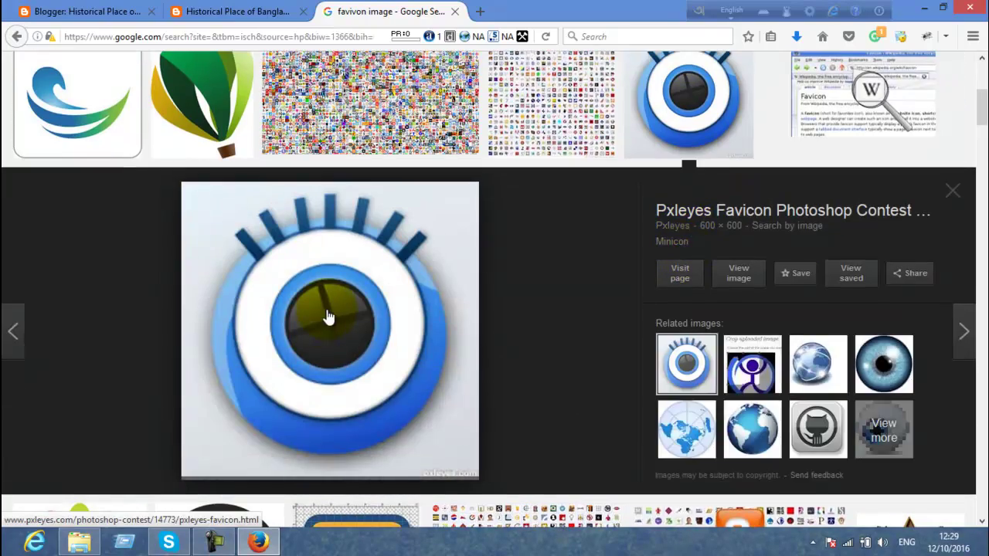
{"action": "right_click", "coordinate": [365, 323]}
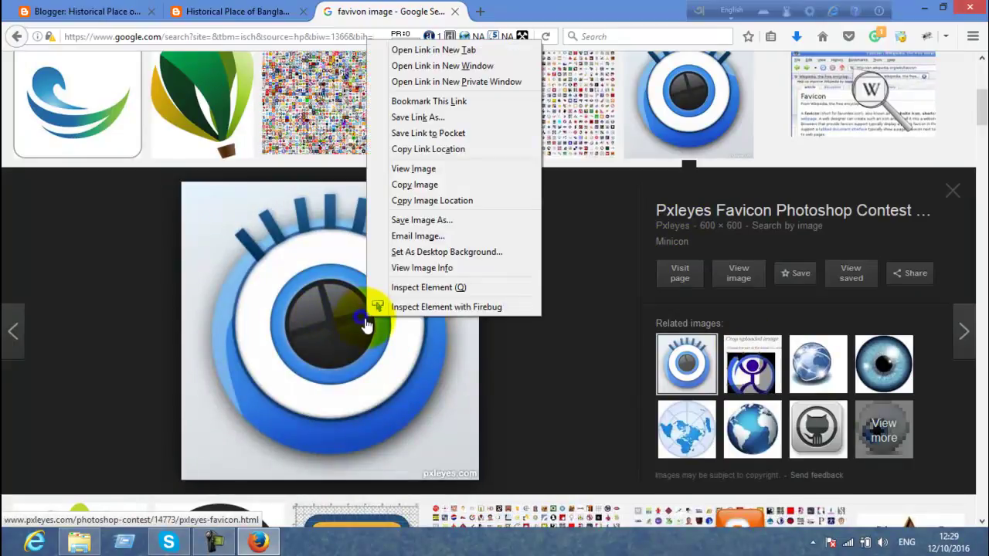
{"action": "left_click", "coordinate": [394, 220]}
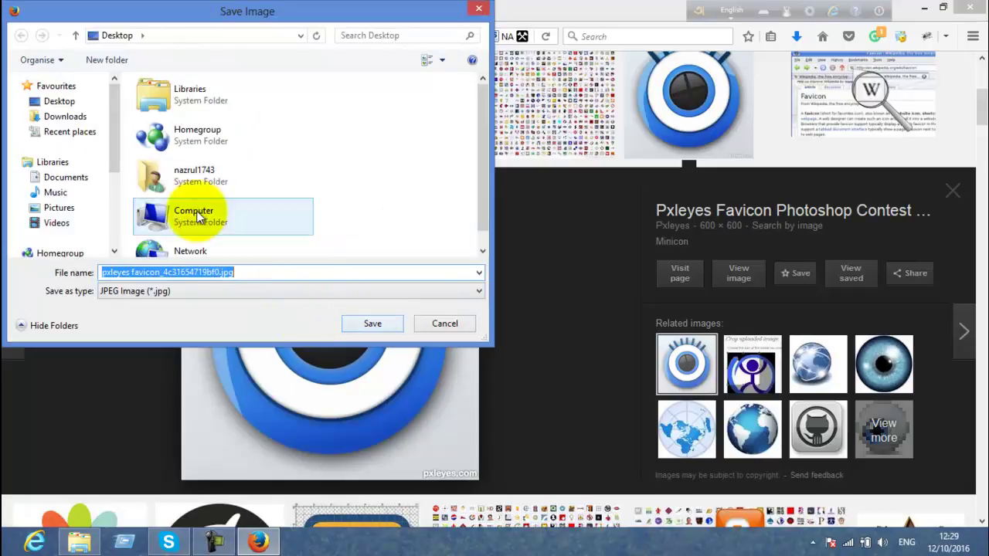
{"action": "left_click", "coordinate": [49, 101]}
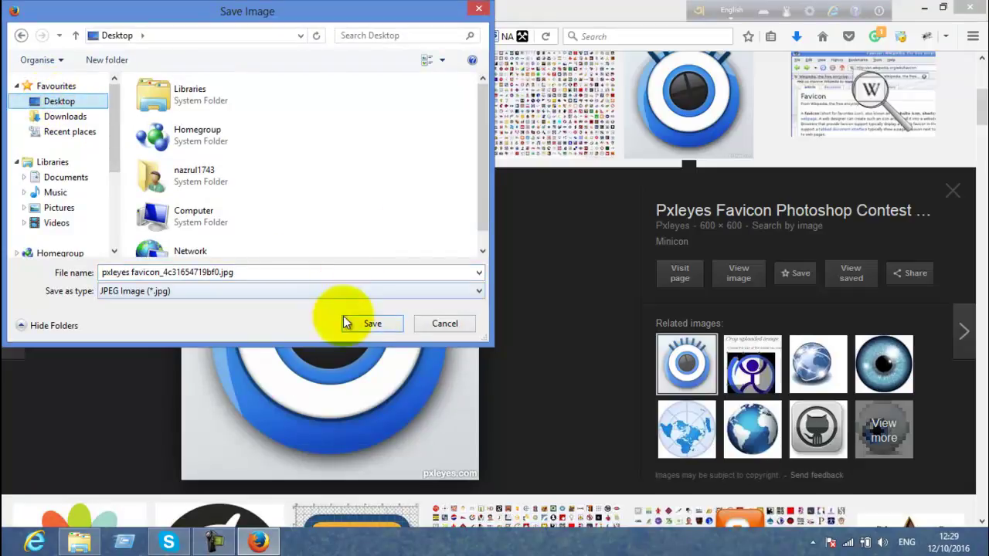
{"action": "left_click", "coordinate": [365, 327]}
Upload pxleyes favicon_4c31654719bf0.jpg from the Desktop as the blog's custom favicon in the Blogger layout and save it.
{"action": "left_click", "coordinate": [87, 11]}
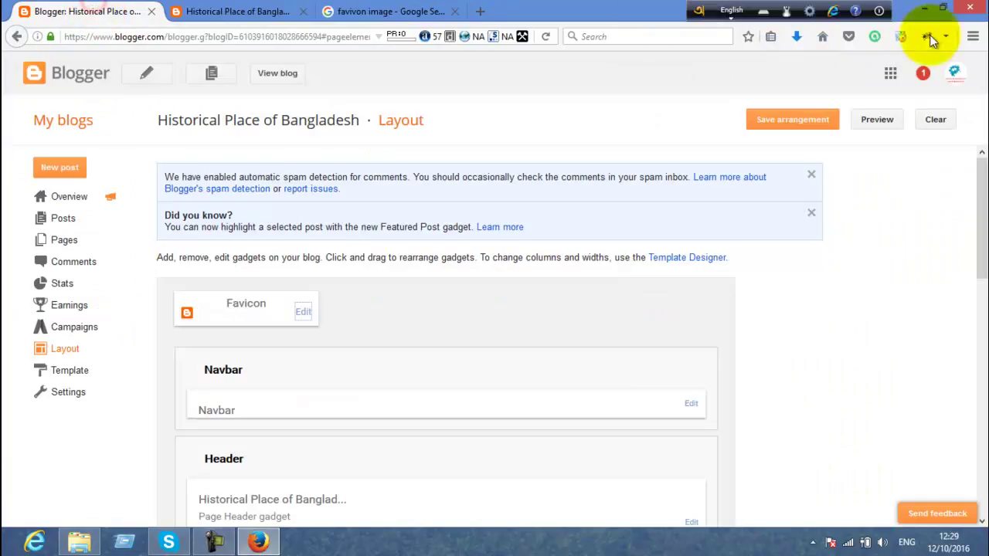
{"action": "left_click", "coordinate": [301, 310]}
{"action": "left_click", "coordinate": [642, 221]}
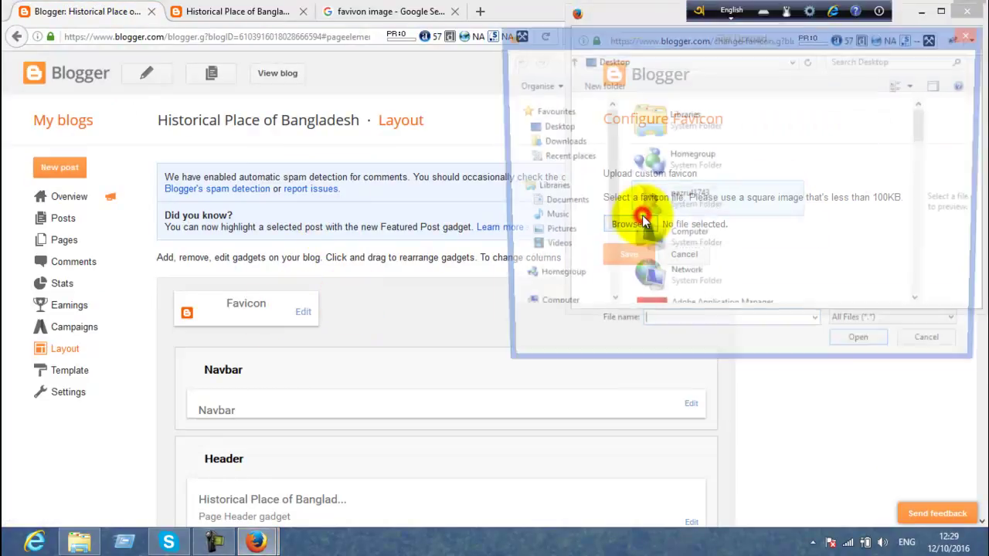
{"action": "left_click_drag", "start_coordinate": [927, 124], "coordinate": [923, 283]}
{"action": "double_click", "coordinate": [714, 292]}
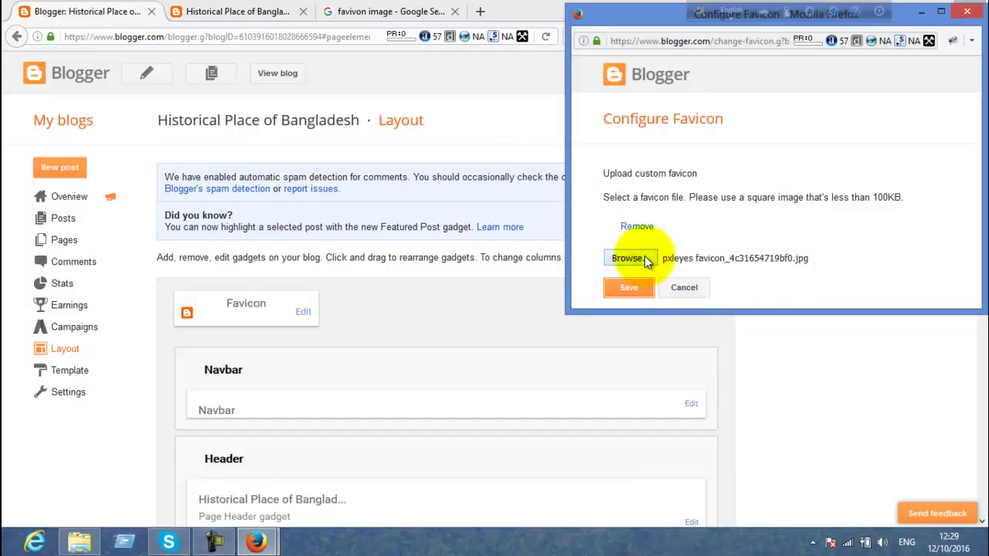
{"action": "left_click", "coordinate": [631, 293]}
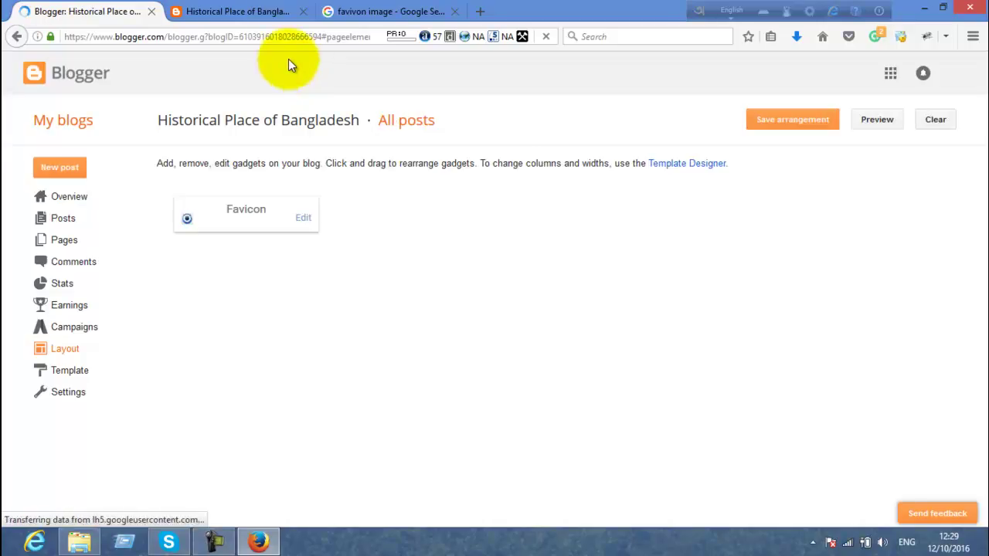
Reload the published blog and compare its tab icon with the favicon shown in the Blogger layout.
{"action": "left_click", "coordinate": [234, 12]}
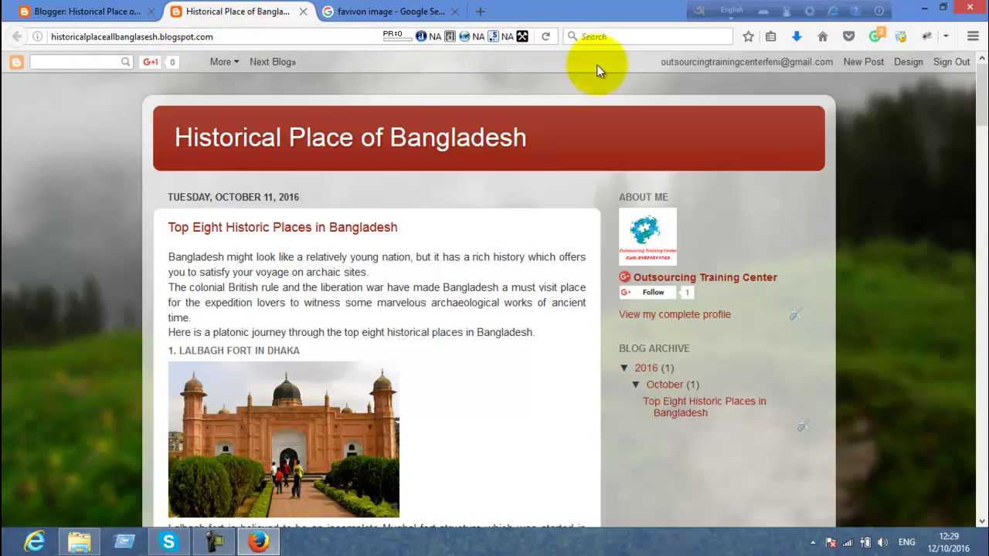
{"action": "left_click", "coordinate": [547, 36]}
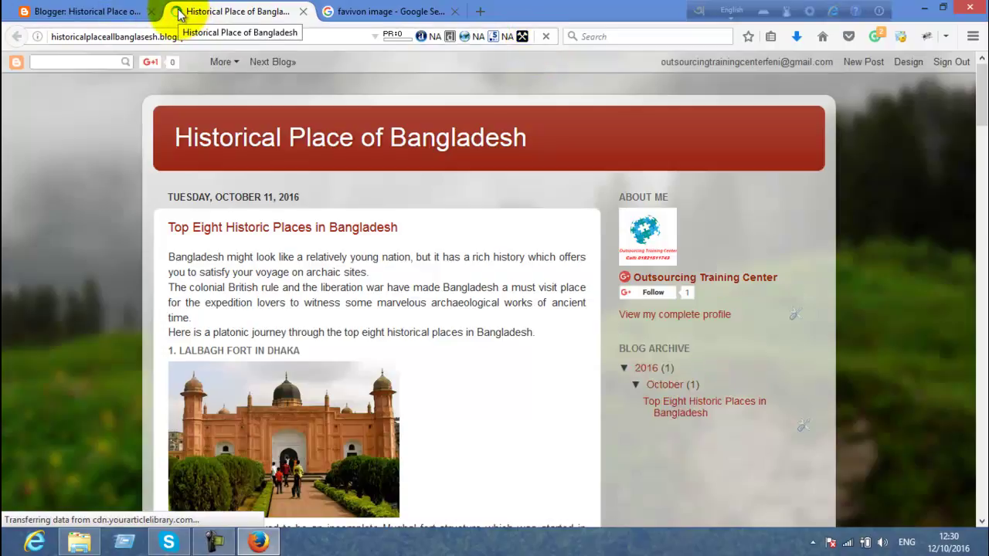
{"action": "left_click", "coordinate": [85, 11]}
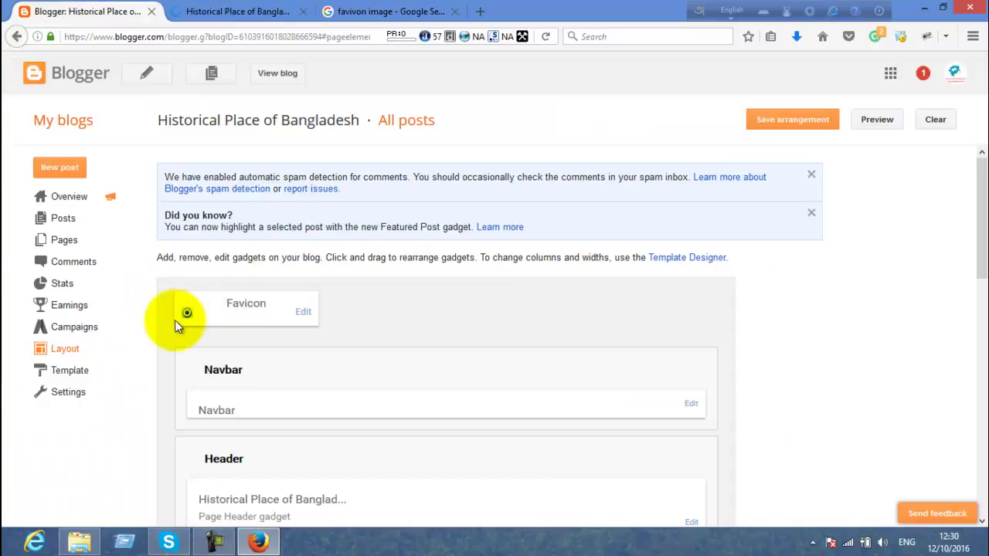
{"action": "left_click", "coordinate": [236, 11]}
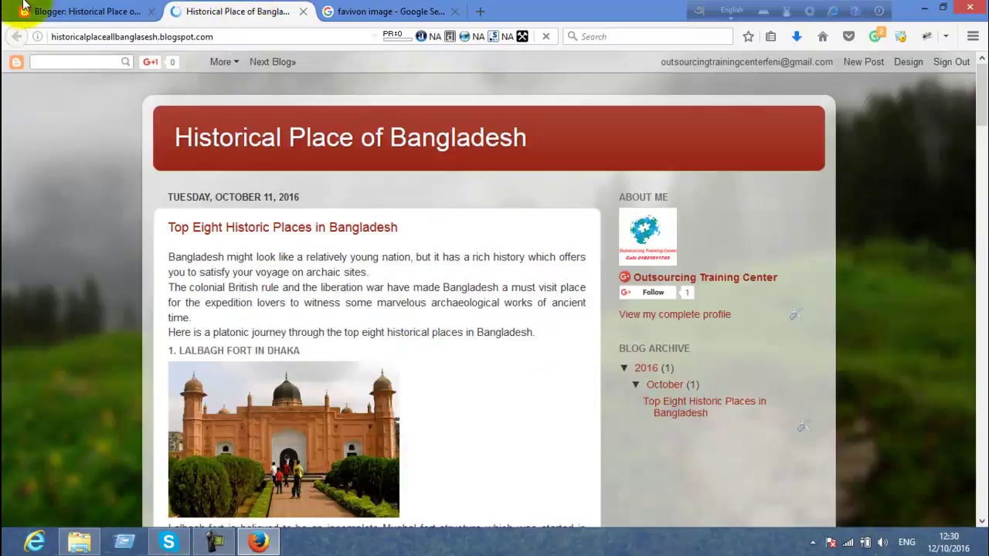
{"action": "left_click", "coordinate": [72, 8]}
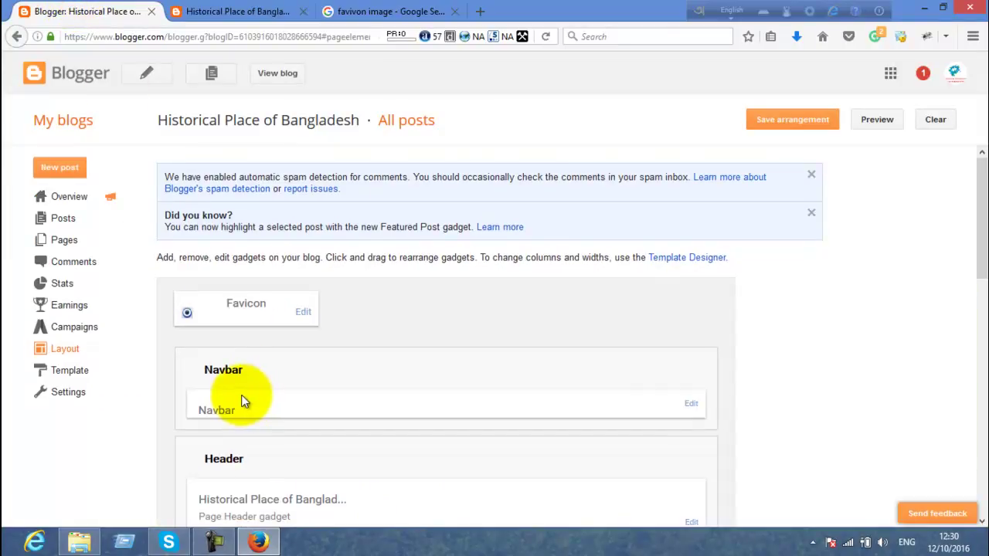
{"action": "scroll", "coordinate": [242, 395], "scroll_direction": "down", "scroll_amount": 1}
{"action": "left_click", "coordinate": [197, 9]}
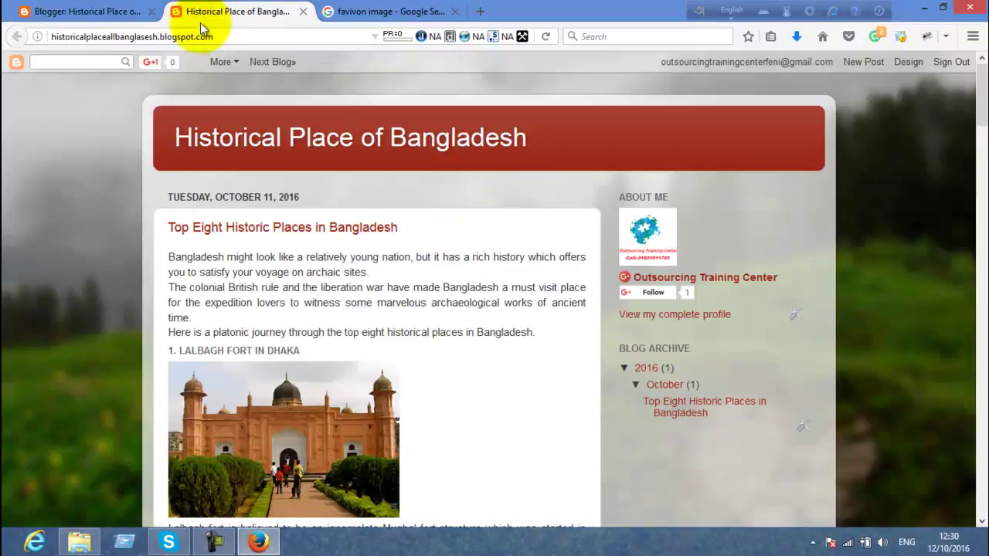
Save the layout arrangement in Blogger and reload the published blog to check its tab icon.
{"action": "left_click", "coordinate": [96, 12]}
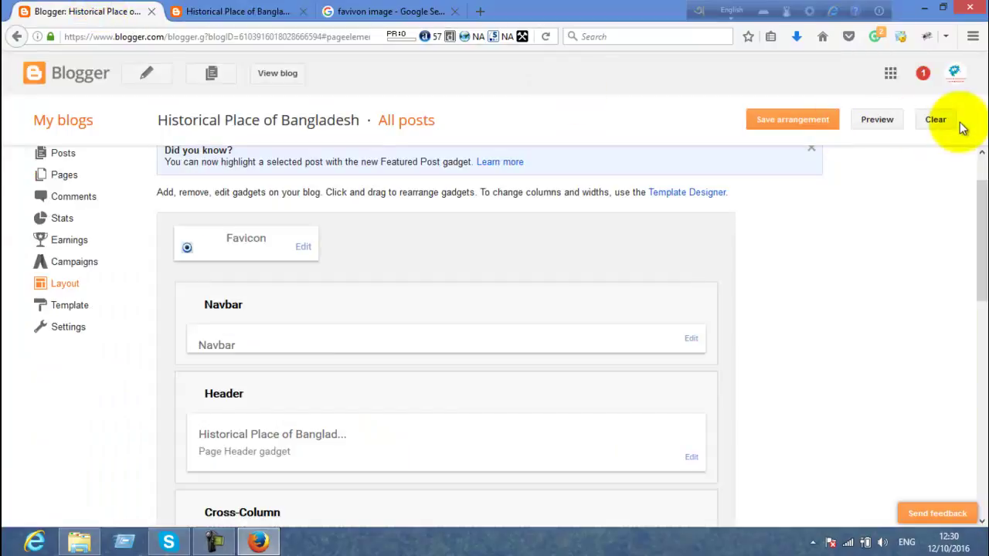
{"action": "left_click", "coordinate": [807, 124]}
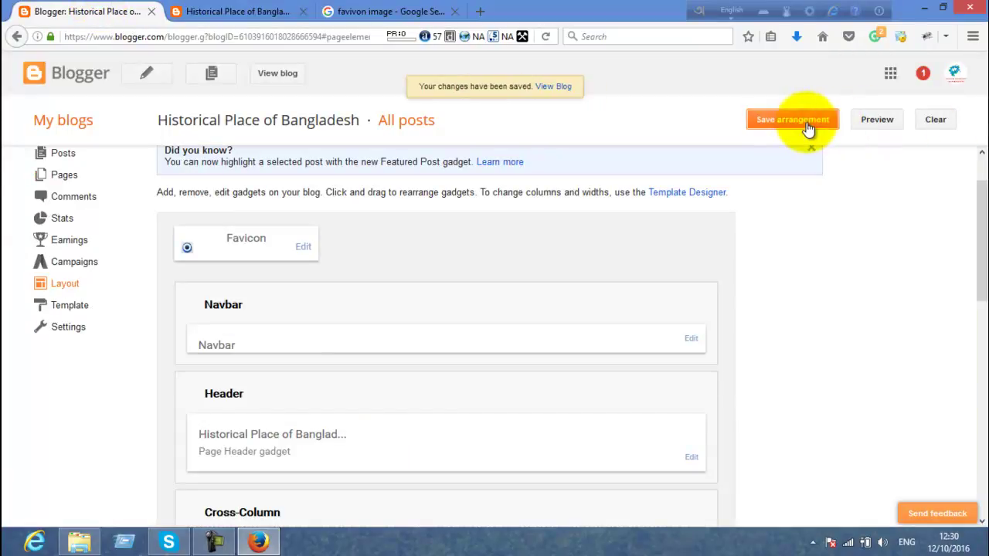
{"action": "left_click", "coordinate": [808, 128]}
{"action": "left_click", "coordinate": [272, 10]}
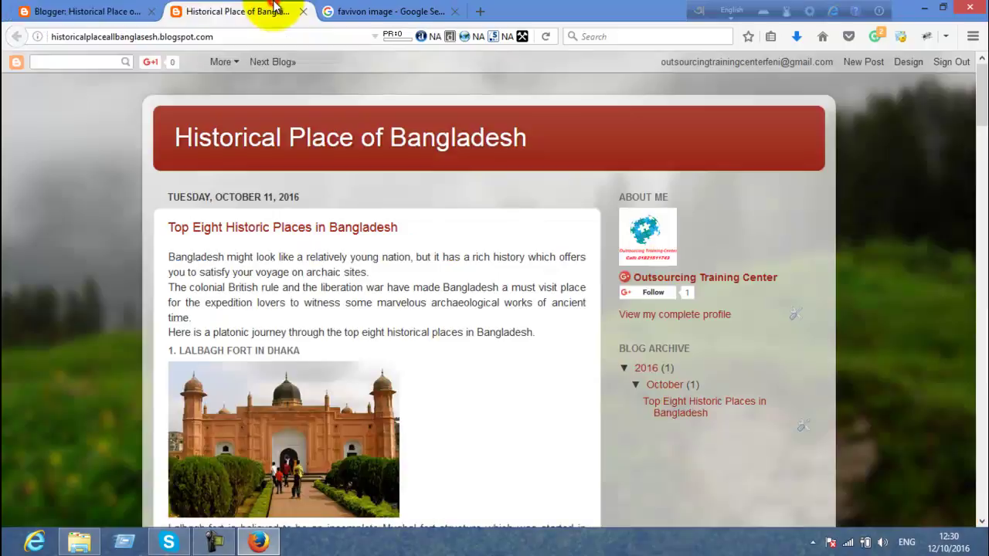
{"action": "left_click", "coordinate": [546, 37]}
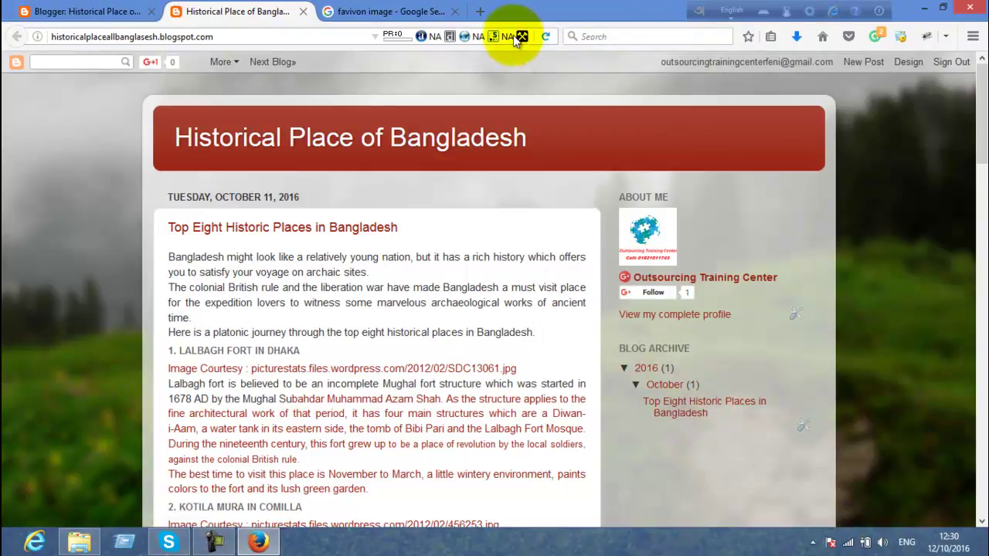
Set the navbar style to Black in the Blogger layout and save the navbar configuration.
{"action": "left_click", "coordinate": [70, 12]}
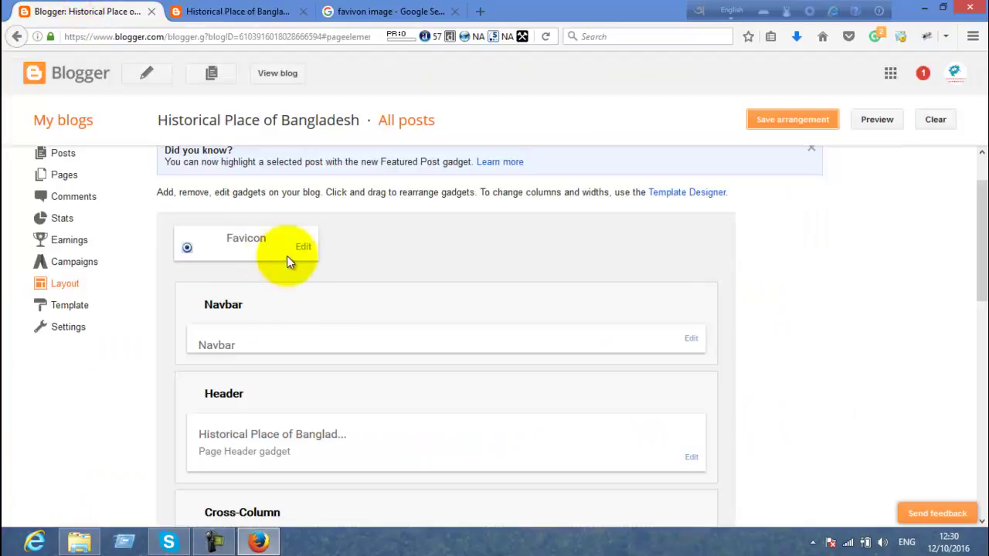
{"action": "left_click", "coordinate": [306, 249]}
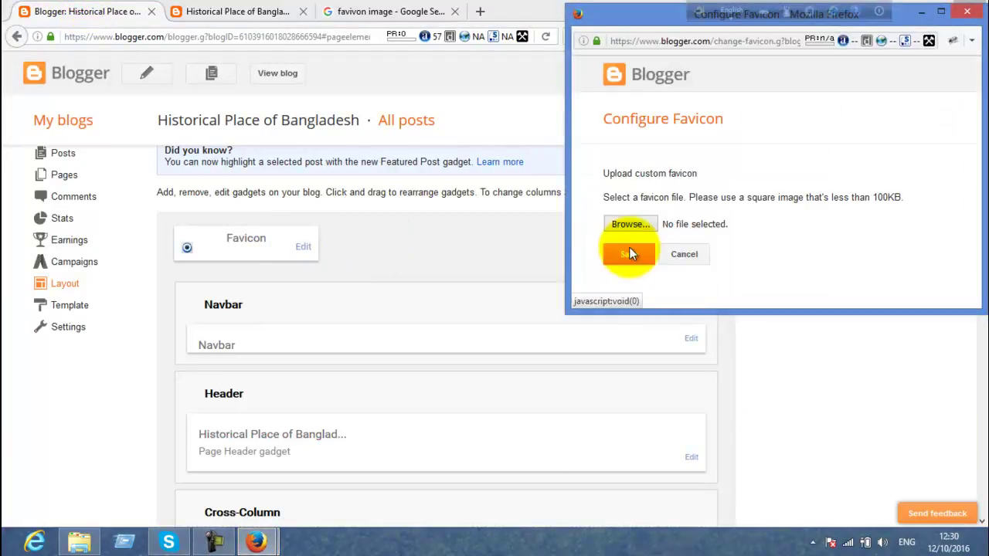
{"action": "left_click", "coordinate": [686, 286]}
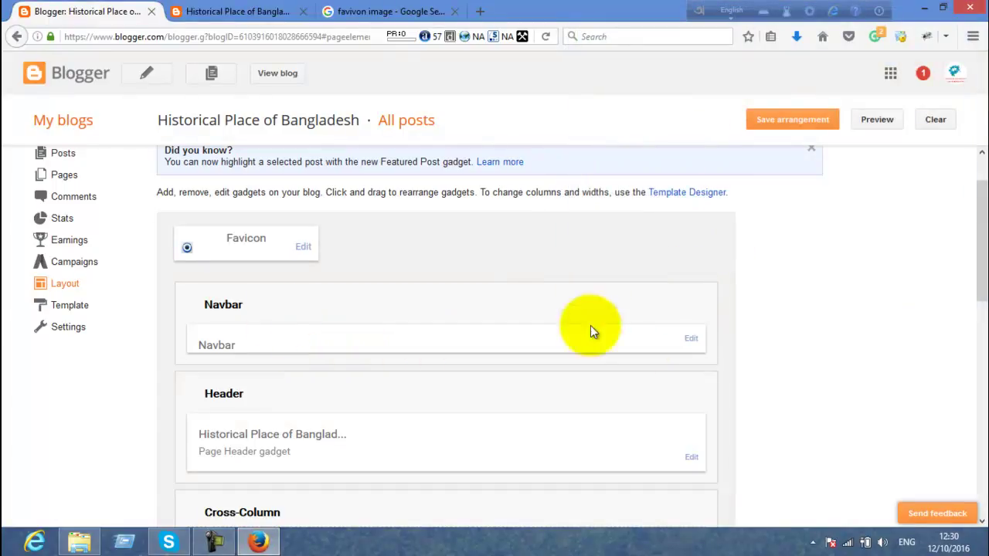
{"action": "left_click", "coordinate": [691, 343]}
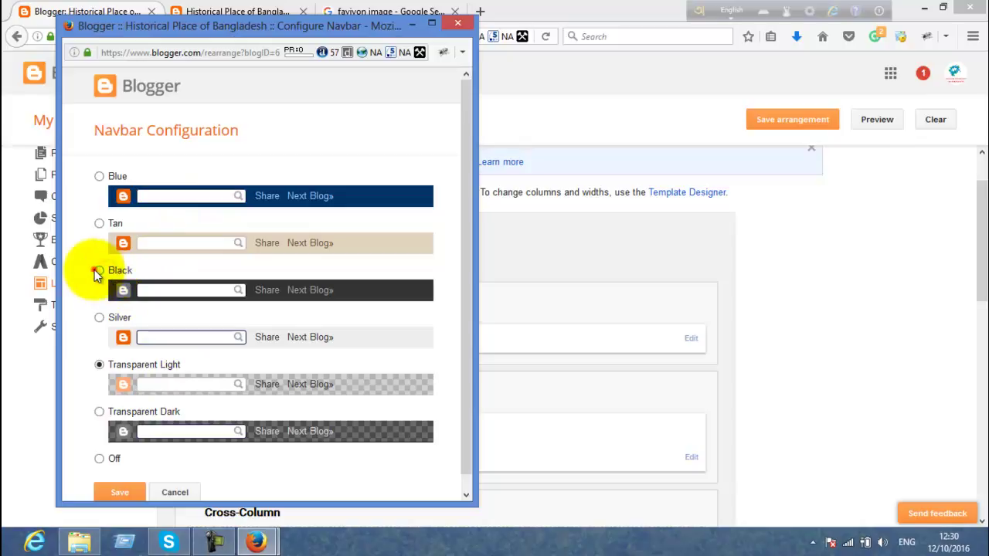
{"action": "left_click", "coordinate": [111, 494]}
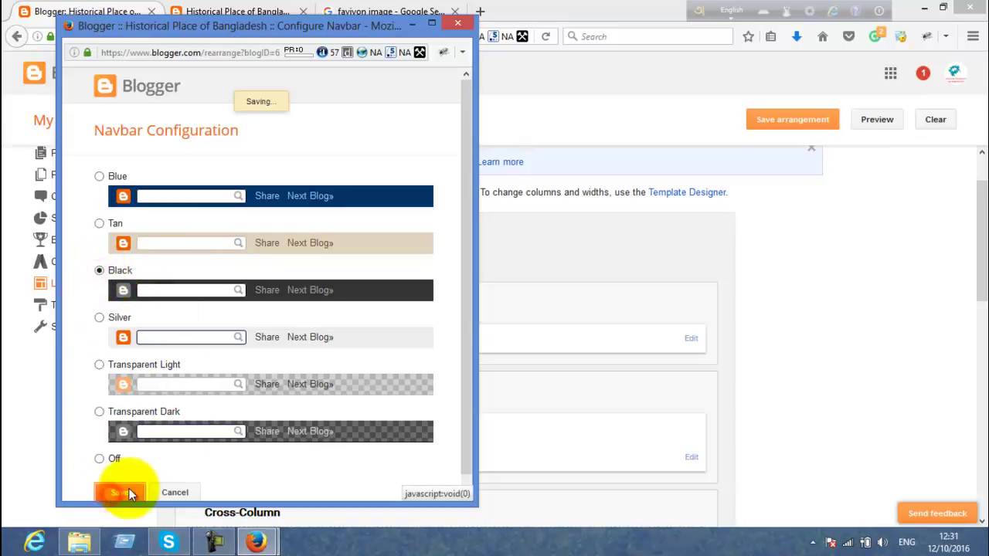
Reload the published blog and look through the page to check how its navbar appears.
{"action": "left_click", "coordinate": [234, 23]}
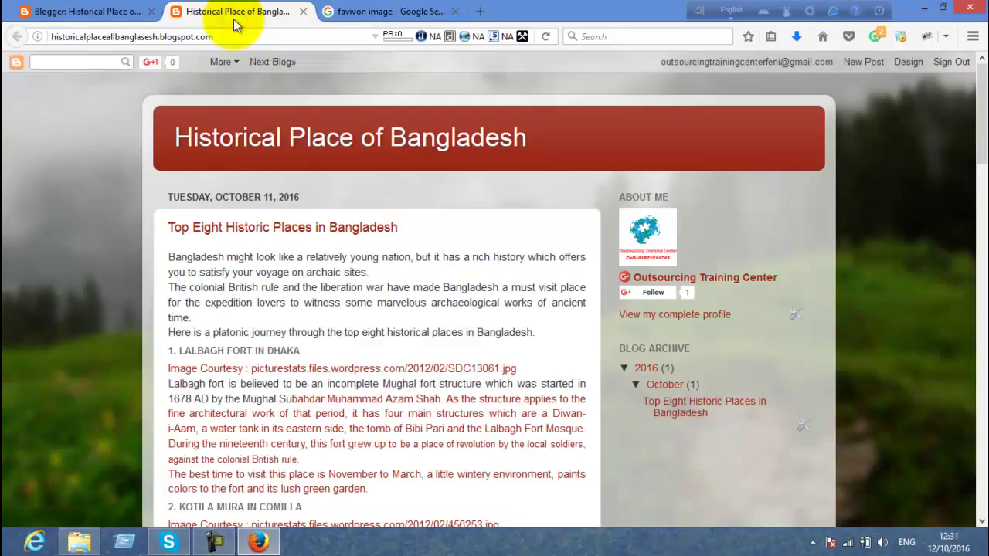
{"action": "scroll", "coordinate": [711, 409], "scroll_direction": "down", "scroll_amount": 10}
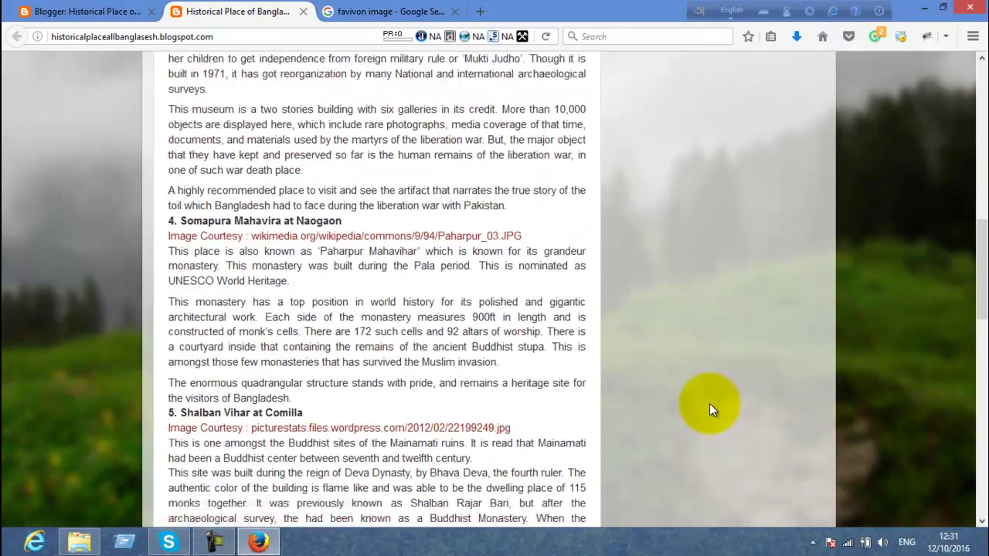
{"action": "scroll", "coordinate": [709, 403], "scroll_direction": "down", "scroll_amount": 15}
{"action": "scroll", "coordinate": [707, 404], "scroll_direction": "up", "scroll_amount": 20}
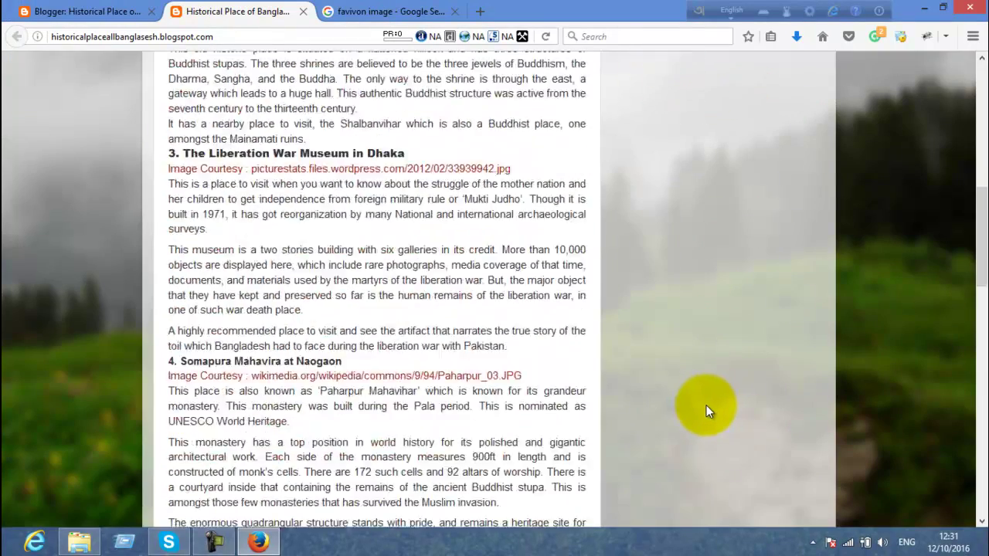
{"action": "key", "text": "F5"}
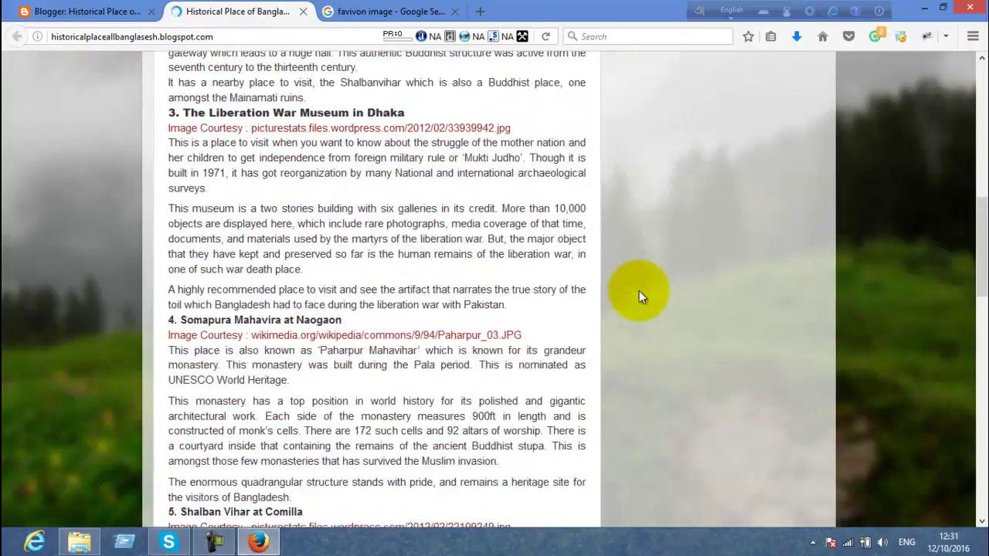
{"action": "scroll", "coordinate": [639, 294], "scroll_direction": "down", "scroll_amount": 15}
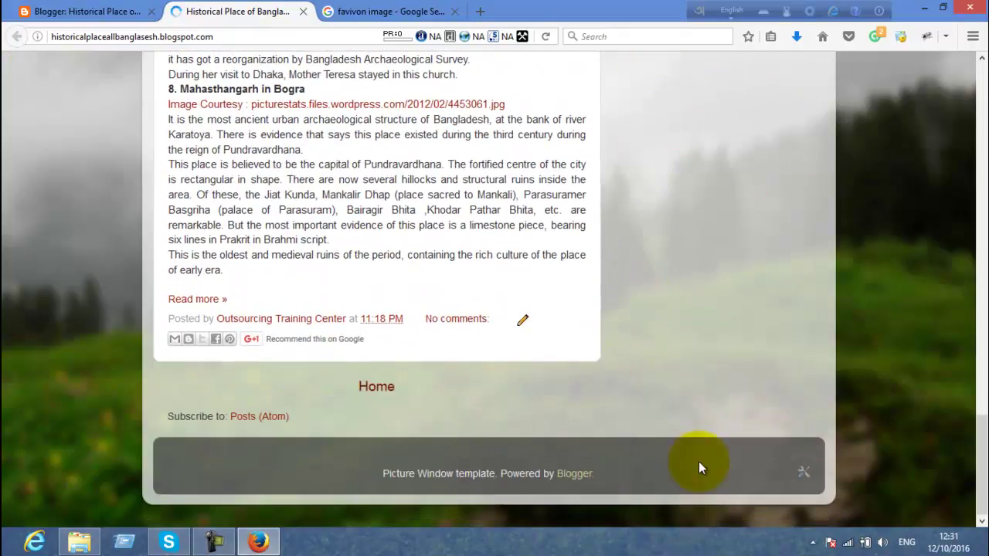
{"action": "scroll", "coordinate": [389, 369], "scroll_direction": "up", "scroll_amount": 15}
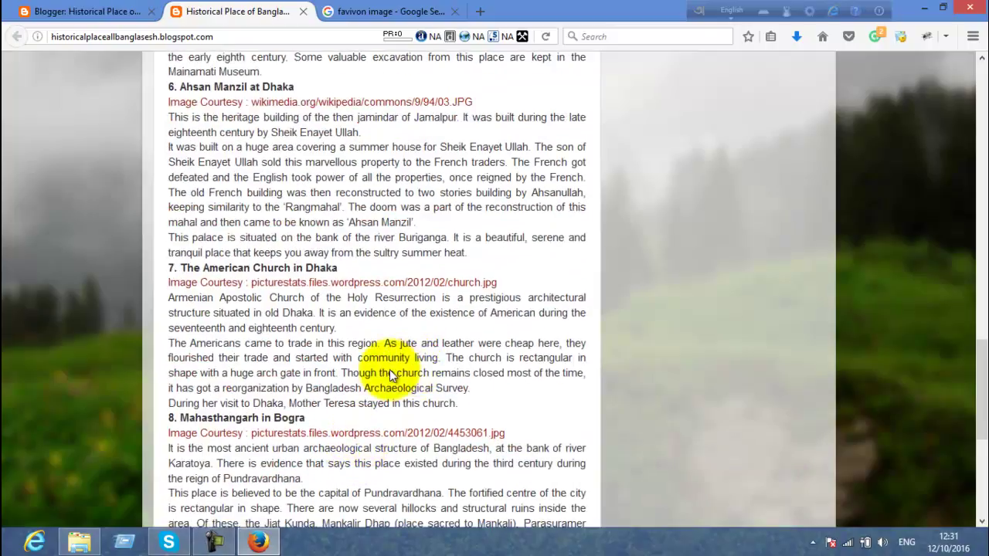
{"action": "scroll", "coordinate": [428, 372], "scroll_direction": "up", "scroll_amount": 1}
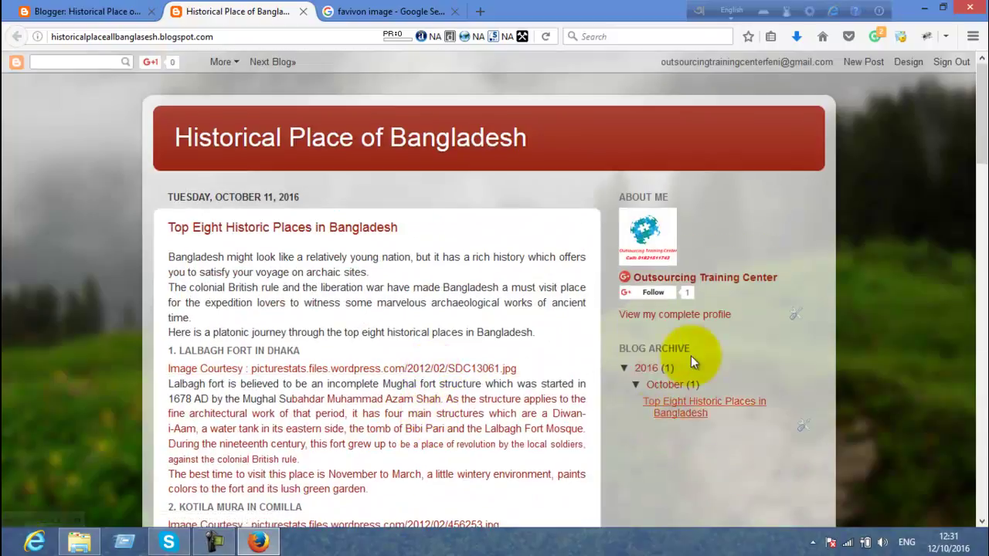
Set the navbar style to Tan in the Blogger layout and save the navbar configuration.
{"action": "left_click", "coordinate": [120, 12]}
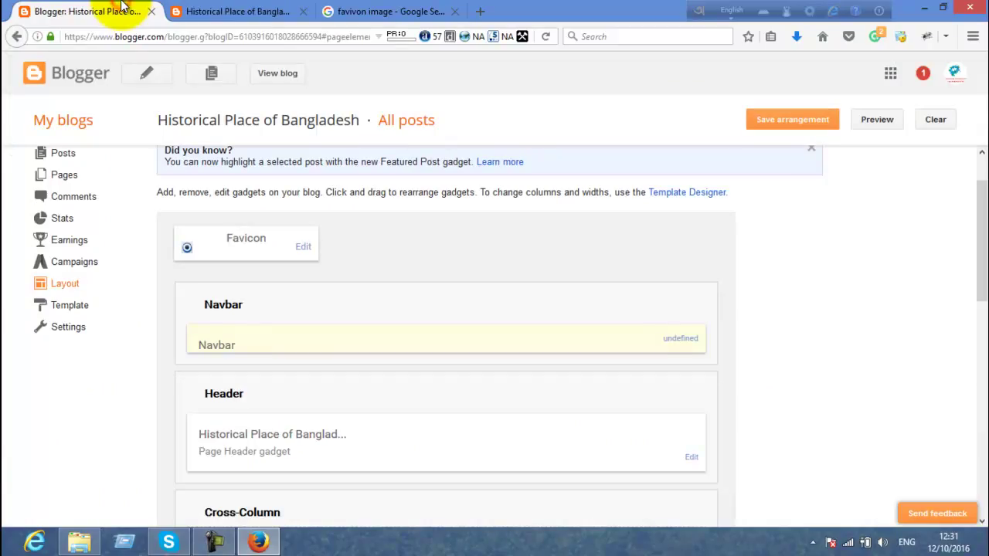
{"action": "left_click", "coordinate": [679, 343]}
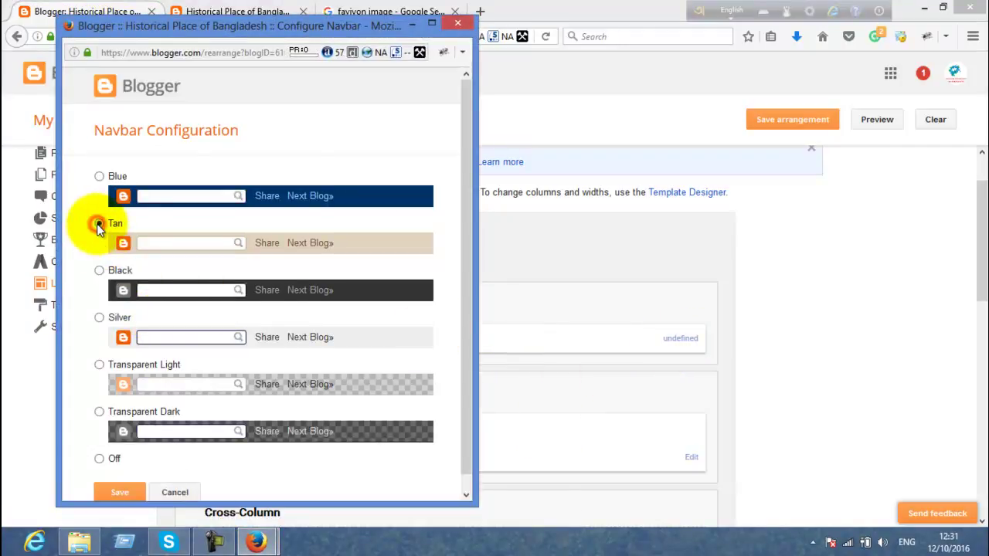
{"action": "scroll", "coordinate": [125, 387], "scroll_direction": "down", "scroll_amount": 1}
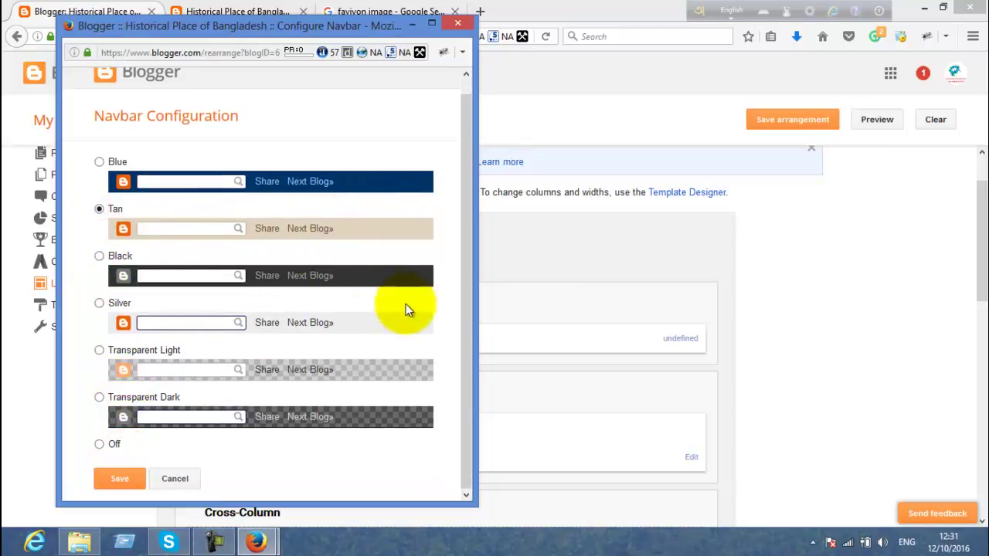
{"action": "left_click", "coordinate": [112, 473]}
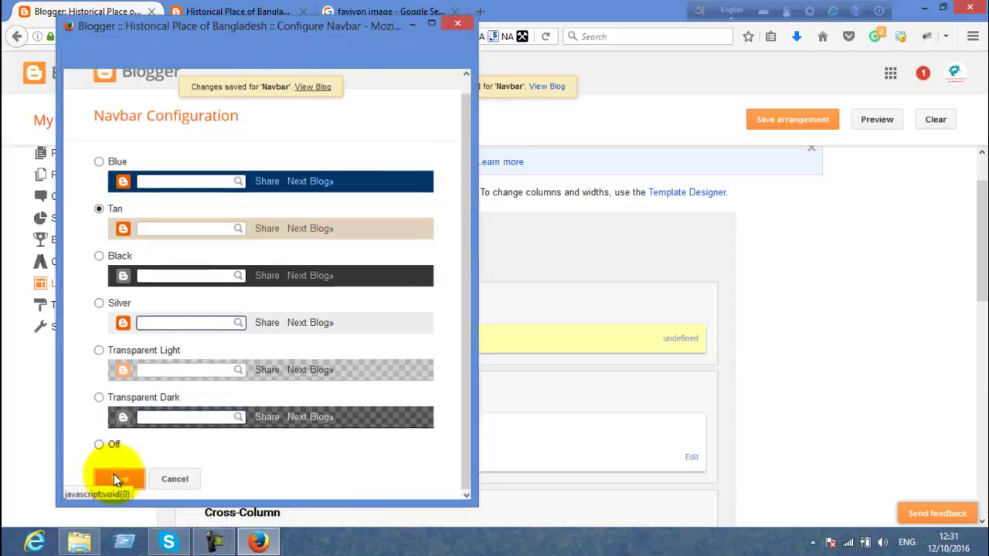
Save the layout arrangement and reload the published blog to check its navbar colour.
{"action": "left_click", "coordinate": [807, 117]}
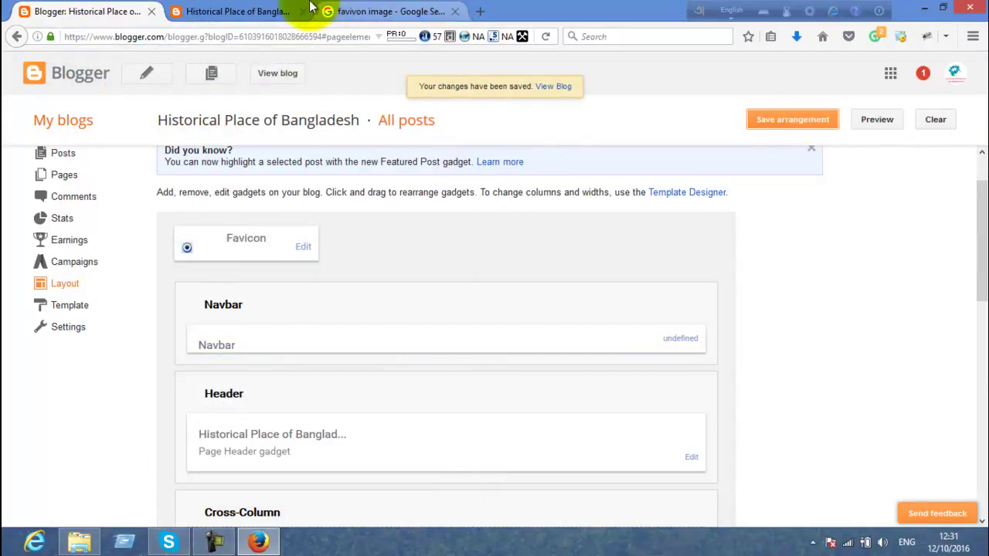
{"action": "left_click", "coordinate": [309, 8]}
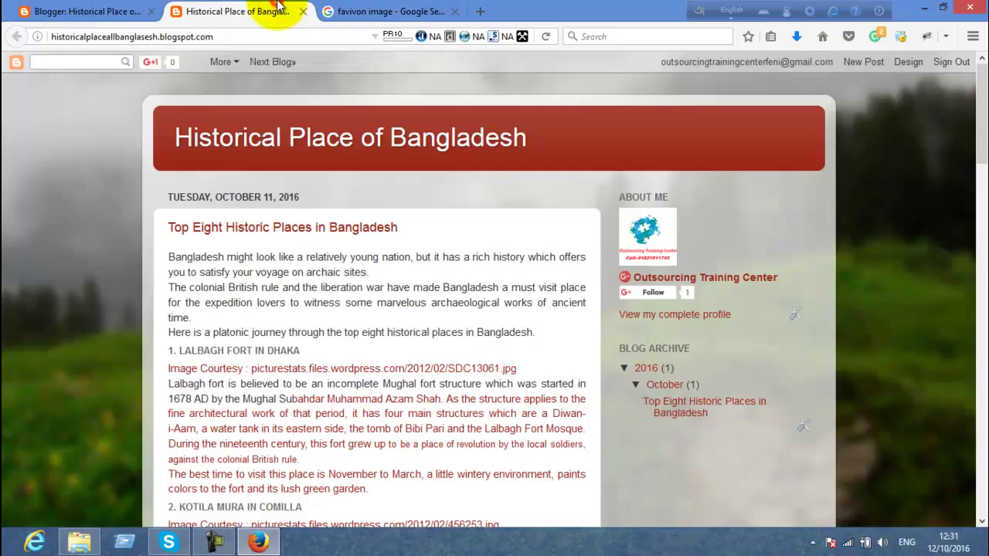
{"action": "left_click", "coordinate": [546, 37]}
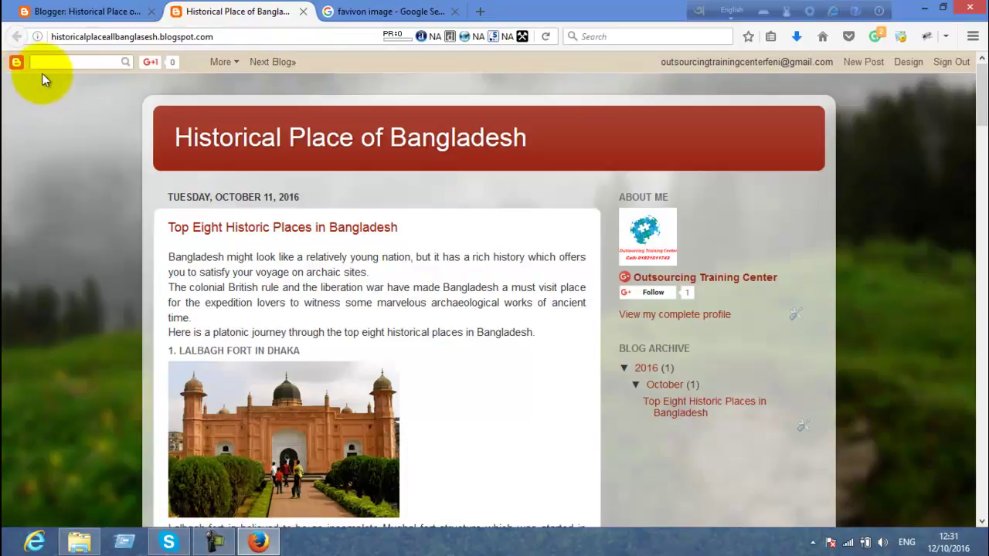
Enter "nice bd" as the blog description in the header configuration and browse the Desktop for a header image.
{"action": "left_click", "coordinate": [95, 7]}
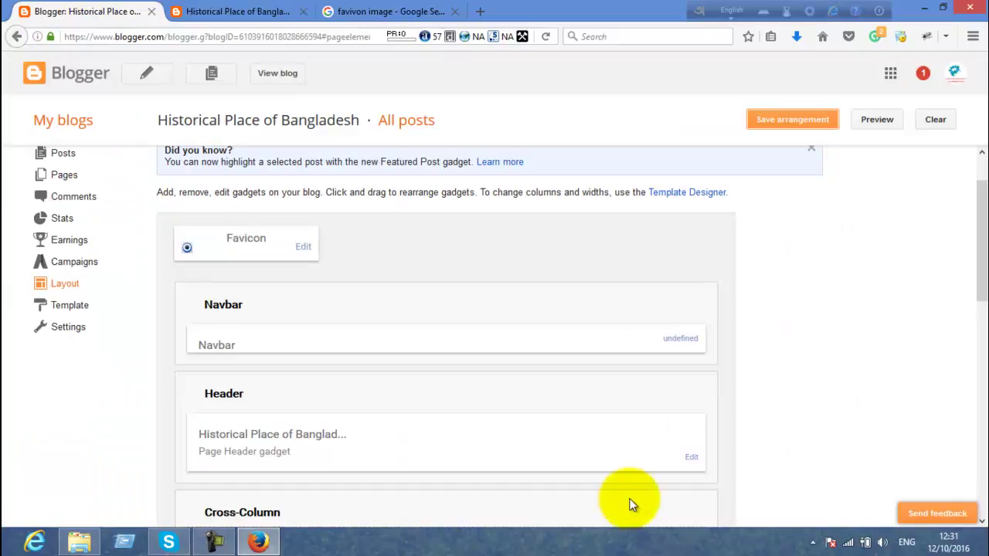
{"action": "left_click", "coordinate": [692, 461]}
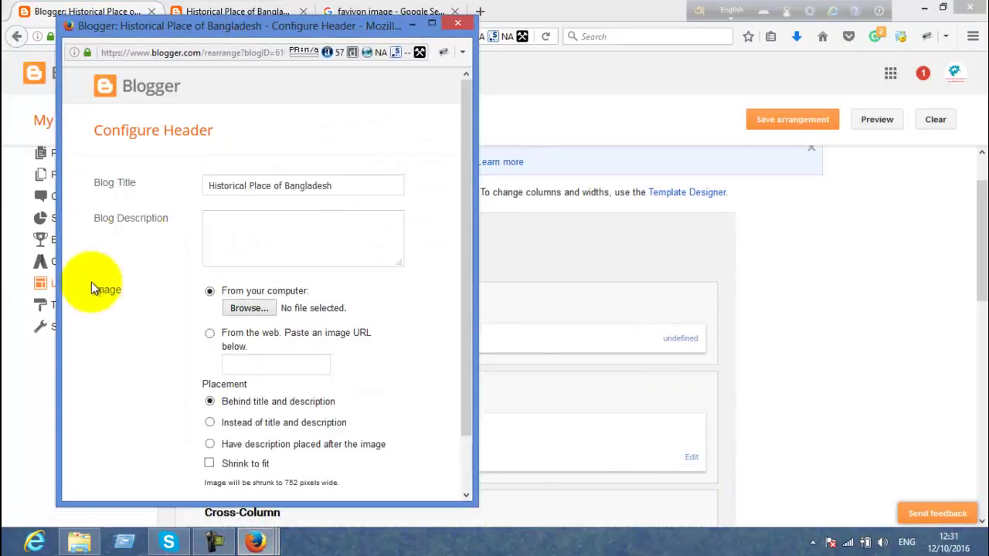
{"action": "left_click", "coordinate": [224, 232]}
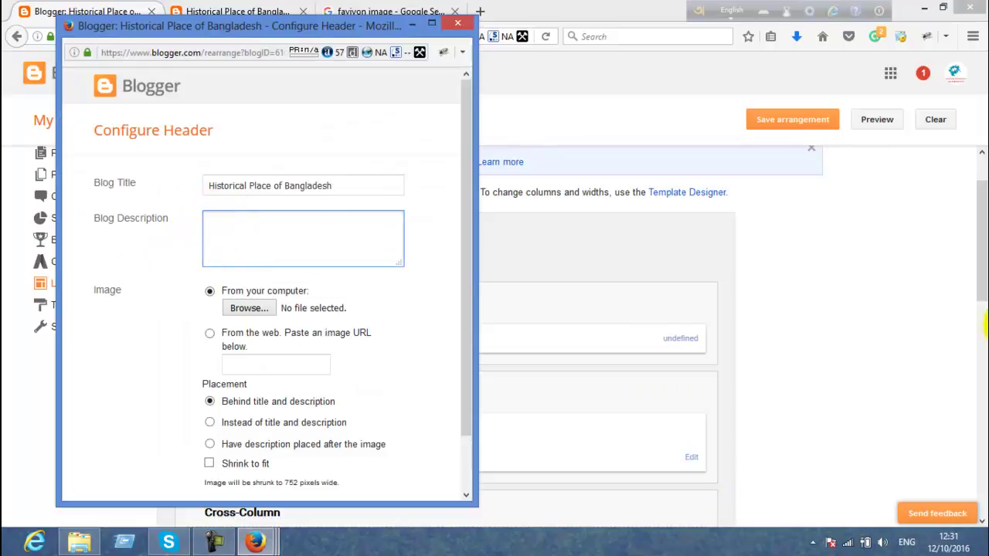
{"action": "type", "text": "bea"}
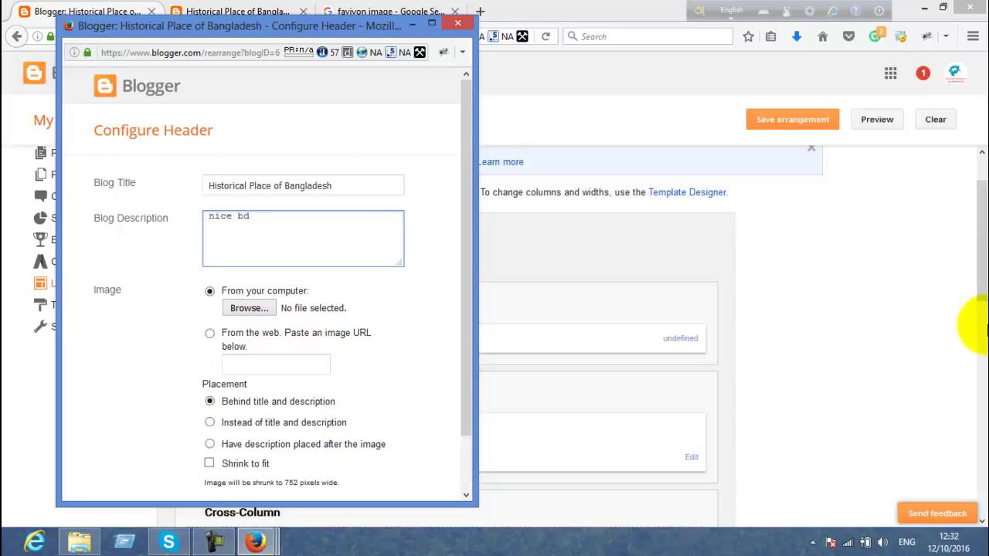
{"action": "left_click", "coordinate": [248, 308]}
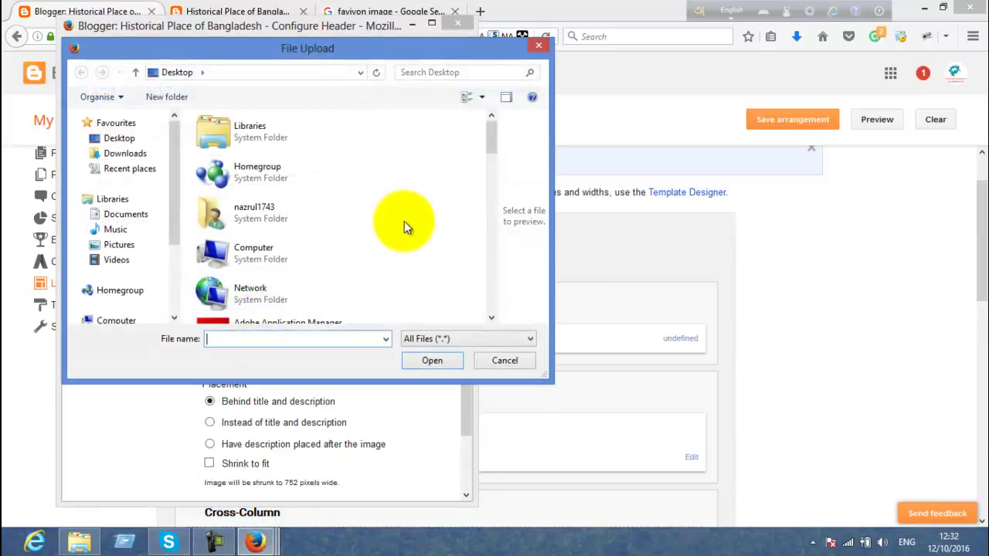
{"action": "left_click_drag", "start_coordinate": [494, 141], "coordinate": [487, 306]}
{"action": "left_click", "coordinate": [214, 541]}
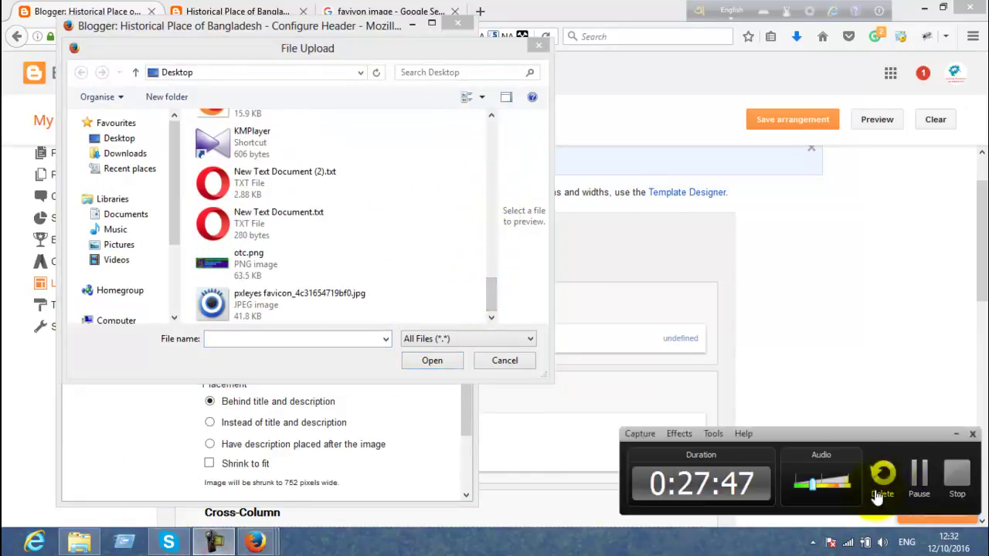
{"action": "left_click", "coordinate": [919, 473]}
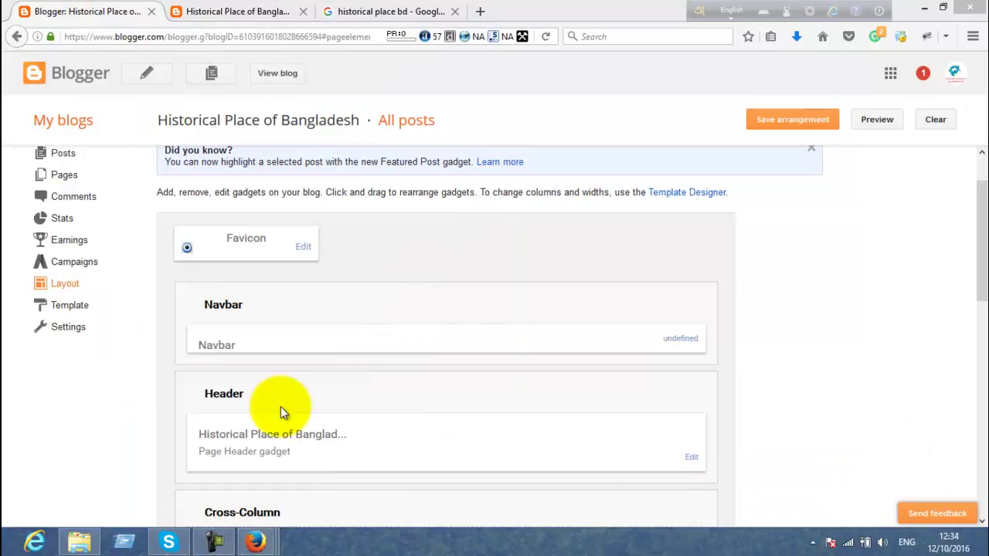
{"action": "left_click", "coordinate": [691, 456]}
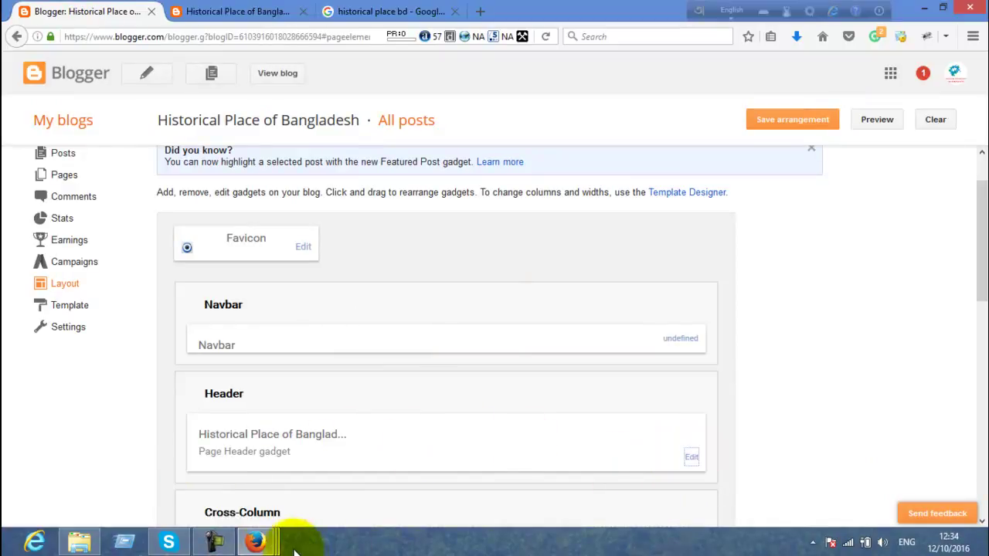
{"action": "mouse_move", "coordinate": [259, 541]}
{"action": "left_click", "coordinate": [257, 471]}
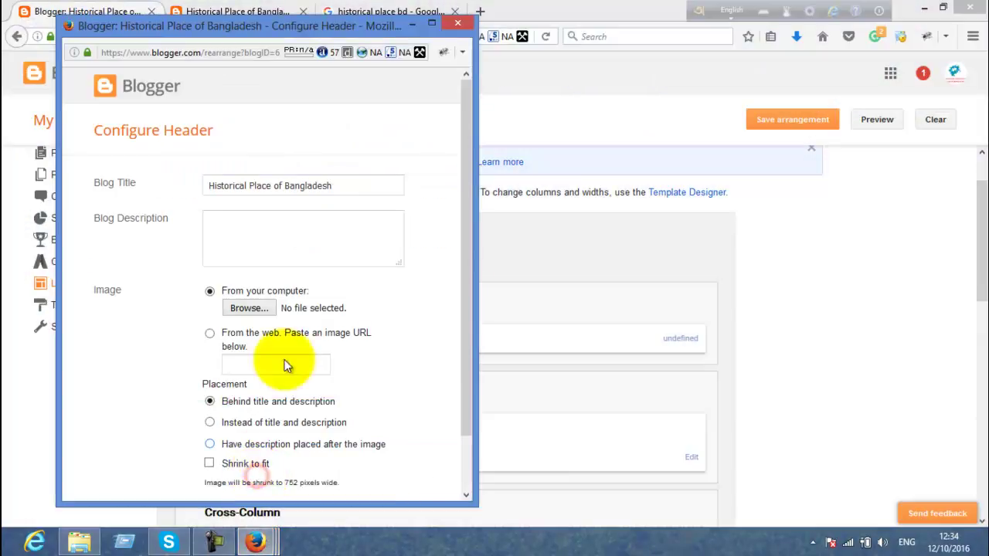
{"action": "left_click", "coordinate": [459, 26]}
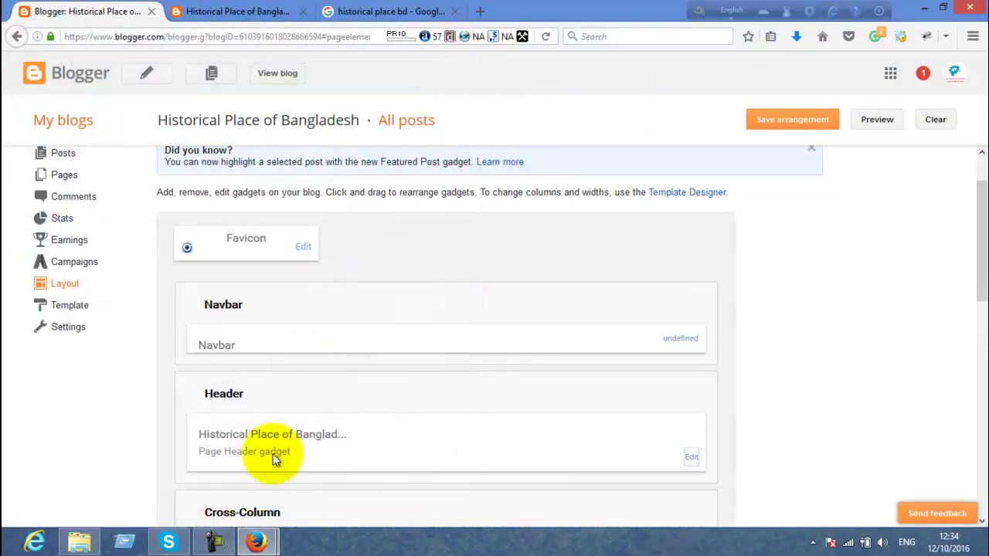
{"action": "mouse_move", "coordinate": [258, 541]}
{"action": "left_click", "coordinate": [330, 472]}
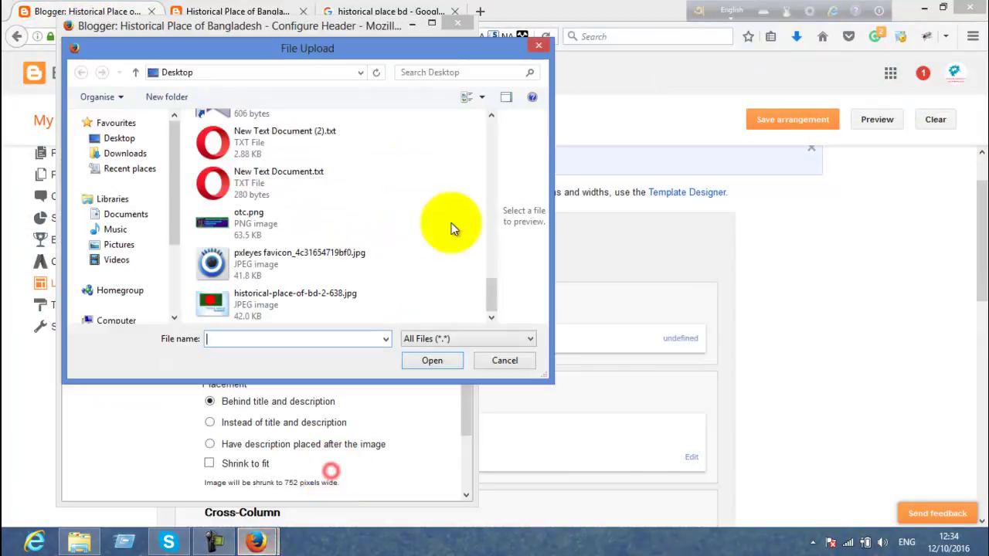
{"action": "left_click", "coordinate": [531, 44]}
{"action": "left_click", "coordinate": [458, 24]}
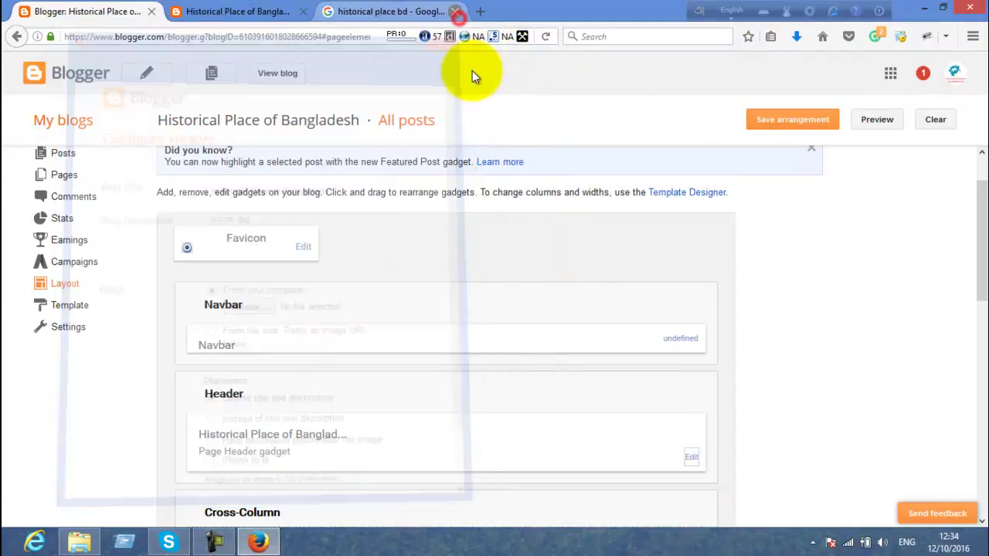
Enter "nice" as the blog description in the header configuration and try New Text Document (2).txt from the Desktop as the header image.
{"action": "left_click", "coordinate": [690, 460]}
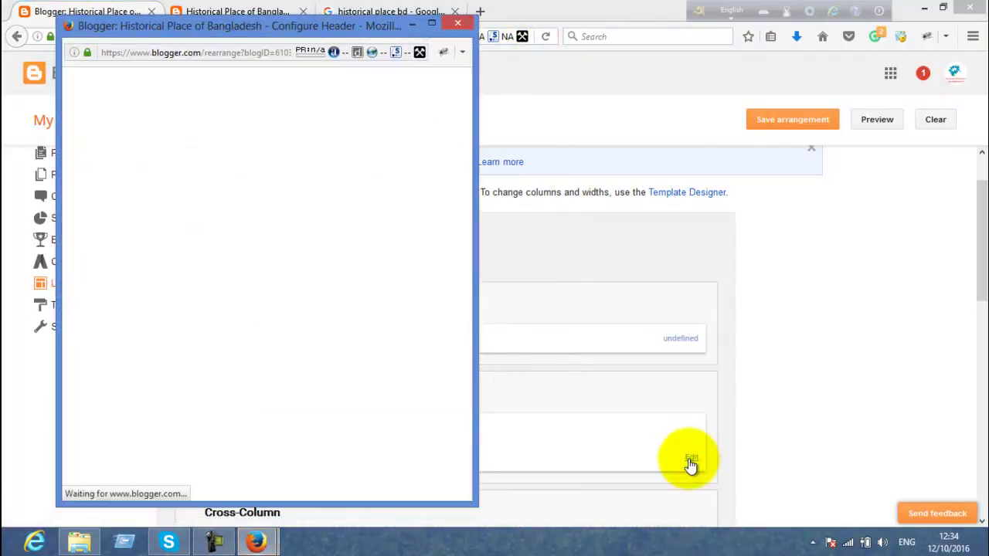
{"action": "left_click", "coordinate": [274, 245]}
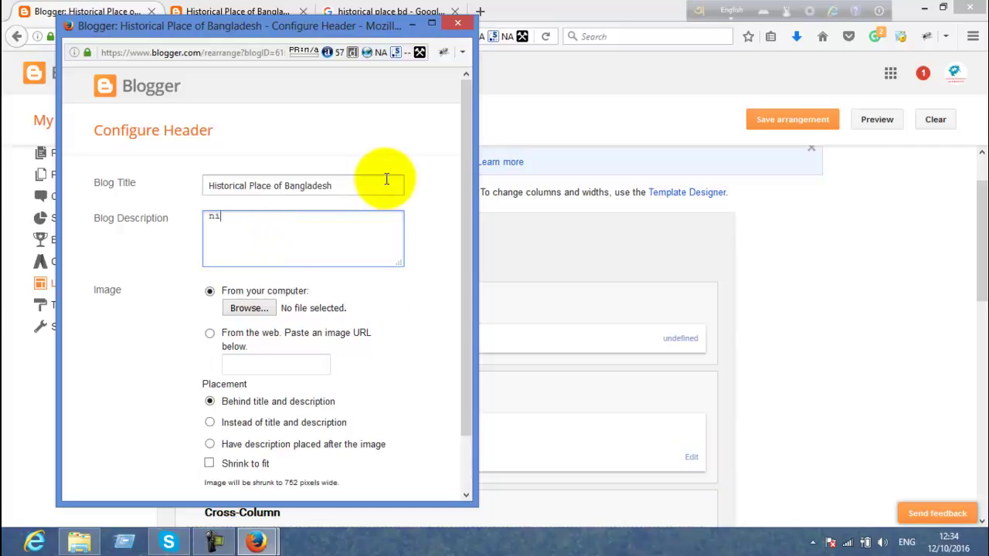
{"action": "left_click", "coordinate": [248, 308]}
{"action": "left_click_drag", "start_coordinate": [493, 140], "coordinate": [471, 310]}
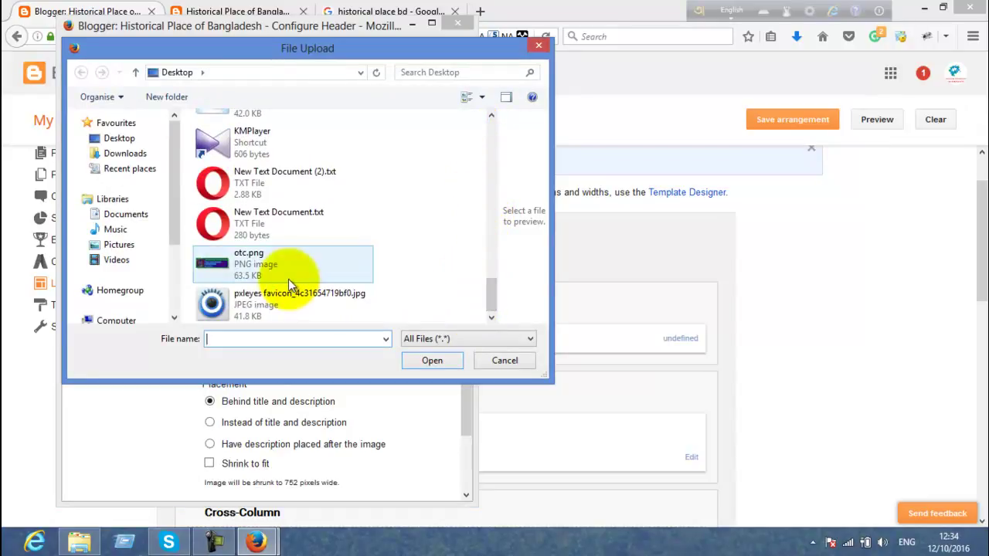
{"action": "left_click", "coordinate": [266, 192]}
{"action": "double_click", "coordinate": [267, 192]}
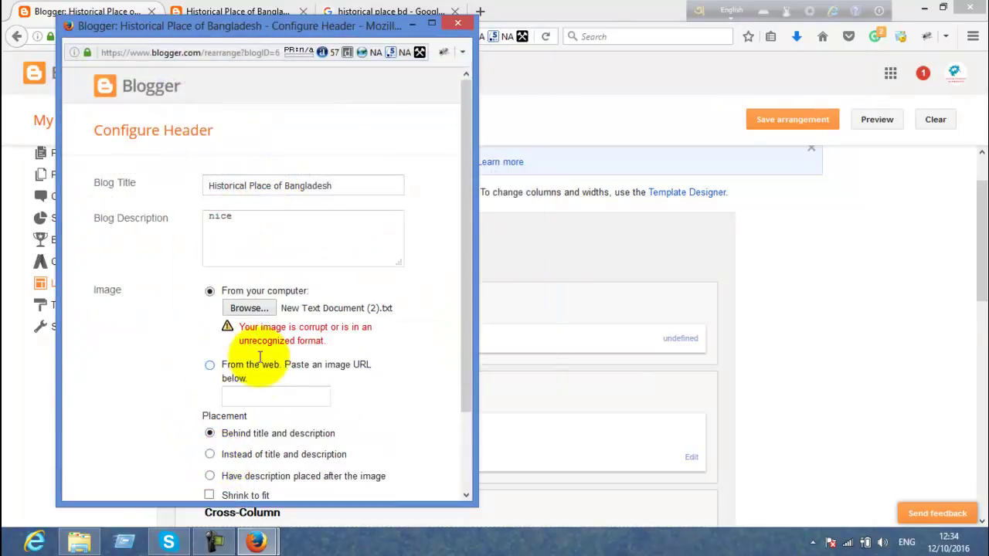
Upload historical-place-of-bd-2-638.jpg from the Desktop as the header image.
{"action": "left_click", "coordinate": [244, 308]}
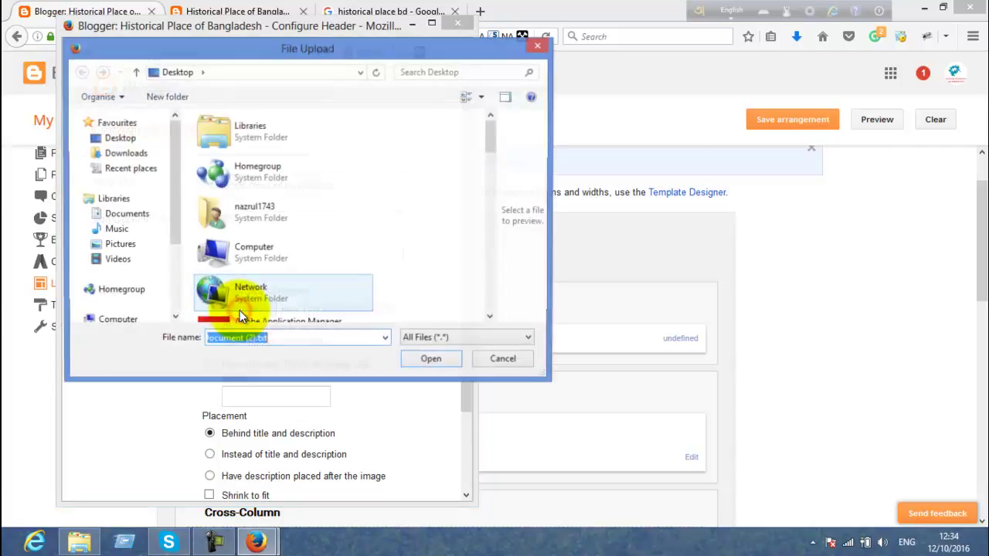
{"action": "left_click", "coordinate": [243, 292]}
{"action": "scroll", "coordinate": [244, 290], "scroll_direction": "down", "scroll_amount": 5}
{"action": "scroll", "coordinate": [245, 290], "scroll_direction": "up", "scroll_amount": 5}
{"action": "scroll", "coordinate": [244, 290], "scroll_direction": "down", "scroll_amount": 8}
{"action": "scroll", "coordinate": [246, 291], "scroll_direction": "down", "scroll_amount": 4}
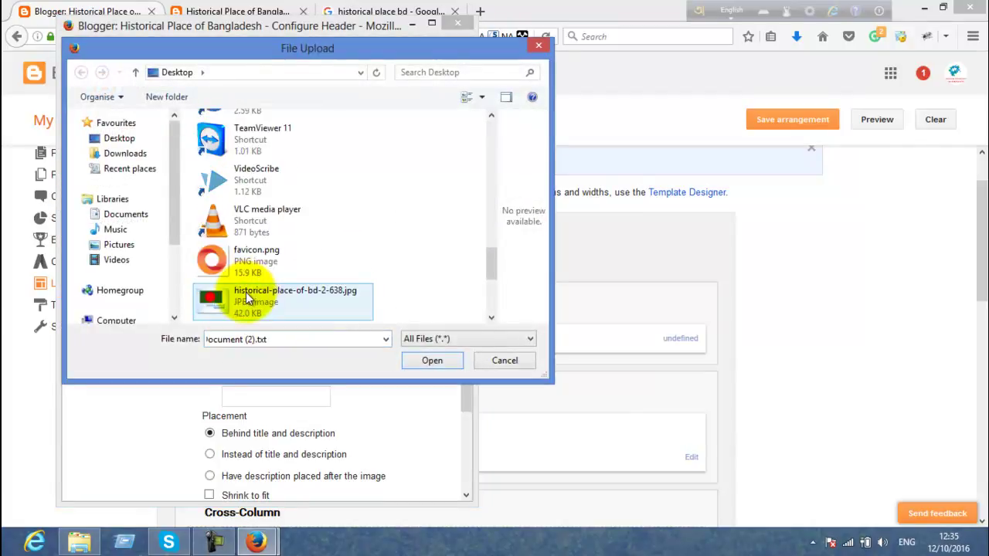
{"action": "left_click", "coordinate": [246, 294]}
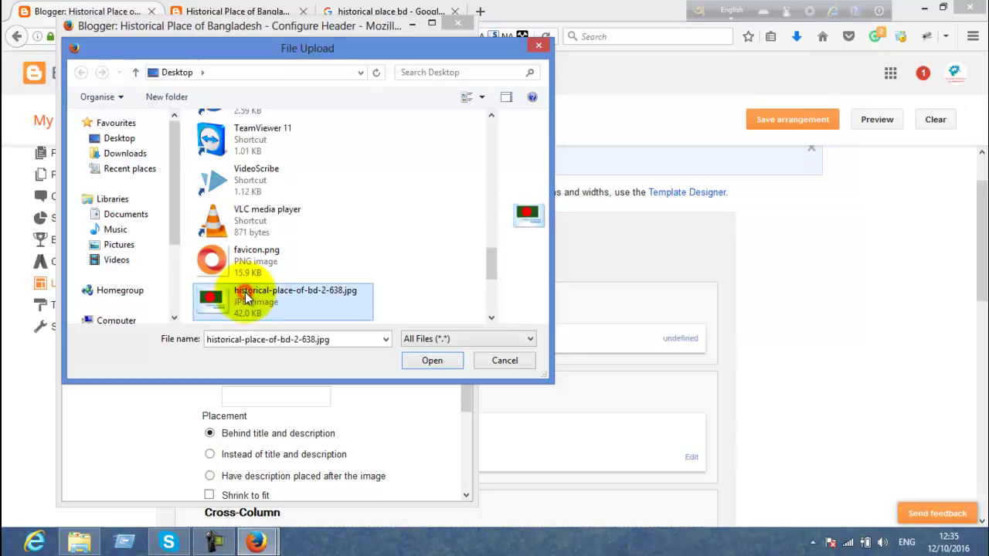
{"action": "double_click", "coordinate": [245, 293]}
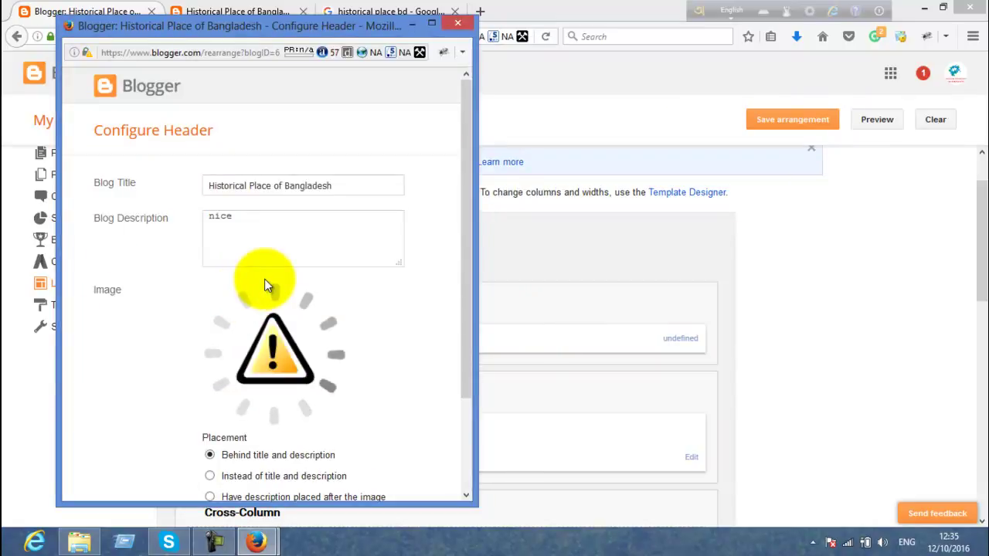
Save the header with its image behind the title and description, save the arrangement, and reload the published blog.
{"action": "scroll", "coordinate": [342, 314], "scroll_direction": "down", "scroll_amount": 3}
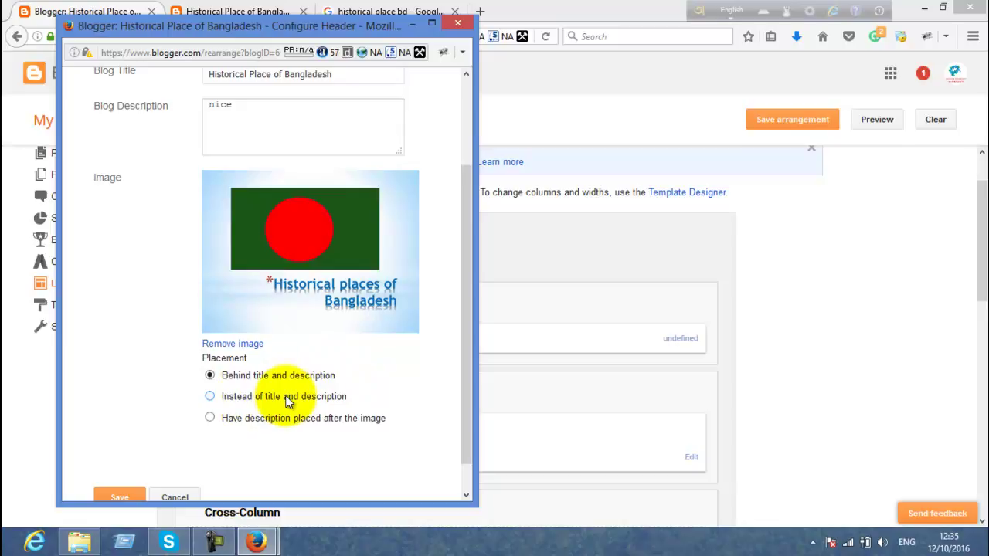
{"action": "scroll", "coordinate": [286, 400], "scroll_direction": "down", "scroll_amount": 1}
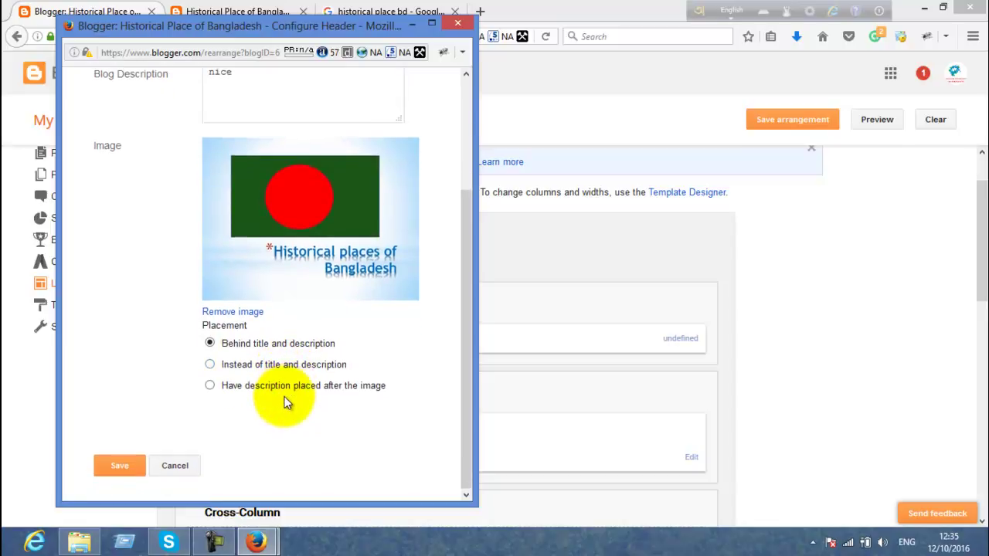
{"action": "left_click", "coordinate": [129, 467]}
{"action": "left_click", "coordinate": [138, 464]}
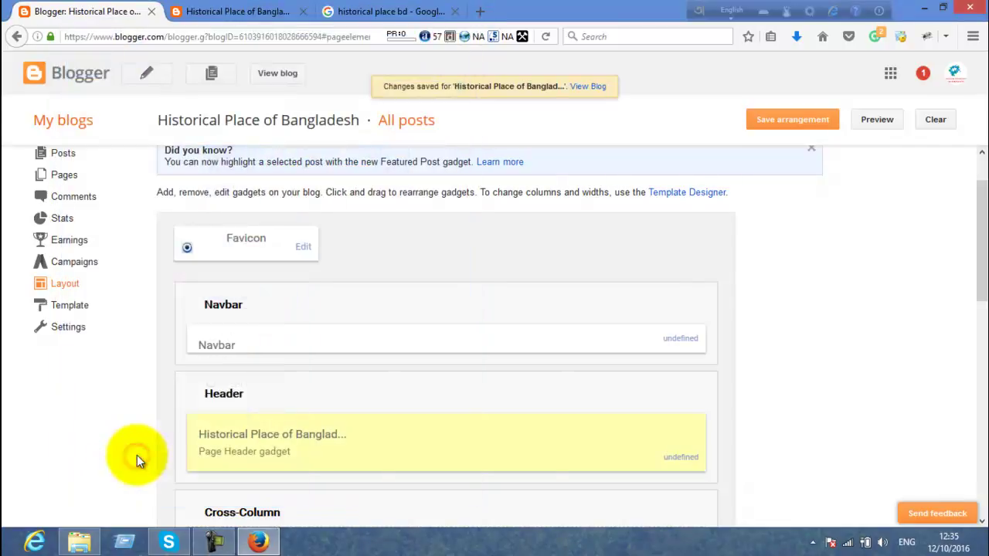
{"action": "left_click", "coordinate": [776, 129]}
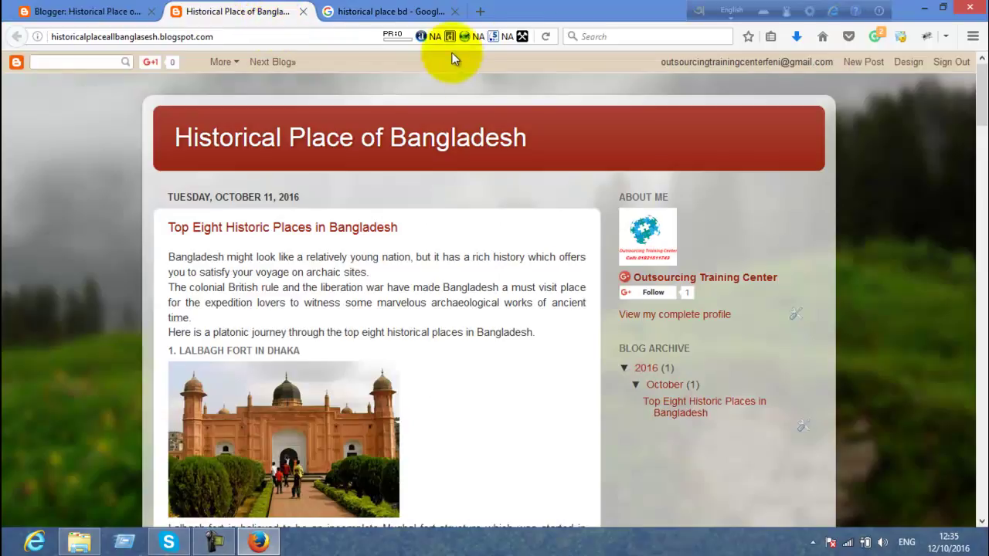
{"action": "left_click", "coordinate": [545, 36]}
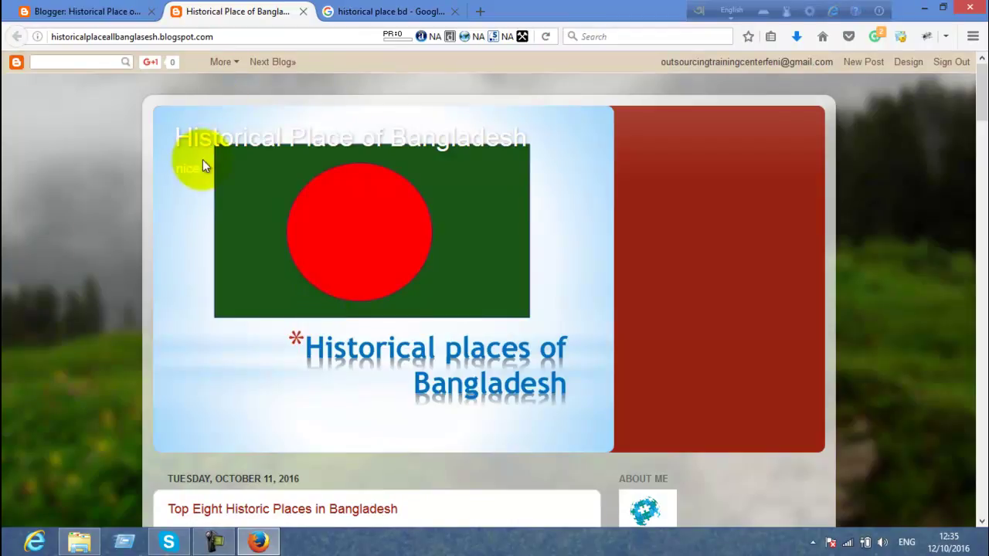
Set the header image placement to Instead of title and description and save the header configuration.
{"action": "left_click", "coordinate": [139, 11]}
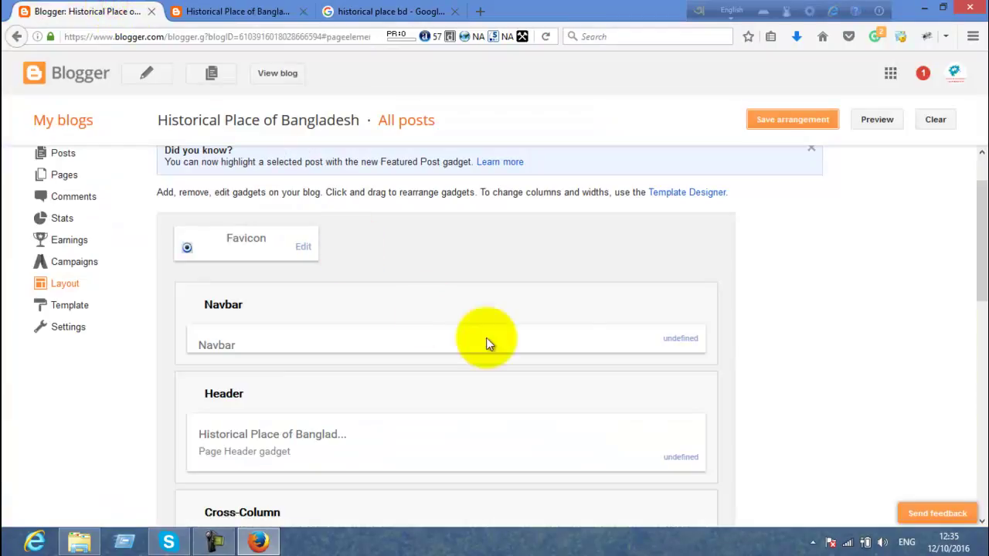
{"action": "left_click", "coordinate": [673, 457]}
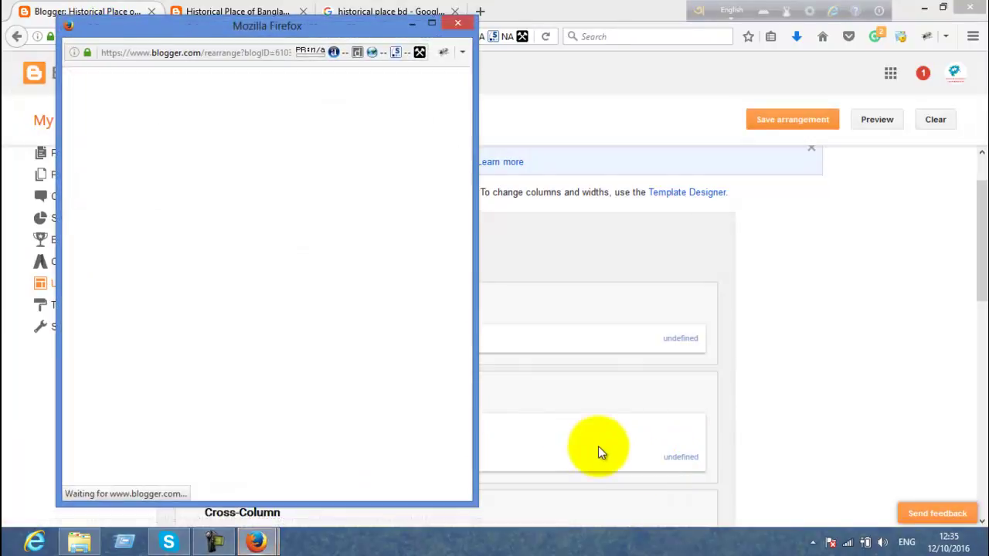
{"action": "scroll", "coordinate": [294, 413], "scroll_direction": "down", "scroll_amount": 3}
{"action": "left_click", "coordinate": [247, 363]}
{"action": "left_click", "coordinate": [120, 466]}
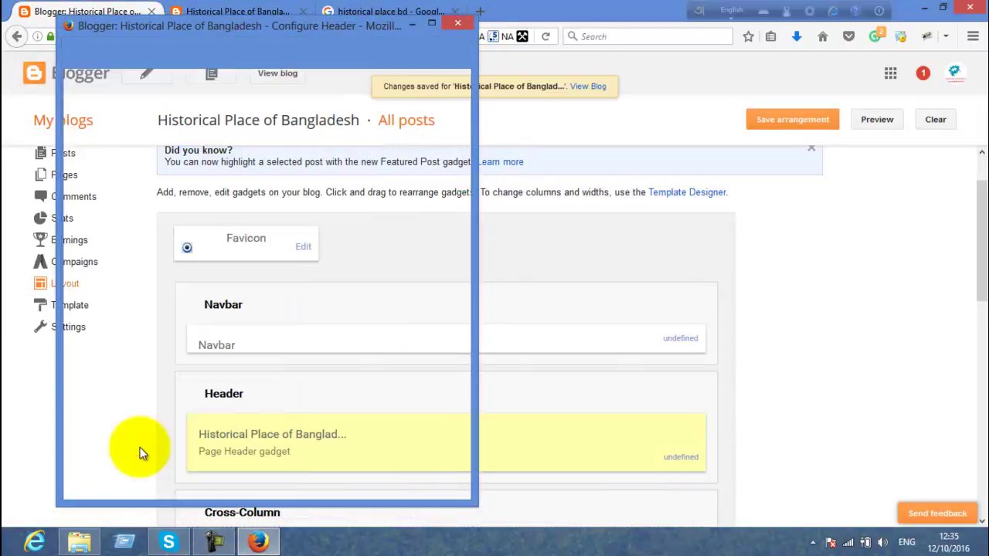
Save the layout arrangement and reload the published blog to check the header image's placement.
{"action": "left_click", "coordinate": [796, 122]}
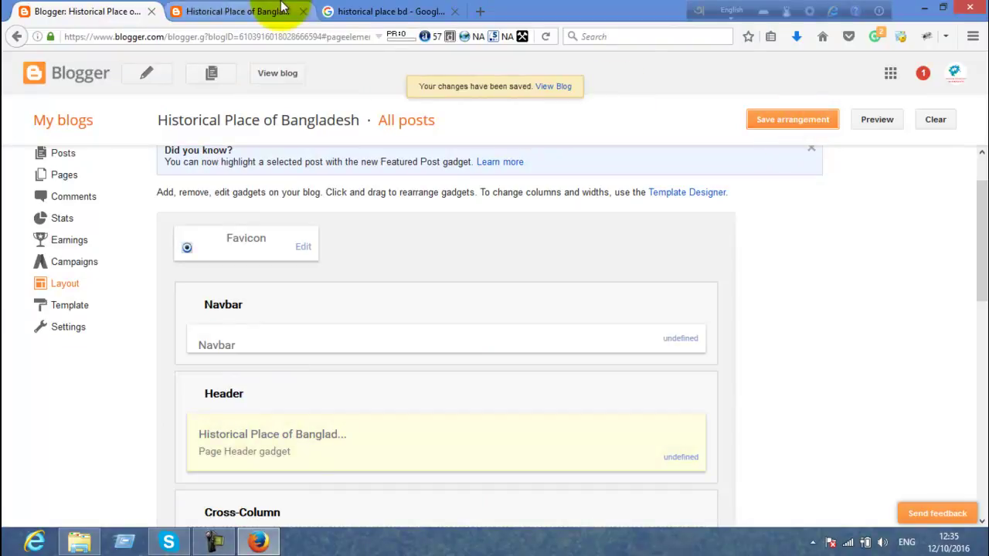
{"action": "left_click", "coordinate": [286, 11]}
{"action": "left_click", "coordinate": [545, 37]}
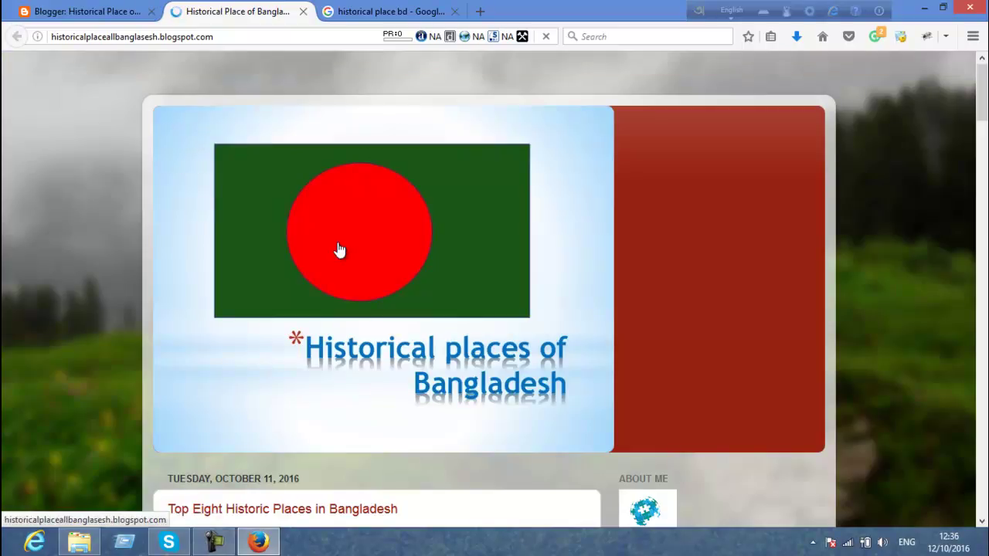
{"action": "left_click", "coordinate": [99, 11]}
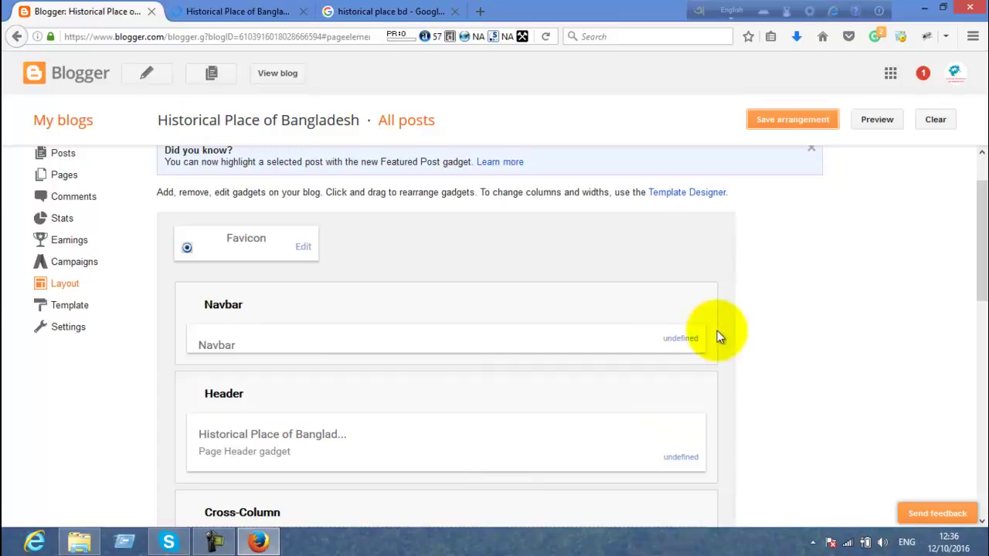
{"action": "scroll", "coordinate": [715, 335], "scroll_direction": "down", "scroll_amount": 3}
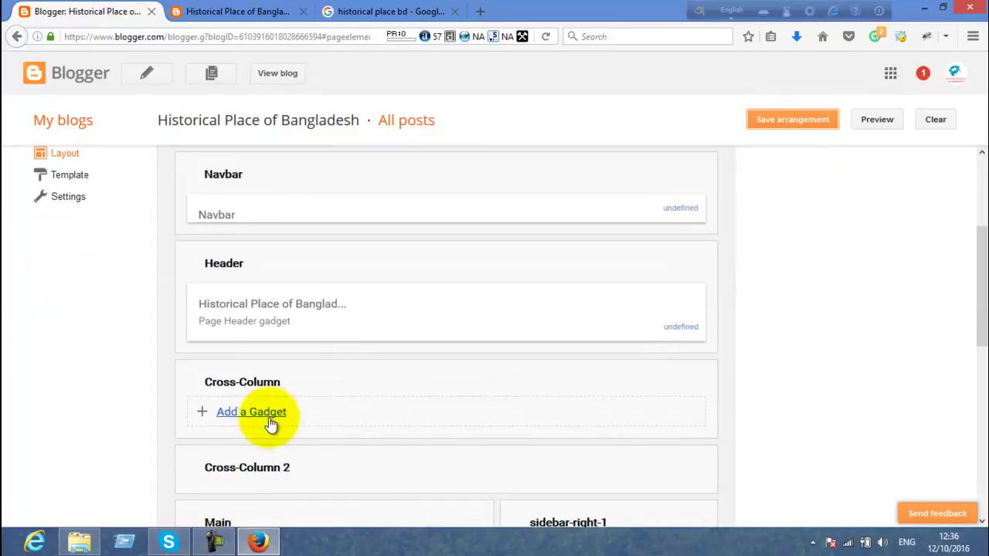
{"action": "left_click", "coordinate": [246, 12]}
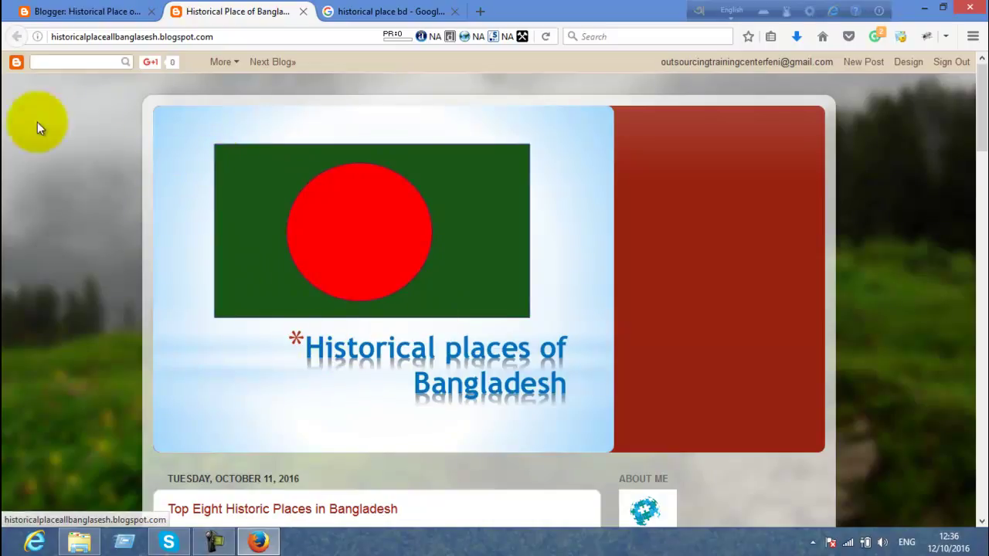
{"action": "scroll", "coordinate": [486, 267], "scroll_direction": "down", "scroll_amount": 5}
{"action": "scroll", "coordinate": [488, 270], "scroll_direction": "up", "scroll_amount": 5}
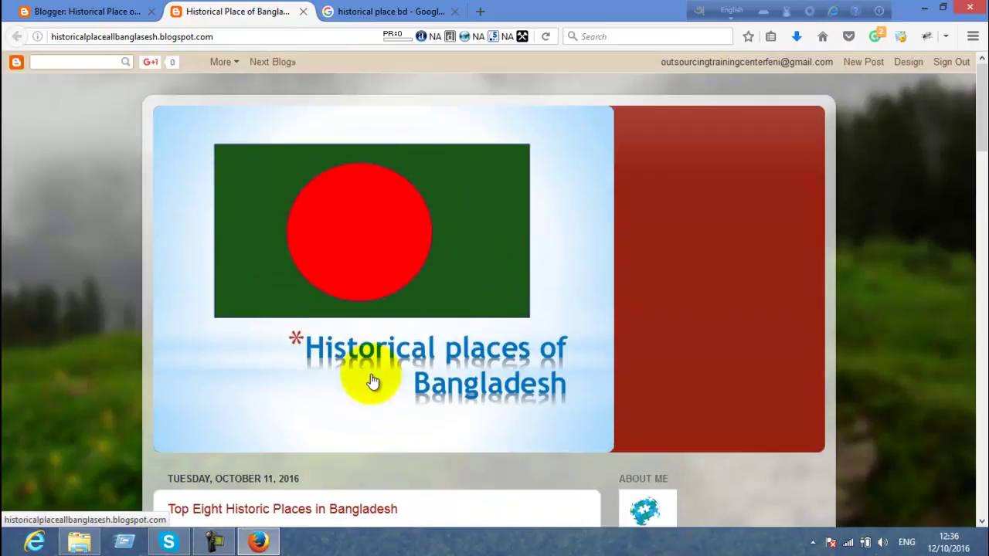
Set the header image placement to Have description placed after the image and save the header configuration.
{"action": "left_click", "coordinate": [35, 9]}
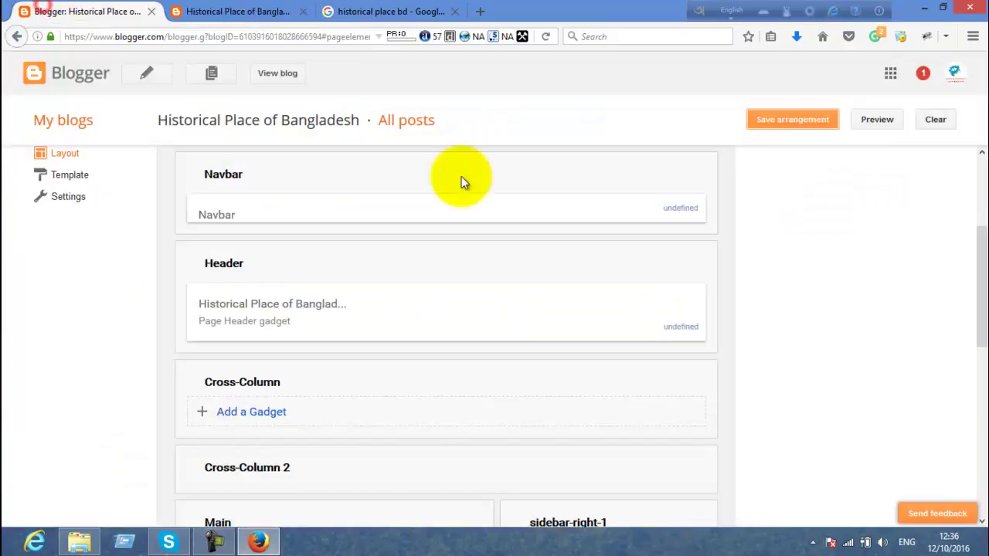
{"action": "left_click", "coordinate": [680, 328]}
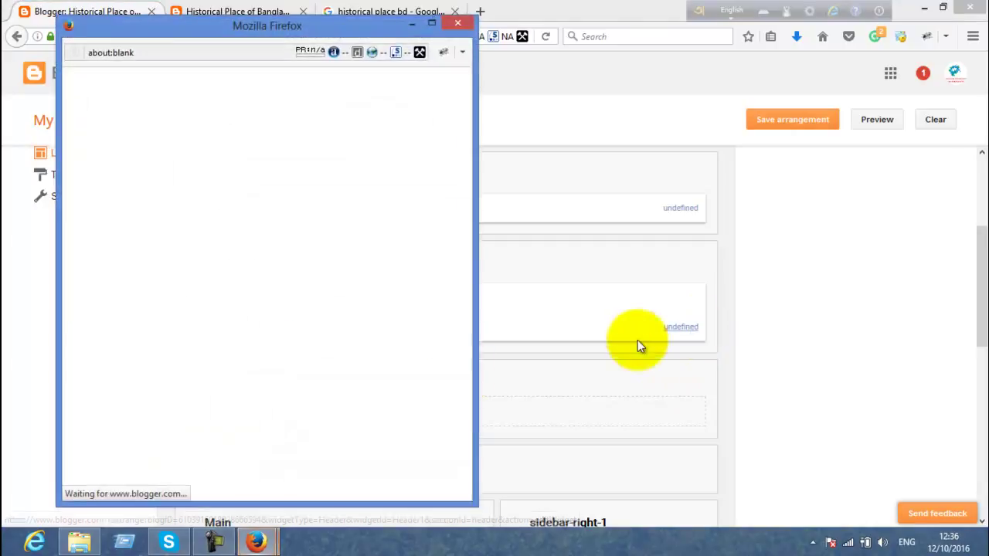
{"action": "scroll", "coordinate": [332, 383], "scroll_direction": "down", "scroll_amount": 3}
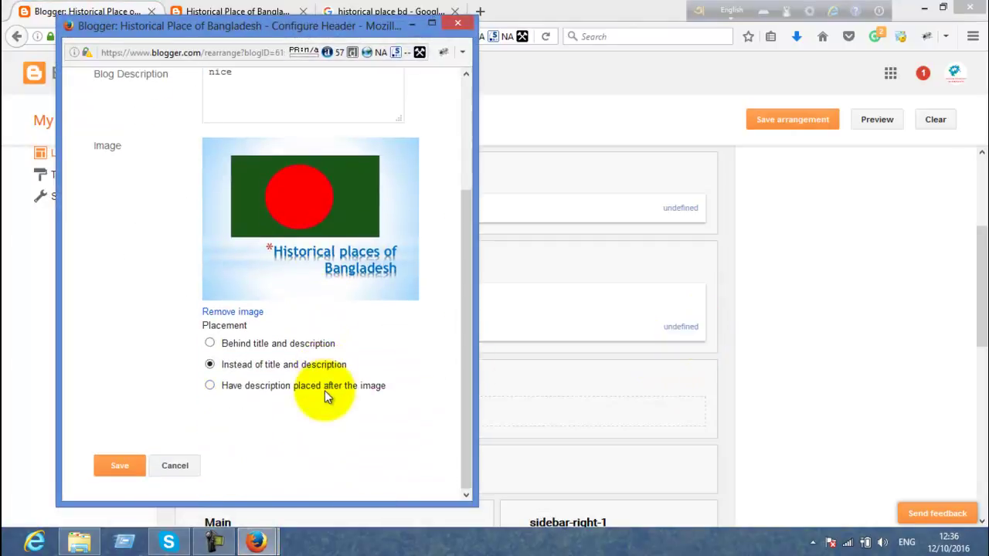
{"action": "left_click", "coordinate": [242, 388]}
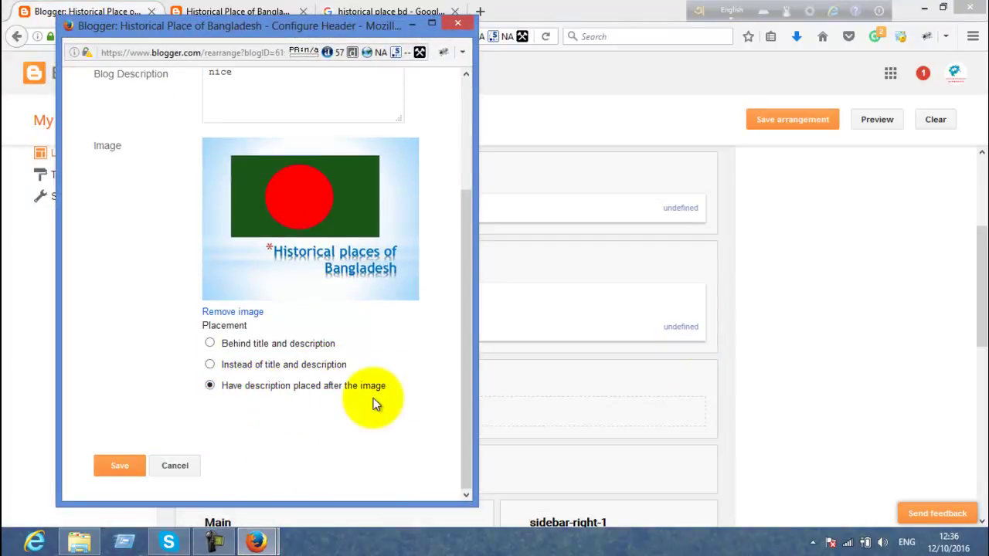
{"action": "left_click", "coordinate": [102, 473]}
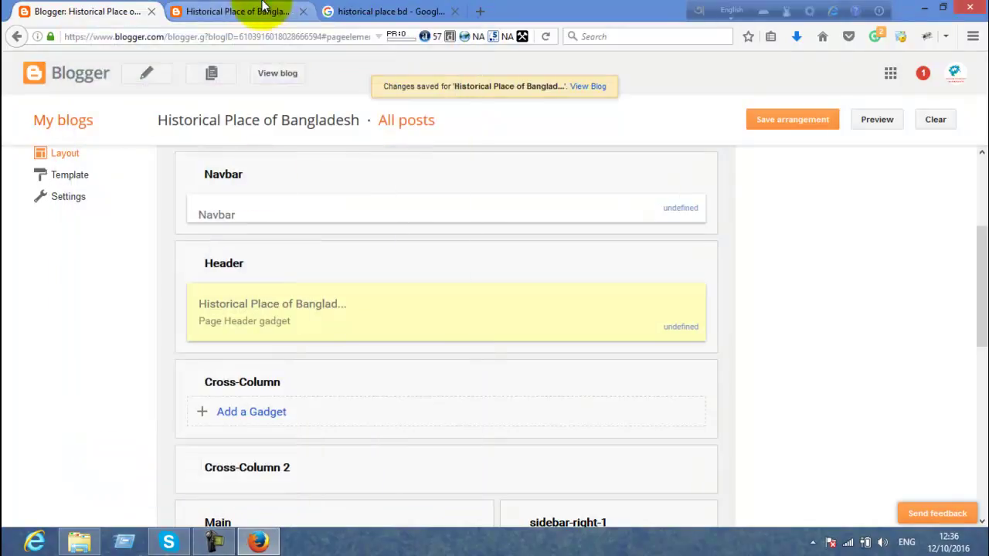
Reload the published blog and examine where the description sits relative to the header image.
{"action": "left_click", "coordinate": [238, 10]}
{"action": "left_click", "coordinate": [544, 37]}
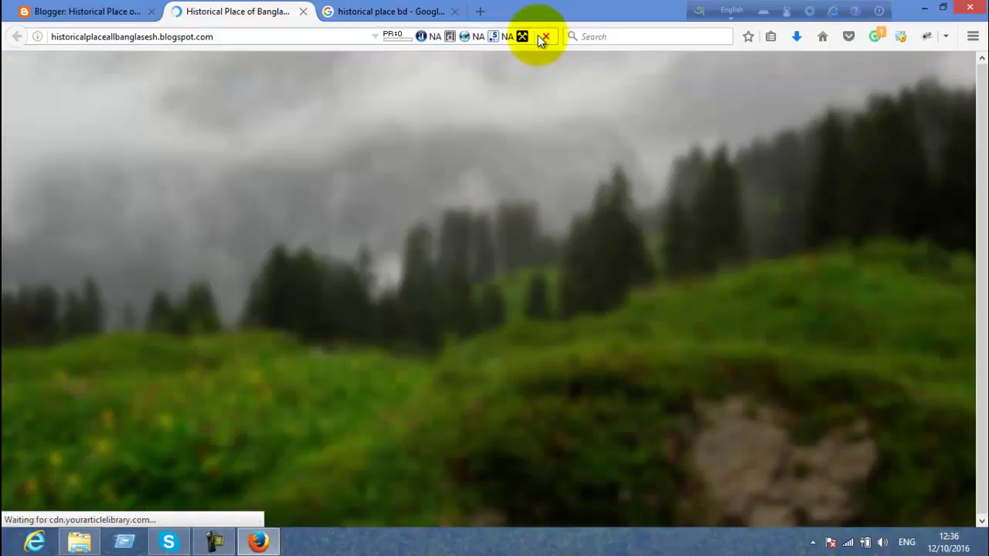
{"action": "scroll", "coordinate": [430, 177], "scroll_direction": "down", "scroll_amount": 5}
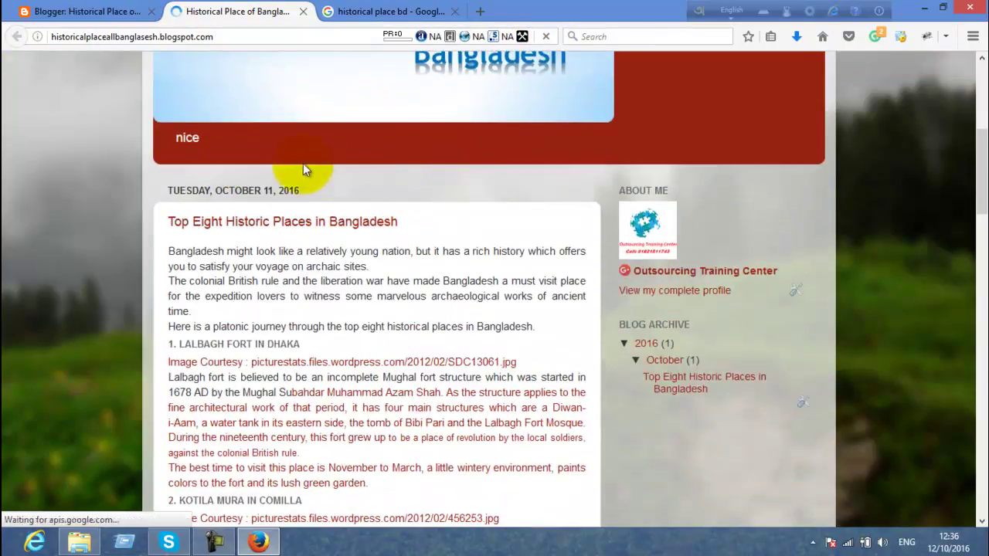
{"action": "scroll", "coordinate": [203, 155], "scroll_direction": "up", "scroll_amount": 4}
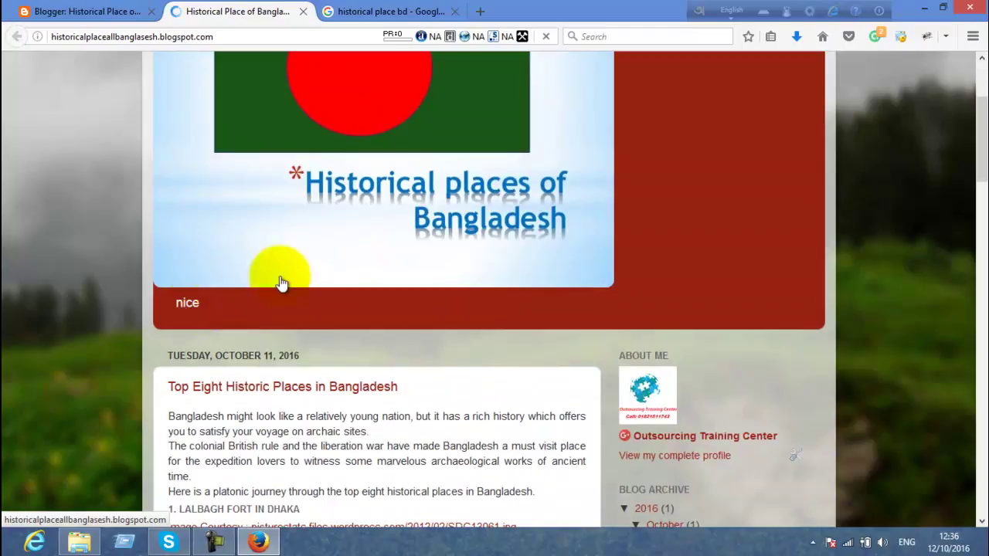
{"action": "scroll", "coordinate": [282, 284], "scroll_direction": "up", "scroll_amount": 2}
{"action": "scroll", "coordinate": [415, 309], "scroll_direction": "down", "scroll_amount": 2}
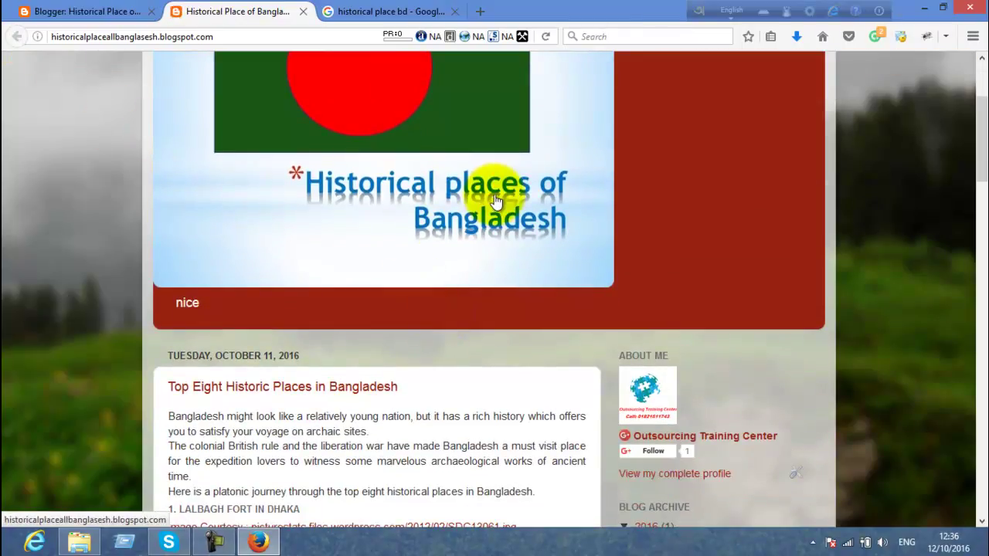
{"action": "scroll", "coordinate": [340, 214], "scroll_direction": "down", "scroll_amount": 4}
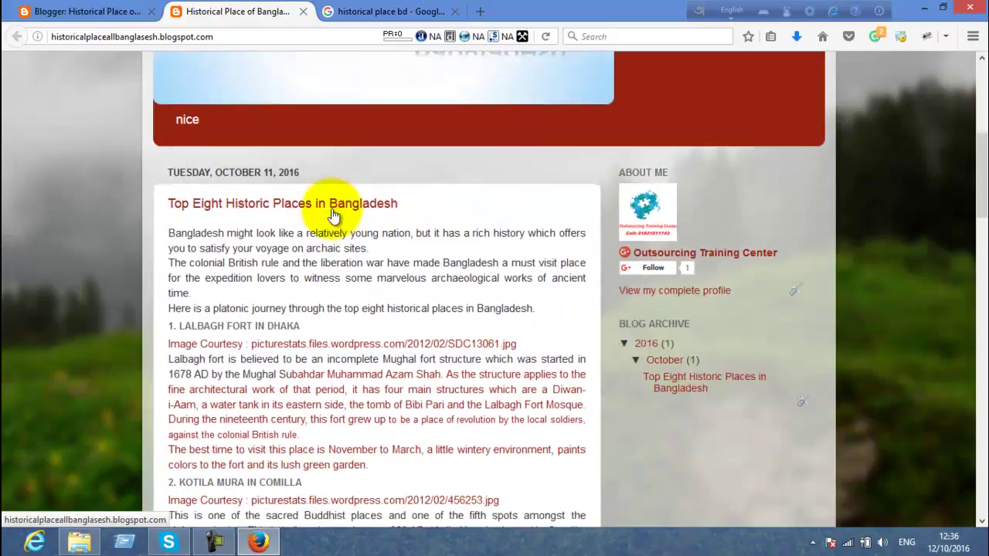
{"action": "scroll", "coordinate": [334, 215], "scroll_direction": "down", "scroll_amount": 10}
{"action": "left_click", "coordinate": [25, 8]}
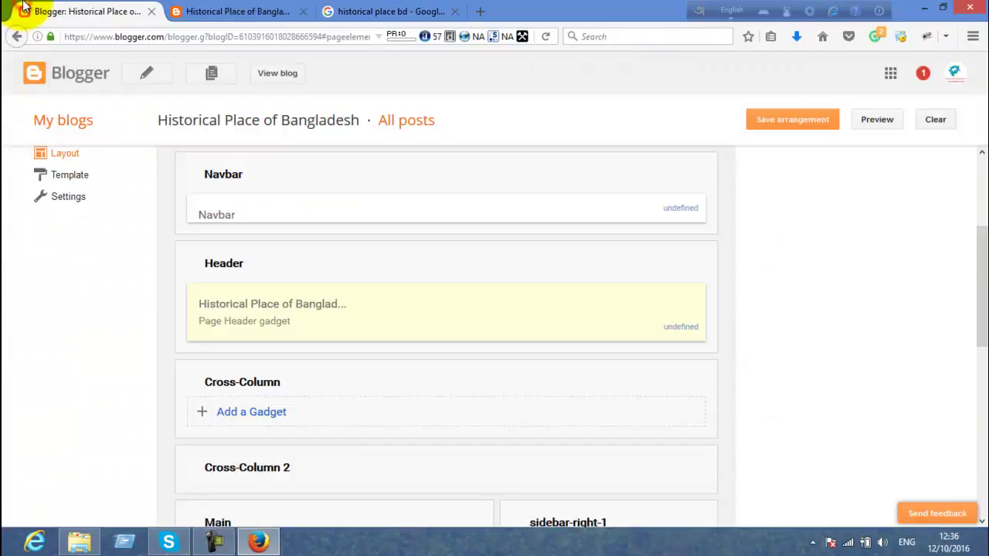
{"action": "left_click", "coordinate": [263, 413]}
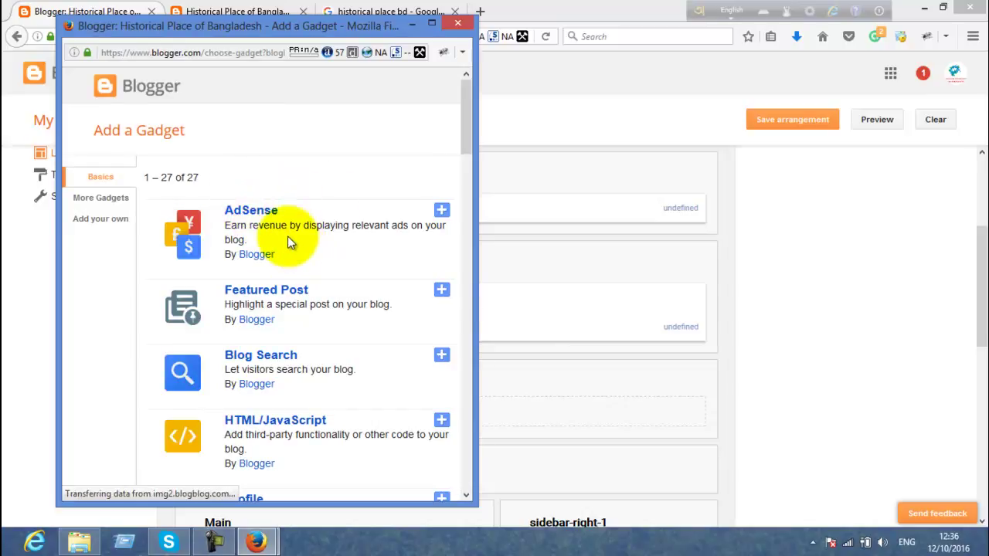
{"action": "scroll", "coordinate": [270, 338], "scroll_direction": "down", "scroll_amount": 3}
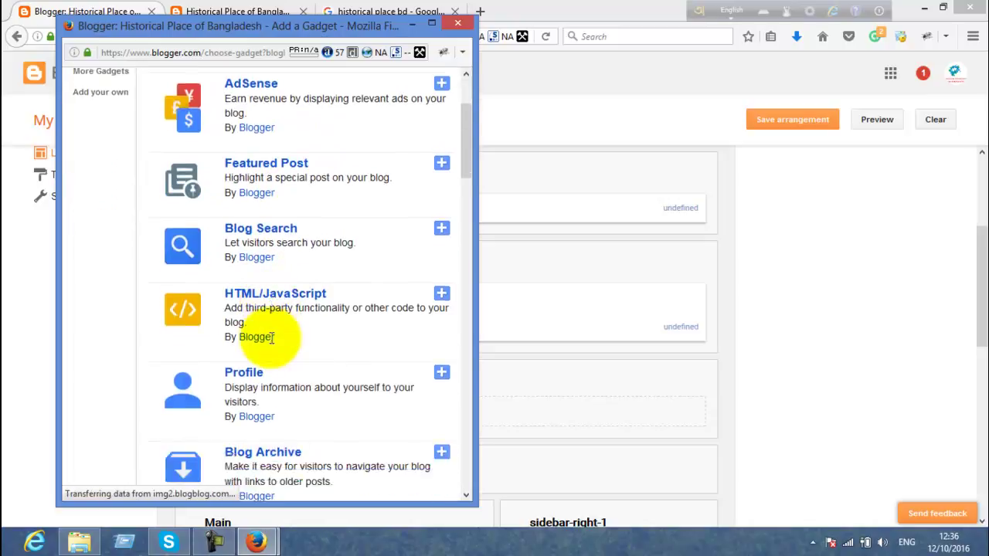
{"action": "scroll", "coordinate": [244, 317], "scroll_direction": "down", "scroll_amount": 5}
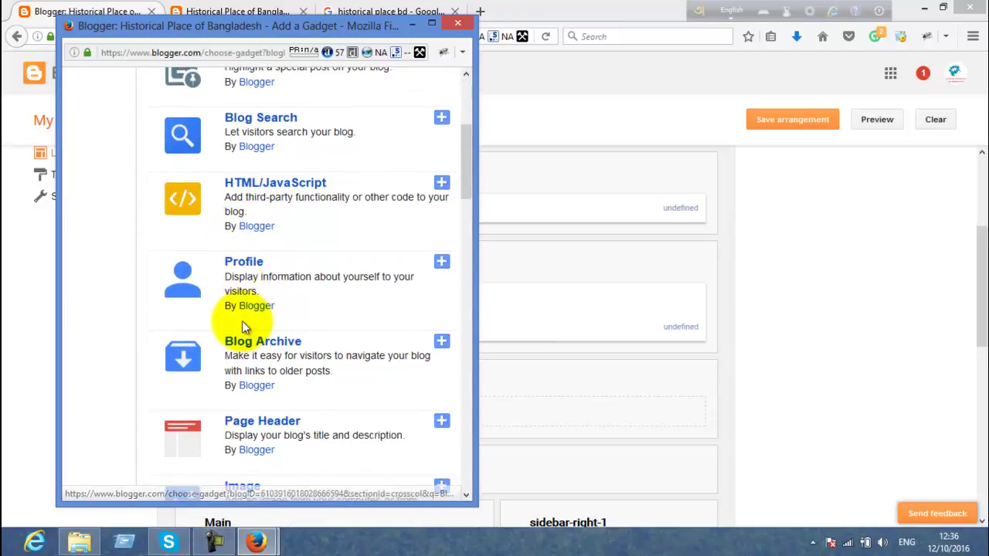
{"action": "scroll", "coordinate": [242, 326], "scroll_direction": "down", "scroll_amount": 1}
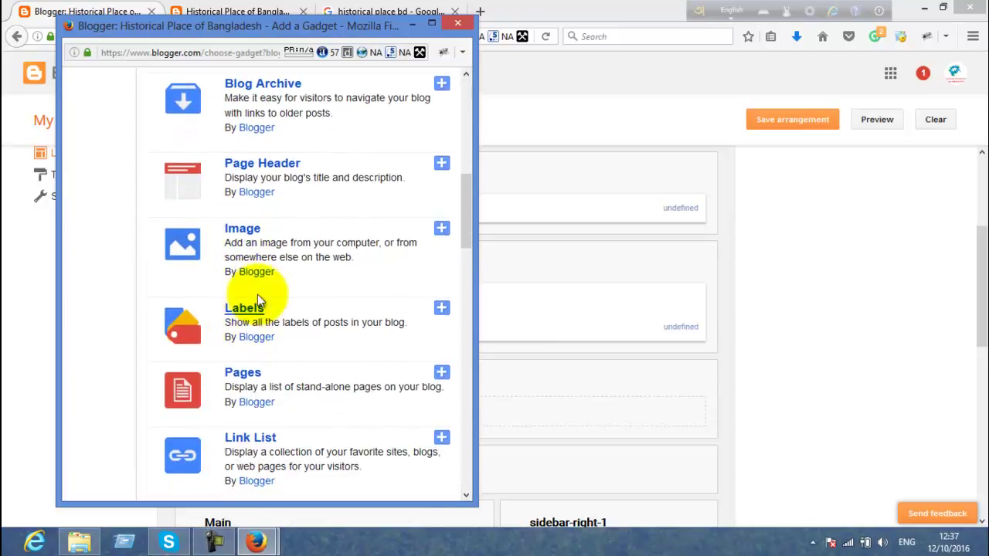
{"action": "left_click", "coordinate": [440, 231]}
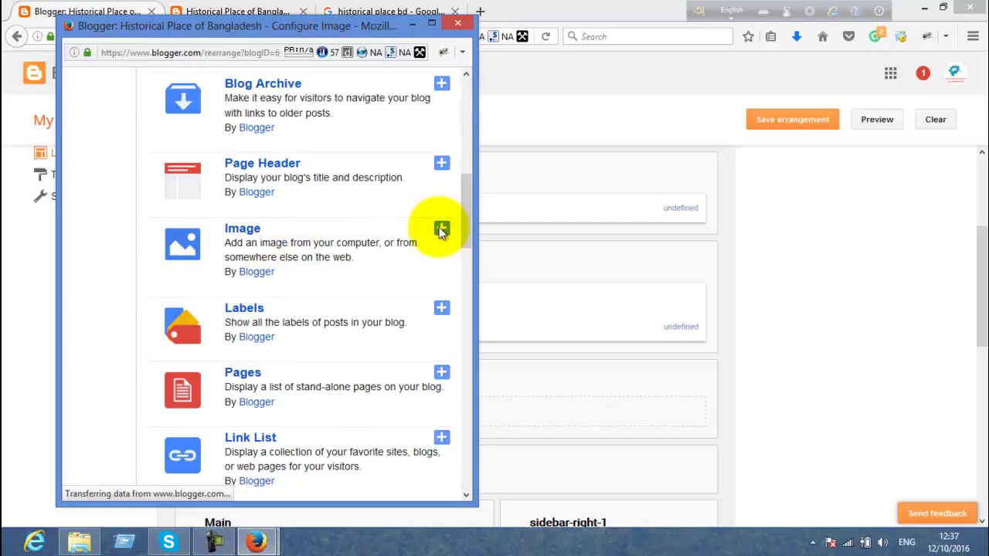
{"action": "left_click", "coordinate": [252, 199]}
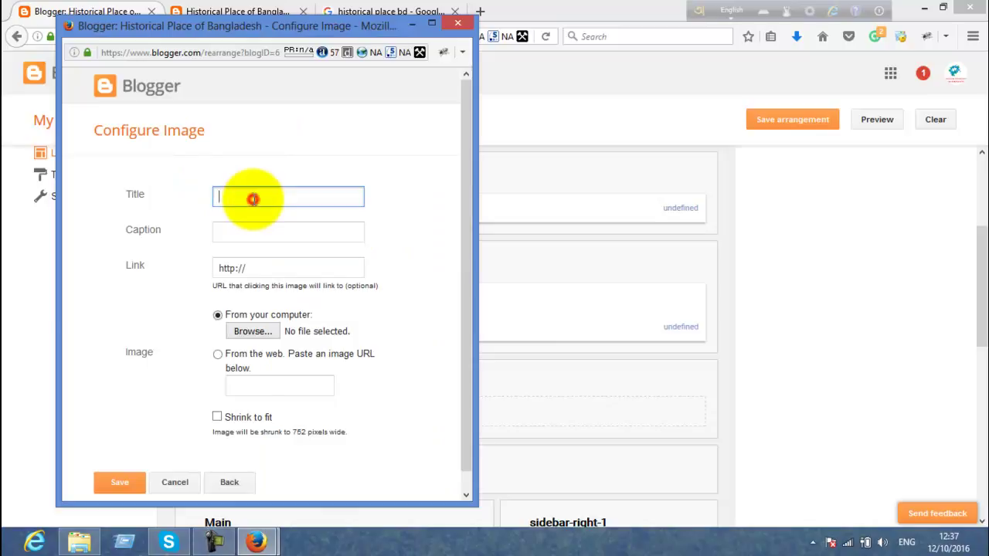
{"action": "left_click", "coordinate": [175, 481]}
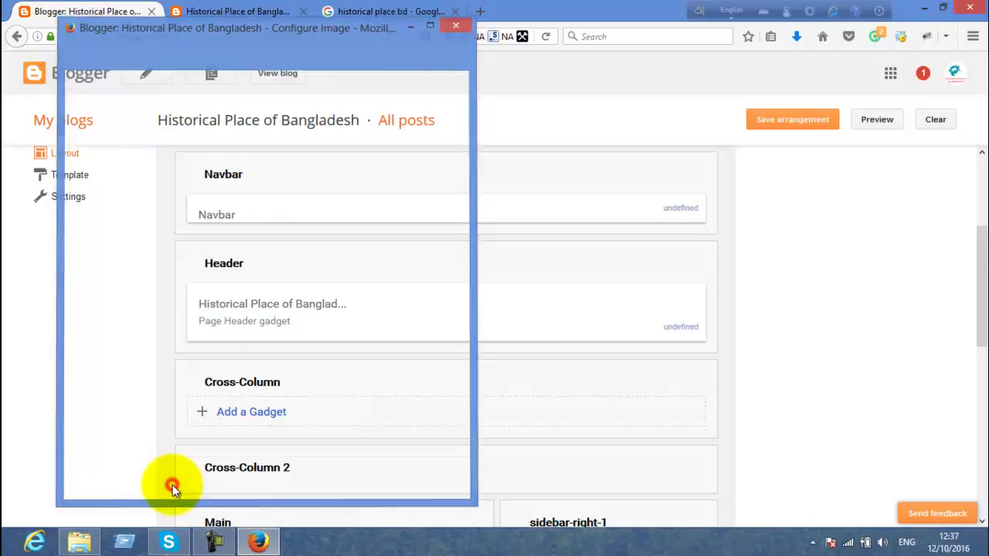
Start adding a Feed gadget to the Cross-Column section and enter otc-feni.b as the beginning of its feed URL.
{"action": "left_click", "coordinate": [243, 413]}
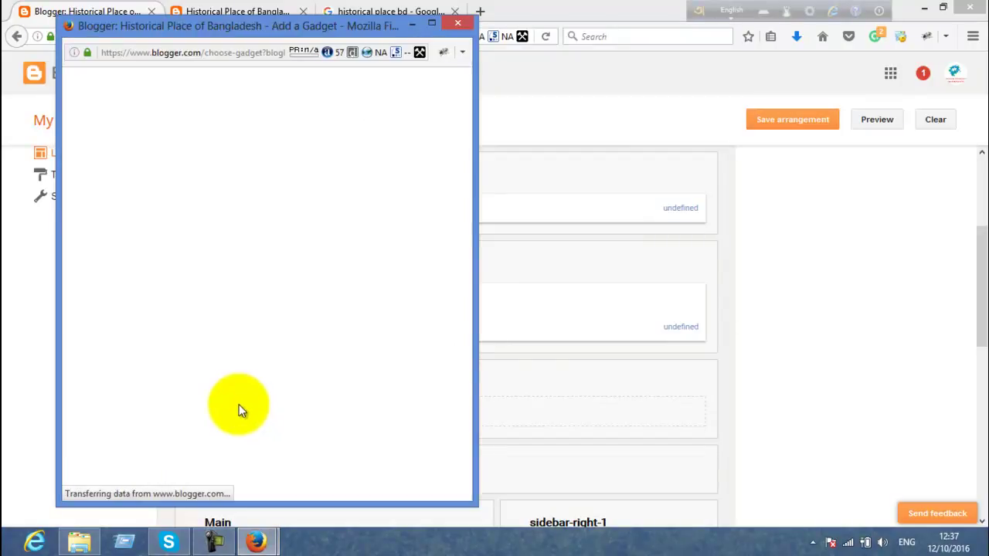
{"action": "scroll", "coordinate": [239, 394], "scroll_direction": "down", "scroll_amount": 8}
{"action": "scroll", "coordinate": [236, 378], "scroll_direction": "down", "scroll_amount": 3}
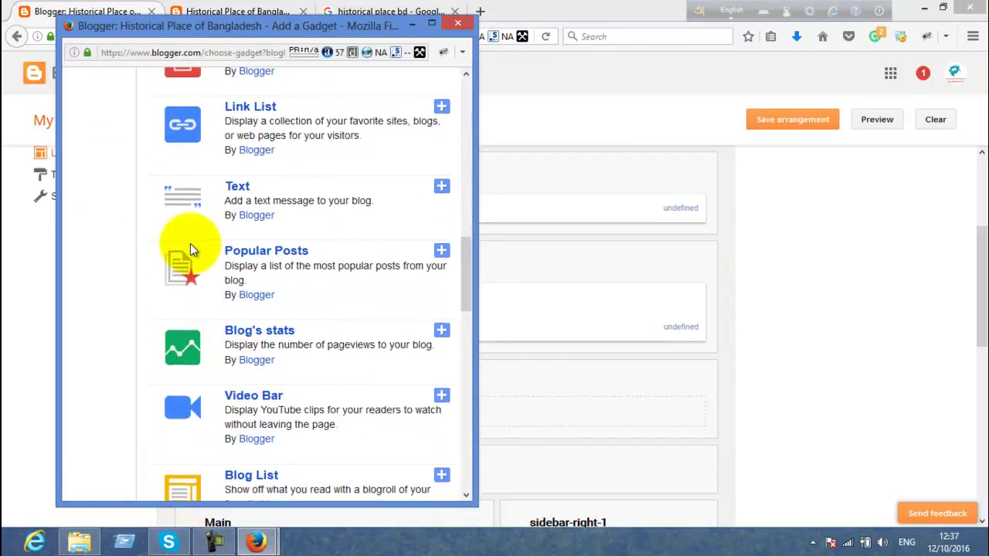
{"action": "scroll", "coordinate": [192, 249], "scroll_direction": "down", "scroll_amount": 3}
{"action": "scroll", "coordinate": [192, 248], "scroll_direction": "down", "scroll_amount": 4}
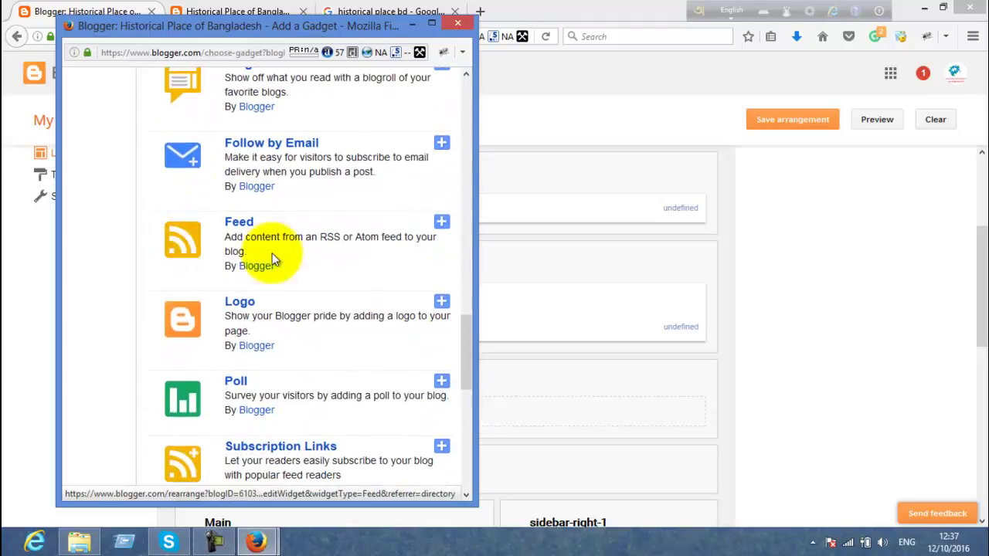
{"action": "left_click", "coordinate": [444, 224]}
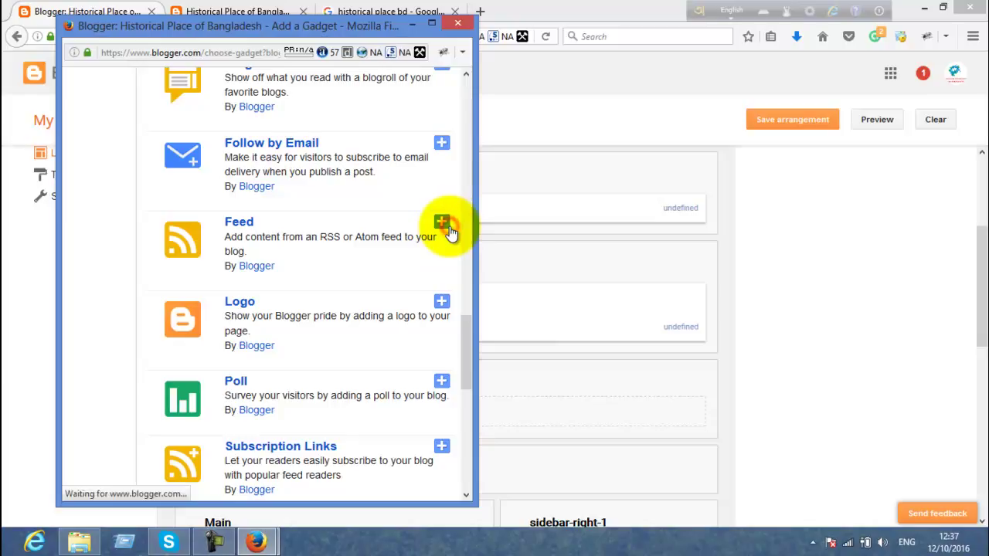
{"action": "left_click", "coordinate": [444, 229]}
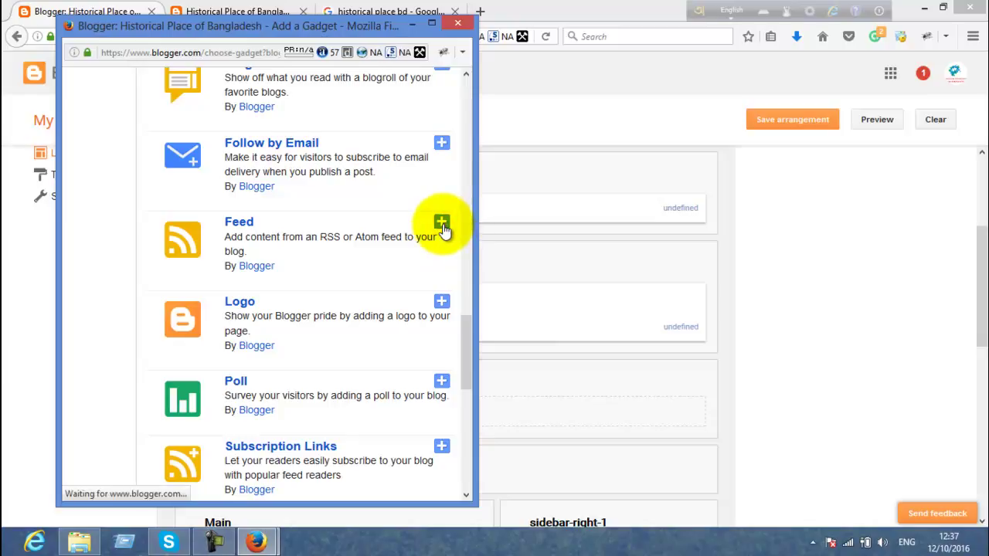
{"action": "left_click", "coordinate": [443, 225]}
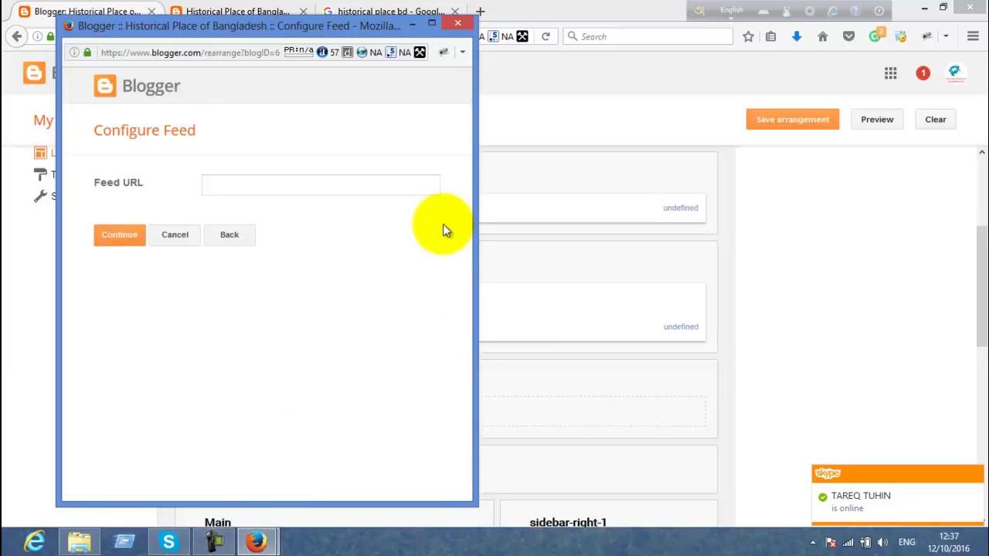
{"action": "left_click", "coordinate": [286, 190]}
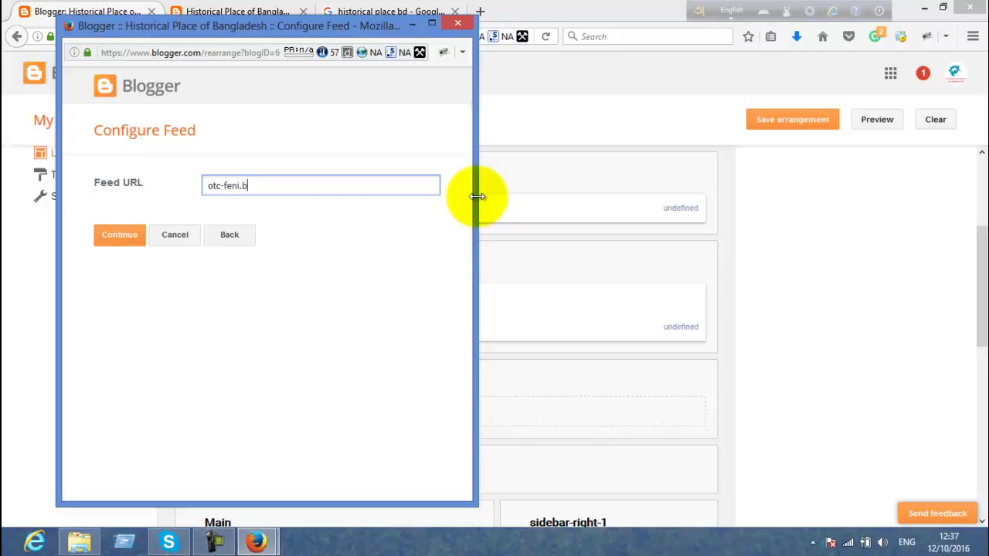
Switch to Google Chrome, load otc-feni.blogspot.com and copy its full address.
{"action": "left_click", "coordinate": [924, 8]}
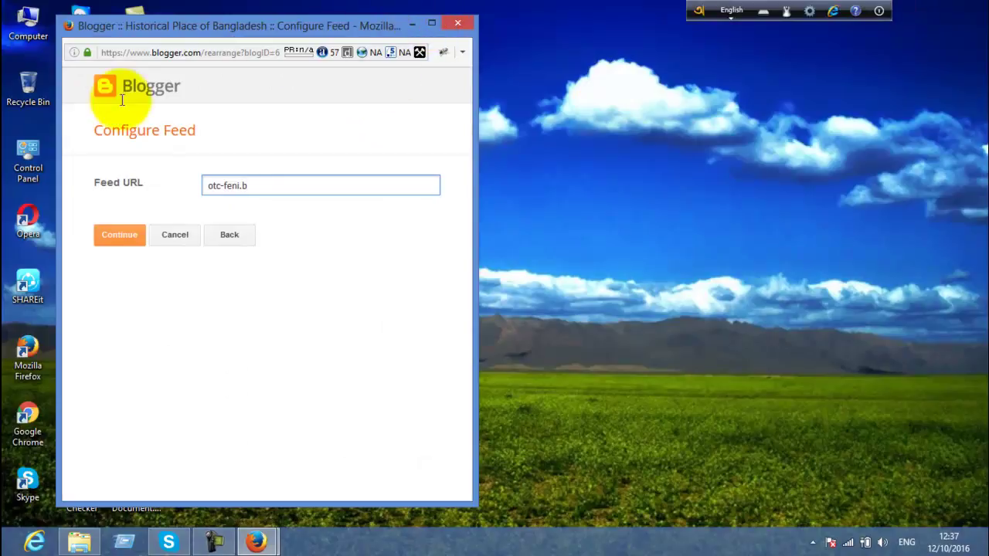
{"action": "double_click", "coordinate": [27, 421]}
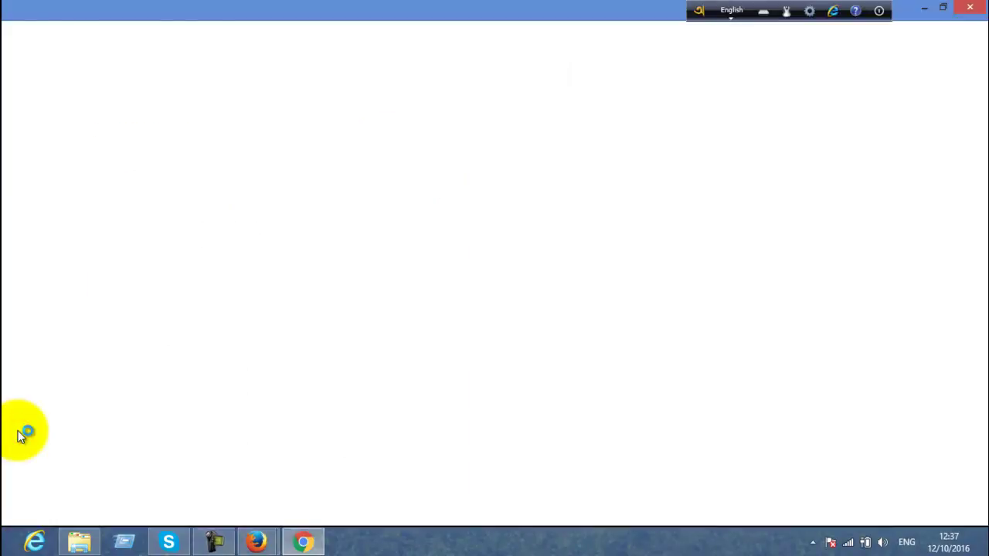
{"action": "type", "text": "o"}
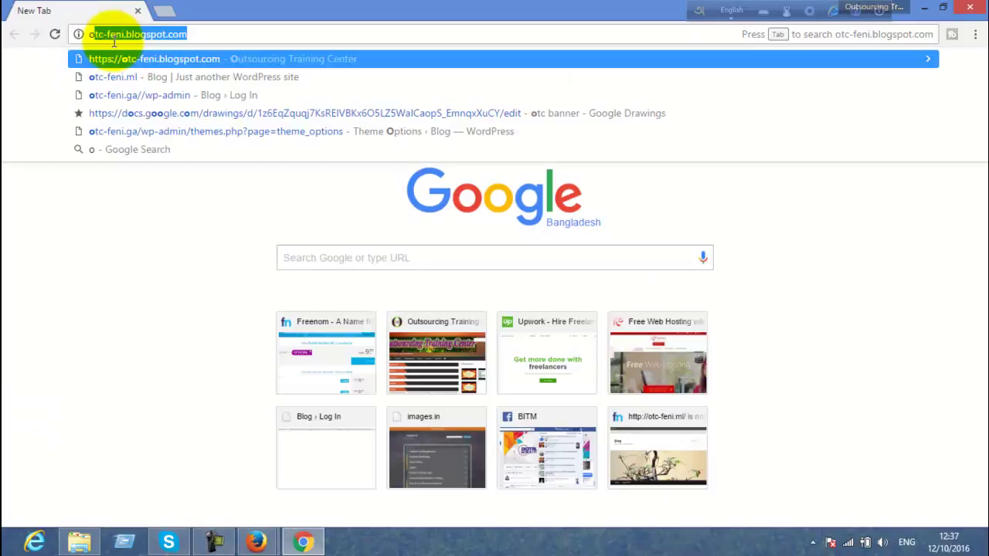
{"action": "type", "text": "t"}
{"action": "key", "text": "Return"}
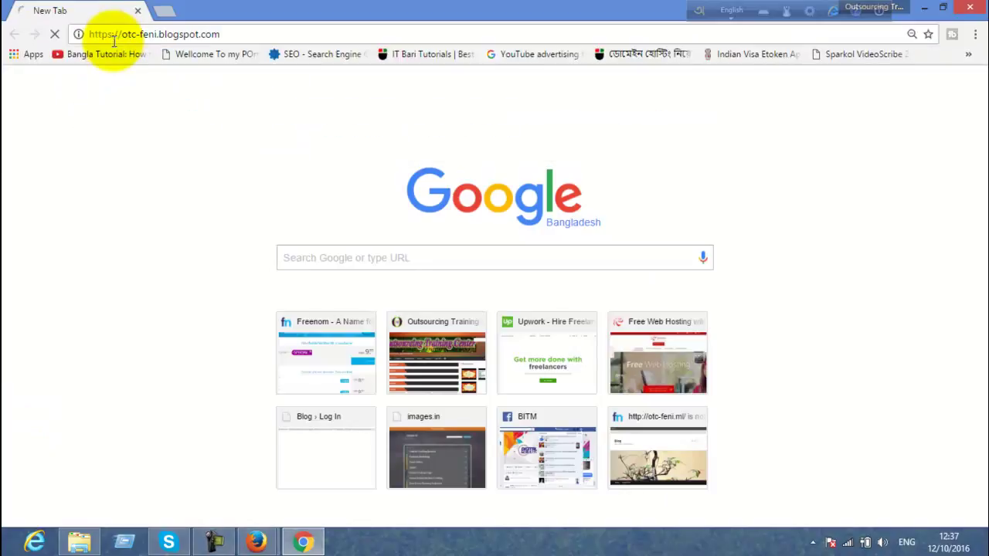
{"action": "left_click", "coordinate": [114, 41]}
{"action": "key", "text": "ctrl+c"}
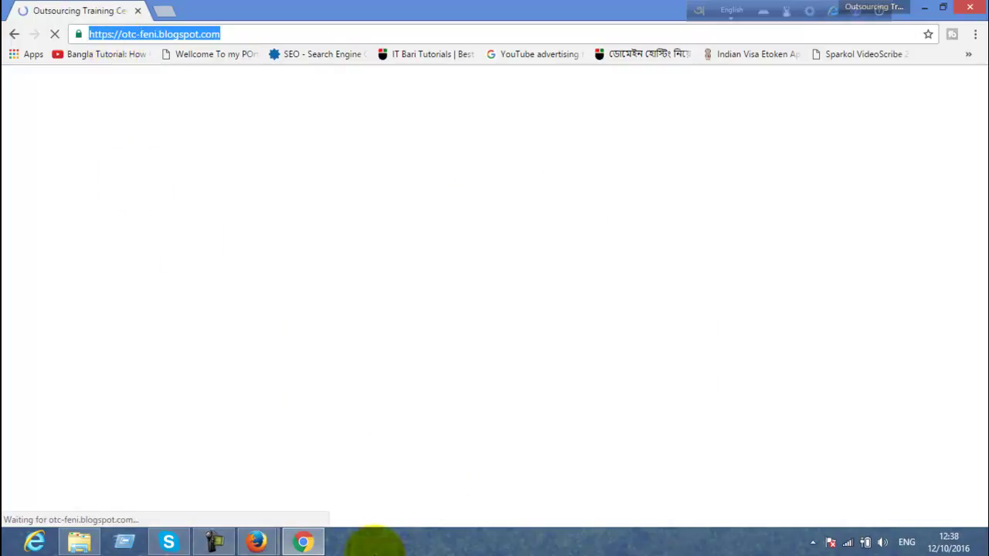
{"action": "mouse_move", "coordinate": [262, 543]}
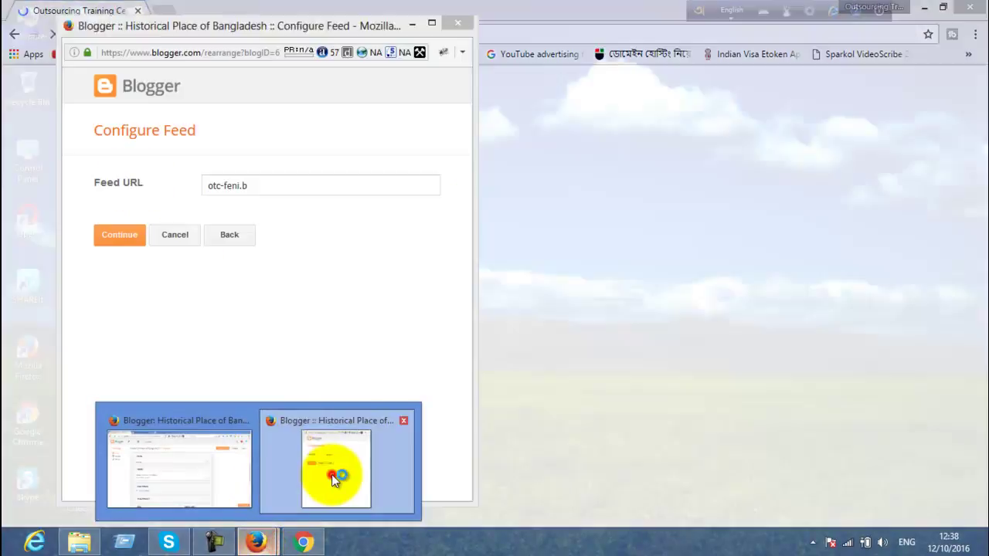
{"action": "left_click", "coordinate": [331, 475]}
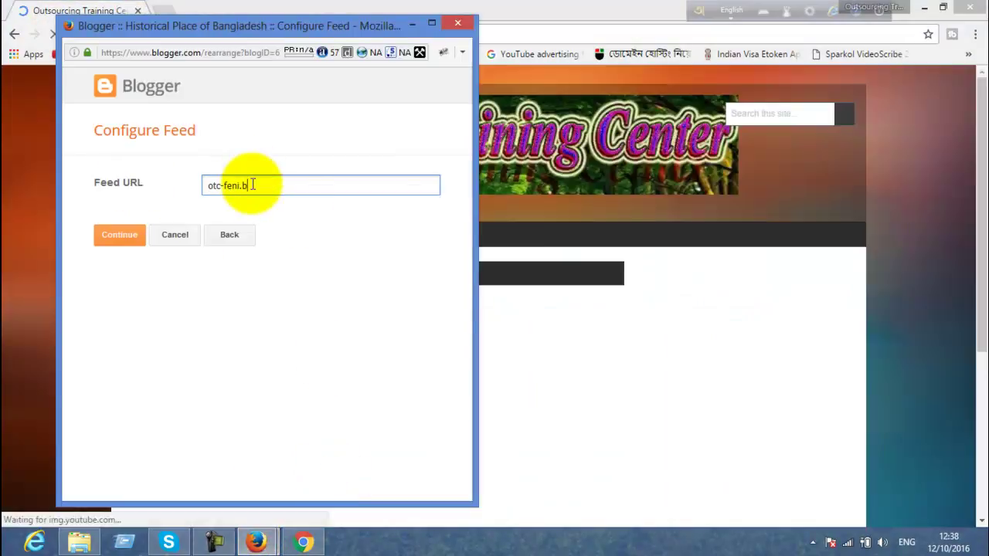
{"action": "triple_click", "coordinate": [252, 185]}
{"action": "key", "text": "ctrl+v"}
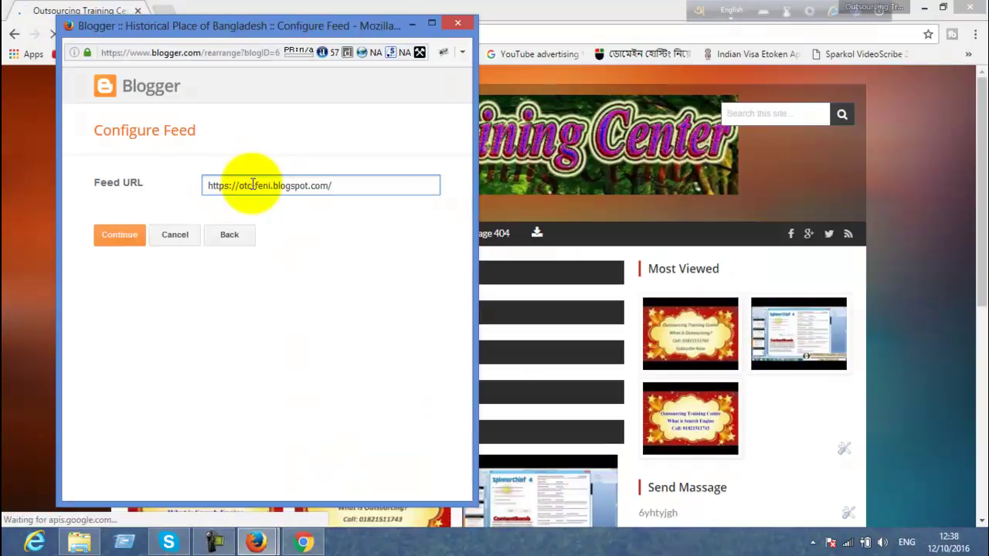
{"action": "left_click", "coordinate": [120, 235]}
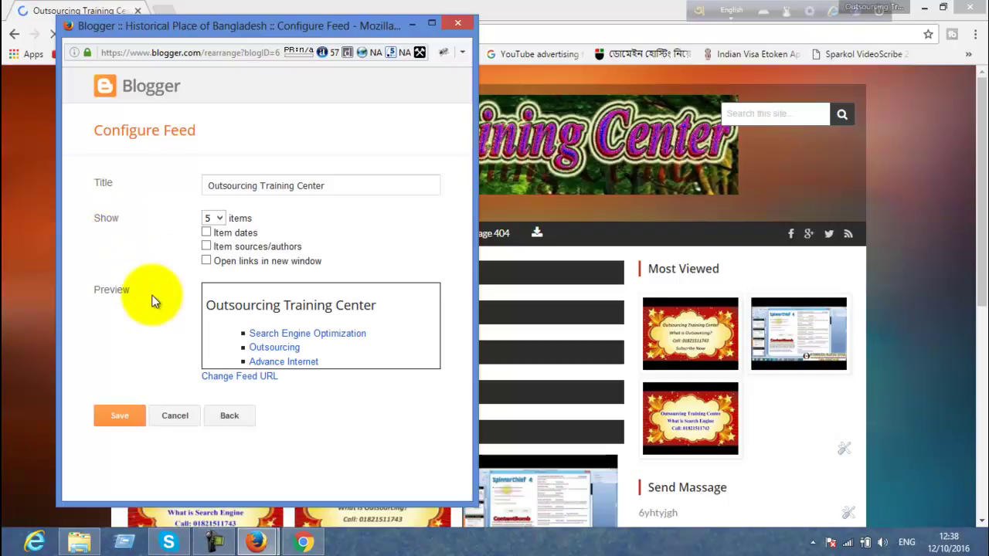
Enable item dates, item sources/authors and opening links in a new window for the feed, and save the gadget.
{"action": "left_click", "coordinate": [220, 218]}
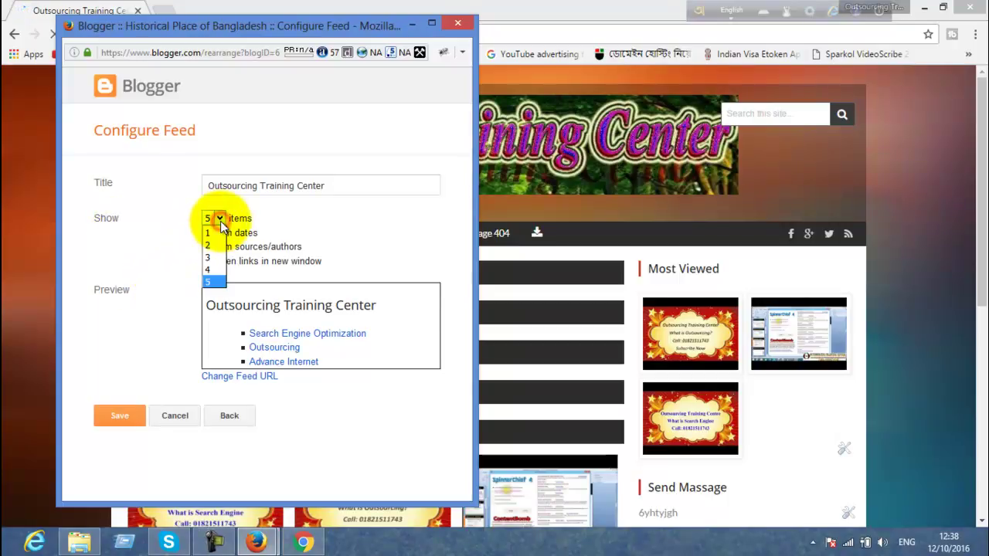
{"action": "left_click", "coordinate": [209, 225]}
{"action": "left_click", "coordinate": [207, 232]}
{"action": "left_click", "coordinate": [211, 261]}
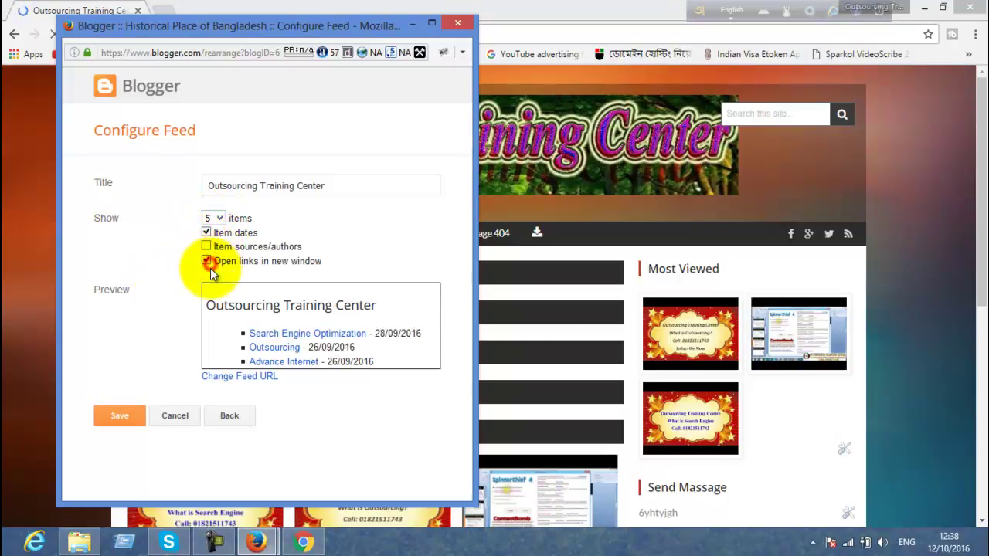
{"action": "left_click", "coordinate": [212, 247]}
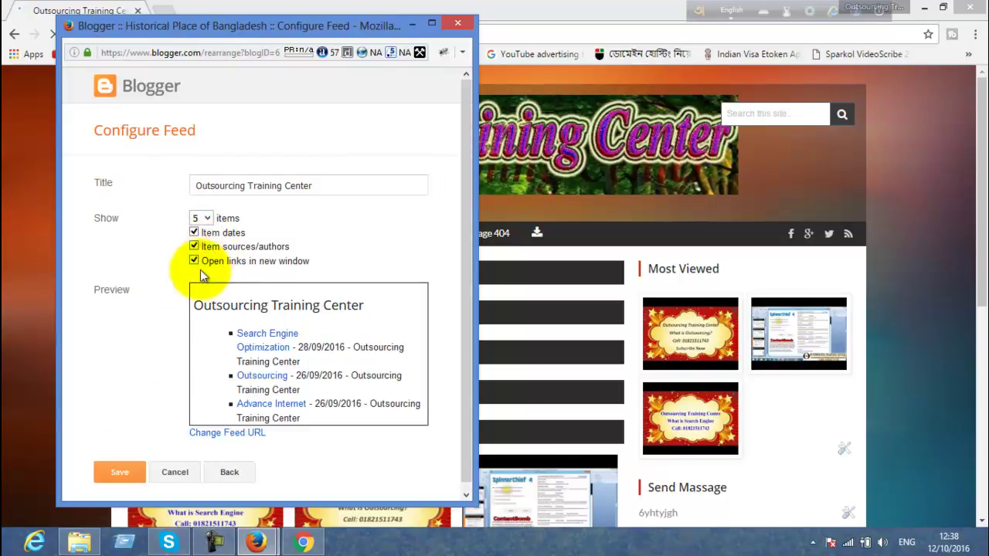
{"action": "left_click", "coordinate": [116, 479]}
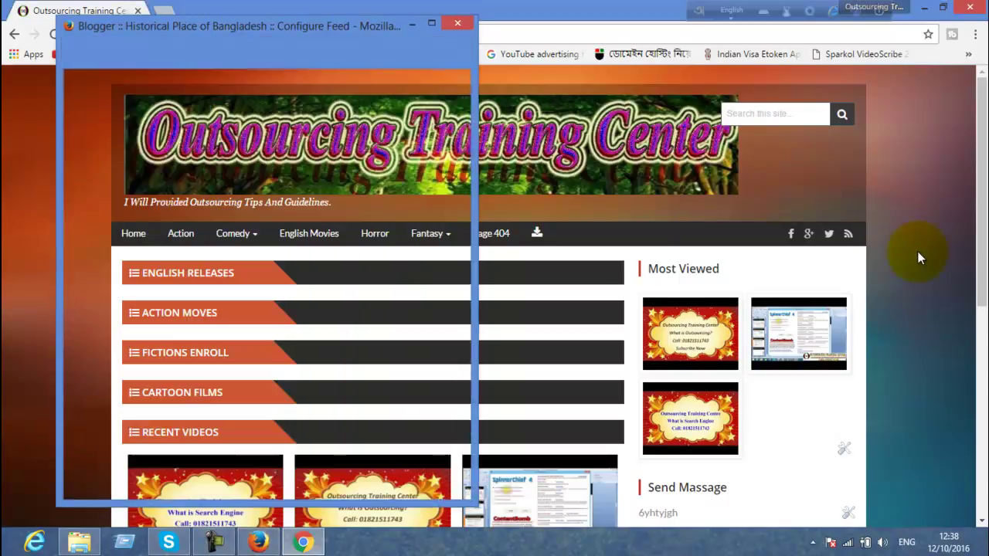
Switch back from Chrome to the Blogger layout in Firefox and save the arrangement with the Cross-Column feed gadget.
{"action": "scroll", "coordinate": [729, 283], "scroll_direction": "down", "scroll_amount": 5}
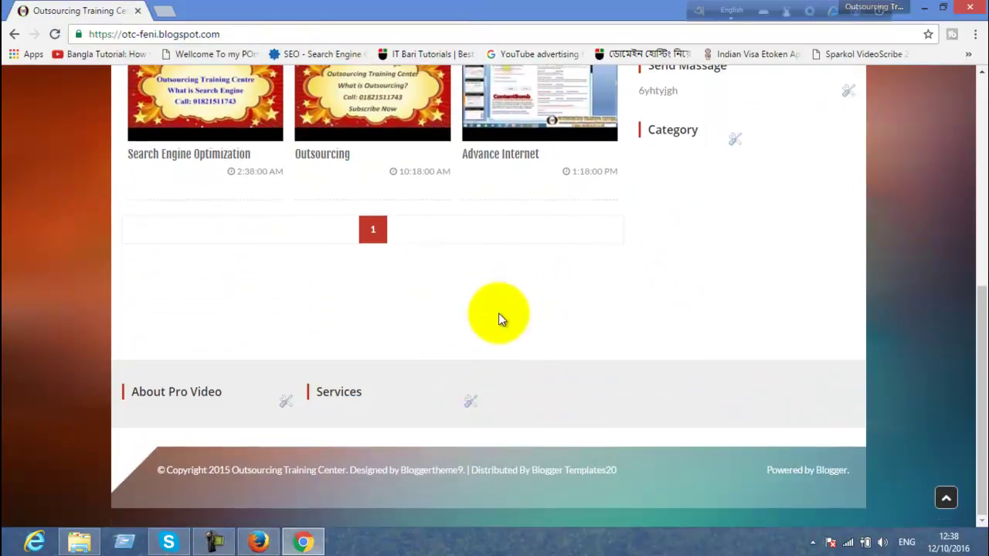
{"action": "scroll", "coordinate": [487, 334], "scroll_direction": "up", "scroll_amount": 5}
{"action": "left_click", "coordinate": [924, 8]}
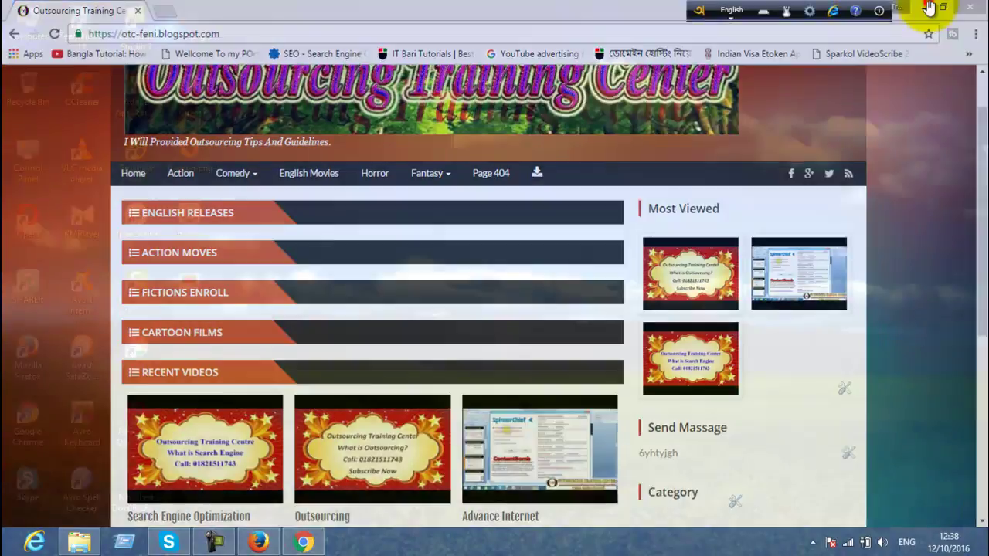
{"action": "left_click", "coordinate": [258, 542]}
{"action": "scroll", "coordinate": [343, 333], "scroll_direction": "up", "scroll_amount": 3}
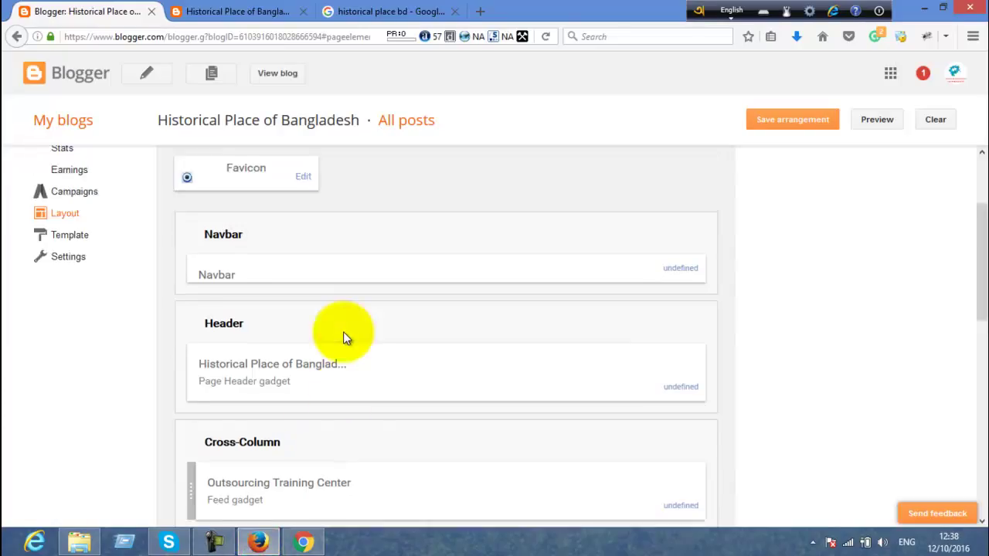
{"action": "scroll", "coordinate": [342, 332], "scroll_direction": "down", "scroll_amount": 3}
{"action": "scroll", "coordinate": [332, 375], "scroll_direction": "down", "scroll_amount": 2}
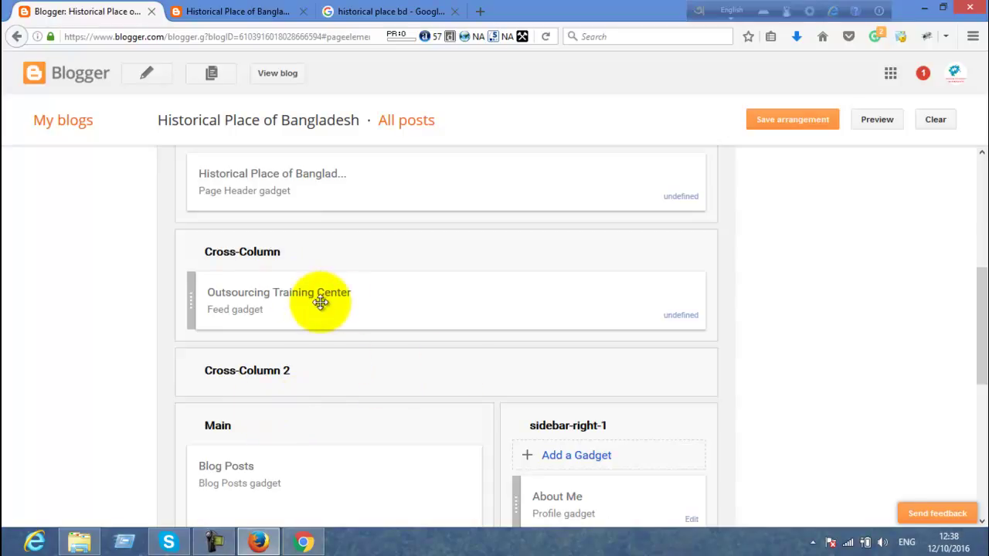
{"action": "left_click", "coordinate": [770, 123]}
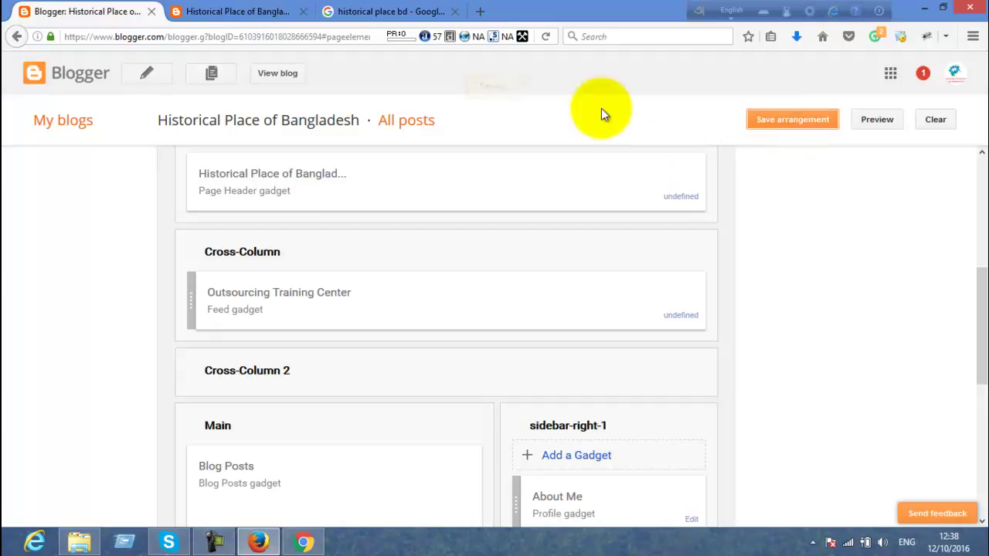
Reload the published Historical Place of Bangladesh blog and check the area below its header.
{"action": "left_click", "coordinate": [251, 15]}
{"action": "key", "text": "F5"}
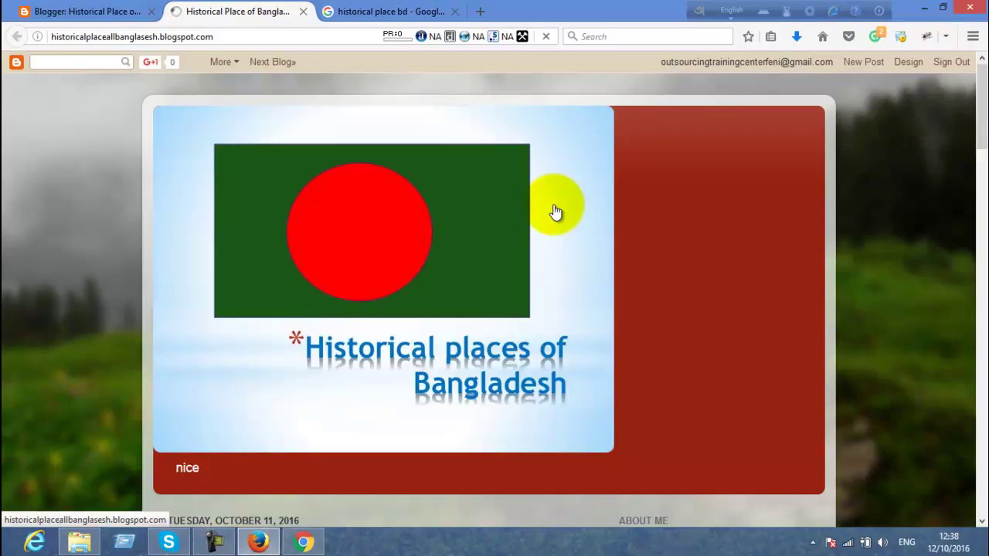
{"action": "scroll", "coordinate": [568, 301], "scroll_direction": "down", "scroll_amount": 4}
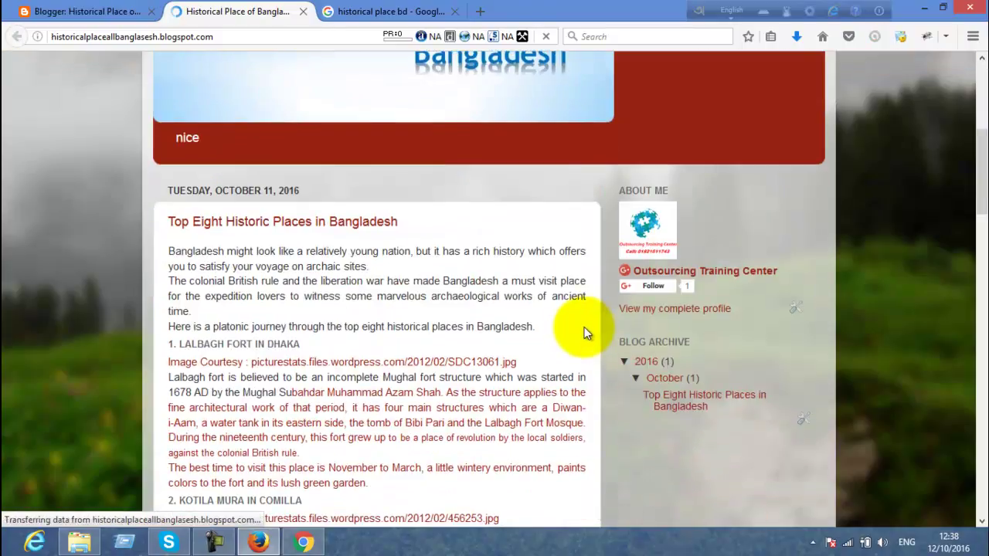
{"action": "scroll", "coordinate": [584, 327], "scroll_direction": "up", "scroll_amount": 4}
Return to the Blogger layout, review the sections below Cross-Column, and open the gadget list for sidebar-right-1.
{"action": "left_click", "coordinate": [77, 11]}
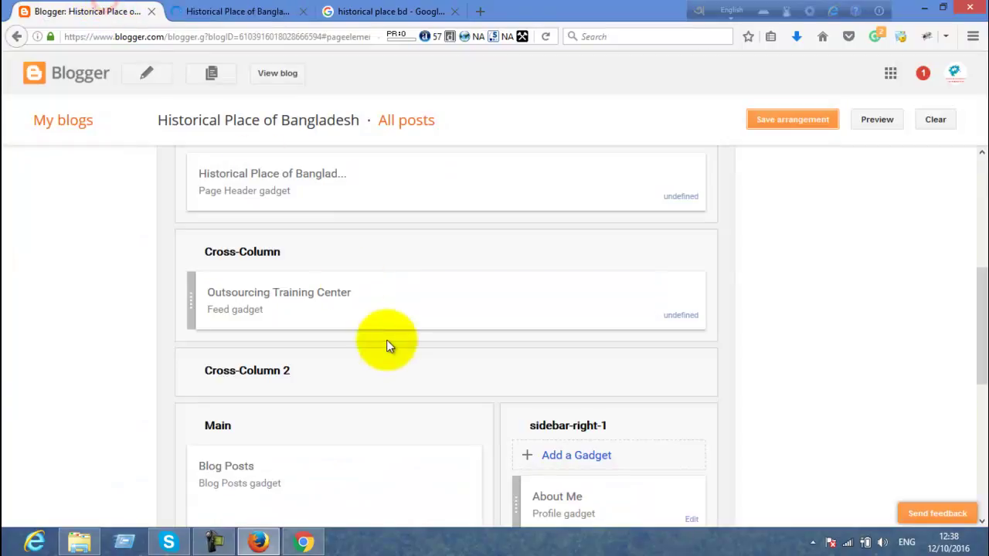
{"action": "scroll", "coordinate": [476, 342], "scroll_direction": "down", "scroll_amount": 1}
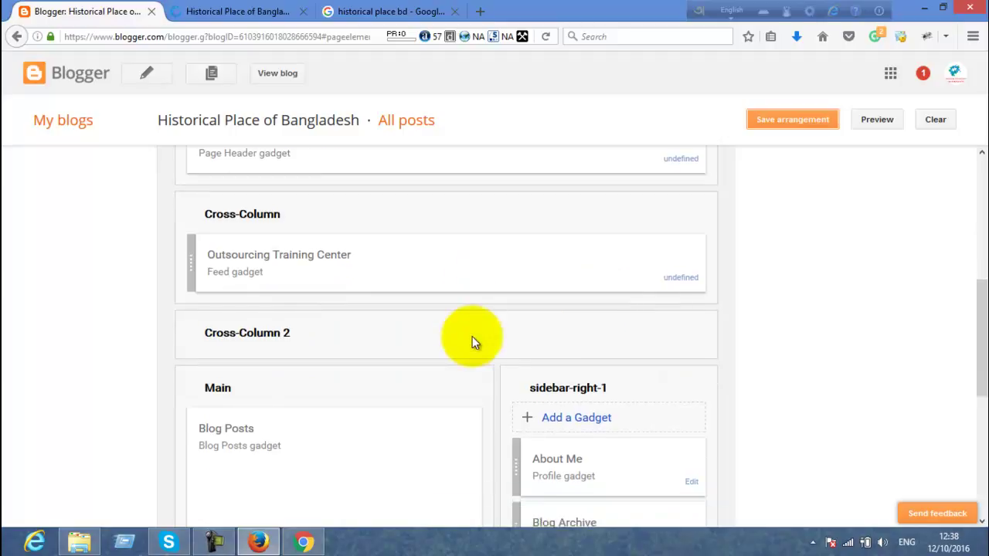
{"action": "scroll", "coordinate": [472, 343], "scroll_direction": "down", "scroll_amount": 2}
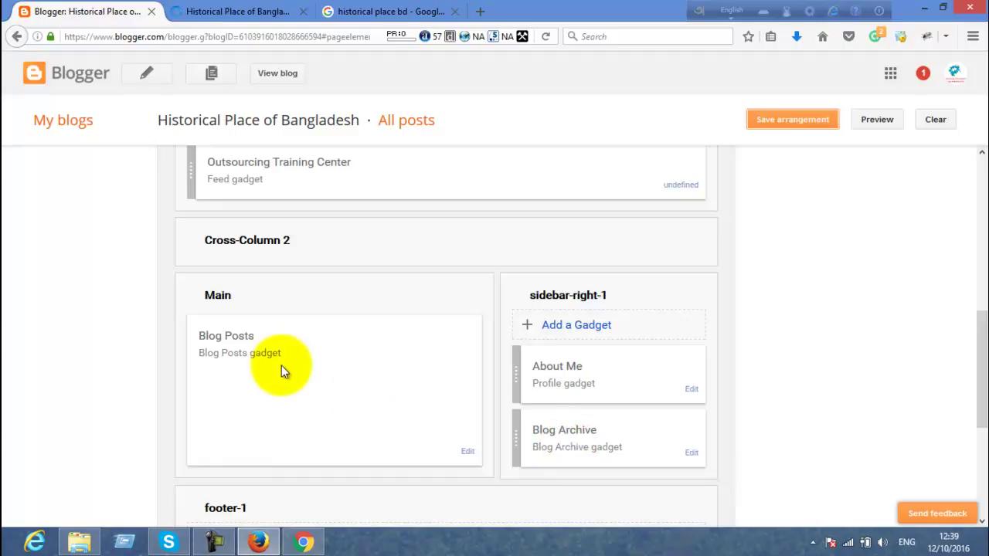
{"action": "scroll", "coordinate": [283, 369], "scroll_direction": "down", "scroll_amount": 2}
{"action": "left_click", "coordinate": [581, 261]}
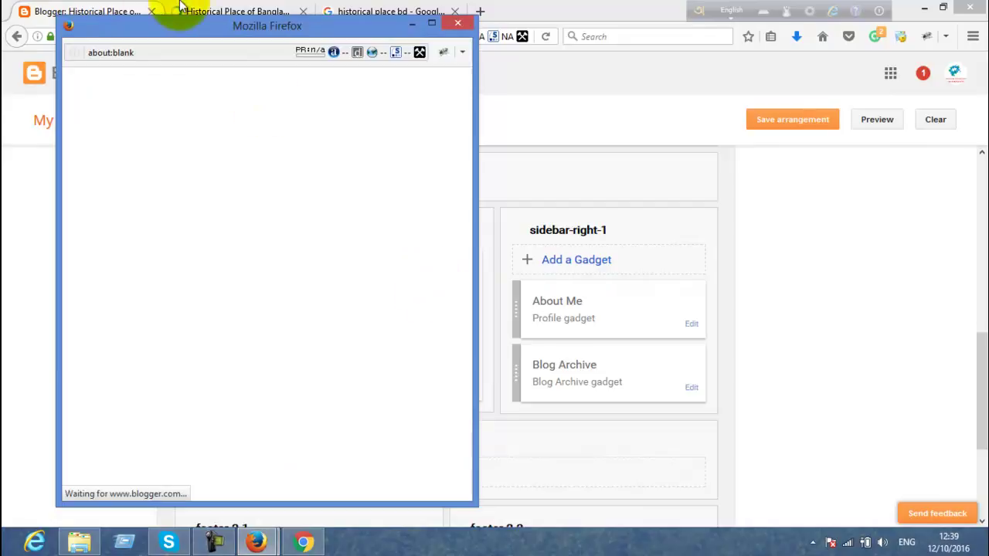
Switch to the published blog and look over the header, the feed links and the post while it loads.
{"action": "left_click", "coordinate": [231, 12]}
{"action": "scroll", "coordinate": [355, 185], "scroll_direction": "up", "scroll_amount": 5}
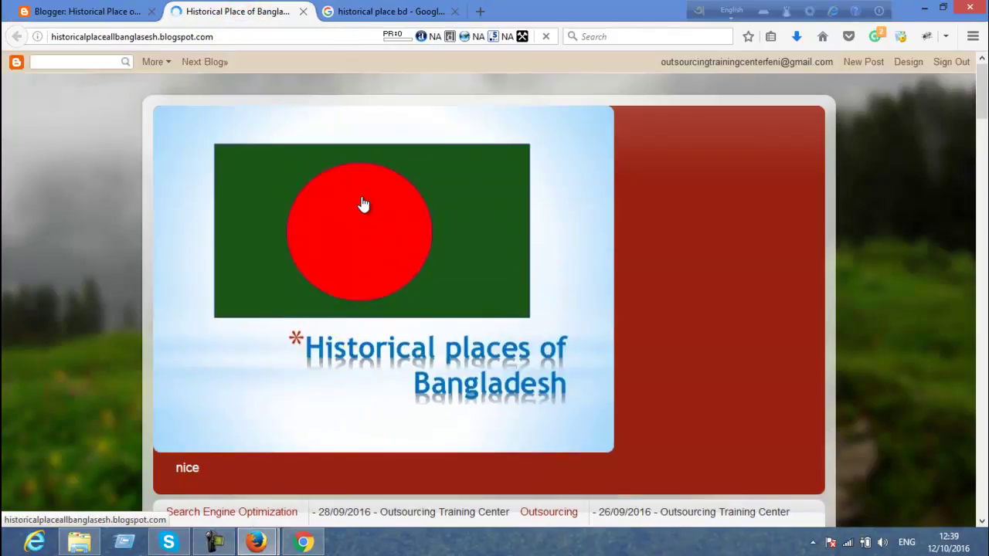
{"action": "scroll", "coordinate": [360, 200], "scroll_direction": "down", "scroll_amount": 10}
{"action": "scroll", "coordinate": [367, 202], "scroll_direction": "down", "scroll_amount": 10}
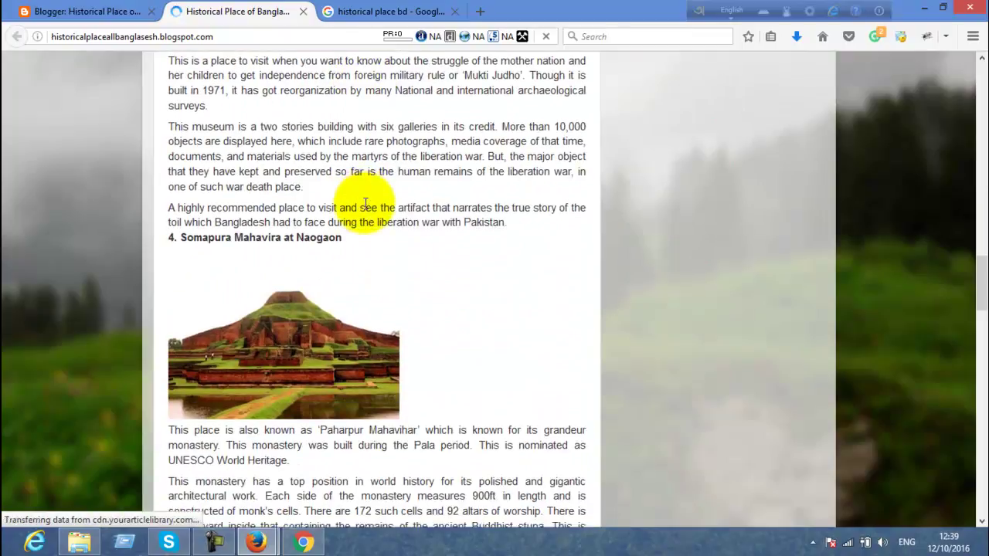
{"action": "scroll", "coordinate": [387, 224], "scroll_direction": "up", "scroll_amount": 7}
Return to the layout, look through the basic gadgets offered for sidebar-right-1, and close the list without adding one.
{"action": "left_click", "coordinate": [87, 11]}
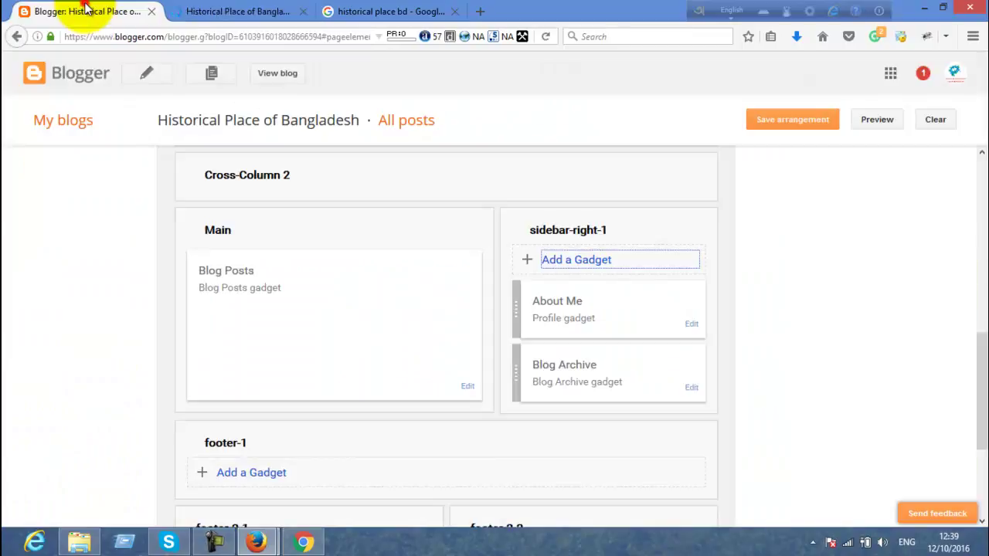
{"action": "left_click", "coordinate": [554, 262]}
{"action": "mouse_move", "coordinate": [257, 541]}
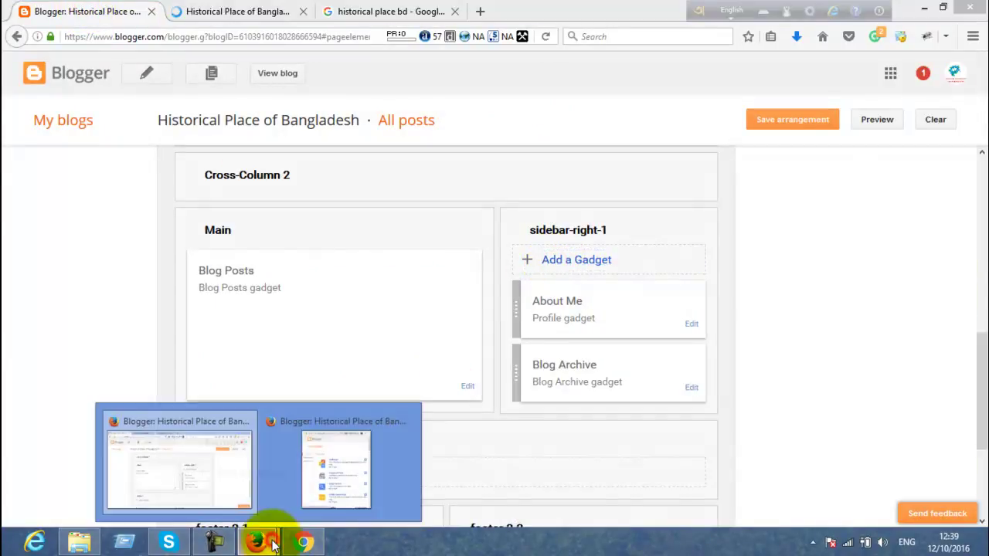
{"action": "left_click", "coordinate": [306, 483]}
{"action": "scroll", "coordinate": [283, 327], "scroll_direction": "down", "scroll_amount": 5}
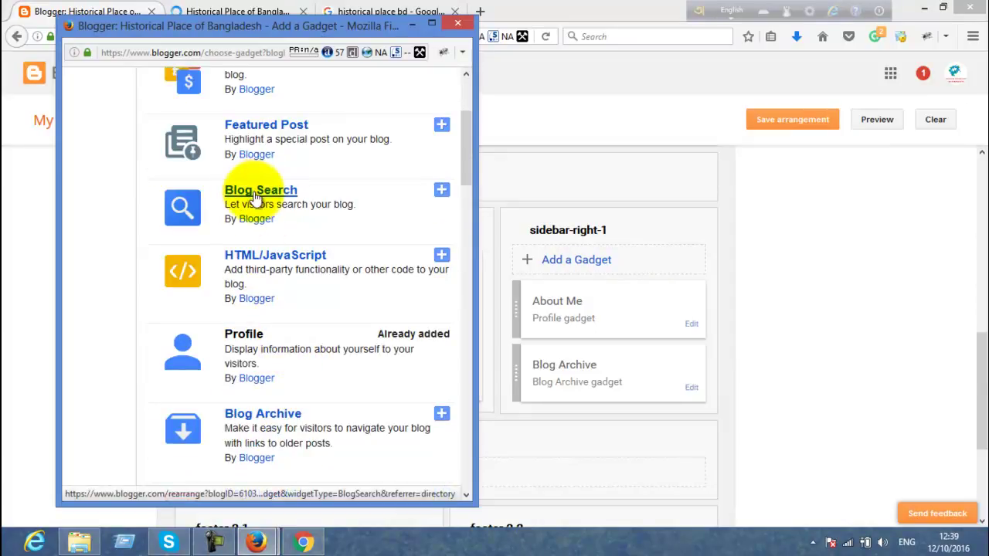
{"action": "scroll", "coordinate": [255, 222], "scroll_direction": "down", "scroll_amount": 8}
{"action": "scroll", "coordinate": [255, 162], "scroll_direction": "up", "scroll_amount": 2}
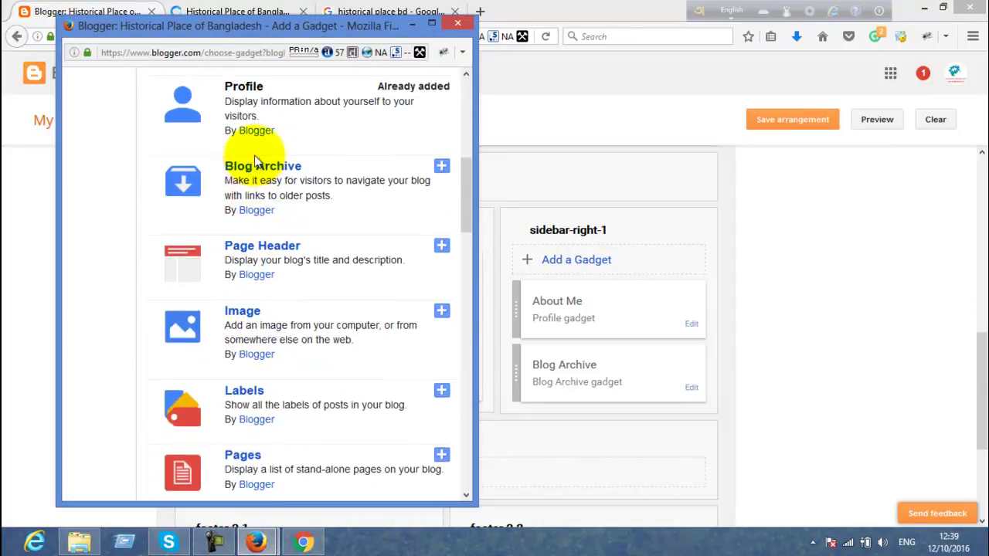
{"action": "scroll", "coordinate": [255, 155], "scroll_direction": "up", "scroll_amount": 2}
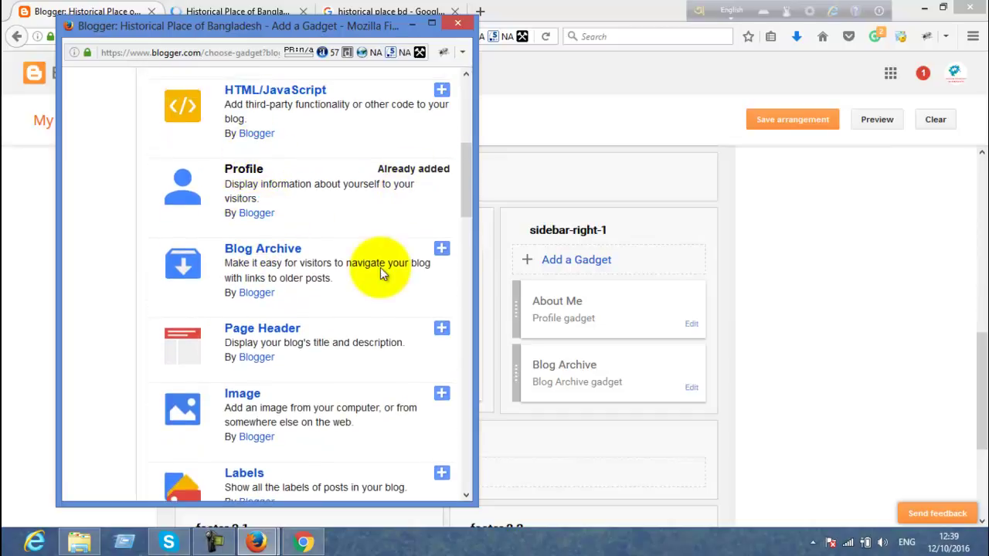
{"action": "scroll", "coordinate": [380, 268], "scroll_direction": "down", "scroll_amount": 12}
{"action": "scroll", "coordinate": [377, 290], "scroll_direction": "down", "scroll_amount": 2}
{"action": "scroll", "coordinate": [379, 289], "scroll_direction": "up", "scroll_amount": 1}
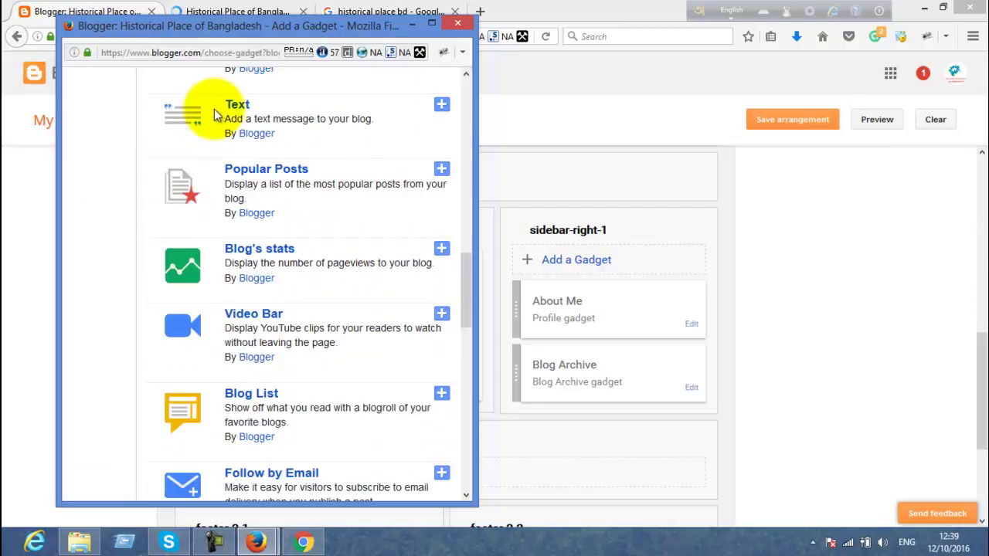
{"action": "scroll", "coordinate": [239, 331], "scroll_direction": "down", "scroll_amount": 8}
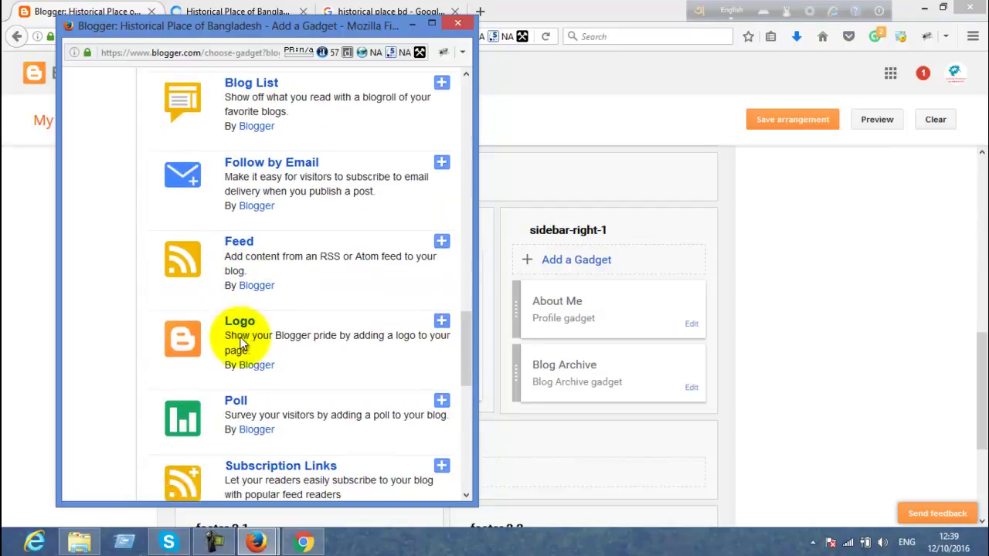
{"action": "scroll", "coordinate": [402, 309], "scroll_direction": "down", "scroll_amount": 3}
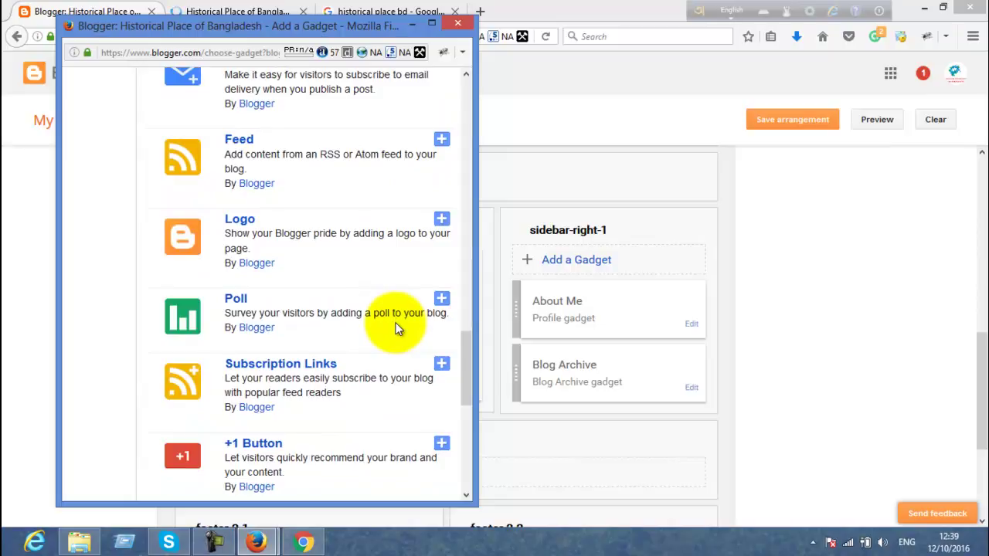
{"action": "scroll", "coordinate": [387, 265], "scroll_direction": "down", "scroll_amount": 8}
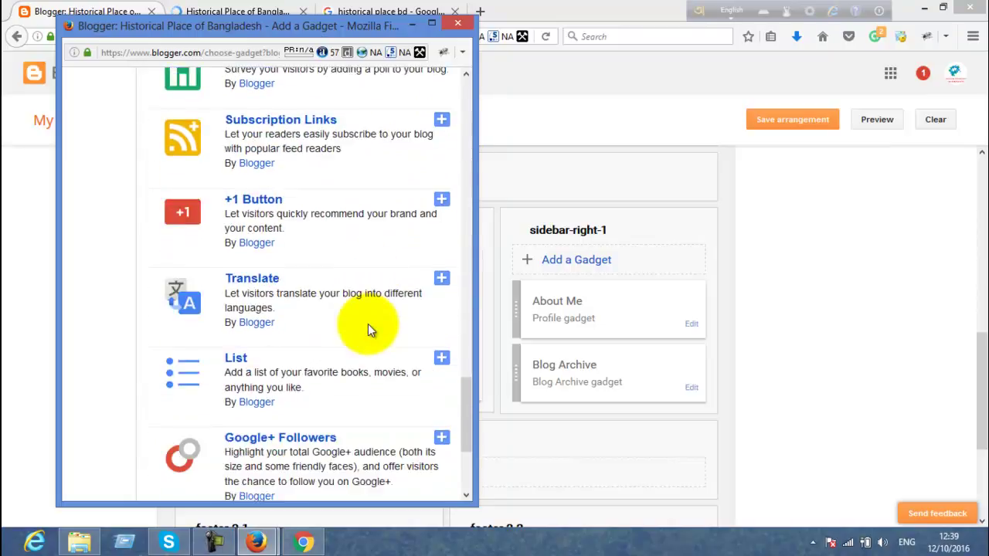
{"action": "scroll", "coordinate": [368, 330], "scroll_direction": "down", "scroll_amount": 3}
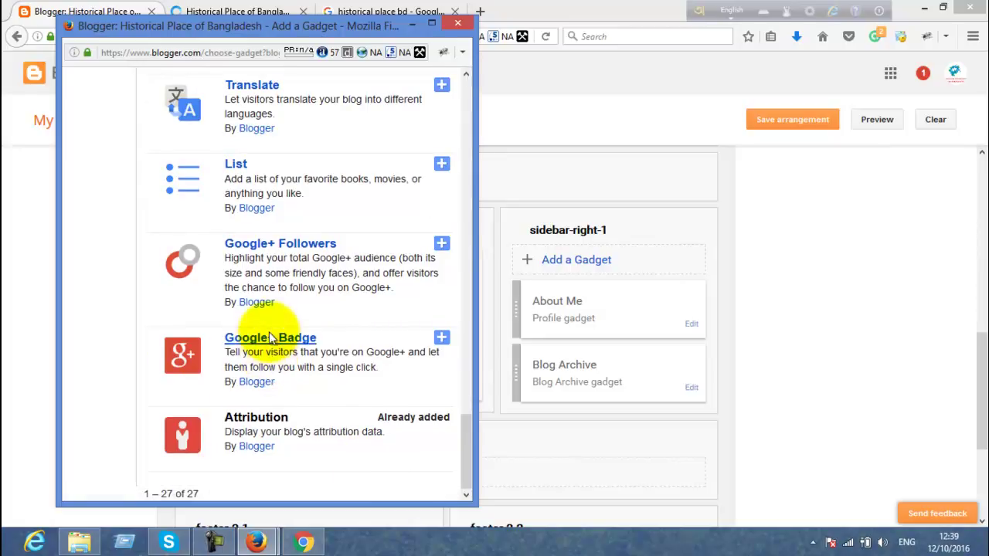
{"action": "scroll", "coordinate": [269, 360], "scroll_direction": "up", "scroll_amount": 15}
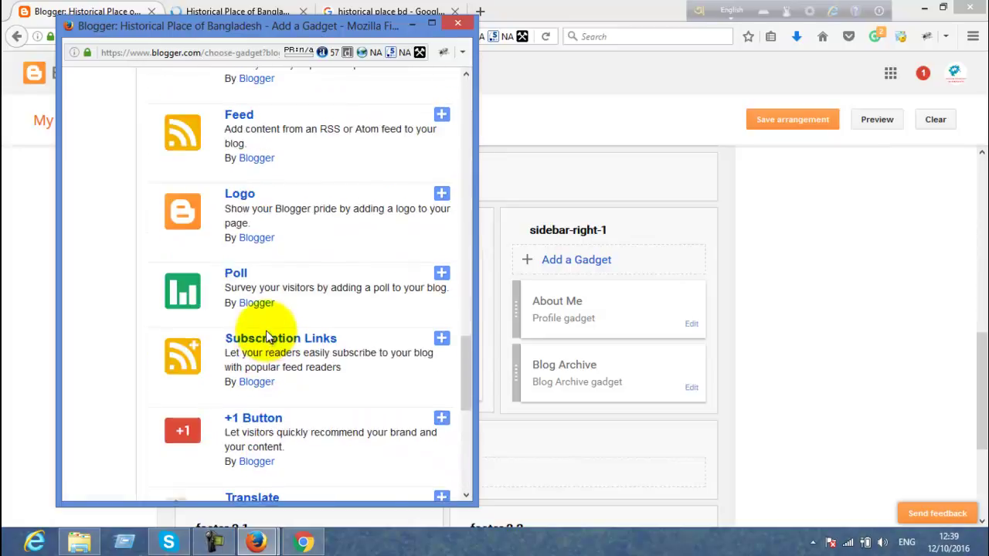
{"action": "left_click", "coordinate": [458, 23]}
Reload the published blog again and examine the feed links beneath the header and the sidebar sections.
{"action": "left_click", "coordinate": [247, 9]}
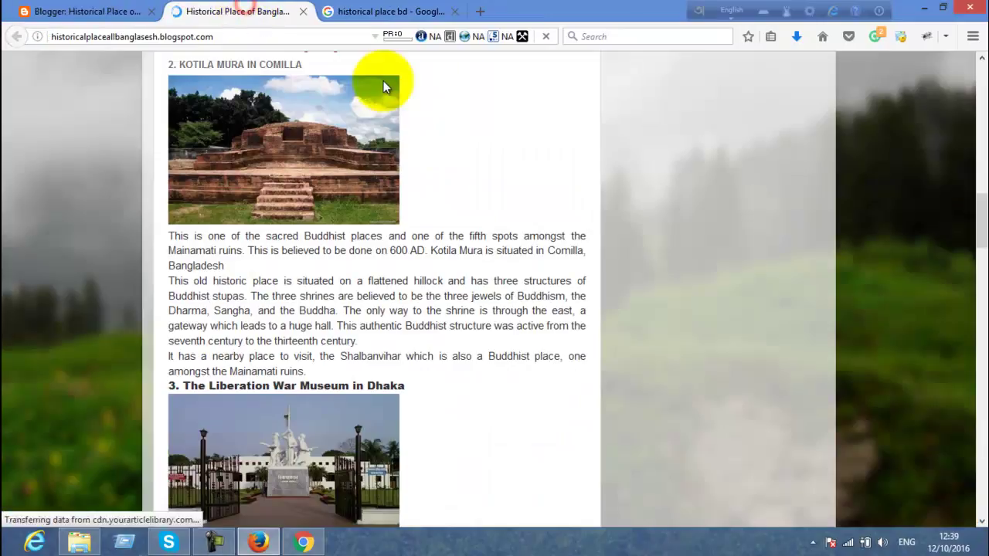
{"action": "scroll", "coordinate": [599, 203], "scroll_direction": "up", "scroll_amount": 5}
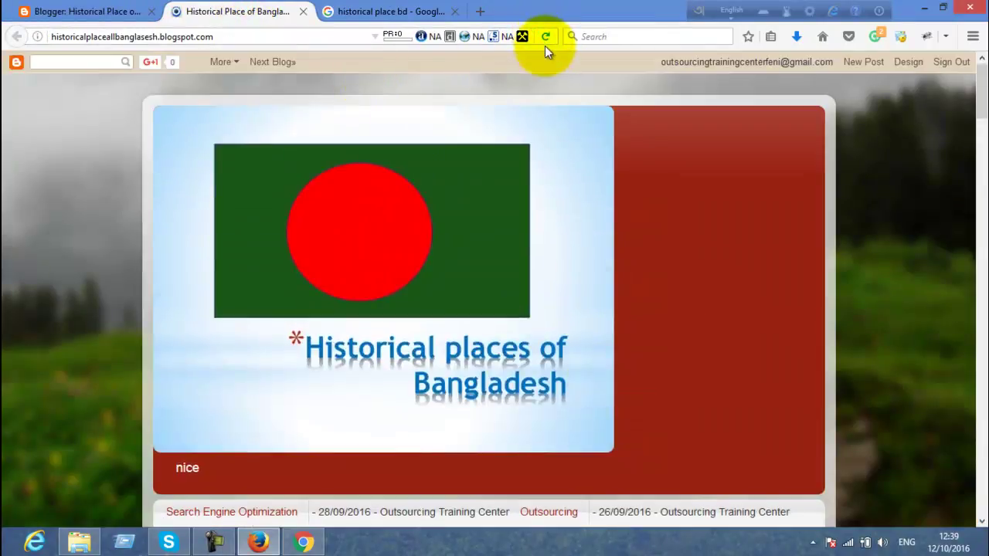
{"action": "left_click", "coordinate": [545, 42]}
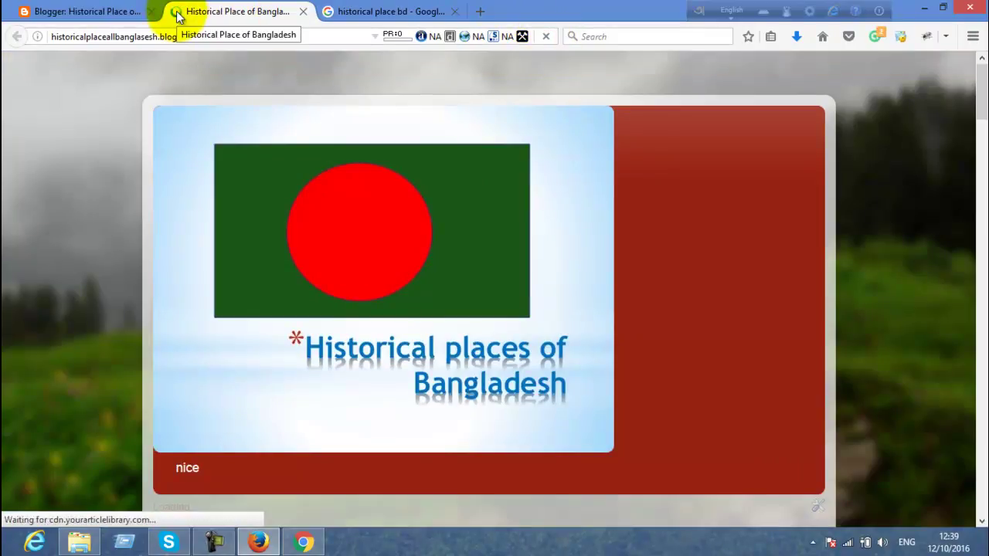
{"action": "left_click", "coordinate": [77, 11]}
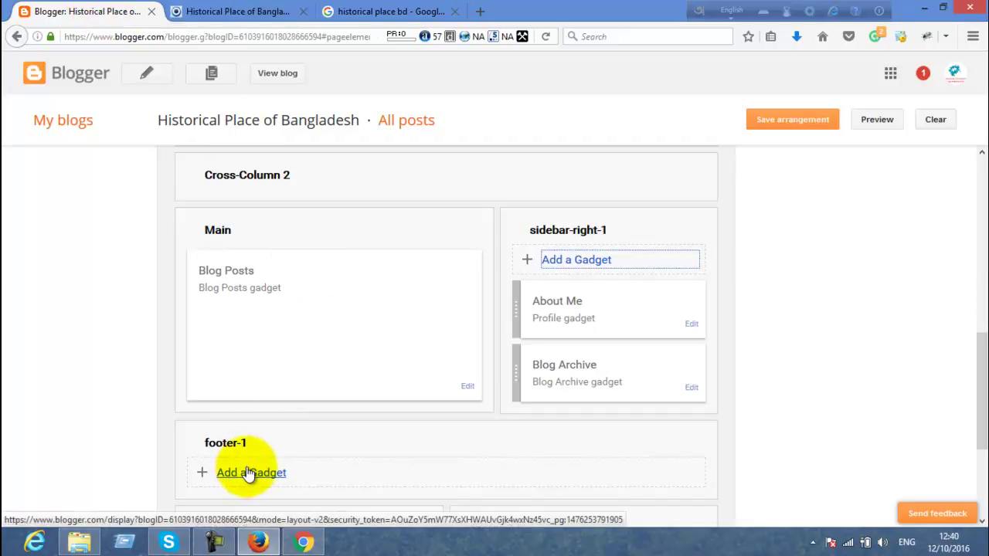
{"action": "left_click", "coordinate": [232, 9]}
{"action": "scroll", "coordinate": [693, 247], "scroll_direction": "down", "scroll_amount": 5}
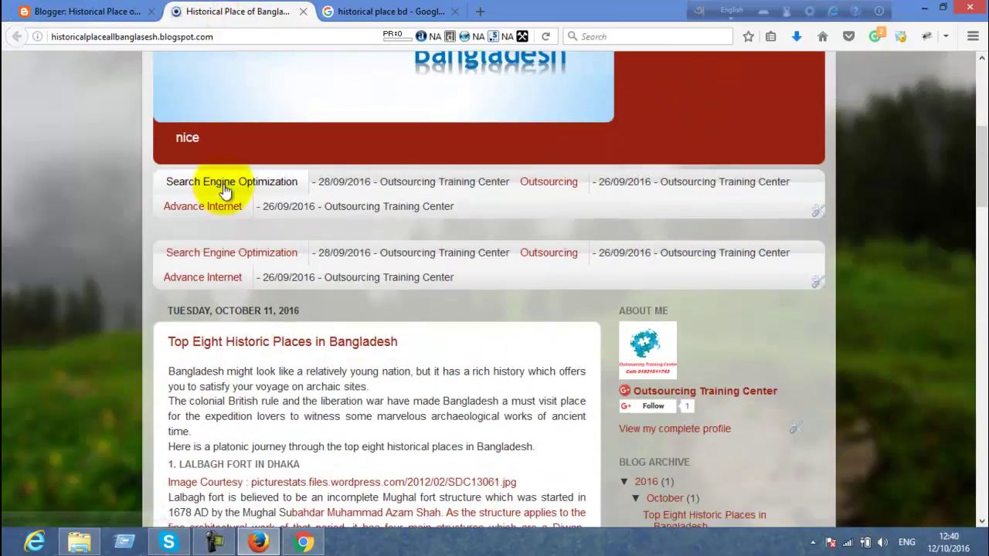
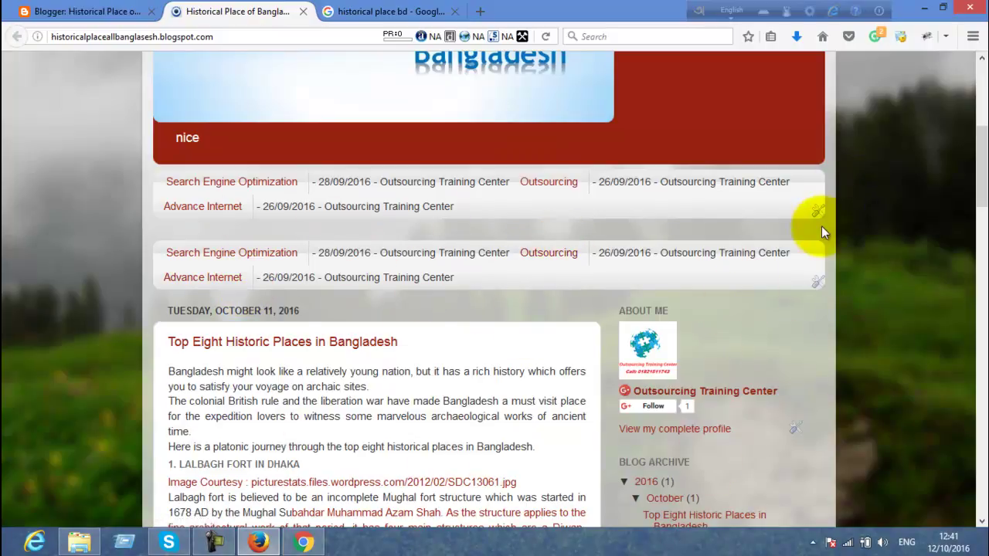
{"action": "scroll", "coordinate": [735, 370], "scroll_direction": "down", "scroll_amount": 2}
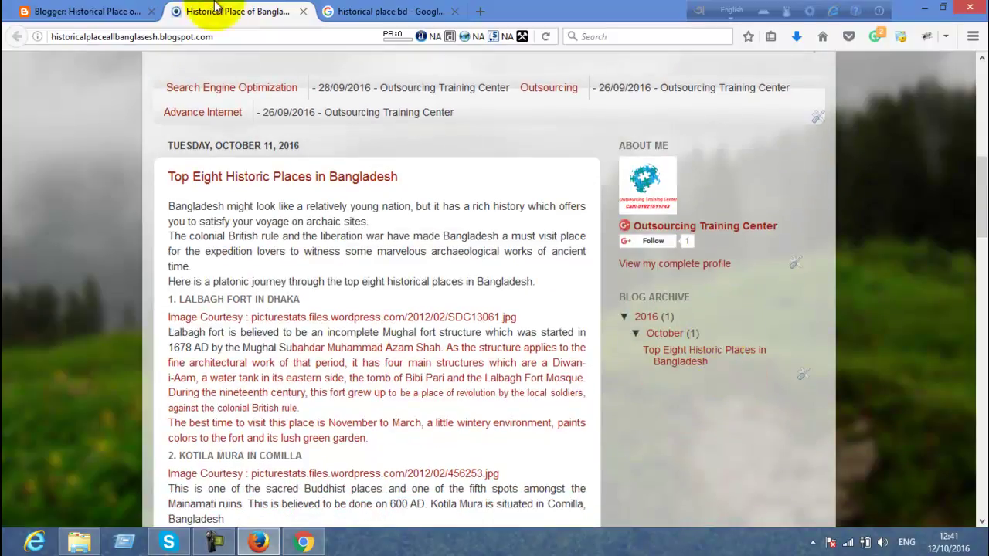
Compare the layout's Cross-Column, Main and sidebar-right-1 sections with the published blog, down to its footer.
{"action": "left_click", "coordinate": [116, 11]}
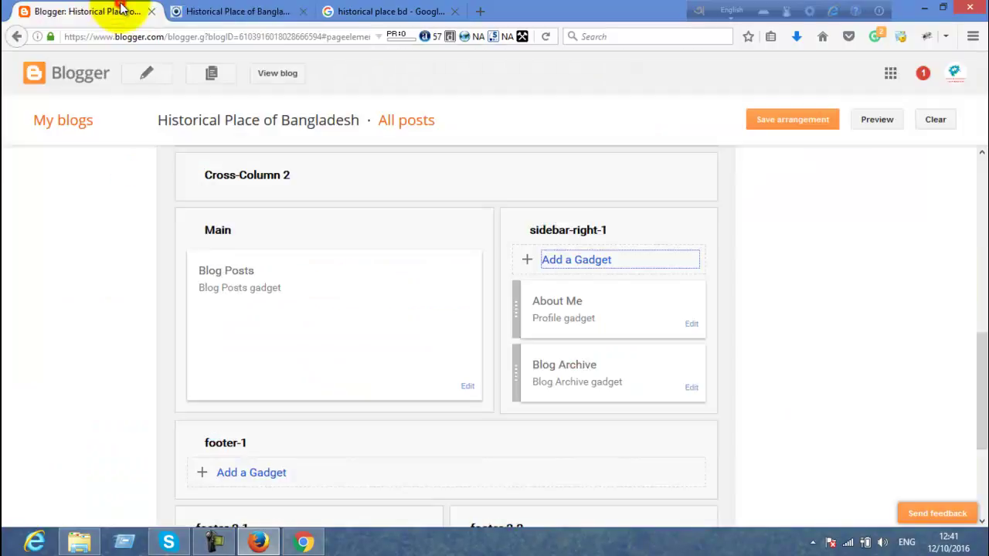
{"action": "scroll", "coordinate": [309, 309], "scroll_direction": "up", "scroll_amount": 2}
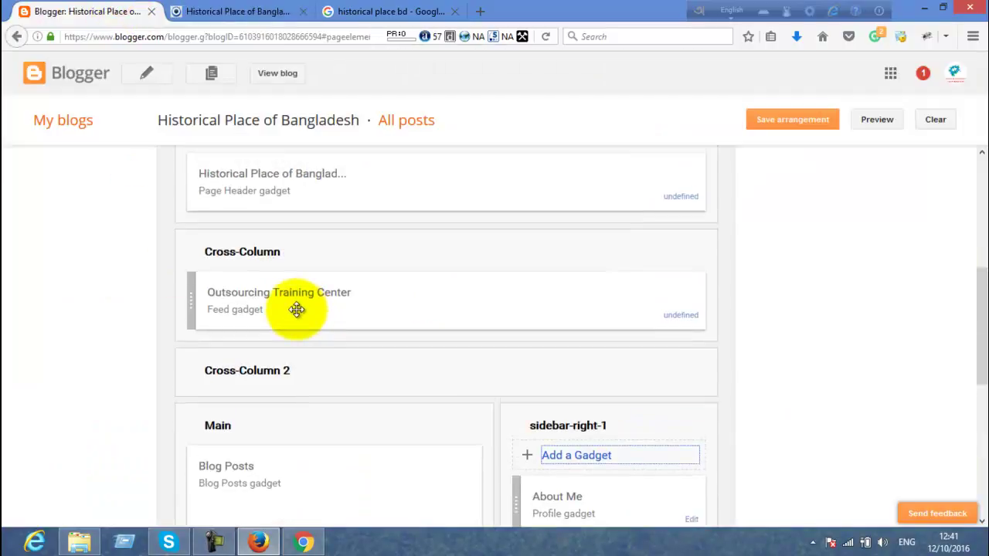
{"action": "scroll", "coordinate": [296, 309], "scroll_direction": "down", "scroll_amount": 2}
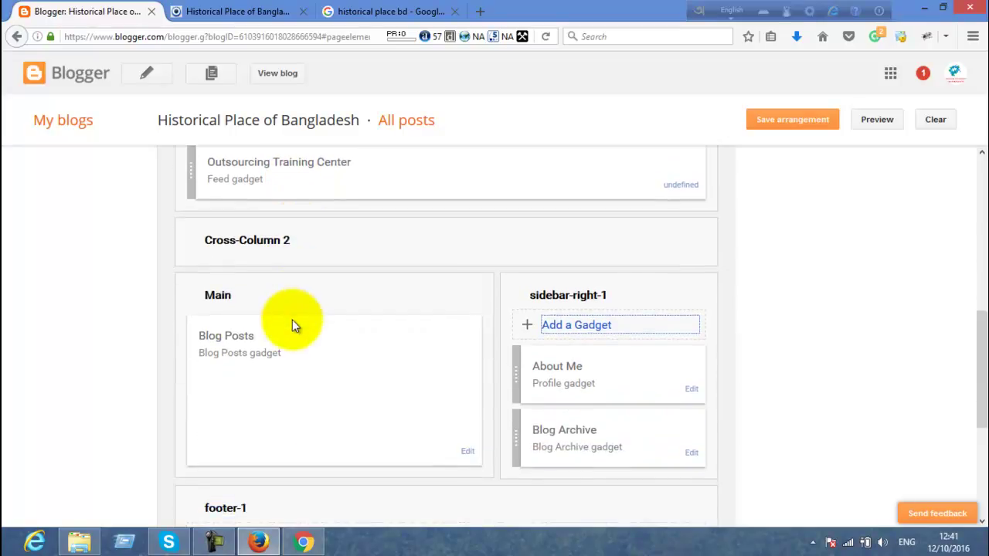
{"action": "scroll", "coordinate": [545, 330], "scroll_direction": "down", "scroll_amount": 4}
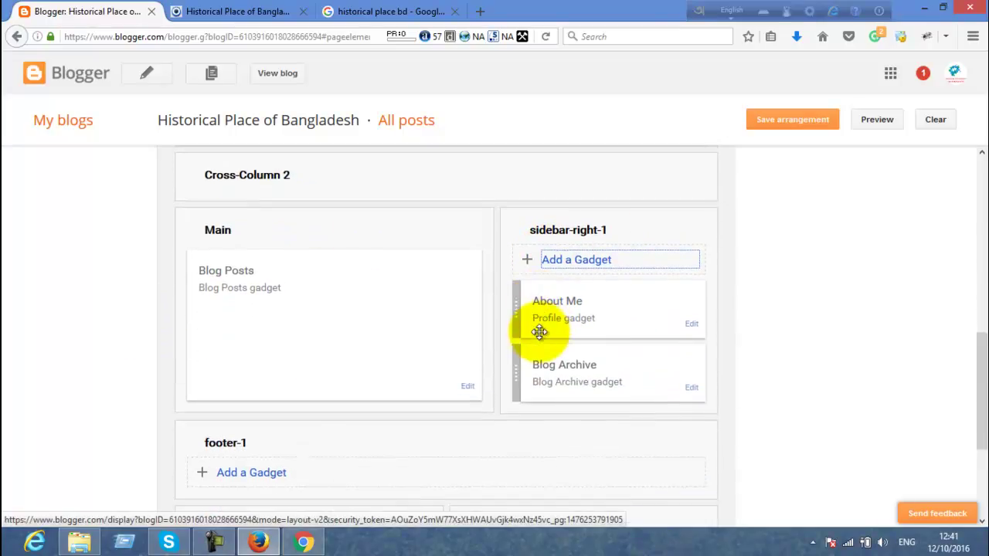
{"action": "left_click", "coordinate": [174, 6]}
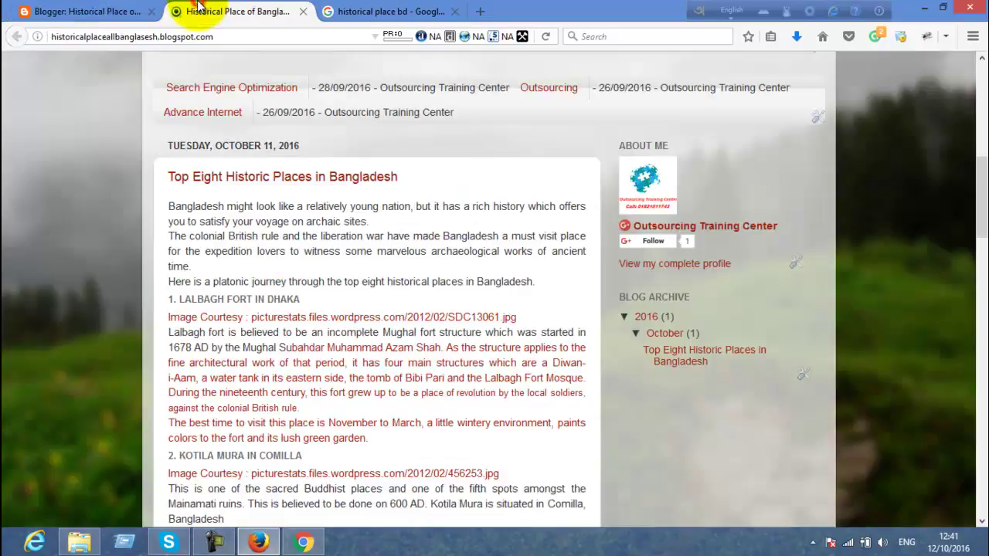
{"action": "scroll", "coordinate": [373, 435], "scroll_direction": "down", "scroll_amount": 15}
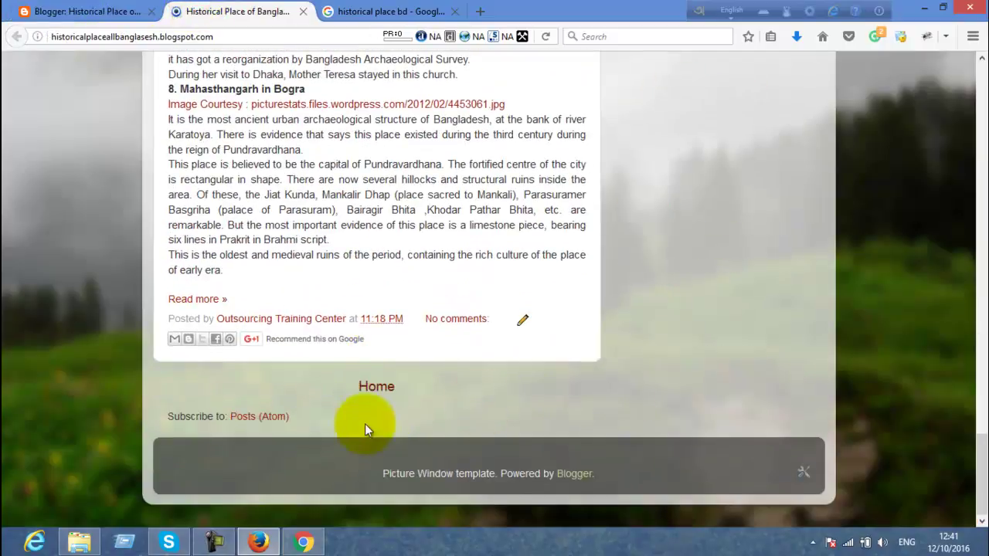
Return to the layout, look through the gadgets offered for footer-1, open the Text gadget, and close it without adding it.
{"action": "left_click", "coordinate": [91, 11]}
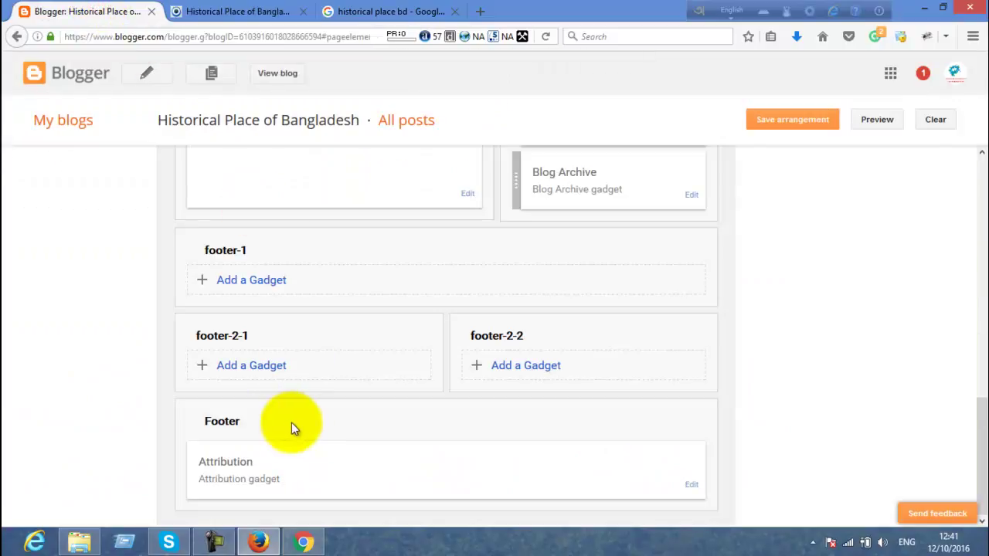
{"action": "left_click", "coordinate": [251, 283]}
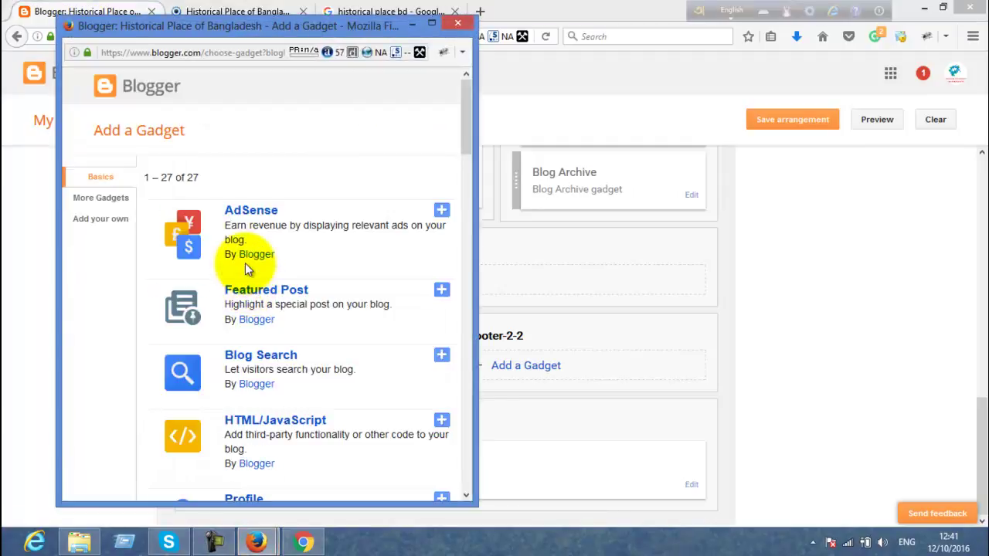
{"action": "scroll", "coordinate": [247, 272], "scroll_direction": "down", "scroll_amount": 5}
{"action": "scroll", "coordinate": [246, 269], "scroll_direction": "down", "scroll_amount": 5}
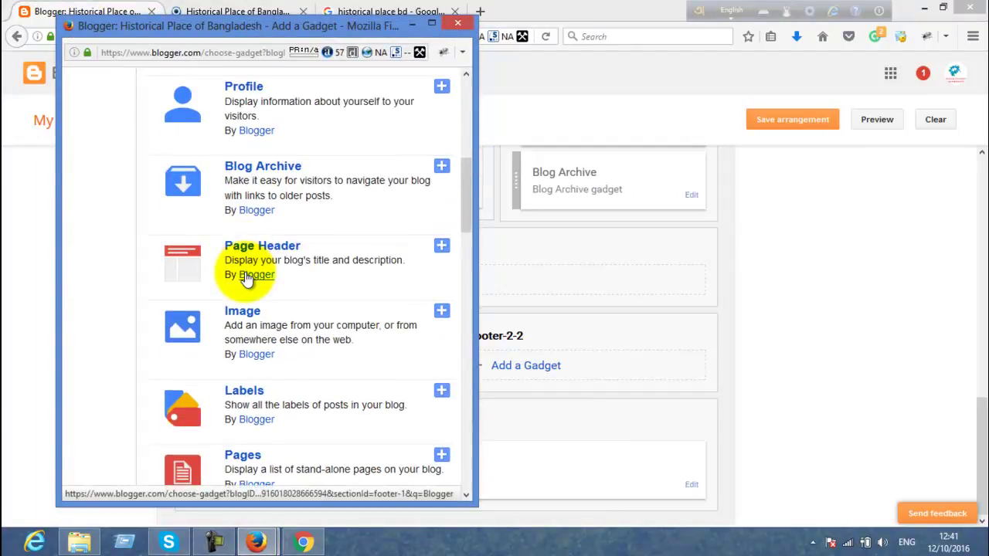
{"action": "scroll", "coordinate": [248, 282], "scroll_direction": "down", "scroll_amount": 2}
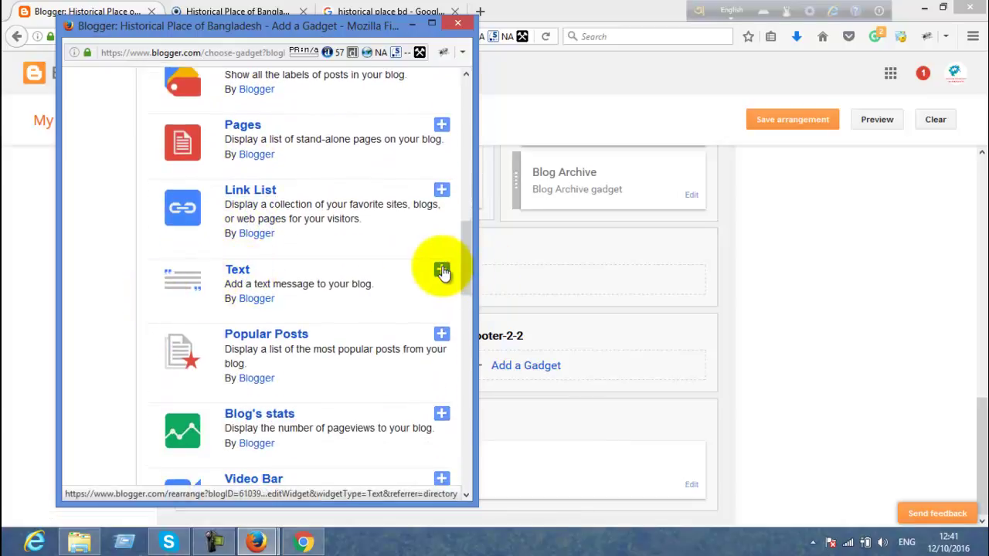
{"action": "left_click", "coordinate": [441, 271]}
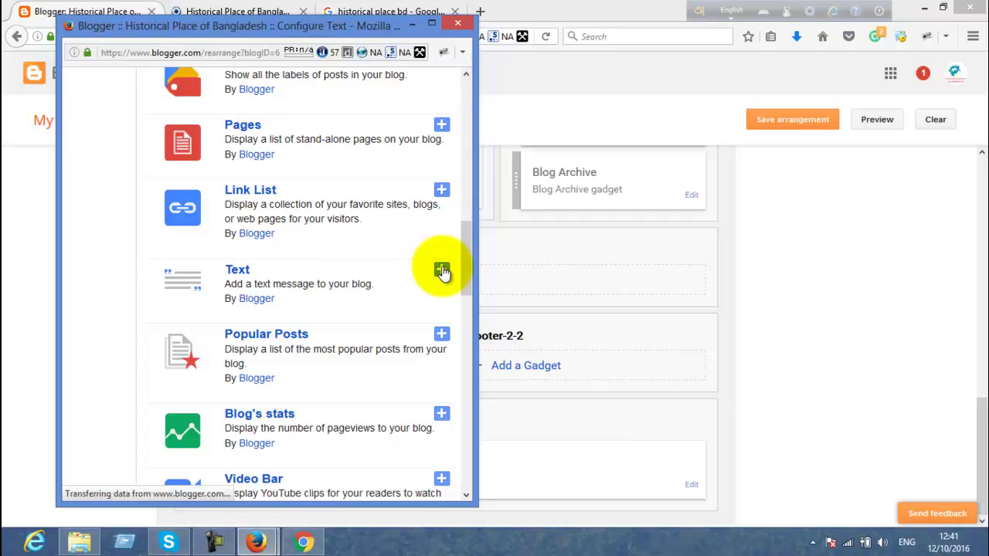
{"action": "left_click", "coordinate": [456, 23]}
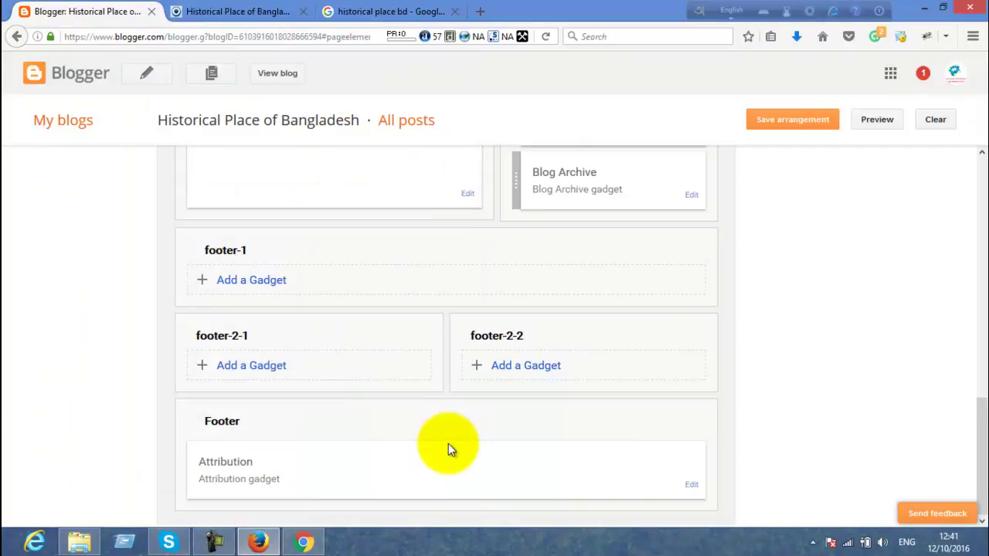
Open the blog's Template page and look over its live and mobile previews and the first template collections.
{"action": "scroll", "coordinate": [449, 445], "scroll_direction": "up", "scroll_amount": 15}
{"action": "scroll", "coordinate": [448, 464], "scroll_direction": "down", "scroll_amount": 15}
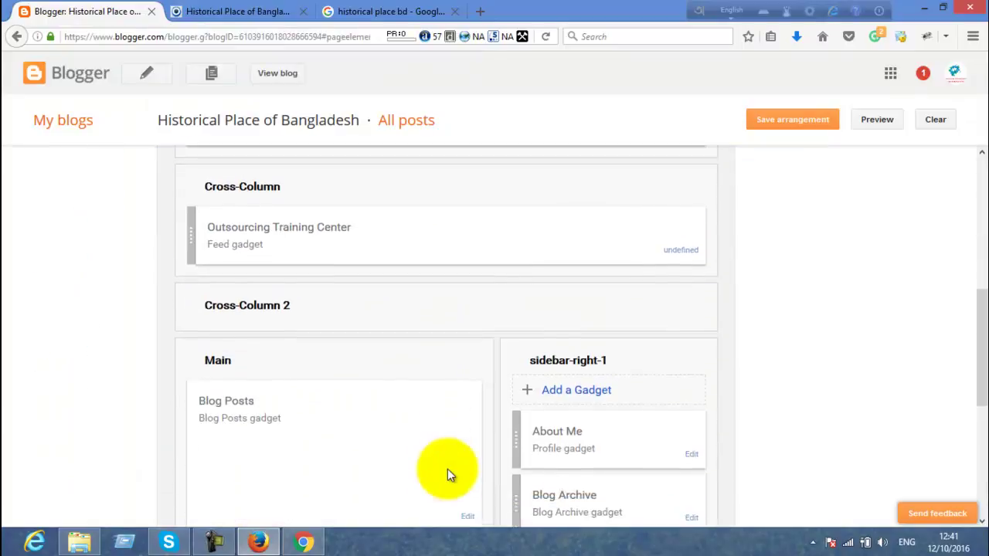
{"action": "scroll", "coordinate": [452, 476], "scroll_direction": "up", "scroll_amount": 5}
{"action": "scroll", "coordinate": [450, 470], "scroll_direction": "up", "scroll_amount": 10}
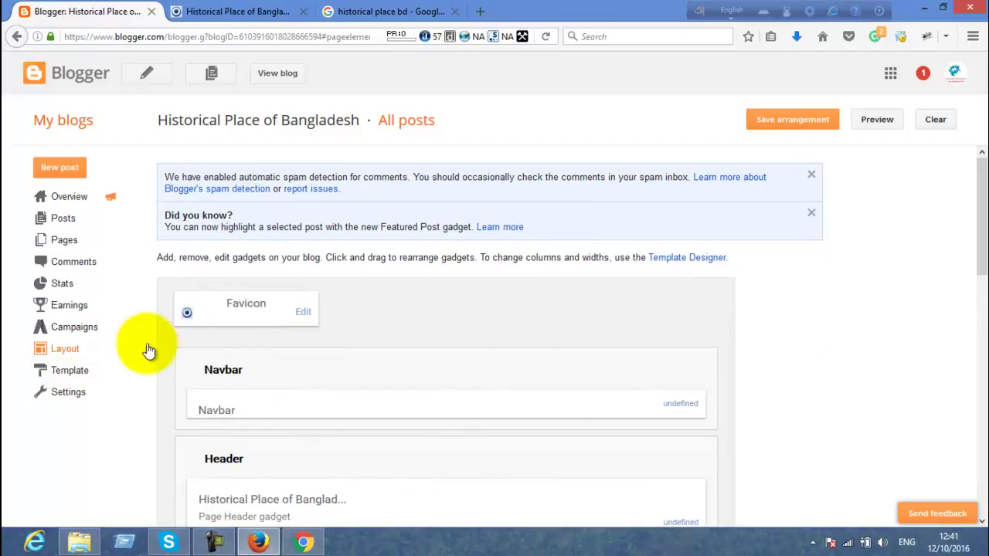
{"action": "left_click", "coordinate": [69, 376]}
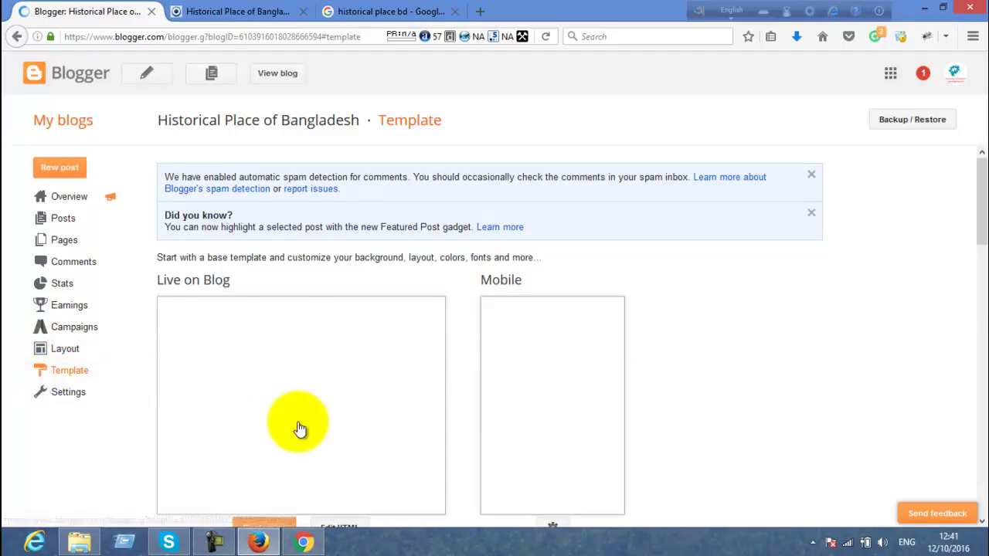
{"action": "scroll", "coordinate": [327, 479], "scroll_direction": "down", "scroll_amount": 5}
{"action": "scroll", "coordinate": [336, 483], "scroll_direction": "up", "scroll_amount": 1}
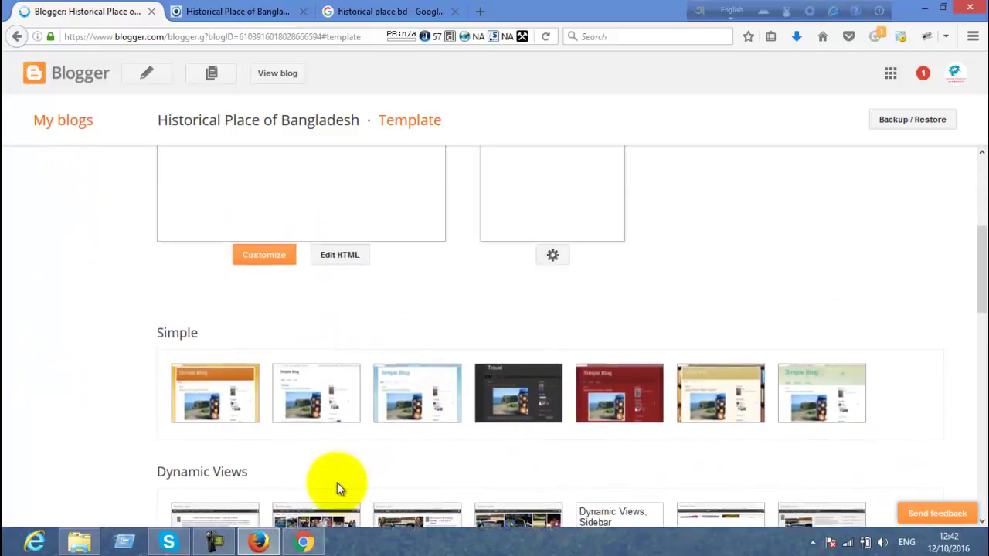
{"action": "scroll", "coordinate": [337, 483], "scroll_direction": "up", "scroll_amount": 3}
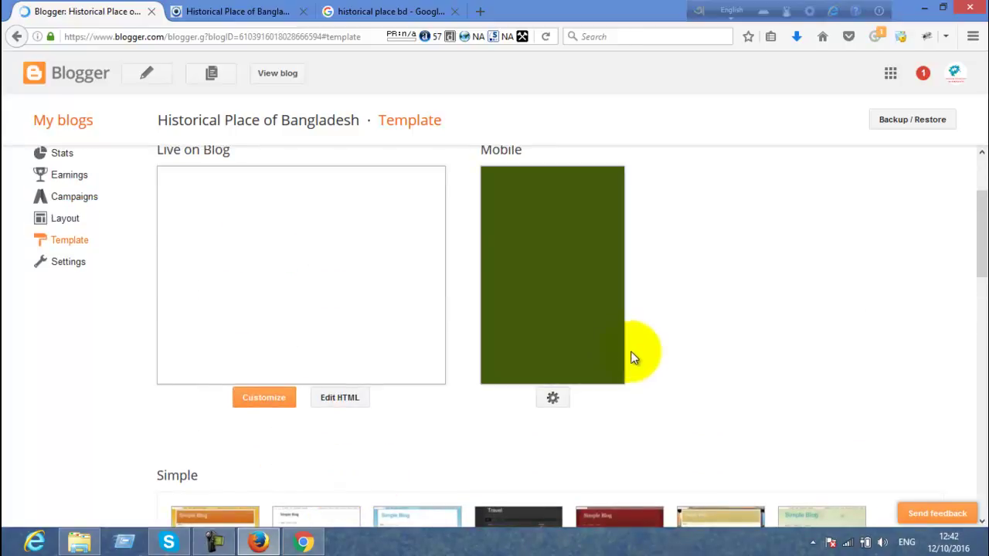
Close the published blog and Google search tabs, and dismiss the open template preview.
{"action": "left_click", "coordinate": [199, 358]}
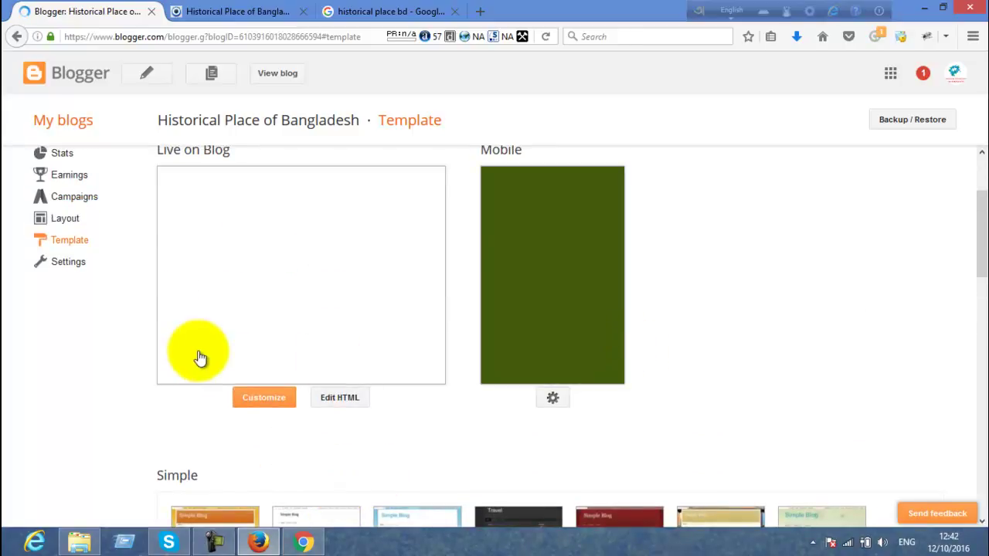
{"action": "scroll", "coordinate": [199, 358], "scroll_direction": "down", "scroll_amount": 5}
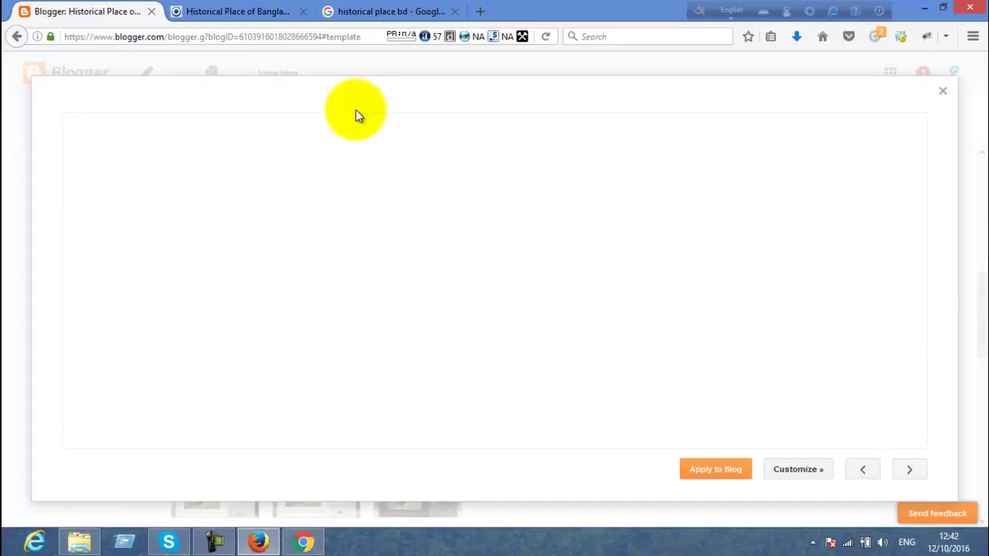
{"action": "left_click", "coordinate": [305, 17]}
{"action": "left_click", "coordinate": [306, 18]}
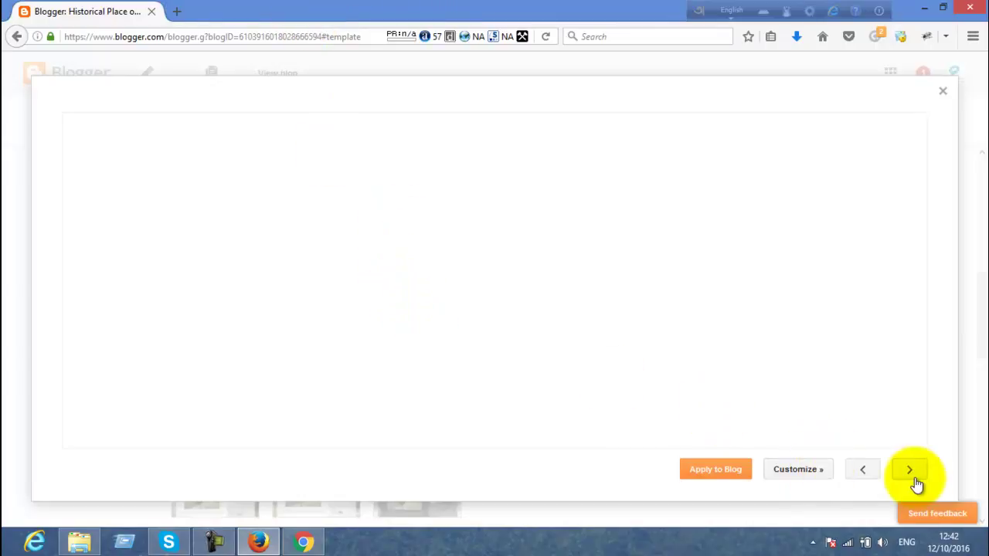
{"action": "left_click", "coordinate": [943, 94]}
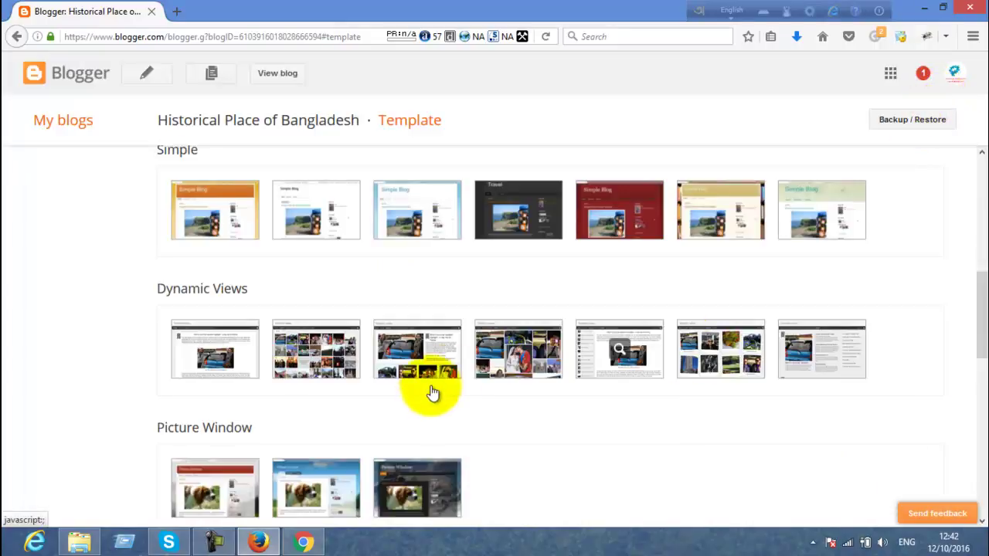
Preview the sky-and-grass Watermark template down to the end of the post and apply it to the blog.
{"action": "scroll", "coordinate": [432, 392], "scroll_direction": "down", "scroll_amount": 4}
{"action": "scroll", "coordinate": [432, 387], "scroll_direction": "down", "scroll_amount": 1}
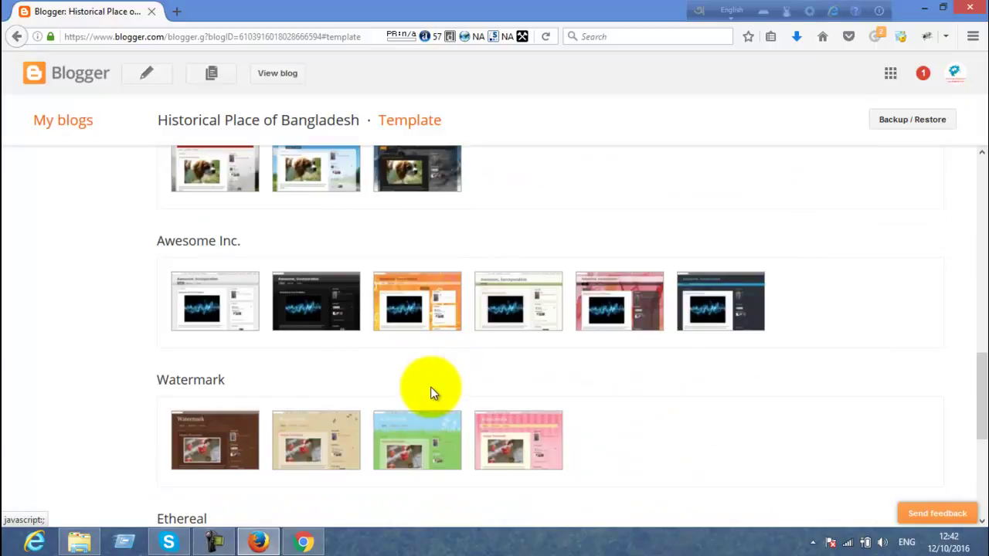
{"action": "scroll", "coordinate": [429, 391], "scroll_direction": "down", "scroll_amount": 1}
{"action": "left_click", "coordinate": [415, 379]}
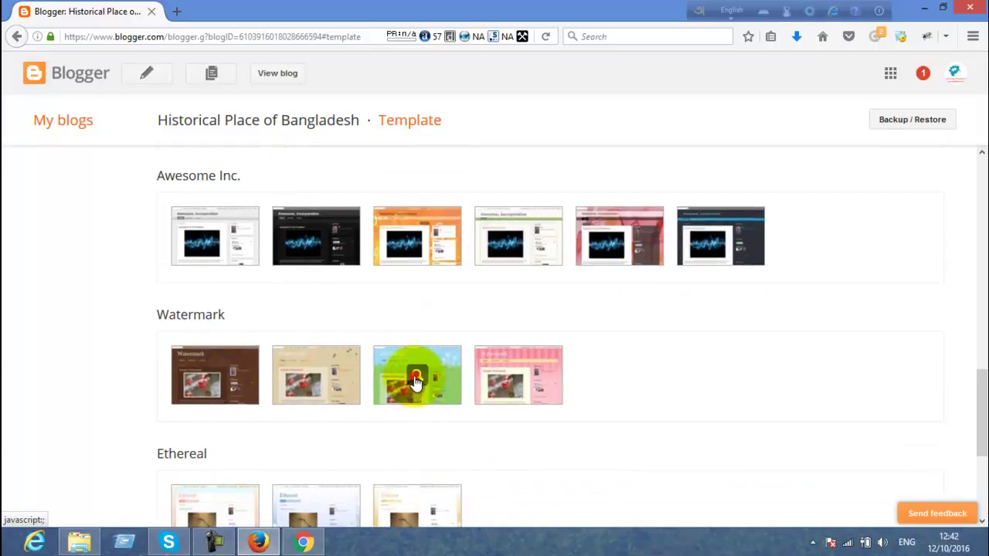
{"action": "left_click", "coordinate": [733, 478]}
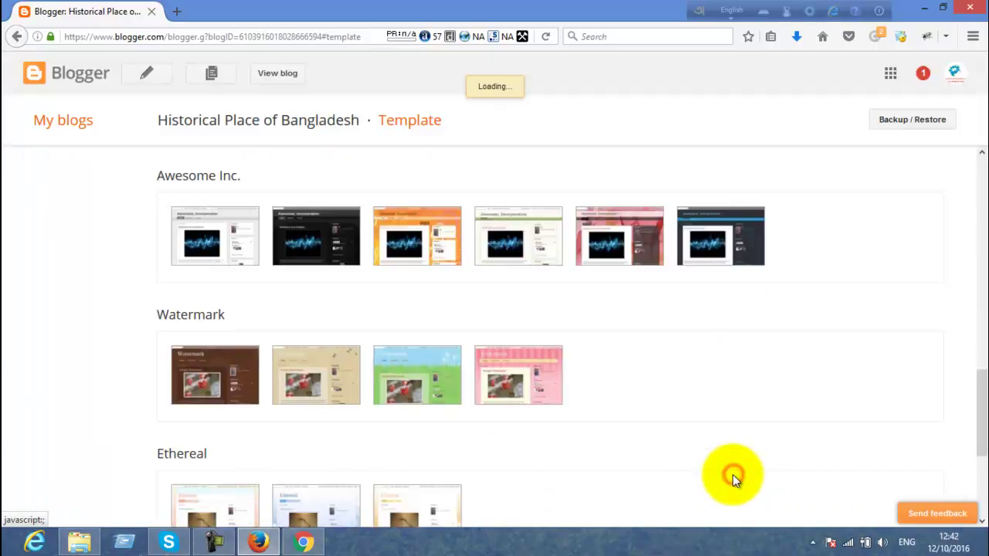
{"action": "left_click", "coordinate": [418, 378]}
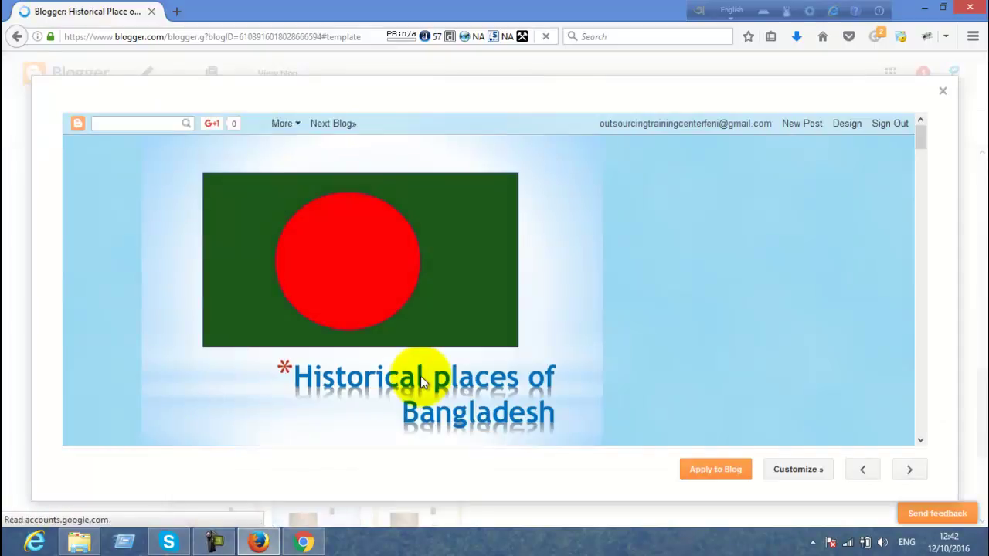
{"action": "scroll", "coordinate": [516, 314], "scroll_direction": "down", "scroll_amount": 3}
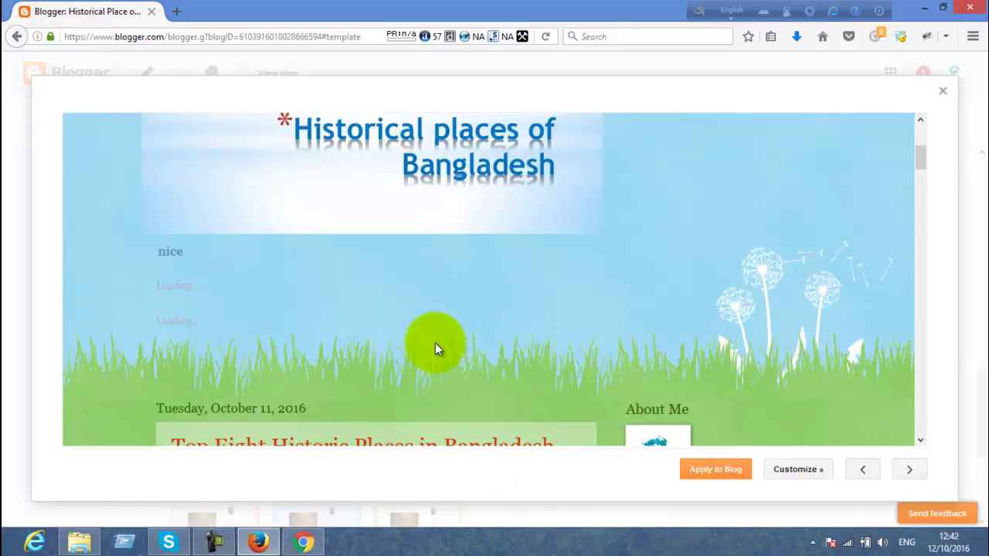
{"action": "scroll", "coordinate": [435, 343], "scroll_direction": "down", "scroll_amount": 6}
{"action": "scroll", "coordinate": [438, 347], "scroll_direction": "down", "scroll_amount": 20}
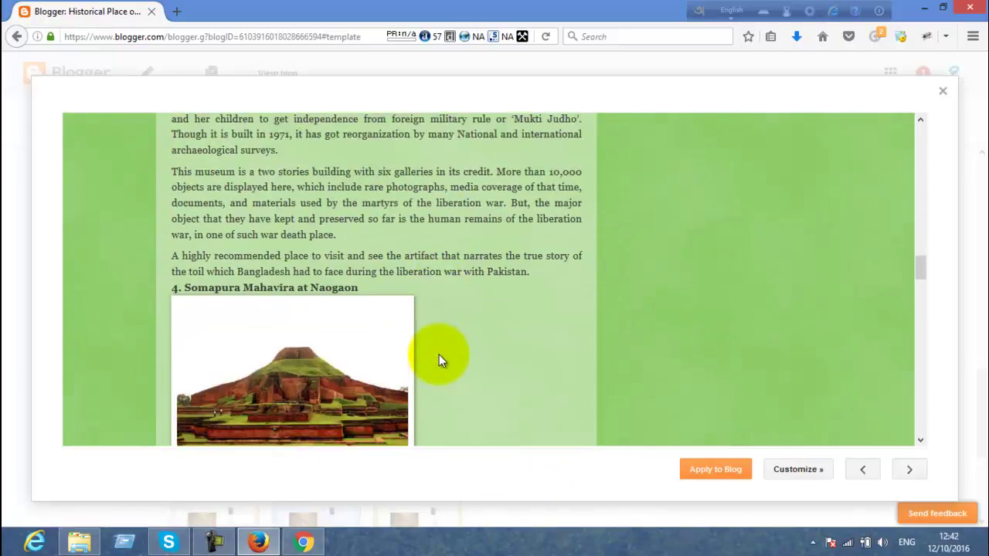
{"action": "scroll", "coordinate": [440, 376], "scroll_direction": "down", "scroll_amount": 5}
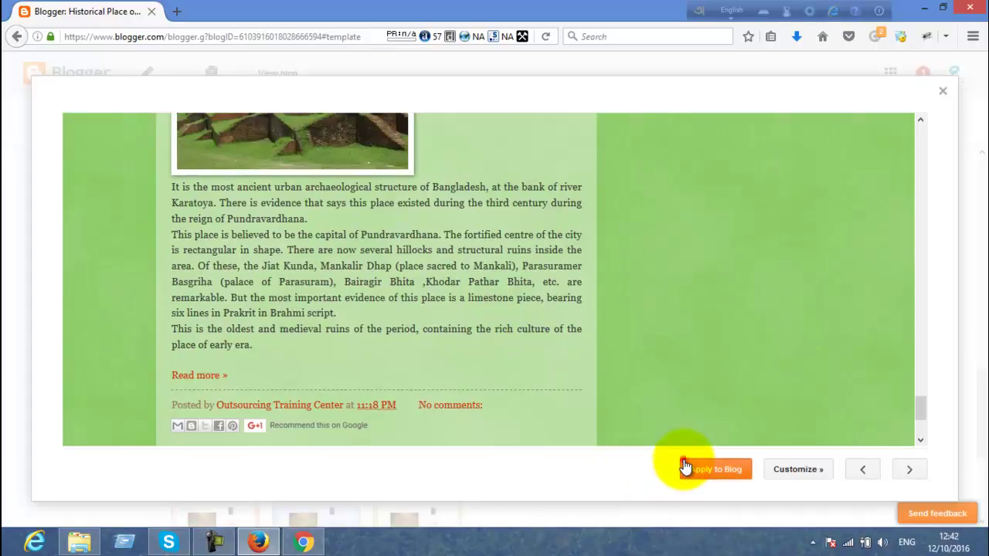
{"action": "left_click", "coordinate": [685, 469]}
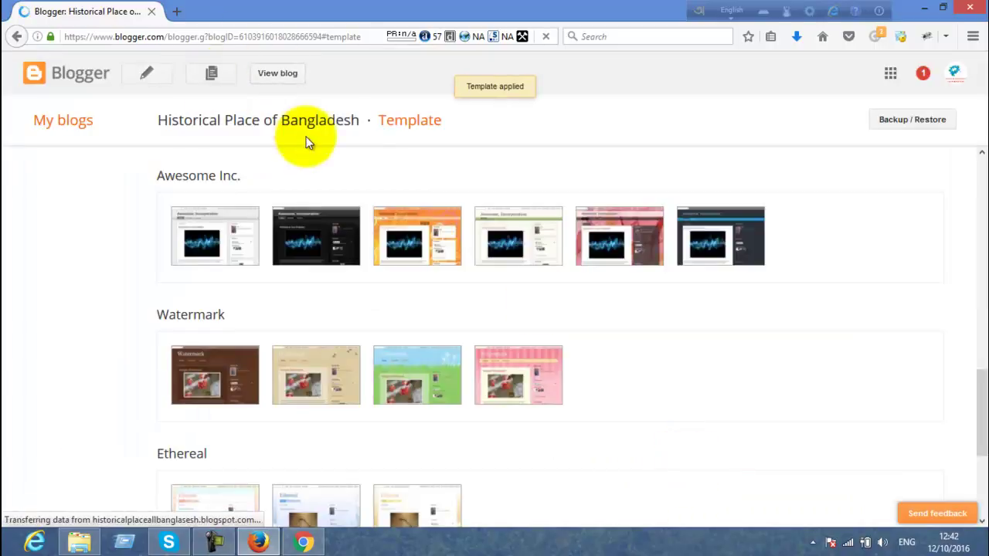
View the published blog and examine the Watermark template's header, feed links, post and sidebar.
{"action": "left_click", "coordinate": [287, 74]}
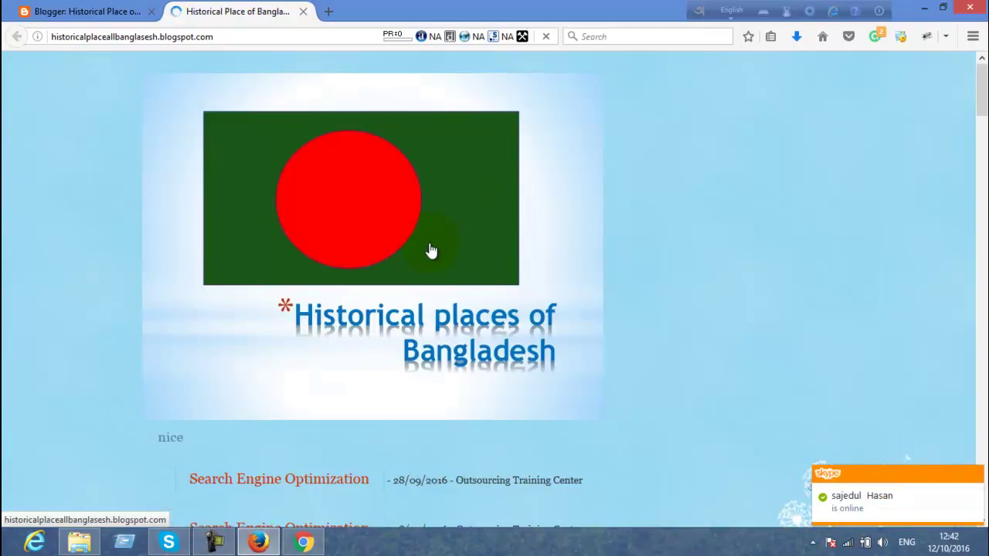
{"action": "scroll", "coordinate": [431, 255], "scroll_direction": "down", "scroll_amount": 4}
{"action": "scroll", "coordinate": [448, 278], "scroll_direction": "up", "scroll_amount": 4}
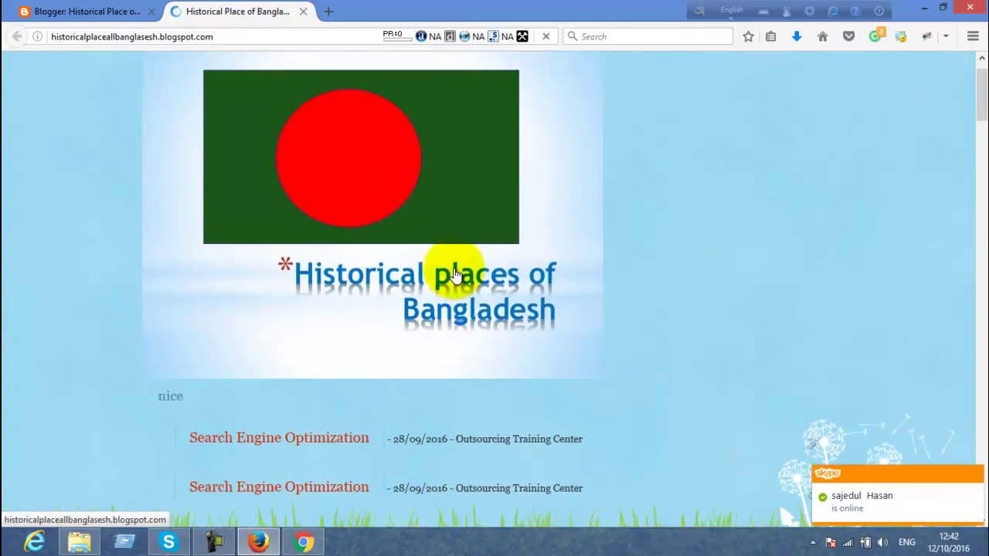
{"action": "scroll", "coordinate": [455, 275], "scroll_direction": "down", "scroll_amount": 3}
{"action": "scroll", "coordinate": [389, 258], "scroll_direction": "down", "scroll_amount": 1}
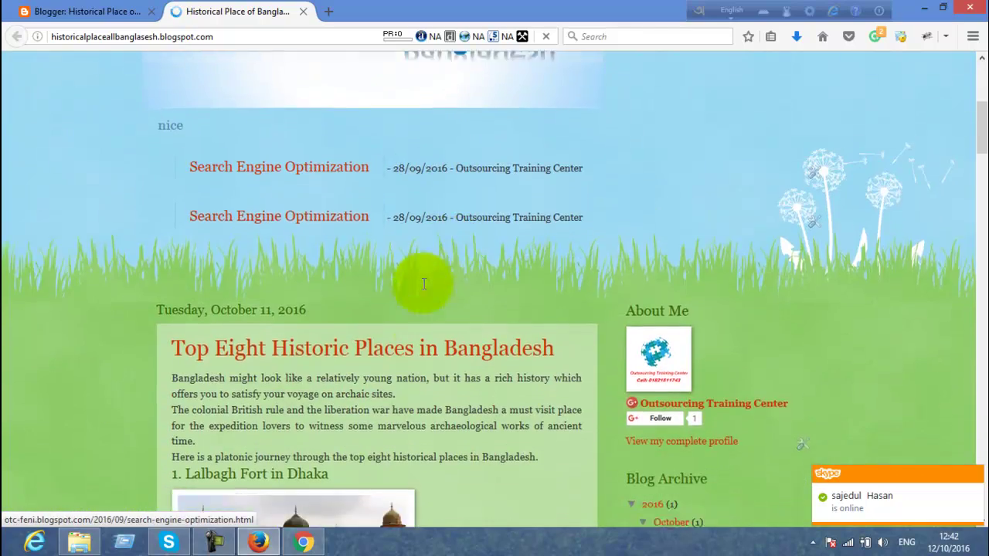
{"action": "scroll", "coordinate": [423, 284], "scroll_direction": "down", "scroll_amount": 15}
{"action": "scroll", "coordinate": [431, 310], "scroll_direction": "down", "scroll_amount": 15}
{"action": "scroll", "coordinate": [430, 330], "scroll_direction": "up", "scroll_amount": 3}
{"action": "scroll", "coordinate": [430, 324], "scroll_direction": "up", "scroll_amount": 20}
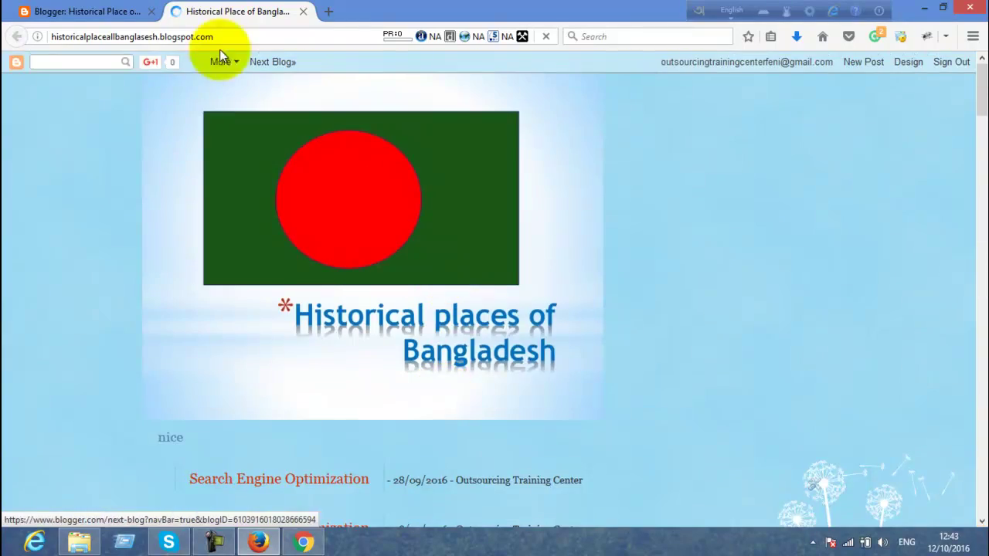
Return to the Template page, look over the template collections, and open the Template Designer to customize the live template.
{"action": "left_click", "coordinate": [106, 11]}
{"action": "scroll", "coordinate": [393, 302], "scroll_direction": "up", "scroll_amount": 3}
{"action": "scroll", "coordinate": [392, 340], "scroll_direction": "down", "scroll_amount": 3}
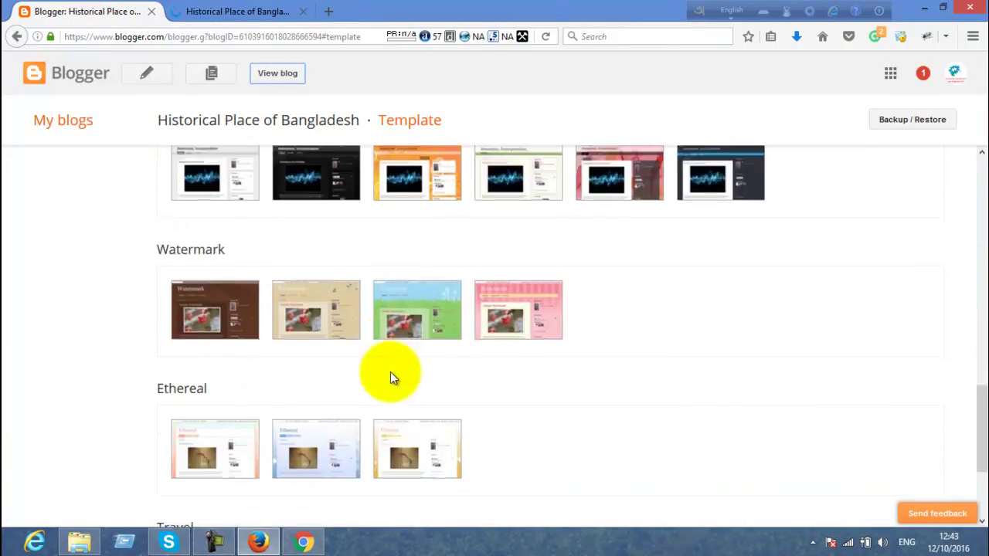
{"action": "scroll", "coordinate": [390, 377], "scroll_direction": "down", "scroll_amount": 3}
{"action": "scroll", "coordinate": [595, 408], "scroll_direction": "up", "scroll_amount": 5}
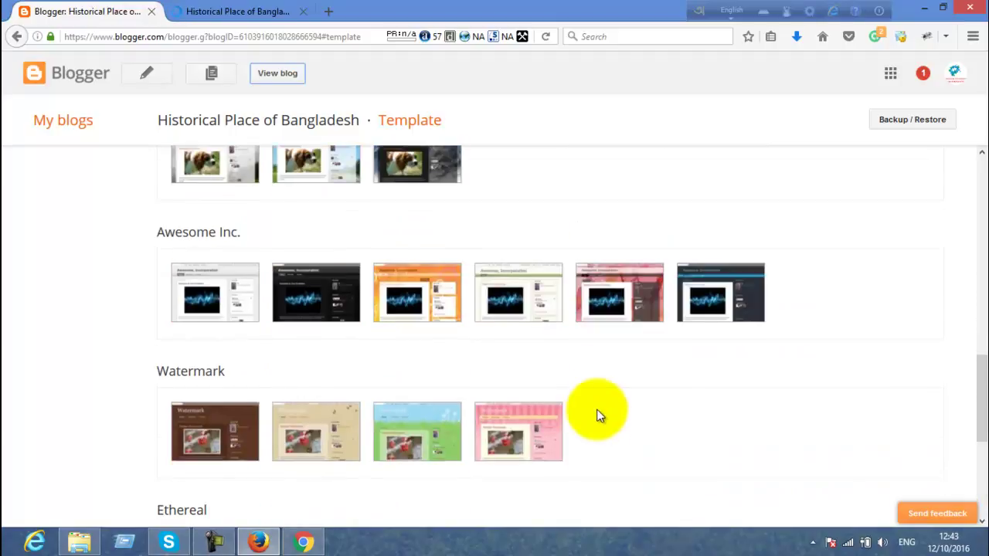
{"action": "scroll", "coordinate": [596, 411], "scroll_direction": "up", "scroll_amount": 1}
{"action": "scroll", "coordinate": [571, 421], "scroll_direction": "up", "scroll_amount": 5}
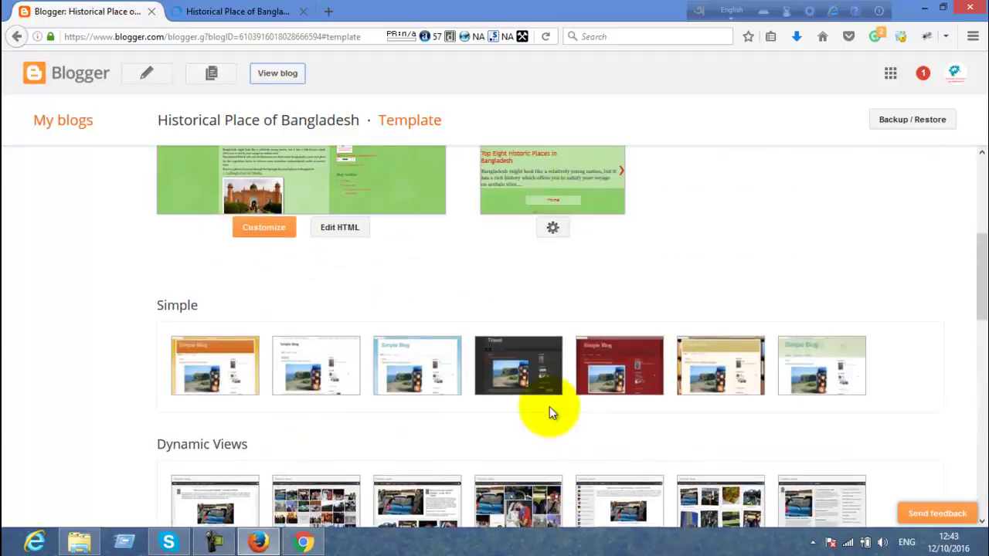
{"action": "scroll", "coordinate": [549, 407], "scroll_direction": "up", "scroll_amount": 3}
{"action": "left_click", "coordinate": [266, 488]}
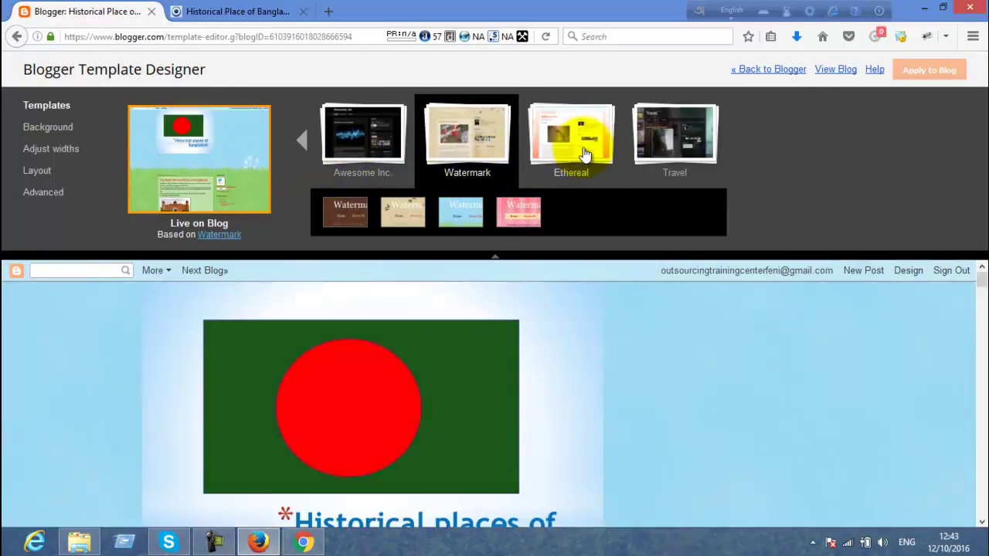
Choose the first Travel template variant, with the dark picture-room background, and apply it to the blog.
{"action": "left_click", "coordinate": [652, 158]}
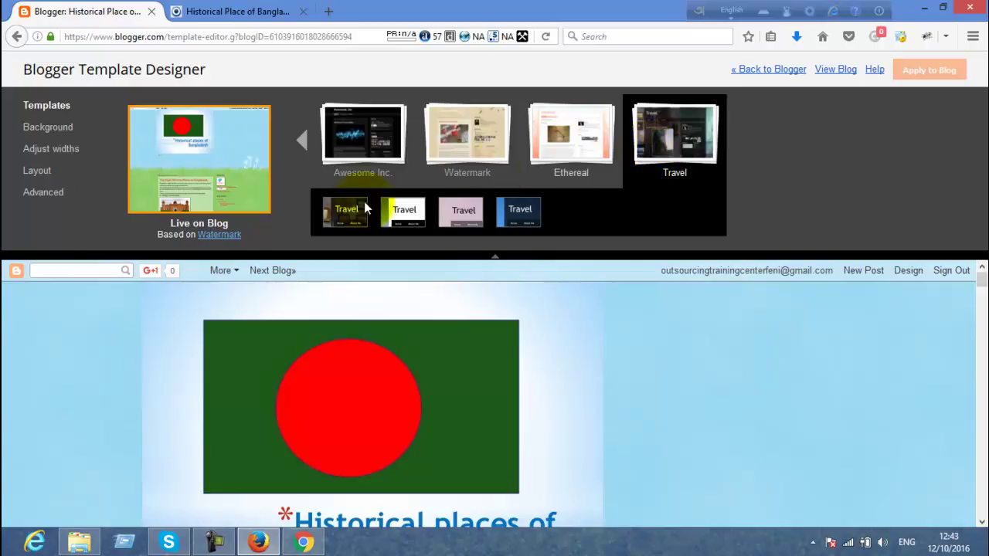
{"action": "left_click", "coordinate": [367, 208]}
{"action": "left_click", "coordinate": [936, 77]}
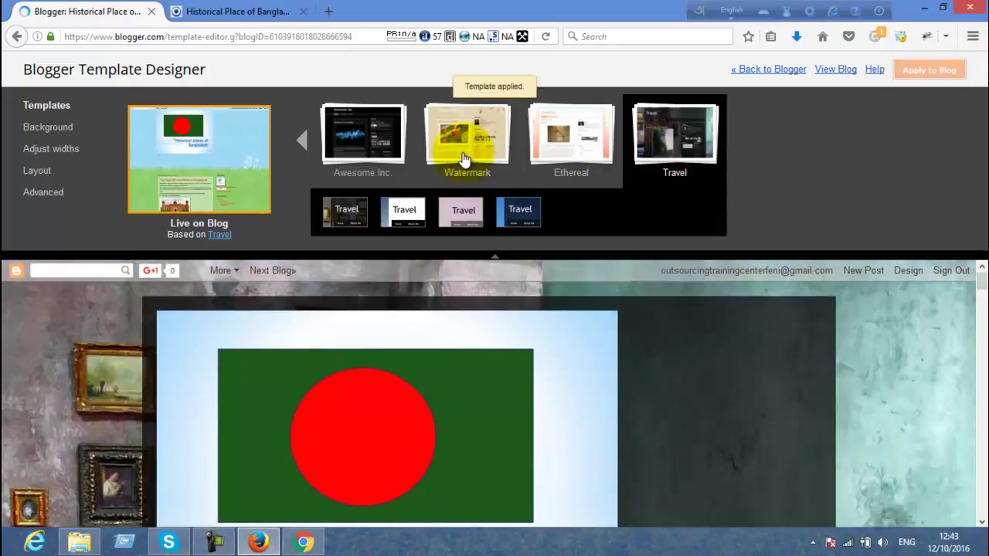
Look down through the Travel template's preview and switch to the published blog.
{"action": "scroll", "coordinate": [490, 371], "scroll_direction": "down", "scroll_amount": 15}
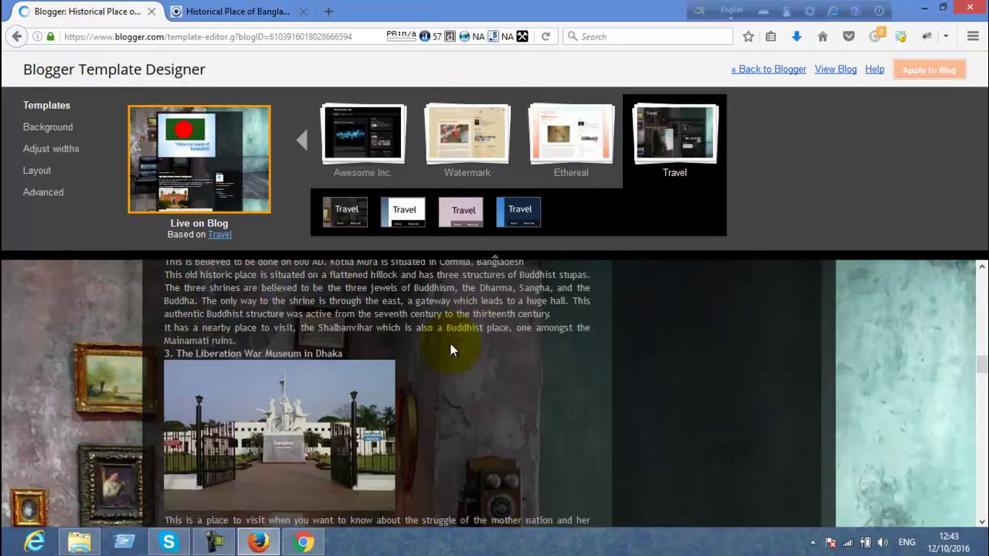
{"action": "scroll", "coordinate": [452, 350], "scroll_direction": "down", "scroll_amount": 3}
{"action": "left_click", "coordinate": [224, 11]}
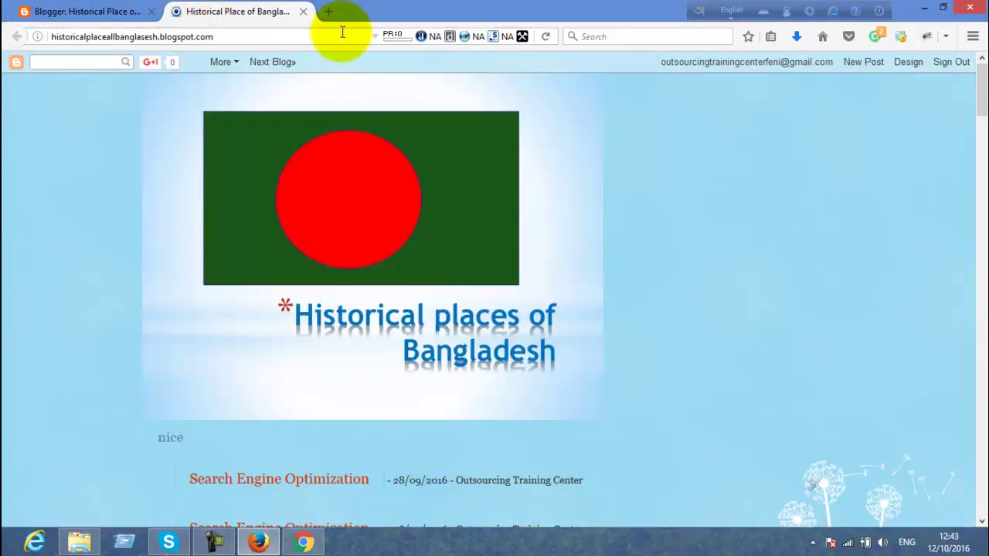
Reload the published blog and examine the Travel template's header, feed links, post and footer.
{"action": "left_click", "coordinate": [545, 36]}
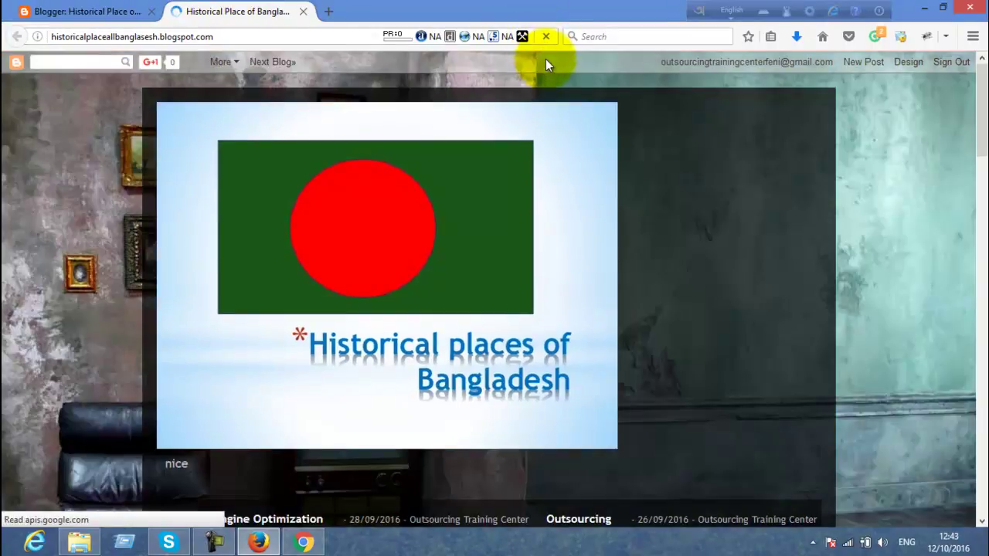
{"action": "scroll", "coordinate": [541, 73], "scroll_direction": "down", "scroll_amount": 10}
{"action": "scroll", "coordinate": [537, 90], "scroll_direction": "down", "scroll_amount": 15}
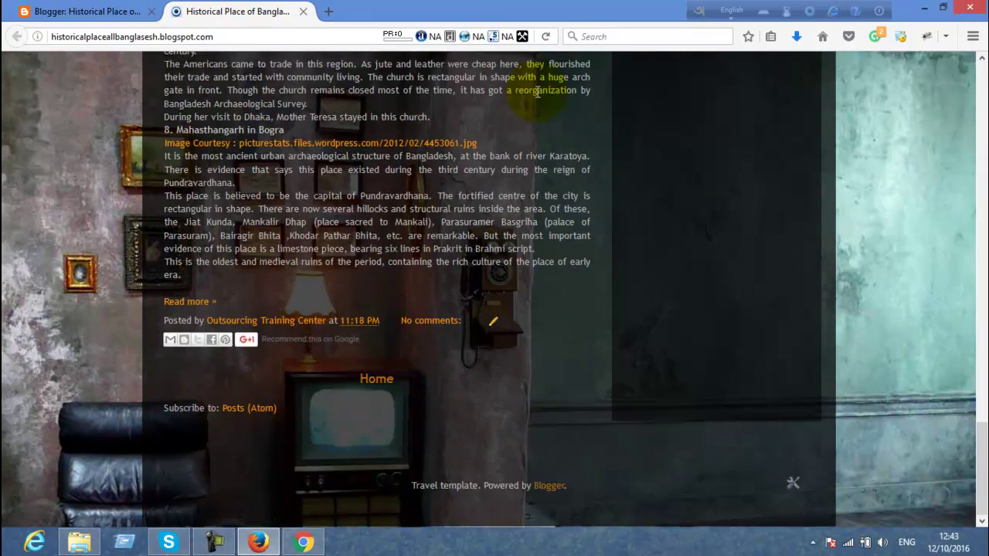
{"action": "scroll", "coordinate": [537, 90], "scroll_direction": "up", "scroll_amount": 20}
{"action": "scroll", "coordinate": [537, 98], "scroll_direction": "up", "scroll_amount": 3}
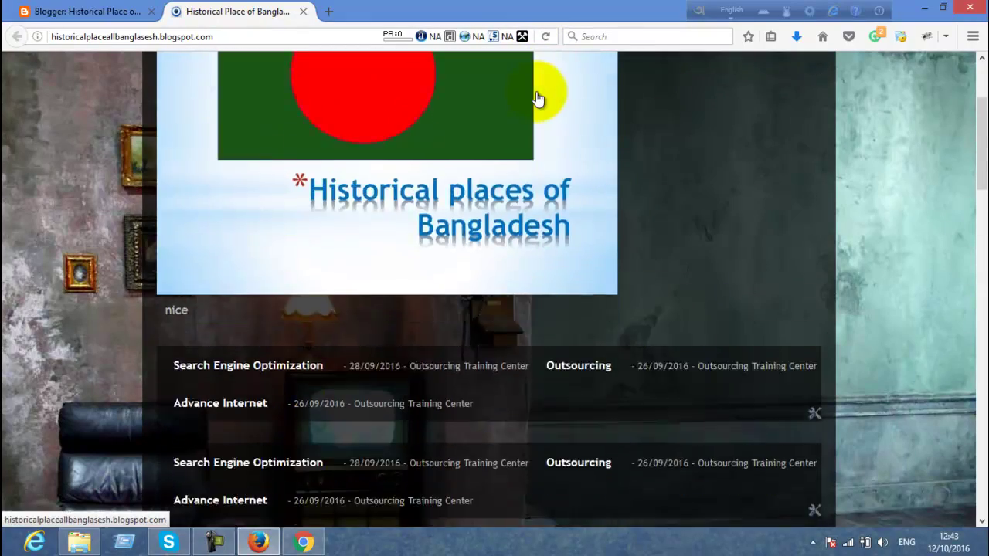
{"action": "scroll", "coordinate": [536, 99], "scroll_direction": "down", "scroll_amount": 5}
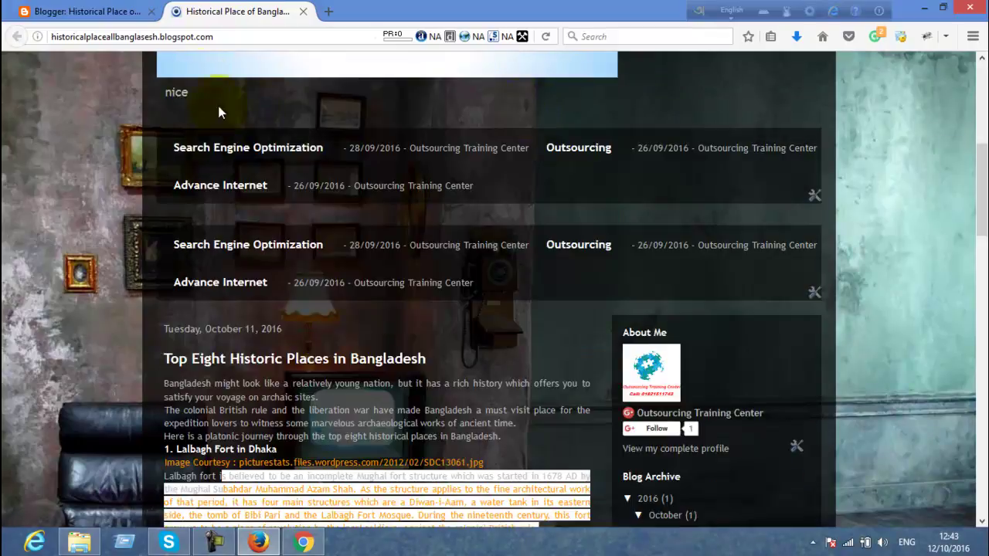
Return to the Template Designer and preview the Ethereal template, the brown Watermark variant and the blue-and-green Watermark variant on the blog.
{"action": "left_click", "coordinate": [39, 11]}
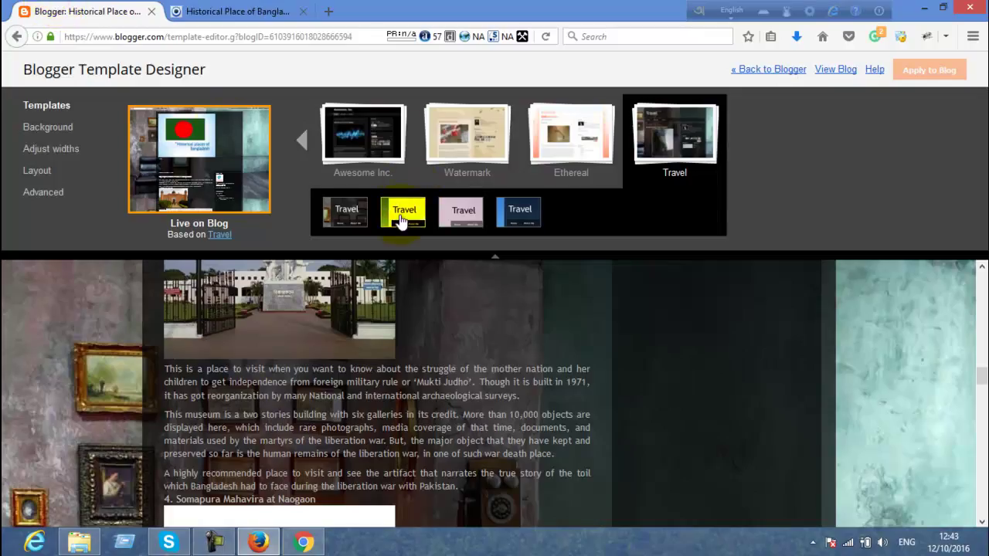
{"action": "left_click", "coordinate": [583, 142]}
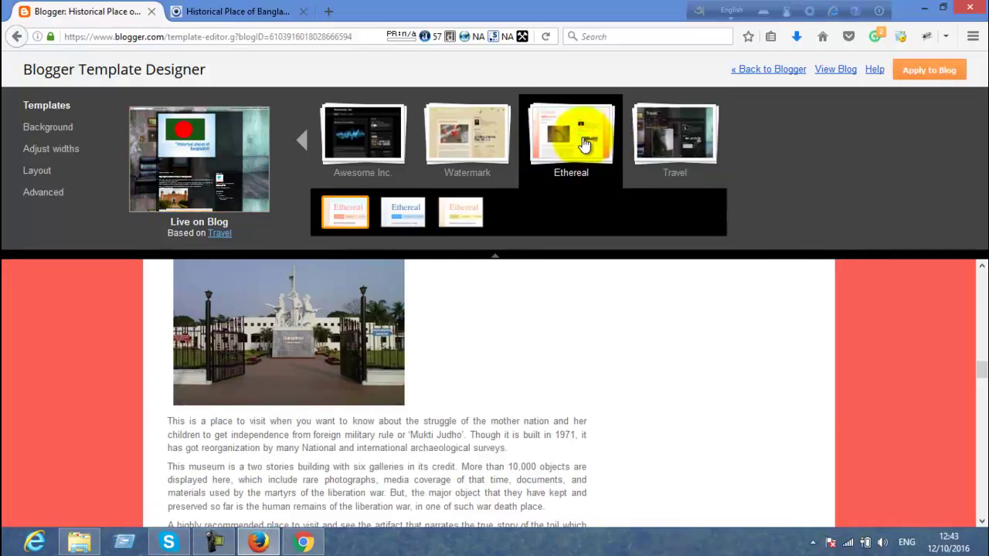
{"action": "scroll", "coordinate": [429, 479], "scroll_direction": "down", "scroll_amount": 5}
{"action": "scroll", "coordinate": [432, 467], "scroll_direction": "down", "scroll_amount": 15}
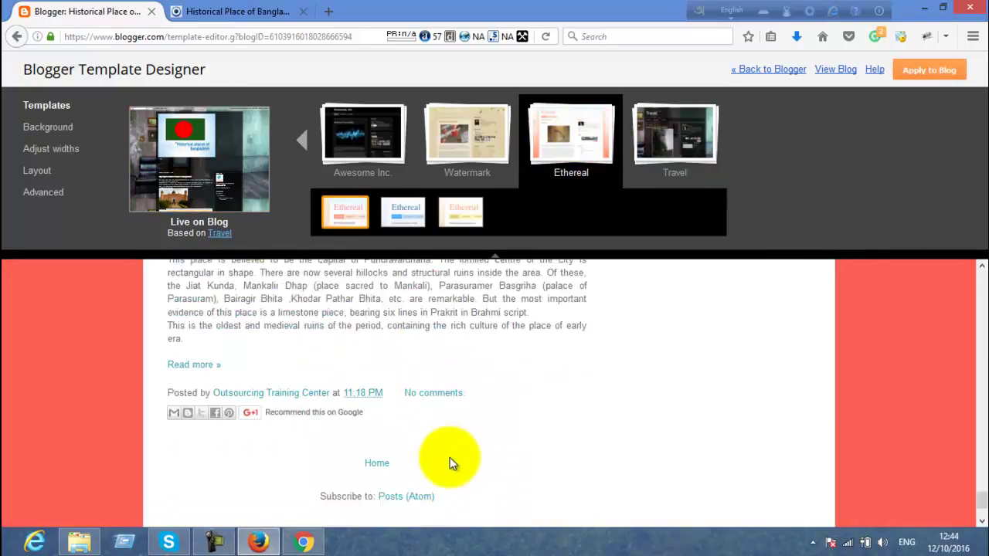
{"action": "left_click", "coordinate": [478, 154]}
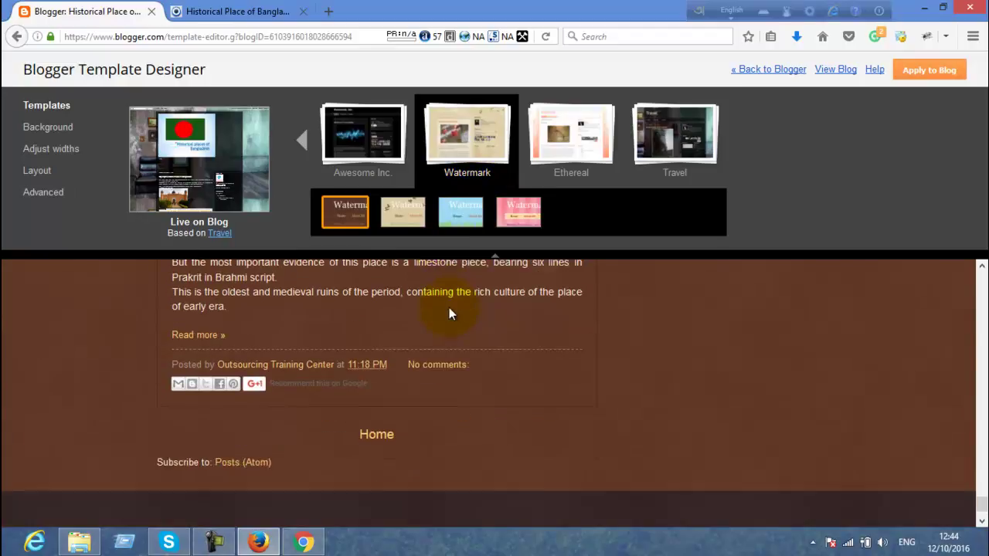
{"action": "left_click", "coordinate": [473, 218]}
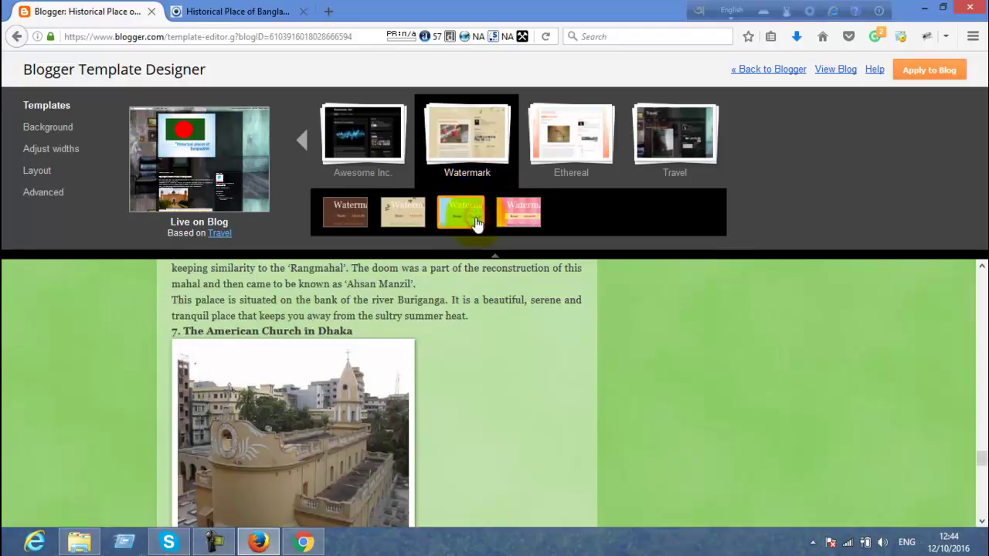
{"action": "scroll", "coordinate": [457, 356], "scroll_direction": "up", "scroll_amount": 5}
{"action": "scroll", "coordinate": [457, 360], "scroll_direction": "up", "scroll_amount": 10}
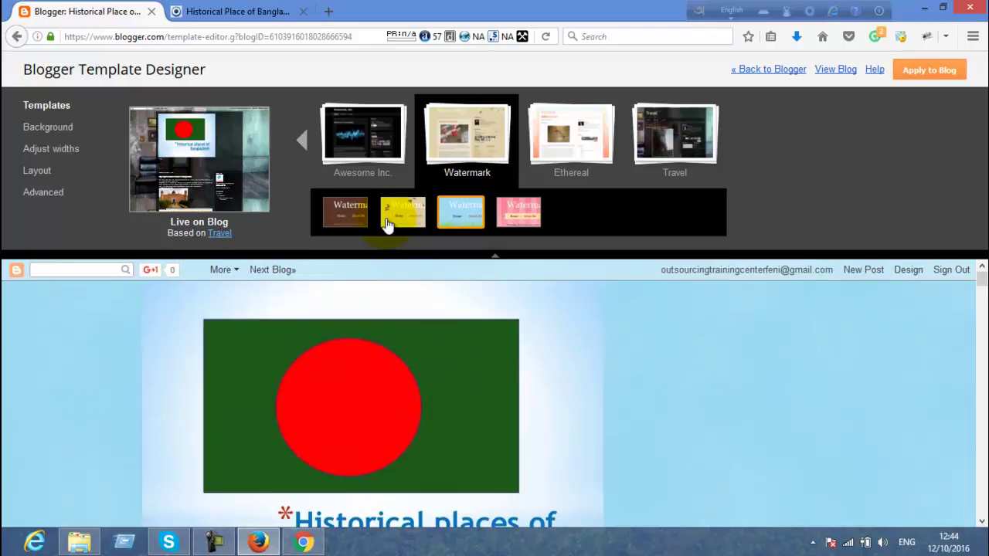
Preview the Awesome Inc. template in its light, black, orange and dark blue variants.
{"action": "left_click", "coordinate": [362, 133]}
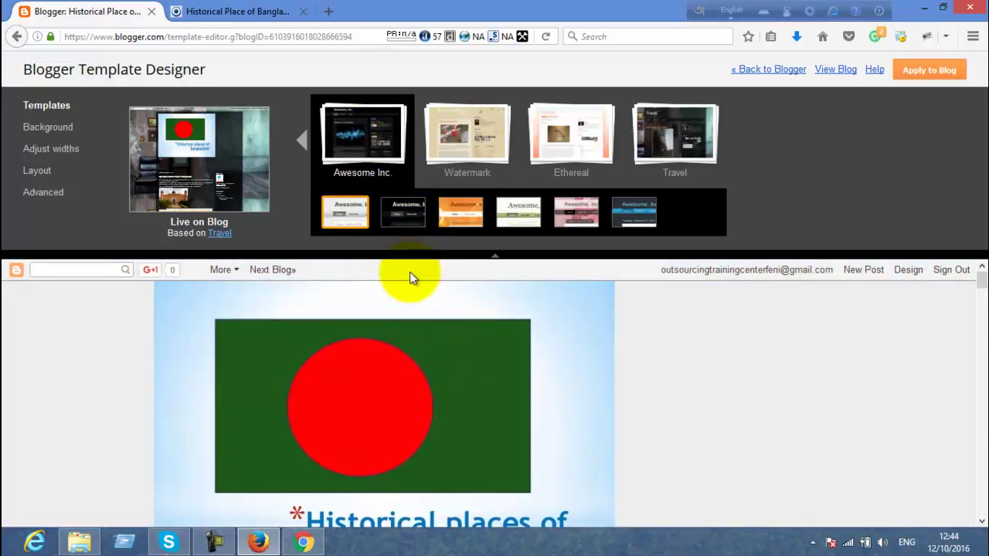
{"action": "scroll", "coordinate": [421, 301], "scroll_direction": "down", "scroll_amount": 5}
{"action": "left_click", "coordinate": [396, 221]}
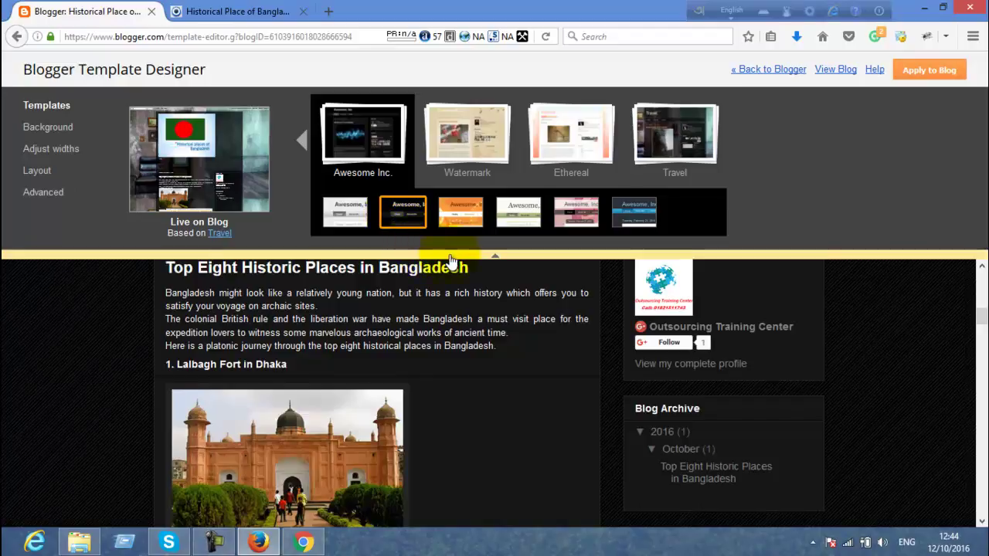
{"action": "scroll", "coordinate": [512, 412], "scroll_direction": "down", "scroll_amount": 5}
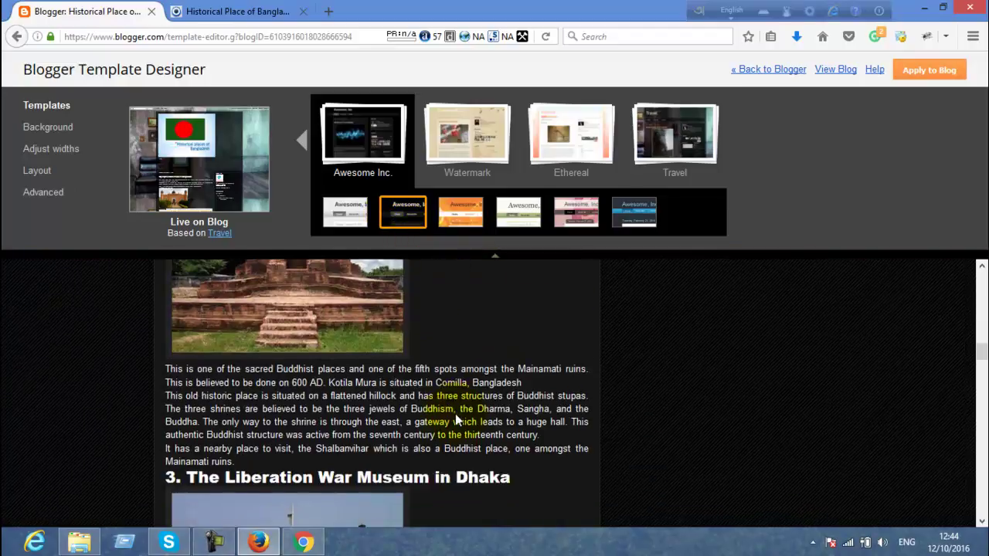
{"action": "left_click", "coordinate": [445, 220]}
{"action": "left_click", "coordinate": [522, 223]}
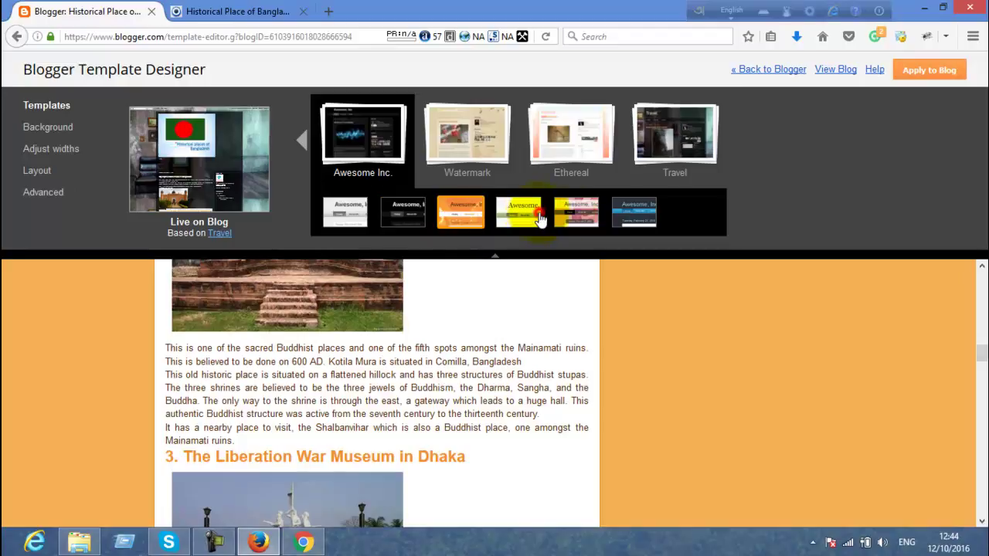
{"action": "left_click", "coordinate": [635, 212]}
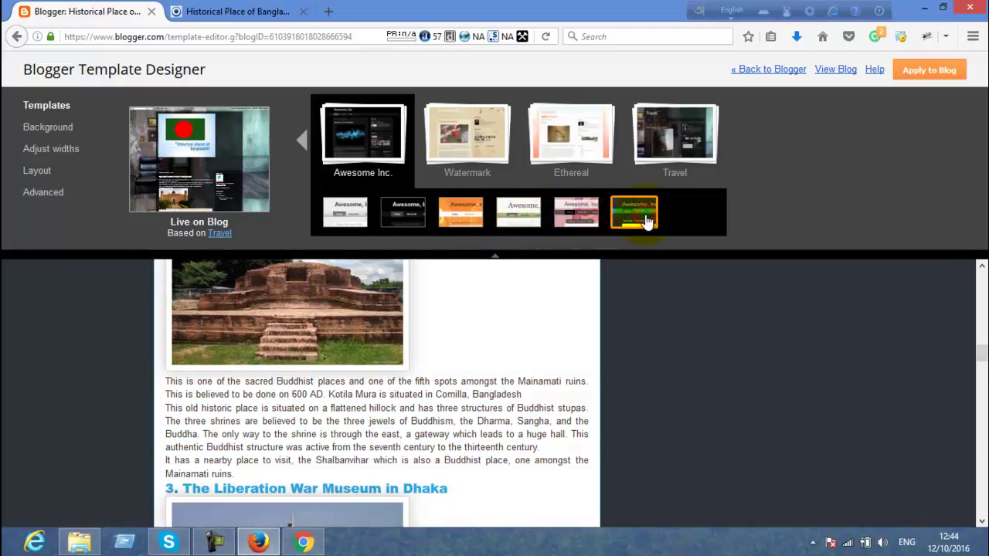
Choose the black Awesome Inc. variant and apply it to the blog.
{"action": "scroll", "coordinate": [314, 380], "scroll_direction": "up", "scroll_amount": 10}
{"action": "scroll", "coordinate": [331, 386], "scroll_direction": "down", "scroll_amount": 4}
{"action": "left_click", "coordinate": [403, 212]}
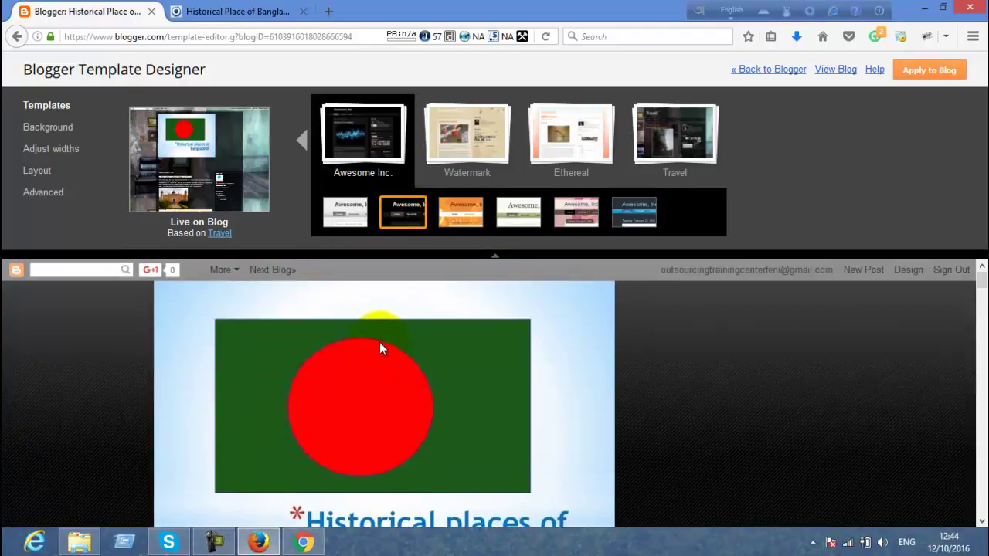
{"action": "left_click", "coordinate": [916, 71]}
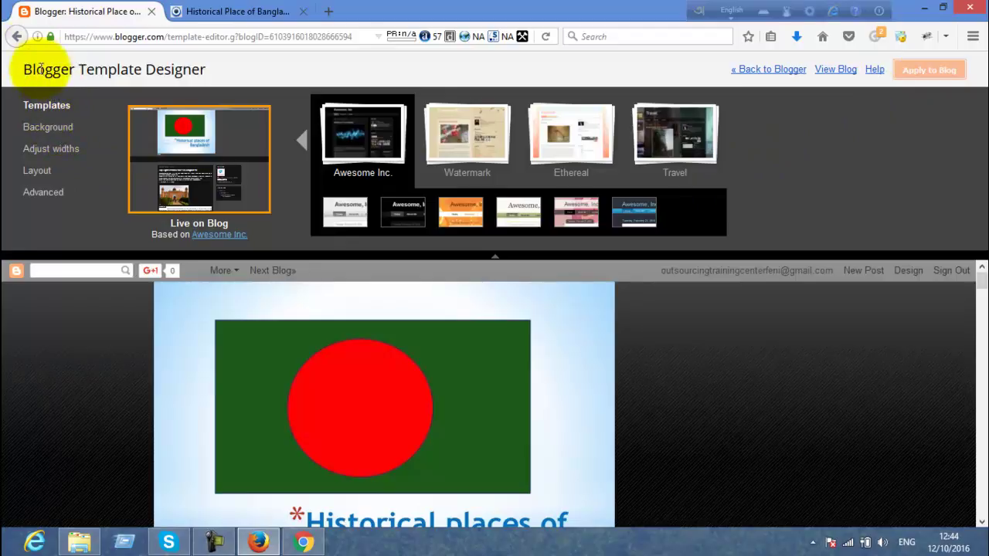
Go back one page in the Template Designer and look down through the black Awesome Inc. preview.
{"action": "left_click", "coordinate": [19, 37]}
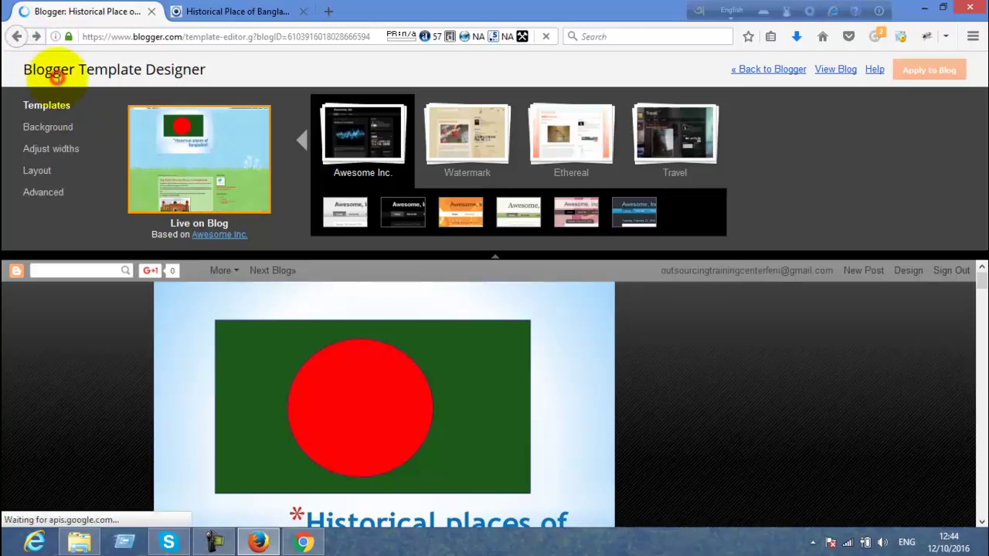
{"action": "left_click", "coordinate": [66, 65]}
{"action": "scroll", "coordinate": [330, 293], "scroll_direction": "down", "scroll_amount": 4}
{"action": "scroll", "coordinate": [330, 292], "scroll_direction": "down", "scroll_amount": 10}
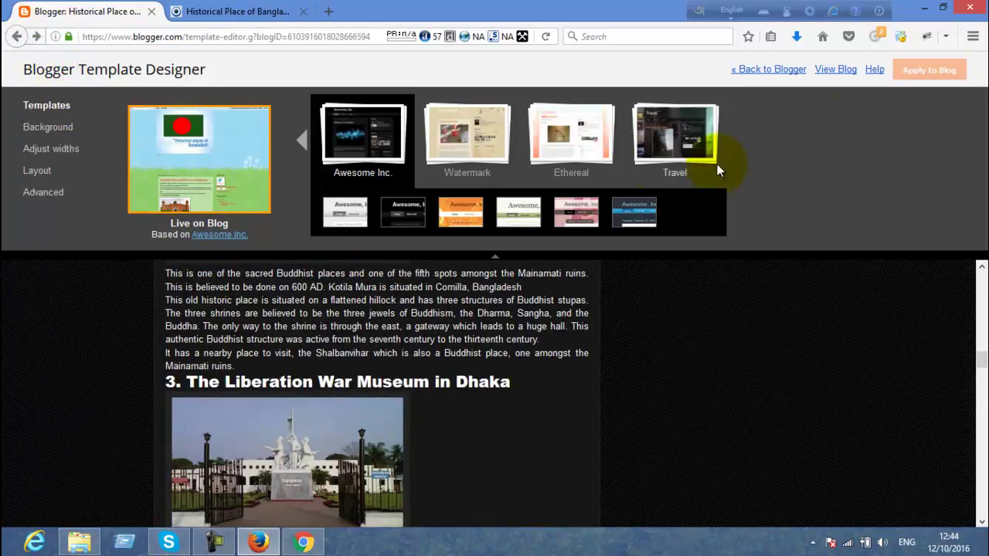
Leave the Template Designer, open the template's HTML for editing, and look through its code.
{"action": "left_click", "coordinate": [773, 70]}
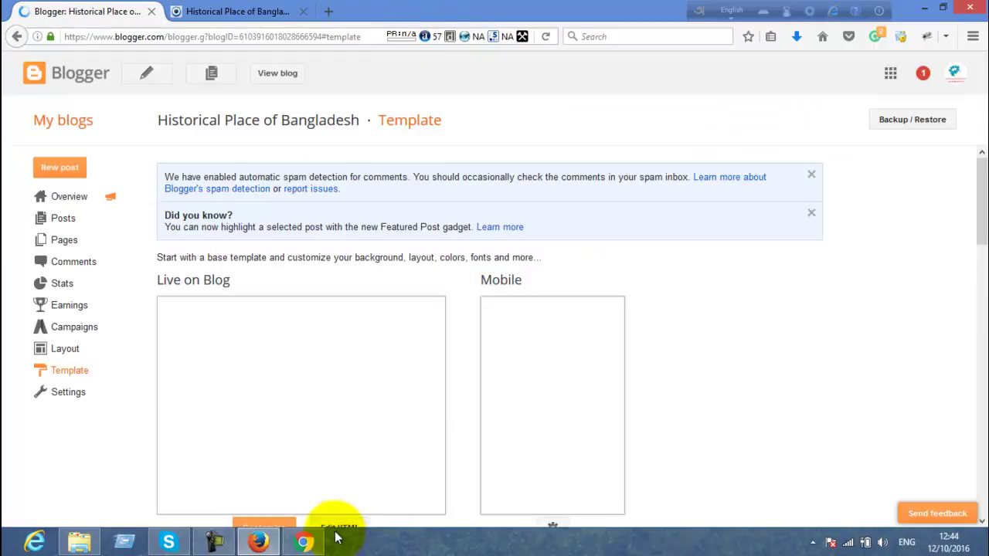
{"action": "scroll", "coordinate": [328, 518], "scroll_direction": "down", "scroll_amount": 5}
{"action": "left_click", "coordinate": [337, 332]}
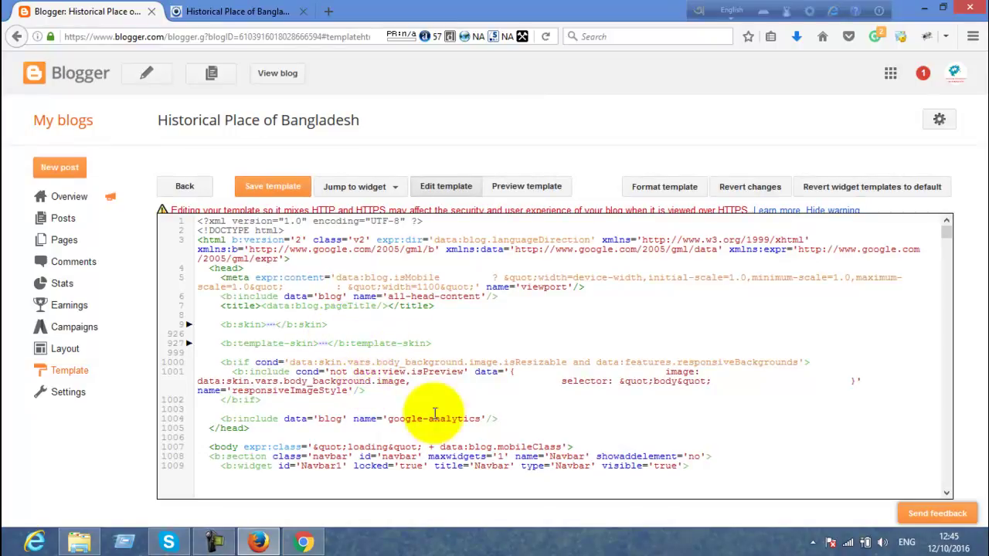
{"action": "scroll", "coordinate": [495, 348], "scroll_direction": "down", "scroll_amount": 4}
{"action": "scroll", "coordinate": [529, 337], "scroll_direction": "down", "scroll_amount": 20}
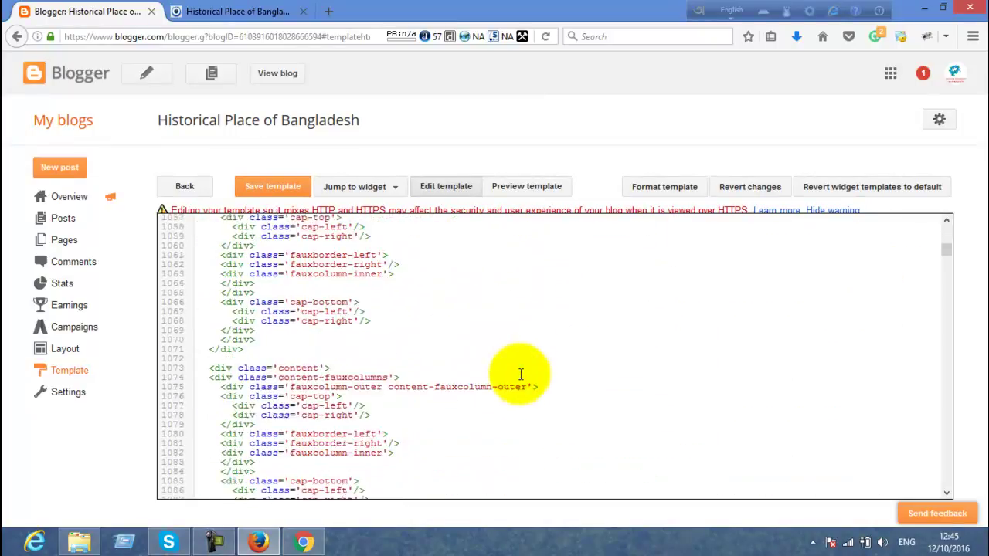
{"action": "scroll", "coordinate": [529, 402], "scroll_direction": "down", "scroll_amount": 20}
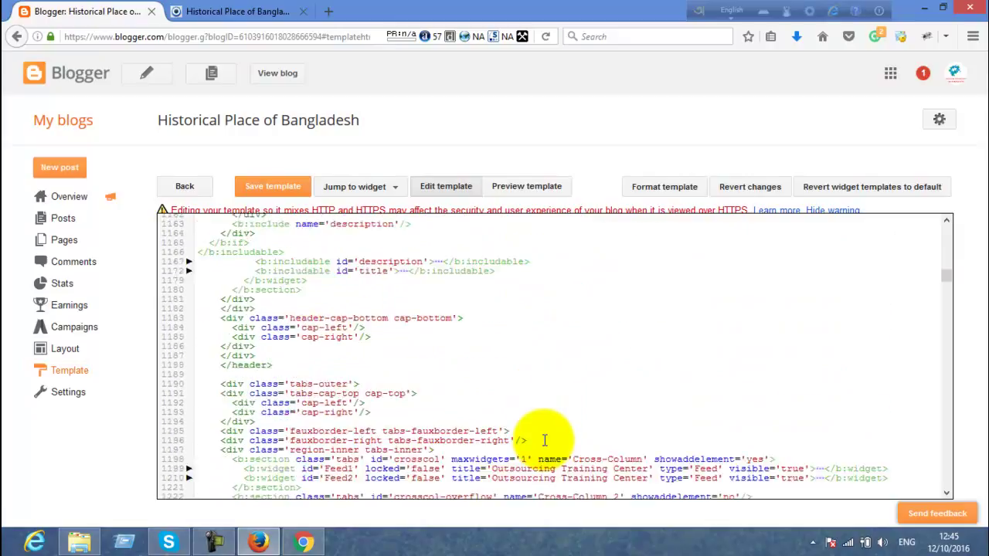
{"action": "scroll", "coordinate": [522, 449], "scroll_direction": "up", "scroll_amount": 20}
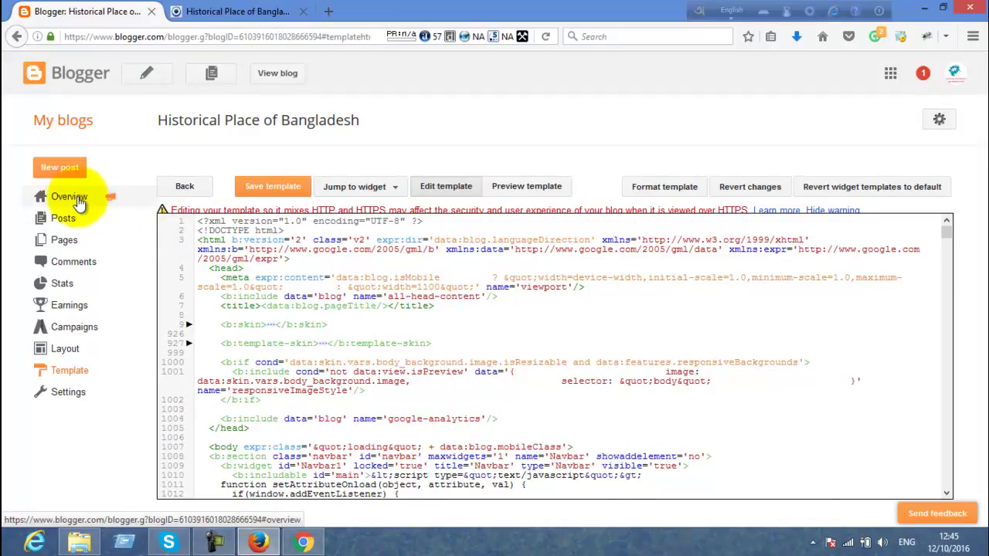
Review the blog's Overview page with its pageviews, updates and Blogger news, and open the Basic settings.
{"action": "left_click", "coordinate": [78, 199]}
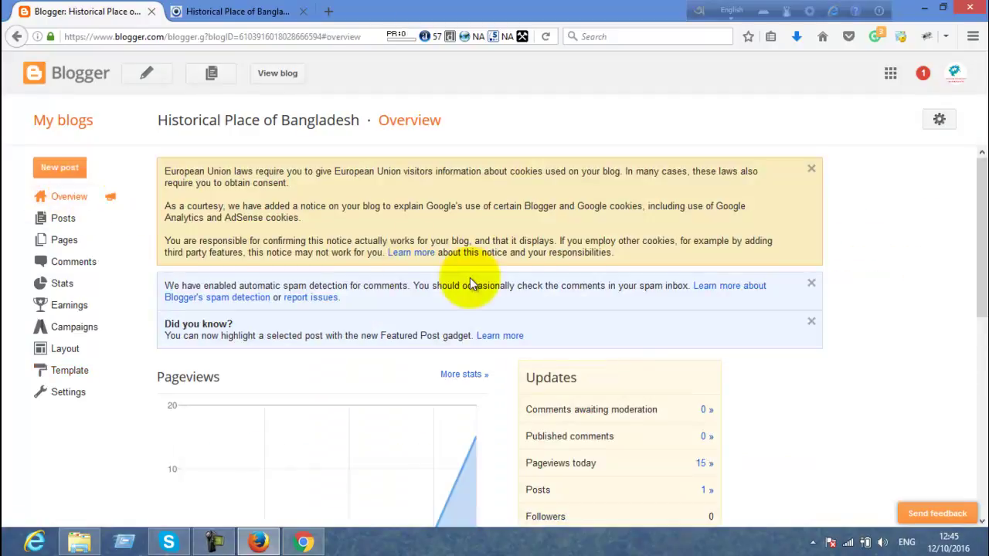
{"action": "scroll", "coordinate": [468, 279], "scroll_direction": "down", "scroll_amount": 5}
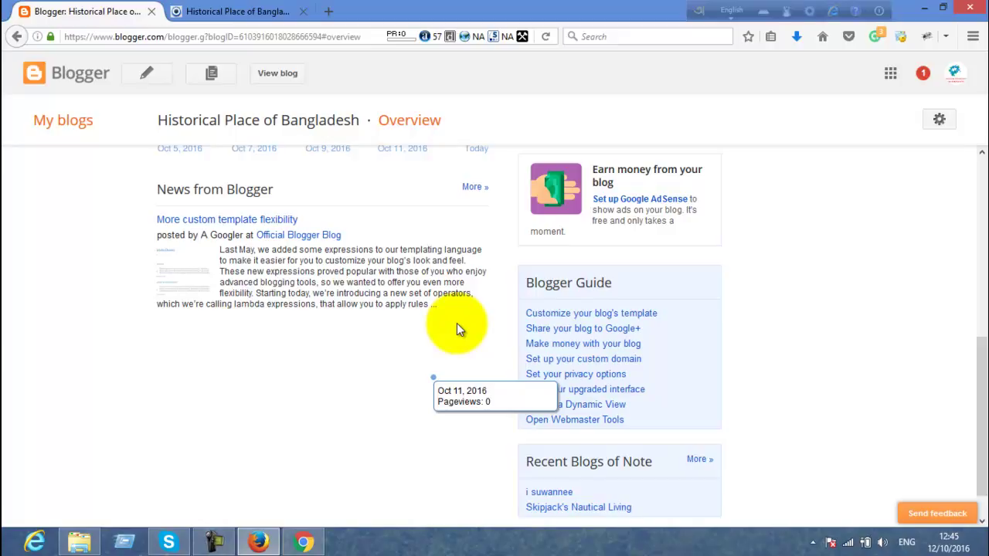
{"action": "scroll", "coordinate": [457, 325], "scroll_direction": "up", "scroll_amount": 3}
{"action": "scroll", "coordinate": [395, 269], "scroll_direction": "up", "scroll_amount": 2}
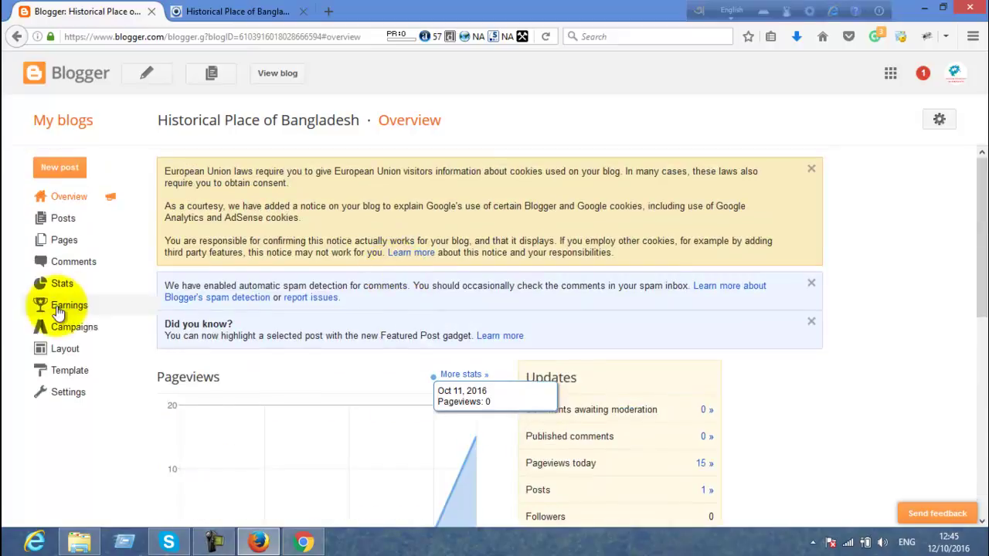
{"action": "left_click", "coordinate": [68, 391]}
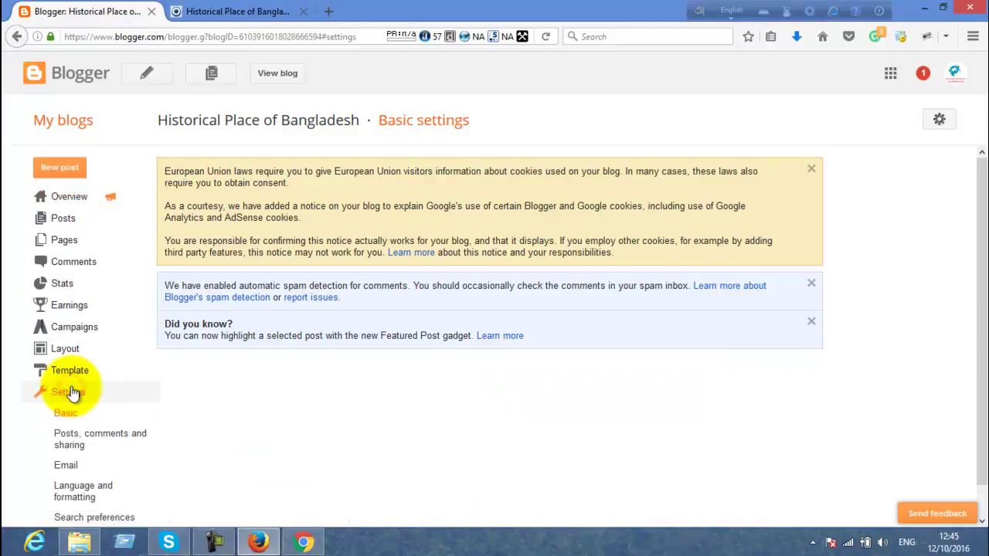
Return to the Template page and look over the template collections down to the classic templates option.
{"action": "left_click", "coordinate": [71, 347]}
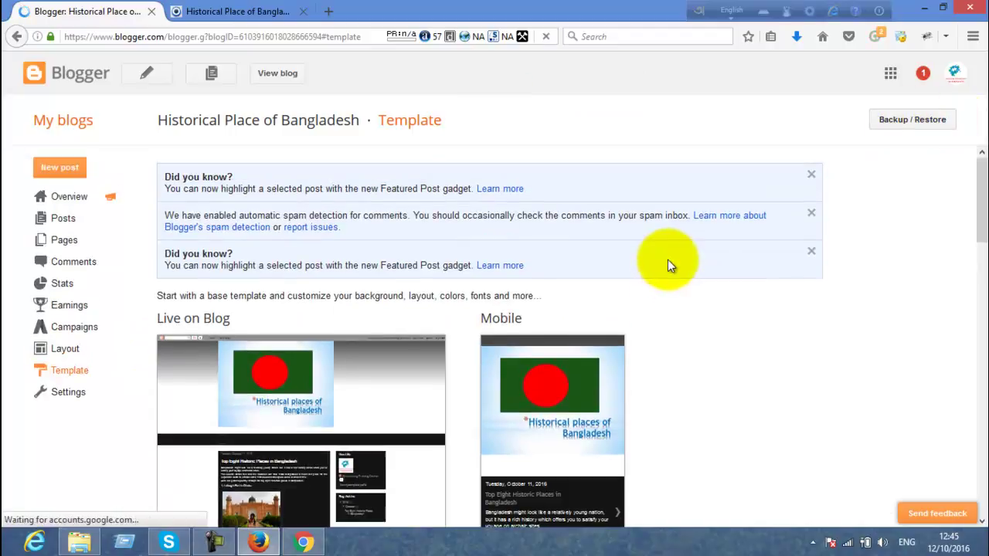
{"action": "scroll", "coordinate": [668, 263], "scroll_direction": "down", "scroll_amount": 15}
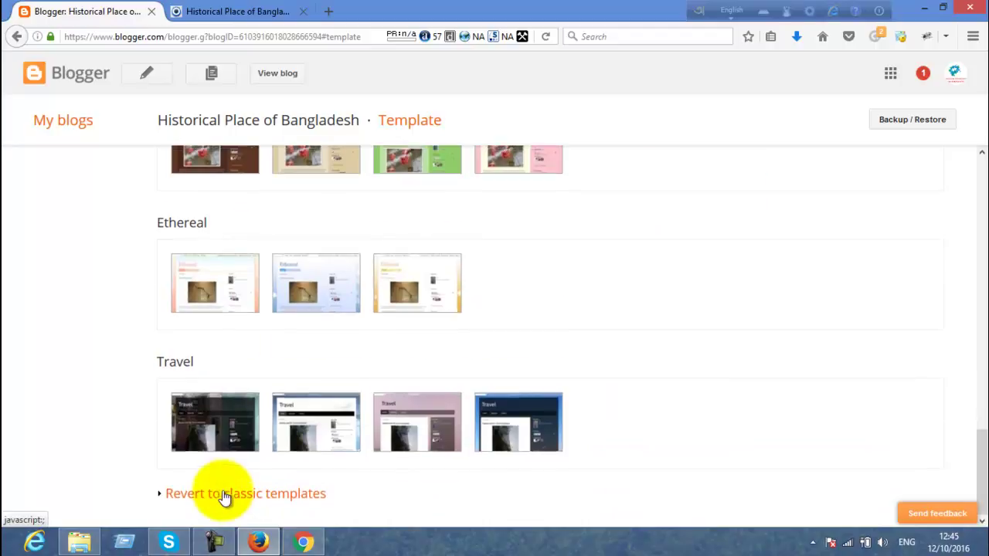
{"action": "scroll", "coordinate": [229, 495], "scroll_direction": "up", "scroll_amount": 5}
{"action": "scroll", "coordinate": [230, 495], "scroll_direction": "up", "scroll_amount": 10}
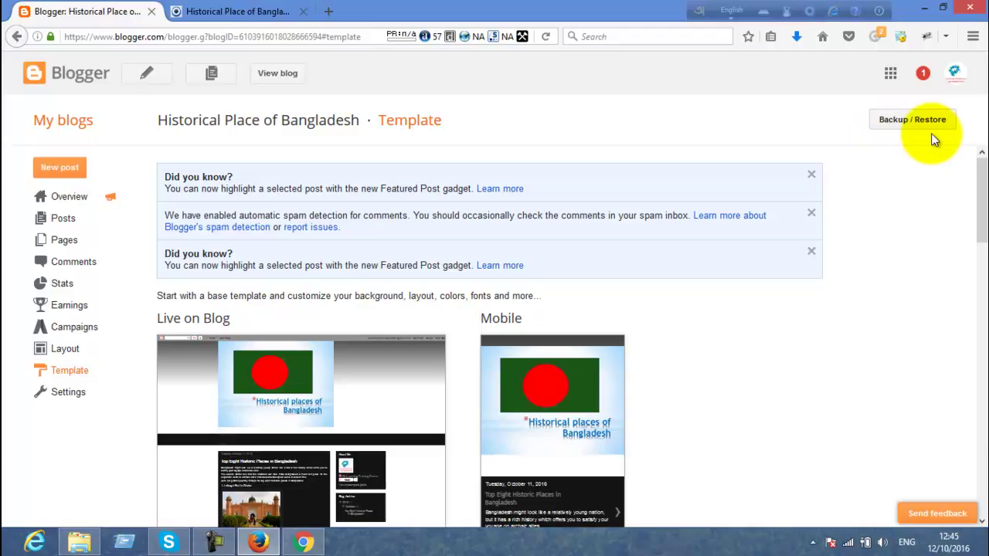
Go through the Simple to Travel template collections again and expand the options for reverting to classic templates.
{"action": "scroll", "coordinate": [707, 363], "scroll_direction": "down", "scroll_amount": 4}
{"action": "scroll", "coordinate": [707, 363], "scroll_direction": "down", "scroll_amount": 10}
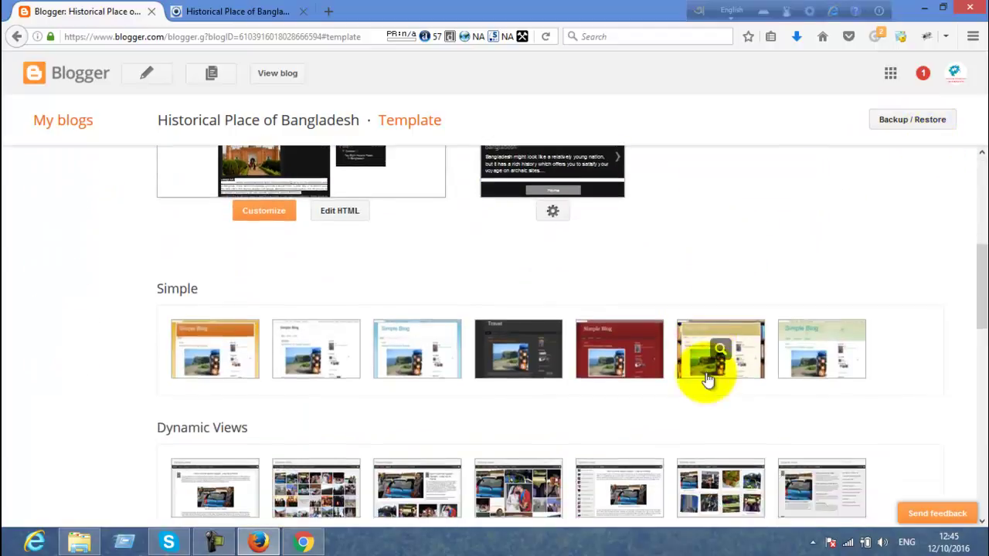
{"action": "scroll", "coordinate": [730, 425], "scroll_direction": "up", "scroll_amount": 3}
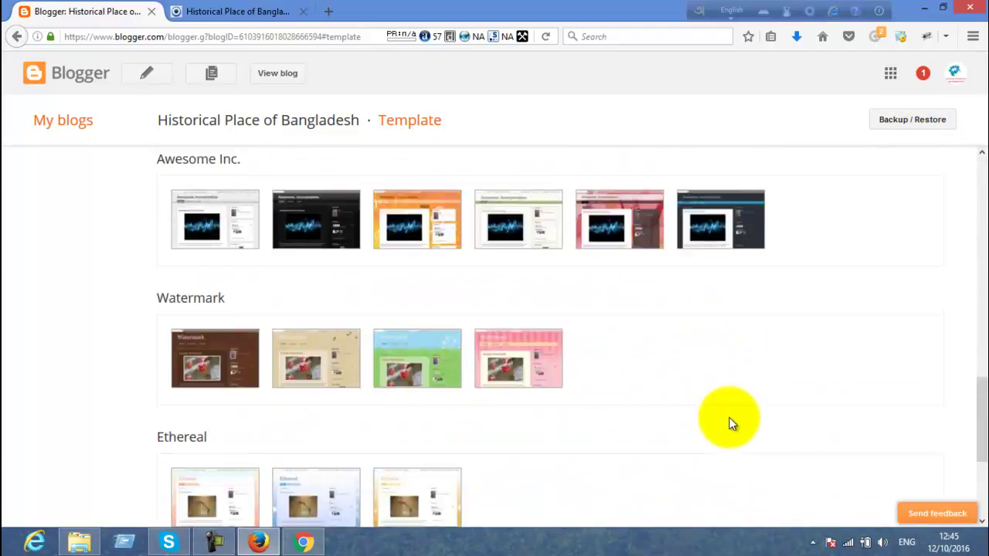
{"action": "scroll", "coordinate": [730, 424], "scroll_direction": "down", "scroll_amount": 3}
{"action": "left_click", "coordinate": [261, 489]}
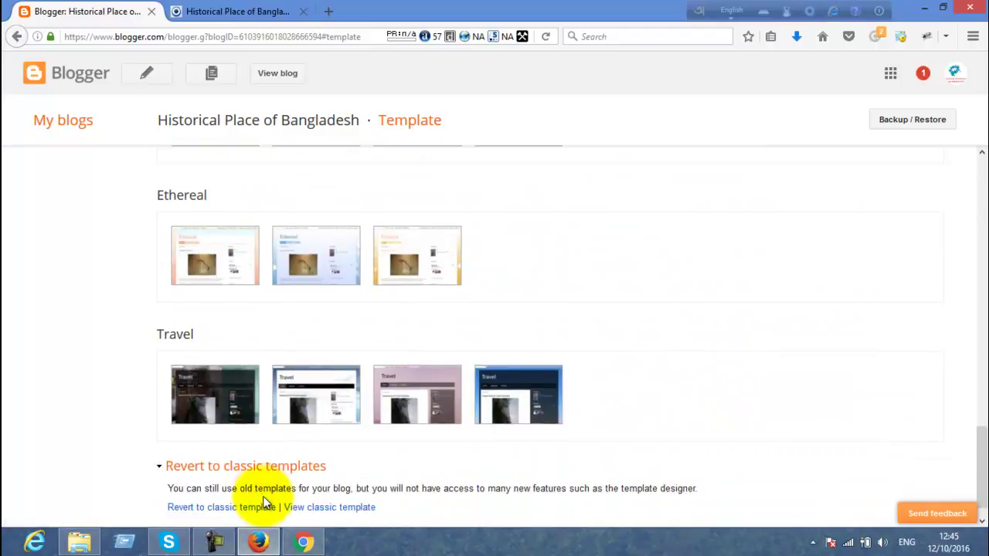
{"action": "scroll", "coordinate": [265, 502], "scroll_direction": "down", "scroll_amount": 1}
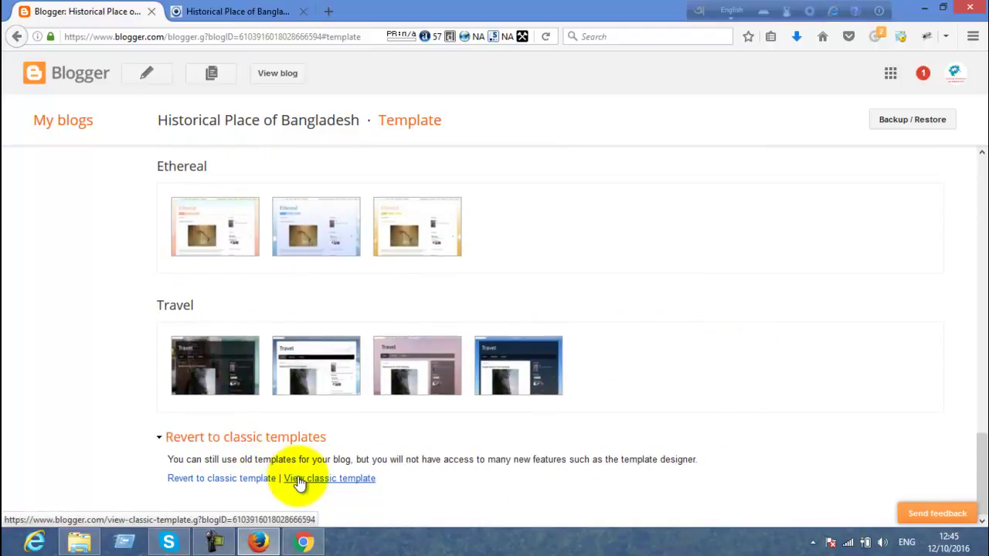
Return to the start of the Template page and dismiss the three notices above the template previews.
{"action": "scroll", "coordinate": [300, 482], "scroll_direction": "up", "scroll_amount": 15}
{"action": "scroll", "coordinate": [302, 479], "scroll_direction": "up", "scroll_amount": 2}
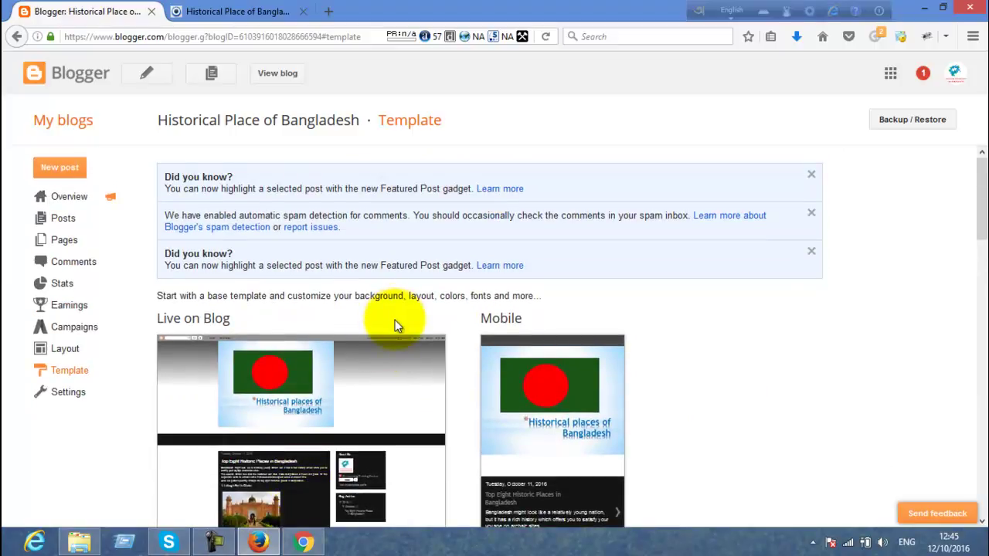
{"action": "left_click", "coordinate": [75, 371]}
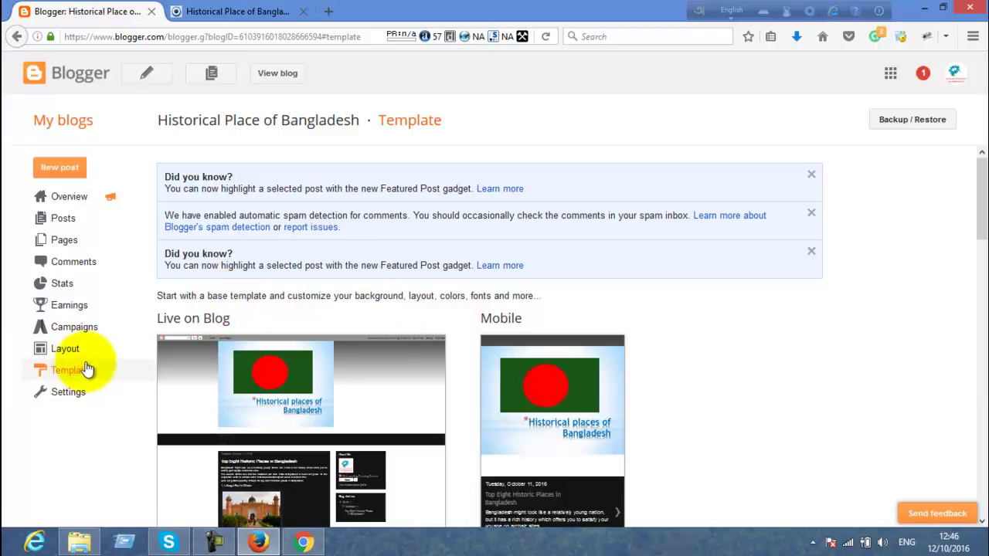
{"action": "left_click", "coordinate": [809, 253]}
{"action": "left_click", "coordinate": [812, 216]}
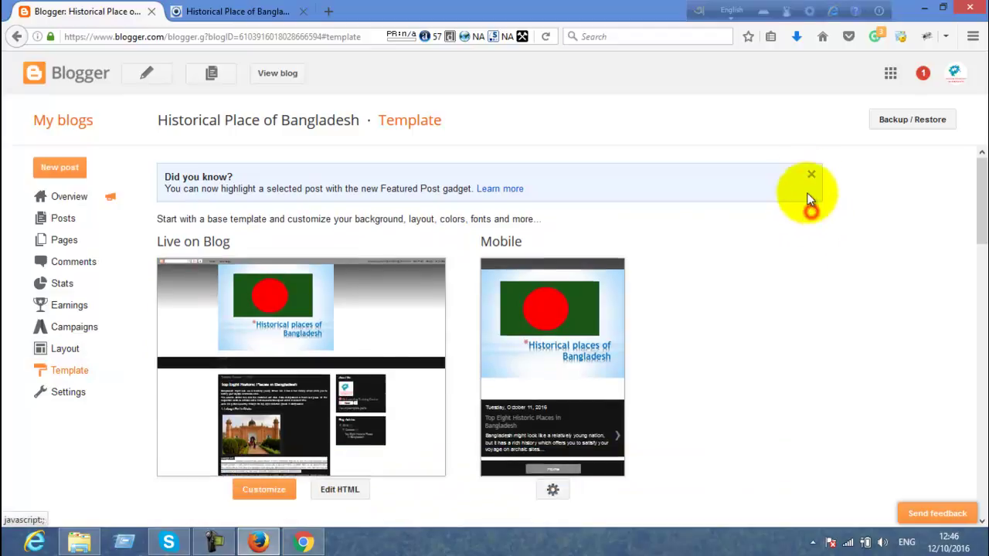
{"action": "left_click", "coordinate": [812, 176]}
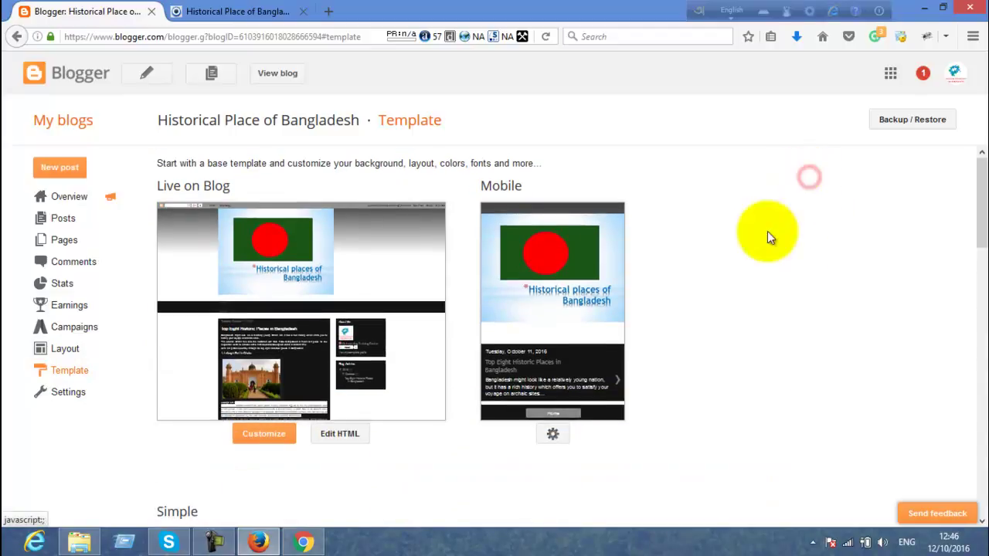
{"action": "left_click", "coordinate": [908, 125]}
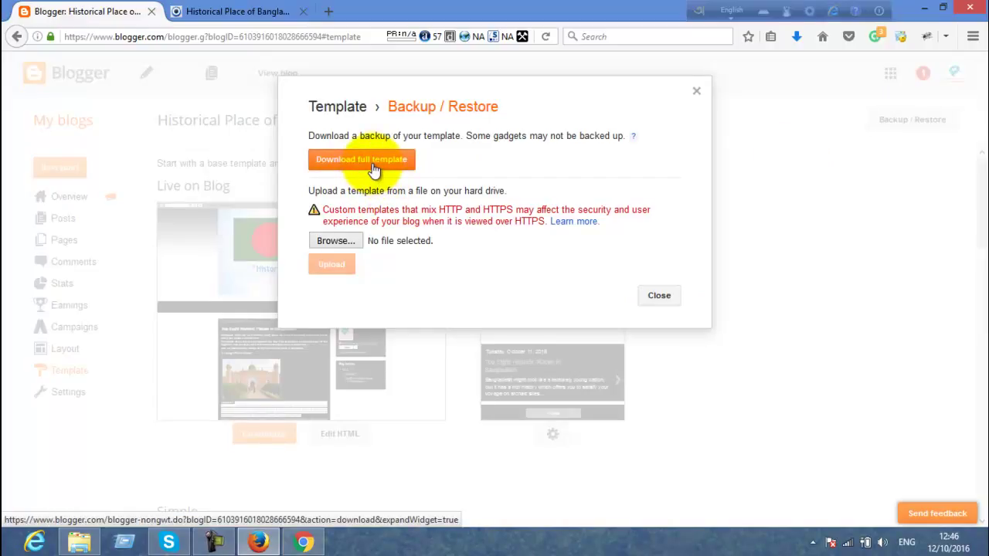
{"action": "left_click", "coordinate": [345, 245]}
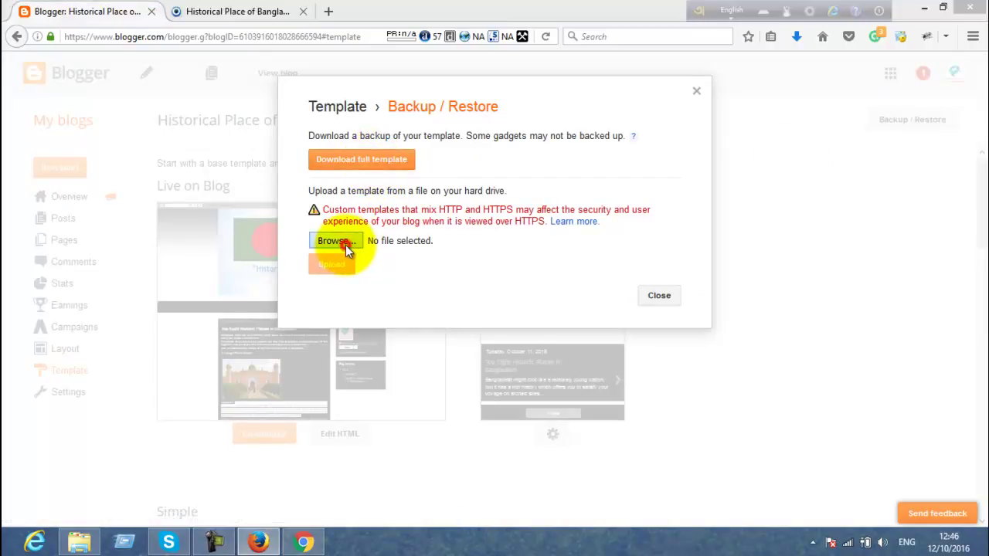
{"action": "left_click", "coordinate": [445, 323]}
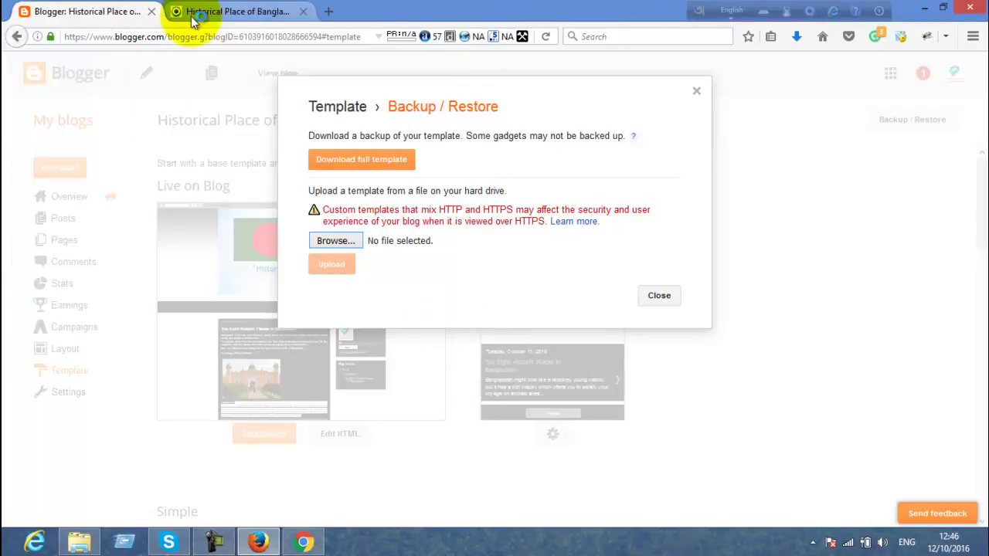
Open a new browser tab, close the published blog's tab, and search the web for "blogger templated".
{"action": "left_click", "coordinate": [328, 10]}
{"action": "left_click", "coordinate": [304, 12]}
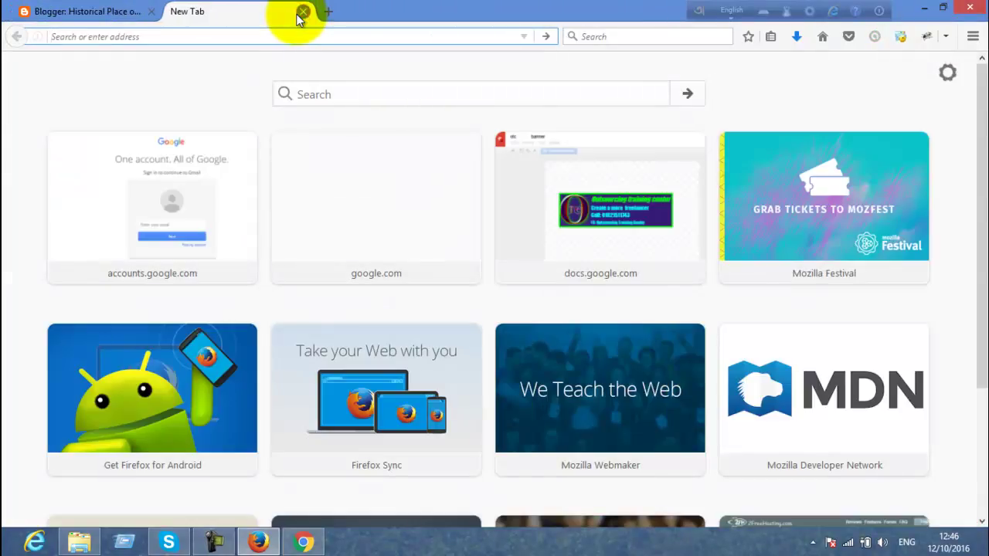
{"action": "type", "text": "bo"}
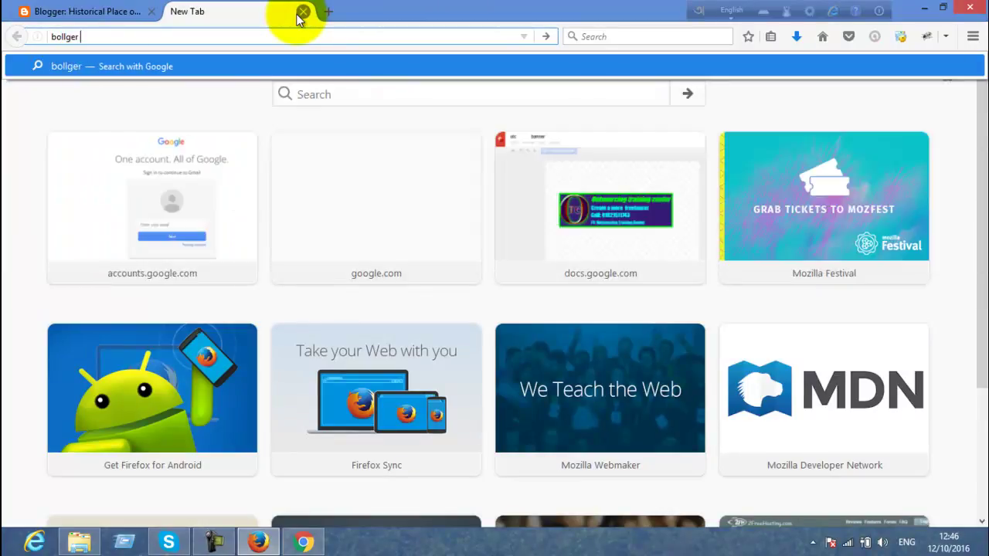
{"action": "key", "text": "BackSpace"}
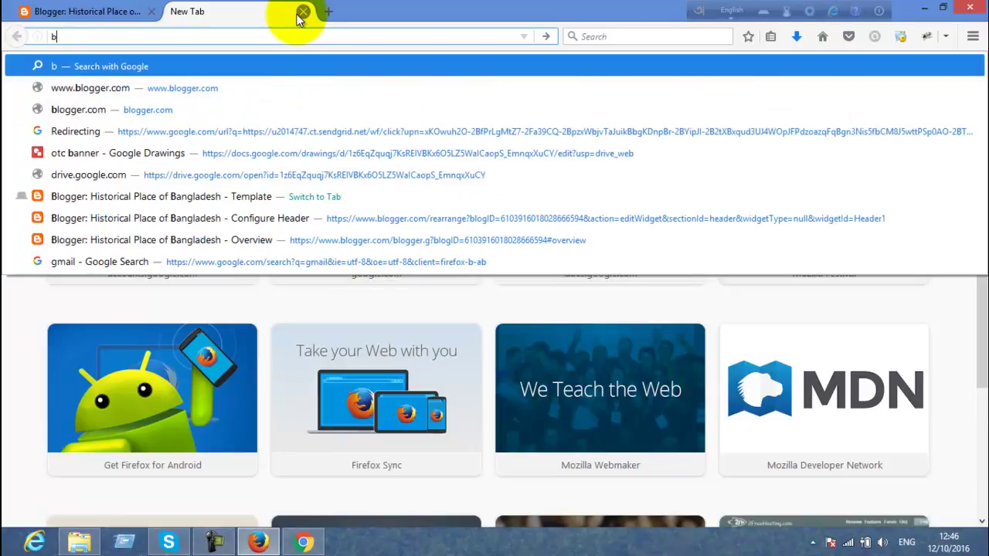
{"action": "type", "text": "logger te"}
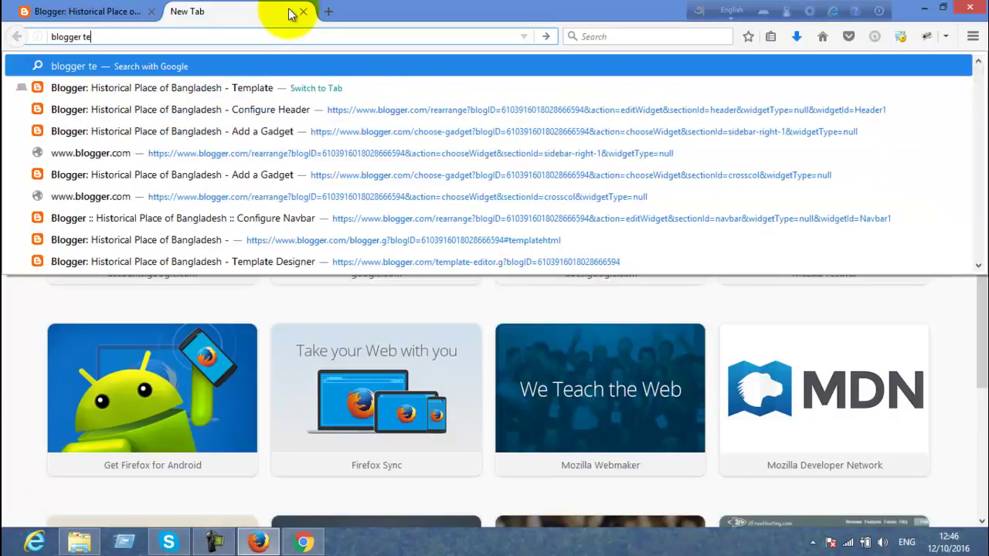
{"action": "type", "text": "mplated"}
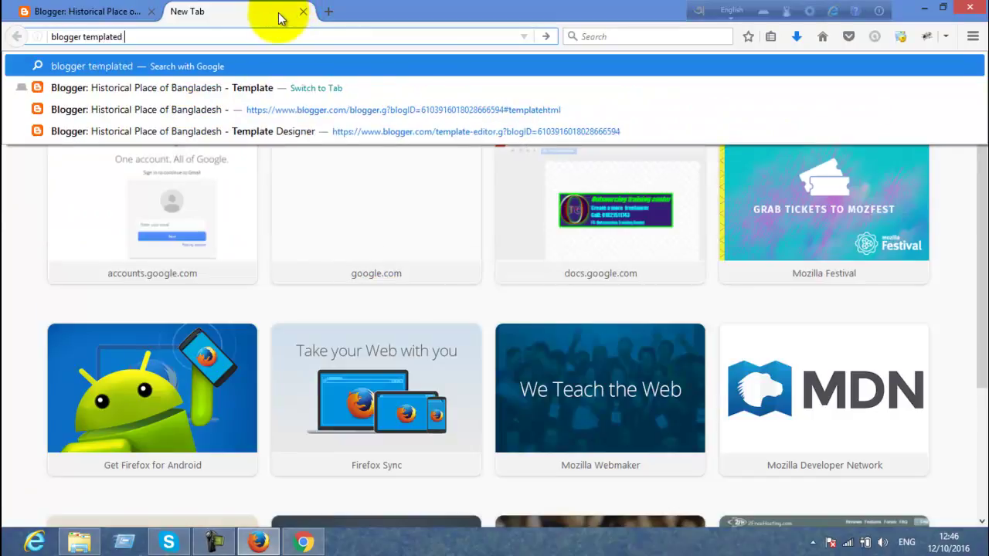
{"action": "key", "text": "Return"}
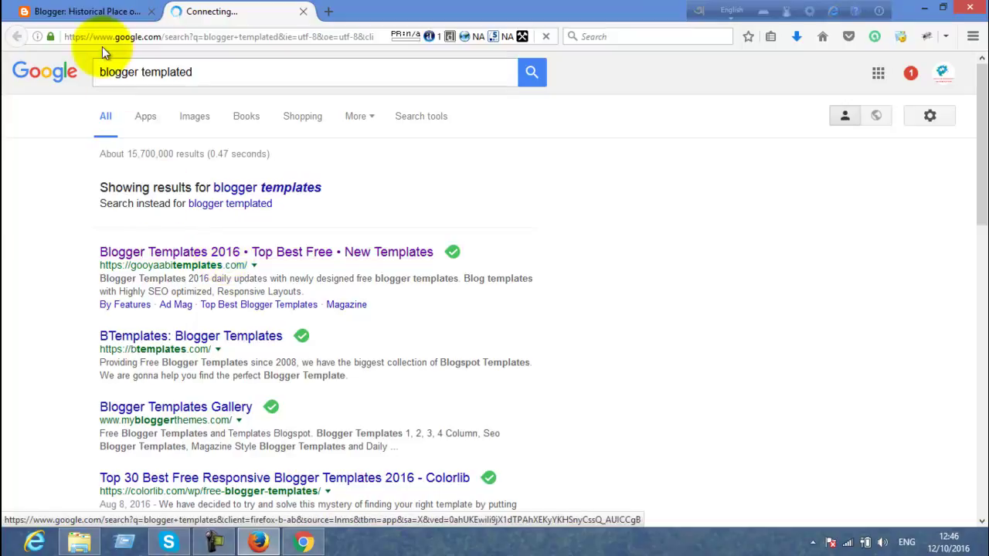
Close the blog's Backup / Restore dialog and open the Fusion Blogger Template page on gooyaabitemplates.com.
{"action": "left_click", "coordinate": [86, 11]}
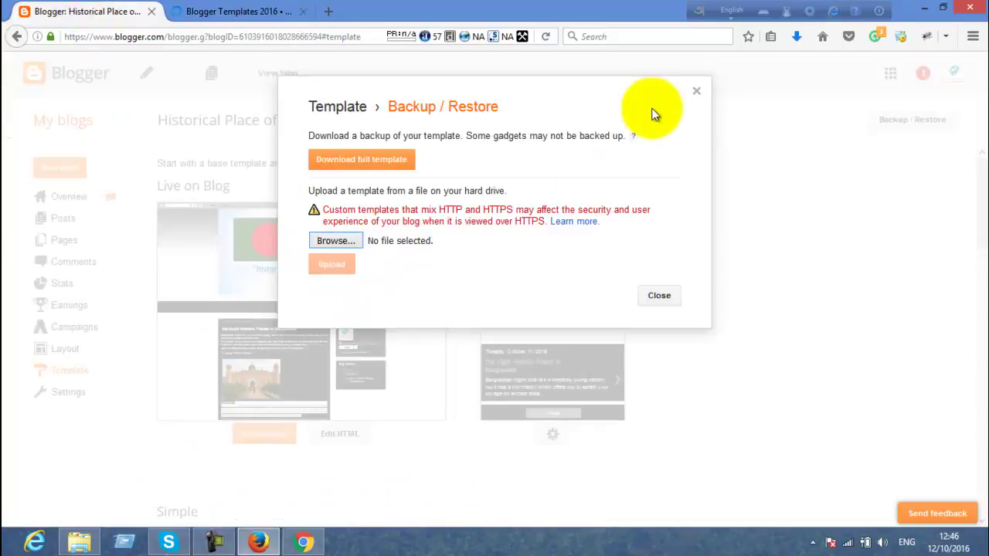
{"action": "left_click", "coordinate": [696, 90]}
{"action": "left_click", "coordinate": [240, 11]}
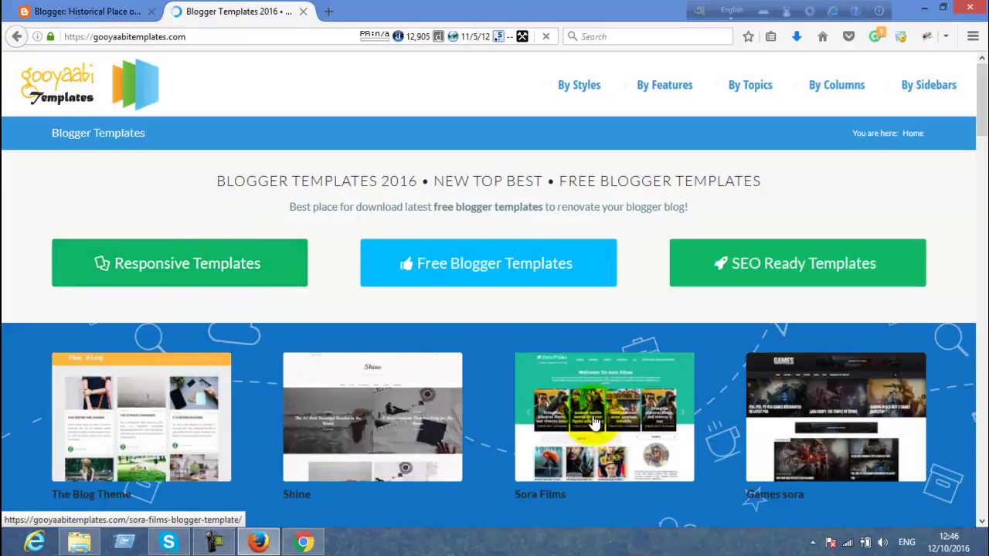
{"action": "scroll", "coordinate": [593, 417], "scroll_direction": "down", "scroll_amount": 4}
{"action": "left_click", "coordinate": [590, 315]}
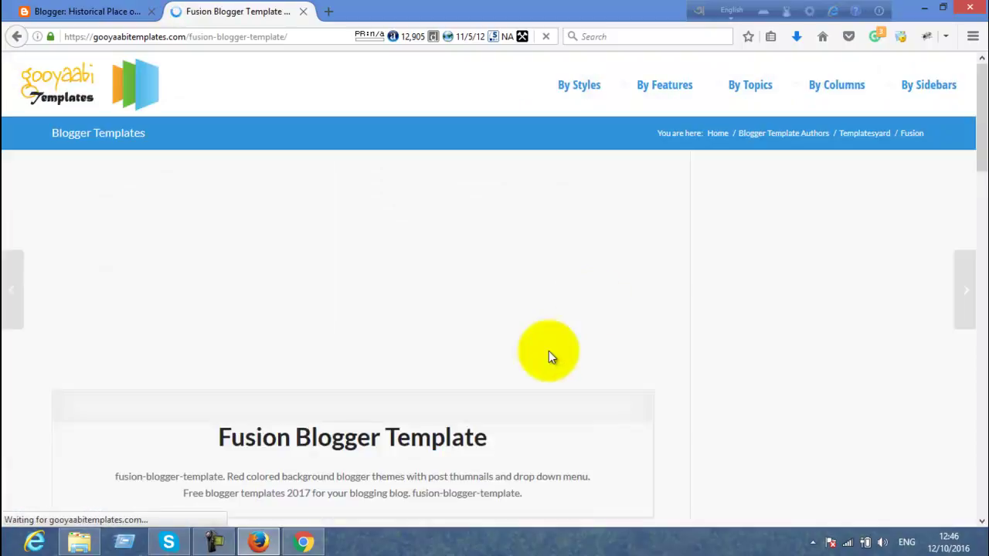
Download the Fusion template, saving Fusion-Blogger-Template.zip to disk.
{"action": "scroll", "coordinate": [463, 406], "scroll_direction": "down", "scroll_amount": 3}
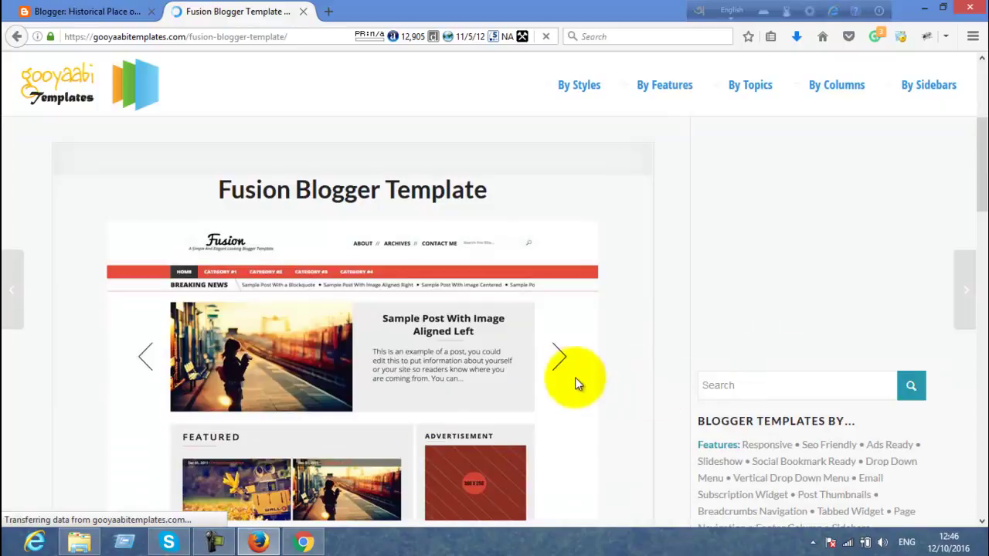
{"action": "scroll", "coordinate": [595, 353], "scroll_direction": "down", "scroll_amount": 7}
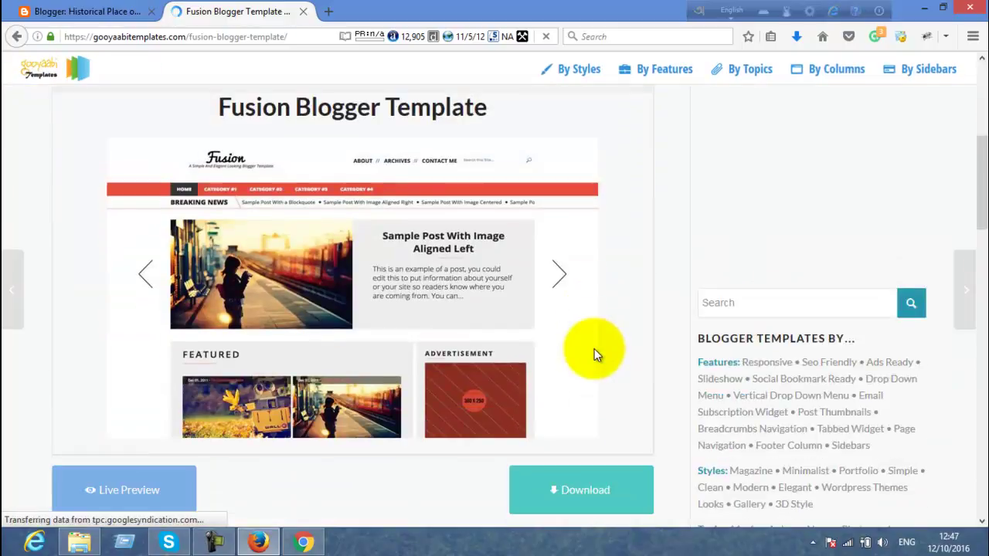
{"action": "left_click", "coordinate": [566, 245]}
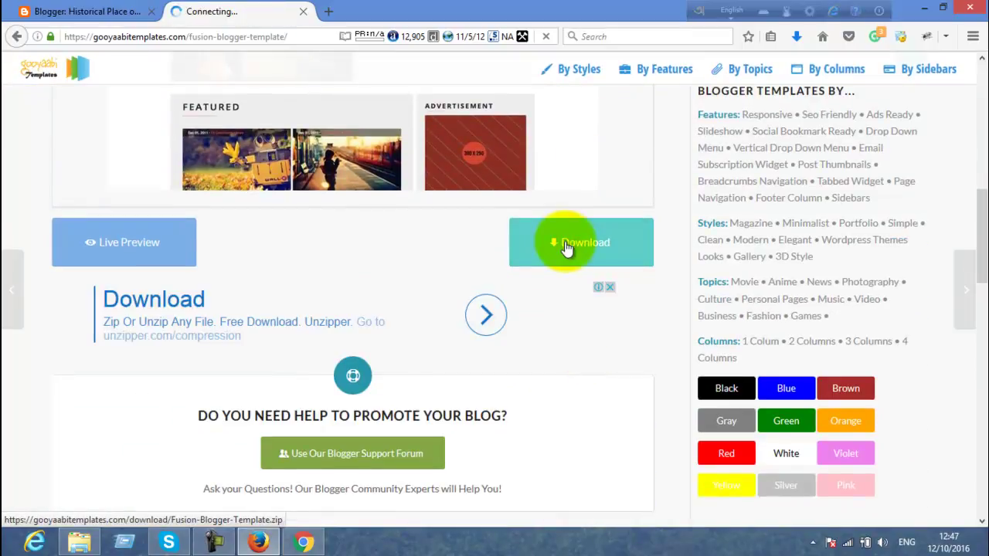
{"action": "left_click", "coordinate": [391, 344]}
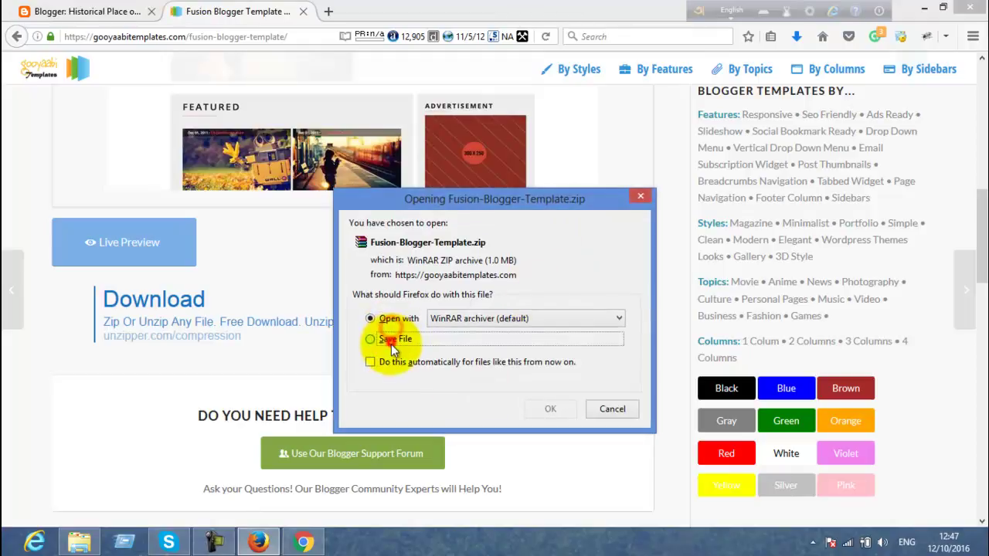
{"action": "left_click", "coordinate": [539, 408]}
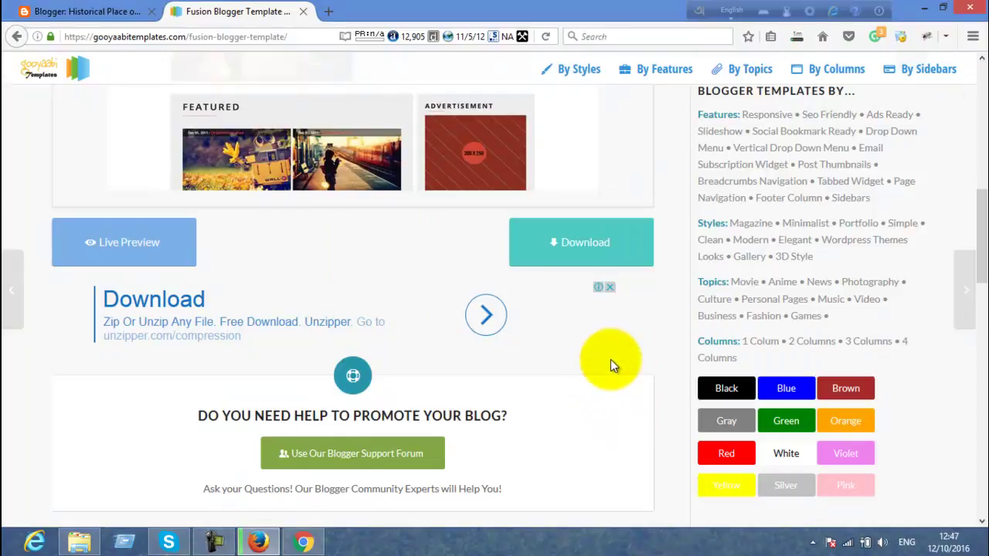
Reopen the blog's Backup / Restore dialog and show the downloaded Fusion-Blogger-Template.zip in its containing folder.
{"action": "left_click", "coordinate": [108, 9]}
{"action": "left_click", "coordinate": [883, 120]}
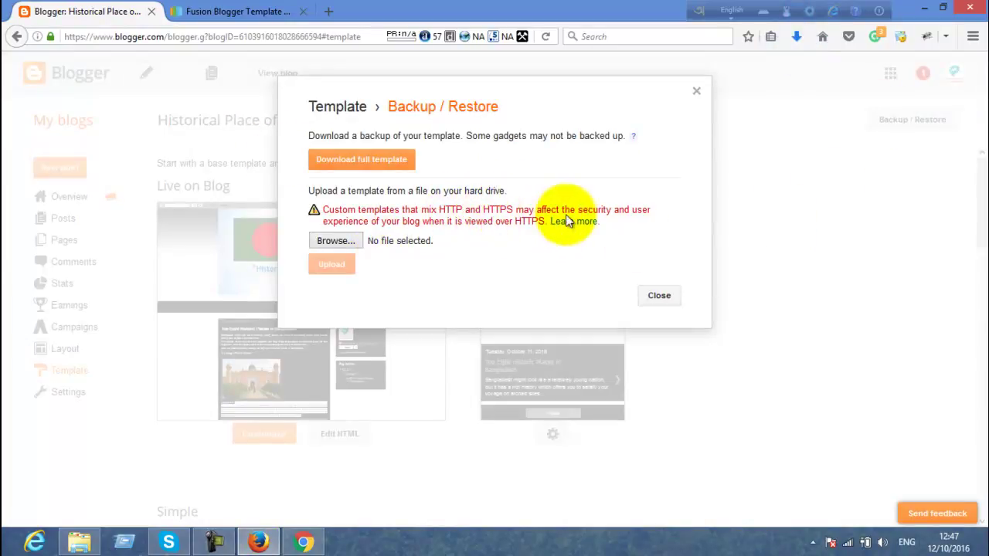
{"action": "left_click", "coordinate": [795, 36]}
{"action": "right_click", "coordinate": [672, 89]}
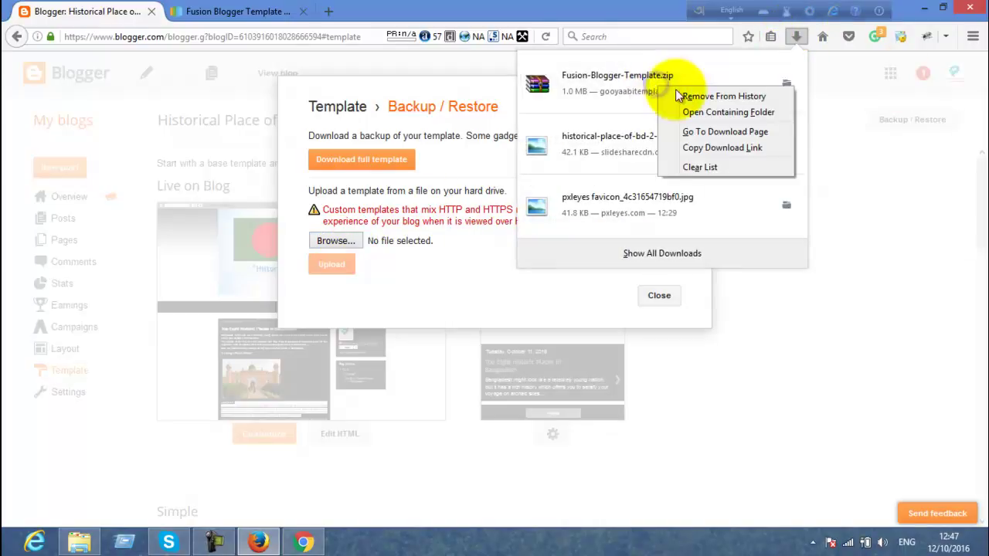
{"action": "left_click", "coordinate": [786, 83]}
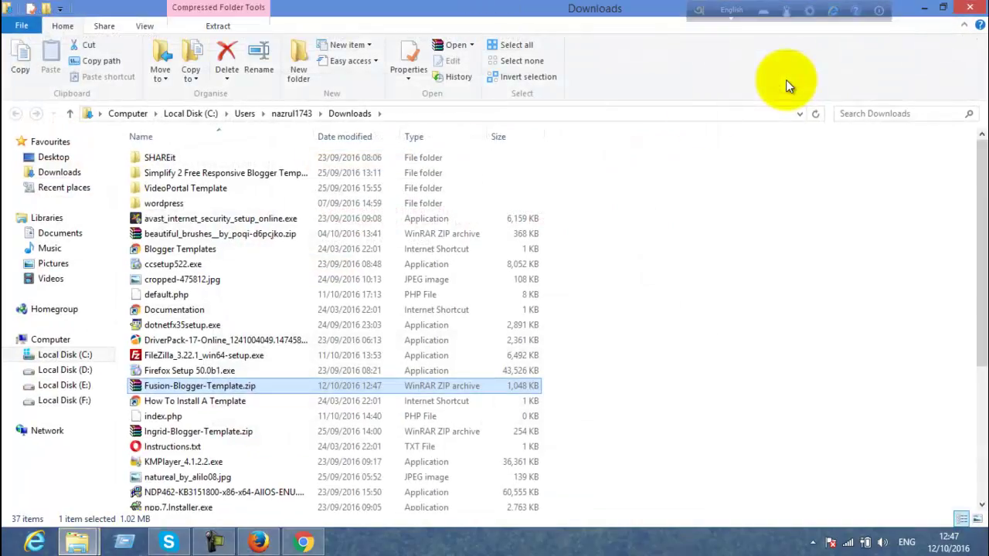
Extract Fusion-Blogger-Template.zip in the Downloads folder, locate Fusion-Free.xml in the extracted folder, and return to the blog's Backup / Restore dialog.
{"action": "right_click", "coordinate": [267, 380]}
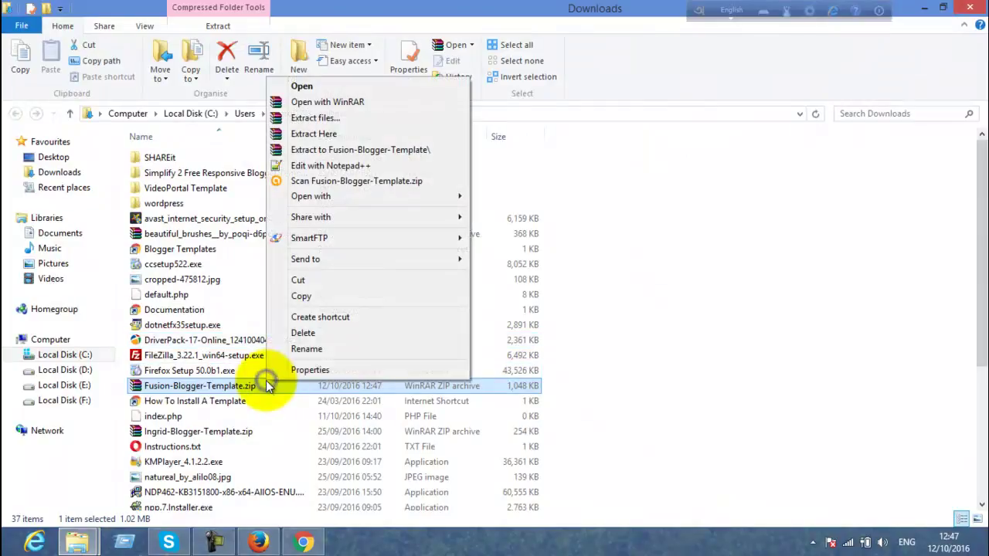
{"action": "mouse_move", "coordinate": [310, 199]}
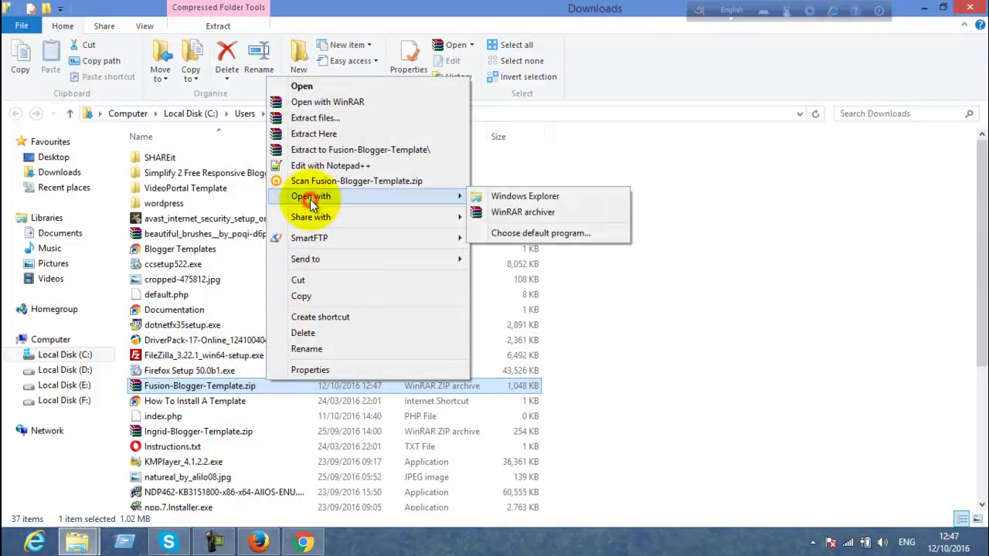
{"action": "left_click", "coordinate": [317, 133]}
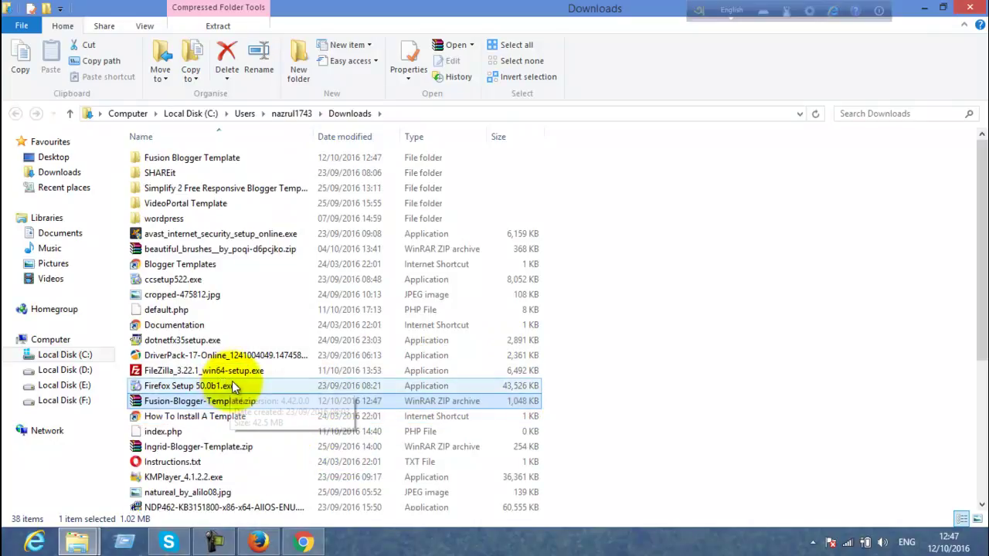
{"action": "double_click", "coordinate": [215, 158]}
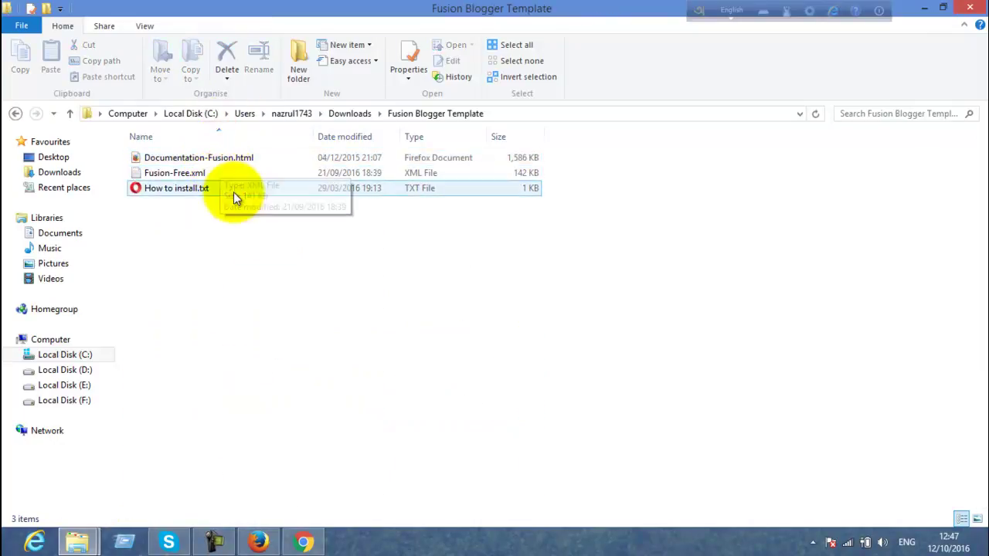
{"action": "left_click", "coordinate": [240, 176]}
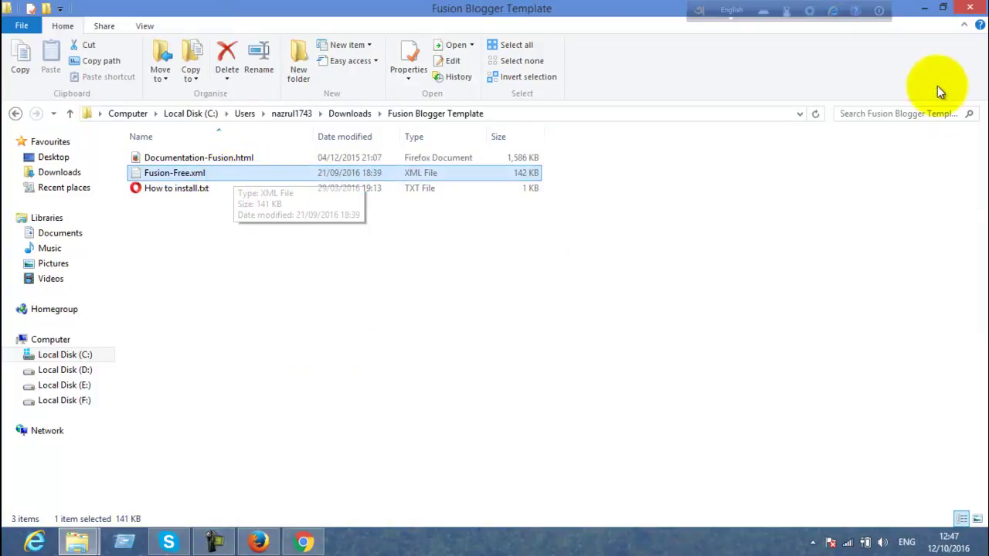
{"action": "left_click", "coordinate": [931, 6]}
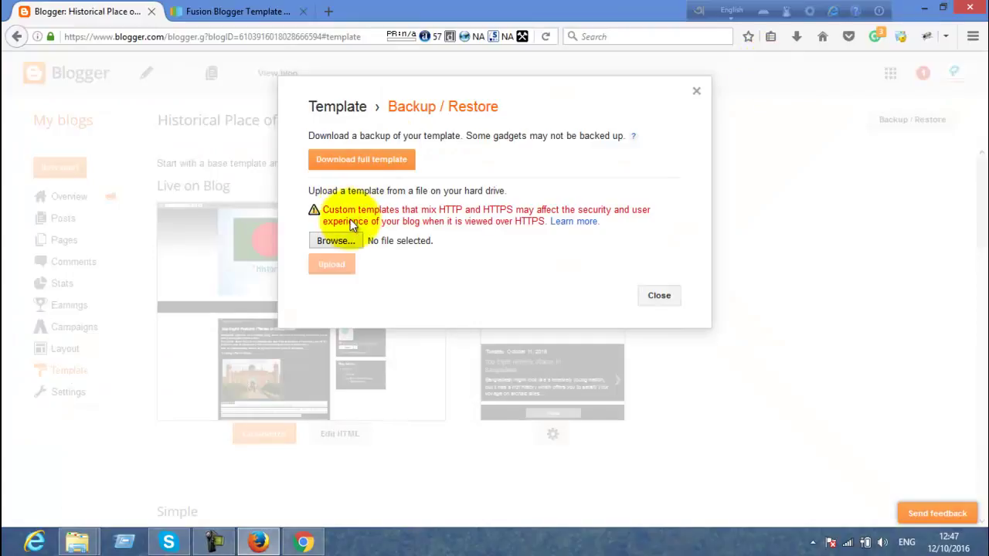
Upload Fusion-Free.xml from the Fusion Blogger Template folder in Downloads as the blog's template.
{"action": "left_click", "coordinate": [334, 240]}
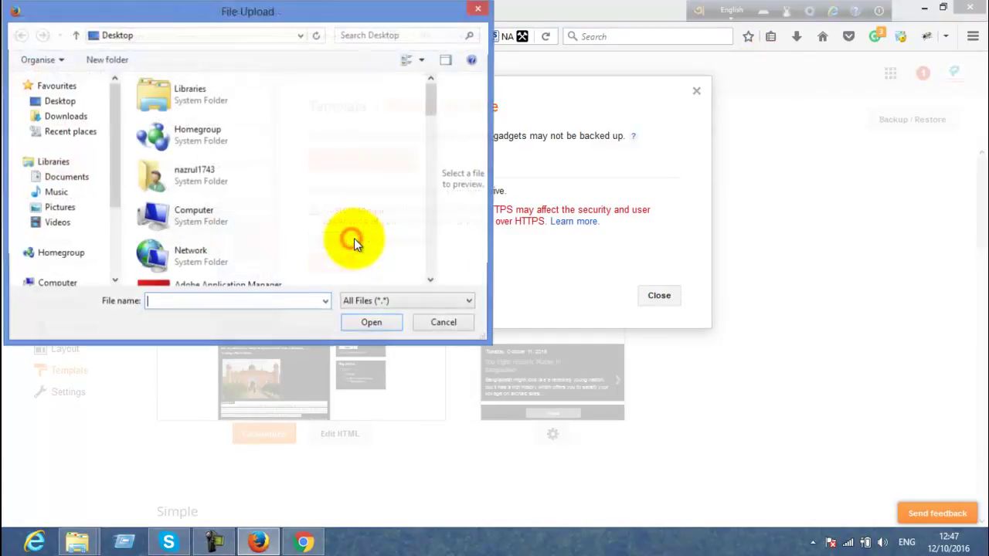
{"action": "left_click", "coordinate": [65, 116]}
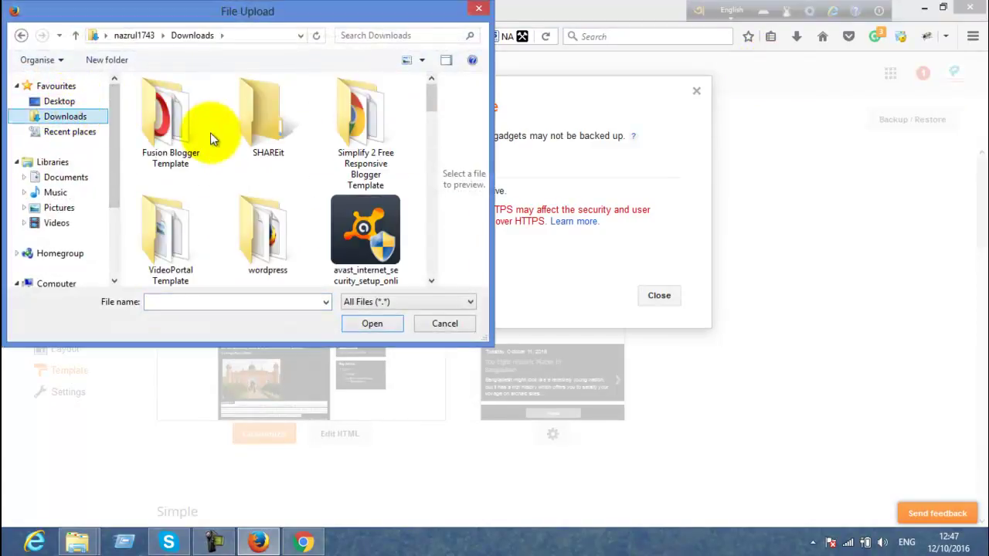
{"action": "left_click", "coordinate": [158, 123]}
{"action": "double_click", "coordinate": [158, 123]}
{"action": "left_click", "coordinate": [178, 118]}
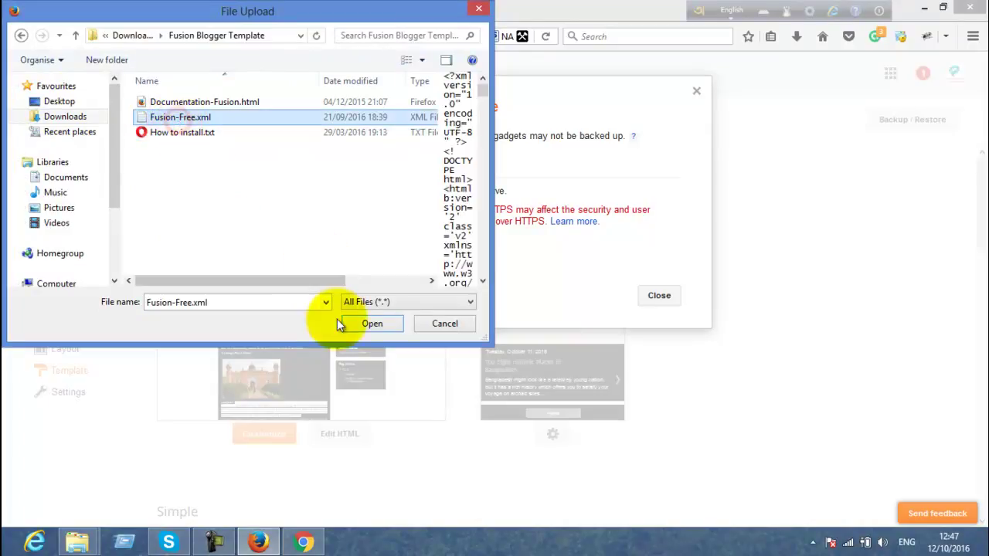
{"action": "left_click", "coordinate": [369, 324]}
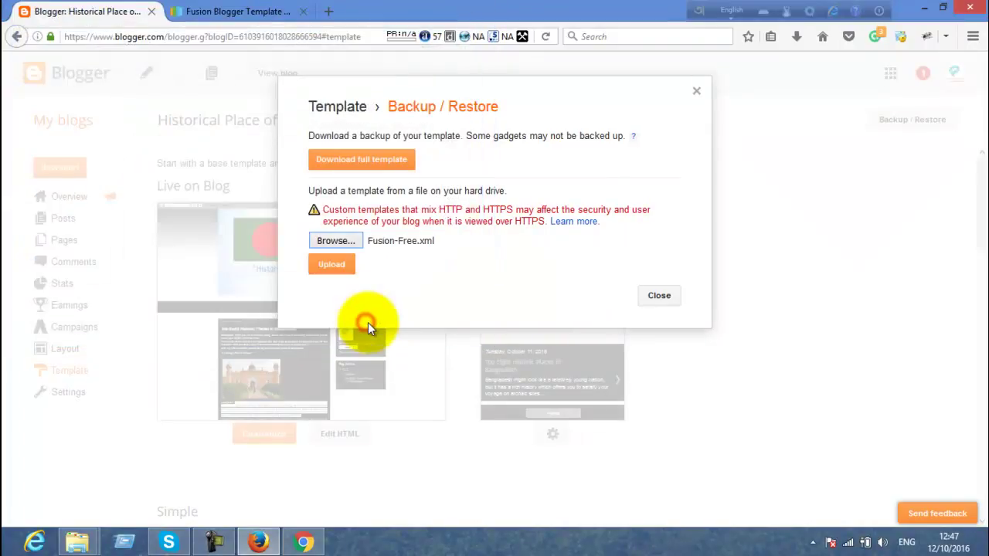
{"action": "left_click", "coordinate": [339, 275]}
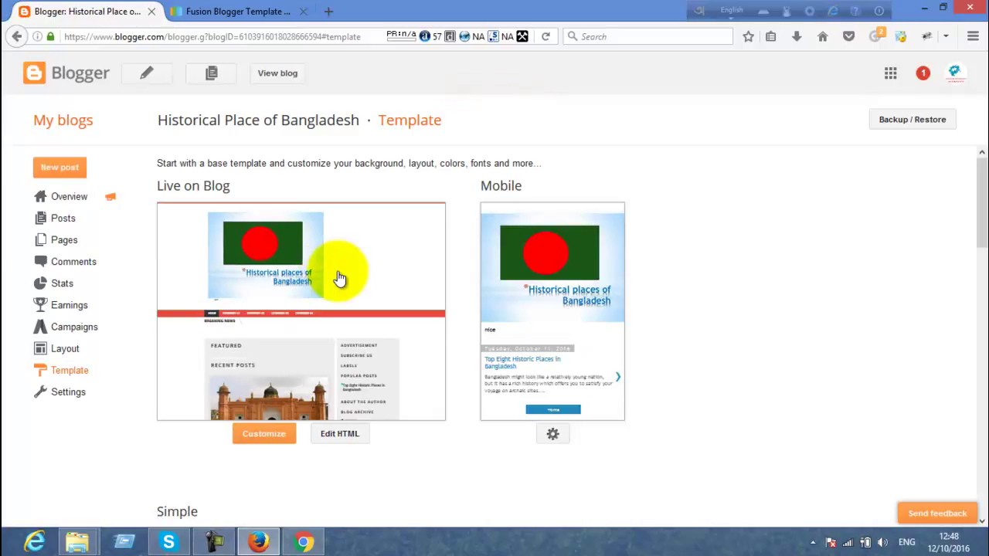
Open the live blog from the Template page and examine how its home page looks with the uploaded template.
{"action": "scroll", "coordinate": [183, 397], "scroll_direction": "down", "scroll_amount": 5}
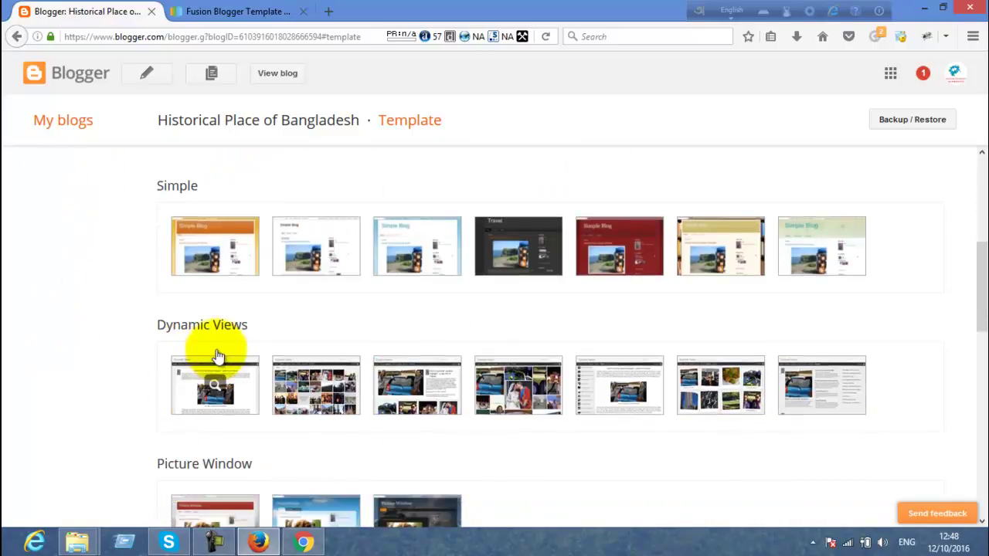
{"action": "scroll", "coordinate": [216, 352], "scroll_direction": "up", "scroll_amount": 3}
{"action": "scroll", "coordinate": [261, 349], "scroll_direction": "up", "scroll_amount": 3}
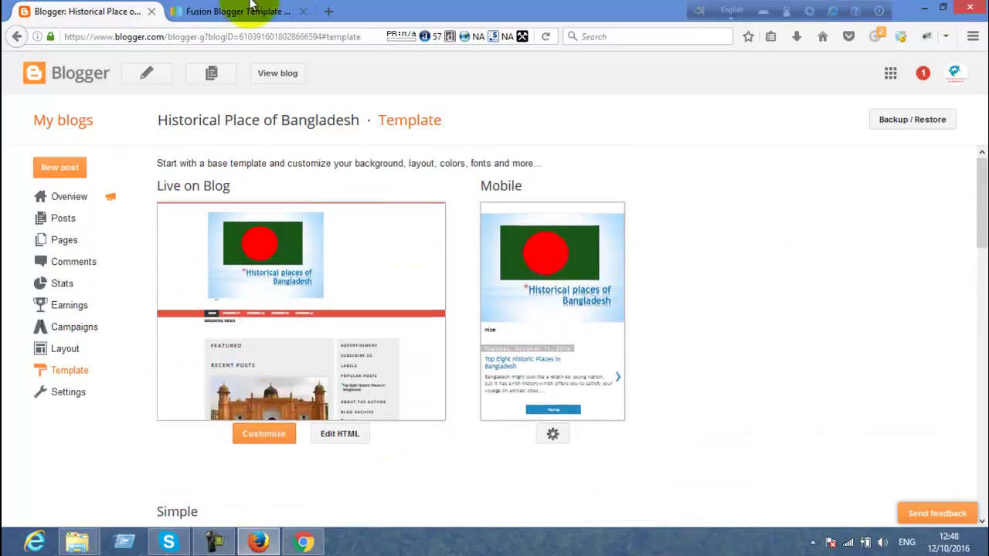
{"action": "left_click", "coordinate": [247, 11]}
{"action": "left_click", "coordinate": [112, 10]}
{"action": "left_click", "coordinate": [279, 72]}
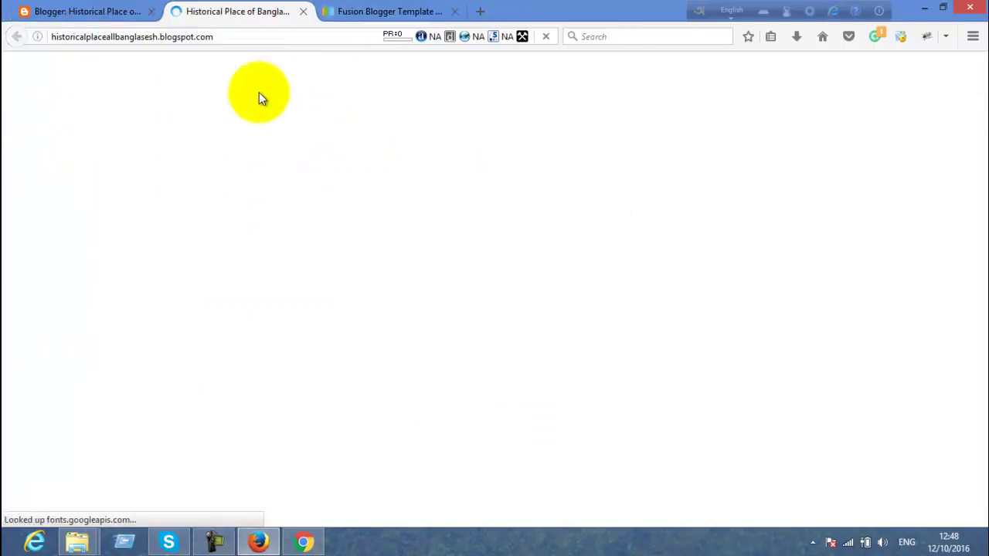
{"action": "scroll", "coordinate": [535, 279], "scroll_direction": "down", "scroll_amount": 10}
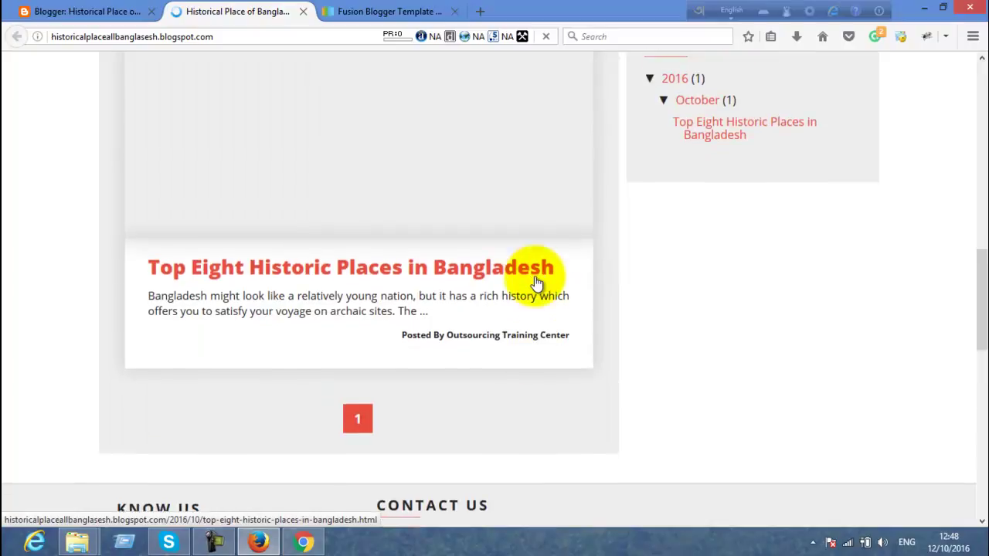
{"action": "scroll", "coordinate": [535, 280], "scroll_direction": "down", "scroll_amount": 1}
{"action": "scroll", "coordinate": [535, 280], "scroll_direction": "up", "scroll_amount": 3}
{"action": "scroll", "coordinate": [534, 284], "scroll_direction": "down", "scroll_amount": 5}
{"action": "scroll", "coordinate": [535, 284], "scroll_direction": "up", "scroll_amount": 5}
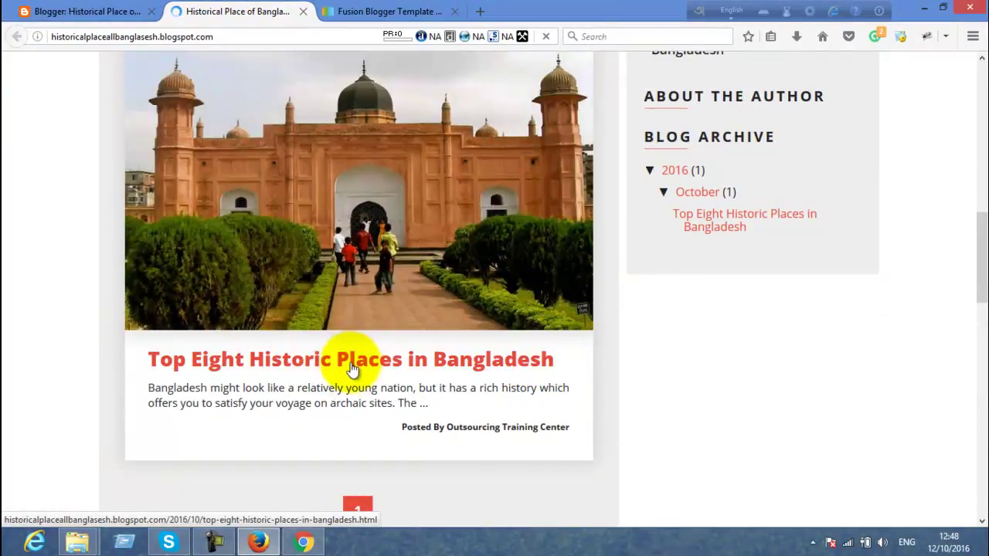
Open the post Top Eight Historic Places in Bangladesh on the live blog and look through its layout.
{"action": "scroll", "coordinate": [355, 379], "scroll_direction": "up", "scroll_amount": 3}
{"action": "scroll", "coordinate": [358, 379], "scroll_direction": "down", "scroll_amount": 3}
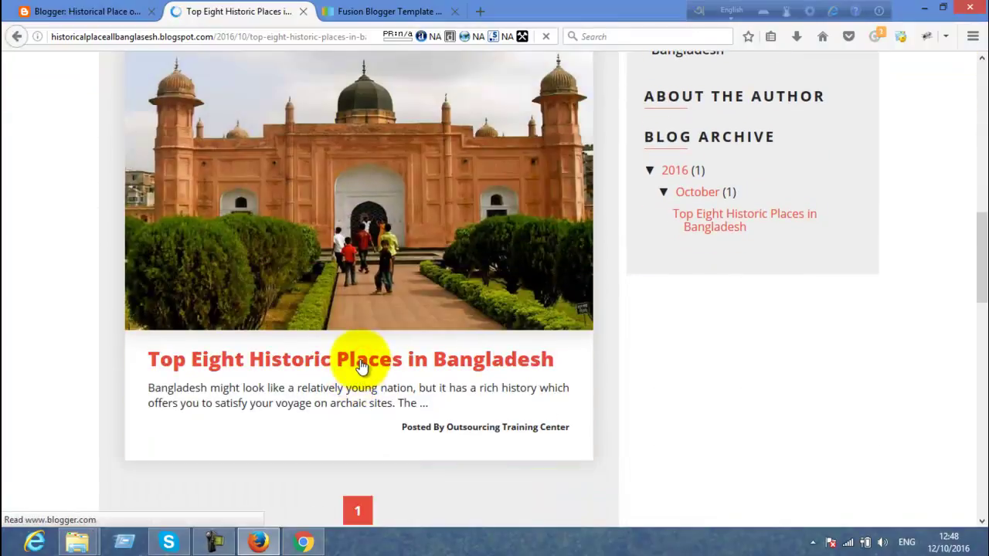
{"action": "scroll", "coordinate": [375, 355], "scroll_direction": "down", "scroll_amount": 7}
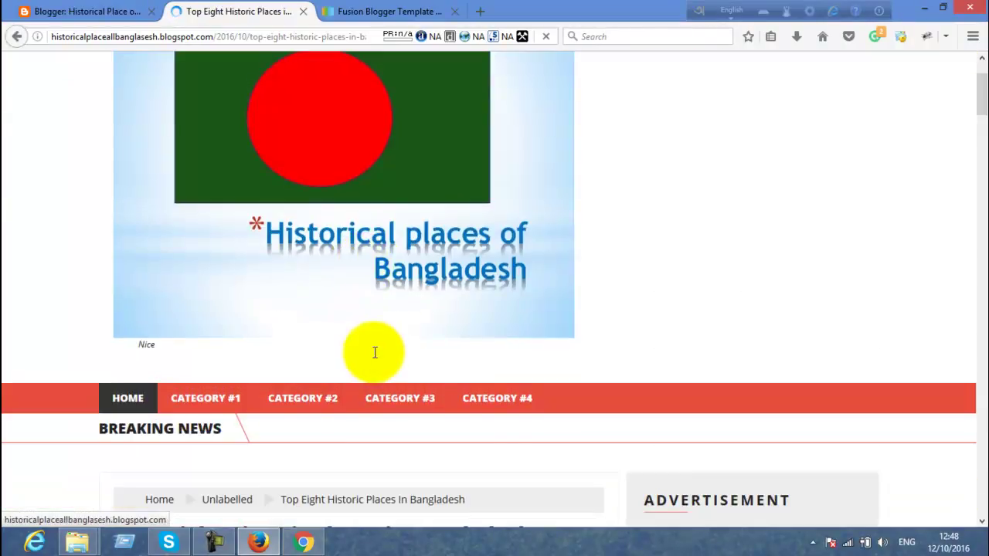
{"action": "scroll", "coordinate": [376, 358], "scroll_direction": "down", "scroll_amount": 7}
{"action": "scroll", "coordinate": [261, 283], "scroll_direction": "up", "scroll_amount": 5}
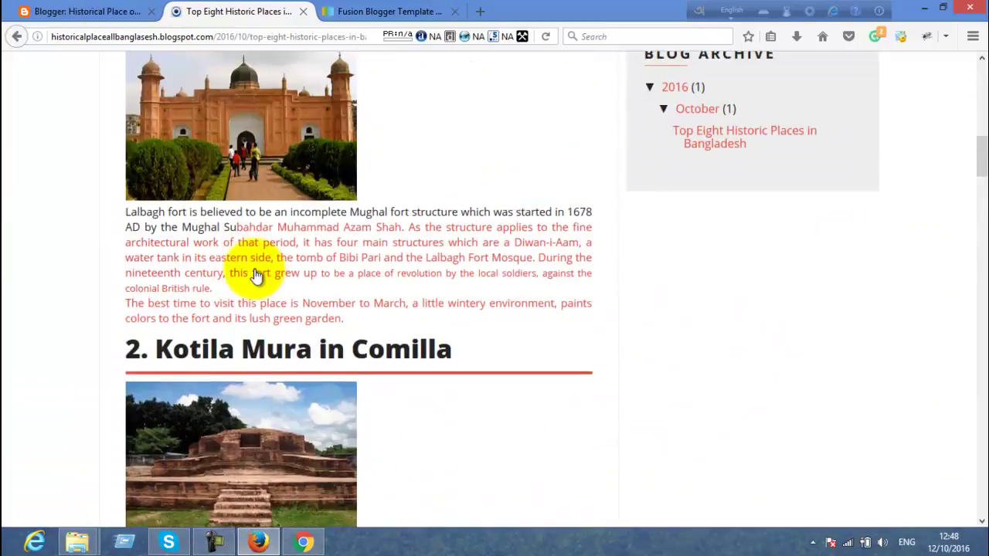
Leave the post for the blog's home page, return to the Blogger Template page and close the Fusion Blogger Template page.
{"action": "left_click", "coordinate": [16, 39]}
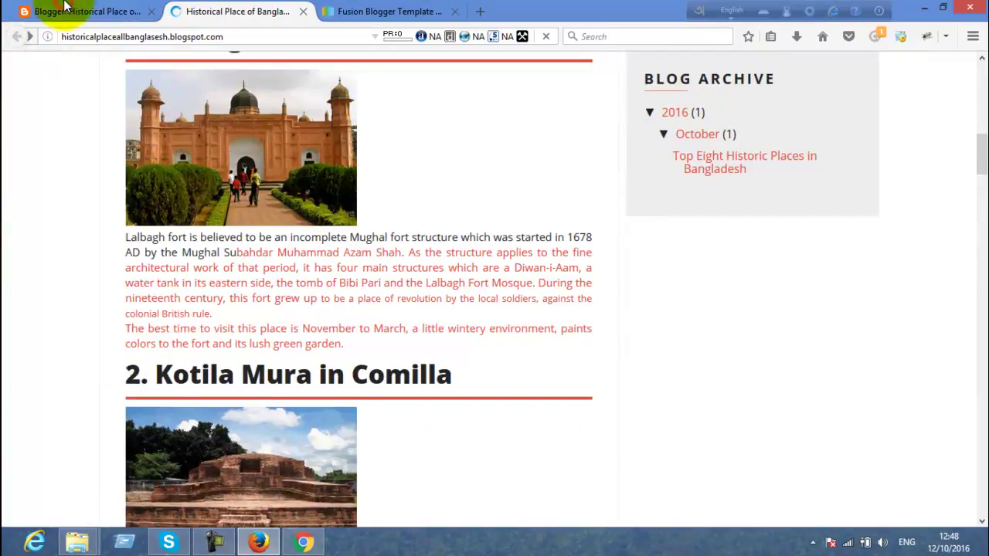
{"action": "left_click", "coordinate": [85, 11]}
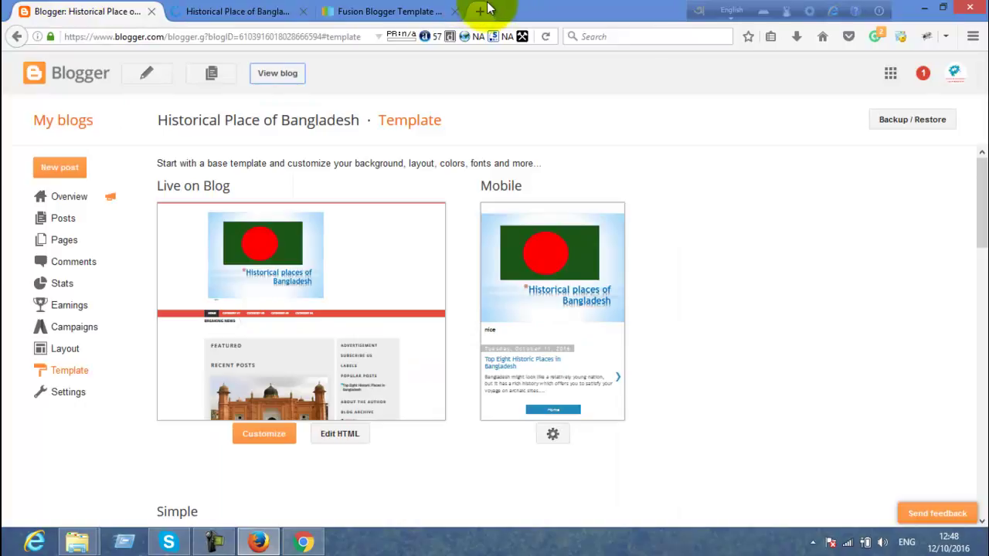
{"action": "left_click", "coordinate": [458, 12]}
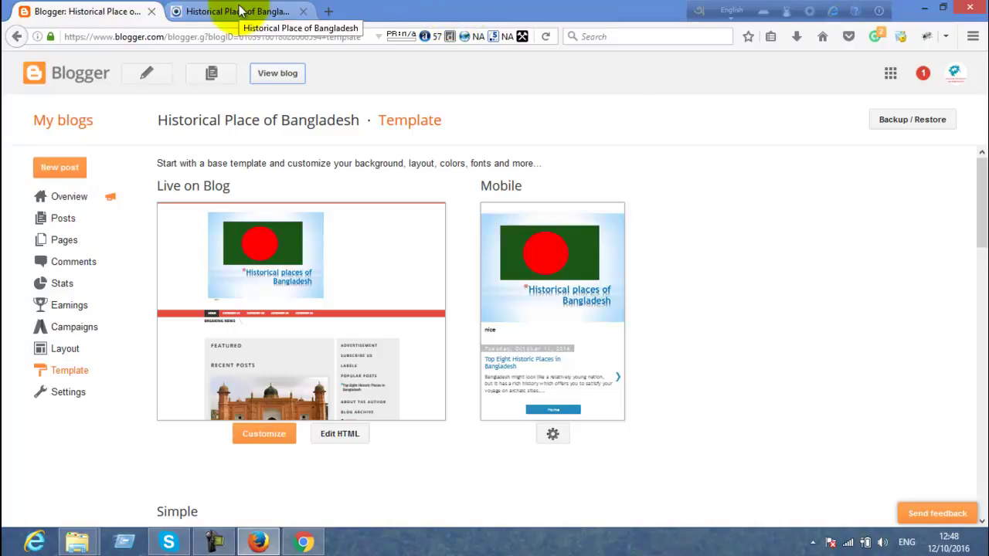
Open the blog's basic settings, view the description editor without saving changes, and open the privacy options.
{"action": "left_click", "coordinate": [78, 396]}
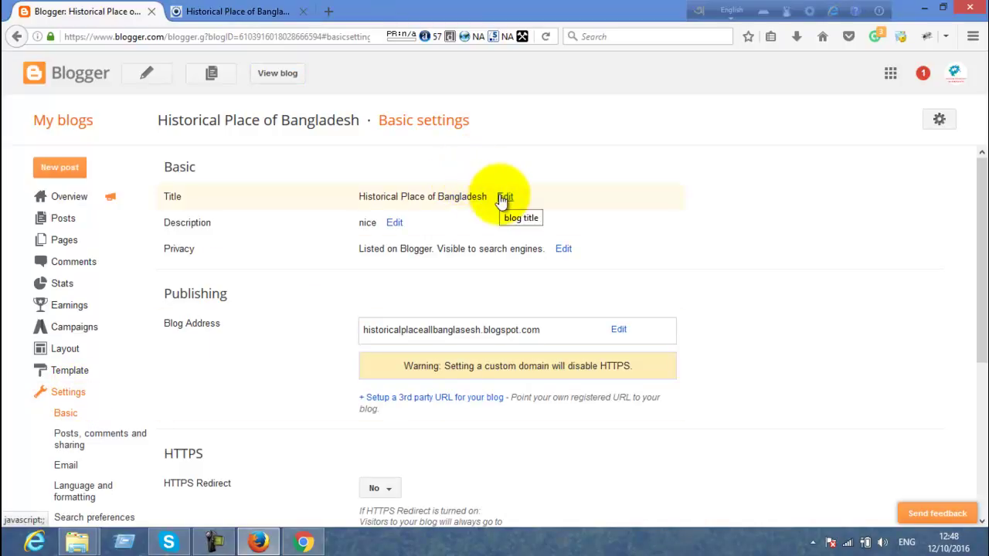
{"action": "left_click", "coordinate": [394, 224]}
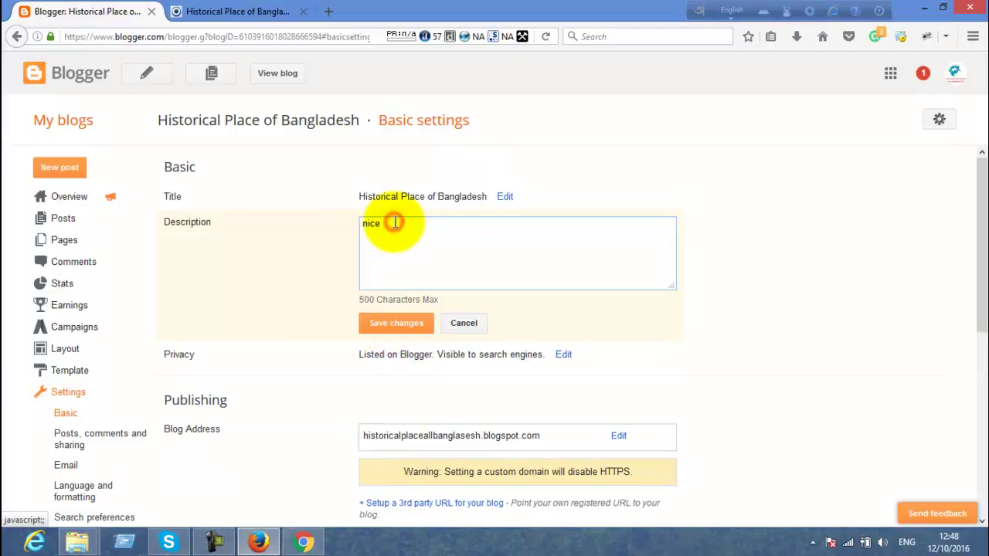
{"action": "left_click", "coordinate": [452, 318]}
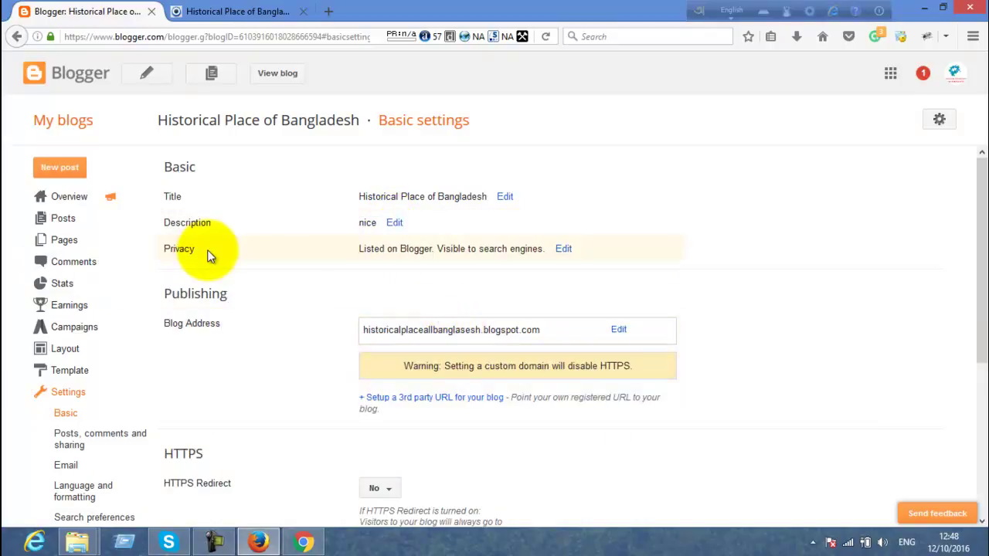
{"action": "left_click", "coordinate": [563, 250]}
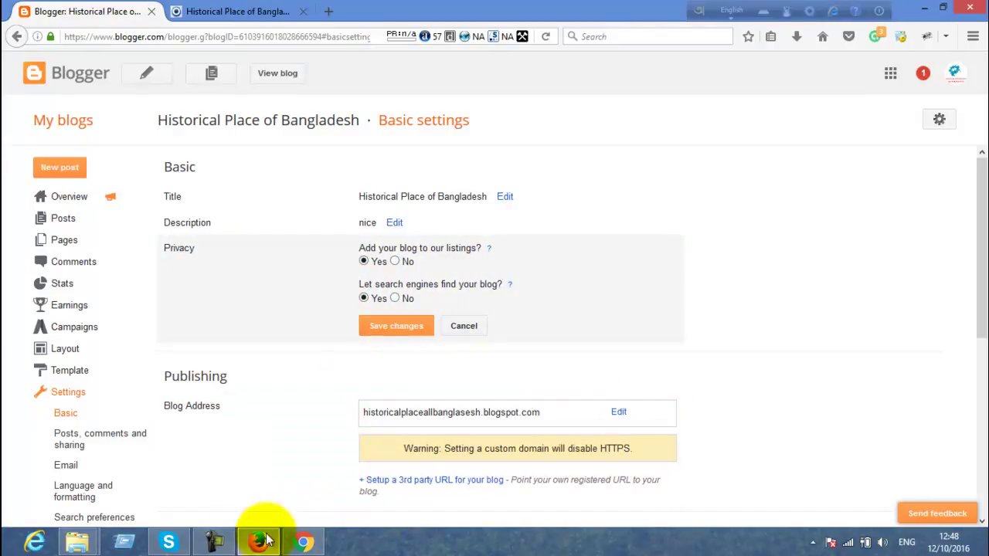
{"action": "left_click", "coordinate": [216, 542]}
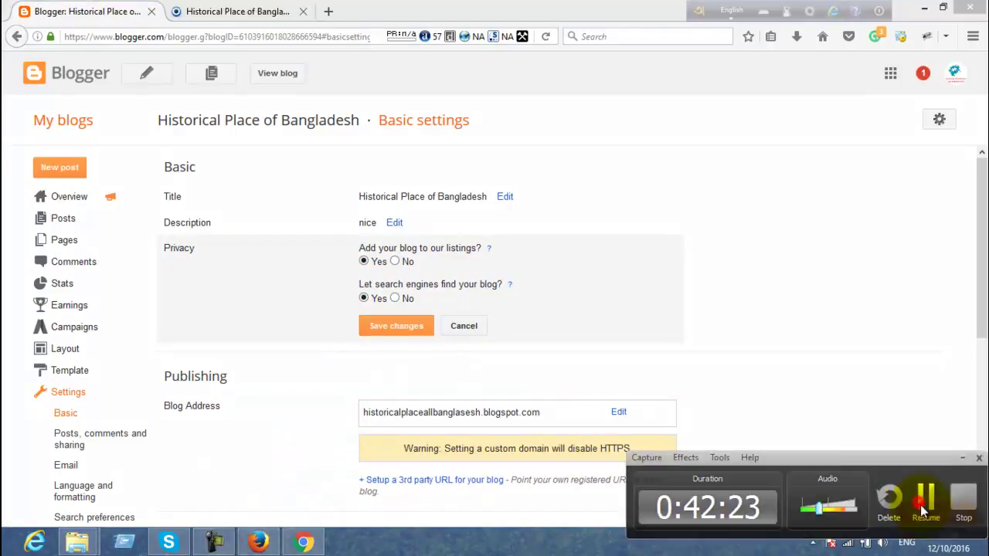
{"action": "left_click", "coordinate": [920, 508]}
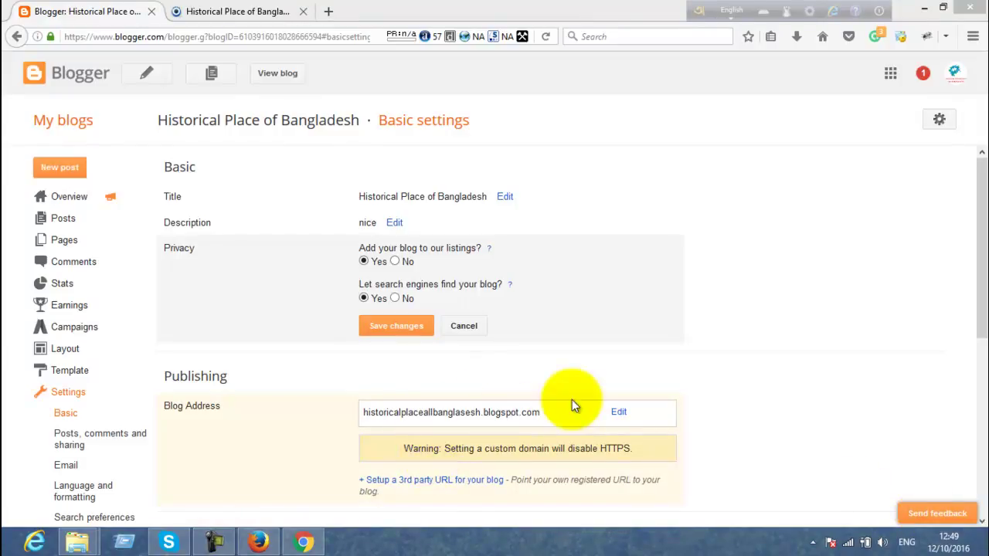
Look through the publishing, HTTPS and permissions sections of the basic settings.
{"action": "scroll", "coordinate": [499, 390], "scroll_direction": "down", "scroll_amount": 4}
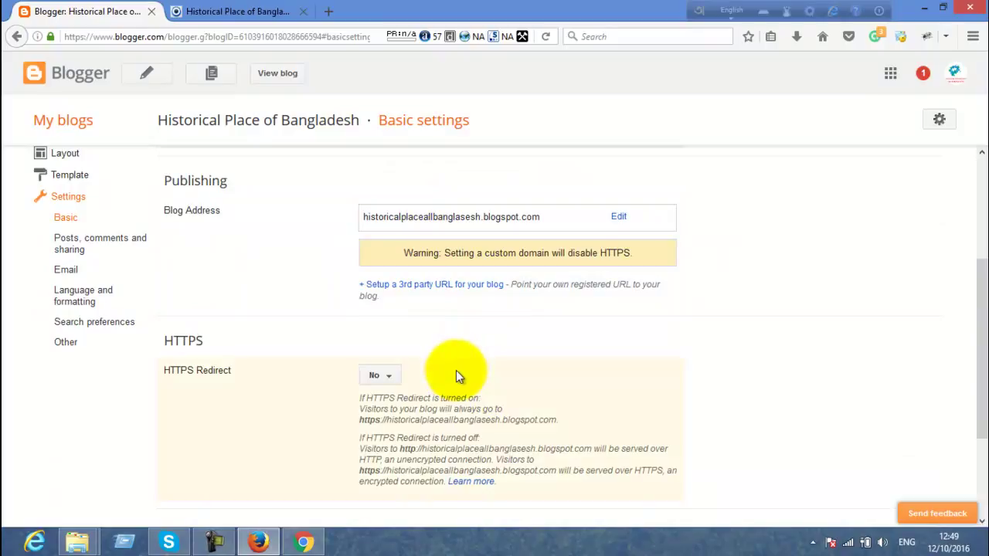
{"action": "scroll", "coordinate": [456, 370], "scroll_direction": "down", "scroll_amount": 3}
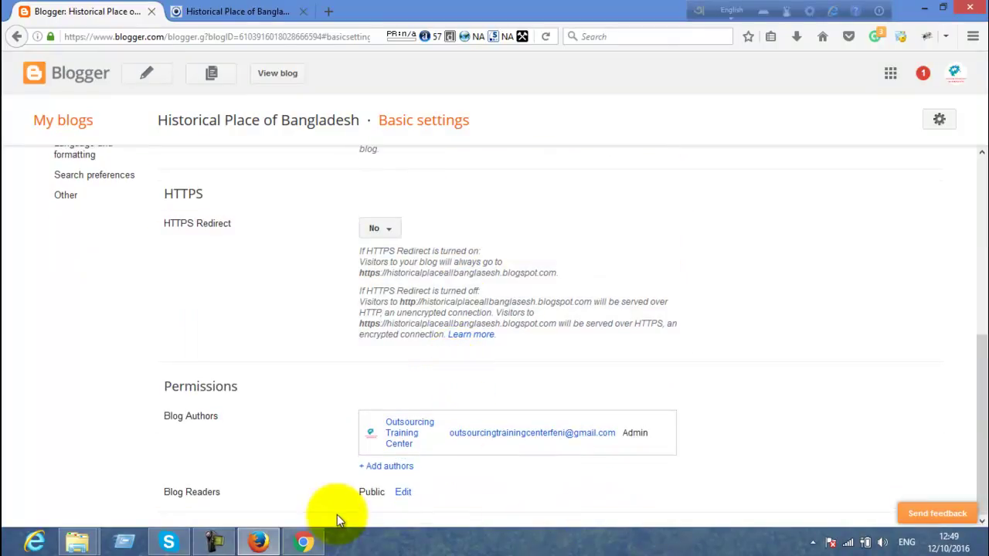
{"action": "scroll", "coordinate": [335, 513], "scroll_direction": "up", "scroll_amount": 6}
Open the posts, comments and sharing settings and review them through to the Google+ sharing options.
{"action": "left_click", "coordinate": [67, 434]}
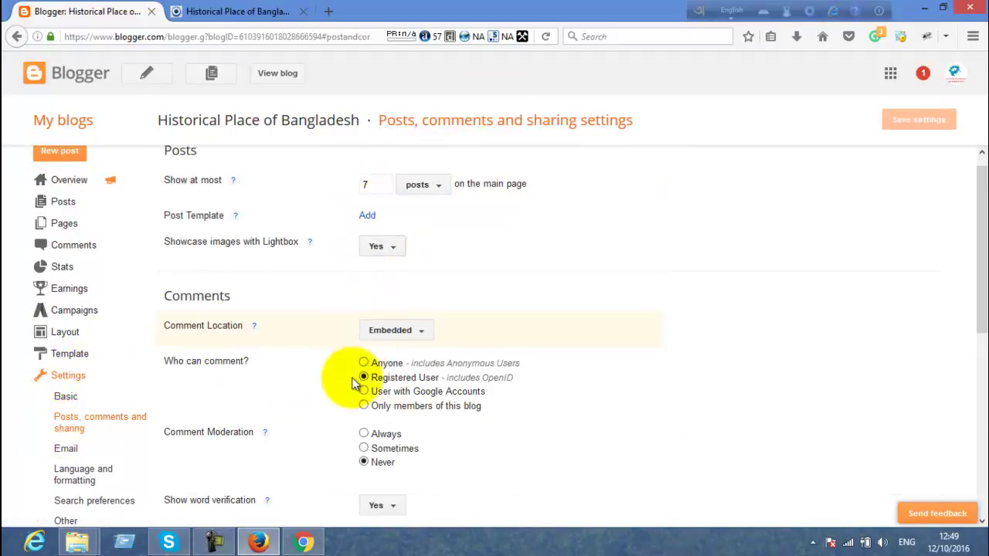
{"action": "scroll", "coordinate": [342, 457], "scroll_direction": "down", "scroll_amount": 5}
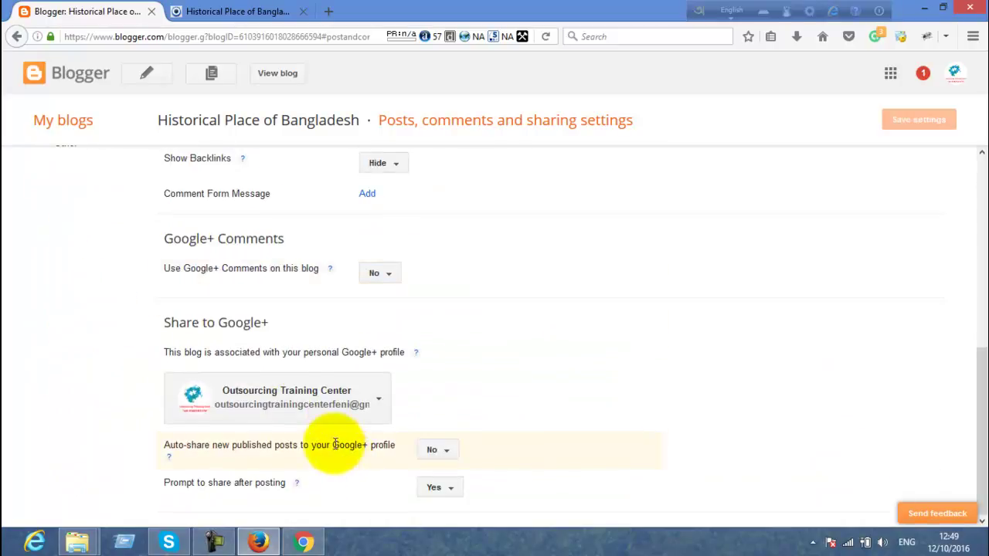
{"action": "scroll", "coordinate": [334, 444], "scroll_direction": "up", "scroll_amount": 5}
View the blog's email settings with the comment notification address, the language and formatting settings, and the search preferences.
{"action": "left_click", "coordinate": [79, 404]}
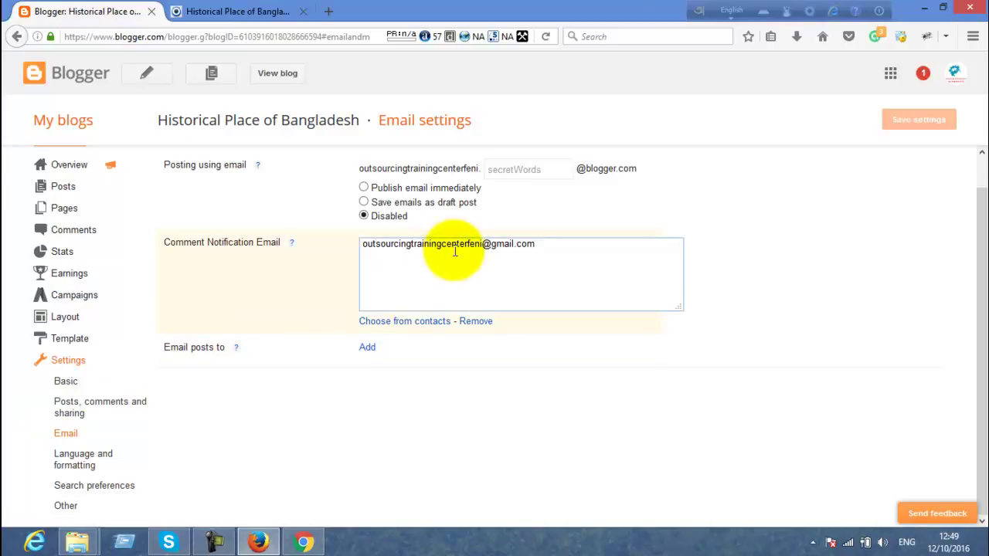
{"action": "left_click", "coordinate": [454, 249]}
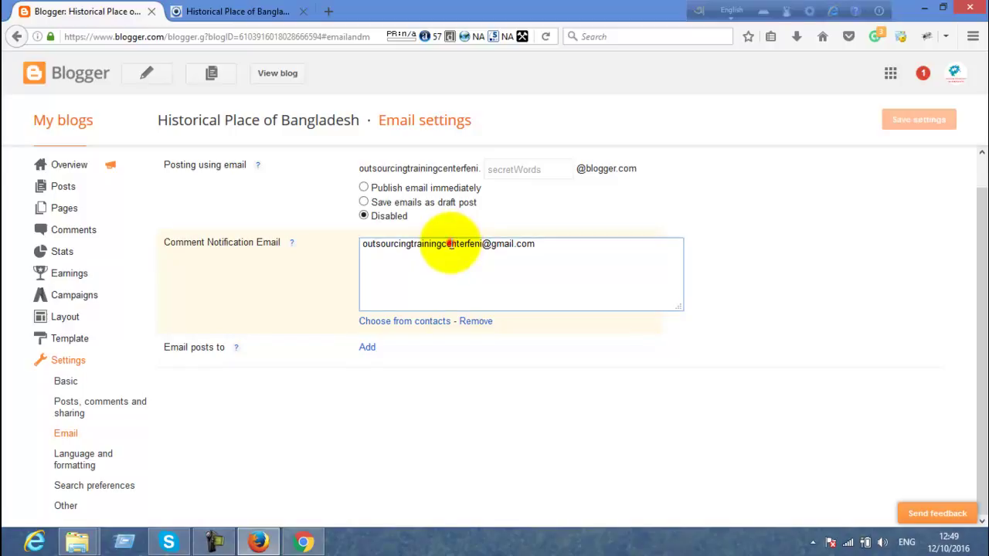
{"action": "left_click", "coordinate": [63, 461]}
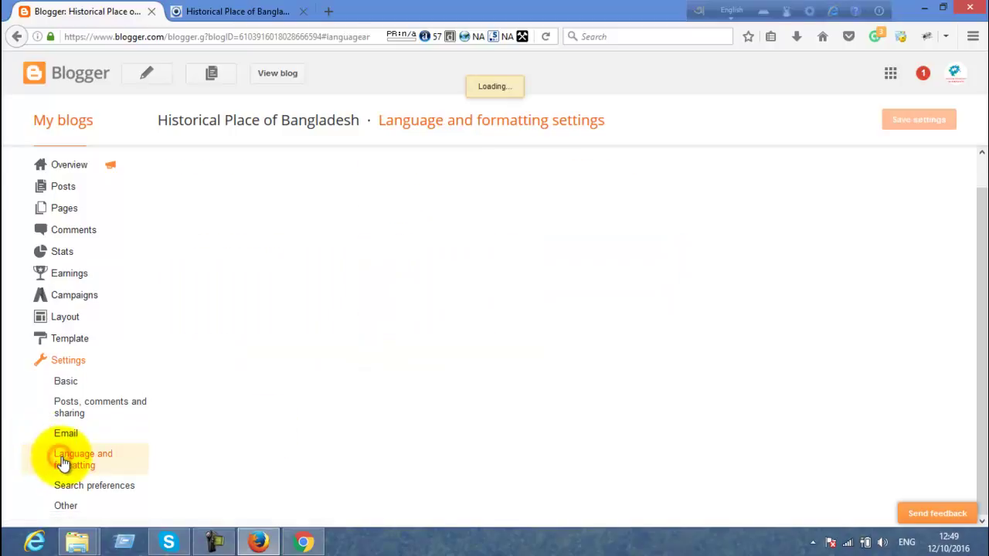
{"action": "left_click", "coordinate": [108, 487]}
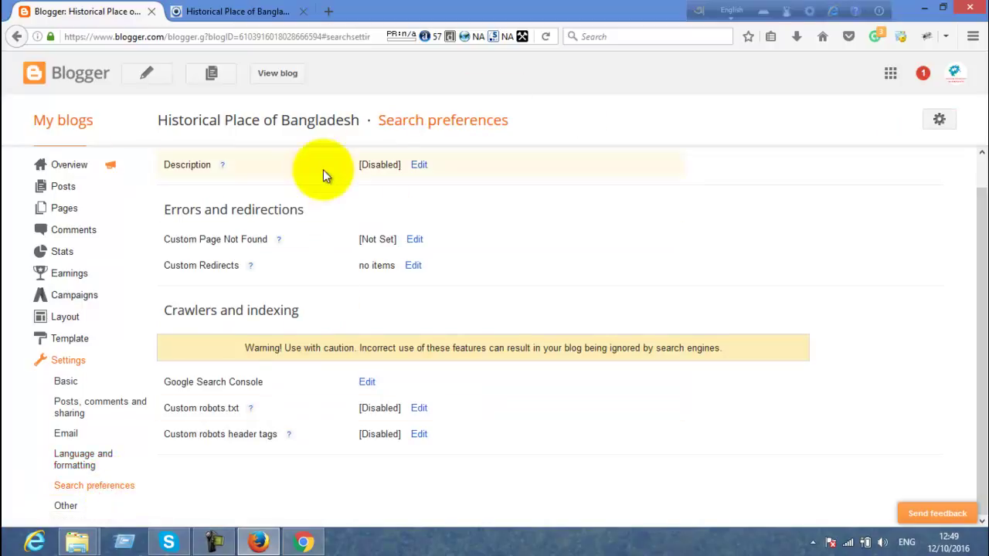
Review the blog's other settings from import and backup to Google Analytics, and return to the list of blogs.
{"action": "left_click", "coordinate": [66, 506]}
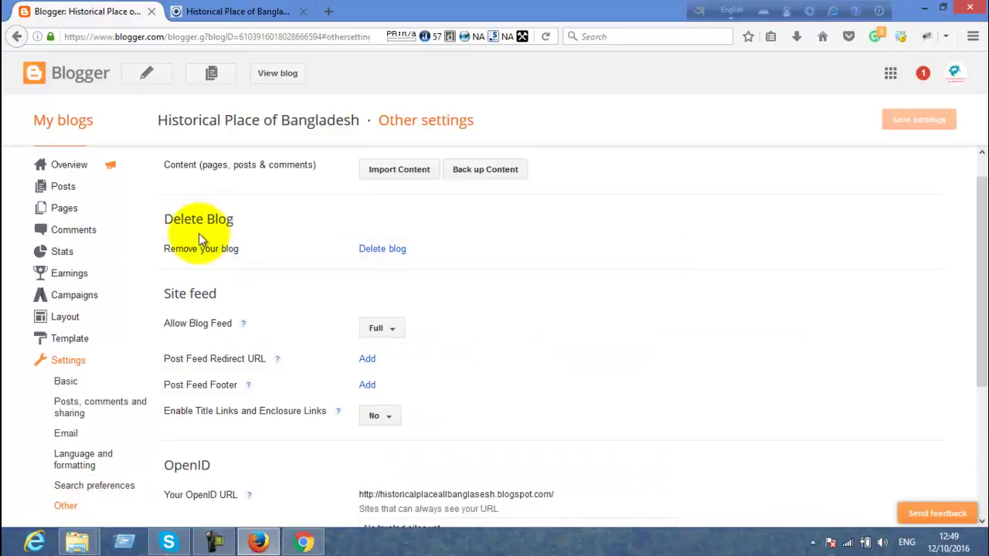
{"action": "scroll", "coordinate": [351, 302], "scroll_direction": "down", "scroll_amount": 3}
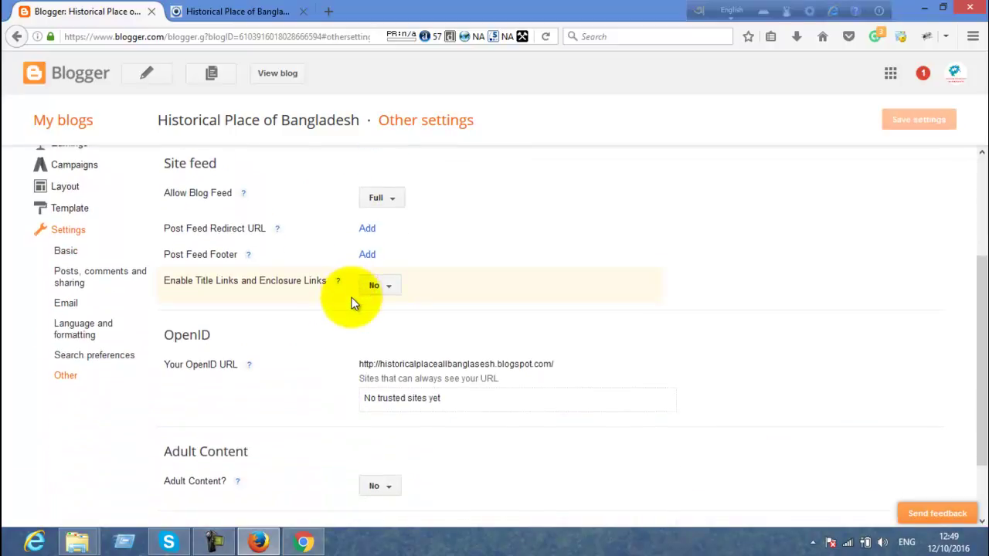
{"action": "scroll", "coordinate": [352, 317], "scroll_direction": "down", "scroll_amount": 2}
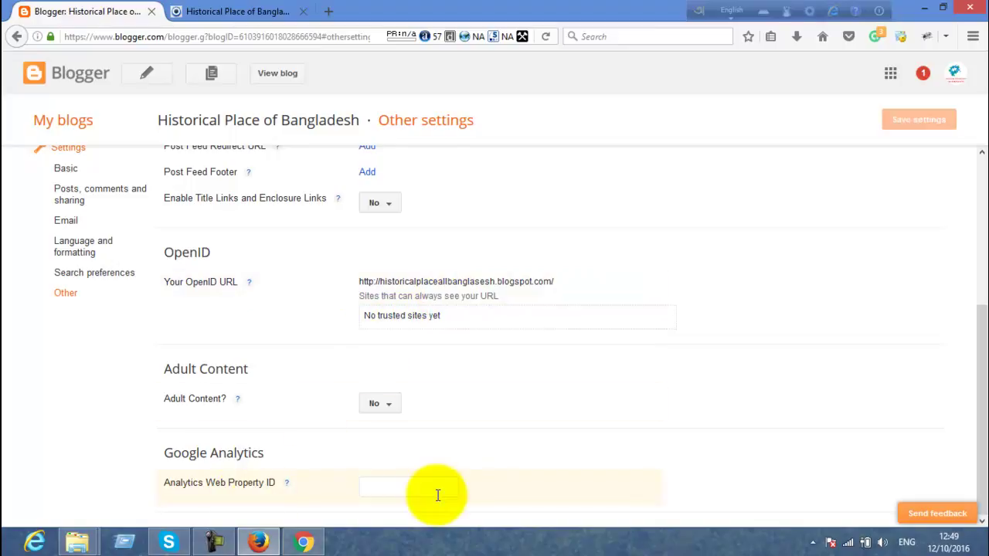
{"action": "scroll", "coordinate": [410, 488], "scroll_direction": "up", "scroll_amount": 3}
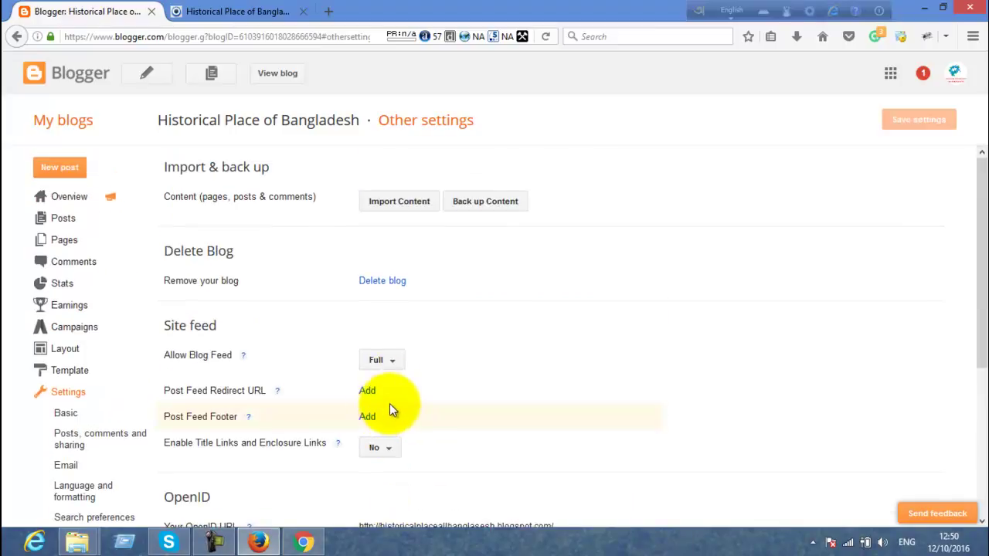
{"action": "left_click", "coordinate": [78, 126]}
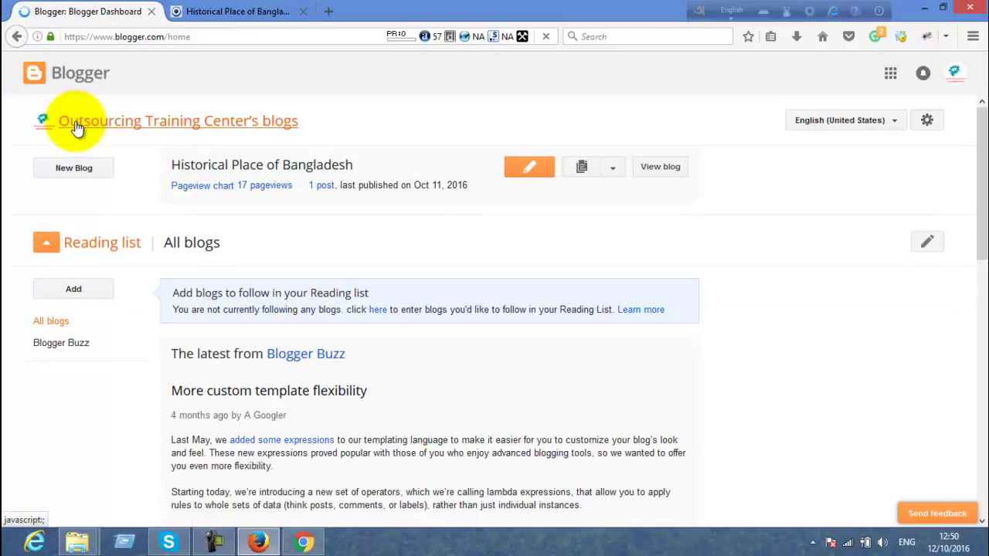
Search the web for "wordpress" in the browser tab that holds the Historical Place of Bangladesh blog.
{"action": "left_click", "coordinate": [247, 12]}
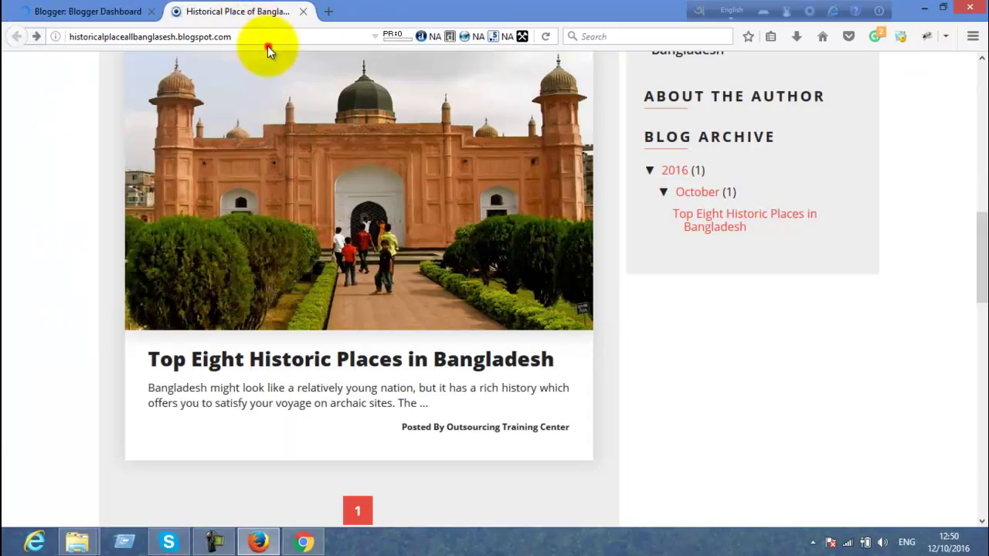
{"action": "left_click", "coordinate": [265, 37]}
{"action": "type", "text": "w"}
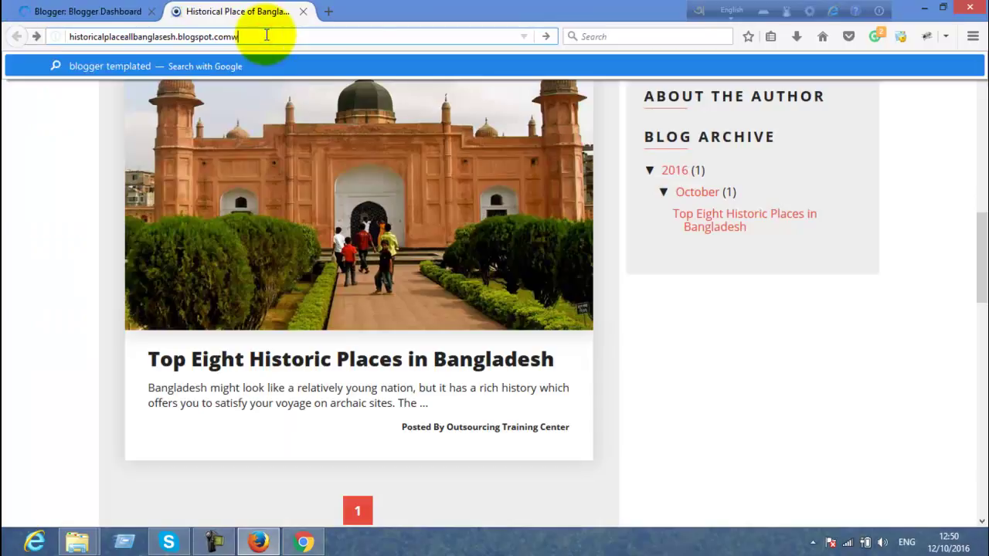
{"action": "key", "text": "ctrl+a"}
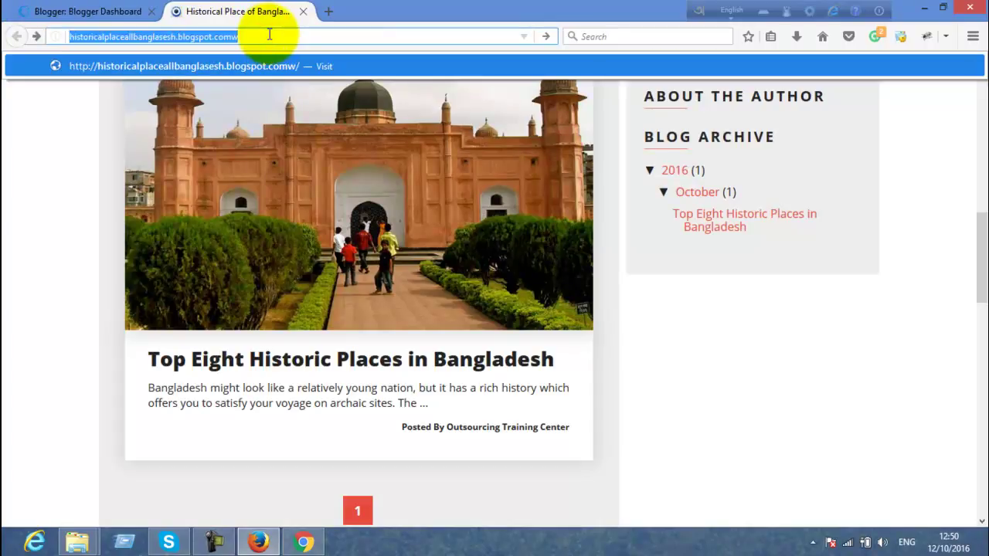
{"action": "type", "text": "wor"}
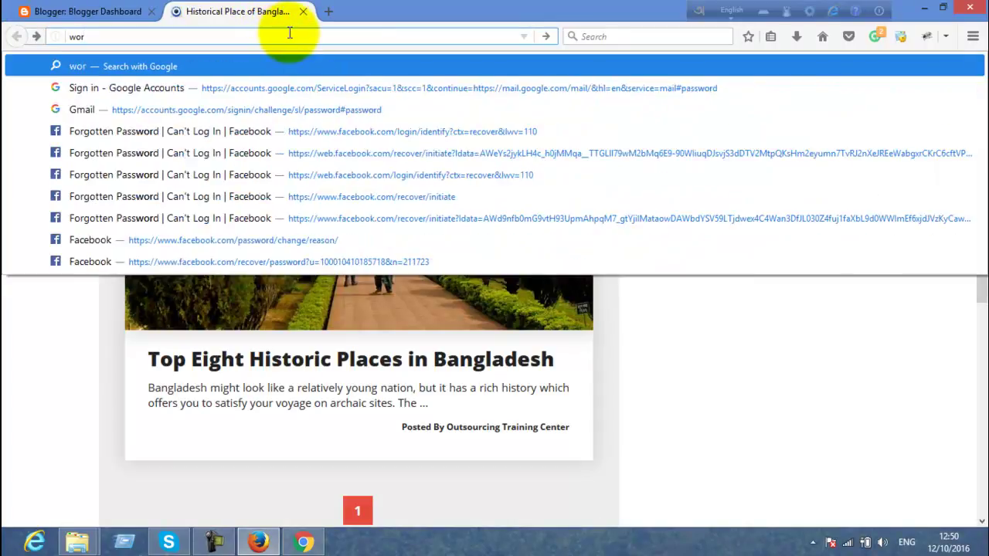
{"action": "type", "text": "dpress"}
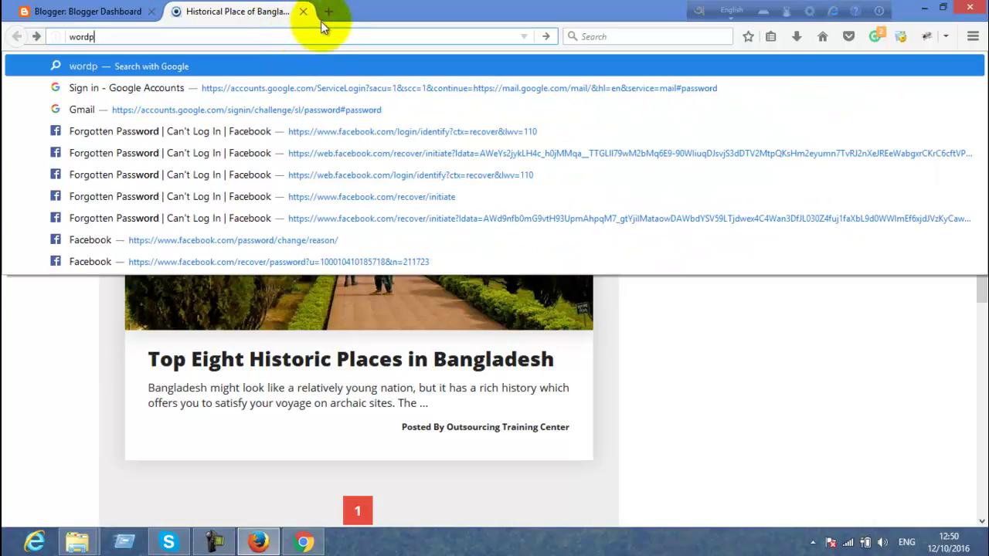
{"action": "key", "text": "Return"}
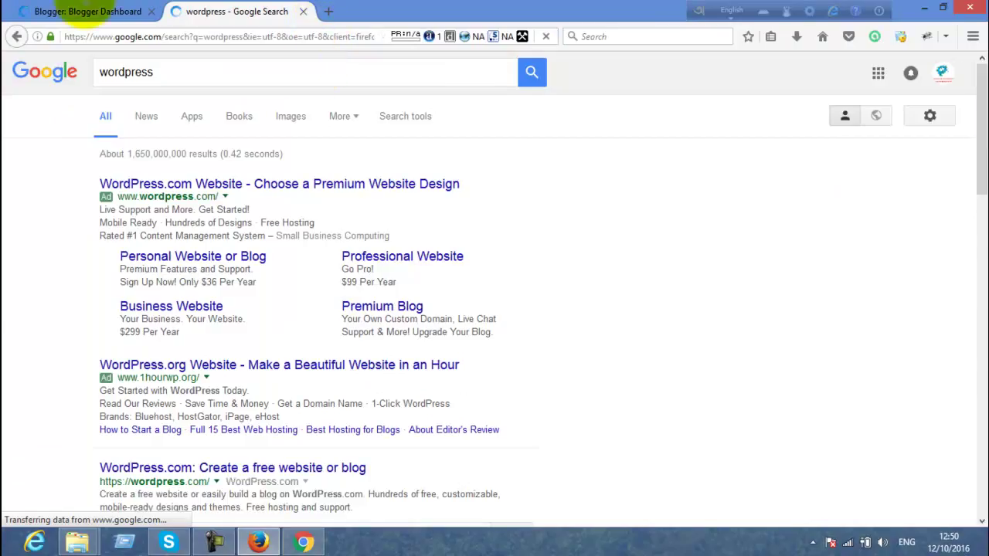
Try to open the "WordPress.com: Create a free website or blog" result and look over the other WordPress results.
{"action": "left_click", "coordinate": [258, 476]}
{"action": "scroll", "coordinate": [257, 477], "scroll_direction": "down", "scroll_amount": 4}
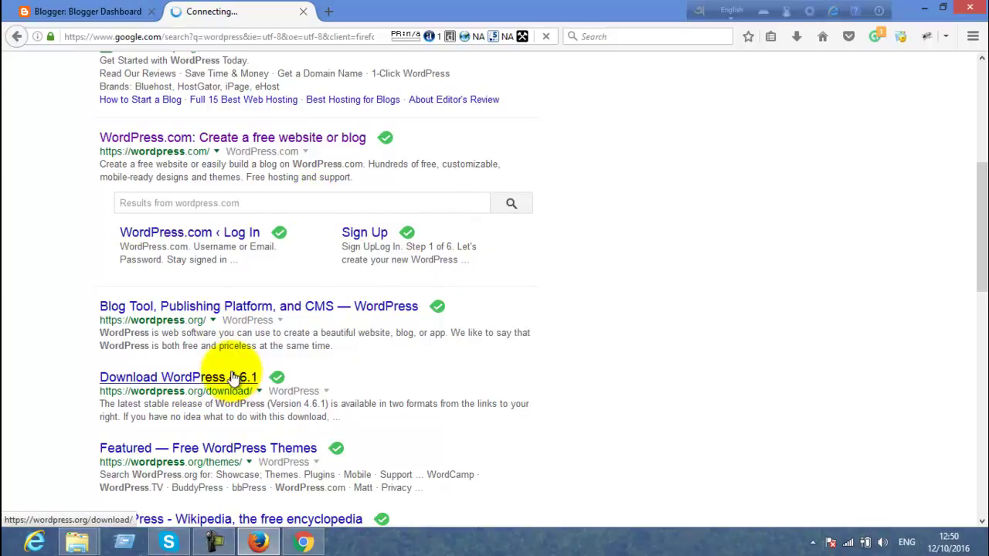
{"action": "scroll", "coordinate": [231, 375], "scroll_direction": "up", "scroll_amount": 5}
{"action": "scroll", "coordinate": [232, 374], "scroll_direction": "down", "scroll_amount": 2}
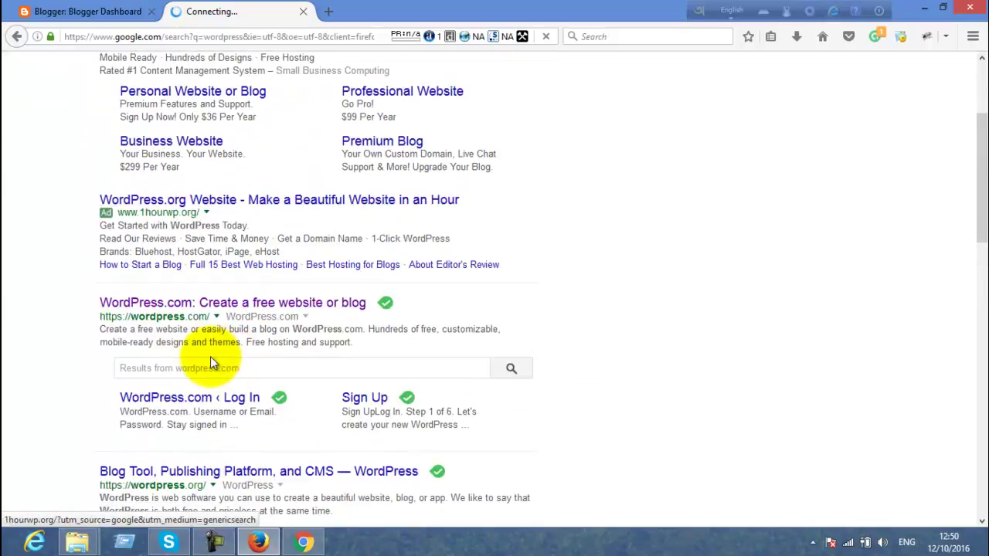
Search for Weebly in a new browser tab and open the Weebly Website Builder home page.
{"action": "left_click", "coordinate": [330, 13]}
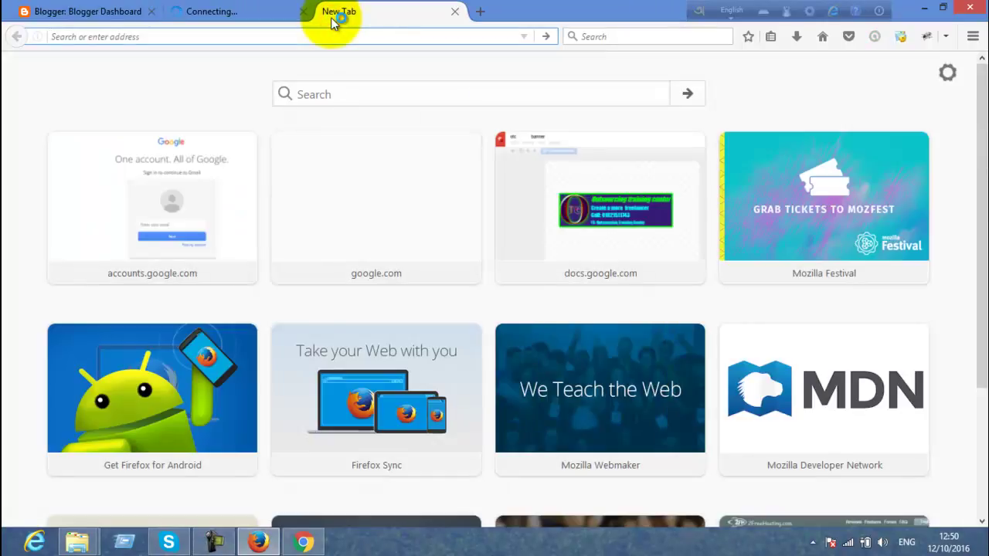
{"action": "type", "text": "webb"}
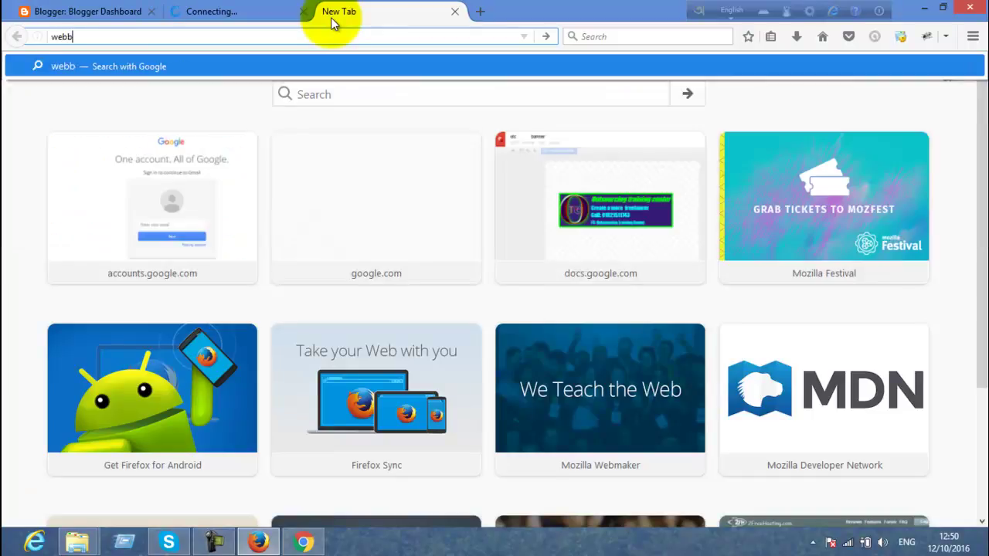
{"action": "type", "text": "ly"}
{"action": "key", "text": "Return"}
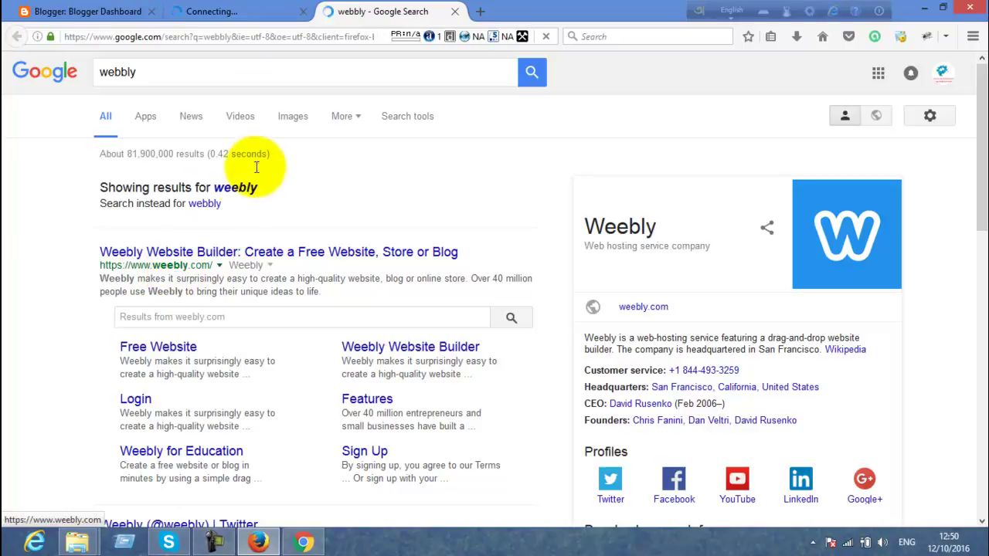
{"action": "left_click", "coordinate": [242, 193]}
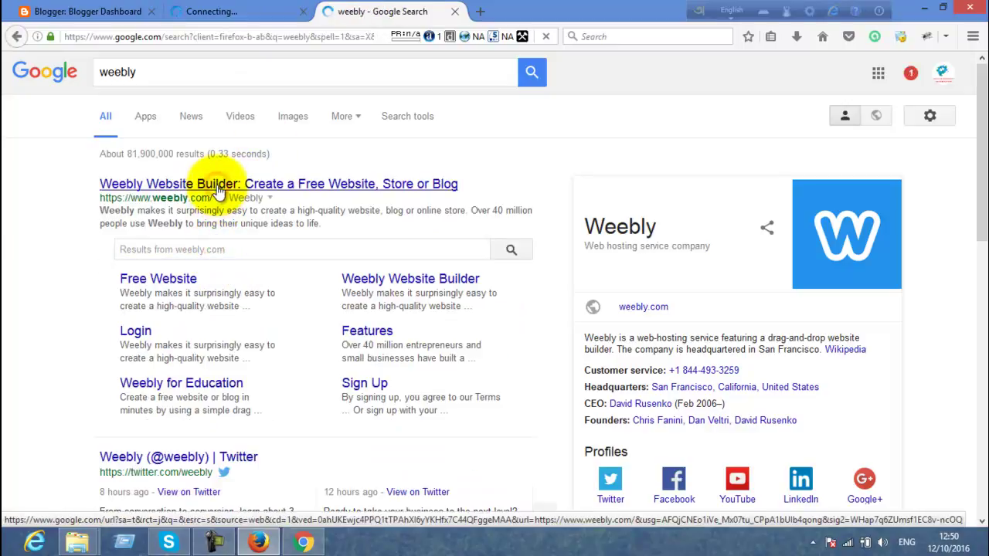
{"action": "left_click", "coordinate": [219, 192]}
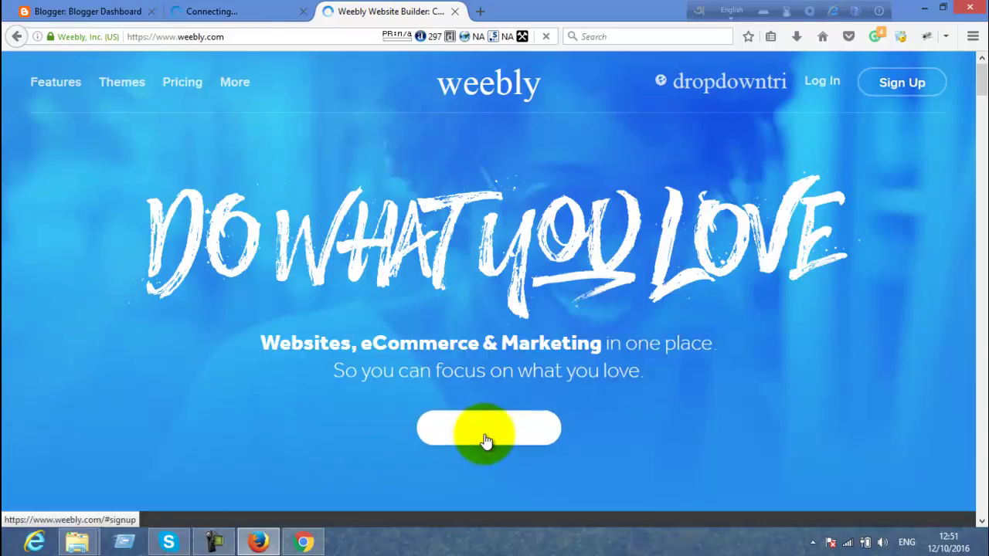
Return to the WordPress search results and open the WordPress.com site for creating a free website or blog.
{"action": "left_click", "coordinate": [213, 12]}
{"action": "scroll", "coordinate": [263, 154], "scroll_direction": "up", "scroll_amount": 3}
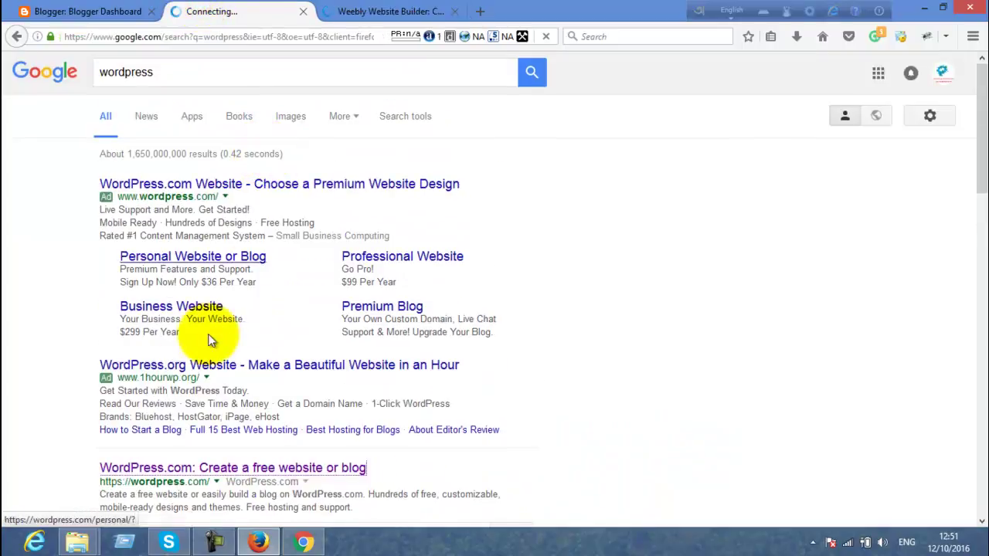
{"action": "left_click", "coordinate": [162, 471]}
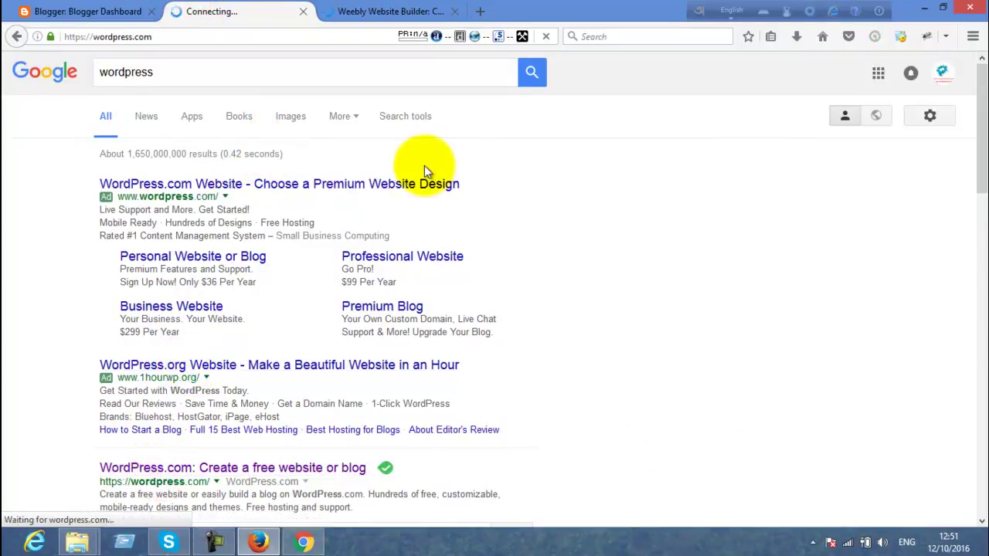
View the Weebly home page and the Blogger dashboard in turn, ending on the WordPress.com home page.
{"action": "left_click", "coordinate": [411, 7]}
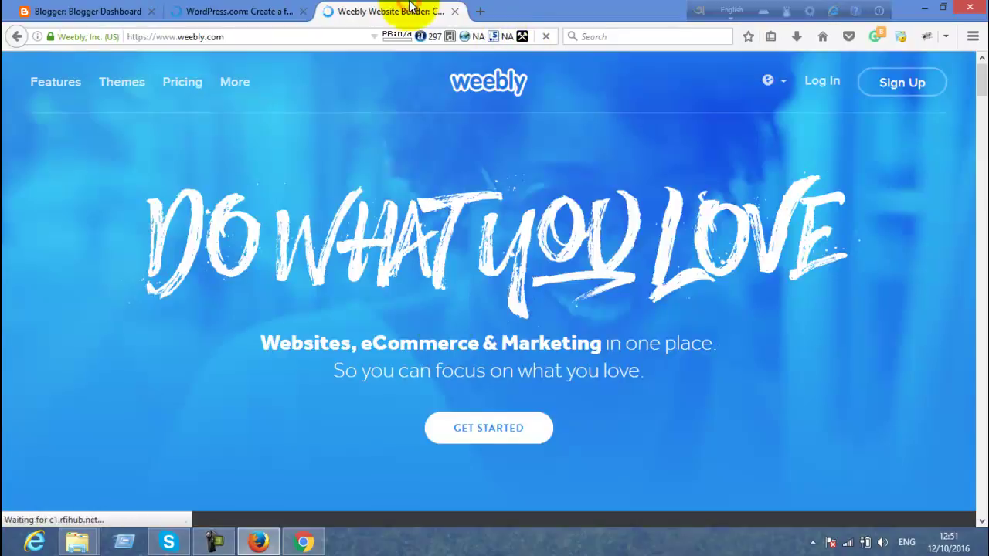
{"action": "left_click", "coordinate": [51, 8]}
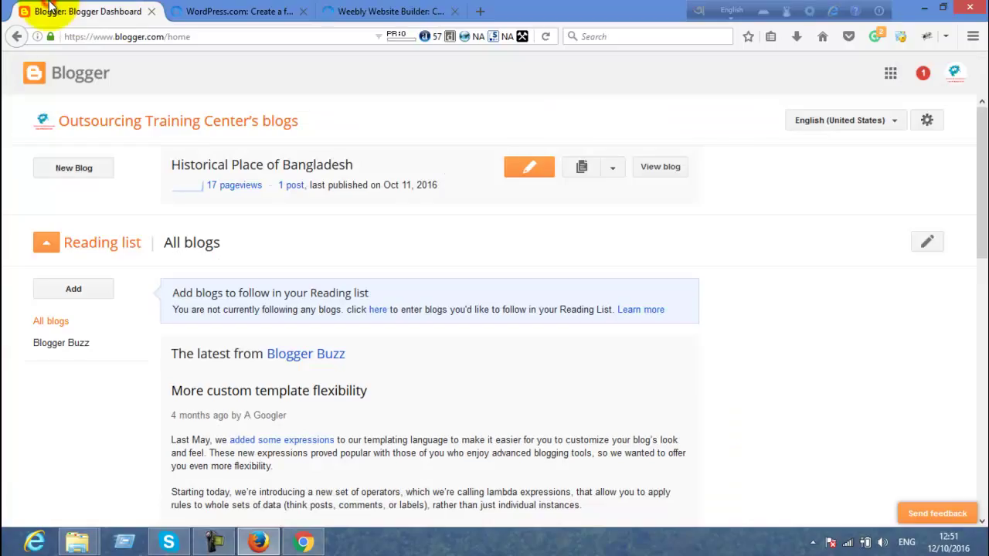
{"action": "left_click", "coordinate": [208, 8]}
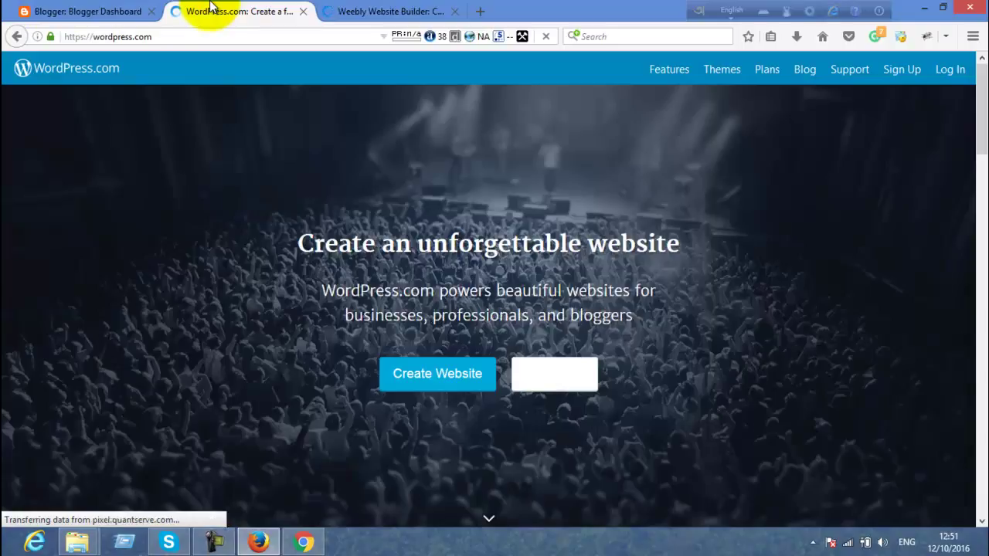